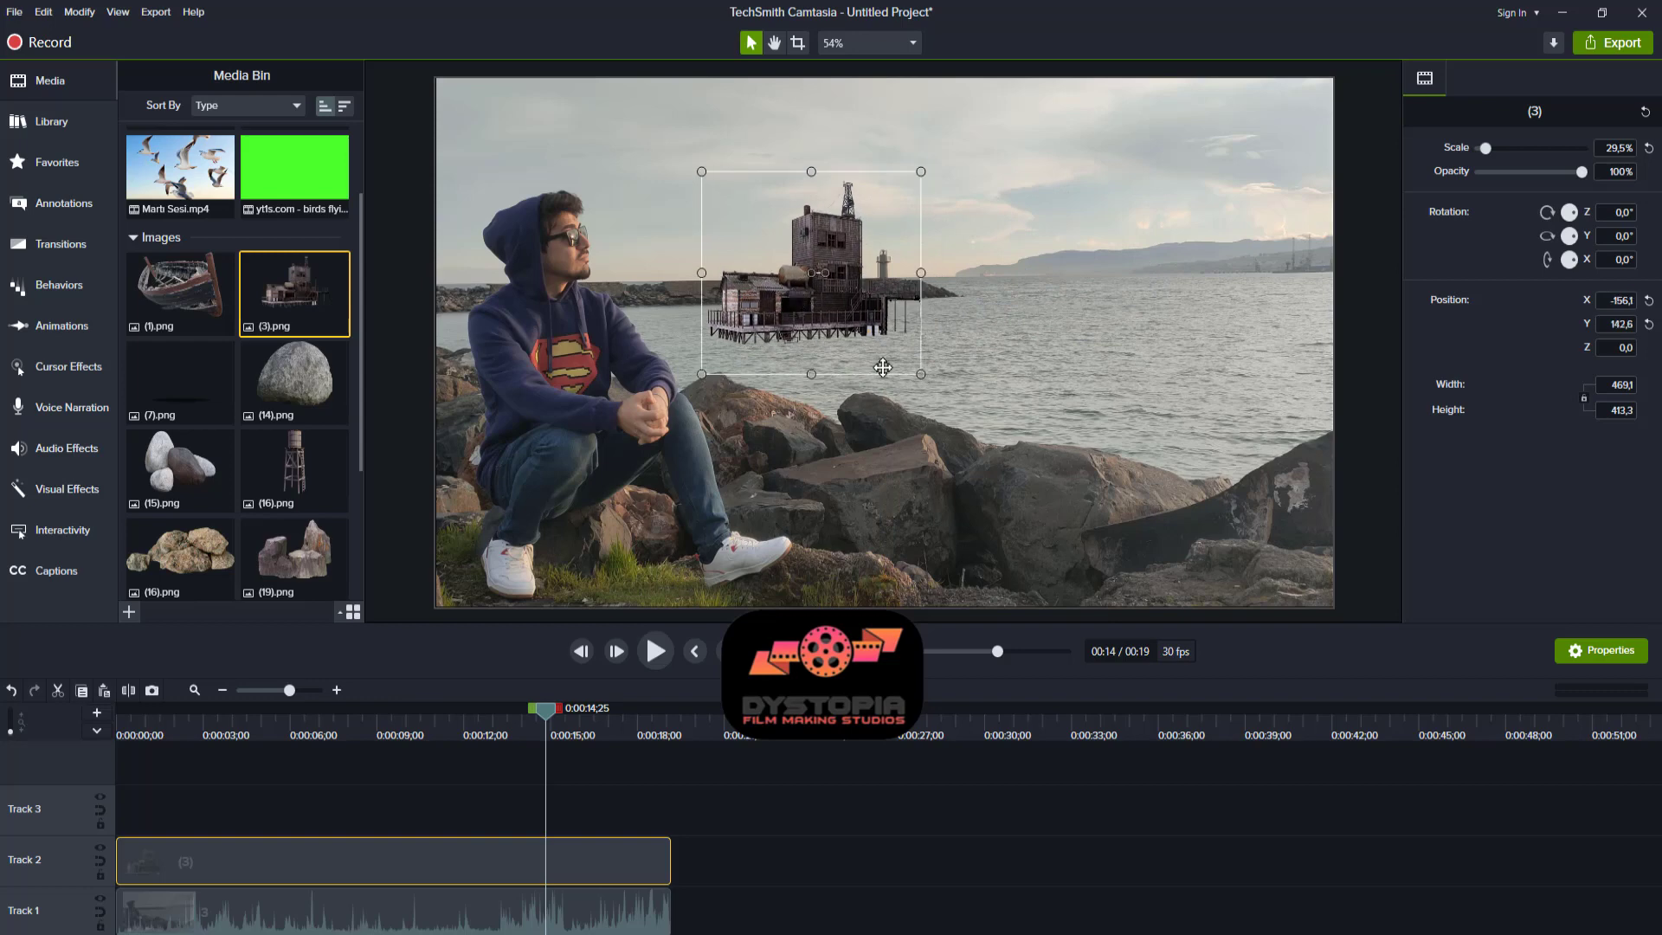
- Stretch the building image horizontally to about 554 wide, undoing any accidental change, and keep only that image selected
{"action": "key", "text": "Caps_Lock"}
{"action": "left_click_drag", "start_coordinate": [920, 273], "coordinate": [952, 286]}
{"action": "left_click", "coordinate": [957, 285], "text": "shift"}
{"action": "key", "text": "ctrl+z"}
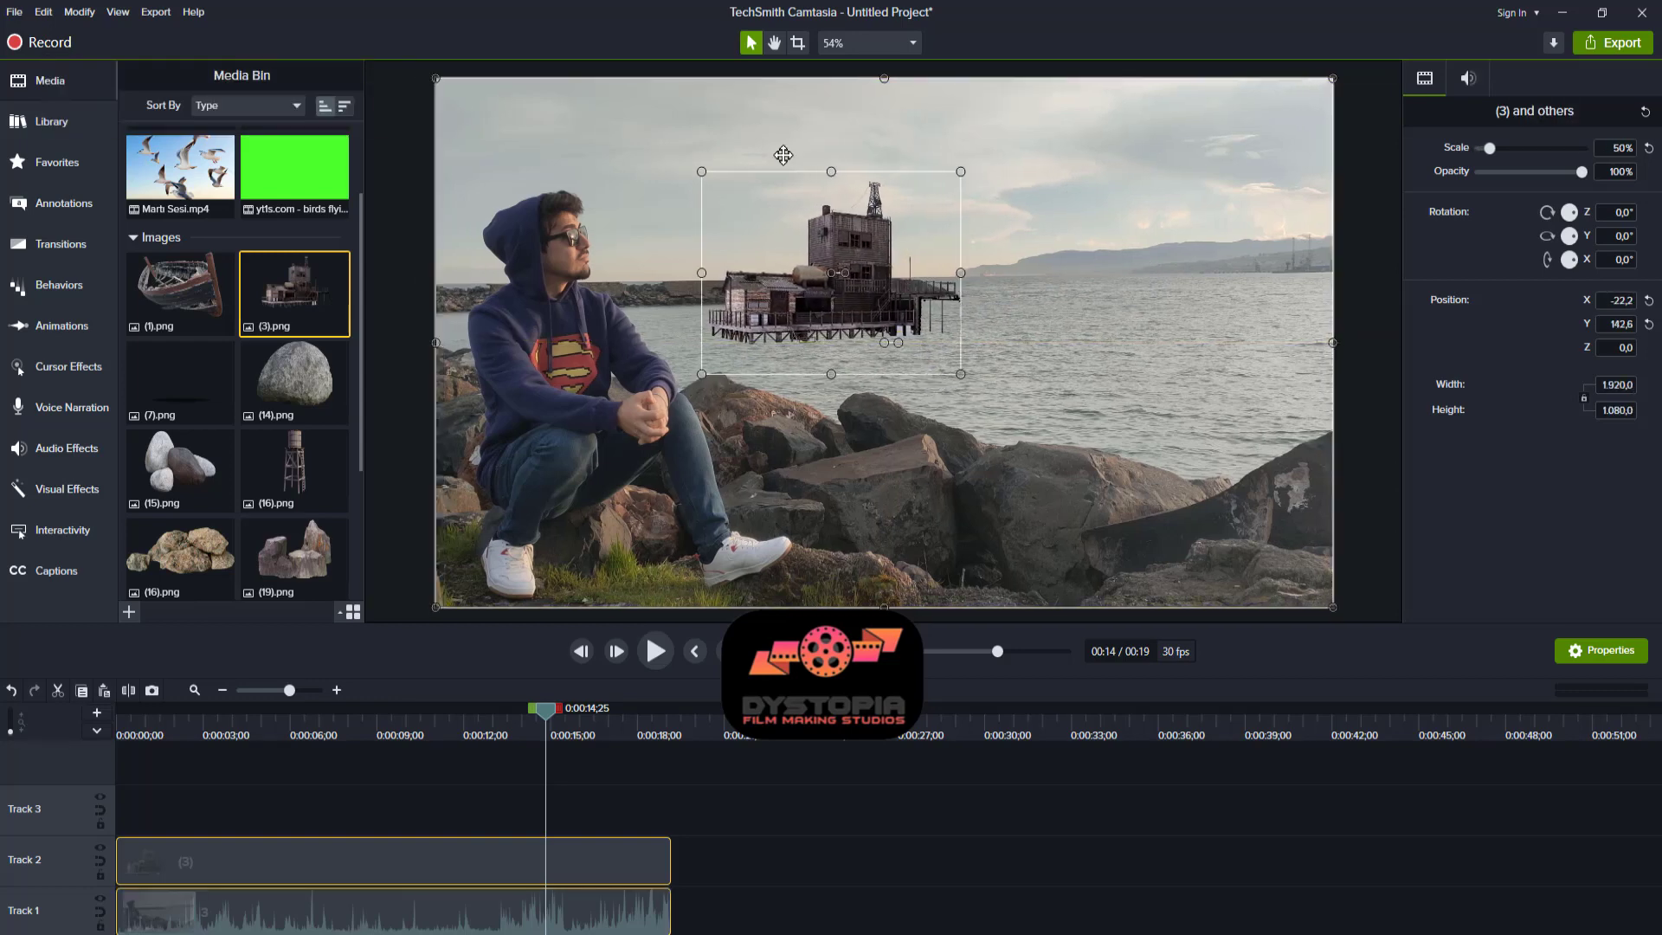
{"action": "left_click", "coordinate": [746, 212]}
- Preview the composite, then nudge the building image to about X -89.4, Y 137.0 on the canvas
{"action": "key", "text": "space"}
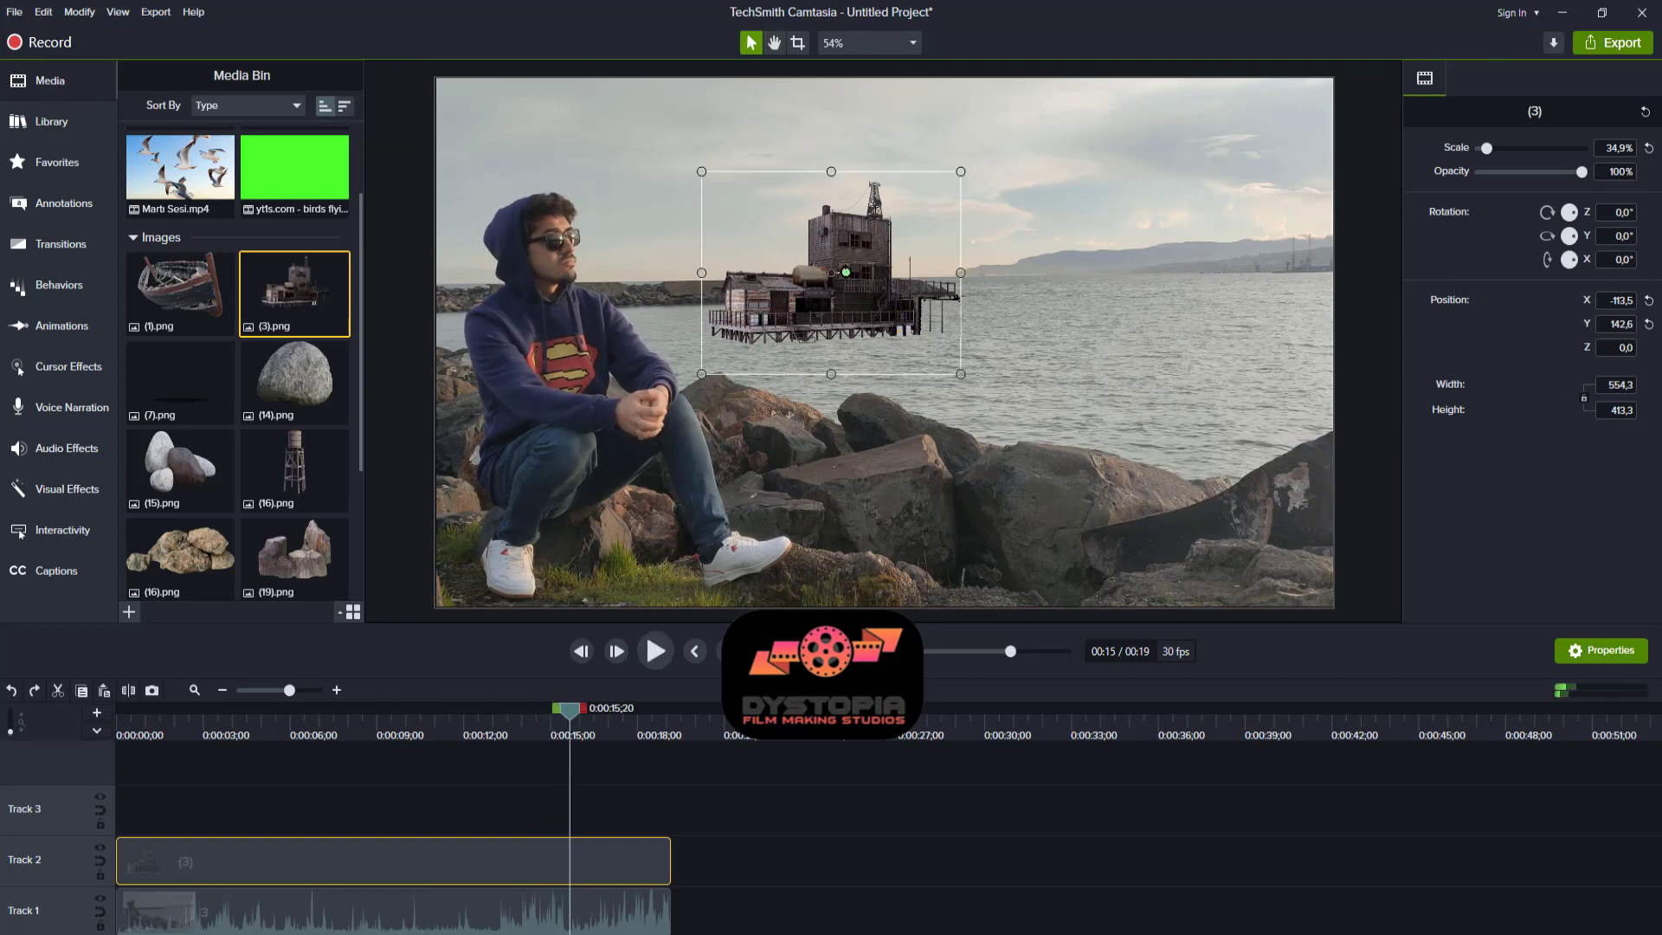
{"action": "left_click_drag", "start_coordinate": [845, 271], "coordinate": [845, 273]}
{"action": "key", "text": "space"}
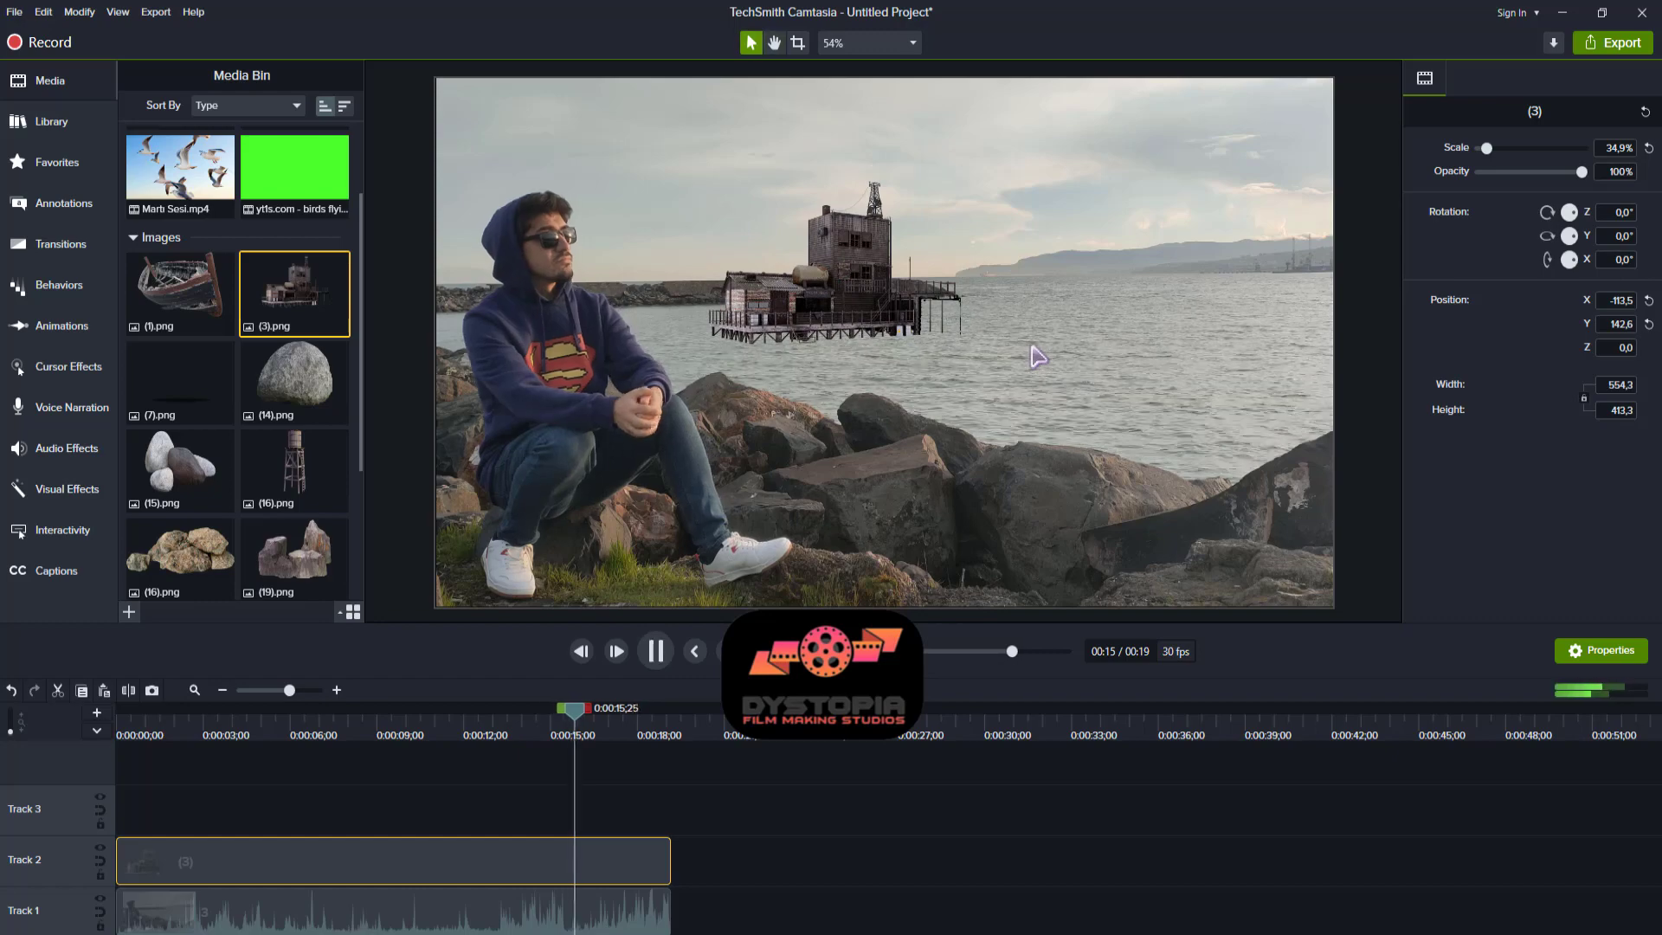
{"action": "left_click", "coordinate": [857, 303]}
{"action": "left_click_drag", "start_coordinate": [852, 299], "coordinate": [864, 302]}
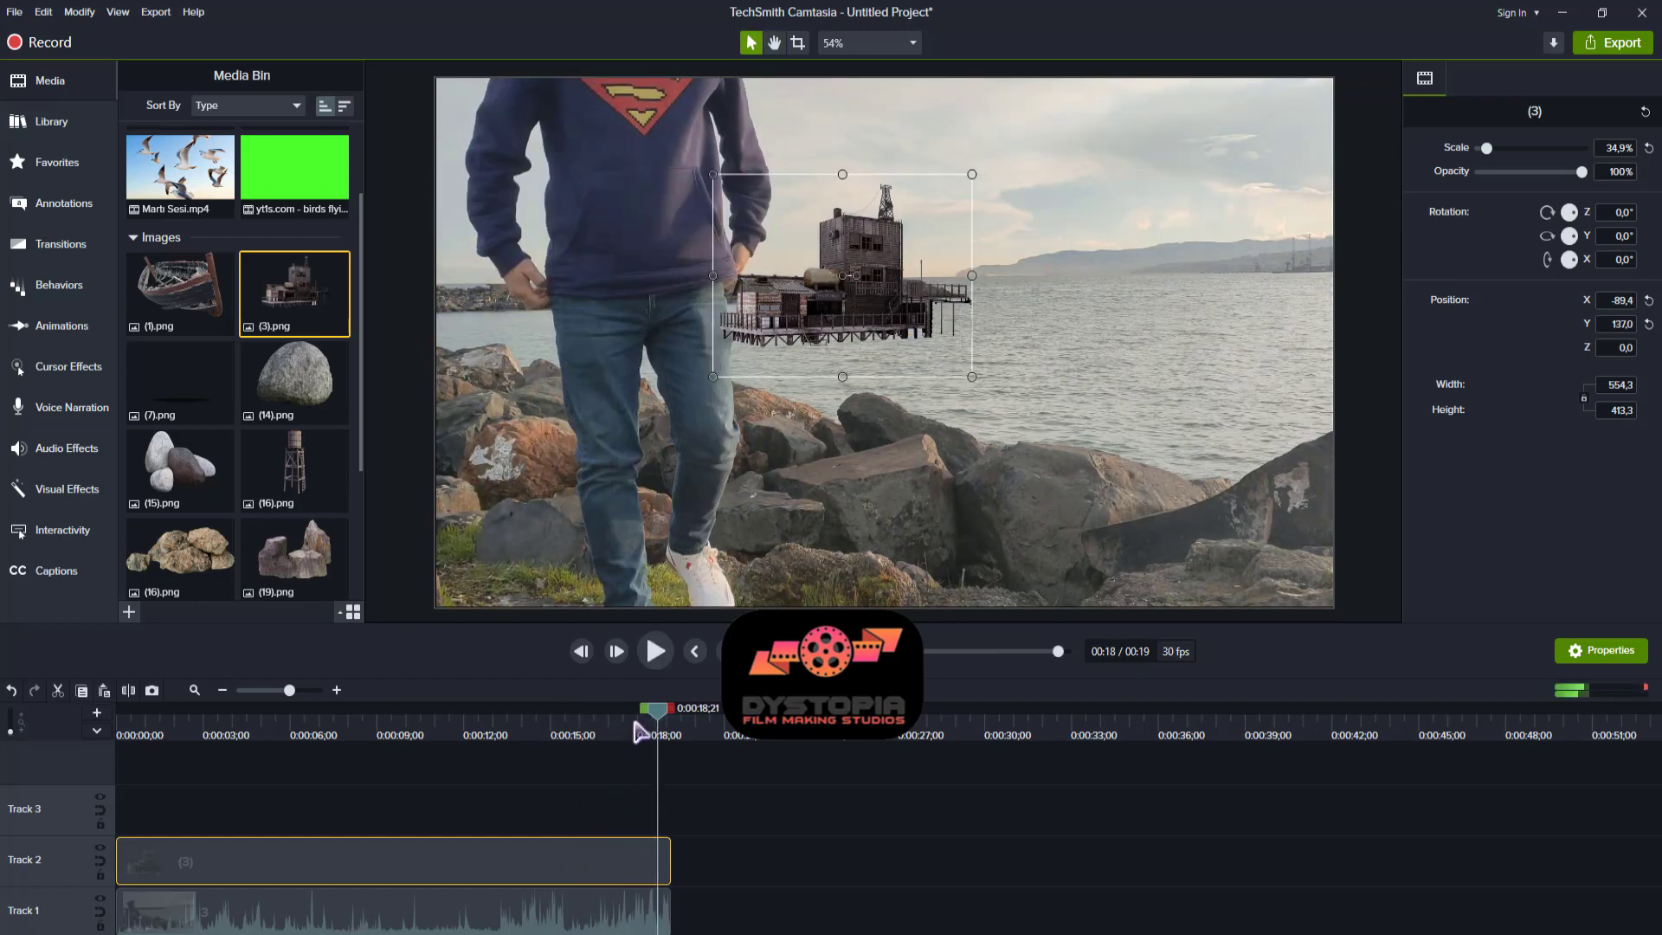
- Split the Track 1 and Track 2 clips at 0:00:16;29 and delete the parts after the cut
{"action": "left_click_drag", "start_coordinate": [637, 731], "coordinate": [611, 730]}
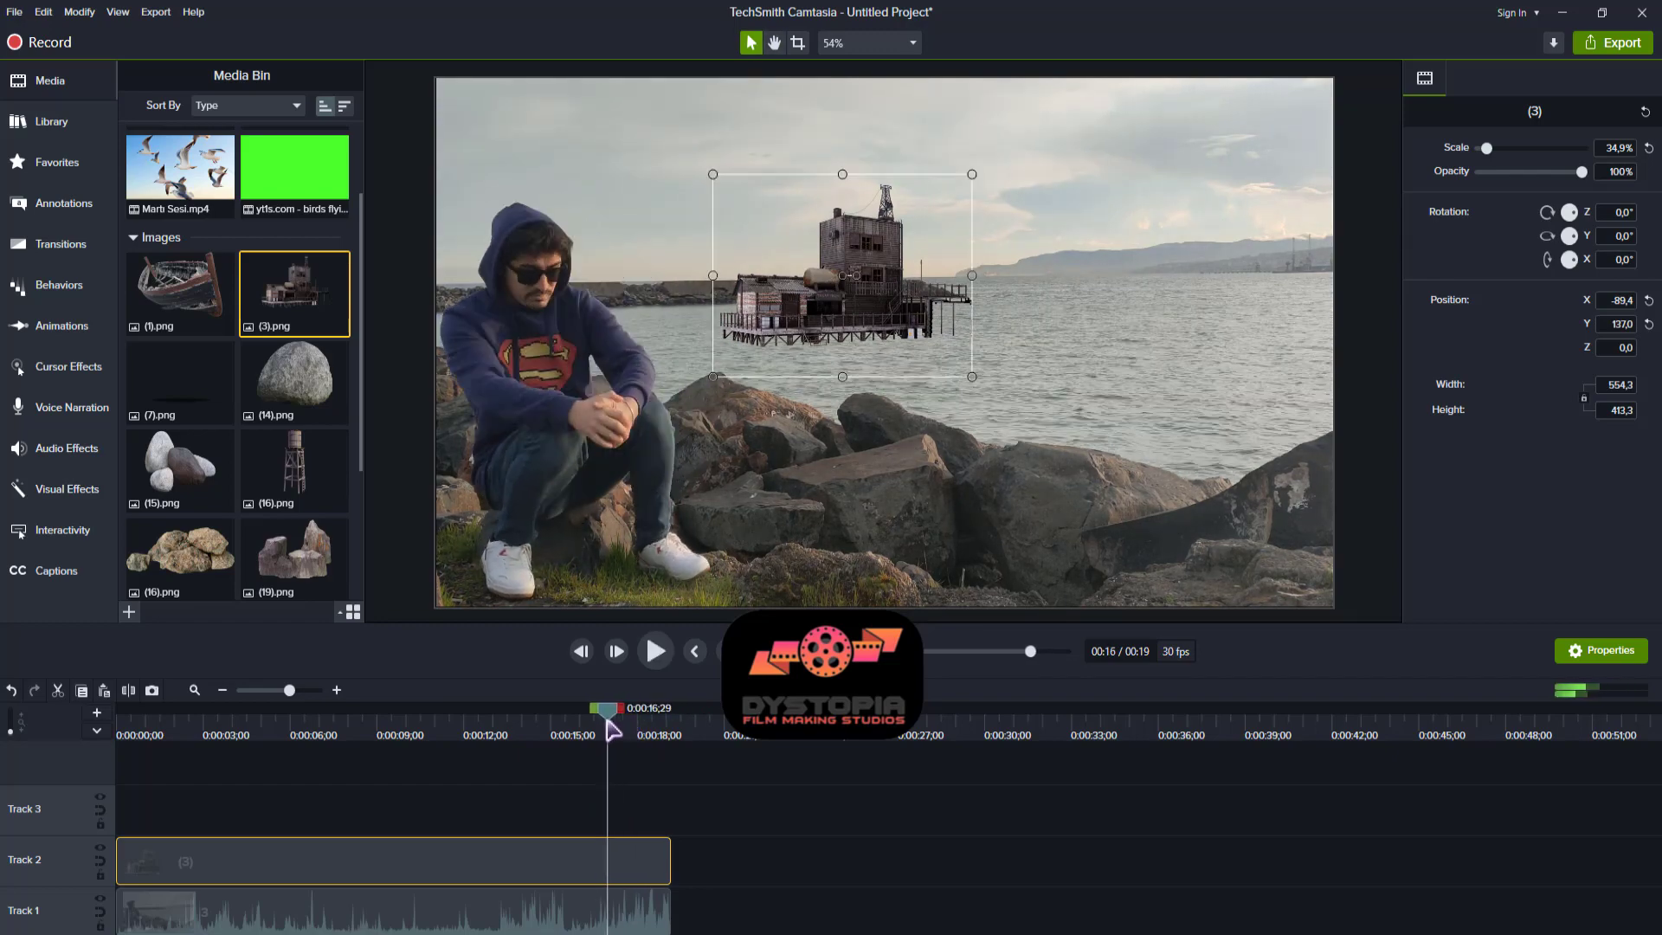
{"action": "key", "text": "s"}
{"action": "left_click", "coordinate": [634, 901]}
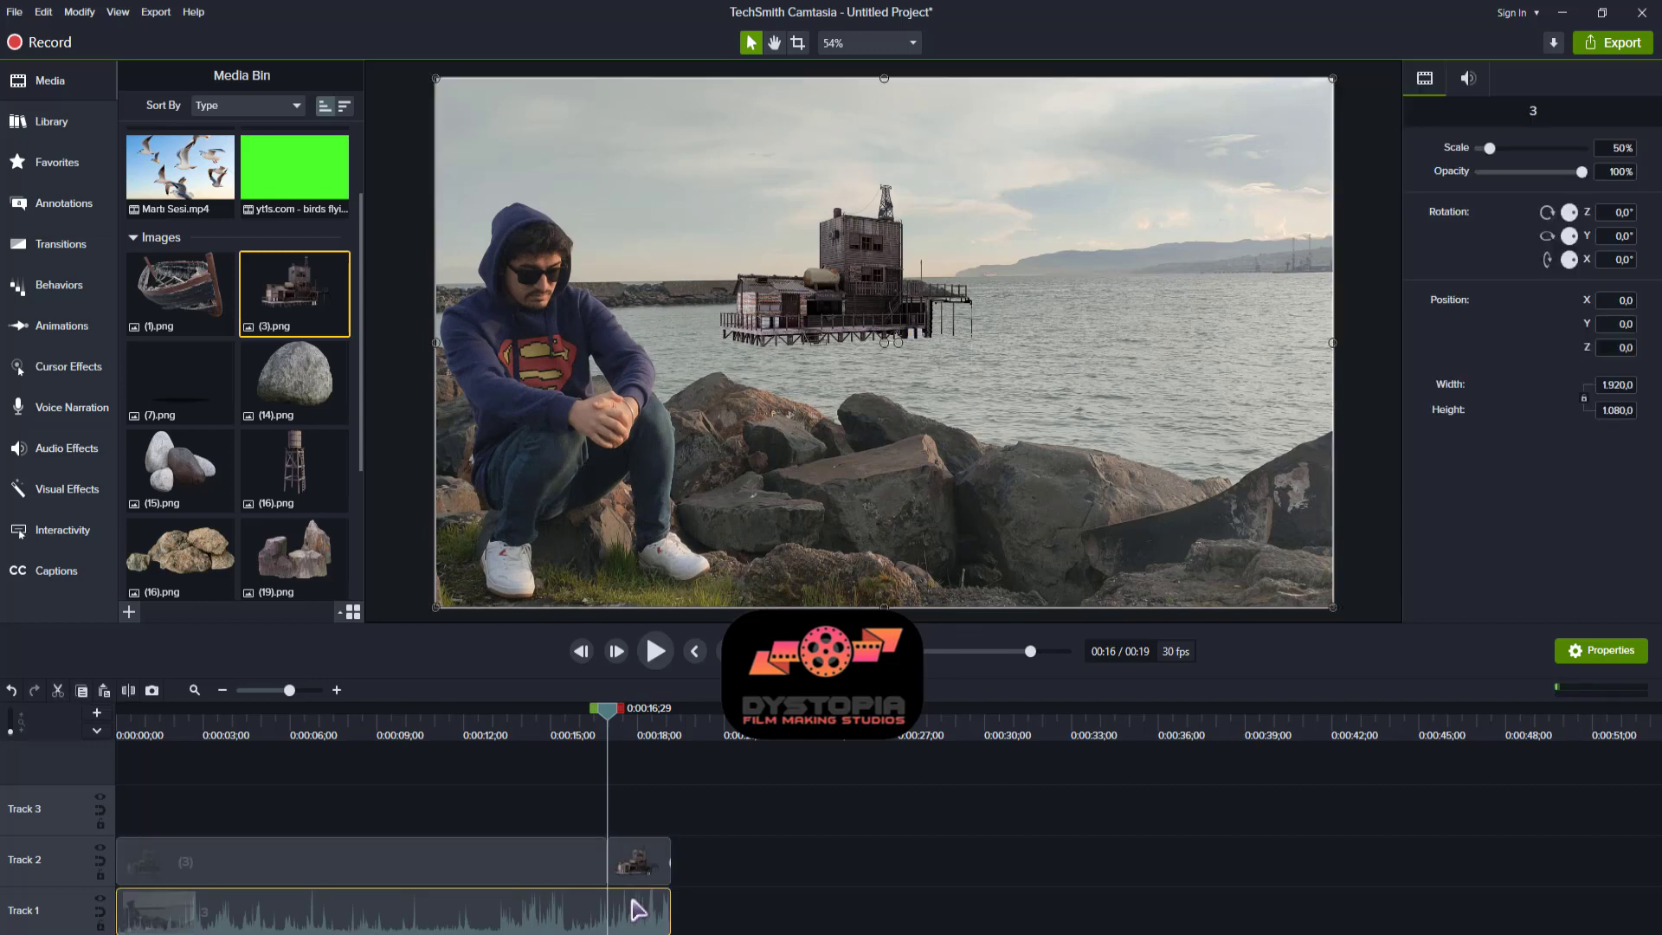
{"action": "key", "text": "s"}
{"action": "left_click", "coordinate": [634, 875]}
{"action": "key", "text": "Delete"}
- Mute the background video on Track 1 by setting its gain to 0%, and play back the trimmed ending
{"action": "left_click", "coordinate": [585, 917]}
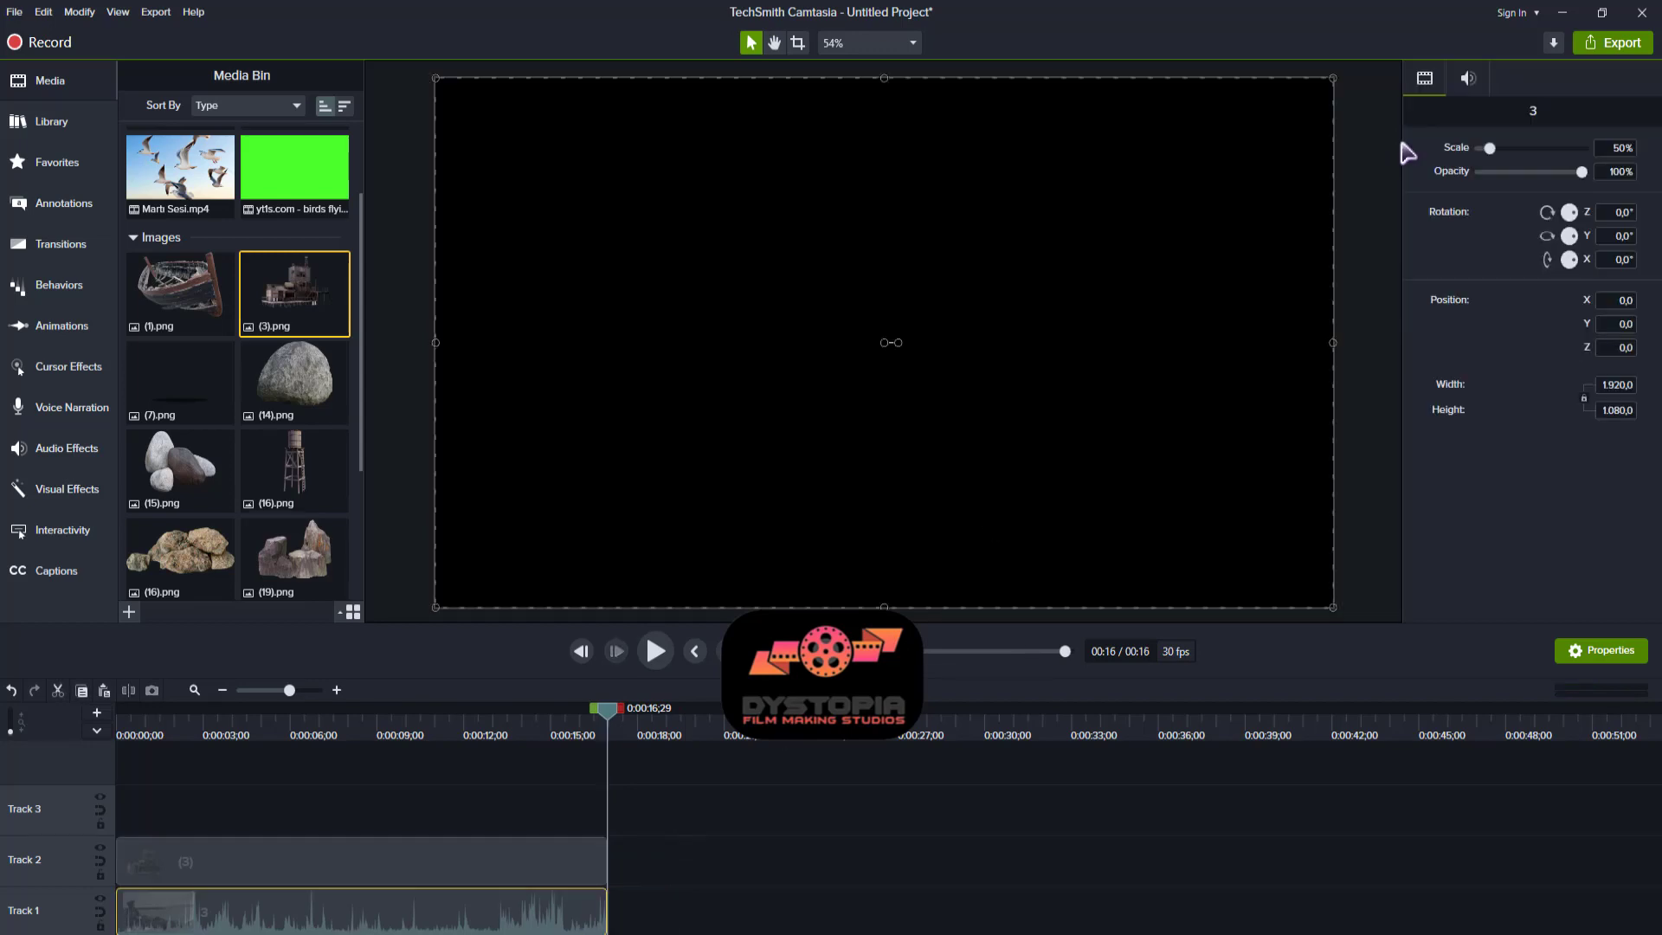
{"action": "left_click", "coordinate": [1466, 87]}
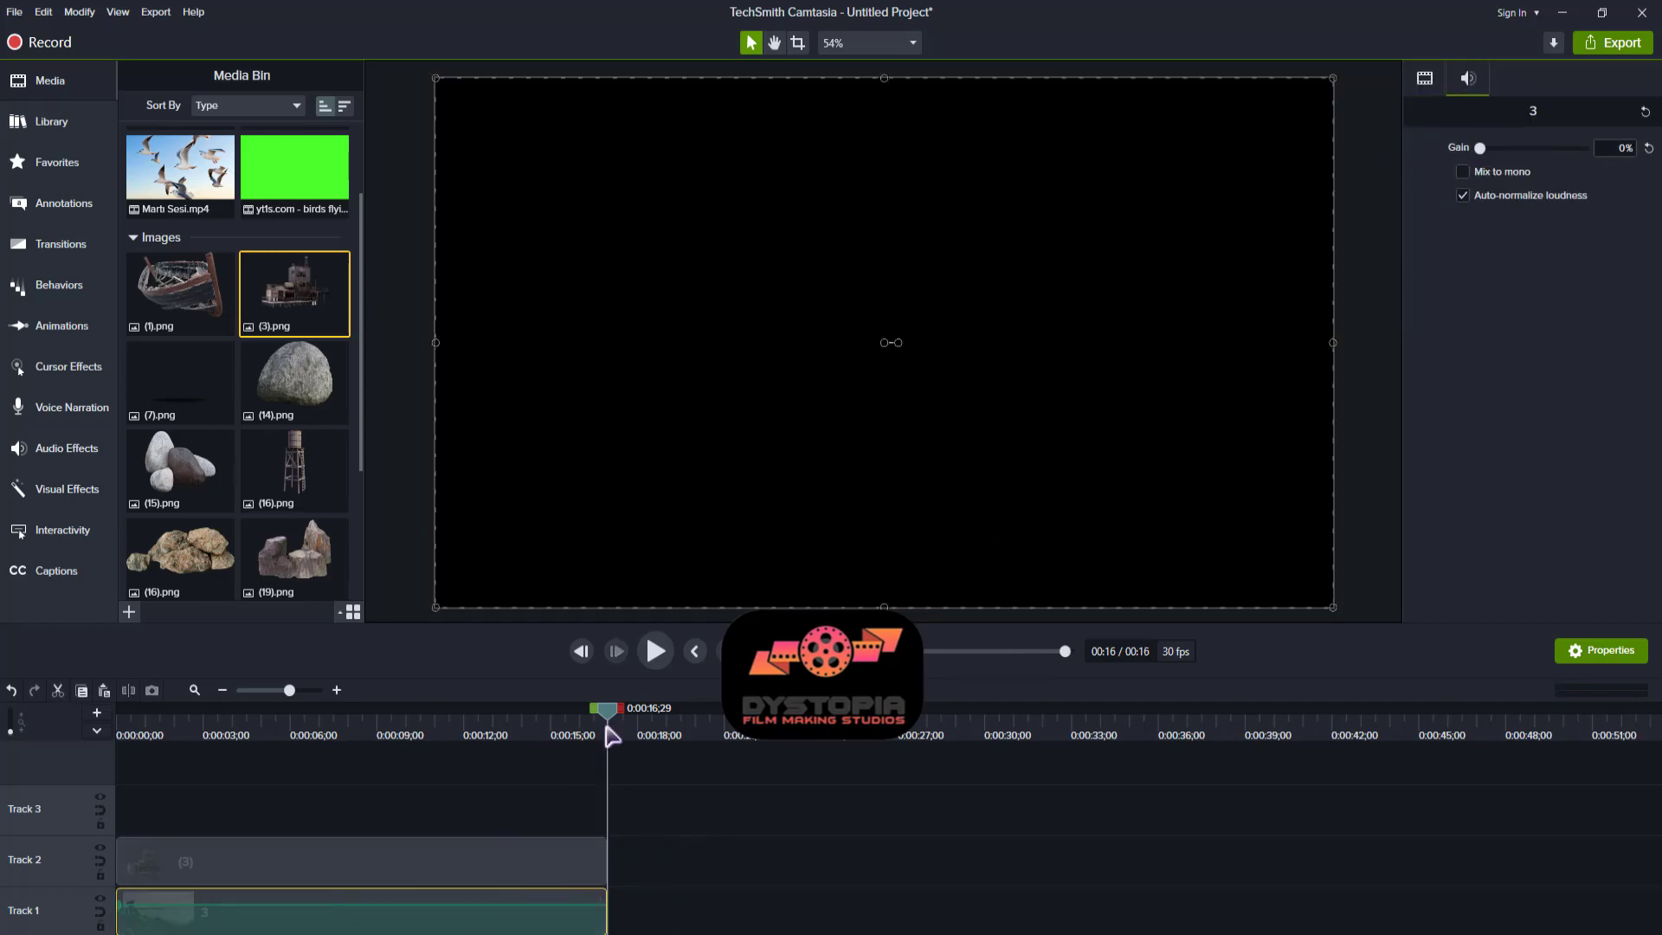
{"action": "left_click_drag", "start_coordinate": [612, 736], "coordinate": [585, 730]}
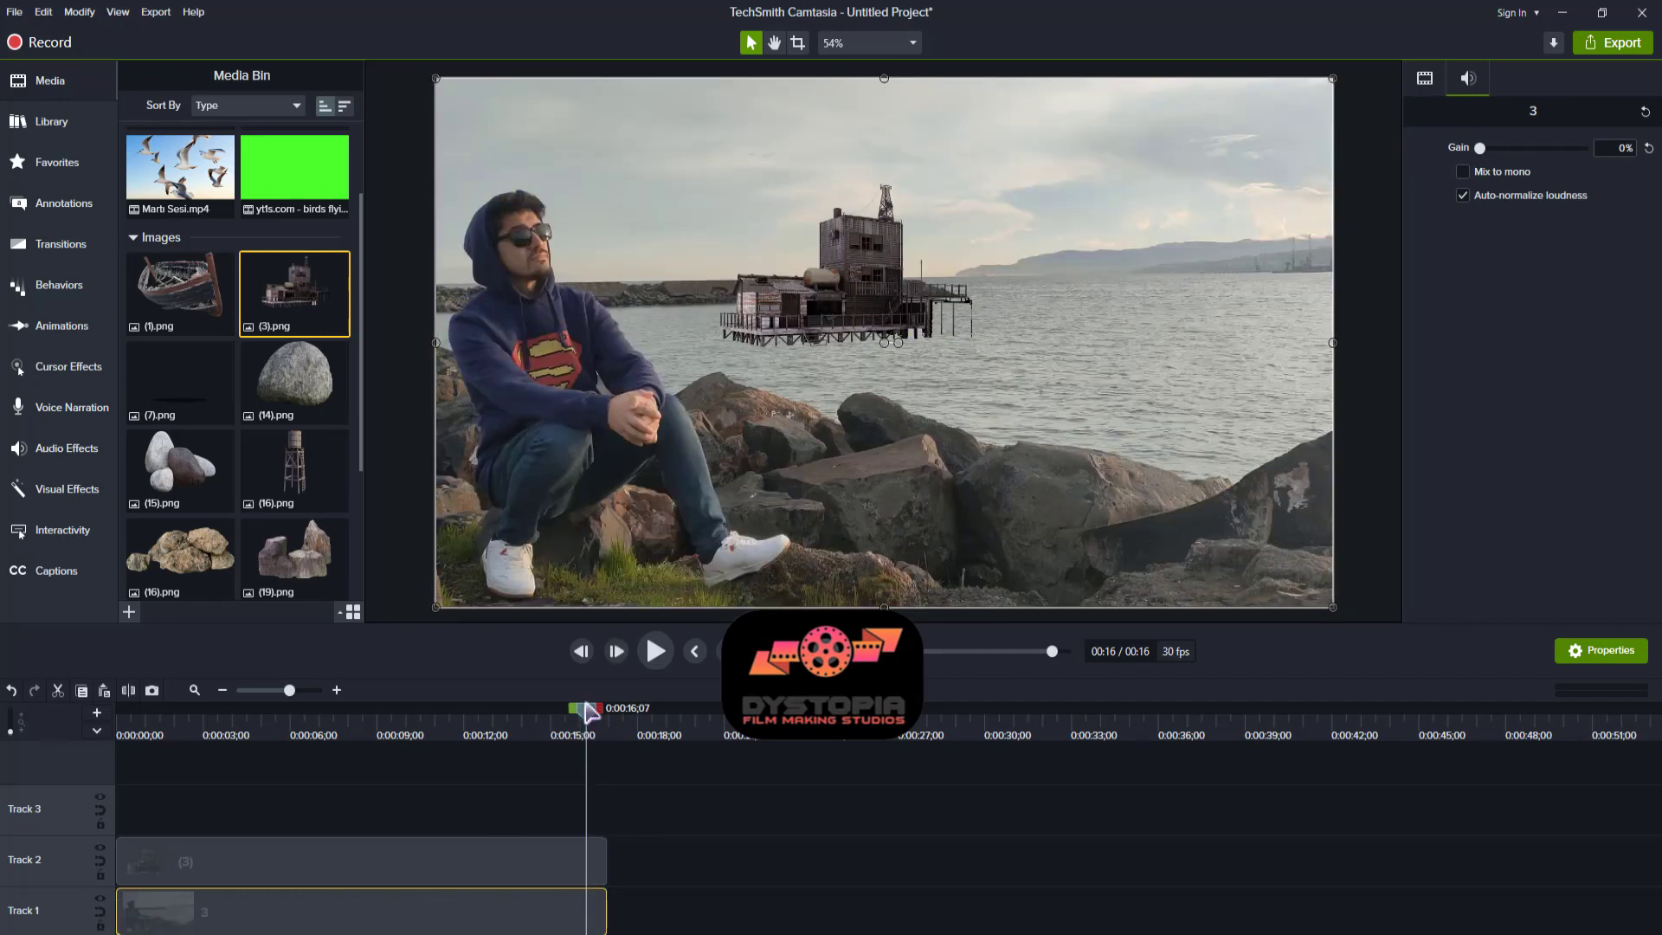
{"action": "key", "text": "space"}
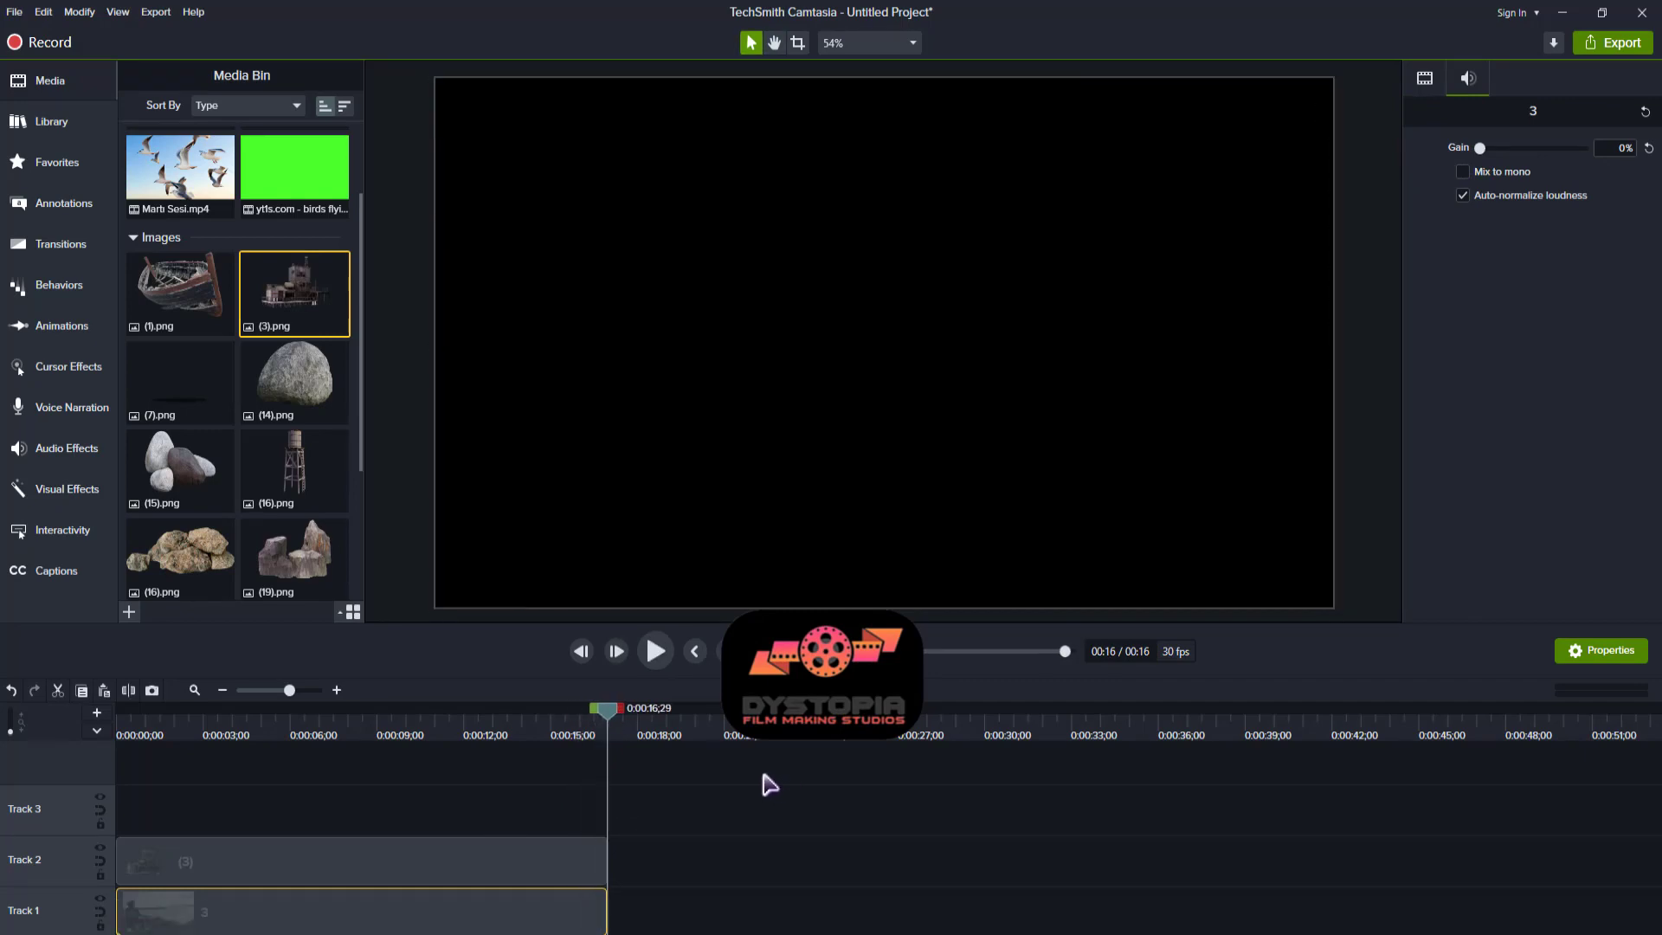
{"action": "key", "text": "space"}
{"action": "key", "text": "space"}
- Scale the building image to about 38.1% and move it to about X -208, Y 141.6, then start a preview
{"action": "left_click", "coordinate": [632, 857]}
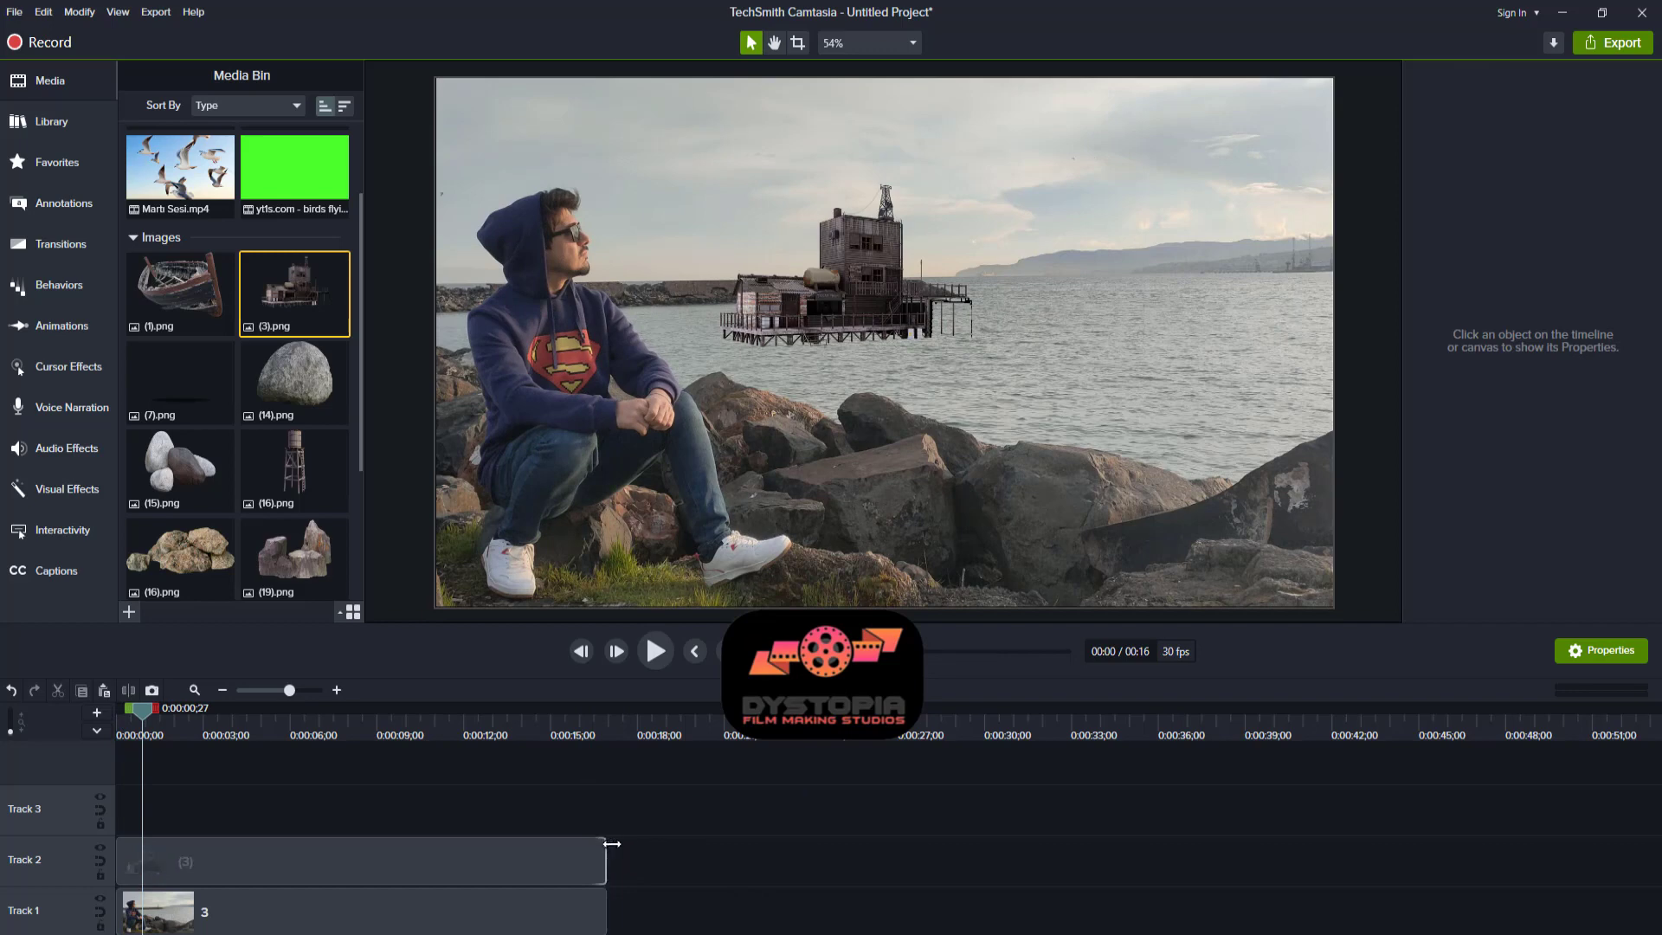
{"action": "left_click", "coordinate": [606, 853]}
{"action": "left_click", "coordinate": [631, 824]}
{"action": "left_click", "coordinate": [846, 272]}
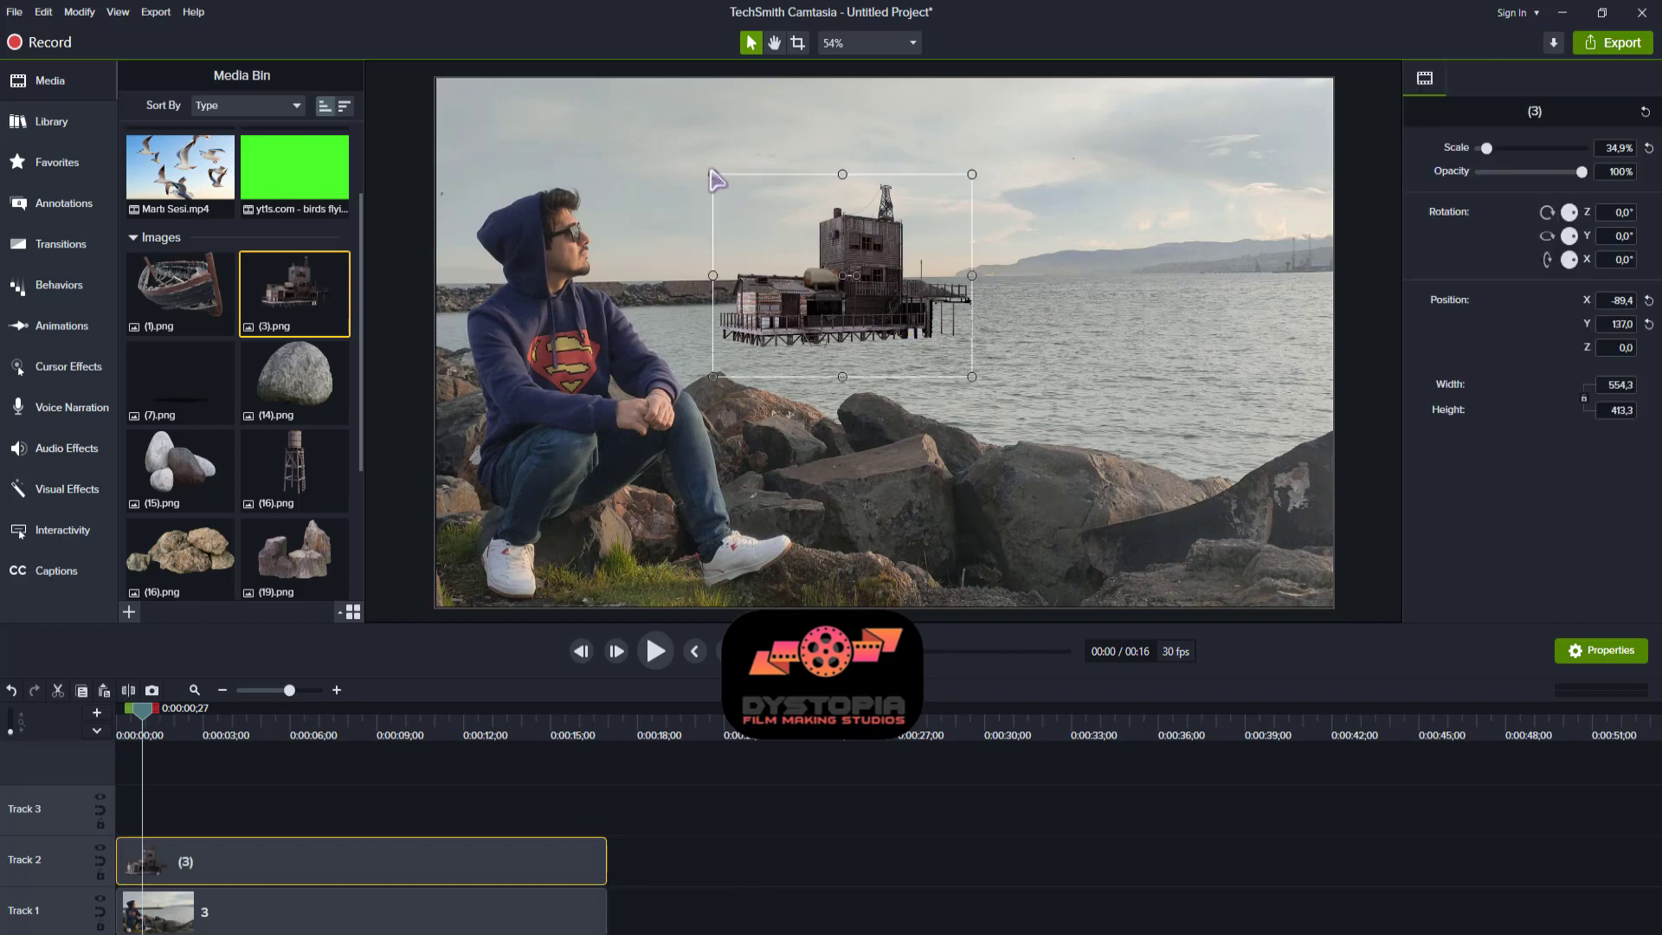
{"action": "left_click_drag", "start_coordinate": [712, 174], "coordinate": [688, 155]}
{"action": "left_click_drag", "start_coordinate": [810, 266], "coordinate": [767, 274]}
{"action": "key", "text": "space"}
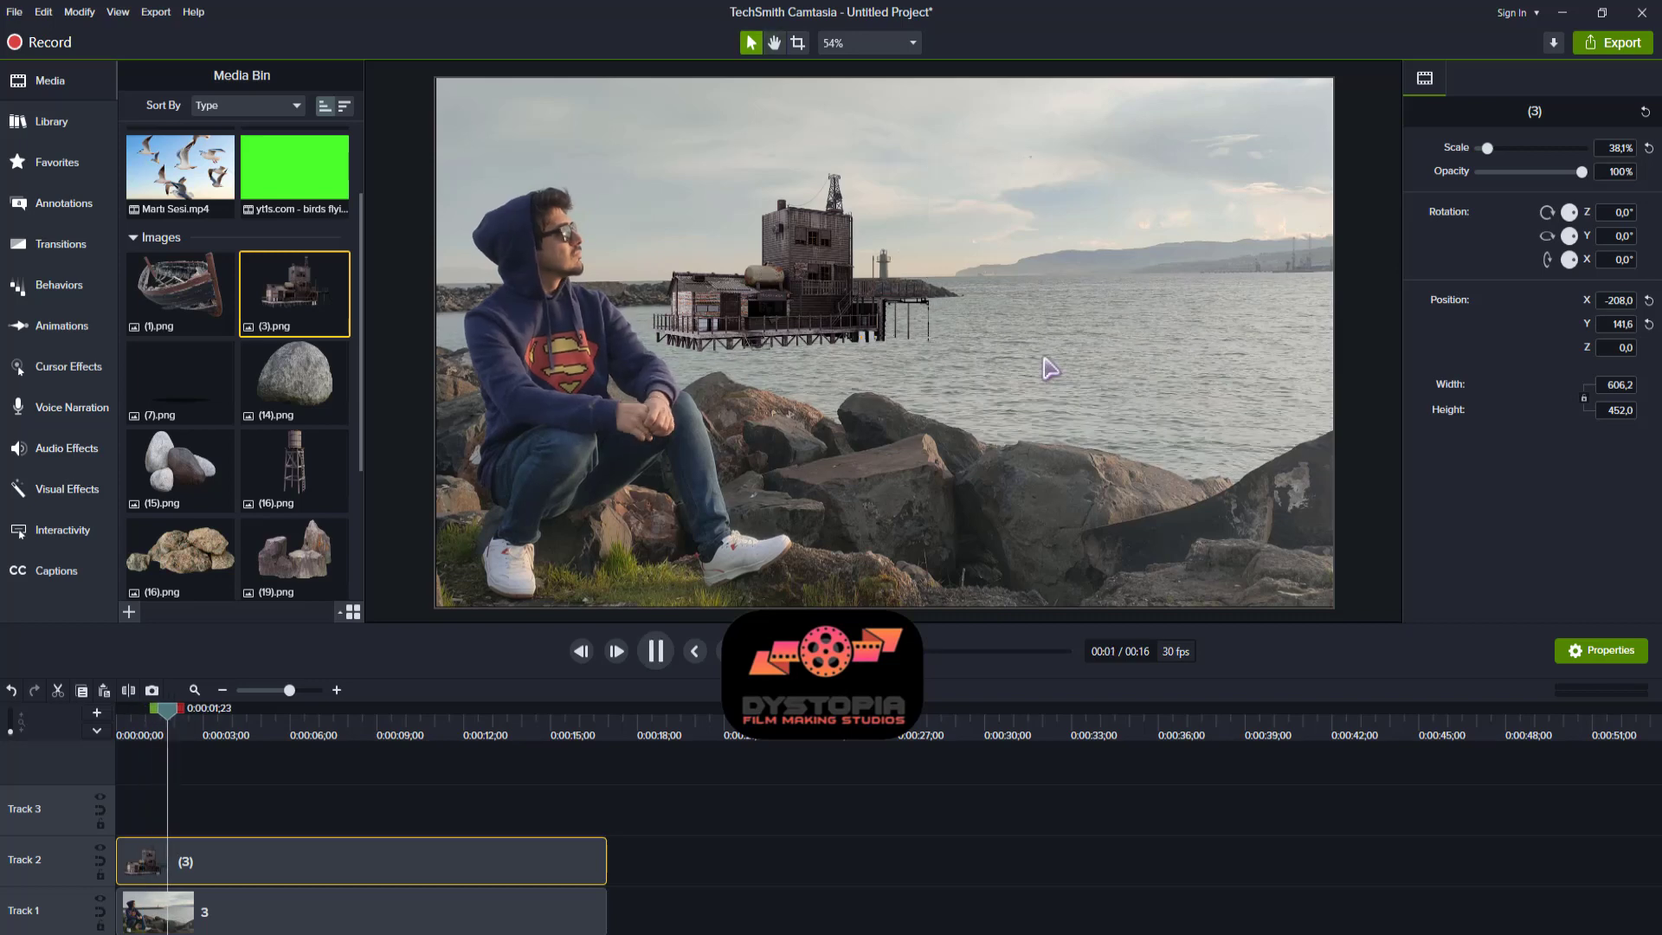
- Reposition the building image onto the distant breakwater at about X -150, Y 260.1, checking it in playback
{"action": "left_click_drag", "start_coordinate": [837, 329], "coordinate": [917, 286]}
{"action": "key", "text": "space"}
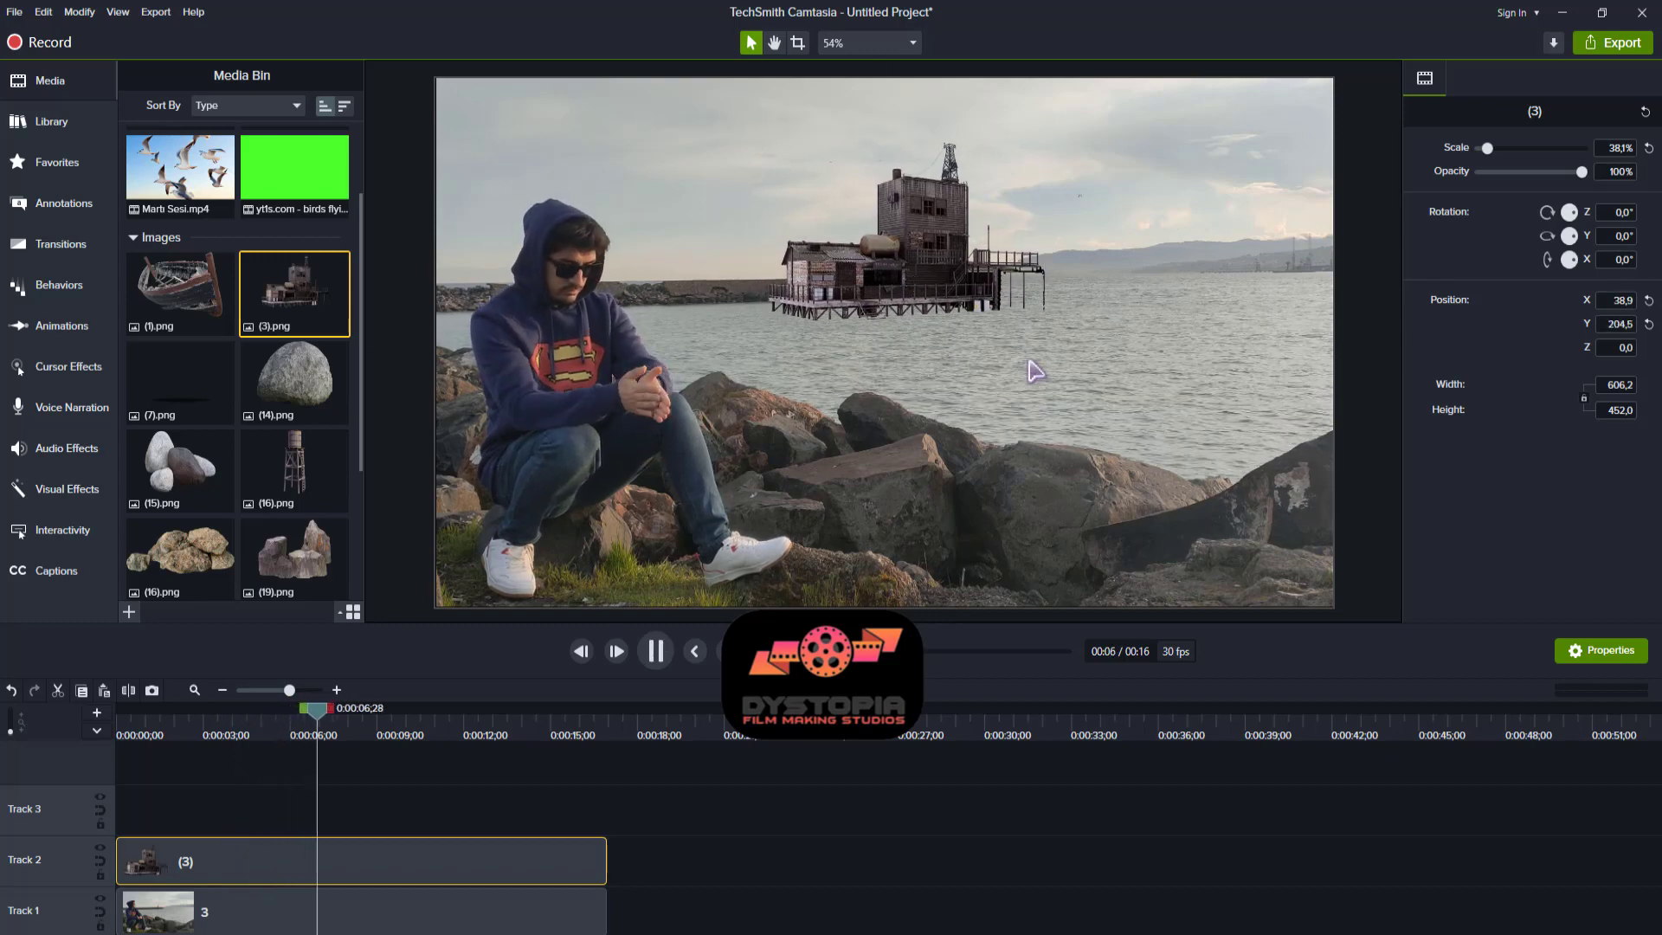
{"action": "left_click_drag", "start_coordinate": [890, 275], "coordinate": [801, 252]}
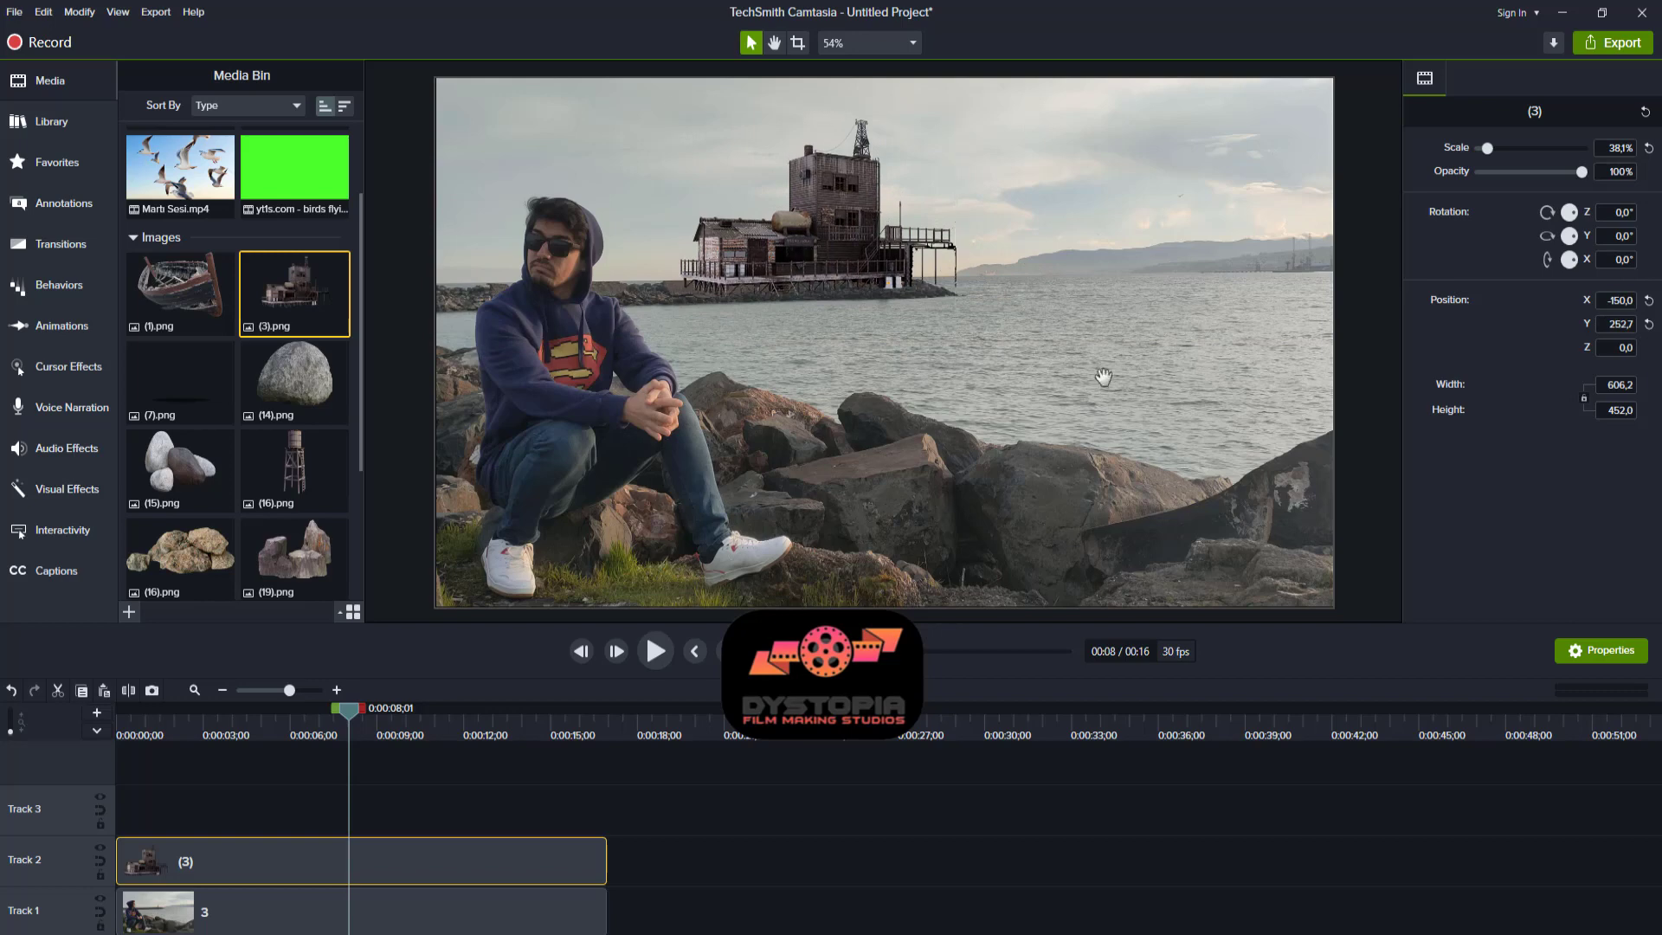
{"action": "key", "text": "space"}
{"action": "key", "text": "Up"}
{"action": "key", "text": "Up"}
{"action": "key", "text": "Up"}
{"action": "key", "text": "Up"}
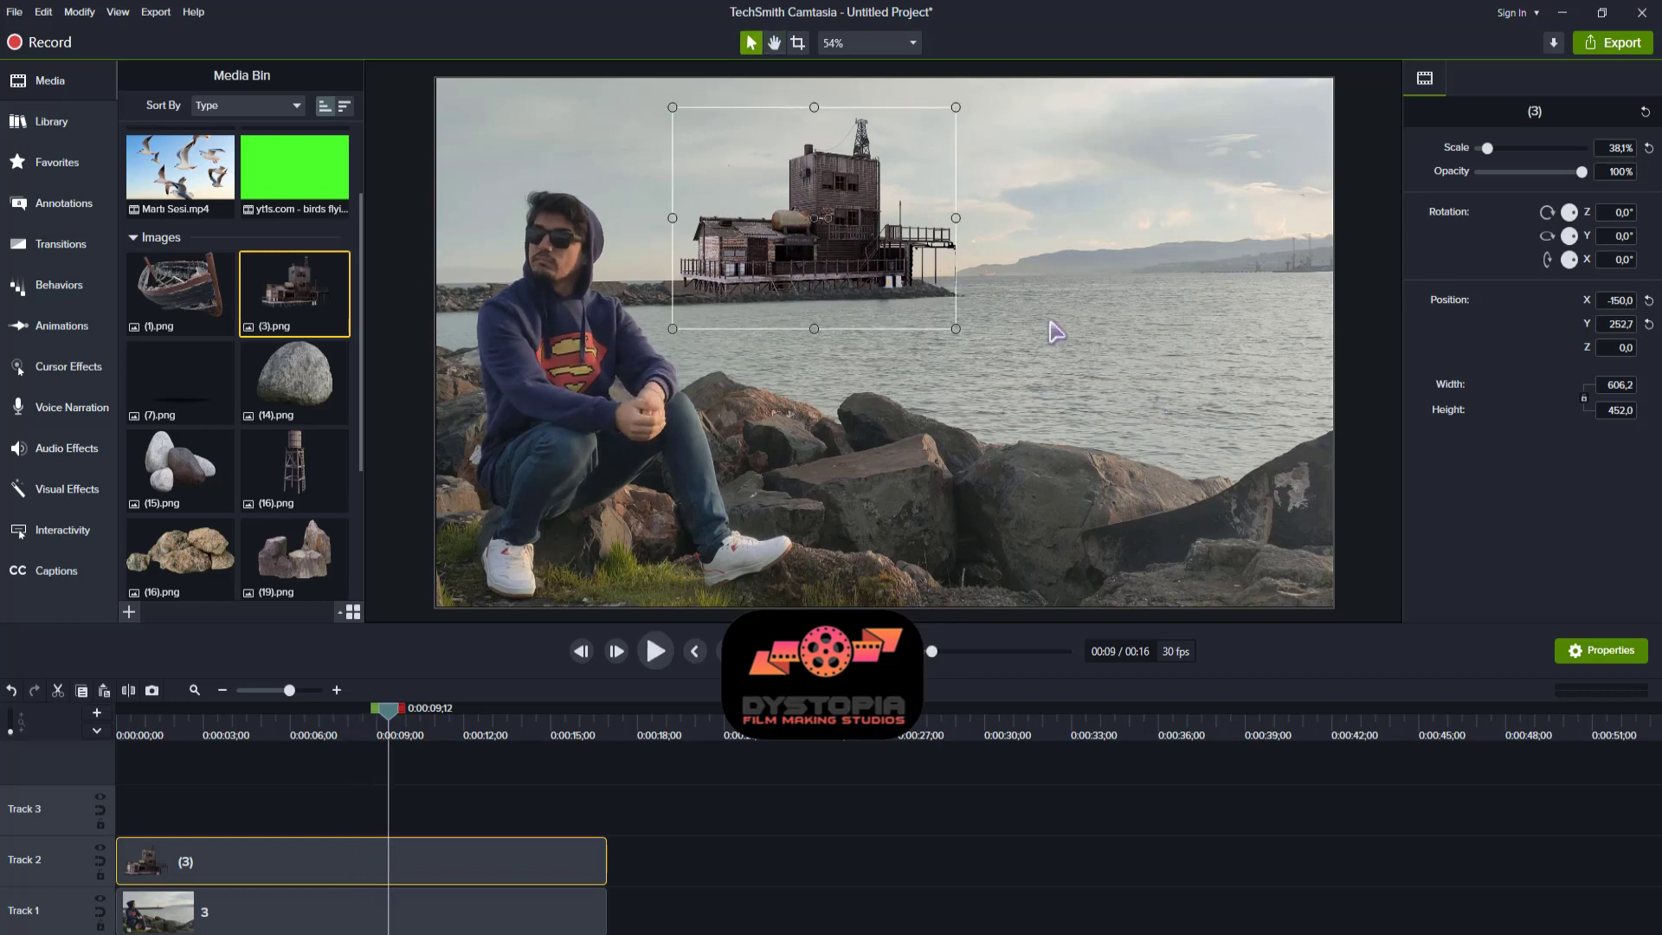
{"action": "key", "text": "space"}
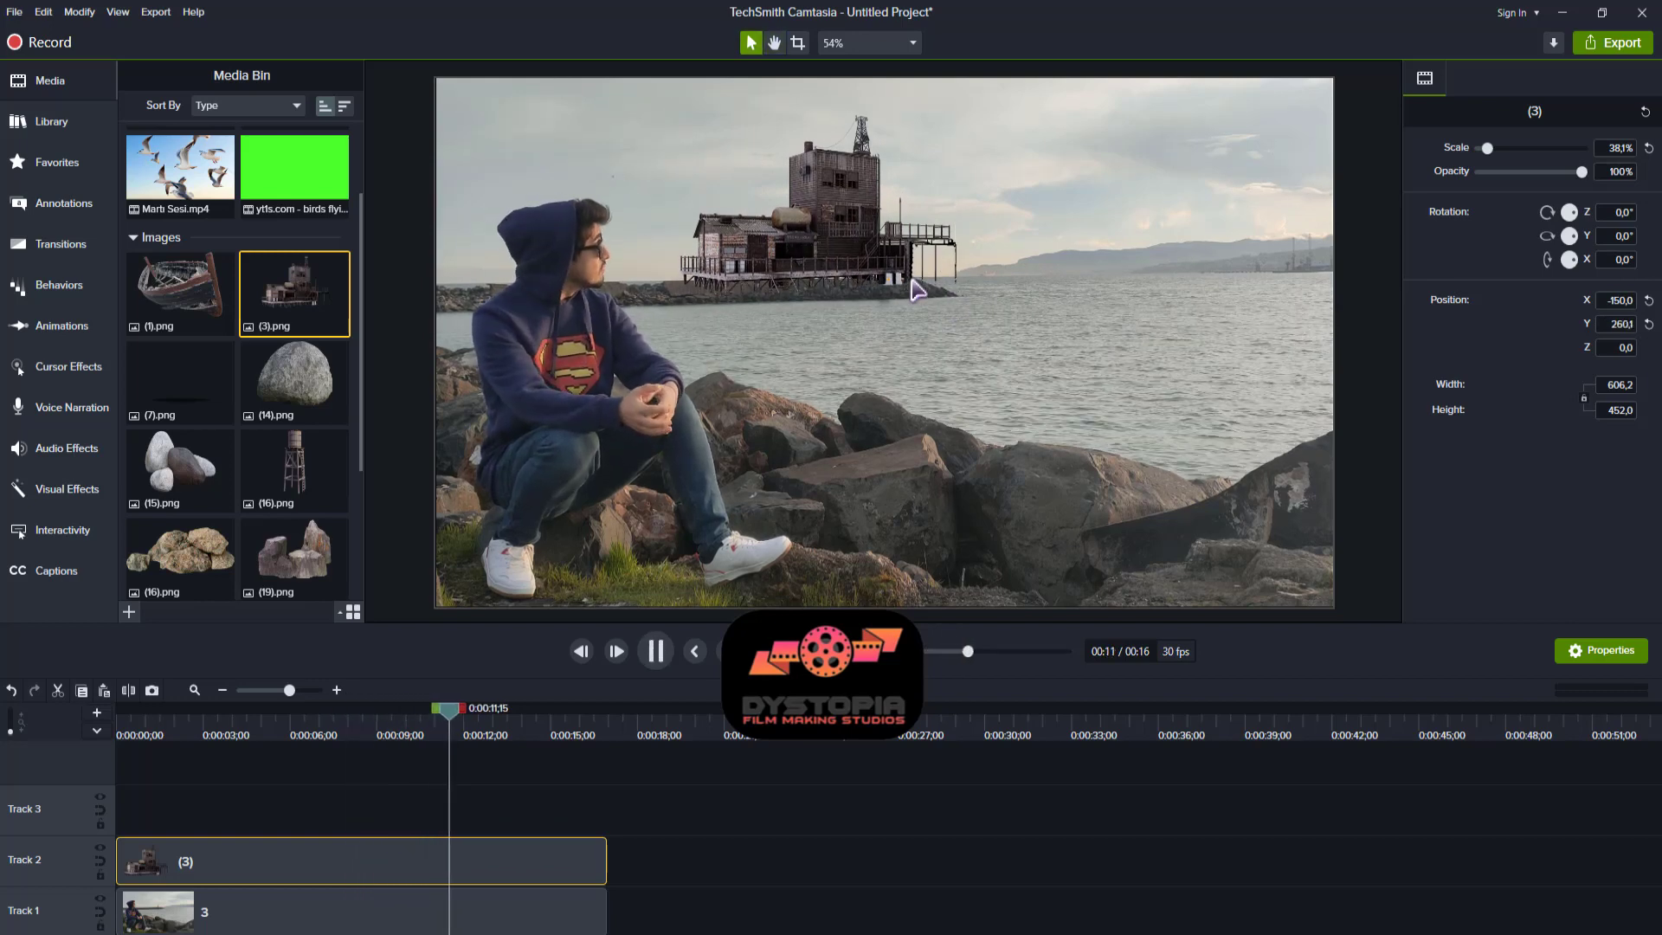
{"action": "key", "text": "space"}
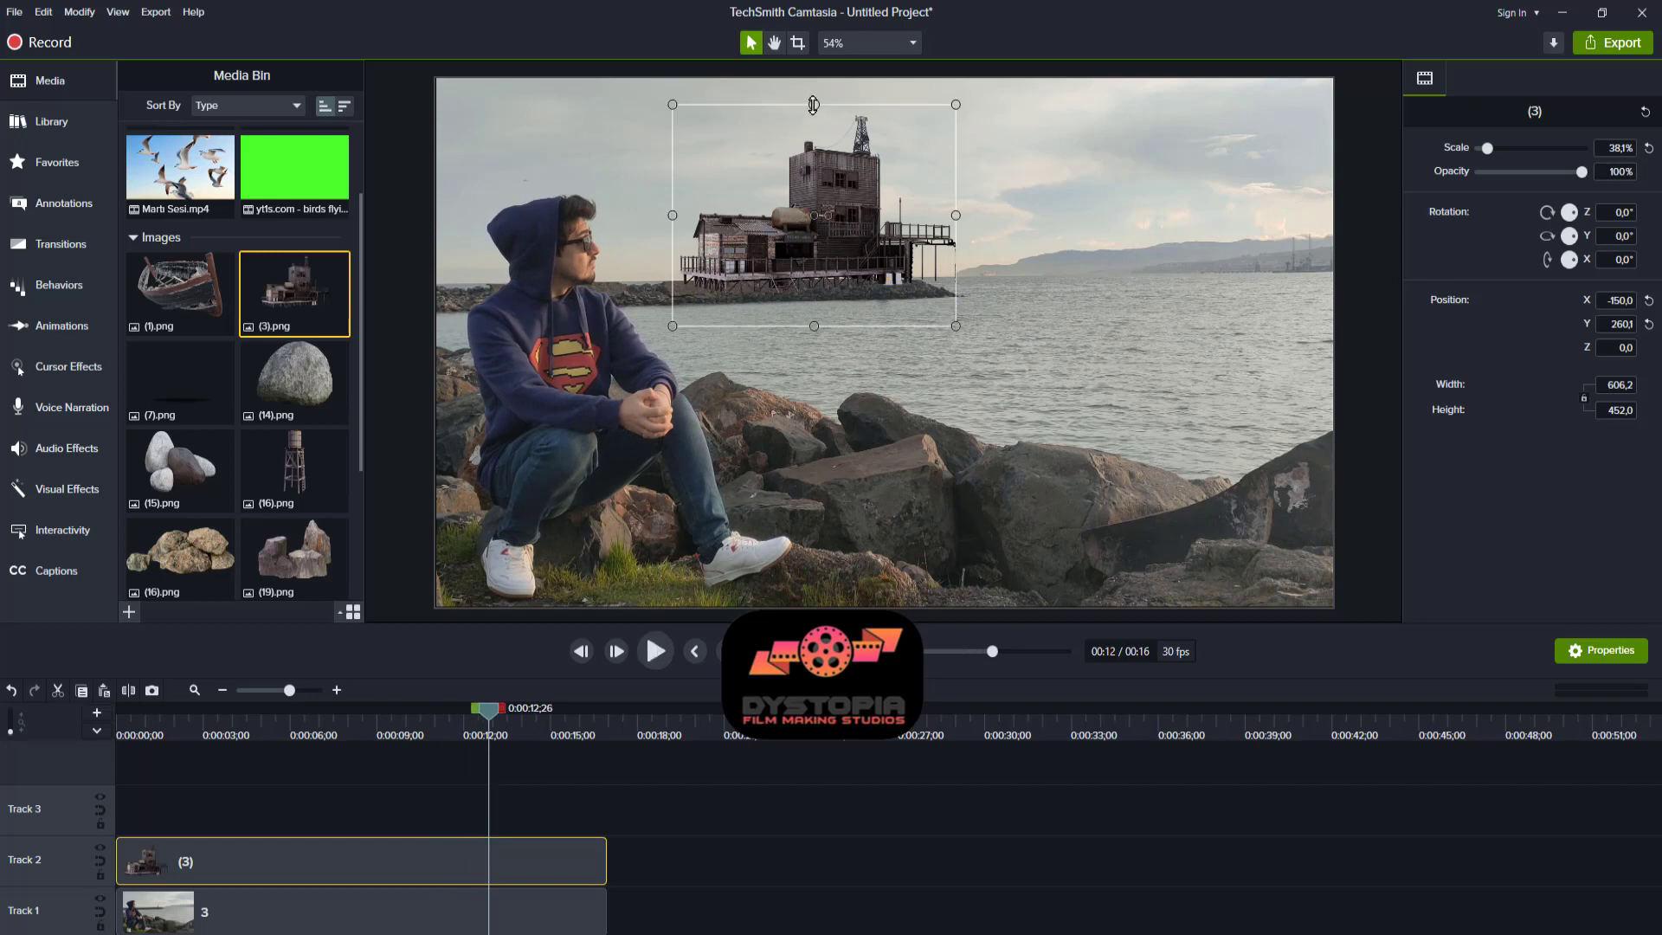
- Stretch the building image upward to a height of about 506 and check it in playback
{"action": "left_click_drag", "start_coordinate": [814, 105], "coordinate": [814, 84]}
{"action": "left_click", "coordinate": [985, 254]}
{"action": "key", "text": "space"}
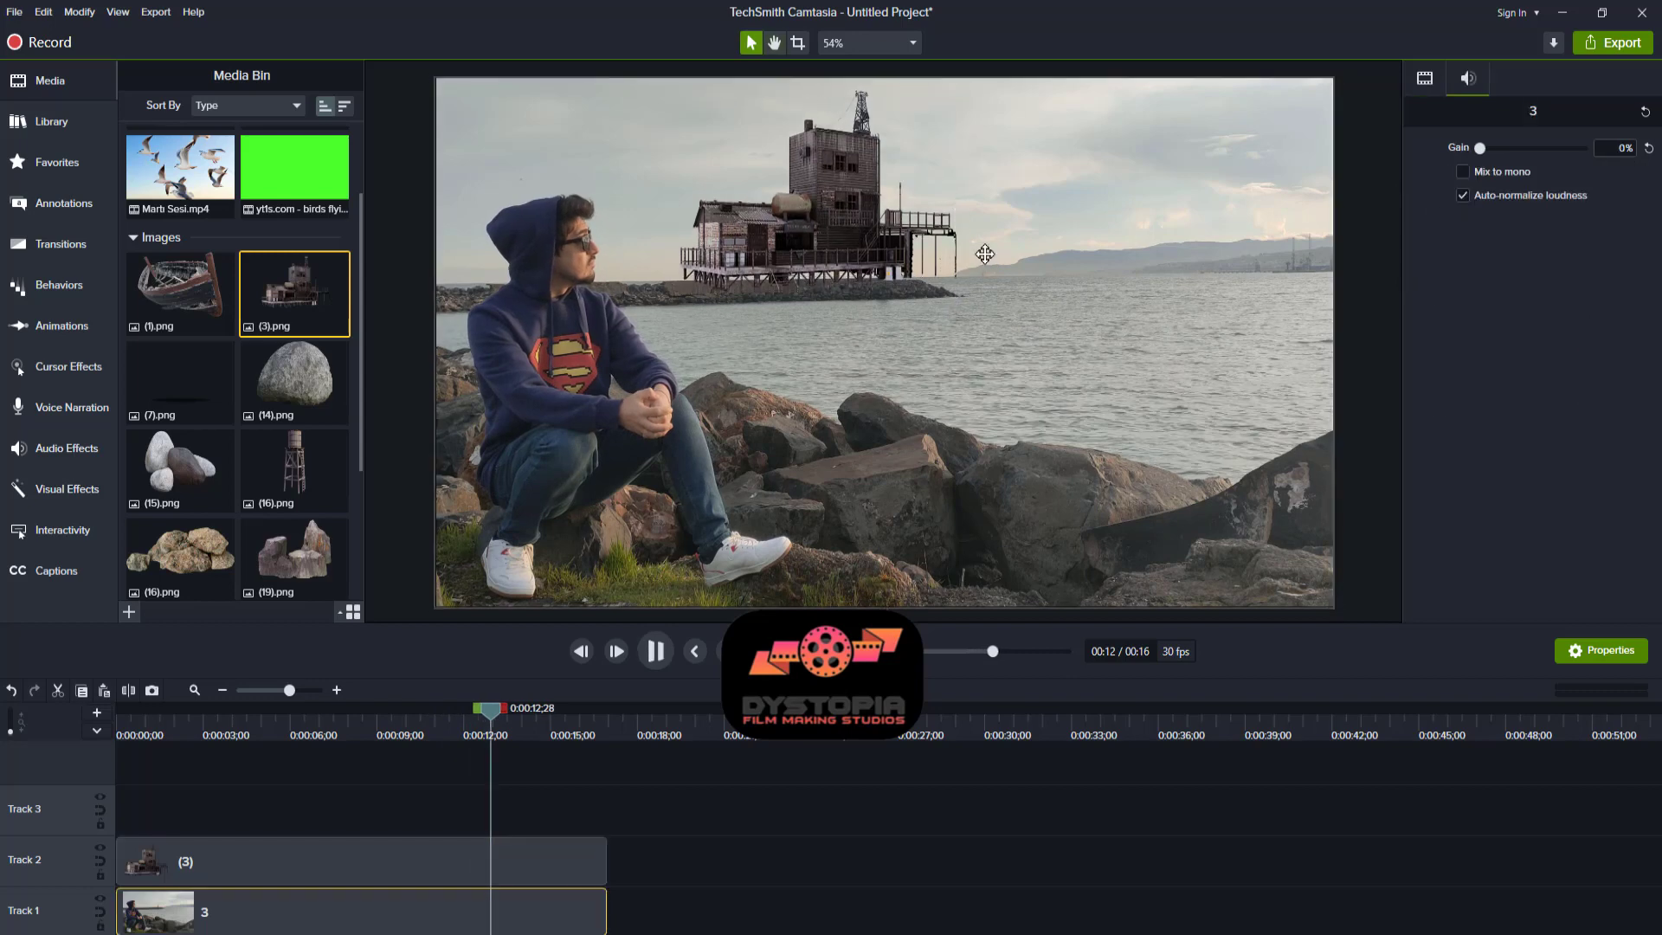
{"action": "left_click", "coordinate": [882, 258]}
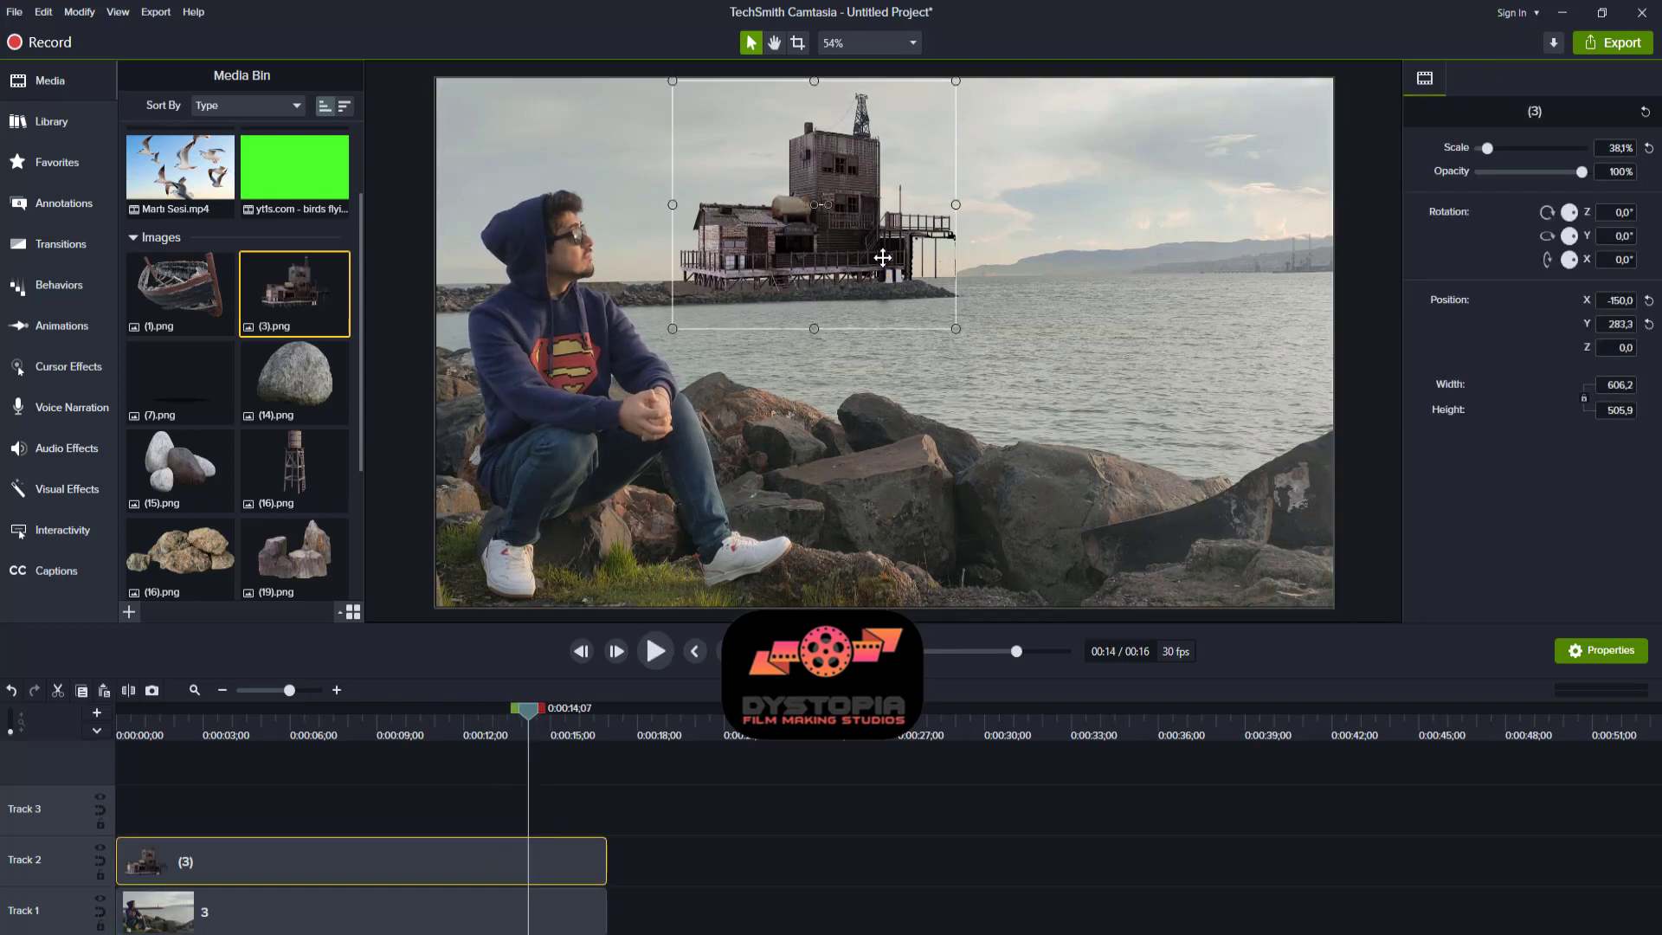
{"action": "key", "text": "space"}
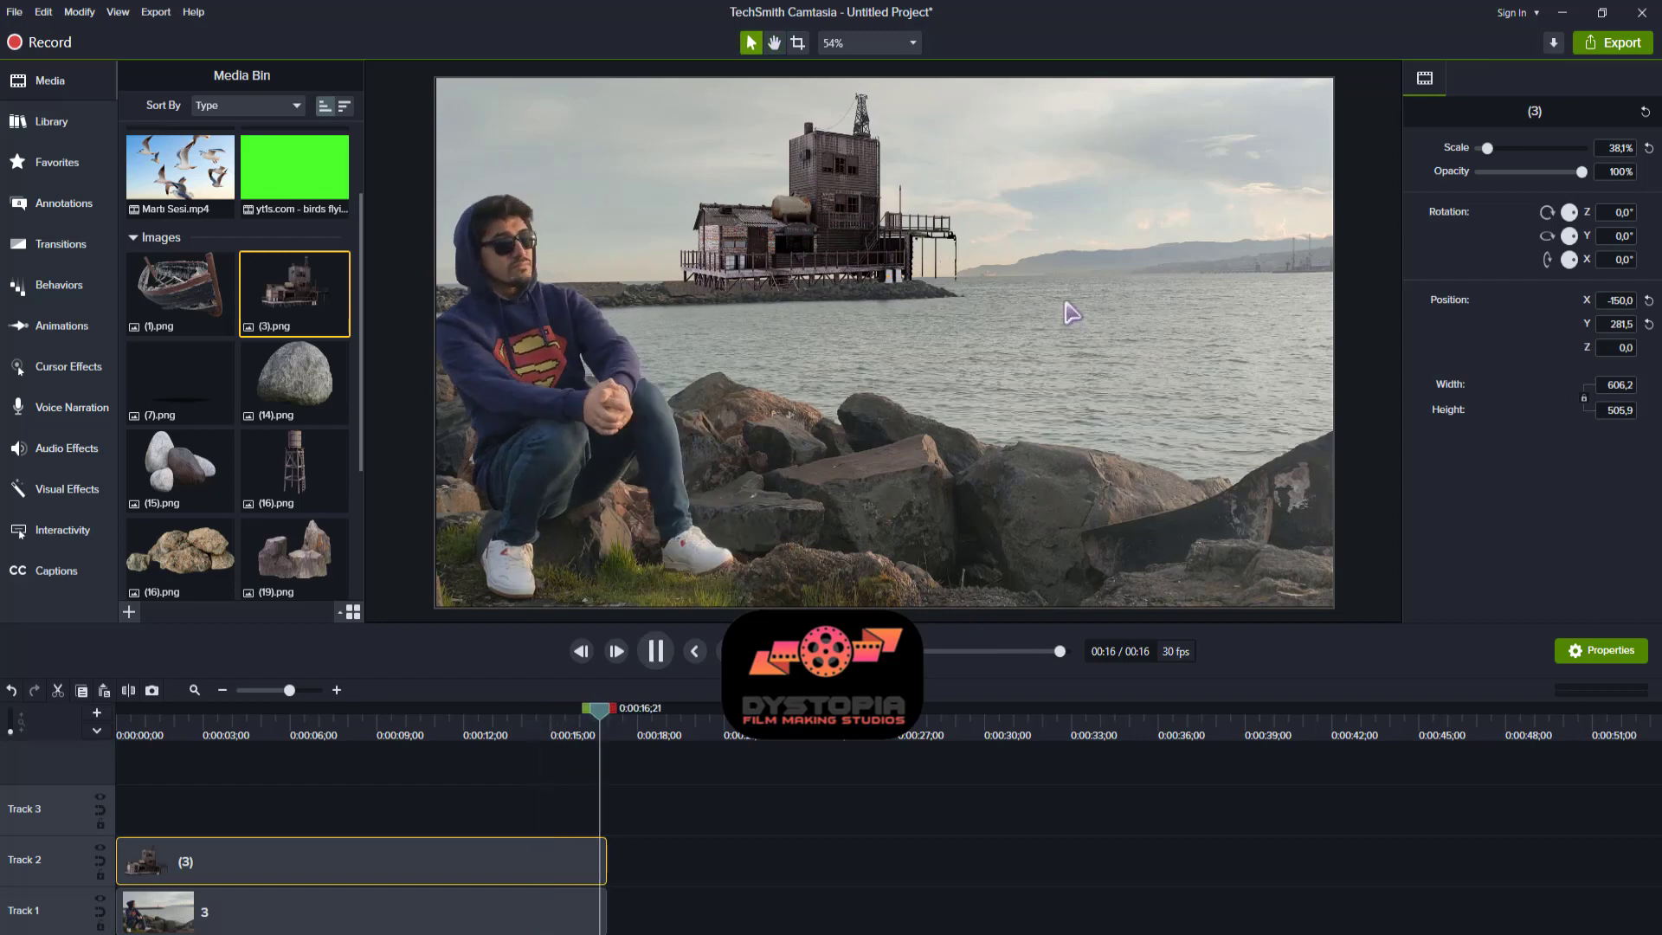
- Nudge the building image vertically to Y 275.9 so its base sits on the breakwater, and preview it
{"action": "key", "text": "space"}
{"action": "key", "text": "Down"}
{"action": "key", "text": "Down"}
{"action": "key", "text": "Down"}
{"action": "key", "text": "Down"}
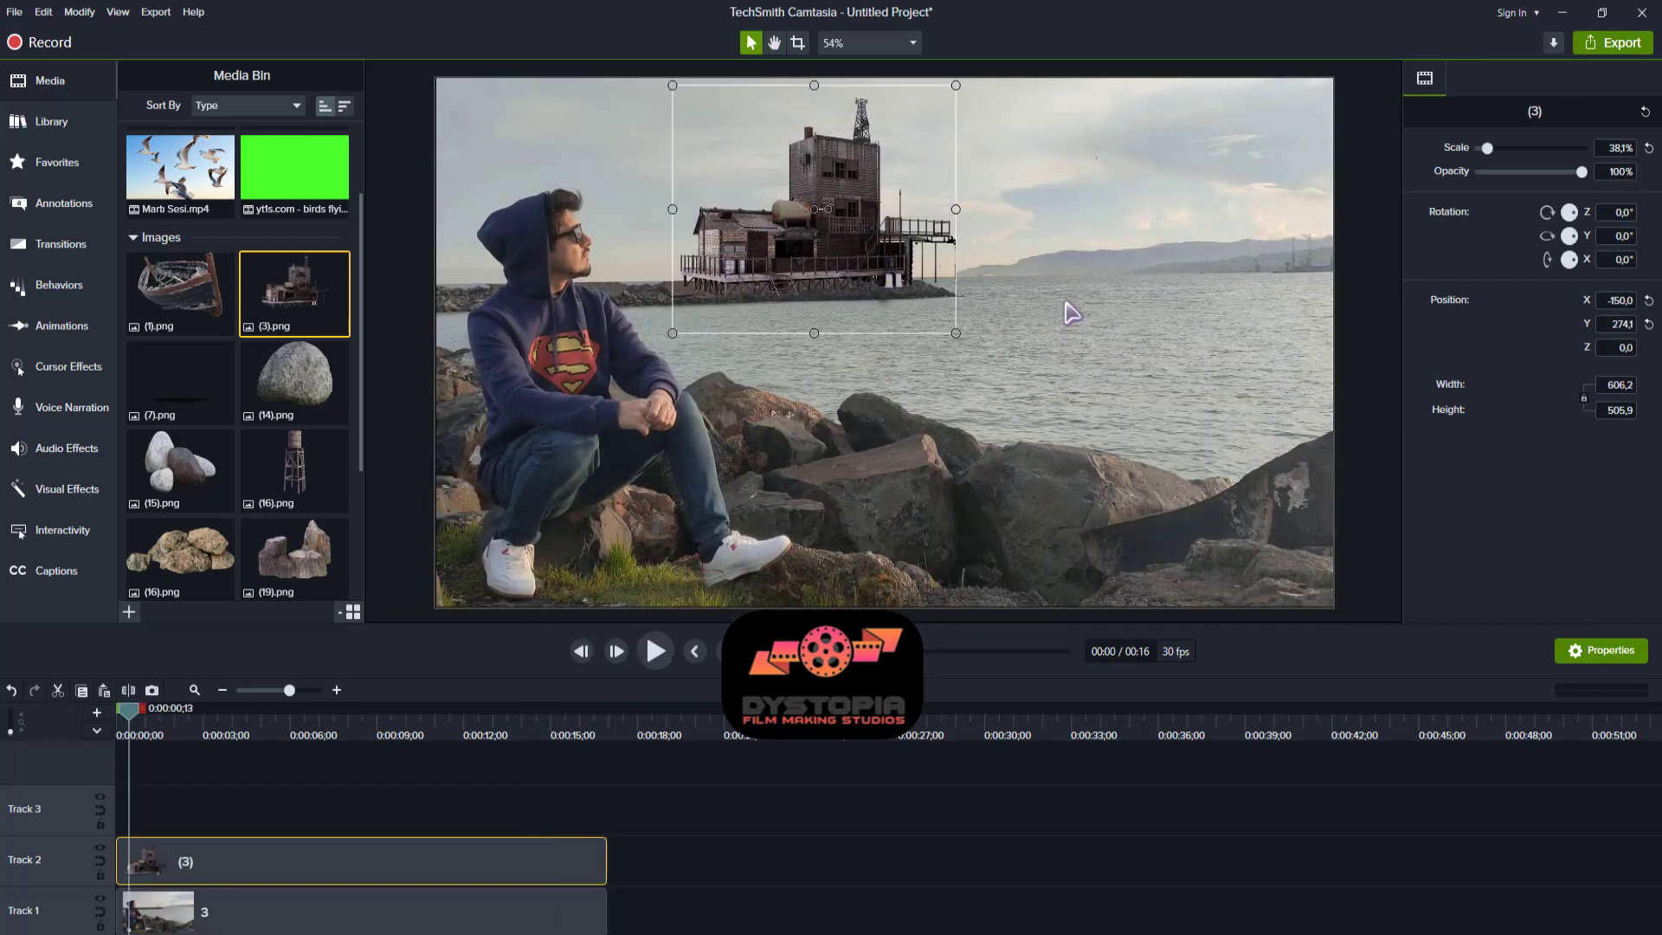
{"action": "key", "text": "Up"}
{"action": "key", "text": "Up"}
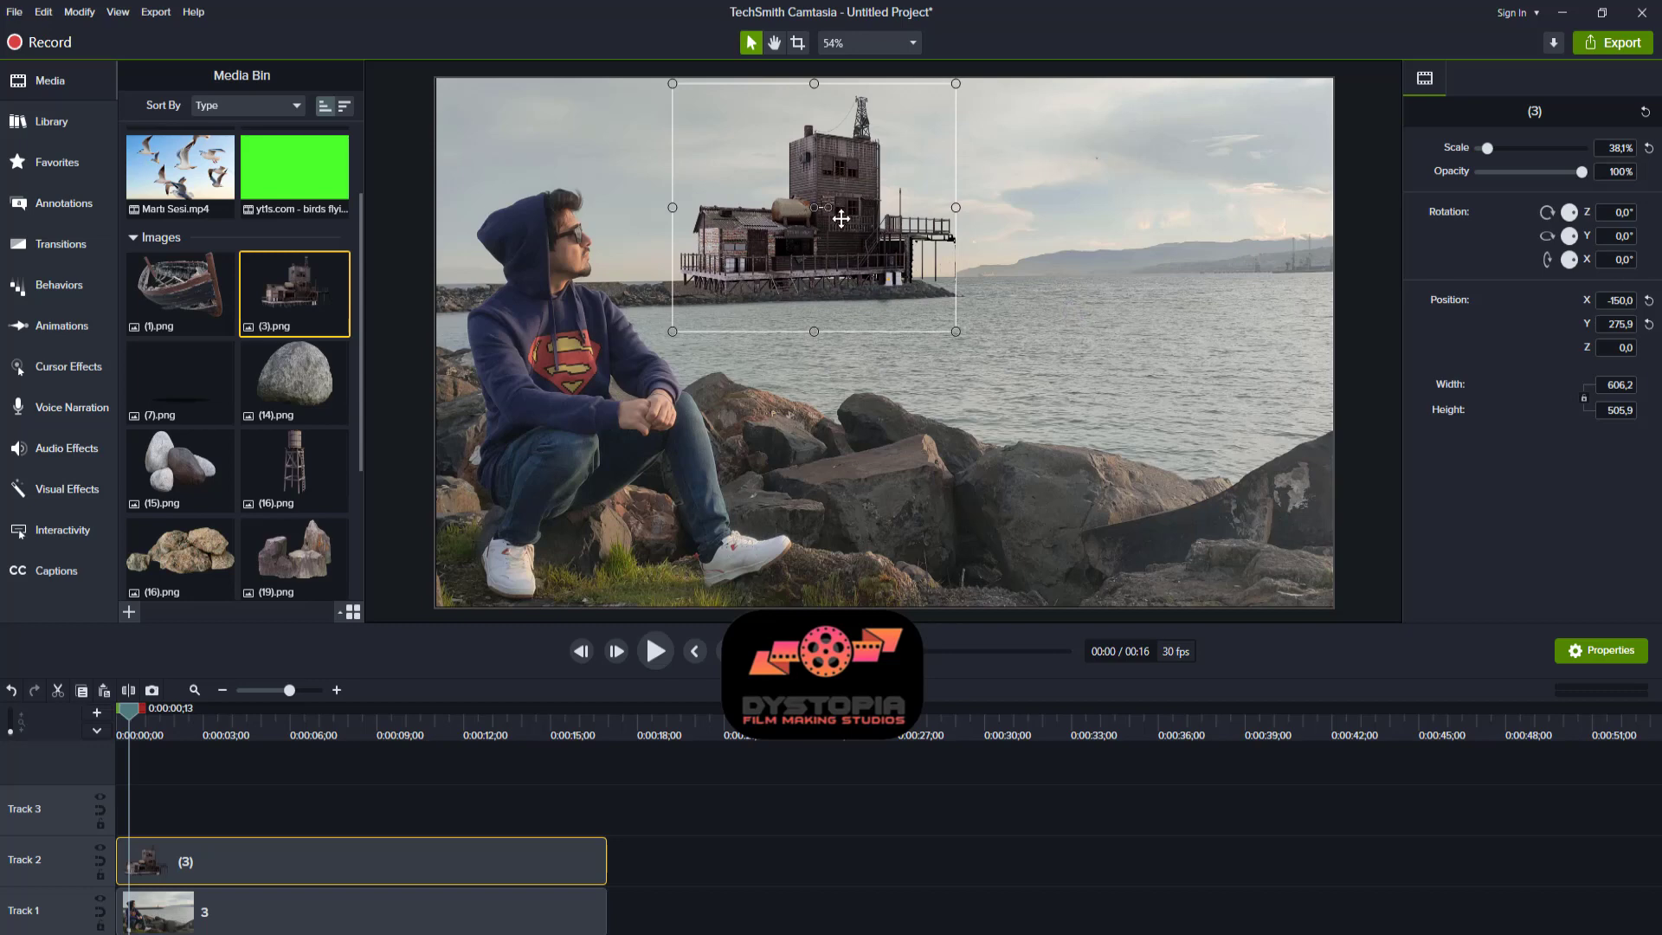
{"action": "left_click_drag", "start_coordinate": [829, 207], "coordinate": [829, 208]}
{"action": "left_click", "coordinate": [1018, 259]}
{"action": "key", "text": "space"}
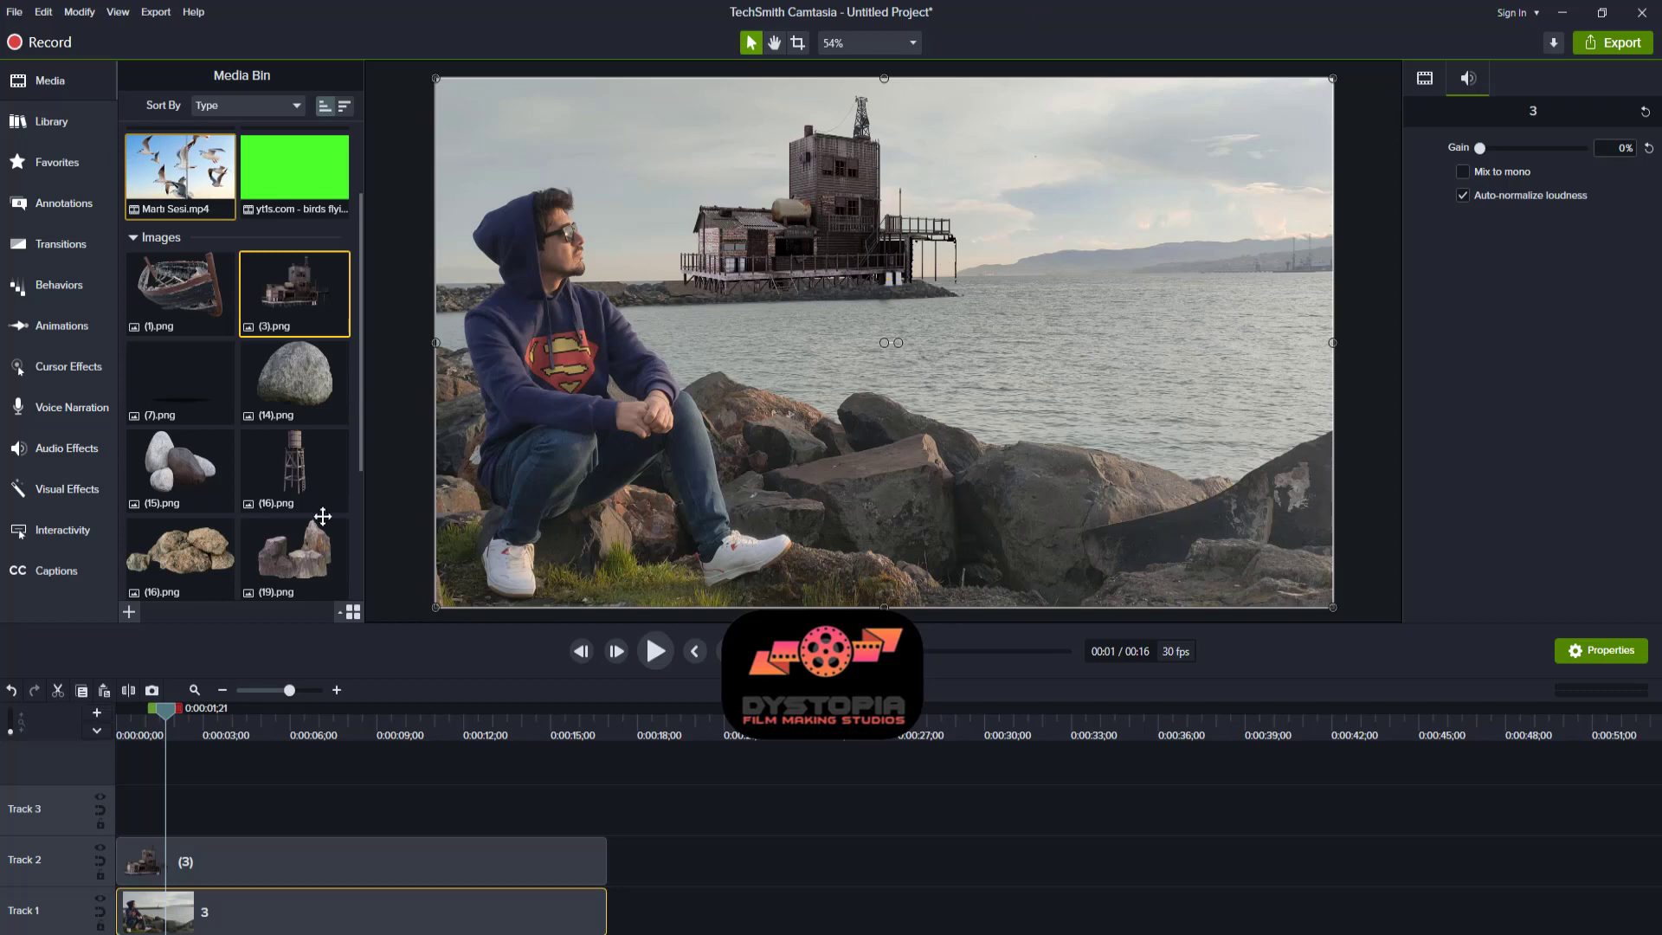
- Add the shadow image (7).png to Track 3 so that it spans the full length of the clips below
{"action": "left_click", "coordinate": [193, 397]}
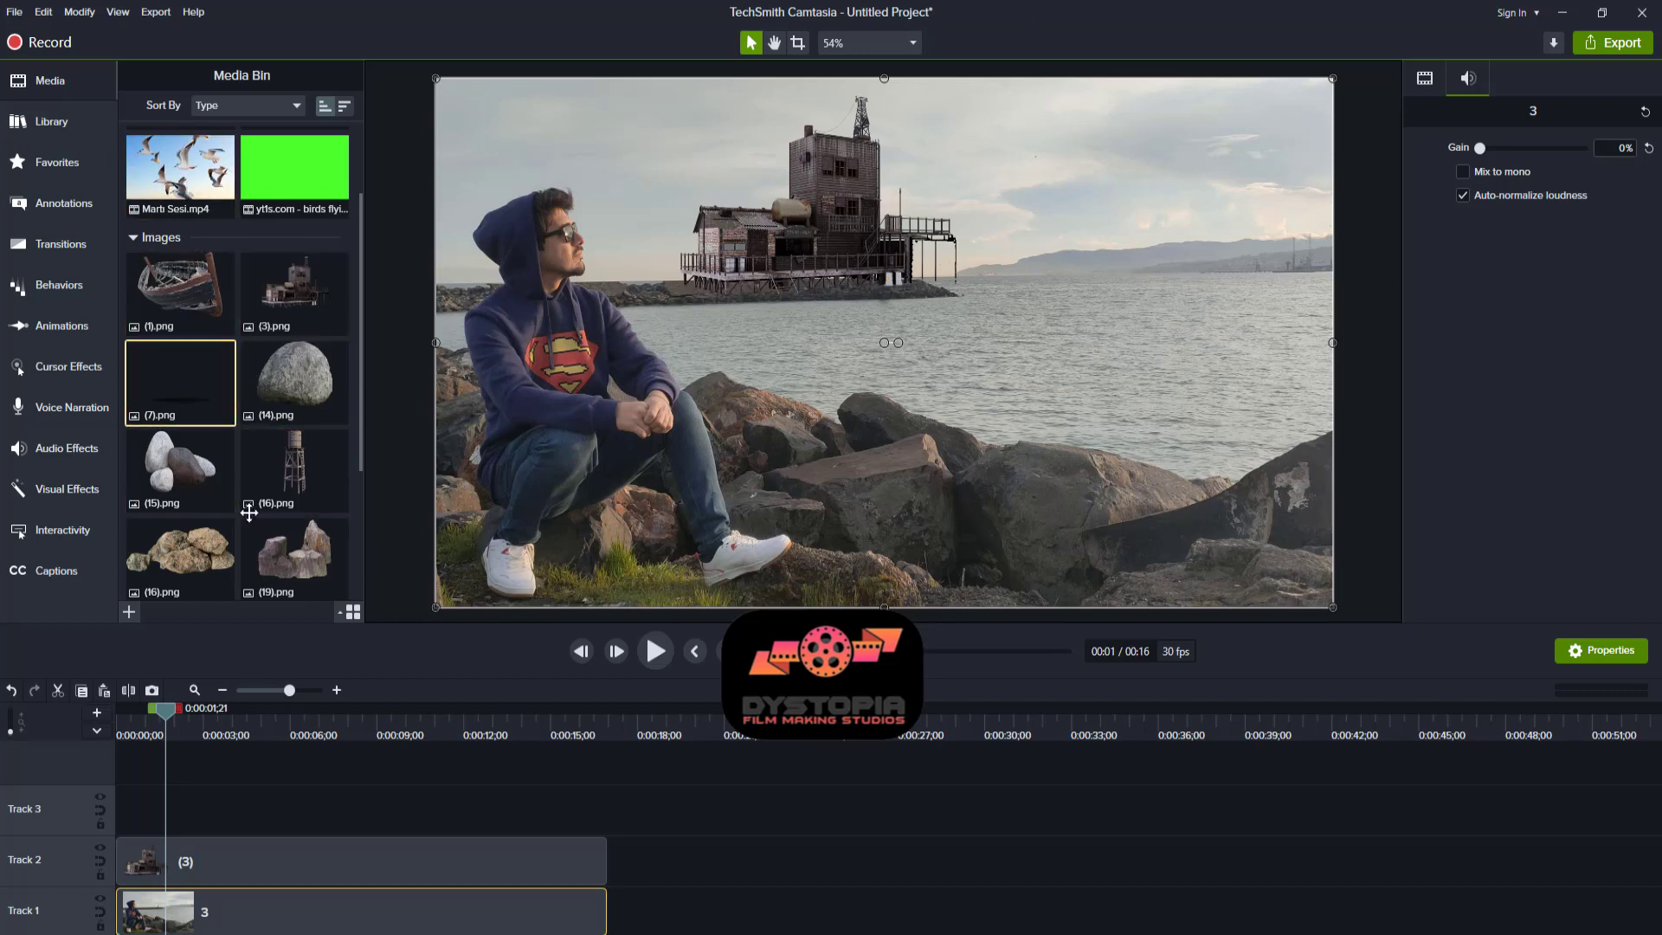
{"action": "scroll", "coordinate": [234, 526], "scroll_direction": "down", "scroll_amount": 5}
{"action": "scroll", "coordinate": [234, 526], "scroll_direction": "up", "scroll_amount": 4}
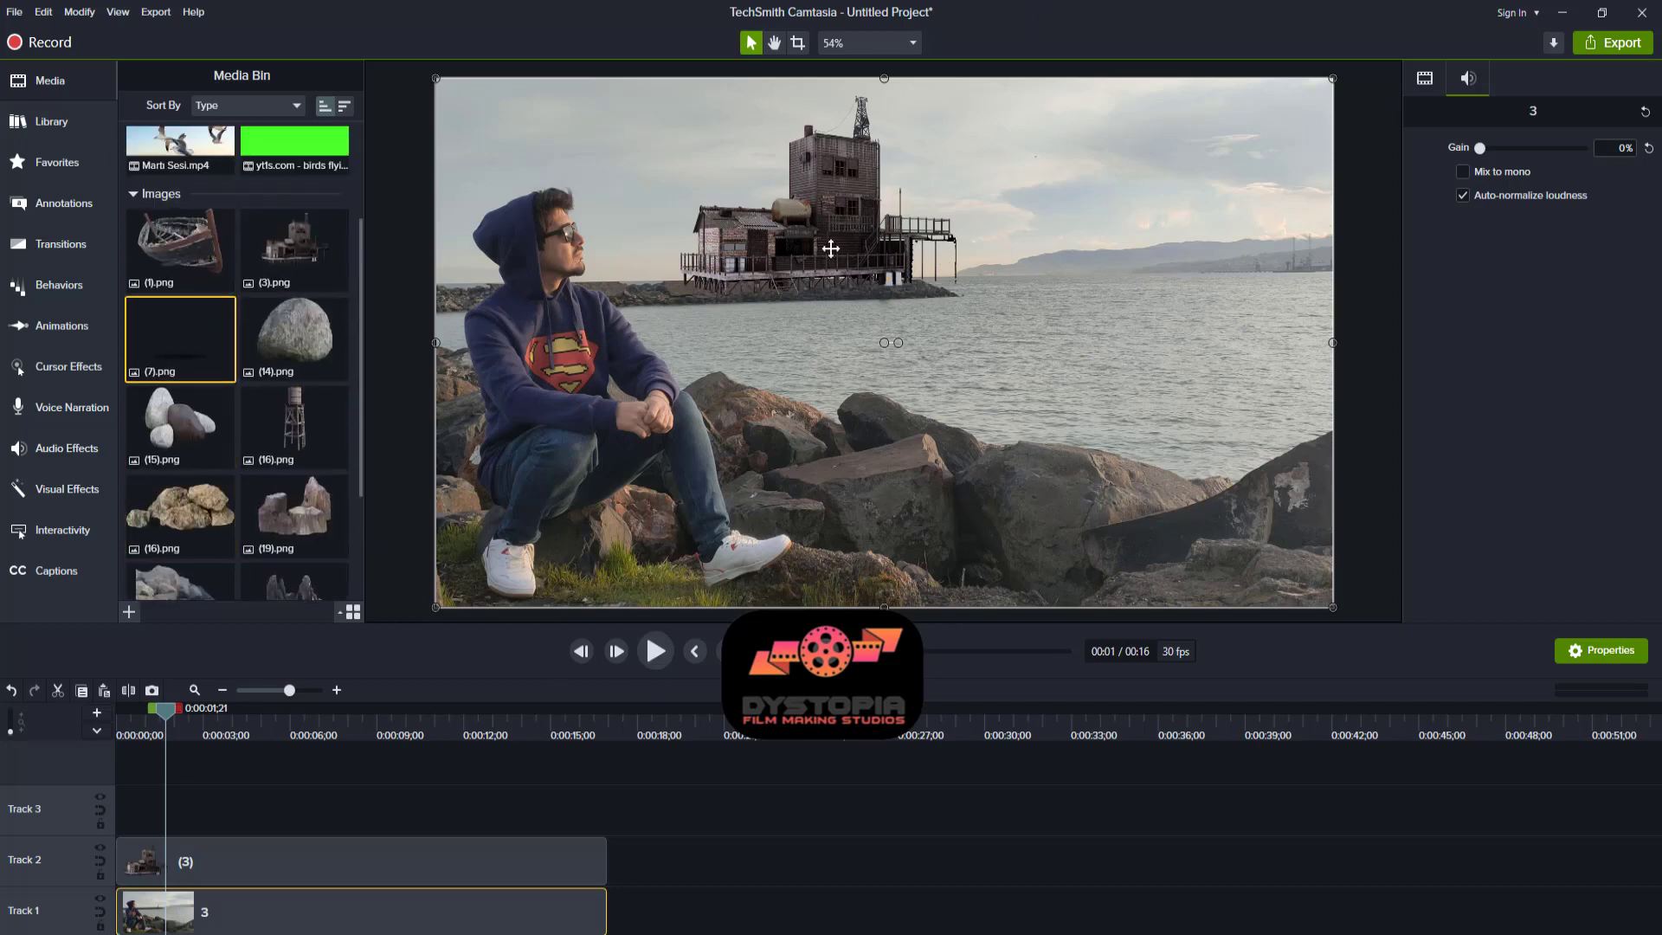
{"action": "left_click", "coordinate": [831, 249]}
{"action": "left_click_drag", "start_coordinate": [152, 372], "coordinate": [606, 814]}
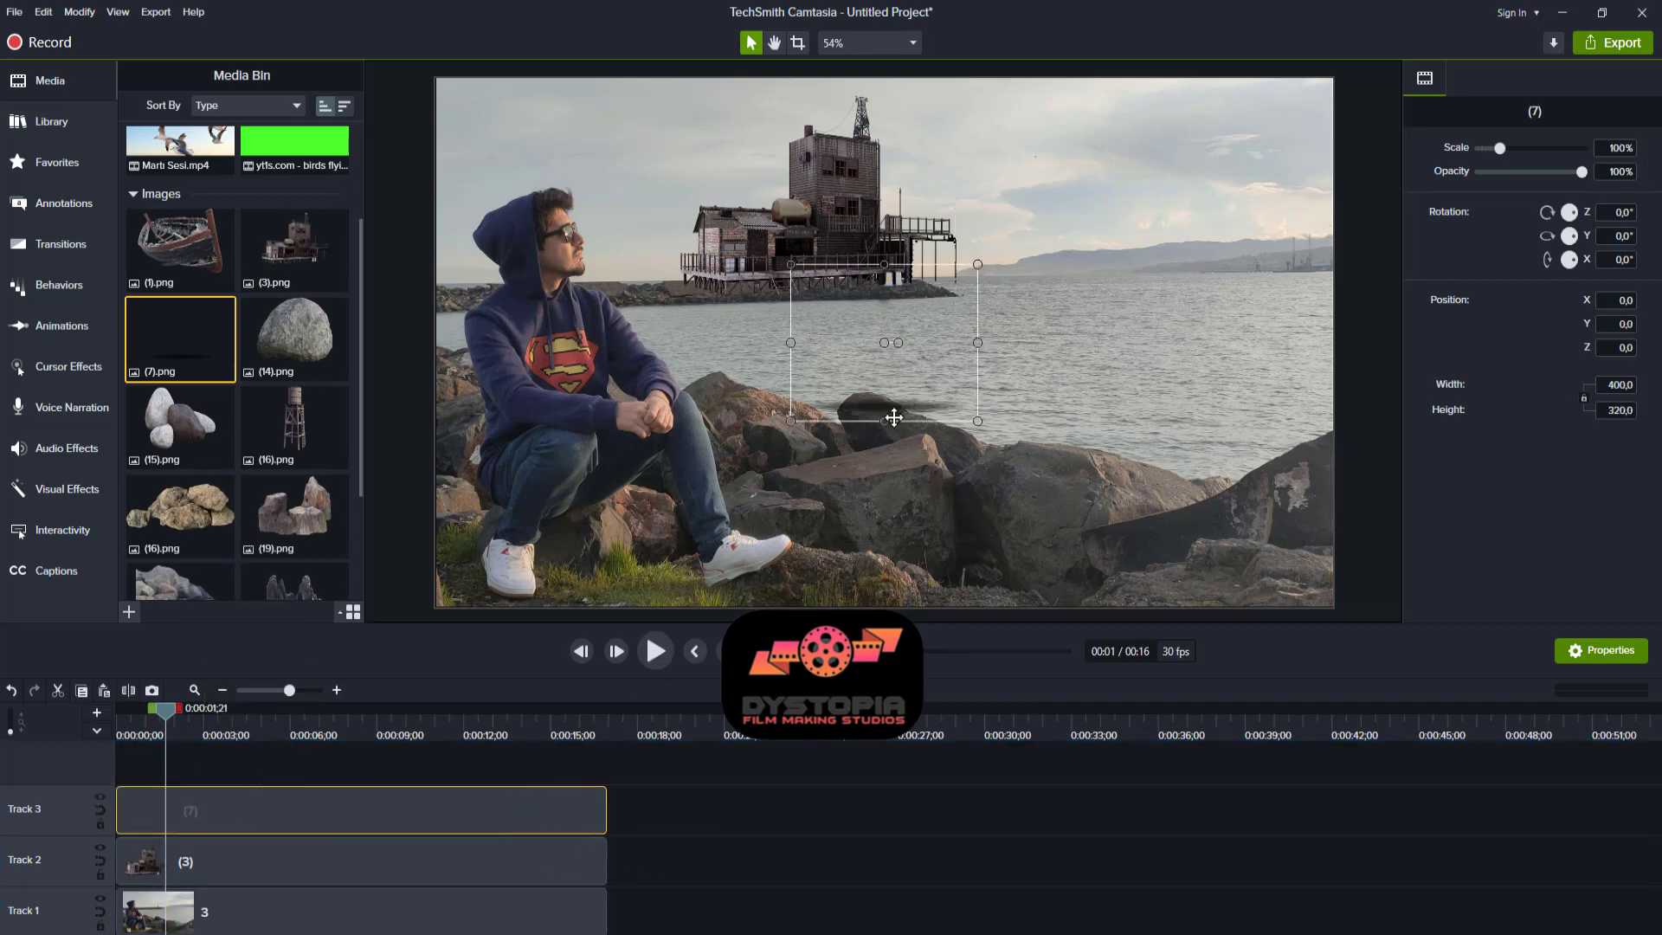
- Place the shadow image under the building and widen it to about 517, at about X -194.8, Y 251.9, and preview
{"action": "left_click_drag", "start_coordinate": [893, 418], "coordinate": [767, 294]}
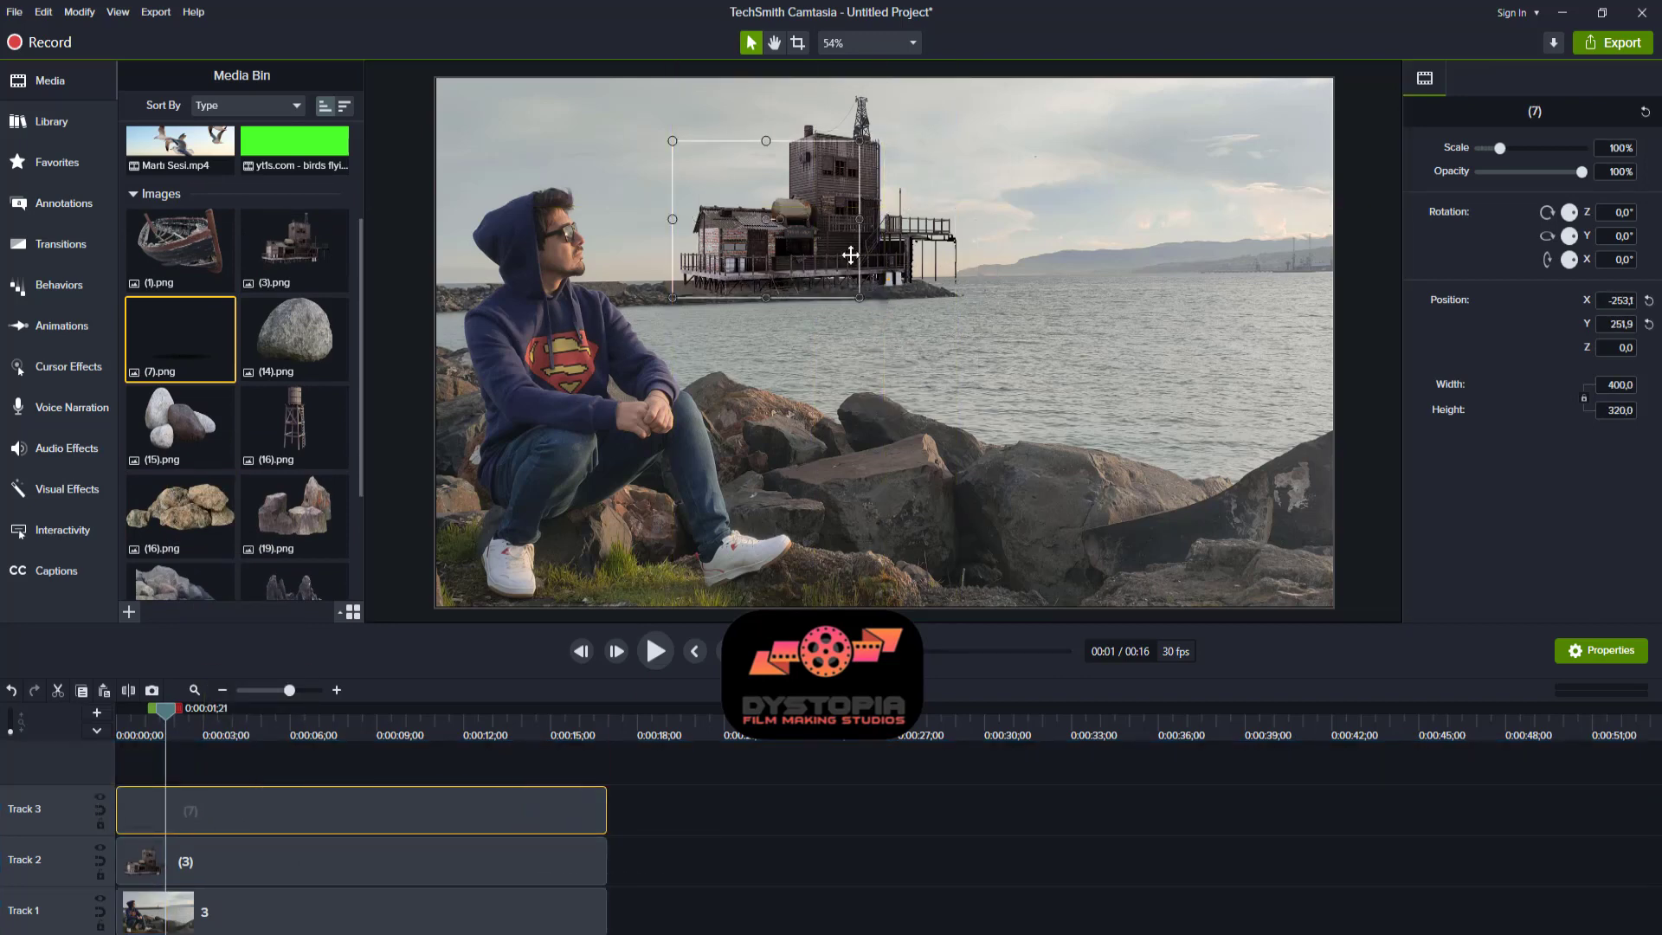
{"action": "left_click_drag", "start_coordinate": [875, 223], "coordinate": [921, 225]}
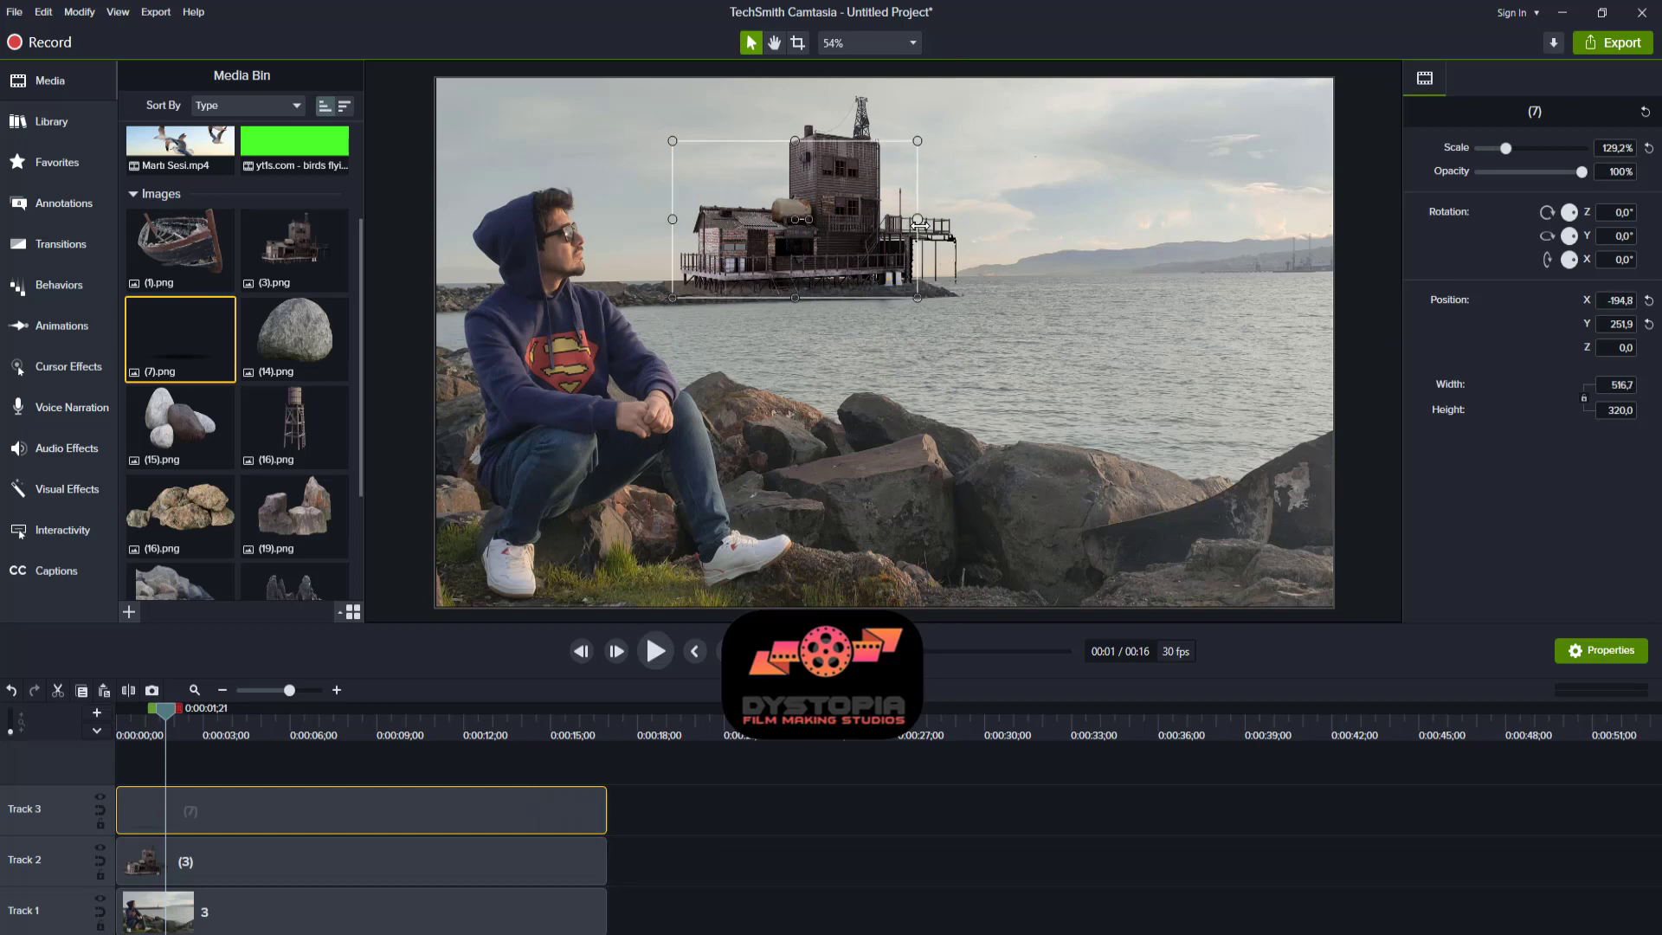
{"action": "left_click", "coordinate": [714, 832]}
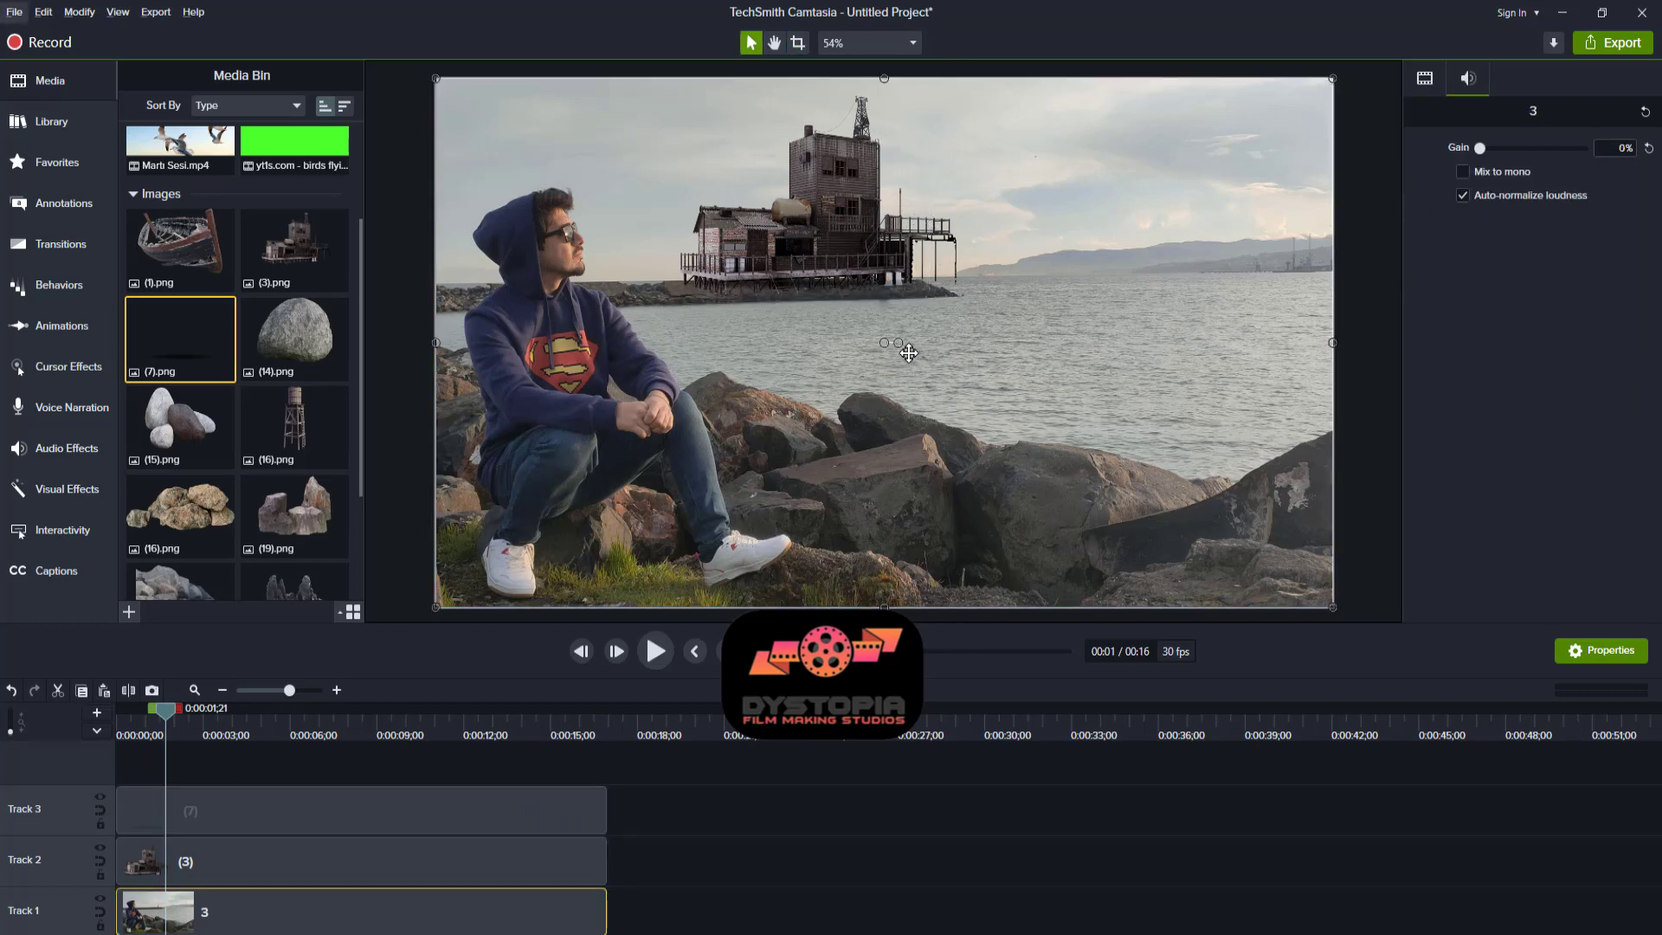
{"action": "key", "text": "space"}
{"action": "key", "text": "space"}
- Add the Color Adjustment visual effect to the building image on Track 2
{"action": "left_click", "coordinate": [161, 260]}
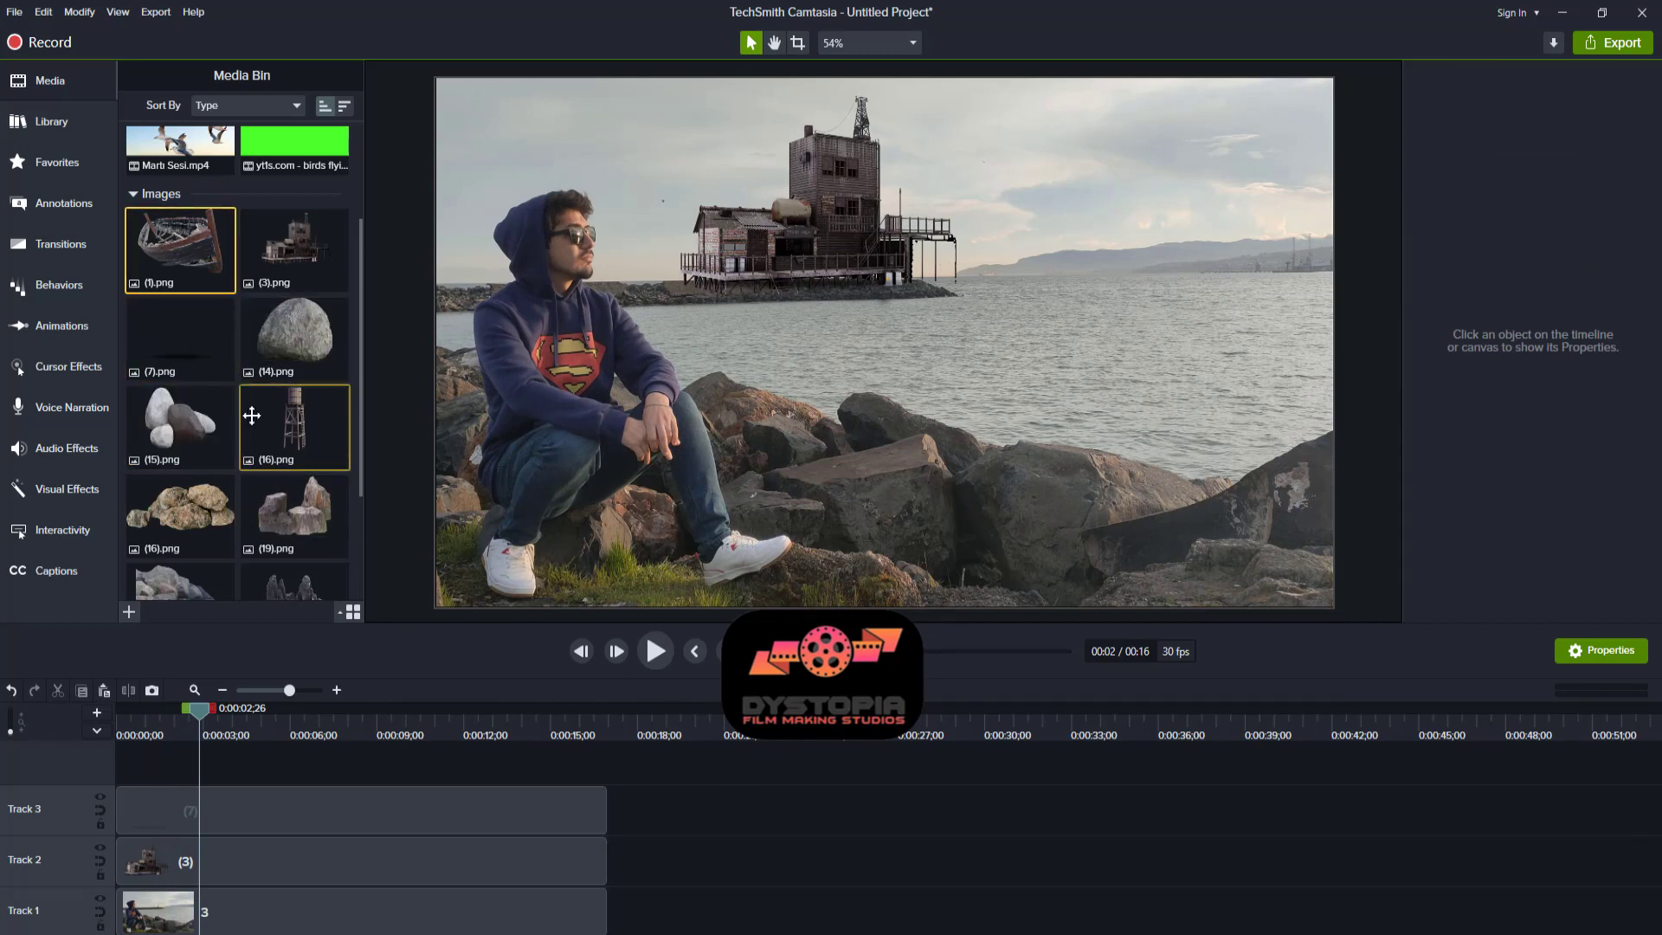
{"action": "left_click", "coordinate": [855, 189]}
{"action": "left_click", "coordinate": [396, 853]}
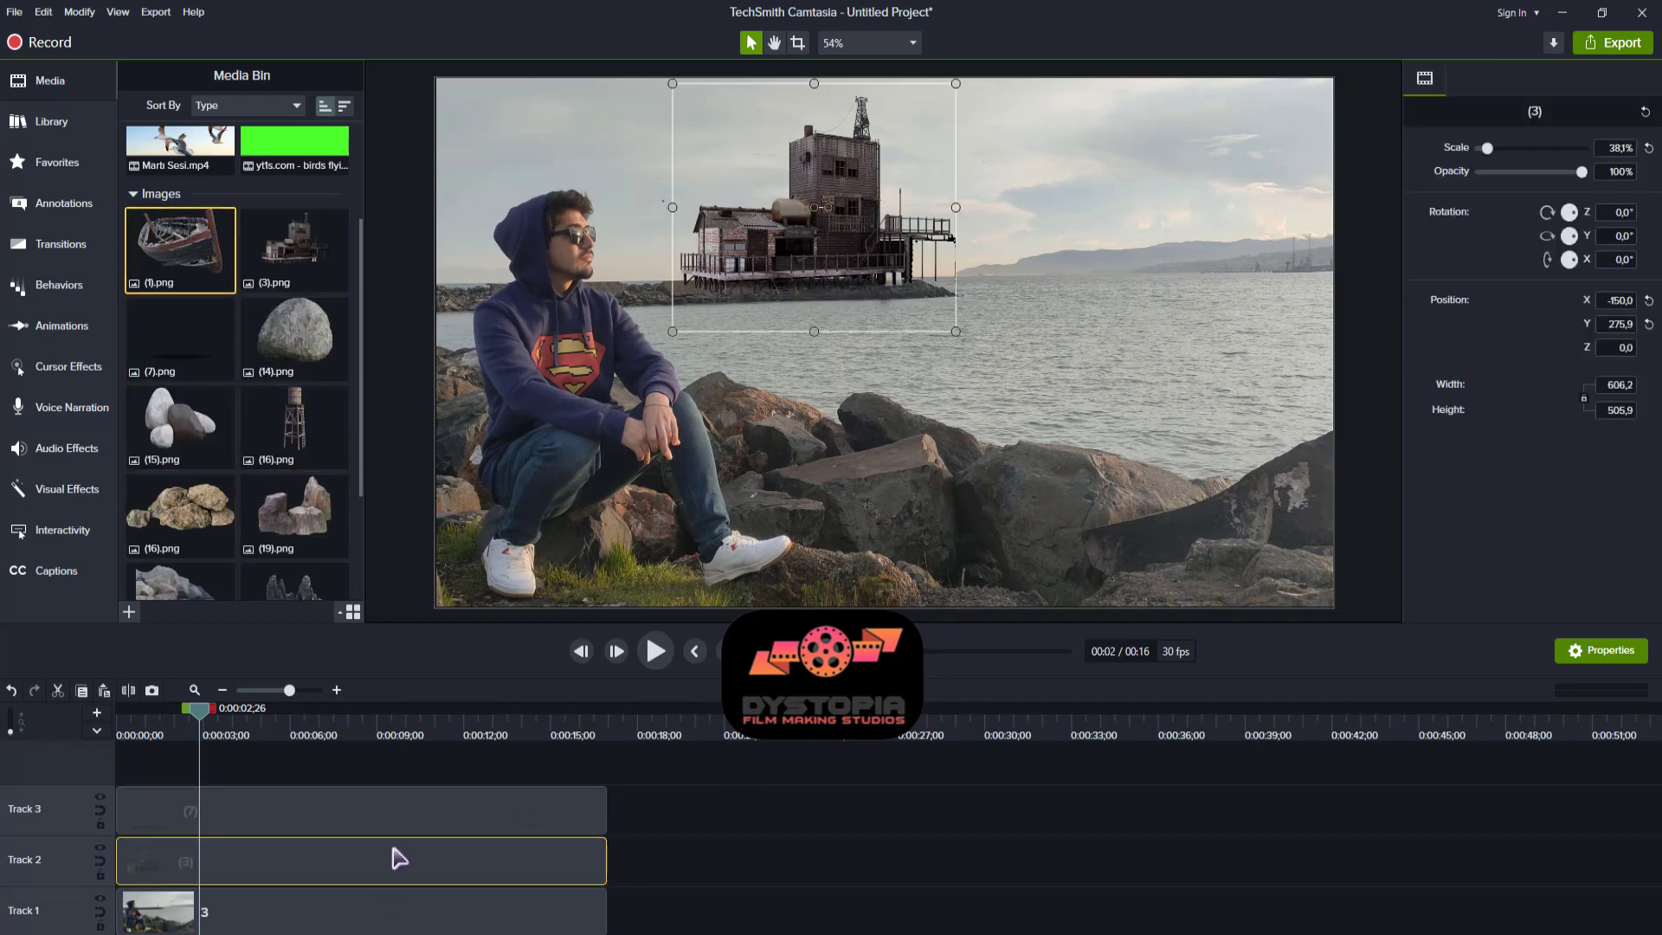
{"action": "right_click", "coordinate": [397, 852]}
{"action": "right_click", "coordinate": [825, 190]}
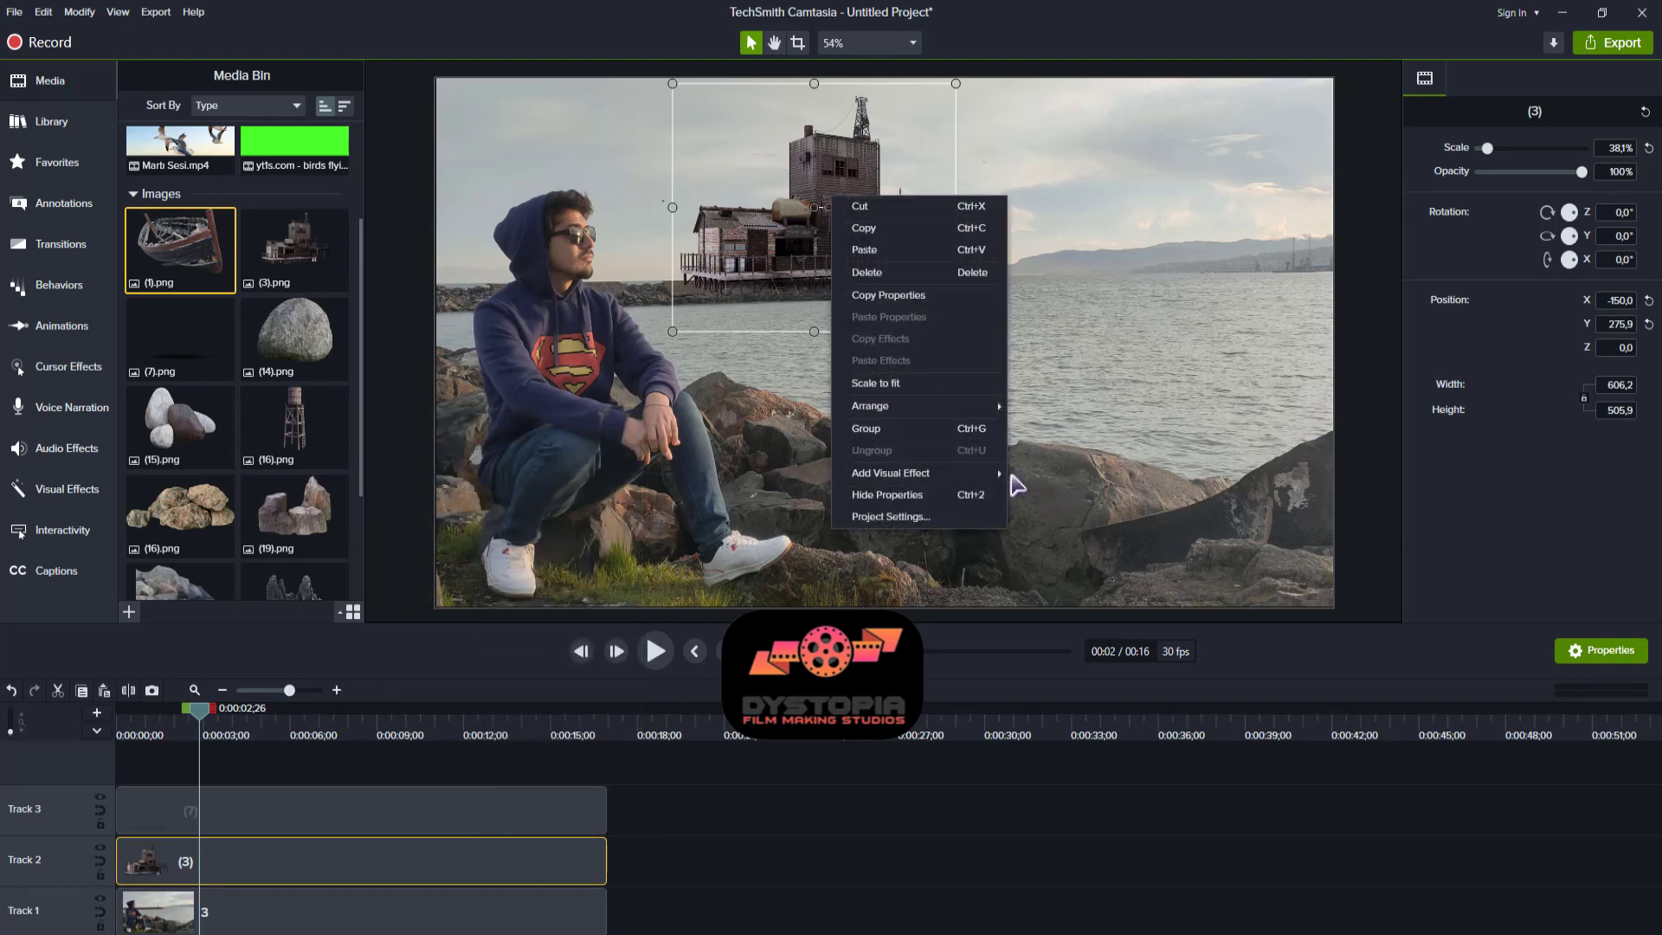
{"action": "mouse_move", "coordinate": [900, 473]}
{"action": "left_click", "coordinate": [1117, 517]}
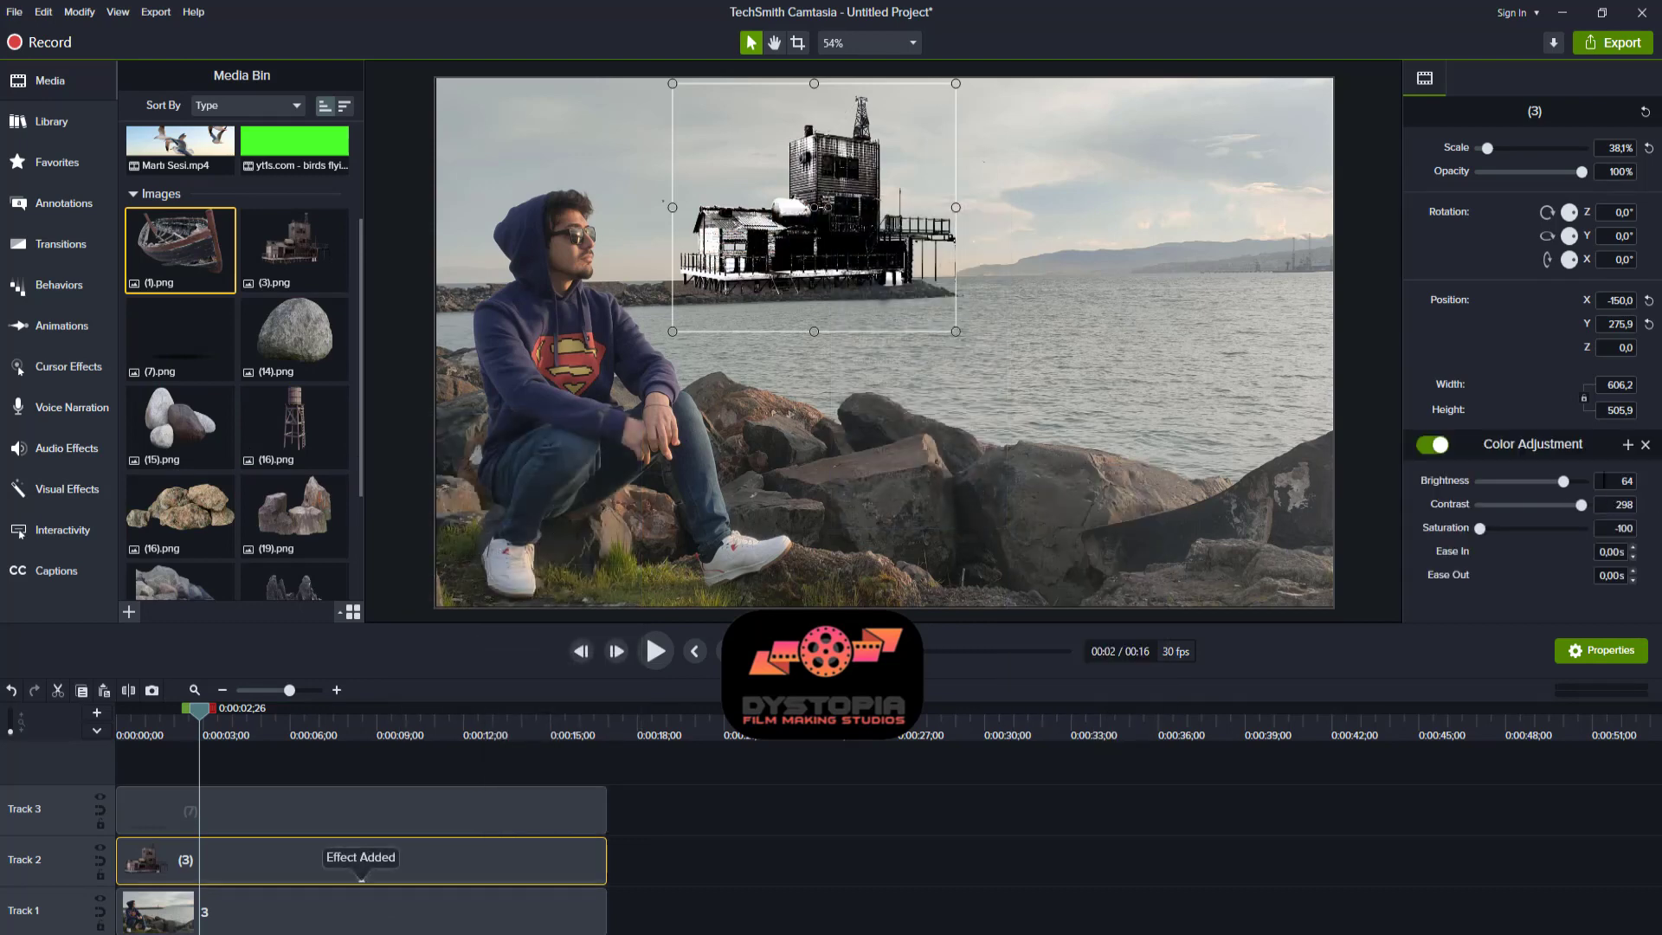
- Reset the building's Color Adjustment to brightness 0, contrast 0 and saturation 0
{"action": "type", "text": "0"}
{"action": "key", "text": "Tab"}
{"action": "type", "text": "0"}
{"action": "key", "text": "Tab"}
{"action": "type", "text": "0"}
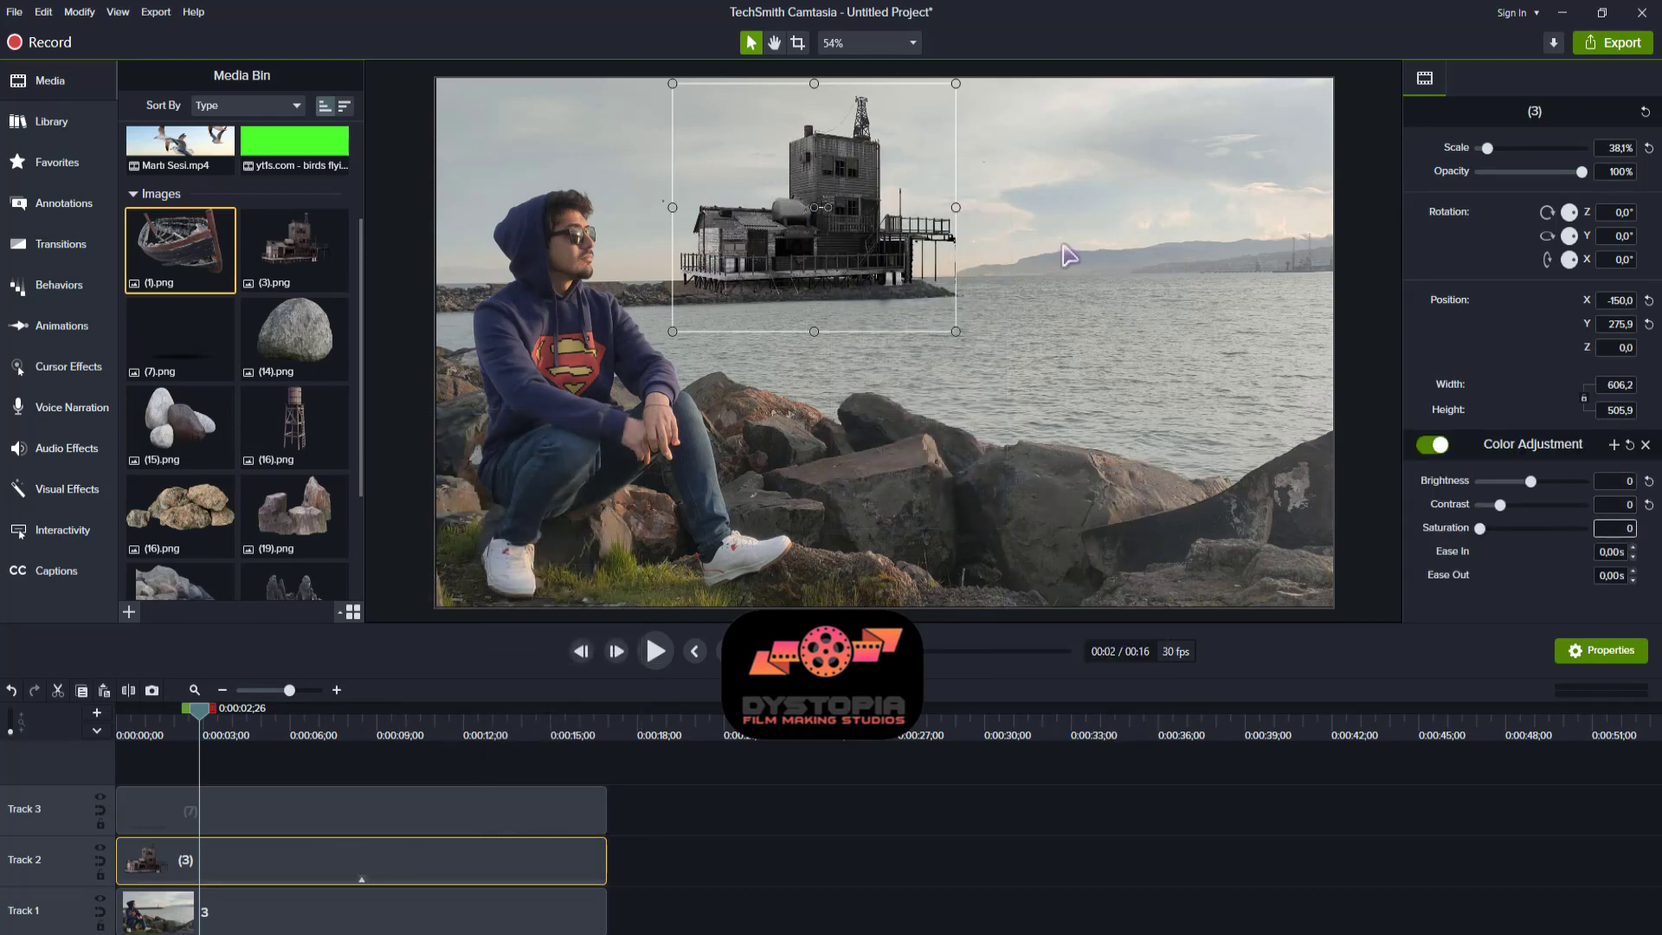
{"action": "left_click", "coordinate": [1136, 244]}
{"action": "left_click", "coordinate": [876, 217]}
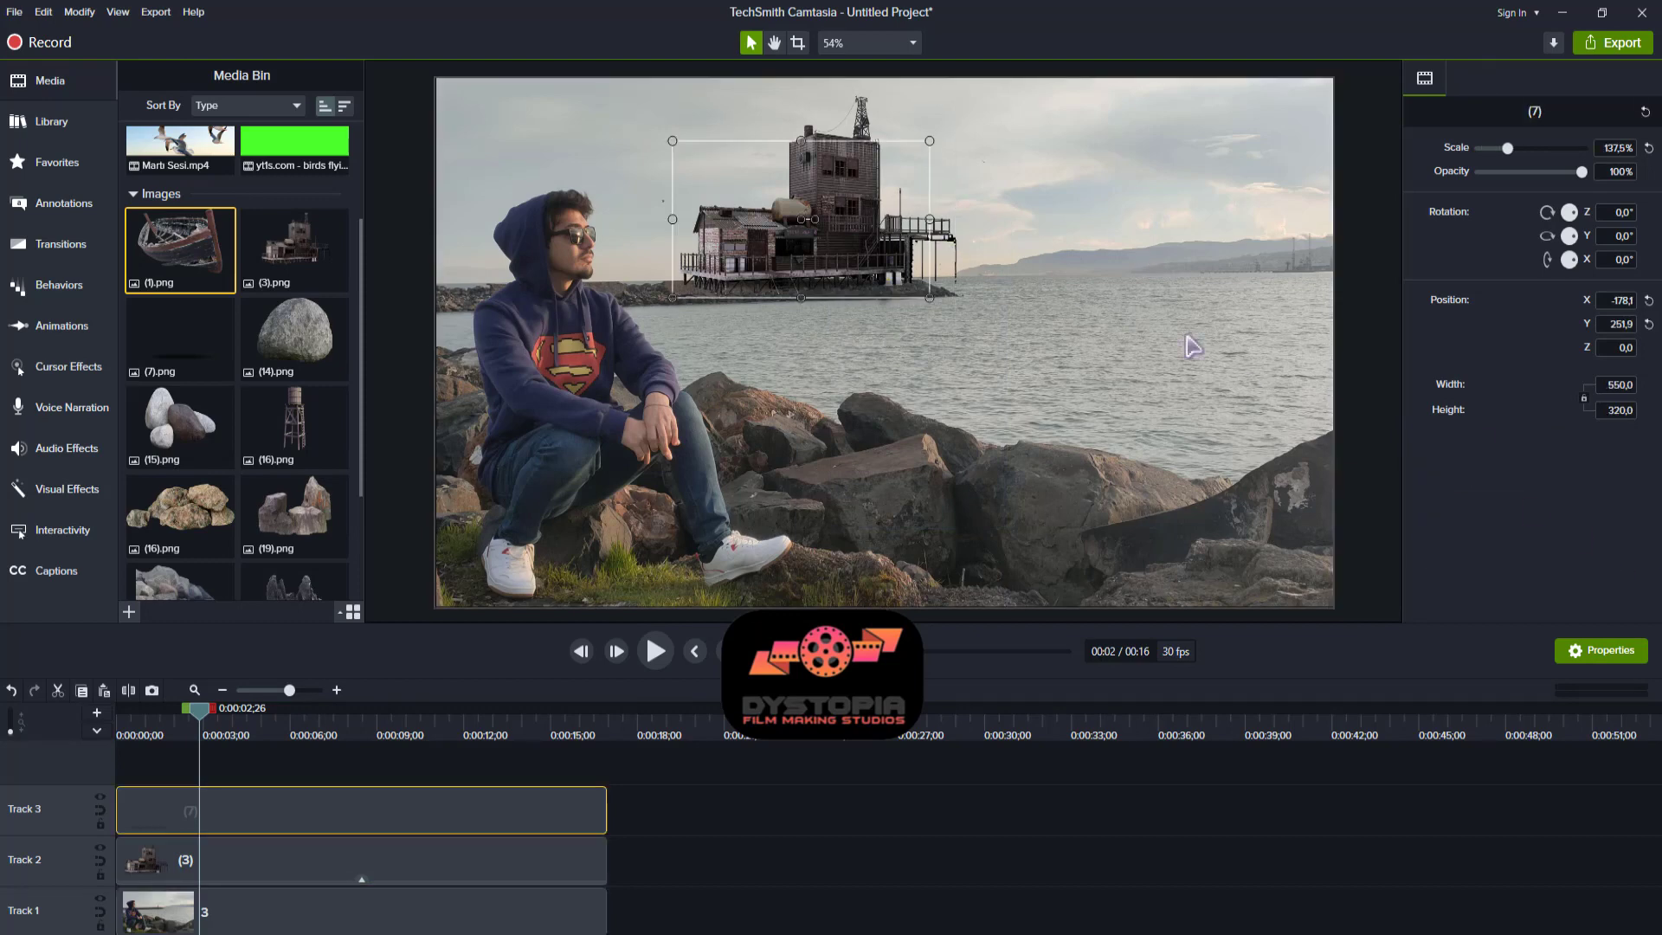
{"action": "left_click", "coordinate": [868, 121]}
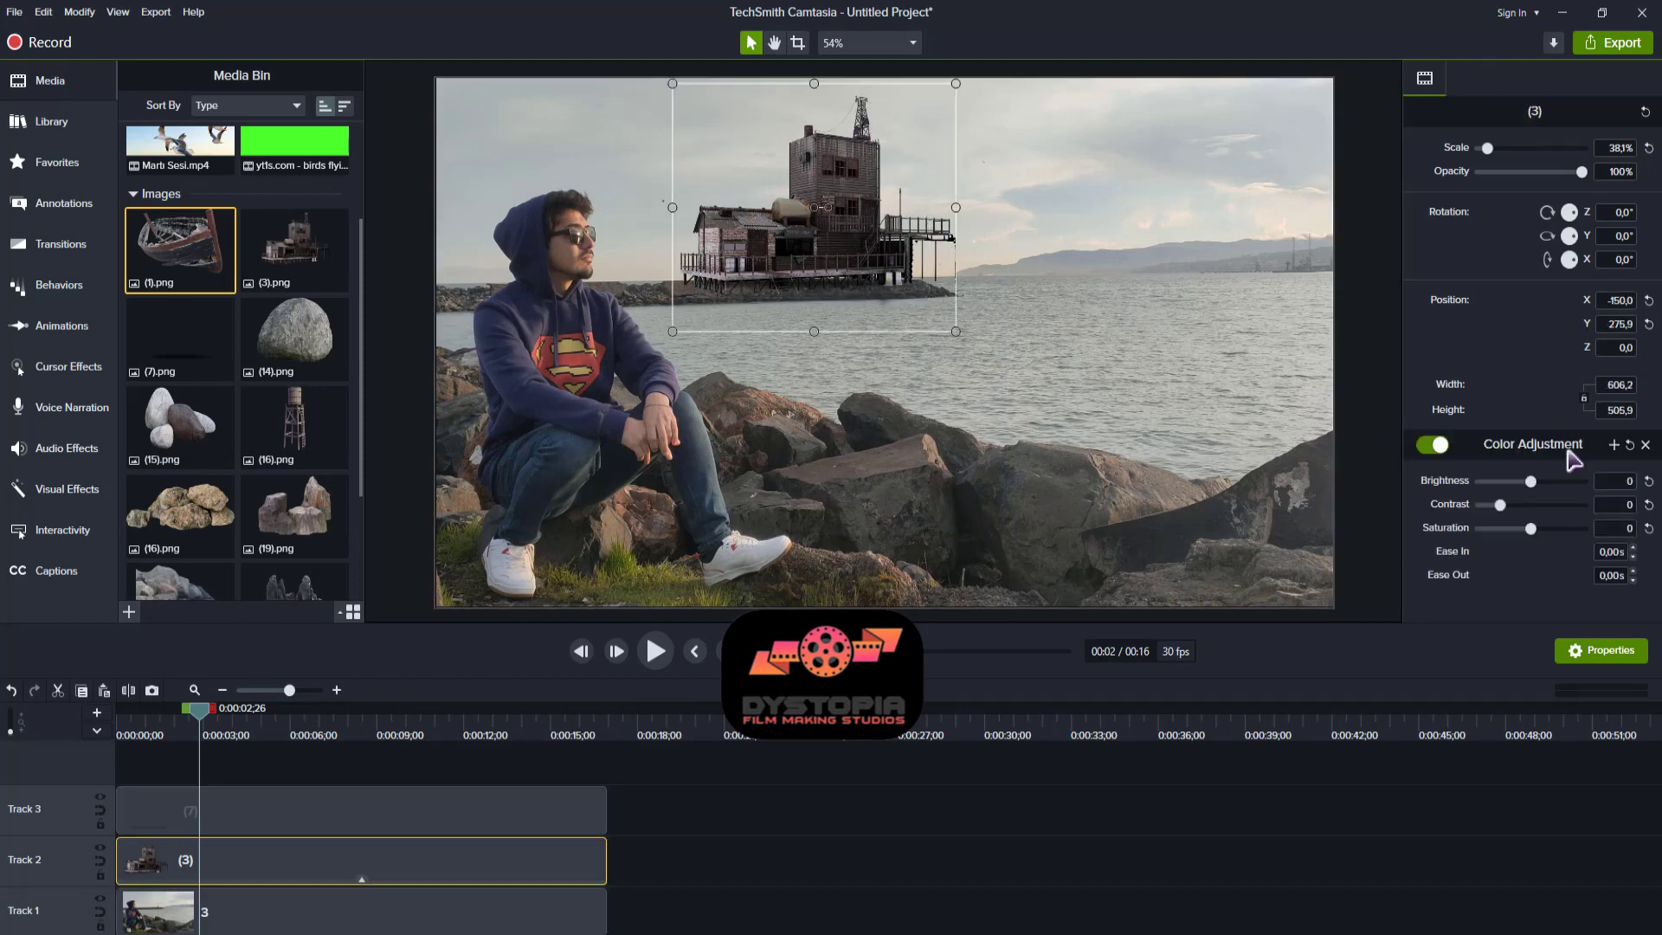
- Set the building's Color Adjustment to brightness 8, contrast 10 and saturation 5, and preview the result
{"action": "left_click_drag", "start_coordinate": [1529, 484], "coordinate": [1507, 517]}
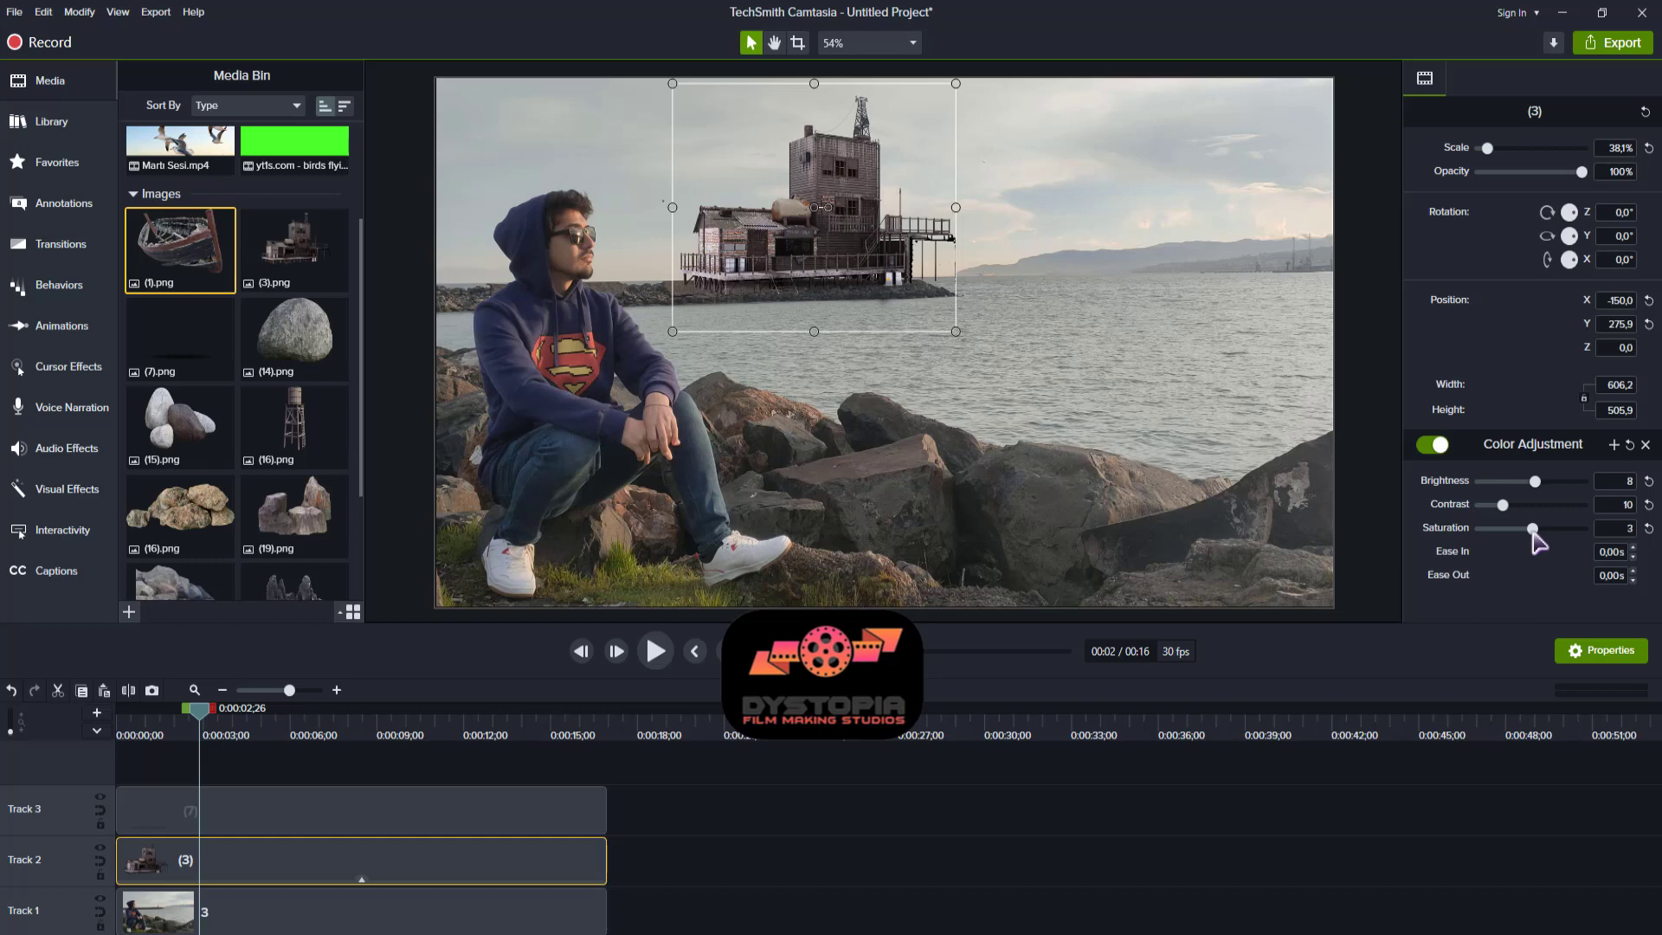
{"action": "key", "text": "v"}
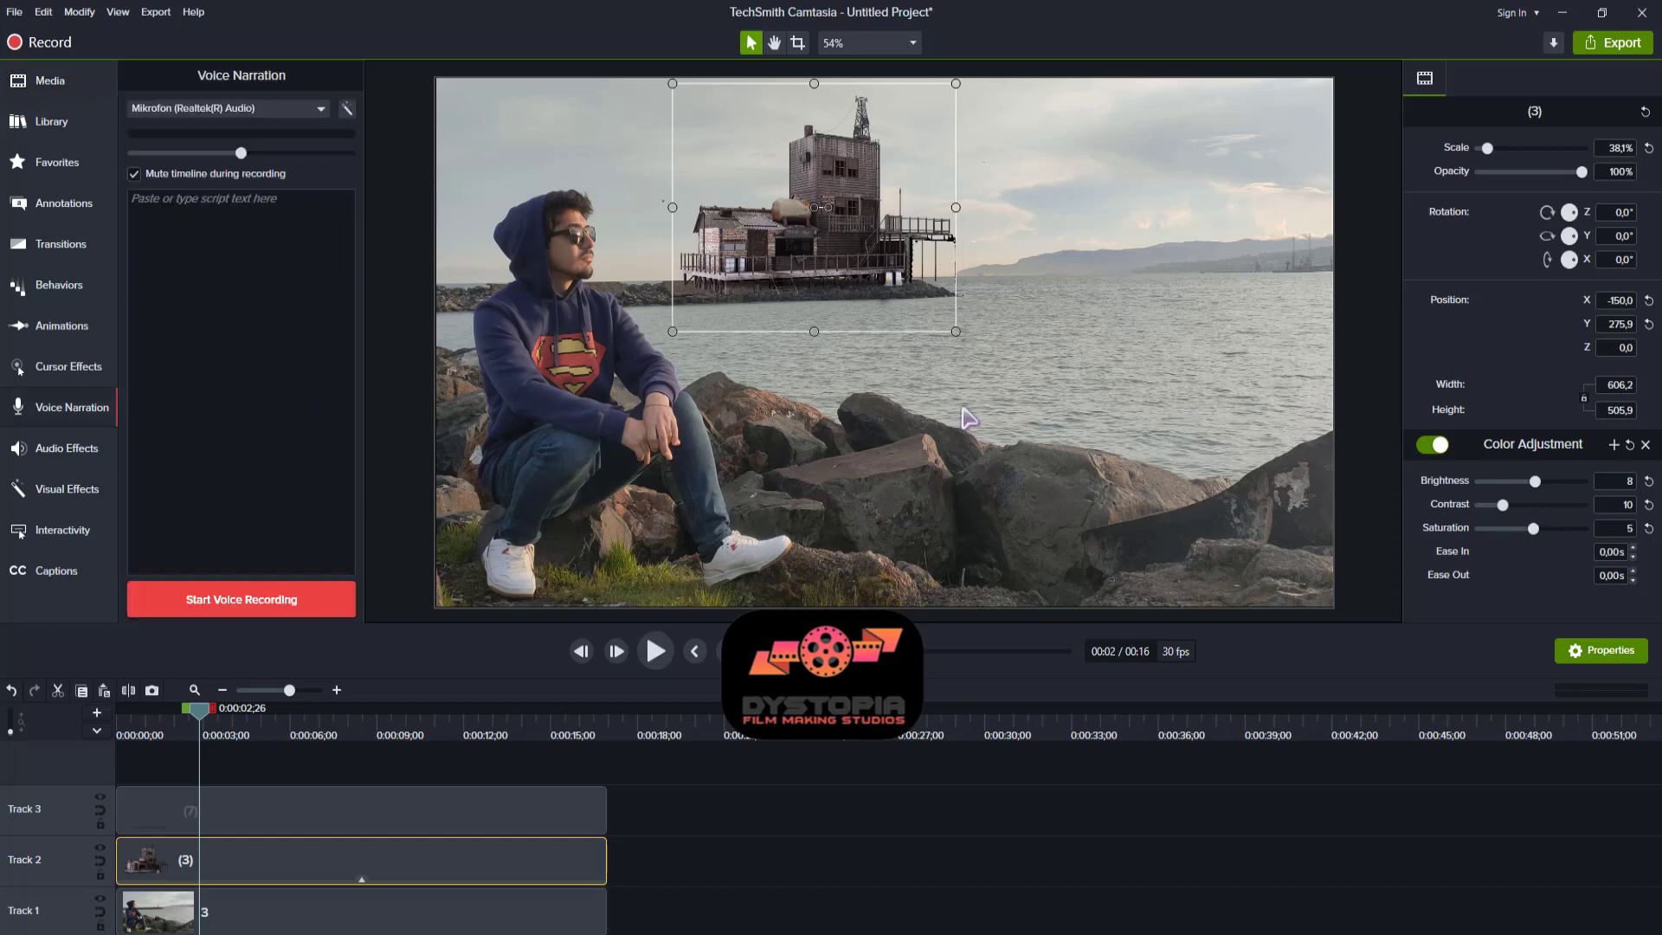
{"action": "left_click", "coordinate": [97, 90]}
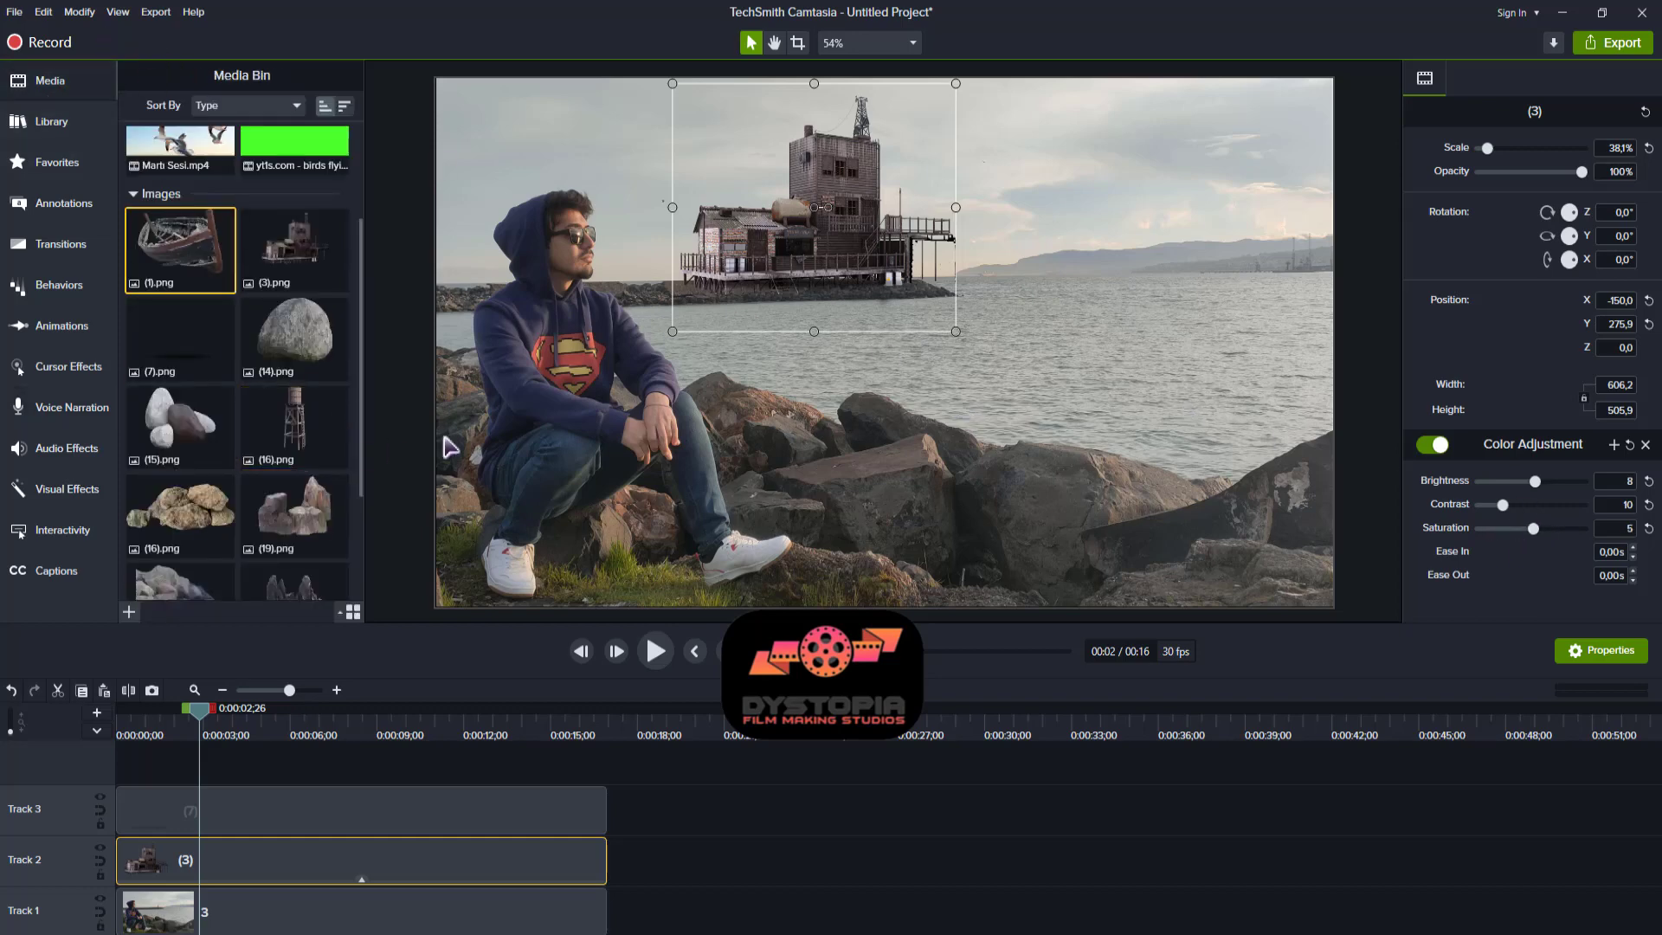
{"action": "key", "text": "space"}
{"action": "key", "text": "space"}
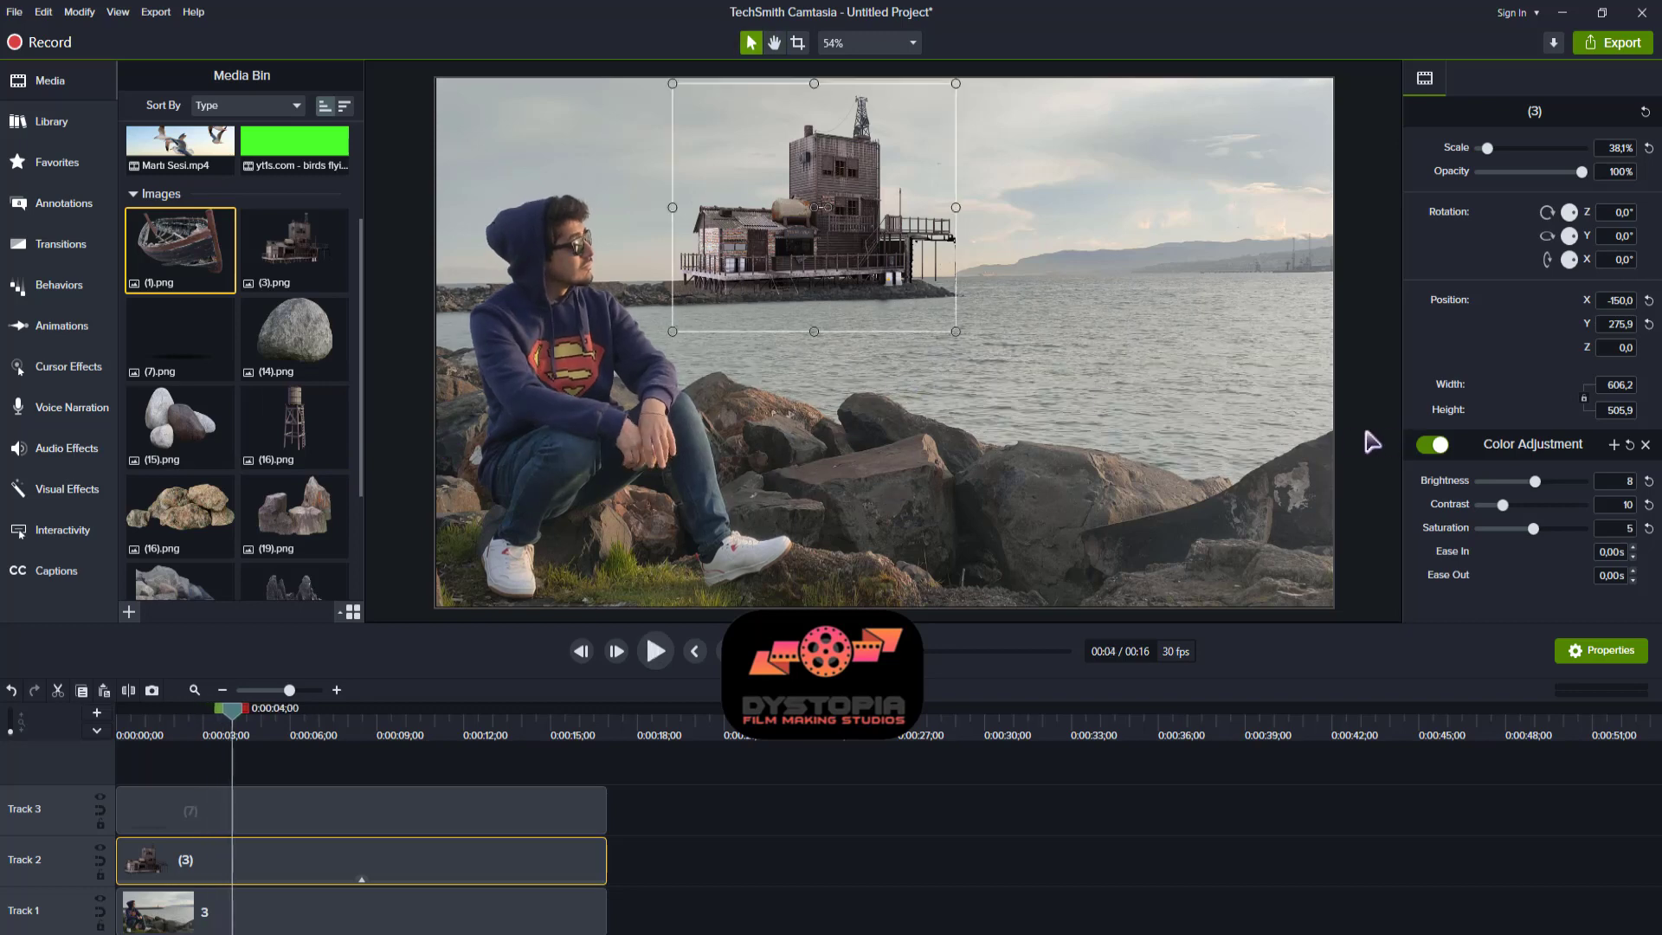
- Fine-tune the building's contrast to 16 and brightness to 3, and preview the match with the footage
{"action": "left_click_drag", "start_coordinate": [1503, 506], "coordinate": [1506, 505]}
{"action": "left_click_drag", "start_coordinate": [1541, 493], "coordinate": [1535, 487]}
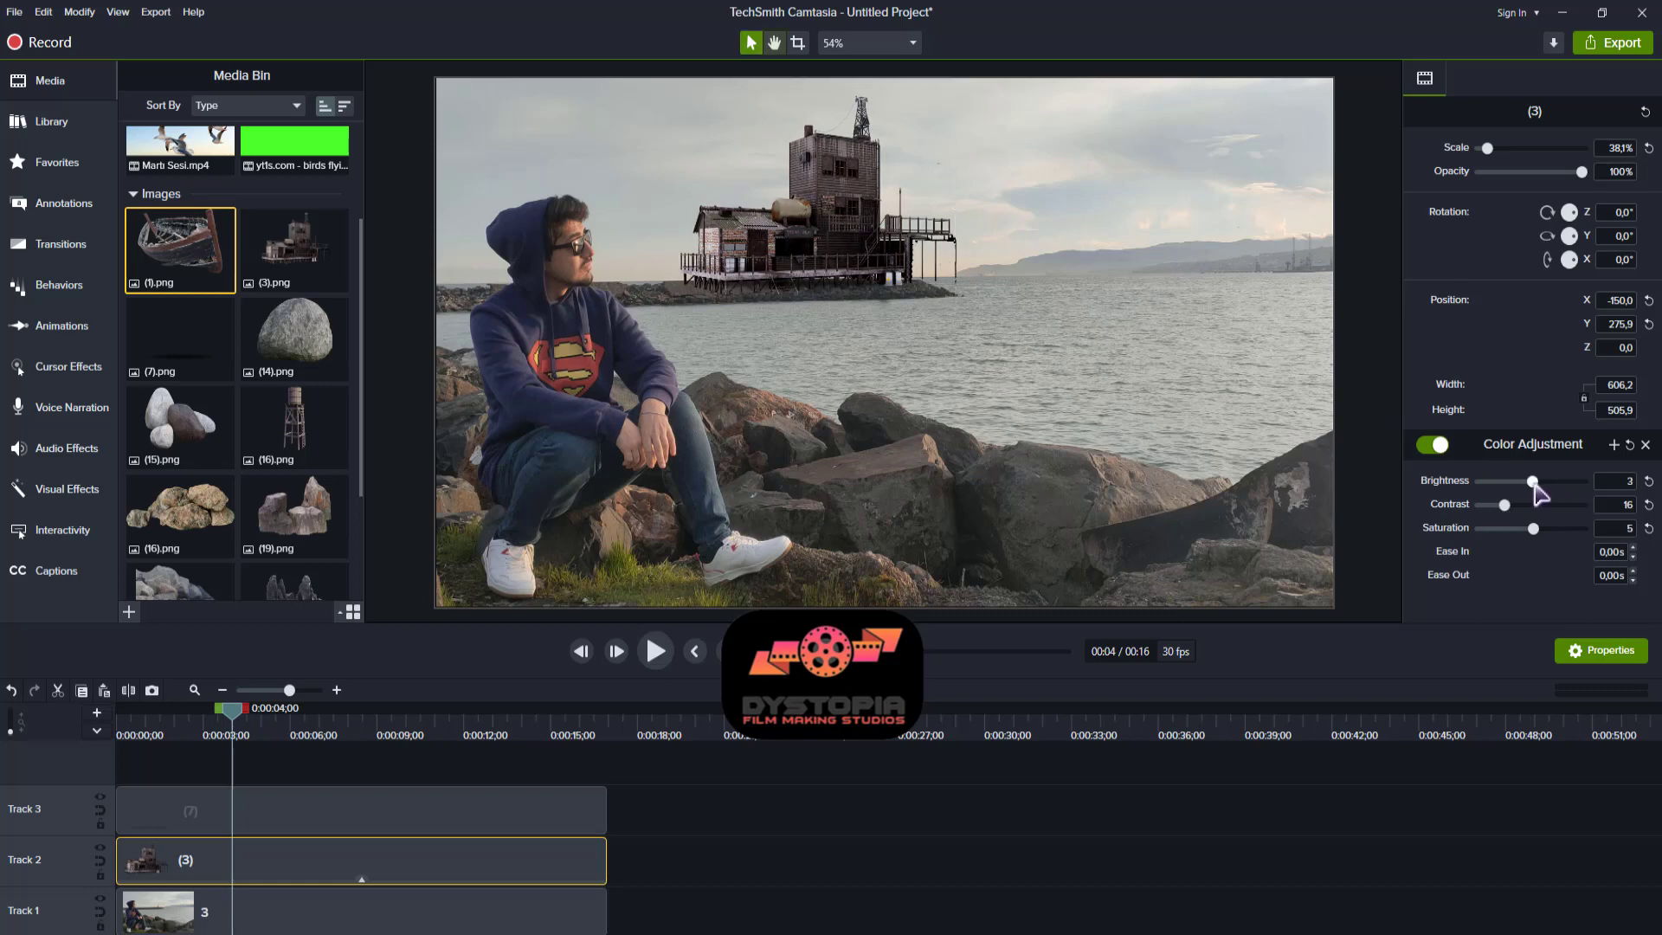
{"action": "key", "text": "space"}
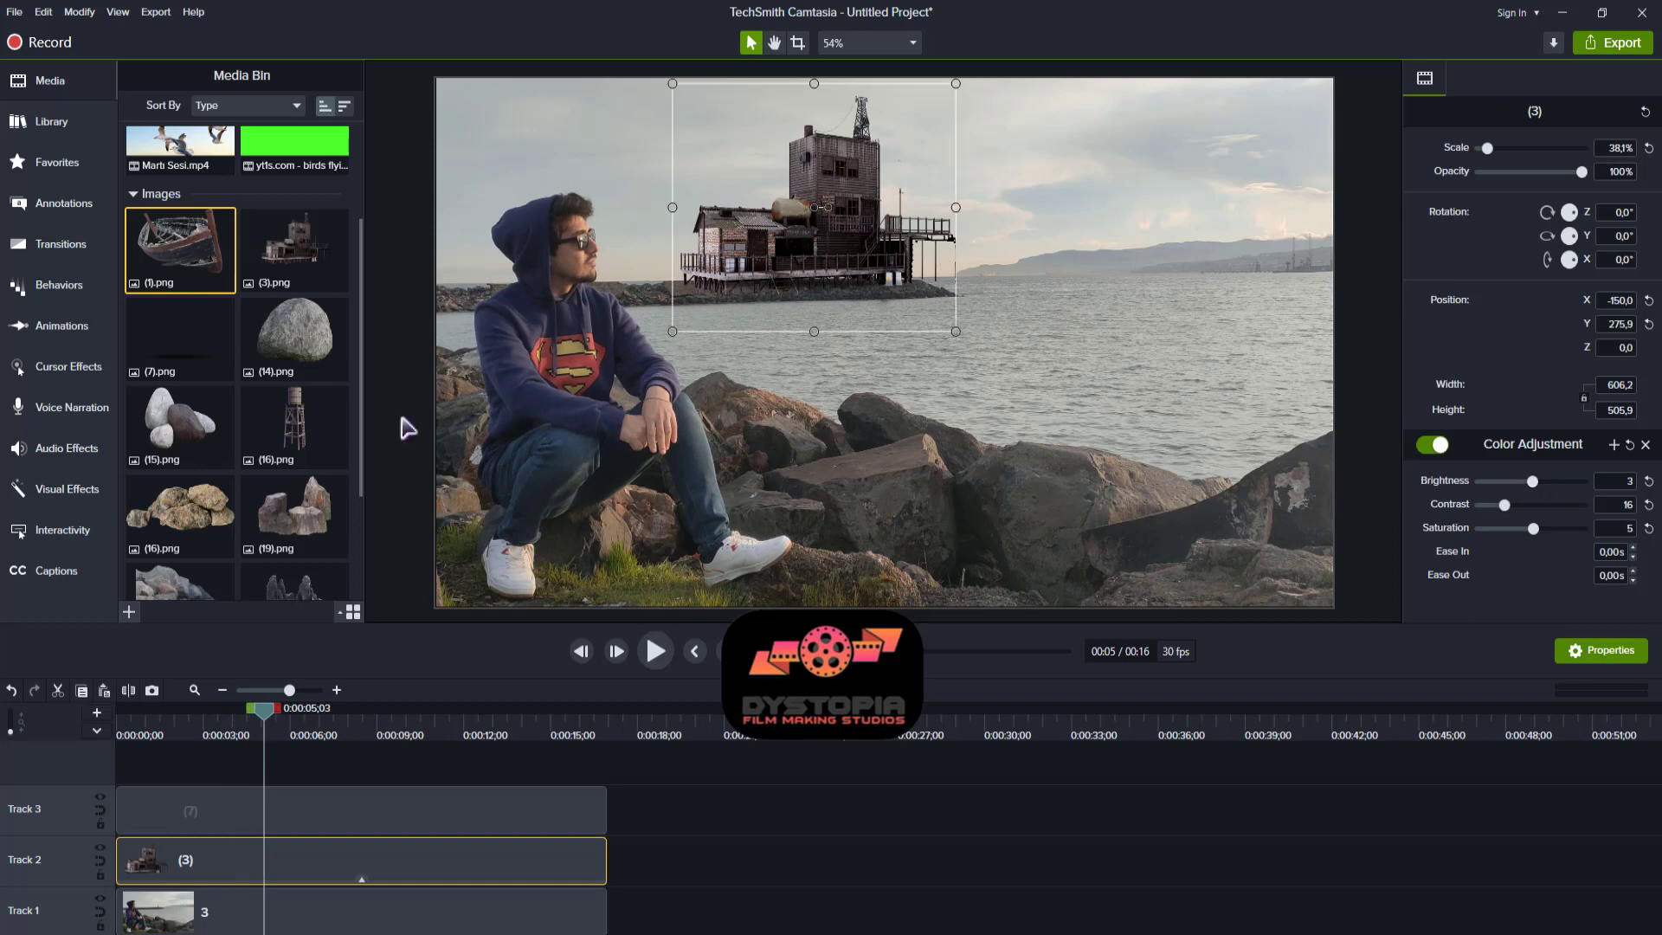
- Place a copy of the seated man's clip on Track 1 at about 36 seconds and return the playhead to the start
{"action": "scroll", "coordinate": [241, 518], "scroll_direction": "down", "scroll_amount": 4}
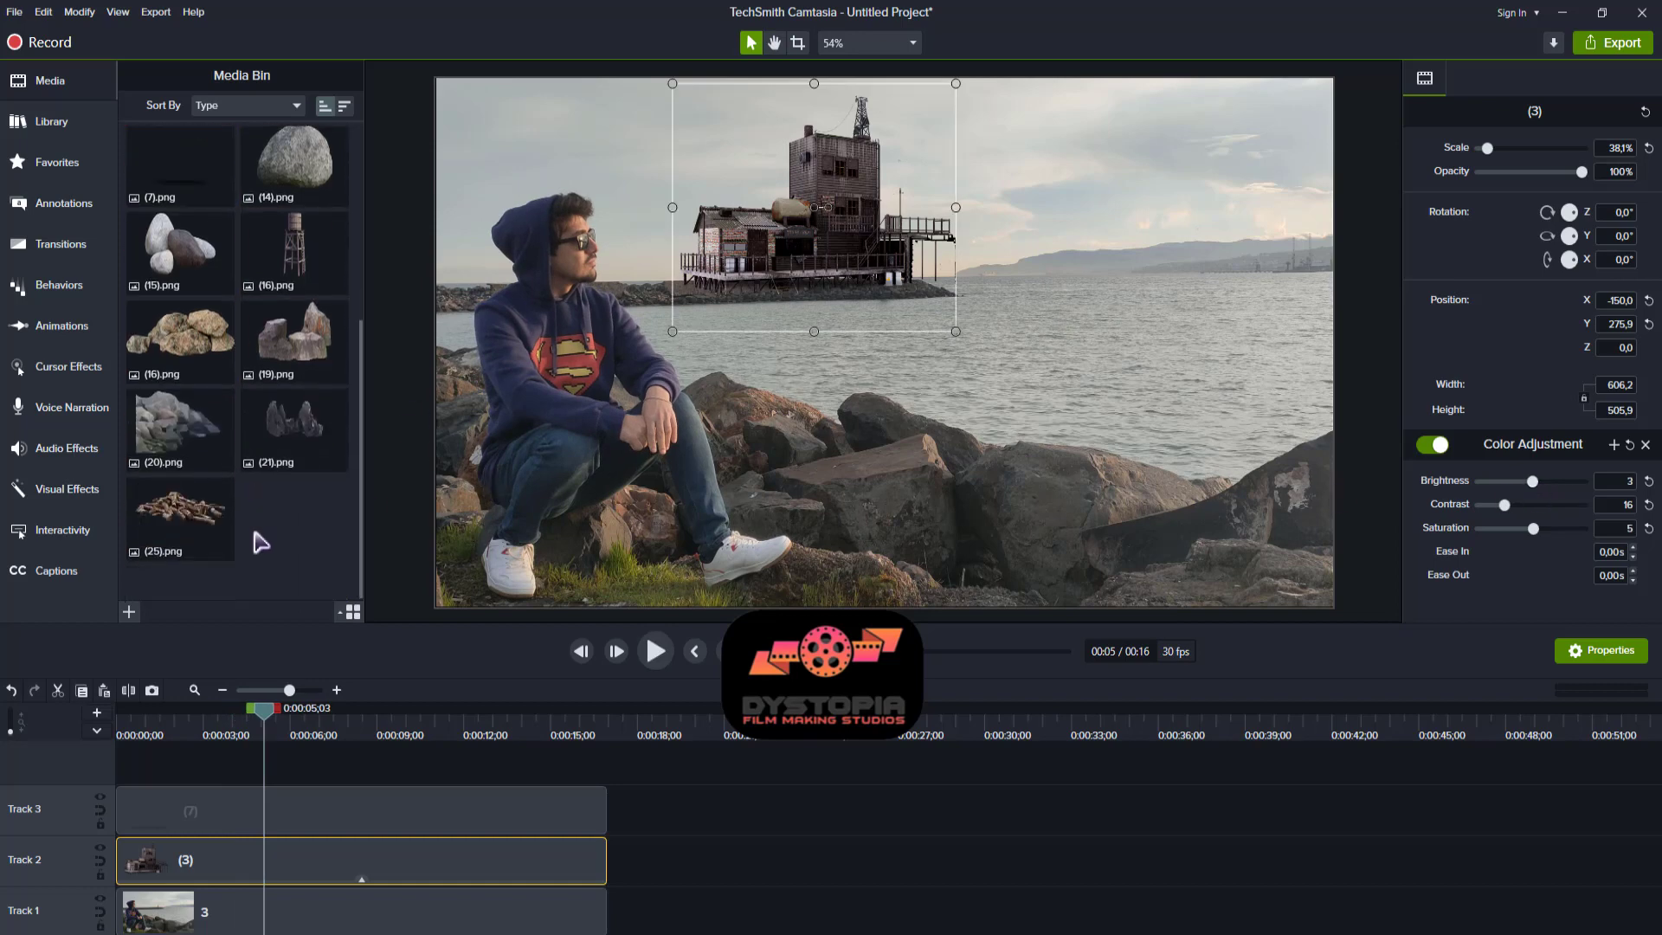
{"action": "left_click", "coordinate": [309, 921]}
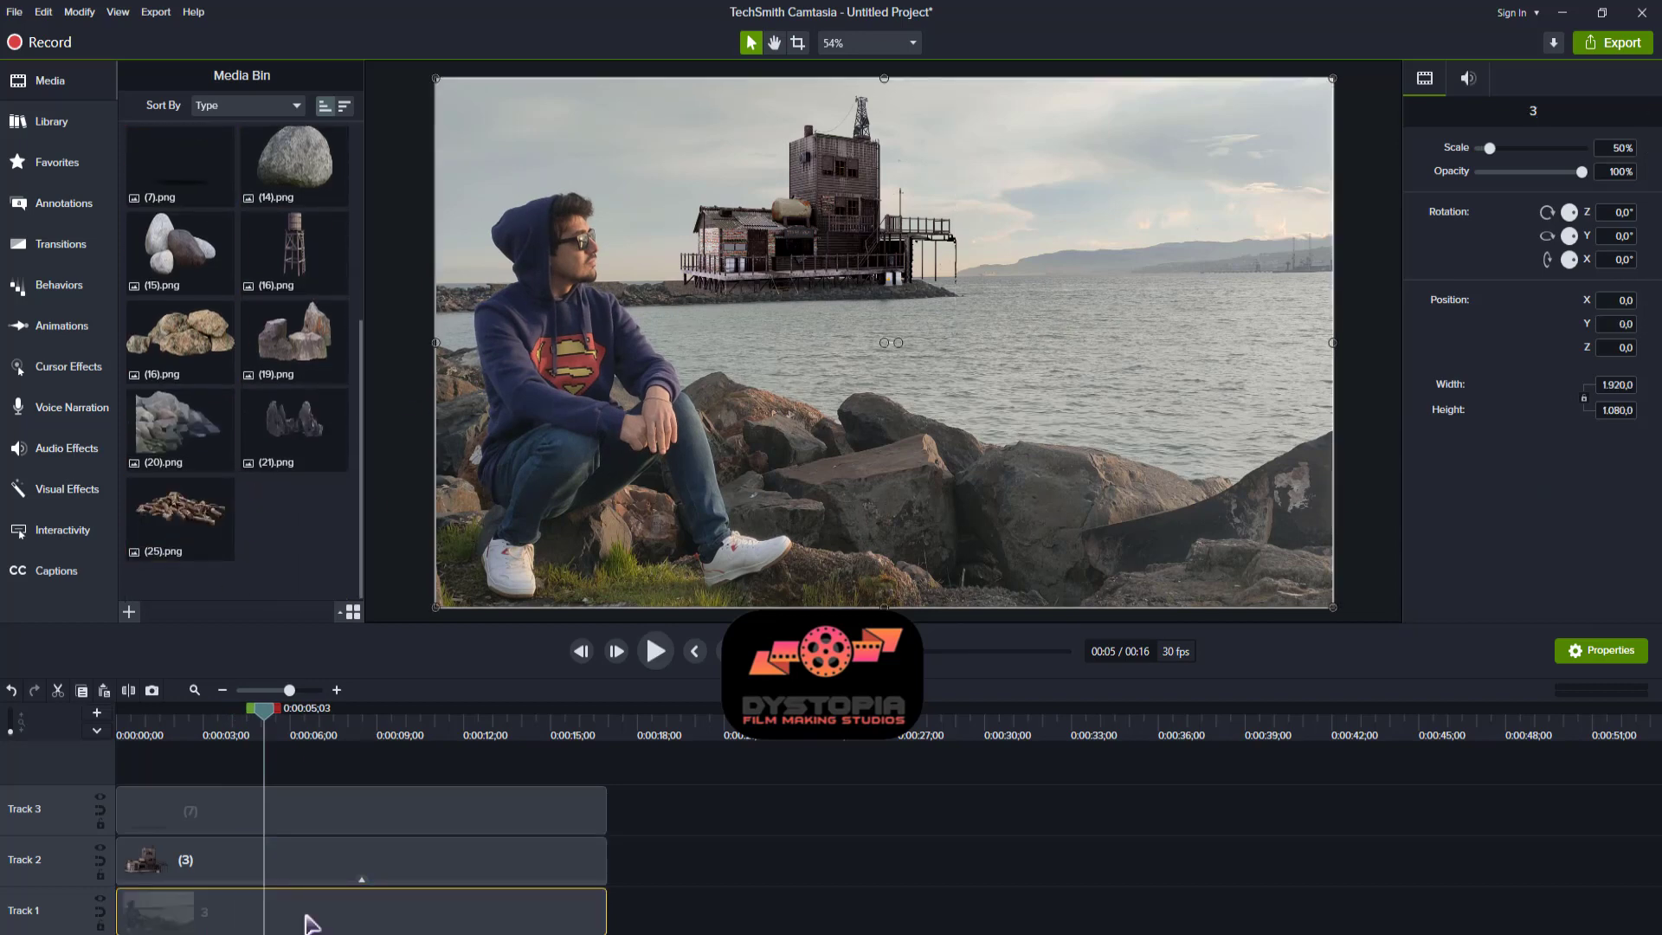
{"action": "left_click_drag", "start_coordinate": [309, 921], "coordinate": [1324, 909]}
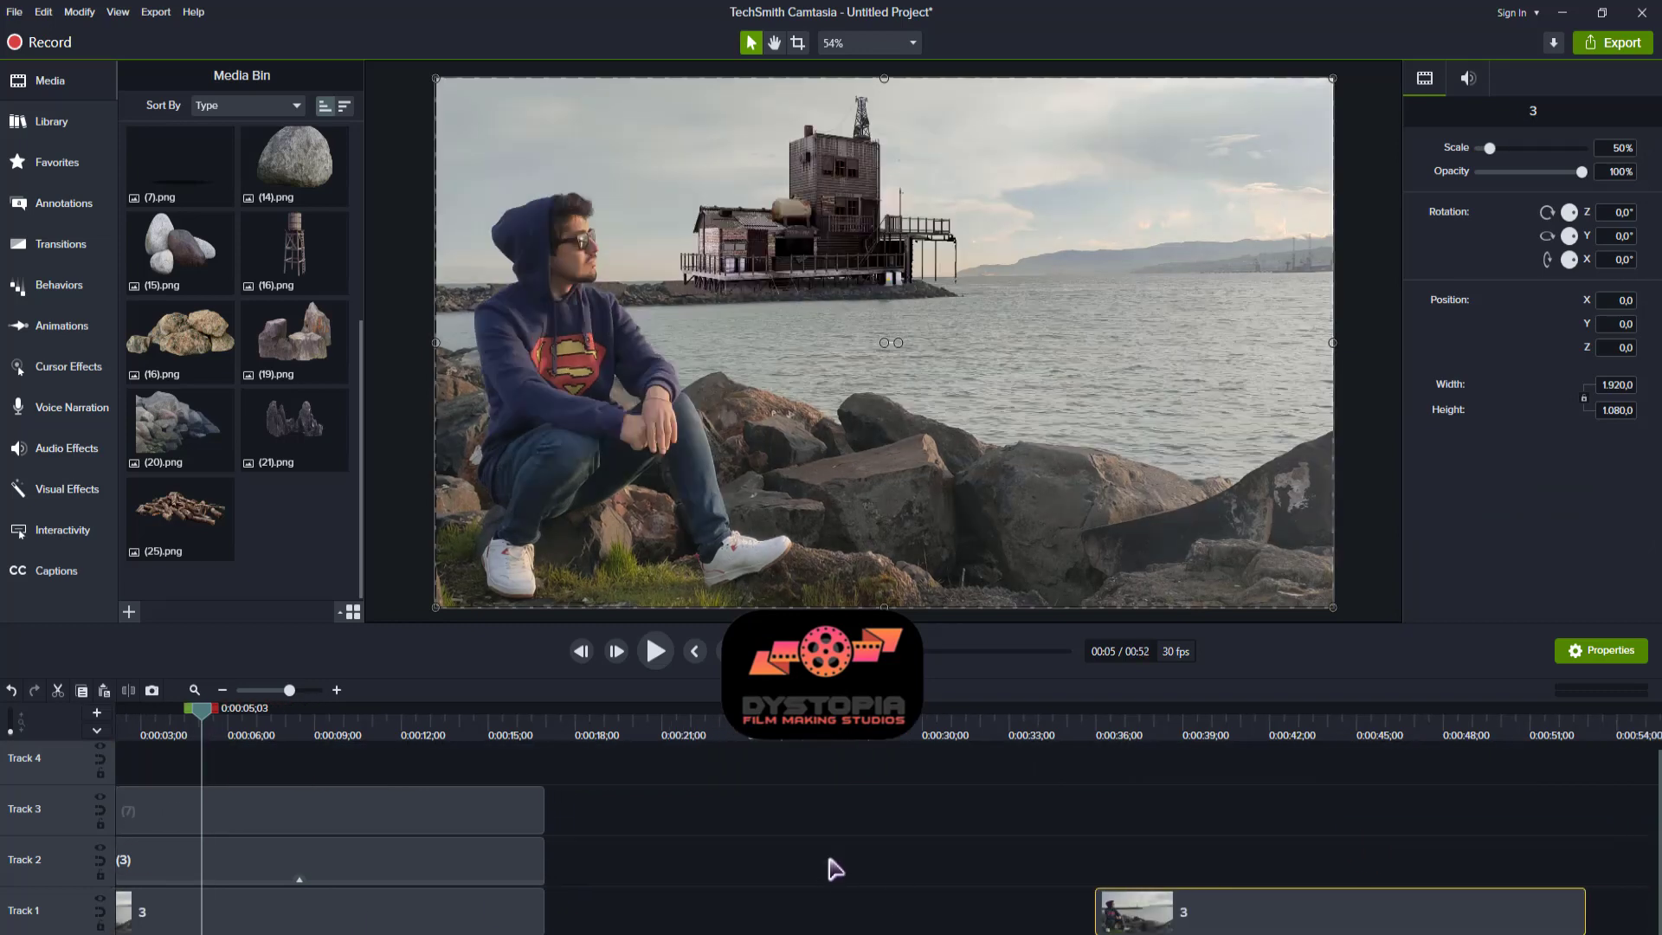
{"action": "left_click", "coordinate": [833, 869]}
{"action": "left_click_drag", "start_coordinate": [201, 723], "coordinate": [15, 723]}
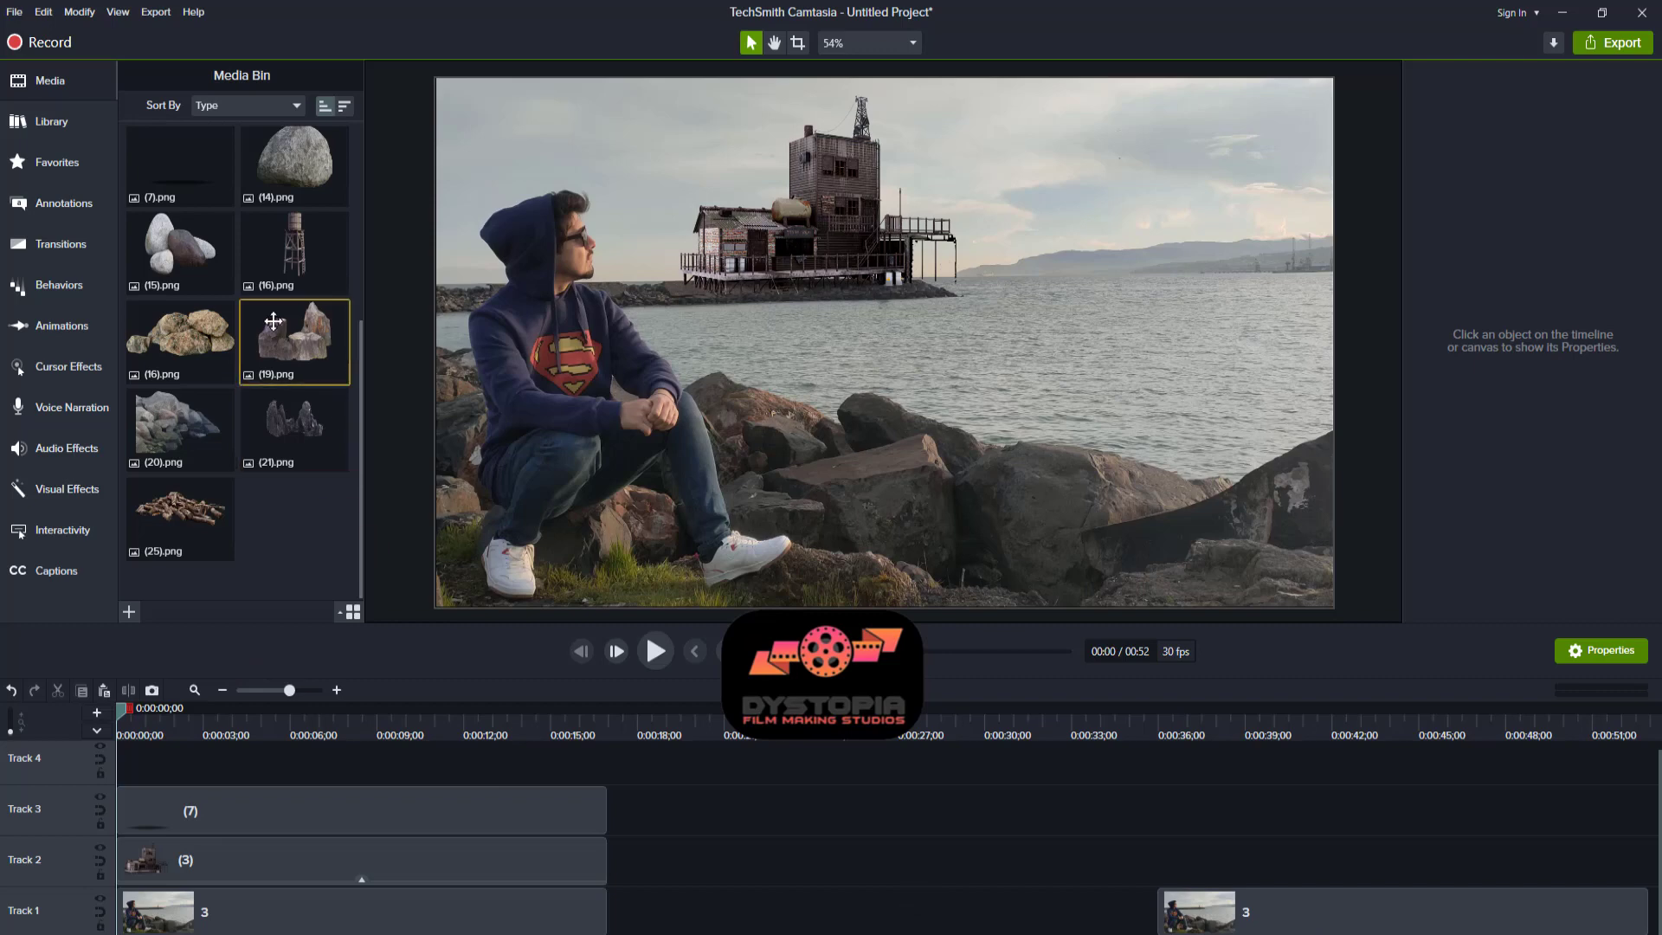
- Add the water tower image (16).png to Track 4 over the full clip length, and preview it shrunk to about 28.6% beside the building
{"action": "left_click_drag", "start_coordinate": [294, 251], "coordinate": [137, 767]}
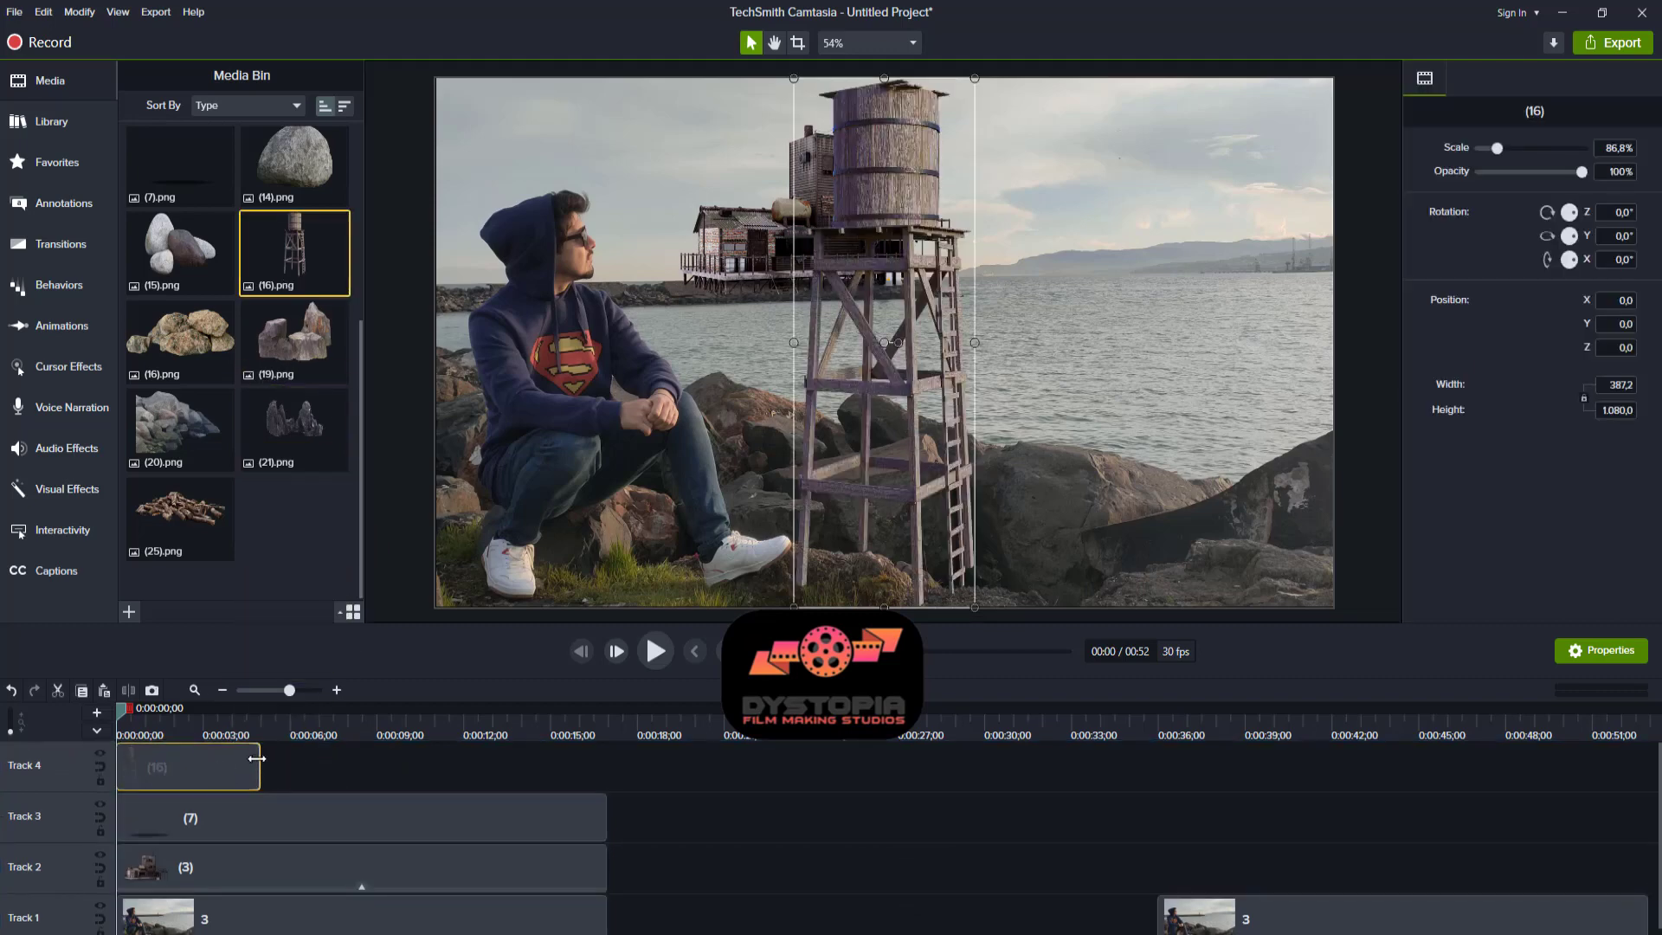
{"action": "left_click_drag", "start_coordinate": [258, 766], "coordinate": [606, 770]}
{"action": "left_click_drag", "start_coordinate": [824, 340], "coordinate": [690, 417]}
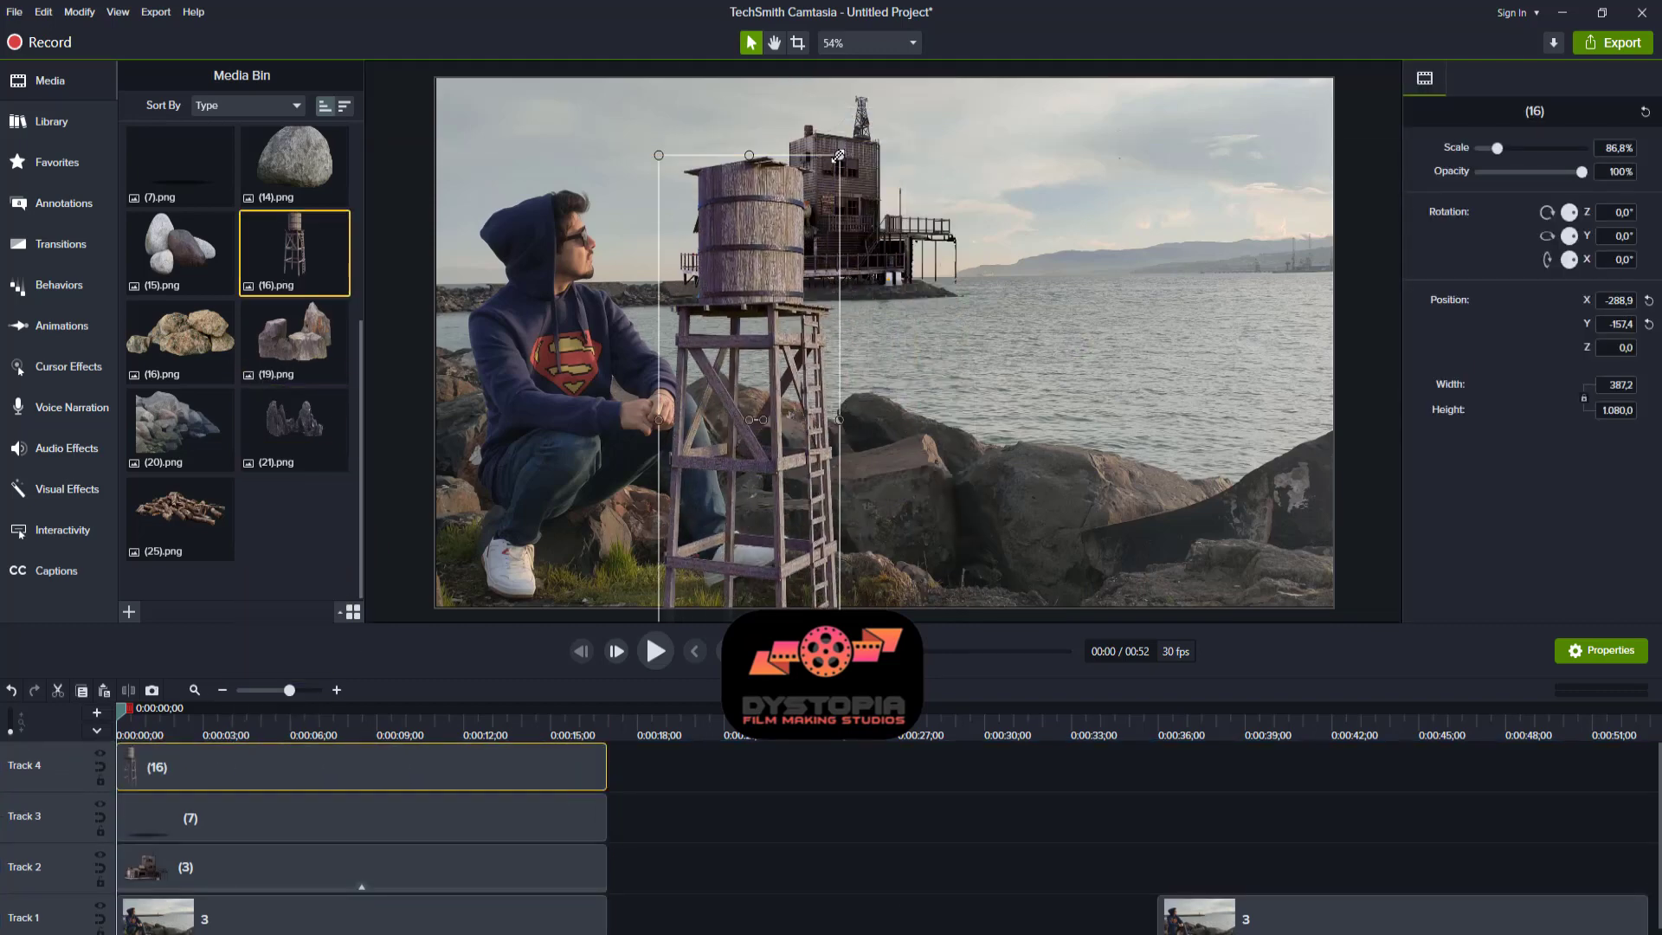
{"action": "left_click_drag", "start_coordinate": [838, 154], "coordinate": [731, 485]}
{"action": "left_click_drag", "start_coordinate": [708, 551], "coordinate": [948, 224]}
{"action": "left_click", "coordinate": [864, 280]}
{"action": "left_click", "coordinate": [1136, 308]}
{"action": "key", "text": "space"}
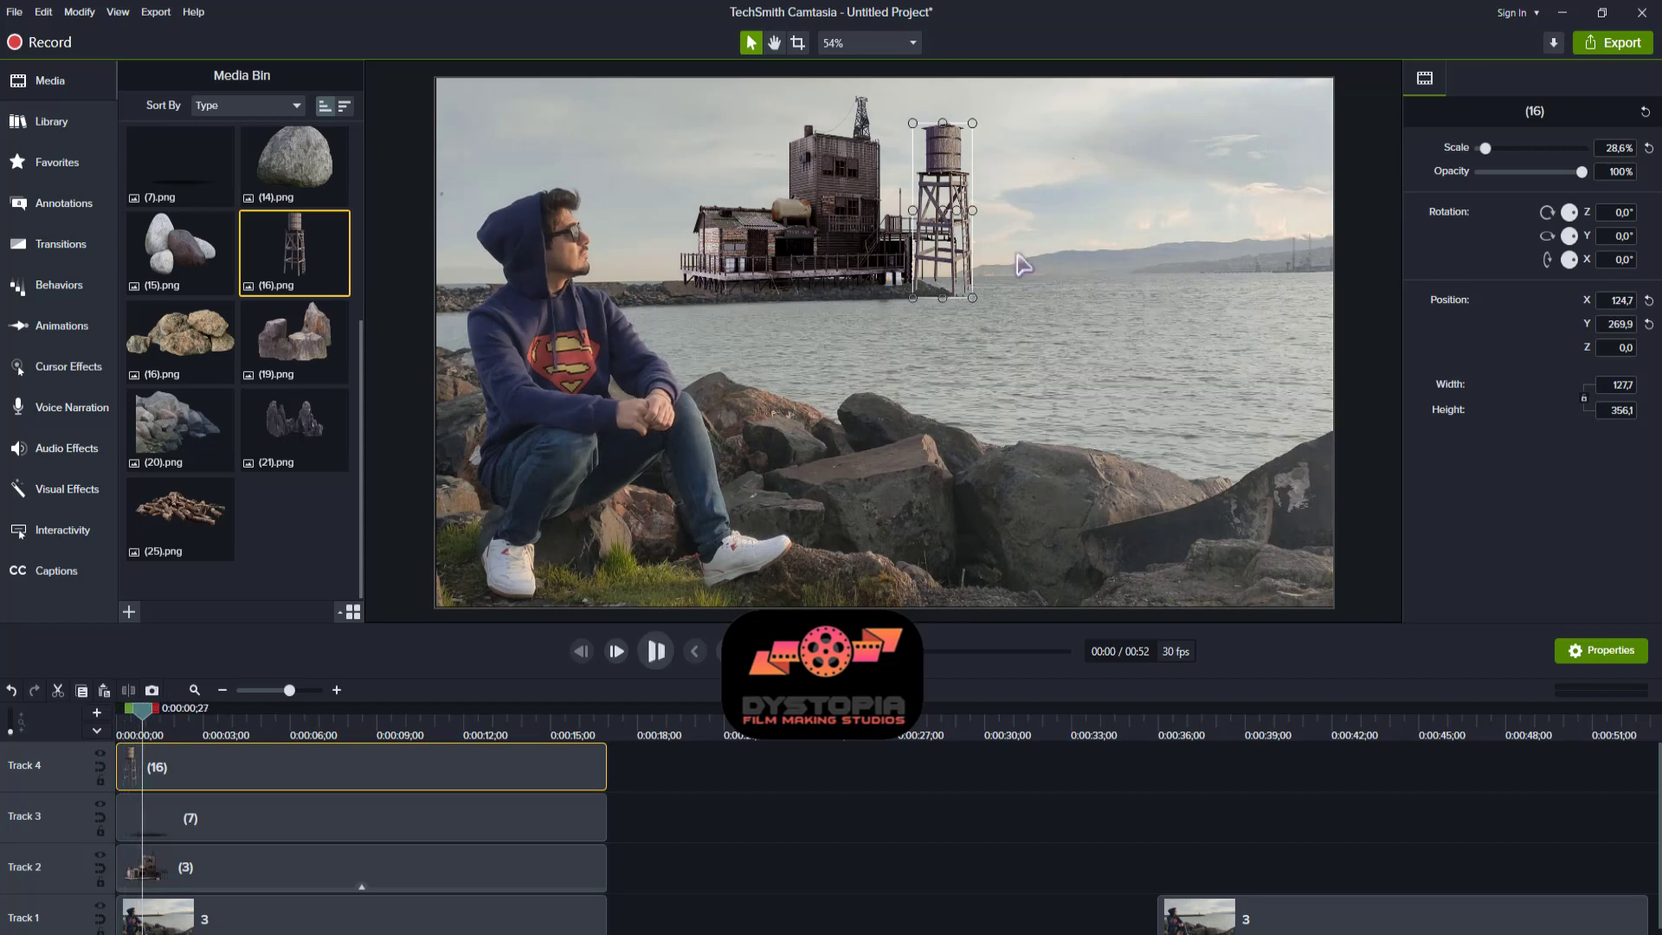
- Try the water tower mirrored and about 155.7 wide at X 75.3, Y 275.9, then delete it from Track 4
{"action": "mouse_move", "coordinate": [969, 210]}
{"action": "left_mouse_down"}
{"action": "mouse_move", "coordinate": [813, 211]}
{"action": "mouse_move", "coordinate": [989, 208]}
{"action": "mouse_move", "coordinate": [972, 208]}
{"action": "left_mouse_up"}
{"action": "left_click_drag", "start_coordinate": [936, 233], "coordinate": [958, 339]}
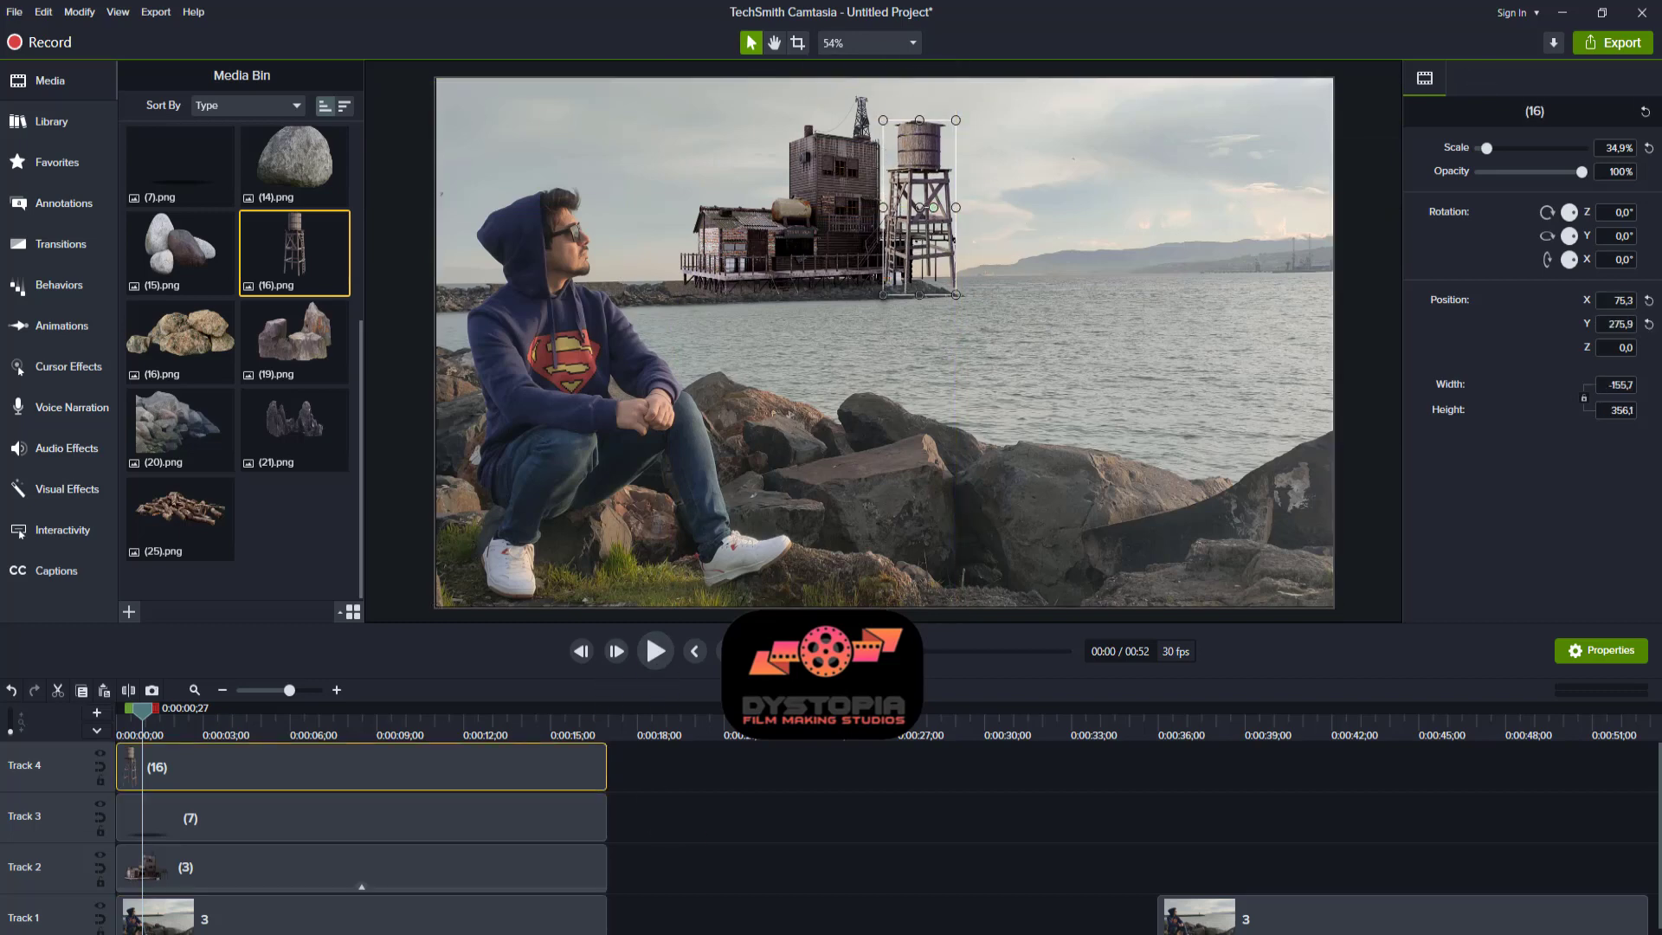
{"action": "key", "text": "Delete"}
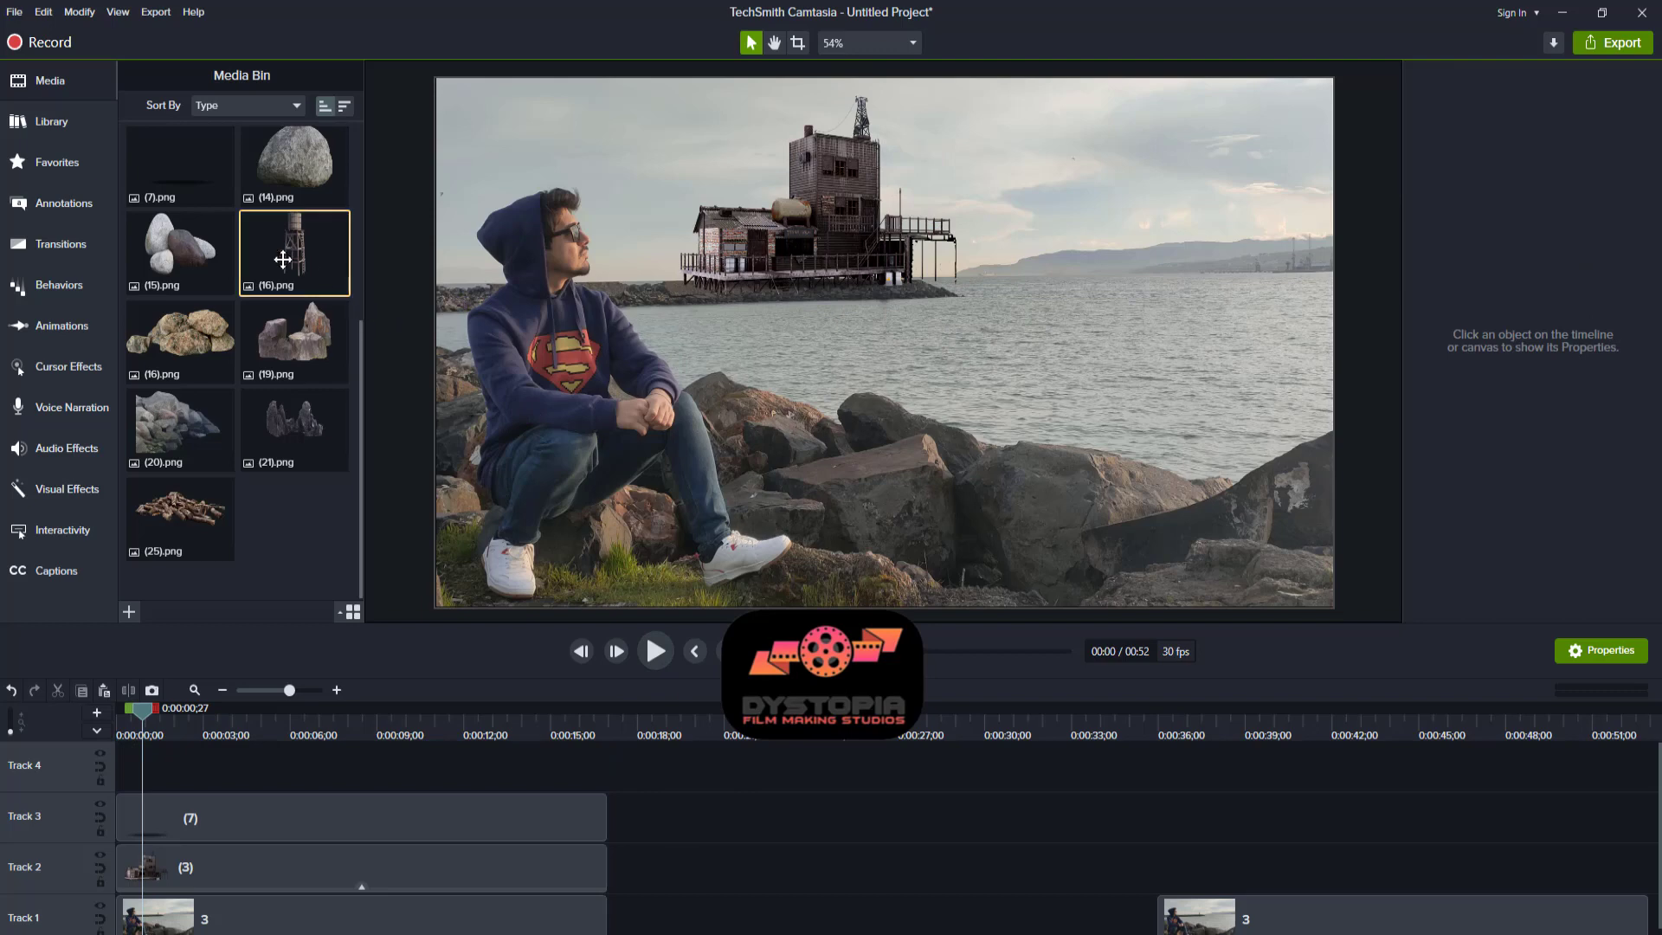
- Add the water tower to Track 4 again at full clip length, and preview it mirrored at about 26.4% out on the water
{"action": "left_click_drag", "start_coordinate": [283, 260], "coordinate": [606, 765]}
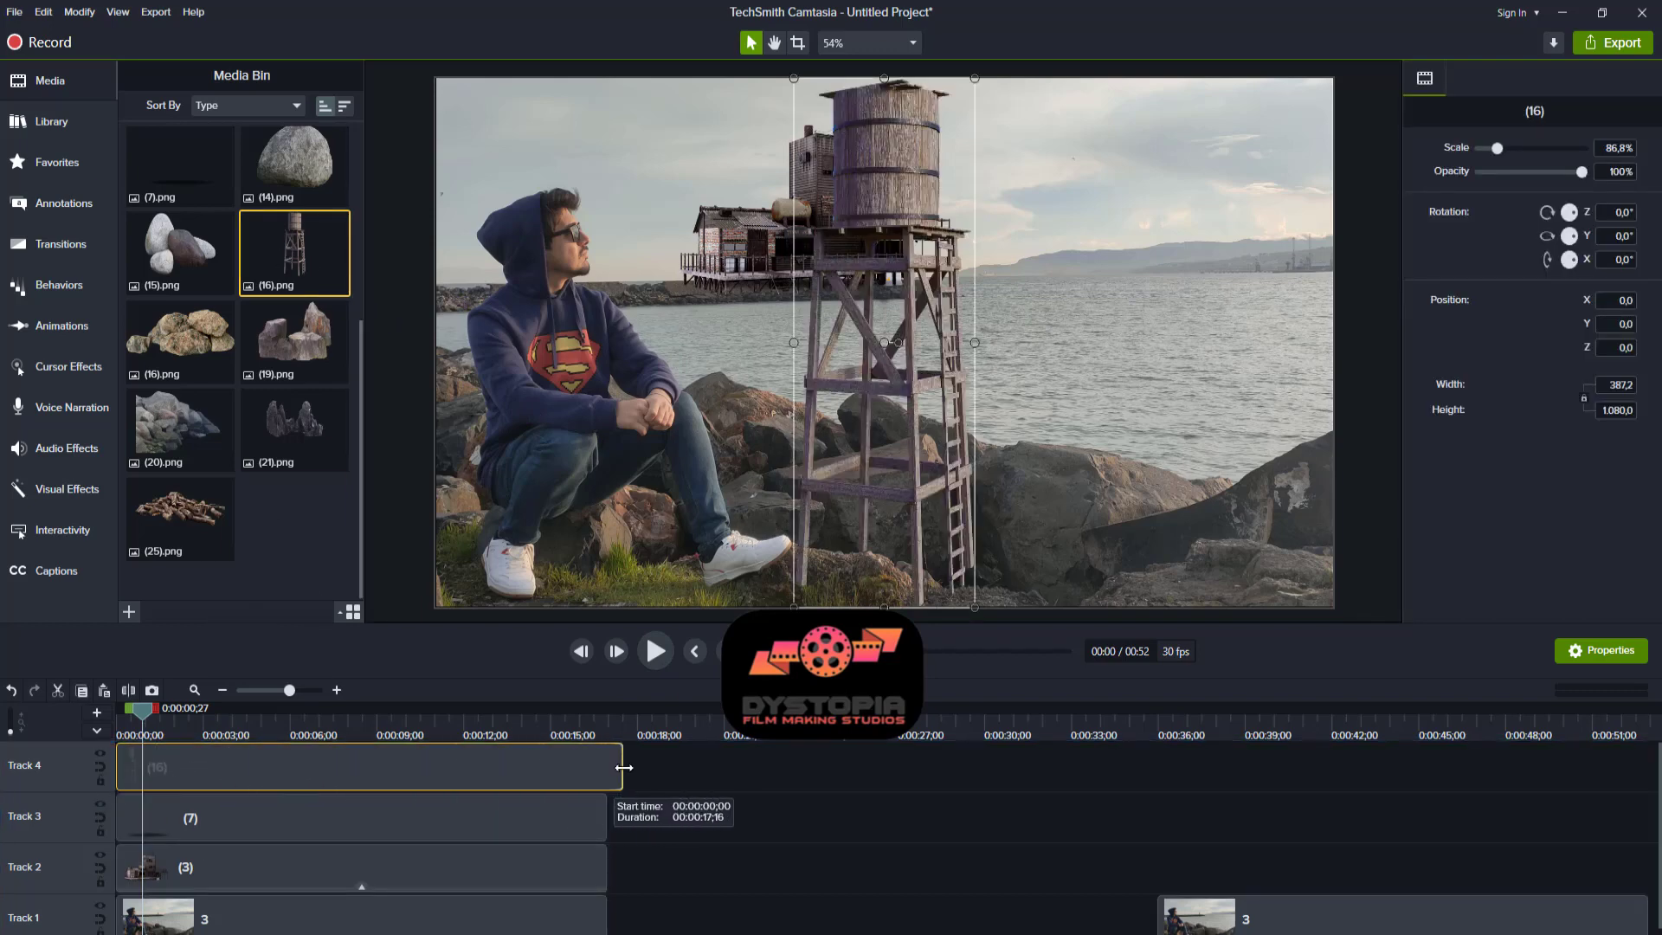
{"action": "left_click_drag", "start_coordinate": [980, 93], "coordinate": [878, 404]}
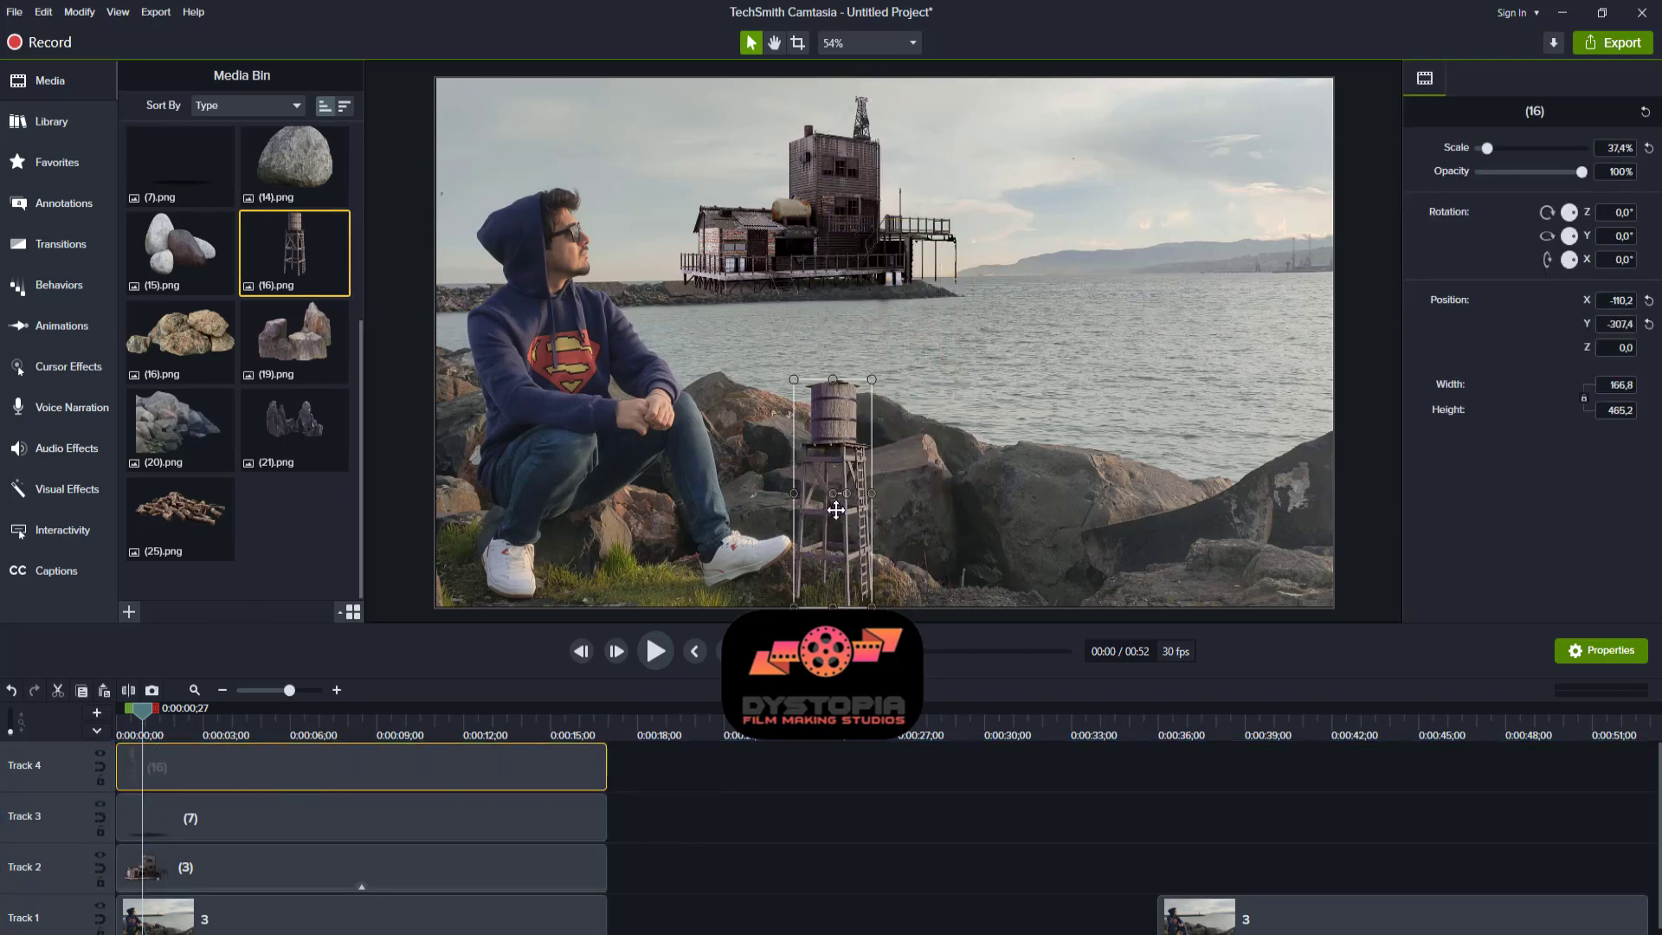
{"action": "left_click_drag", "start_coordinate": [830, 522], "coordinate": [969, 184]}
{"action": "left_click", "coordinate": [961, 253]}
{"action": "mouse_move", "coordinate": [961, 253]}
{"action": "left_mouse_down"}
{"action": "mouse_move", "coordinate": [955, 232]}
{"action": "mouse_move", "coordinate": [941, 283]}
{"action": "mouse_move", "coordinate": [974, 264]}
{"action": "left_mouse_up"}
{"action": "left_click", "coordinate": [1013, 293]}
{"action": "key", "text": "space"}
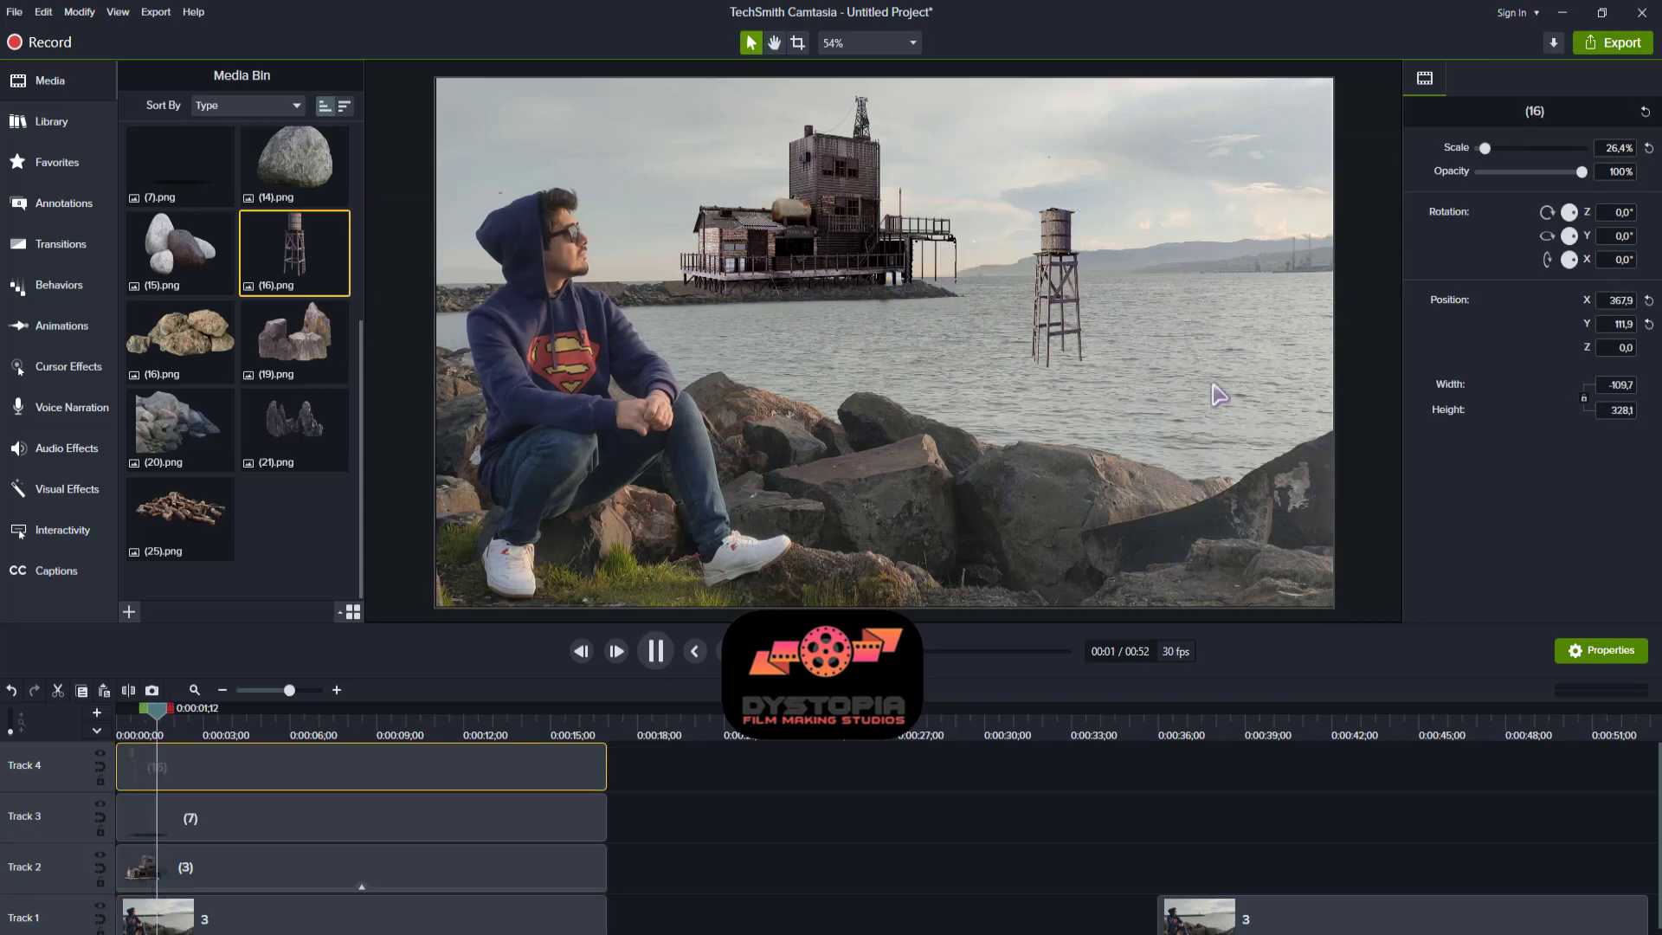
- Move the water tower to the building's left side, at about X -472.8, Y 251.9, and preview it
{"action": "left_click", "coordinate": [1076, 323]}
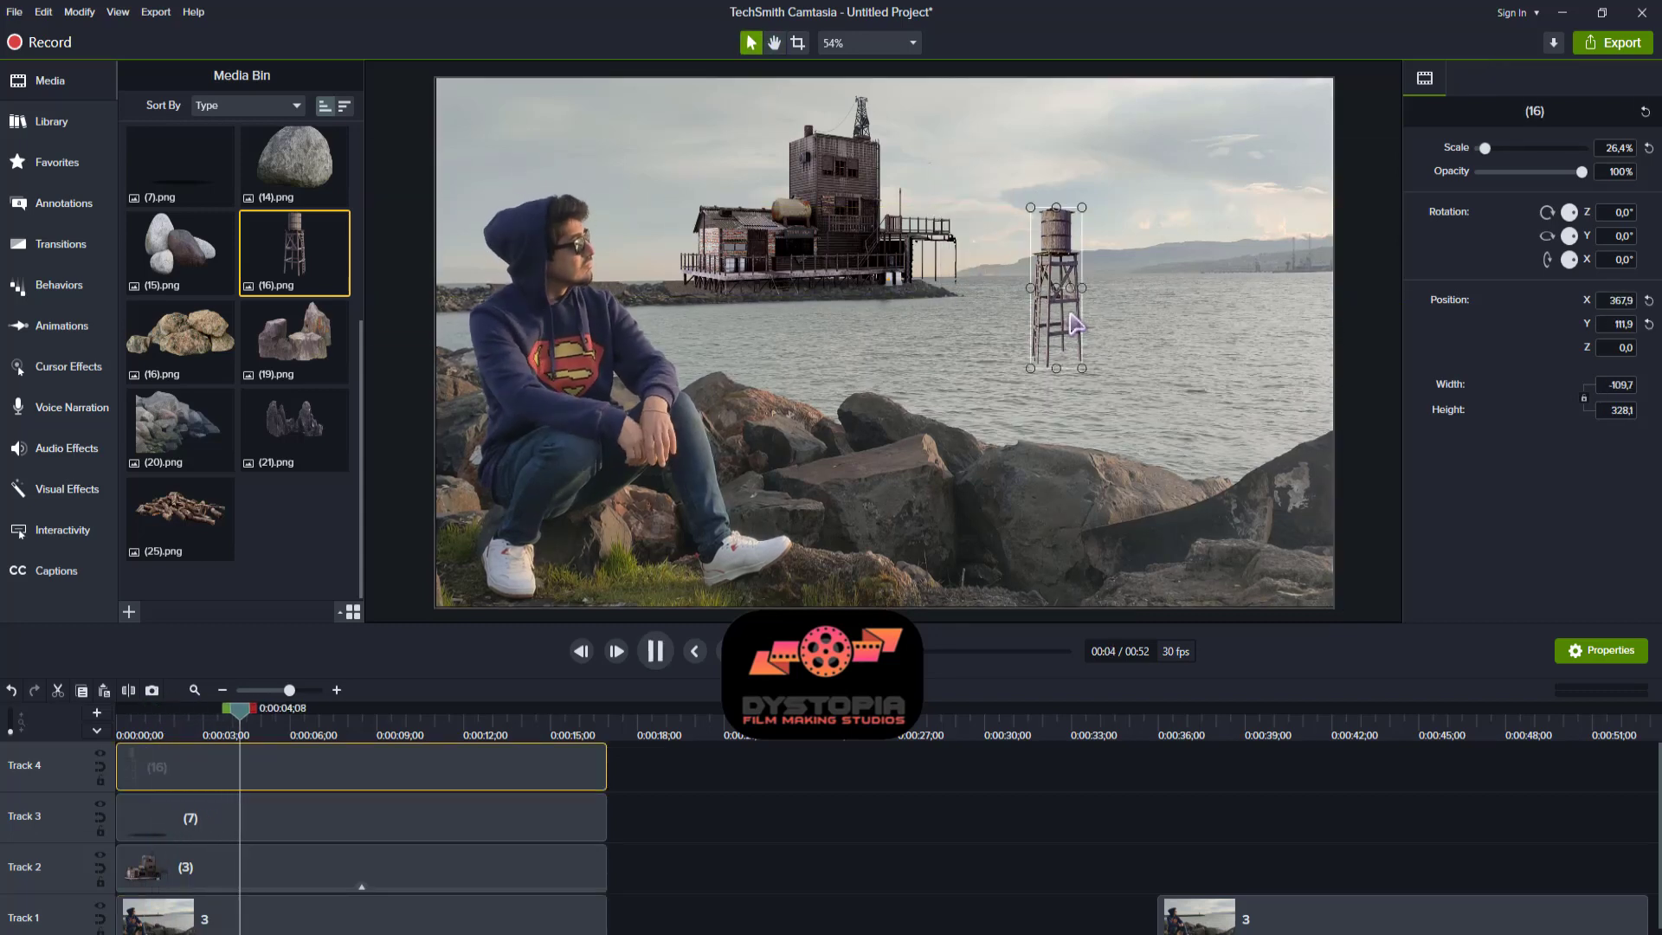
{"action": "left_click_drag", "start_coordinate": [1053, 305], "coordinate": [671, 232]}
{"action": "key", "text": "space"}
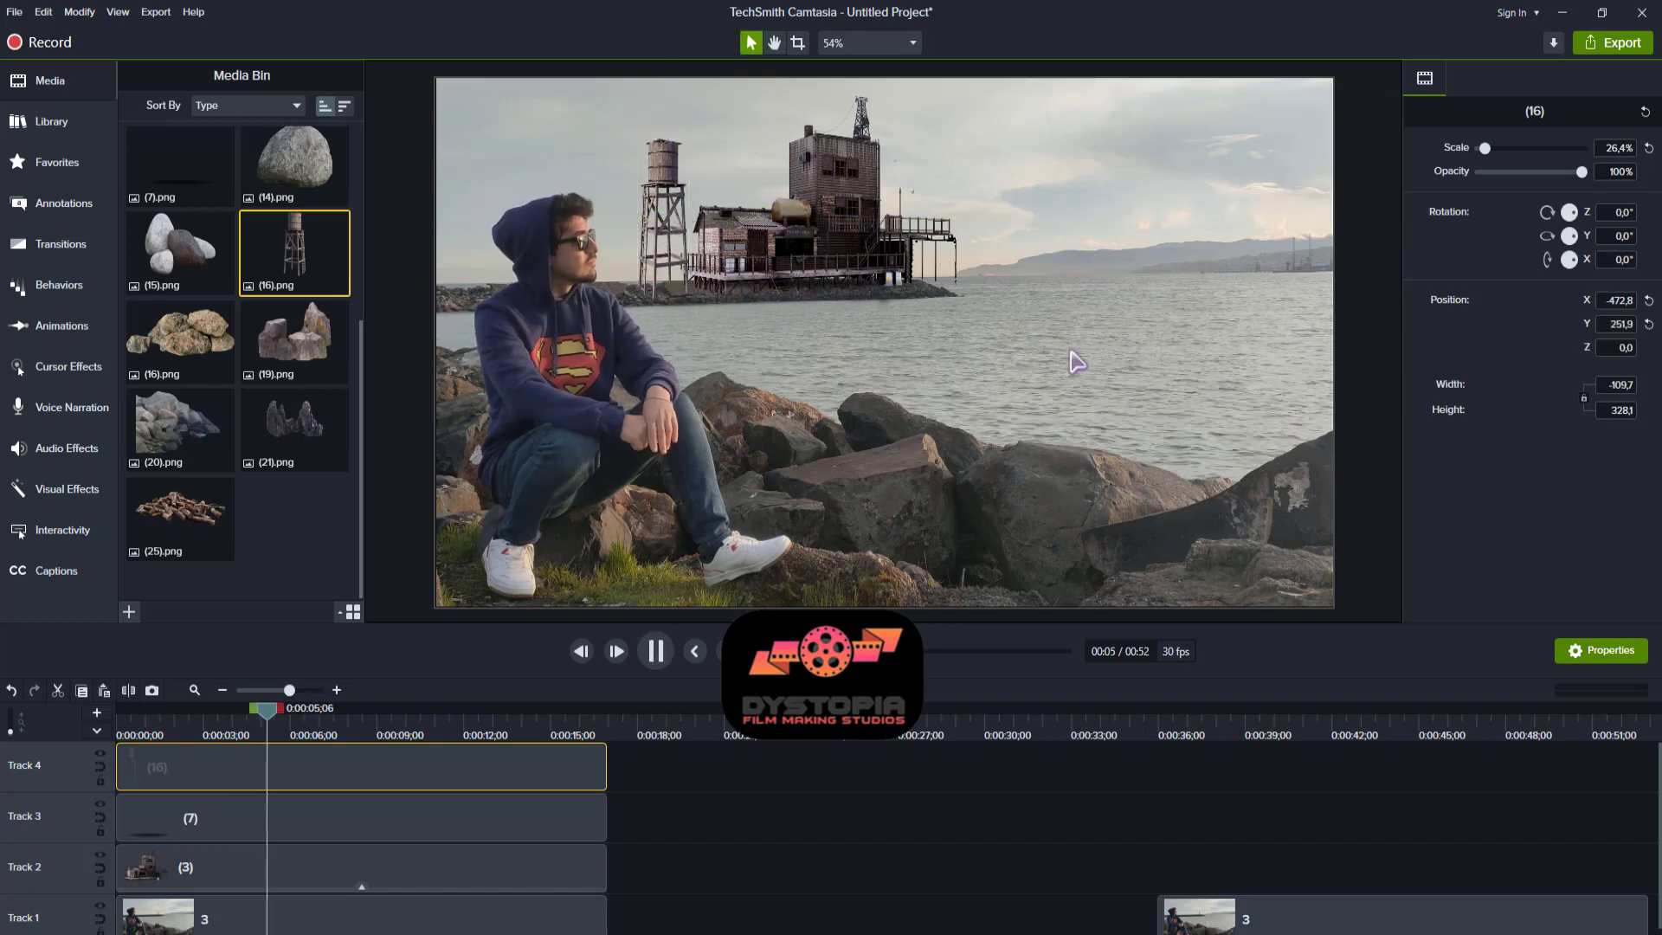
- Enlarge the water tower to about 35.5%, shift it to about X -472.5, Y 308.3, and preview it
{"action": "left_click", "coordinate": [663, 159]}
{"action": "left_click_drag", "start_coordinate": [688, 139], "coordinate": [708, 82]}
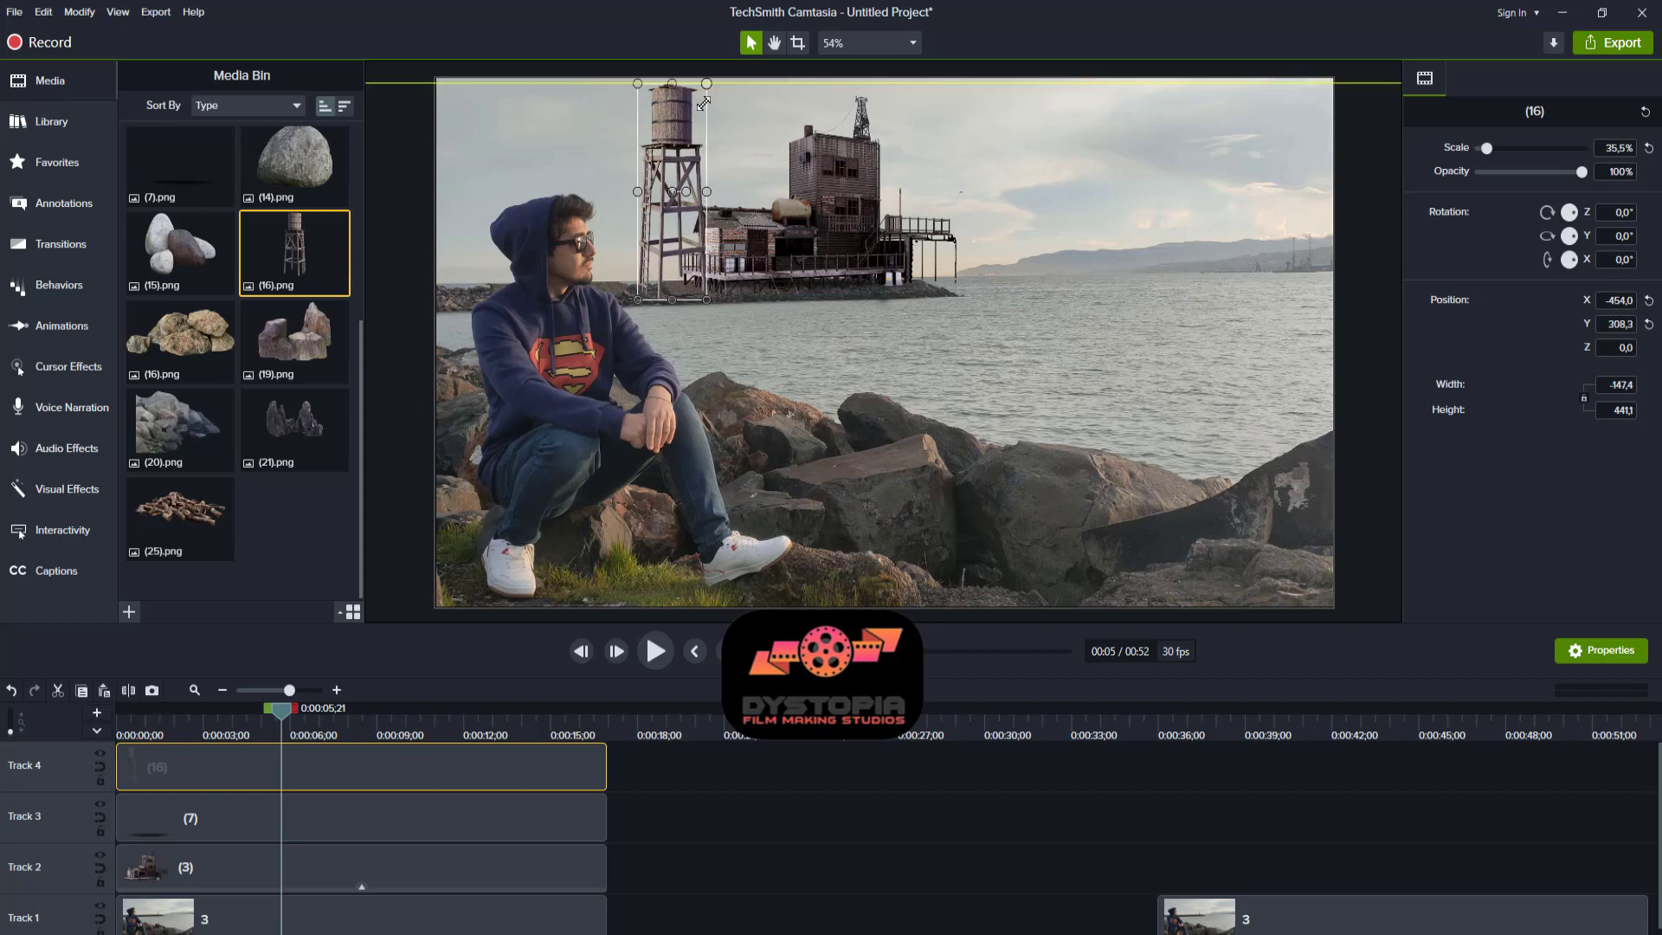
{"action": "key", "text": "space"}
{"action": "key", "text": "space"}
{"action": "mouse_move", "coordinate": [676, 213]}
{"action": "left_mouse_down"}
{"action": "mouse_move", "coordinate": [663, 228]}
{"action": "mouse_move", "coordinate": [668, 211]}
{"action": "left_mouse_up"}
- Crop the water tower's base to a height of about 409.6 and lower it to about X -486.4, Y 280.9, with a preview
{"action": "left_click", "coordinate": [797, 43]}
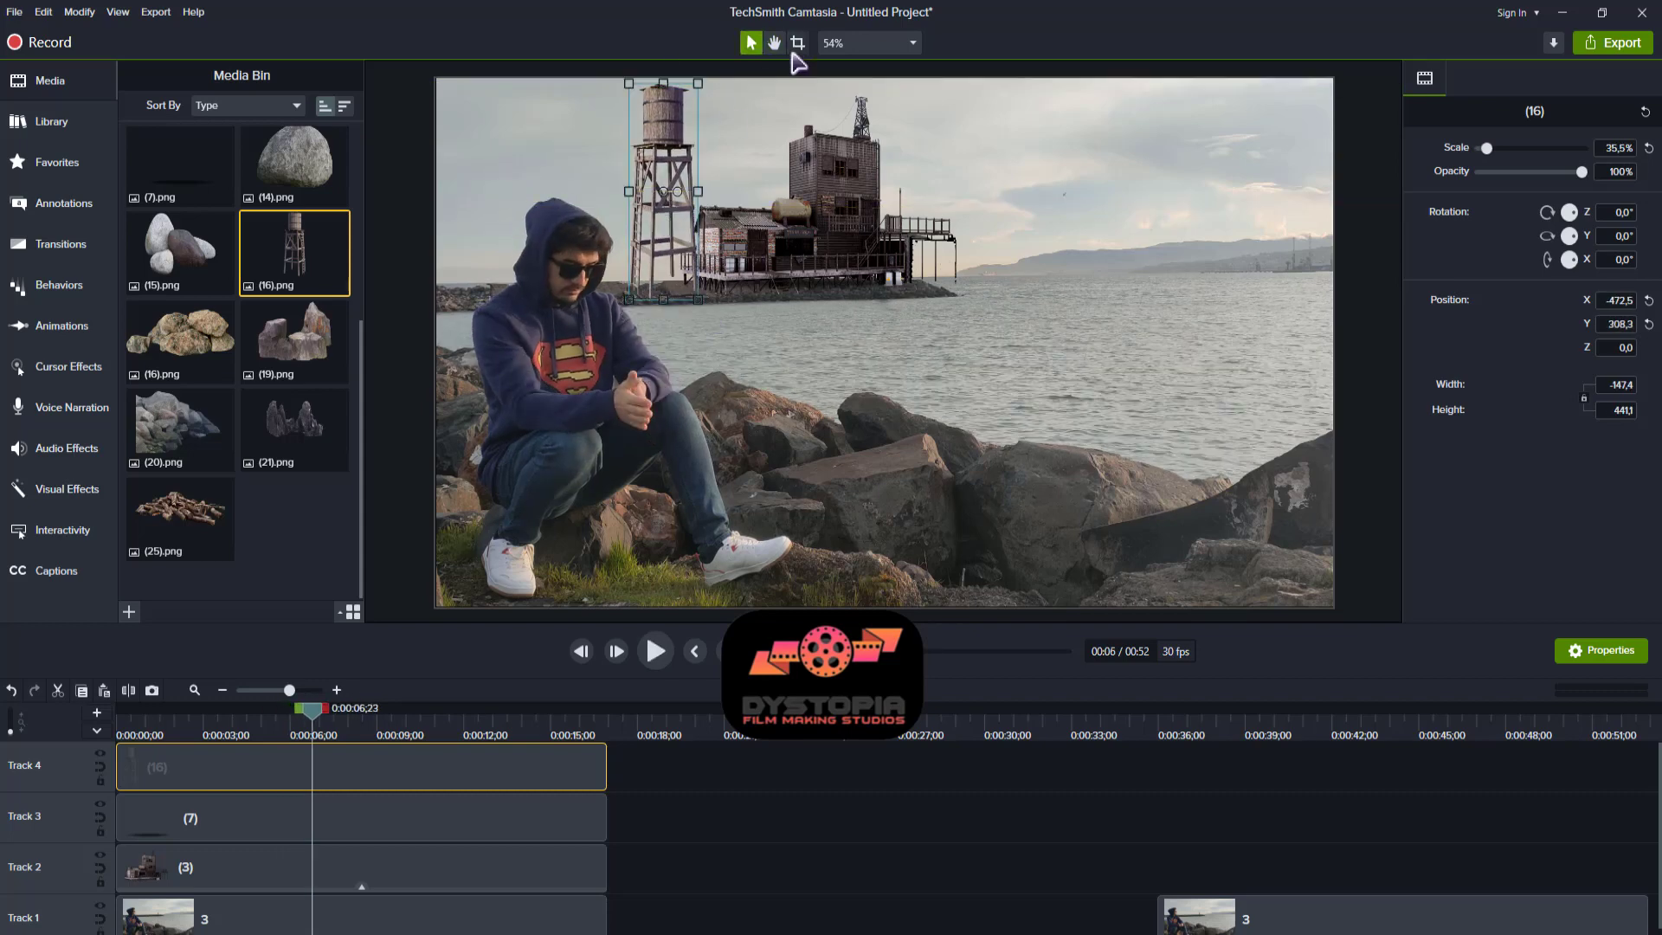
{"action": "left_click_drag", "start_coordinate": [662, 301], "coordinate": [672, 270]}
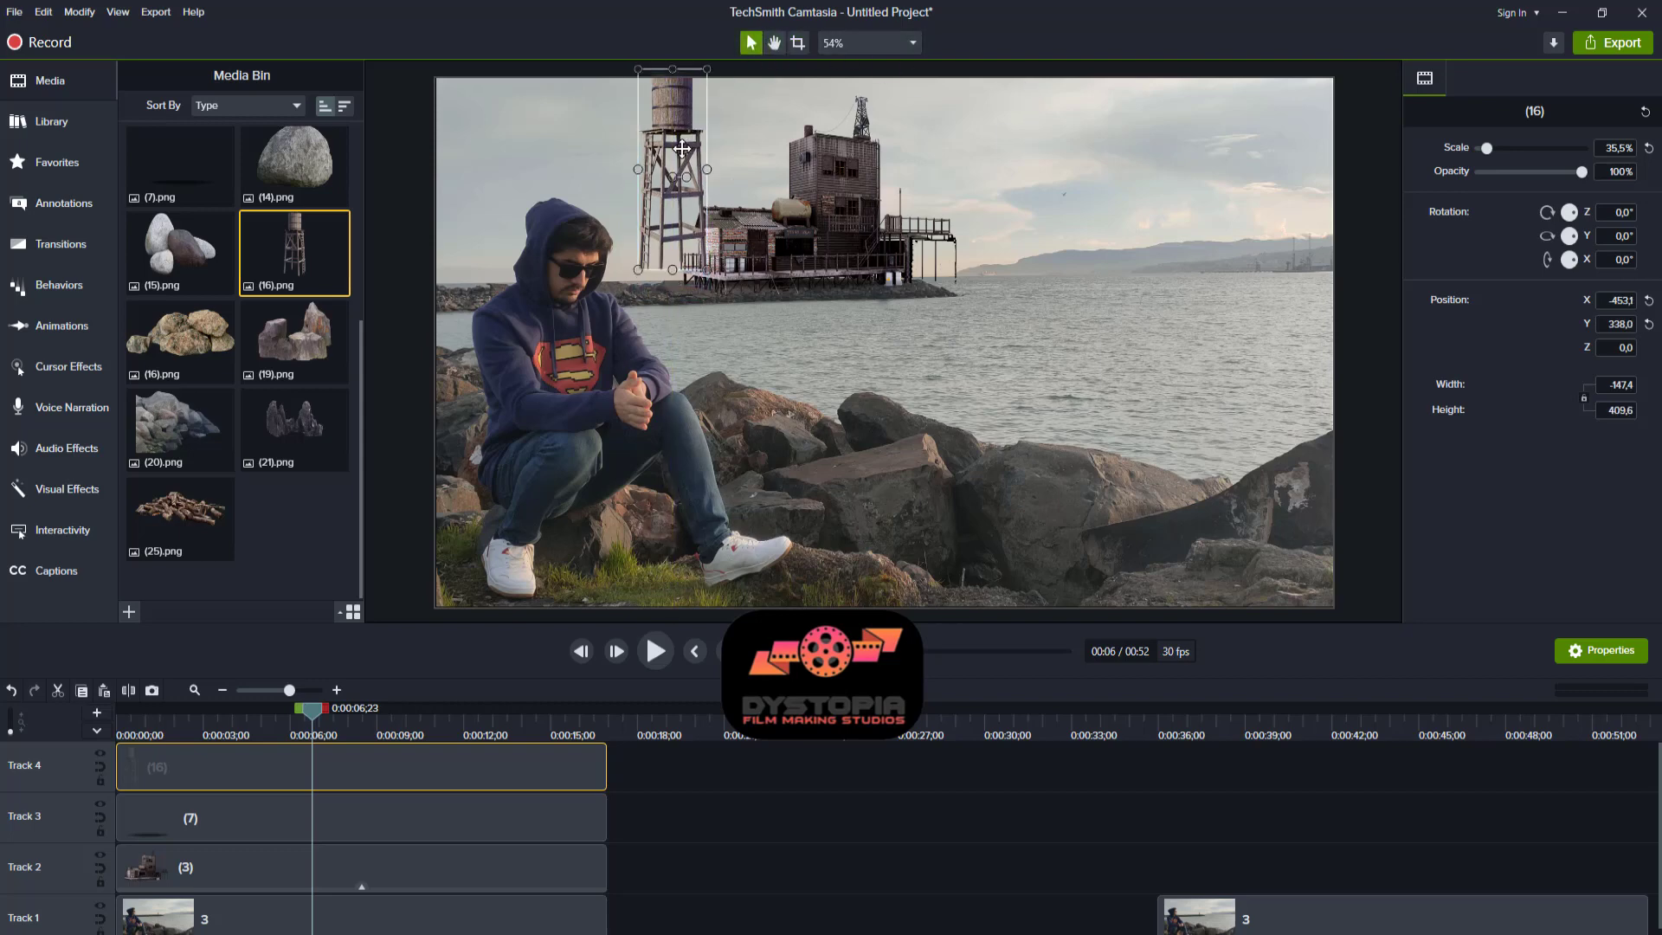
{"action": "left_click", "coordinate": [750, 42]}
{"action": "left_click_drag", "start_coordinate": [673, 142], "coordinate": [687, 179]}
{"action": "key", "text": "space"}
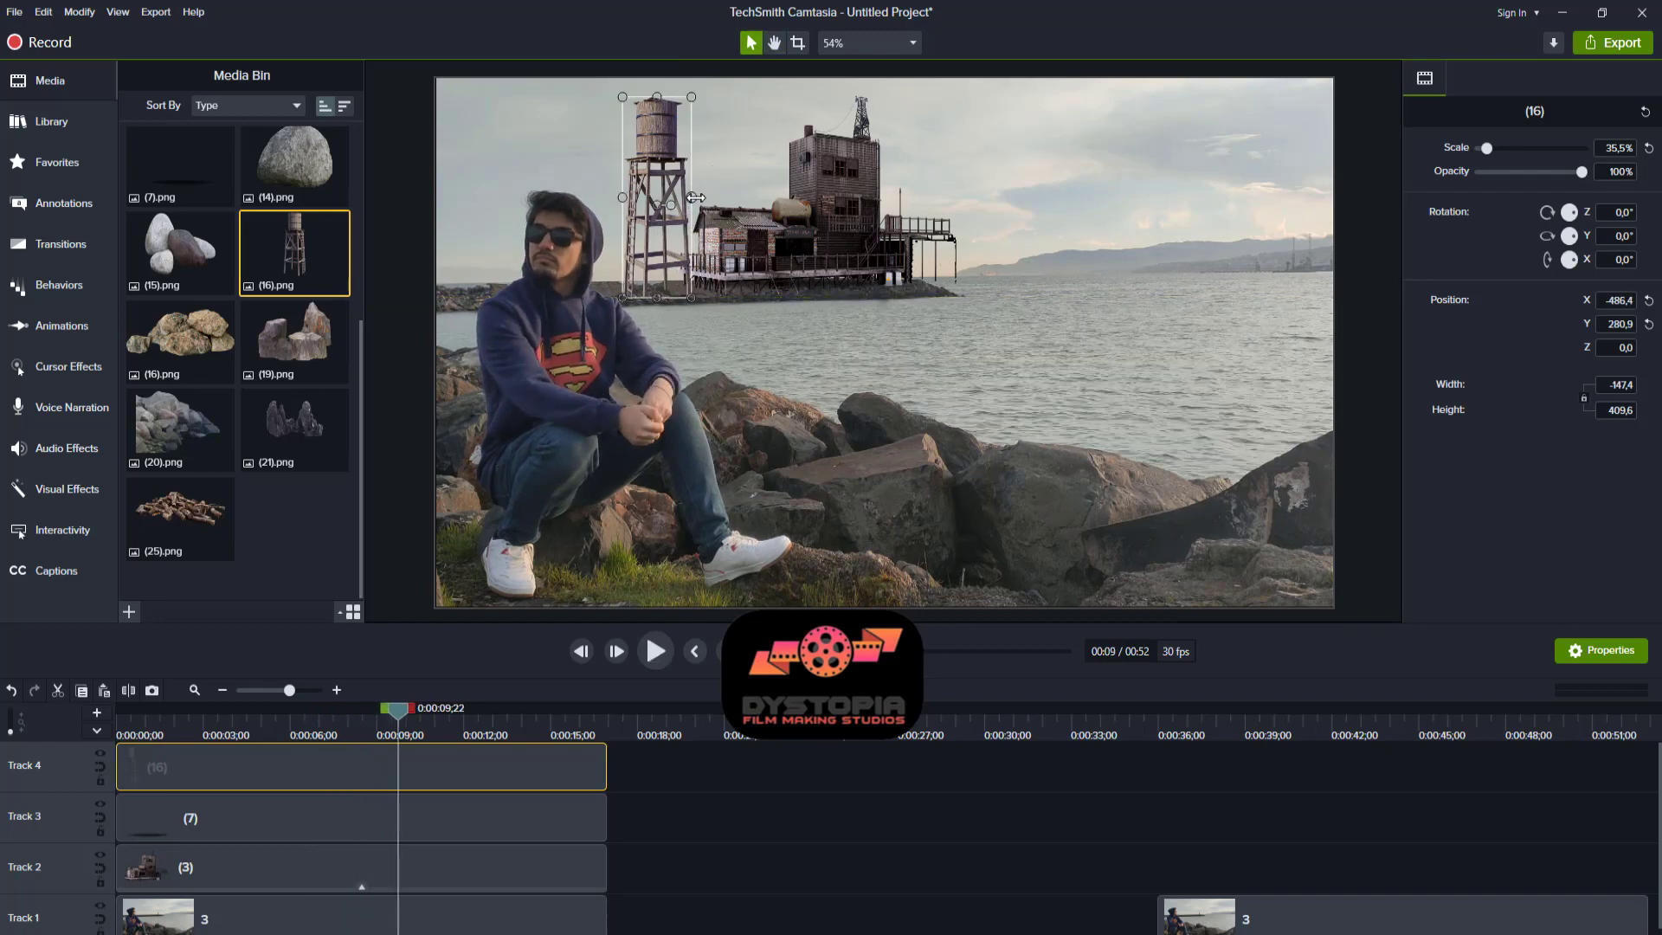
- Try the water tower widened to about 156.7, then remove it from Track 4
{"action": "left_click_drag", "start_coordinate": [697, 197], "coordinate": [701, 197]}
{"action": "key", "text": "space"}
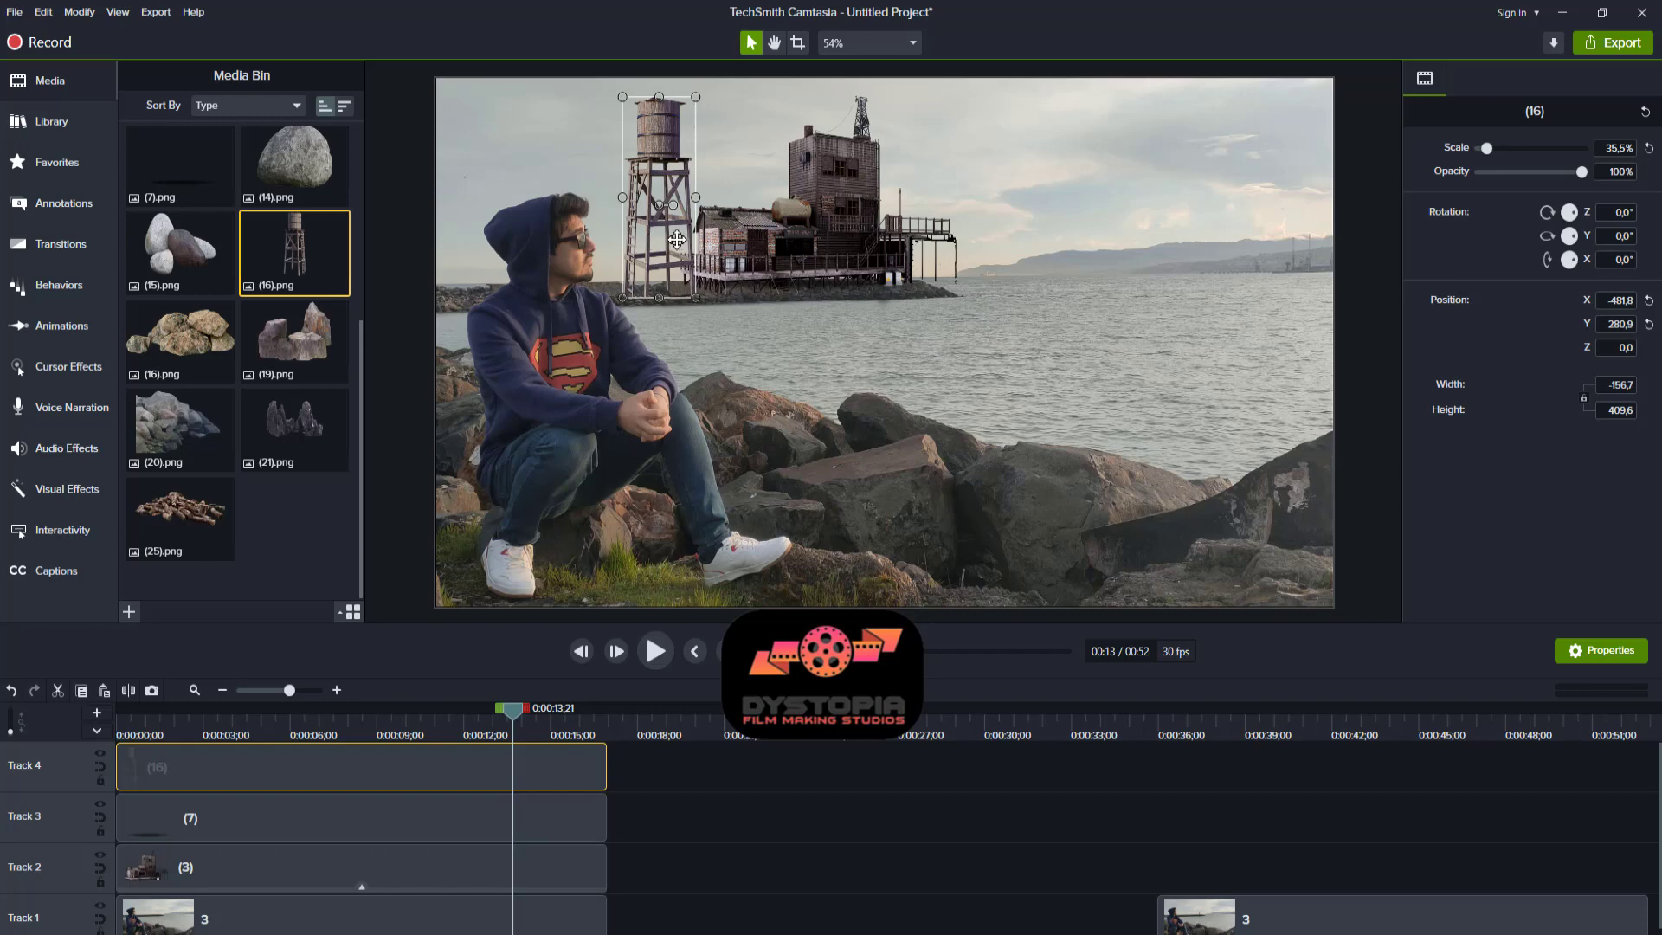
{"action": "left_click_drag", "start_coordinate": [677, 240], "coordinate": [983, 275]}
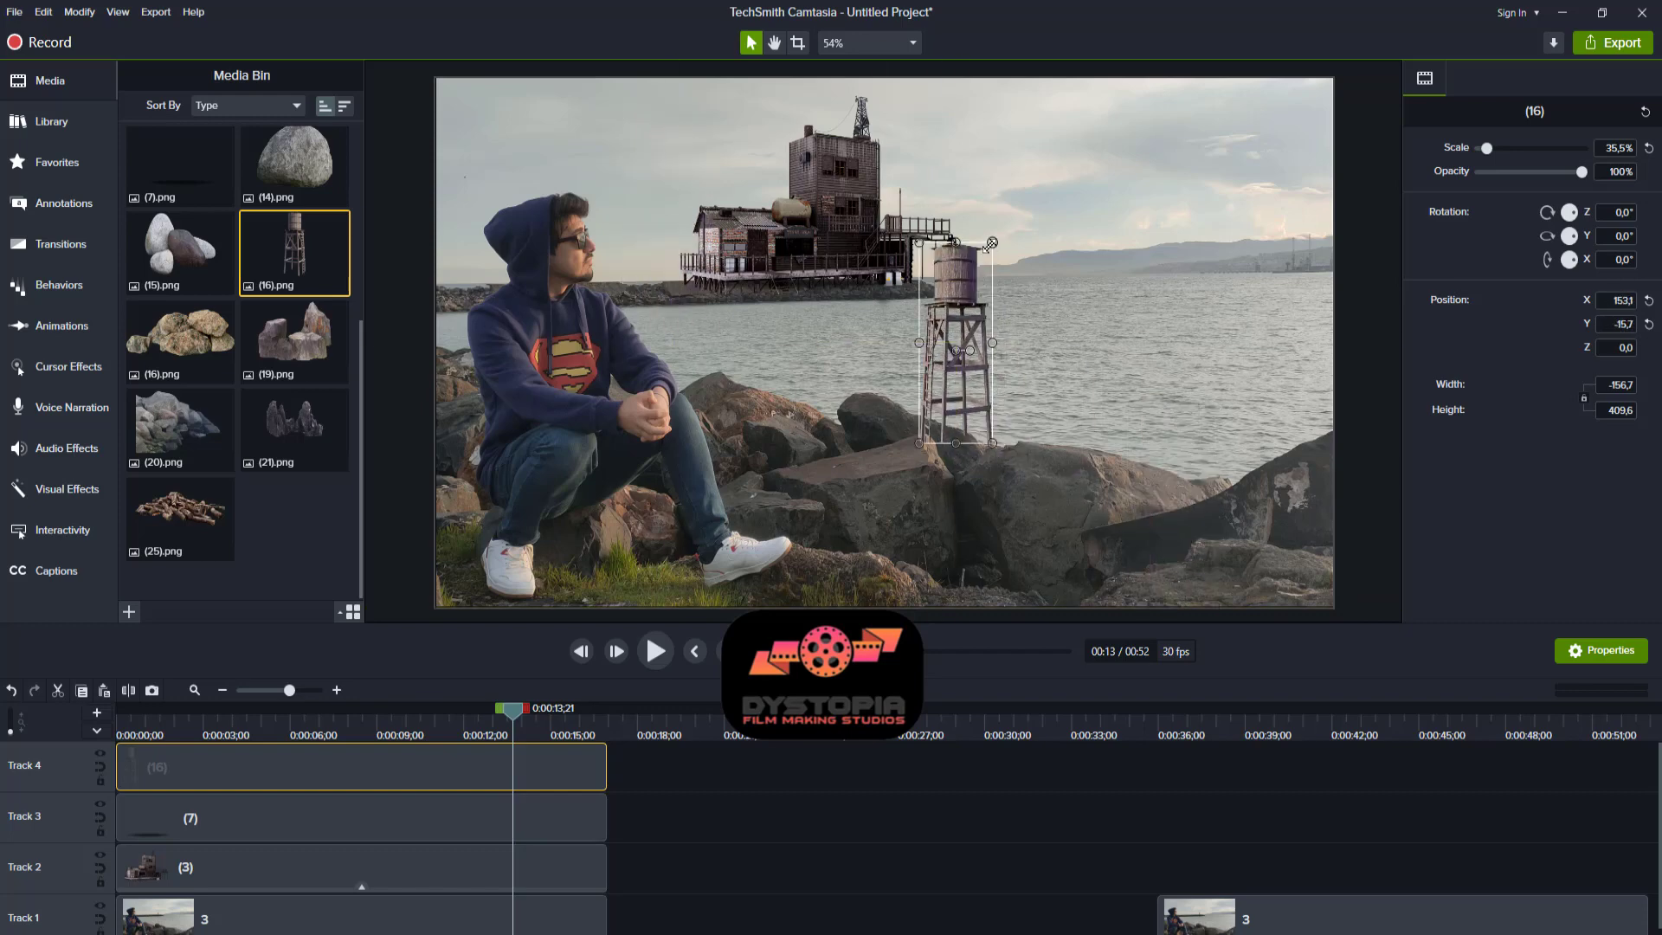
{"action": "key", "text": "Delete"}
- Add the rock image (16).png to Track 4 over the full clip length and shrink it to about 7.8% on the water below the building
{"action": "left_click_drag", "start_coordinate": [180, 342], "coordinate": [102, 770]}
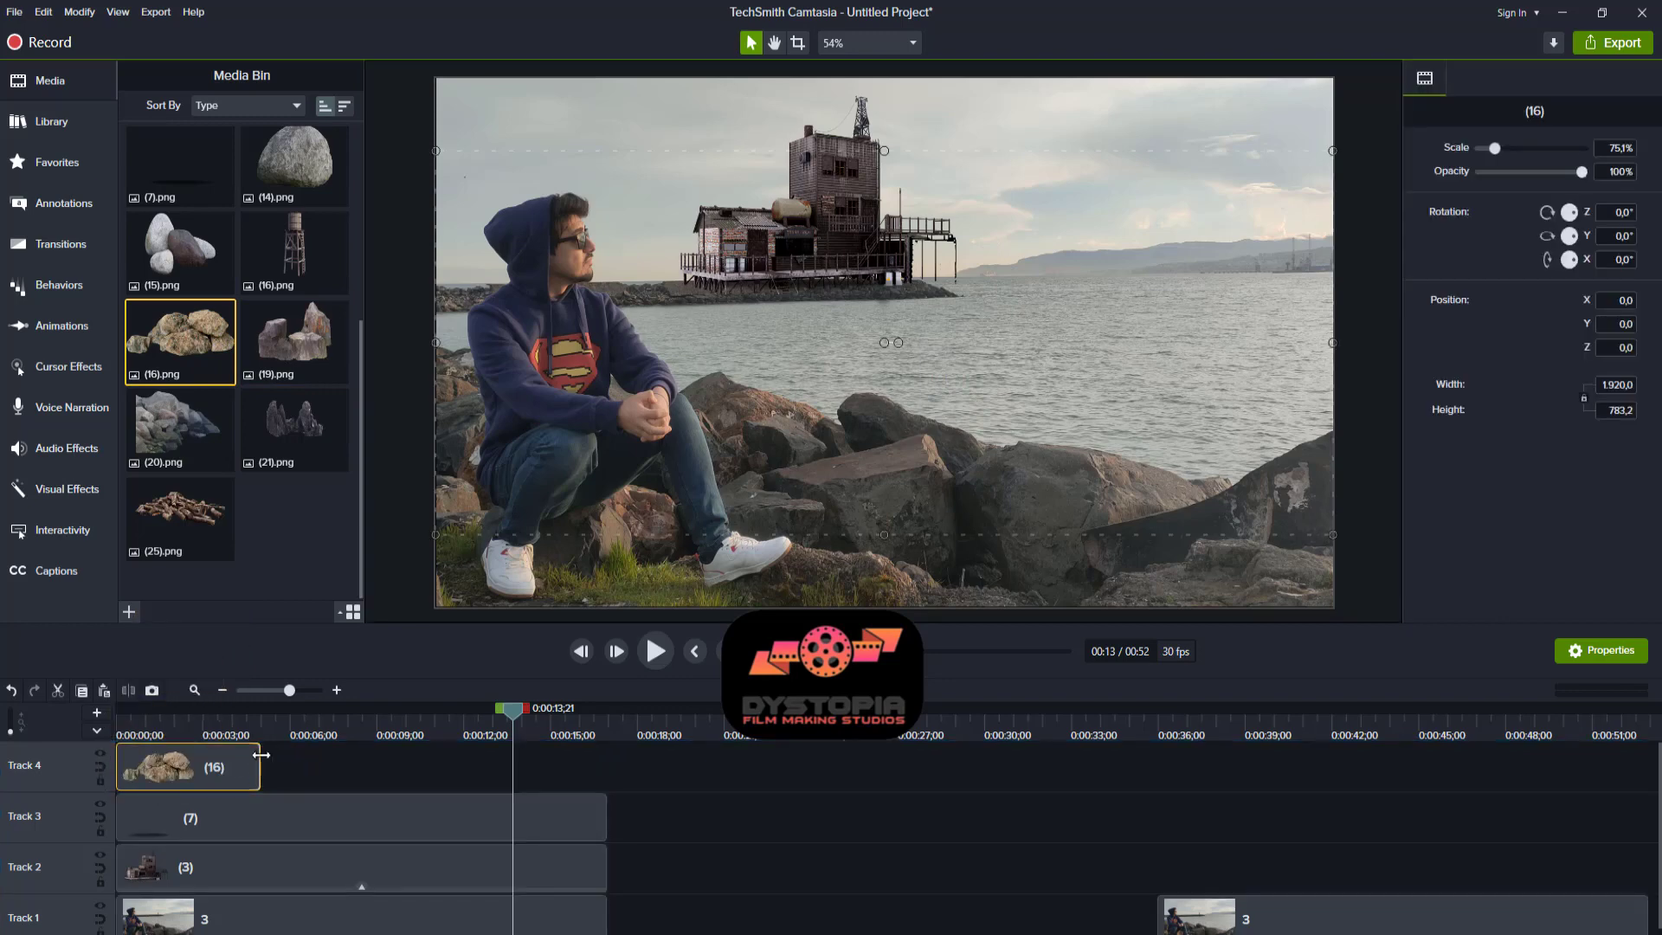
{"action": "left_click_drag", "start_coordinate": [259, 767], "coordinate": [605, 766]}
{"action": "left_click_drag", "start_coordinate": [436, 534], "coordinate": [965, 333]}
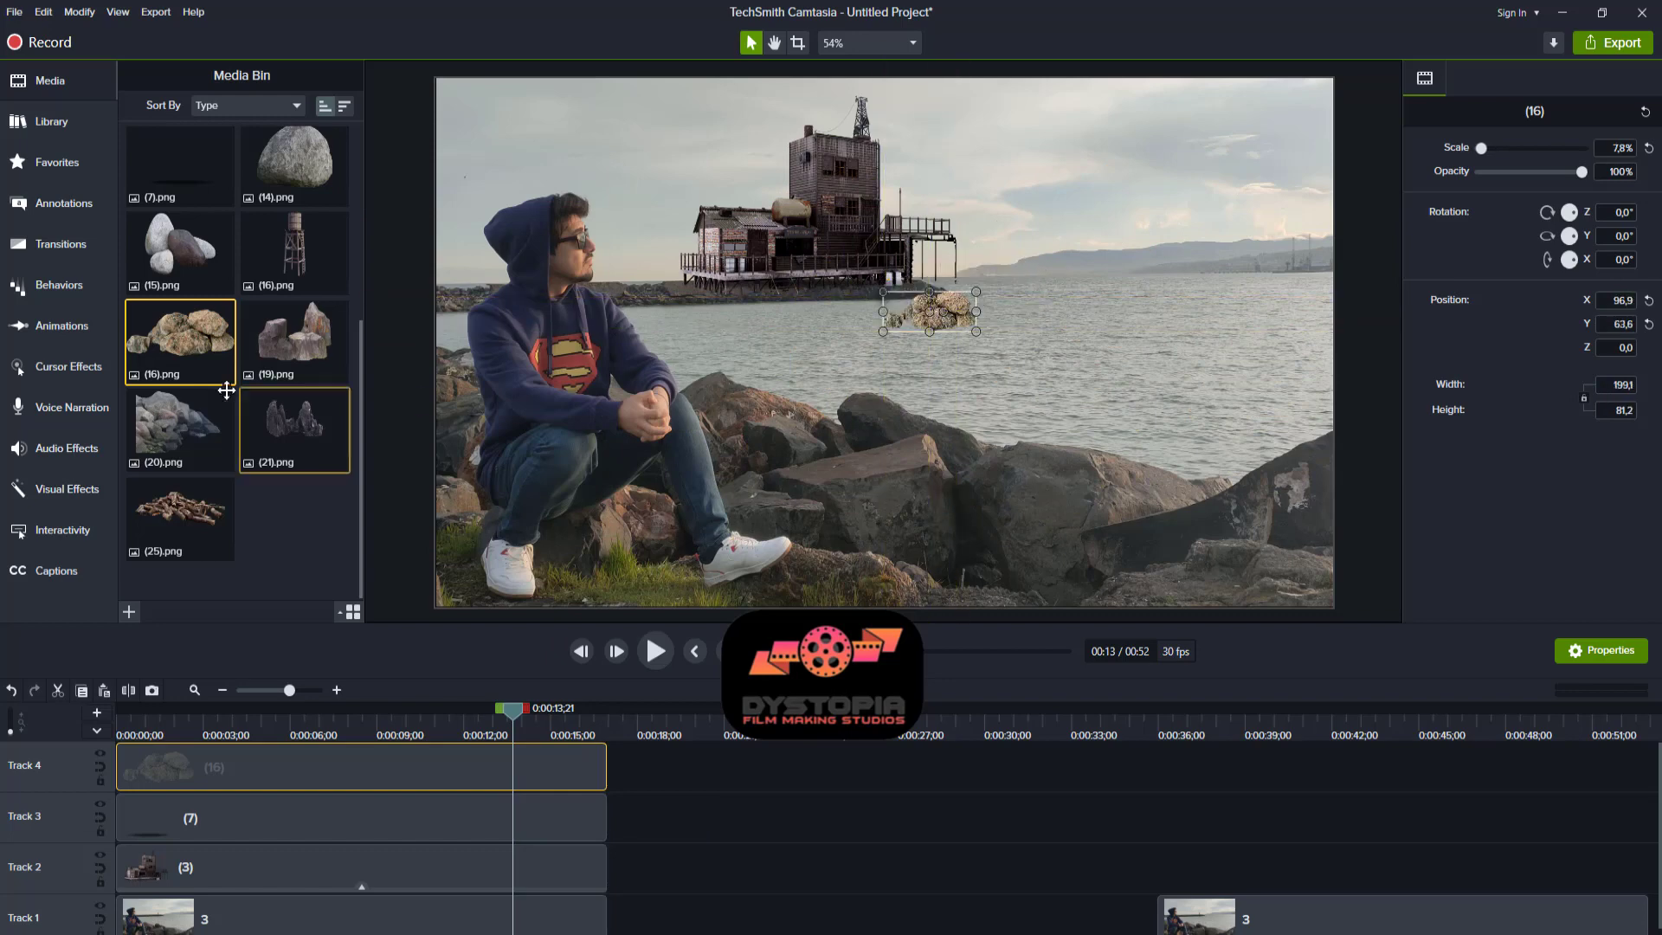
- Add the rock pile image (20).png to a new Track 5 so that it spans the full length of the clips below
{"action": "left_click_drag", "start_coordinate": [179, 428], "coordinate": [128, 692]}
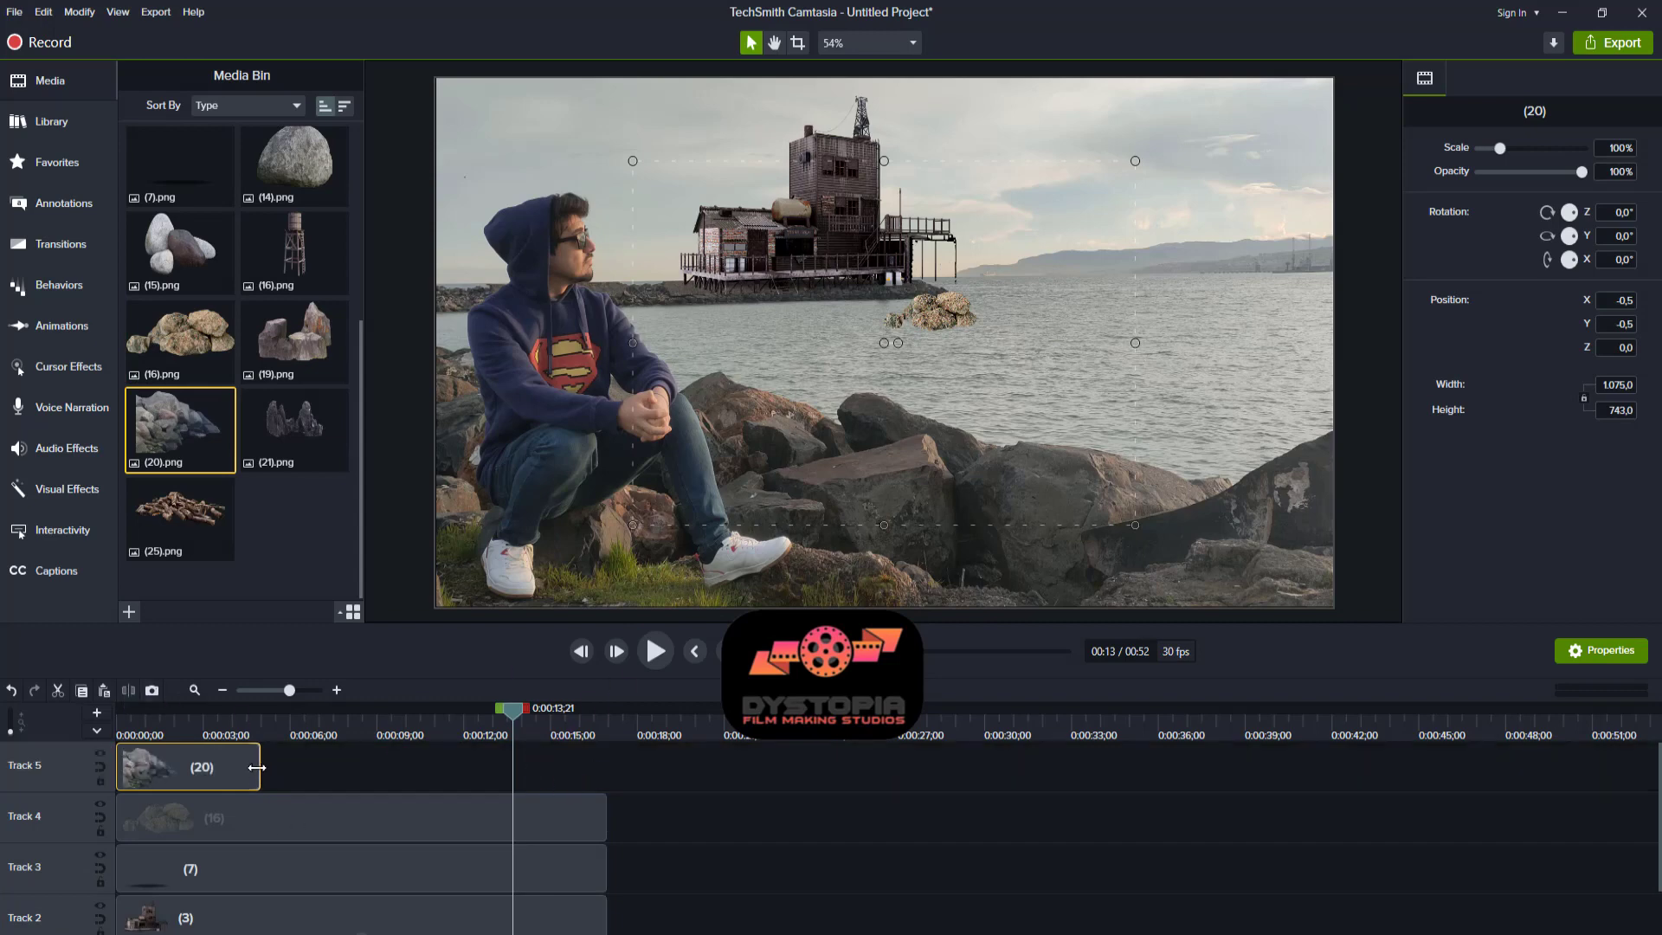
{"action": "left_click_drag", "start_coordinate": [257, 767], "coordinate": [606, 767]}
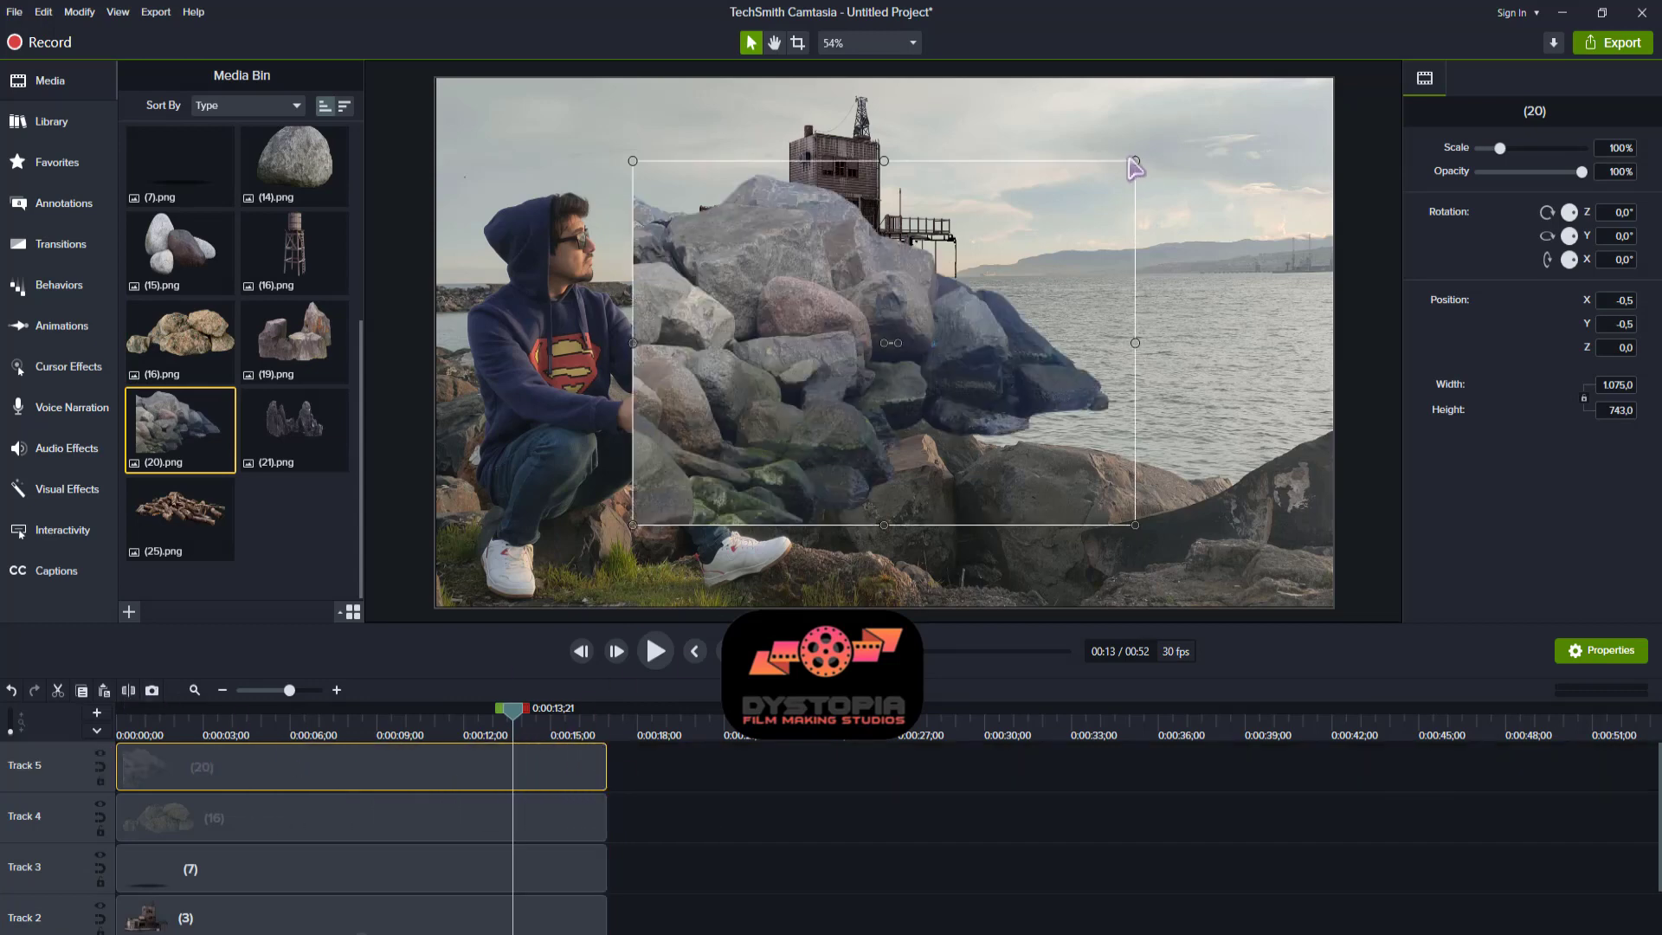
- Shrink the rock pile to about 29.1% at the breakwater's tip, about X 253.1, Y 90.9, and crop it to about 262.5 by 67
{"action": "left_click_drag", "start_coordinate": [1128, 165], "coordinate": [1140, 300]}
{"action": "left_click_drag", "start_coordinate": [1058, 344], "coordinate": [1003, 298]}
{"action": "left_click", "coordinate": [796, 42]}
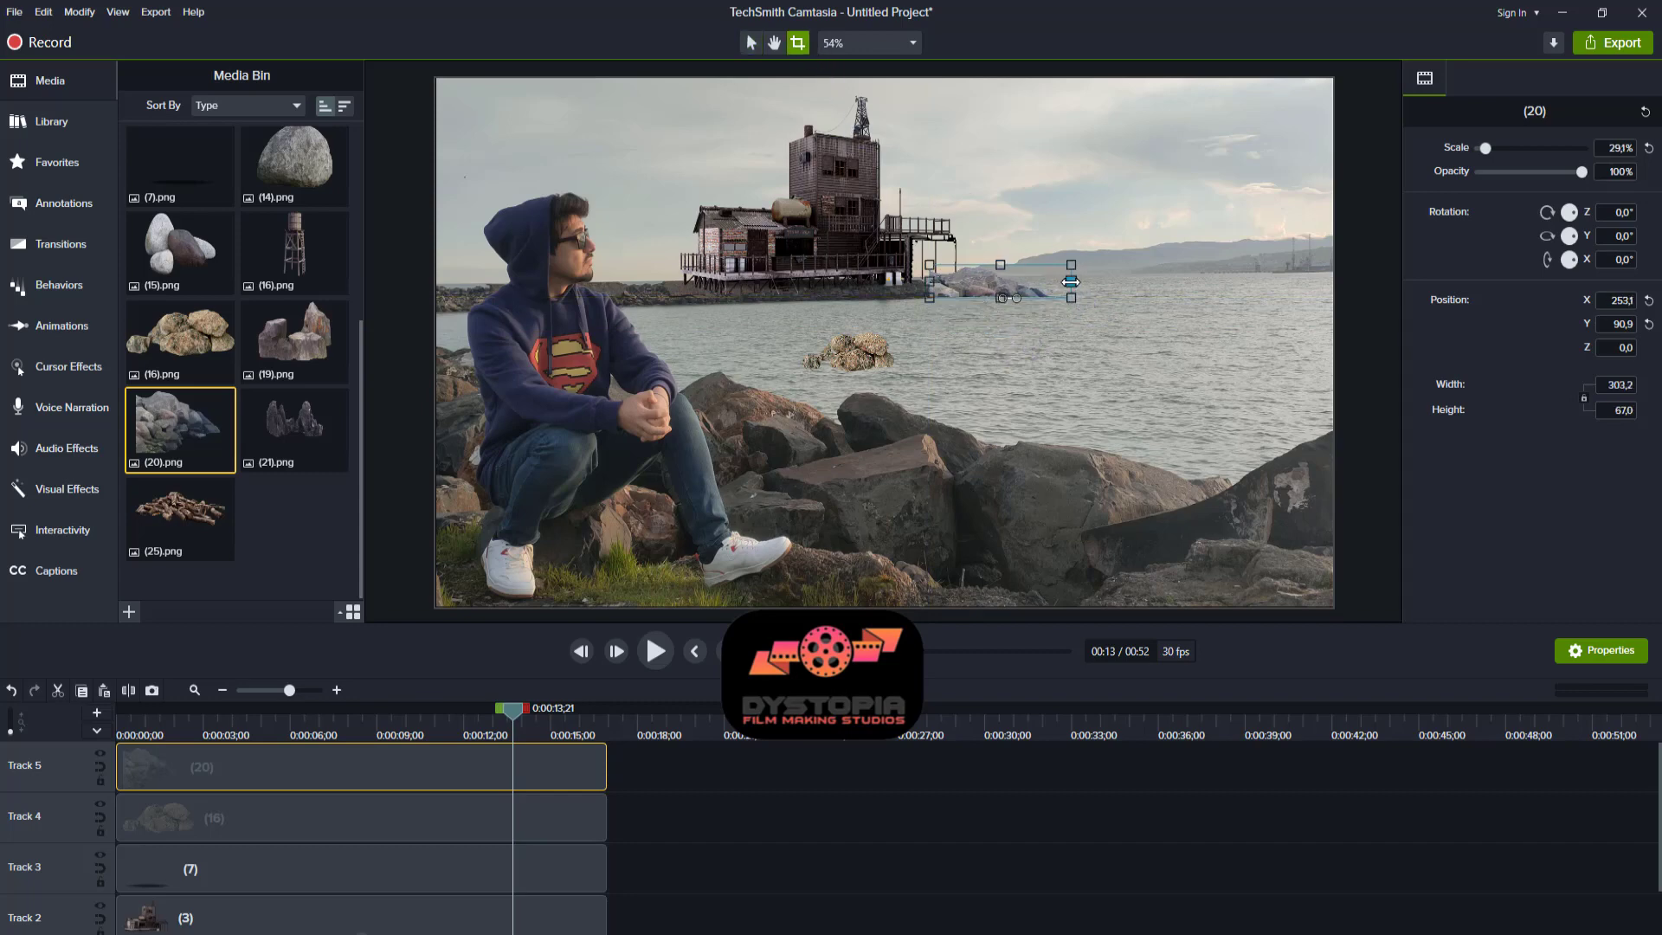
{"action": "left_click", "coordinate": [751, 42]}
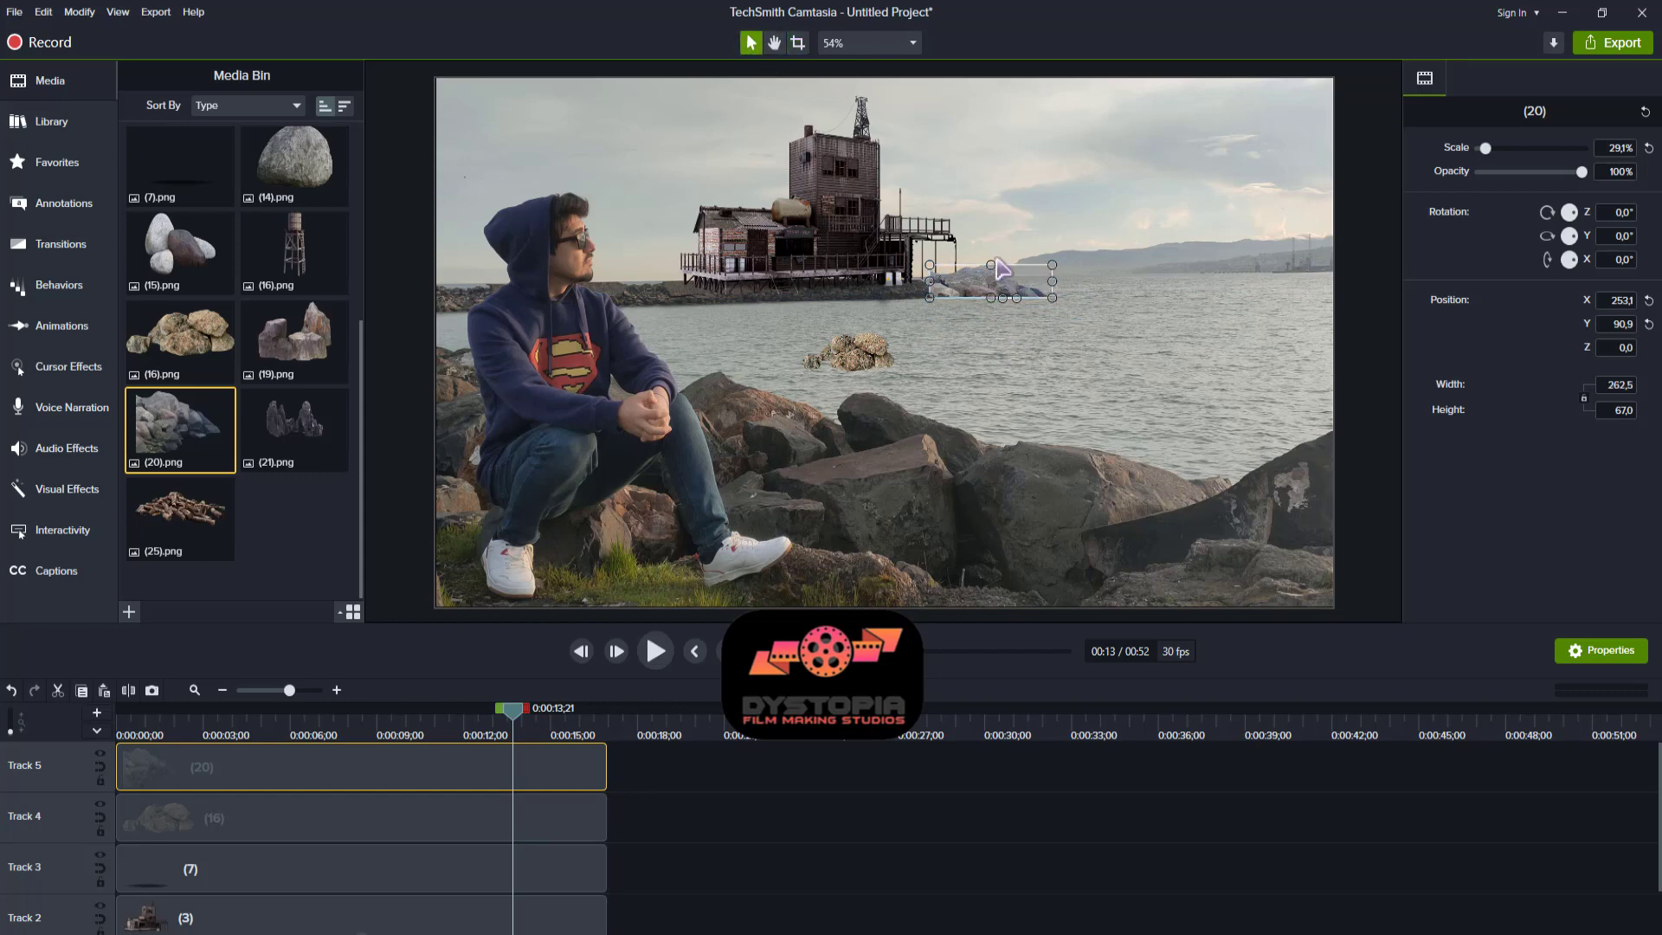
- Duplicate the rock pile (20) onto a new Track 6, starting at the beginning of the timeline
{"action": "left_click", "coordinate": [1040, 391]}
{"action": "left_click_drag", "start_coordinate": [999, 291], "coordinate": [1033, 290]}
{"action": "key", "text": "ctrl+v"}
{"action": "left_click_drag", "start_coordinate": [578, 768], "coordinate": [180, 768]}
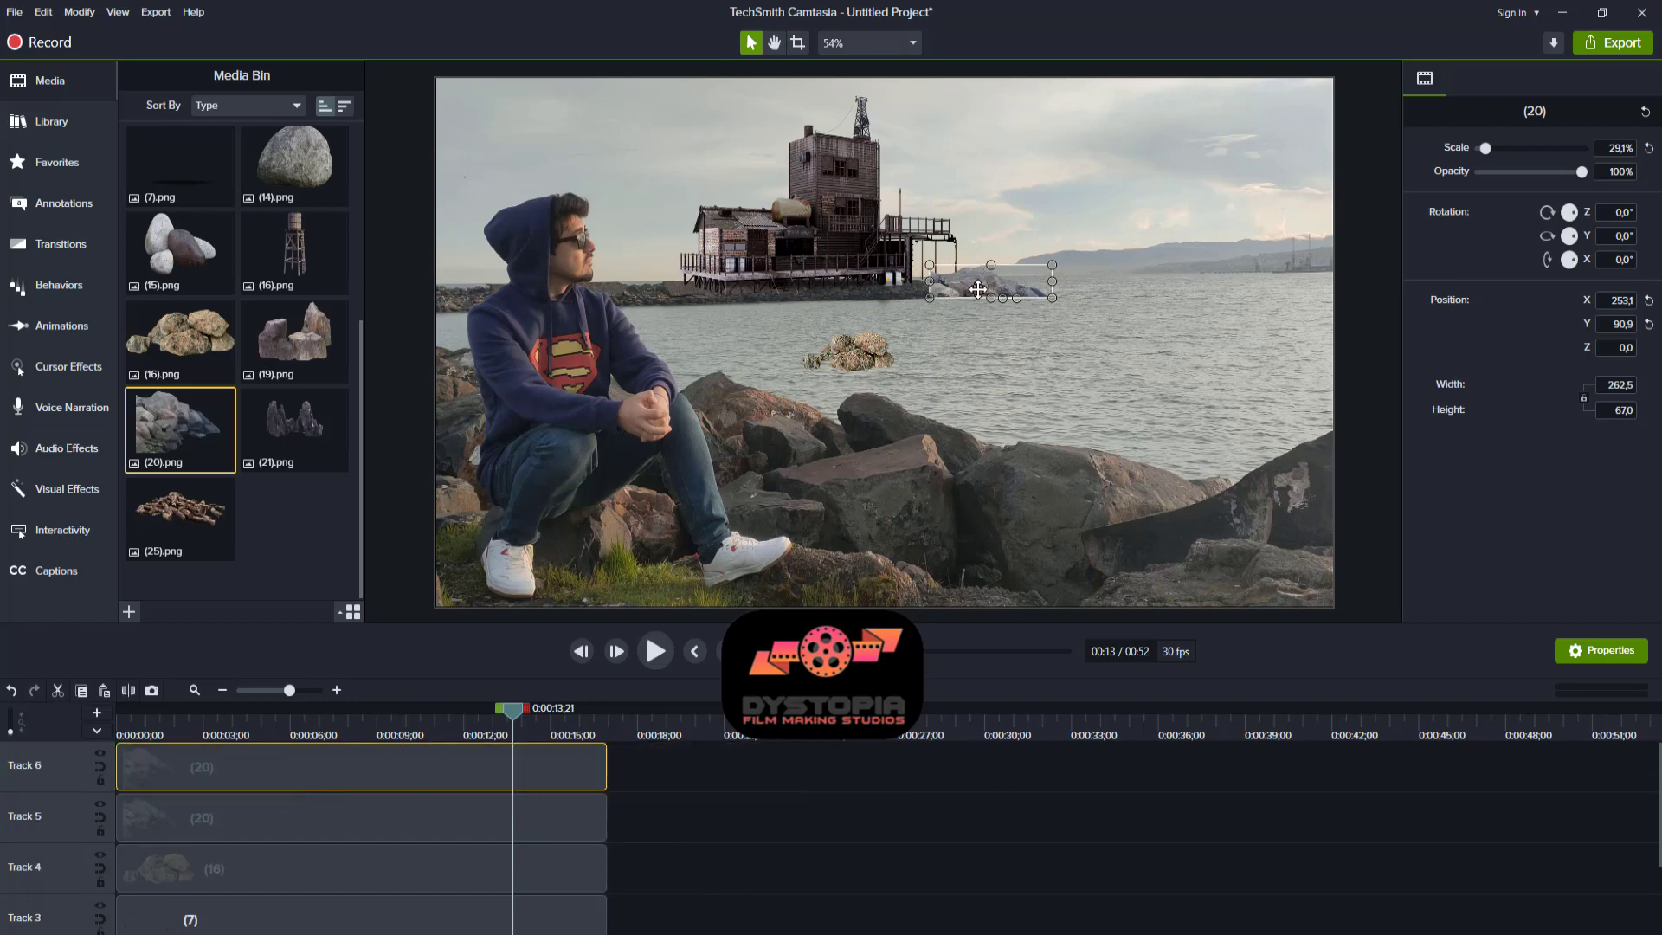
- Recrop the copied rock pile and shrink it to about 19.2%, 206.3 by 72, at about X 284, Y 83 beyond the breakwater's tip
{"action": "left_click_drag", "start_coordinate": [978, 289], "coordinate": [1126, 335]}
{"action": "left_click", "coordinate": [797, 42]}
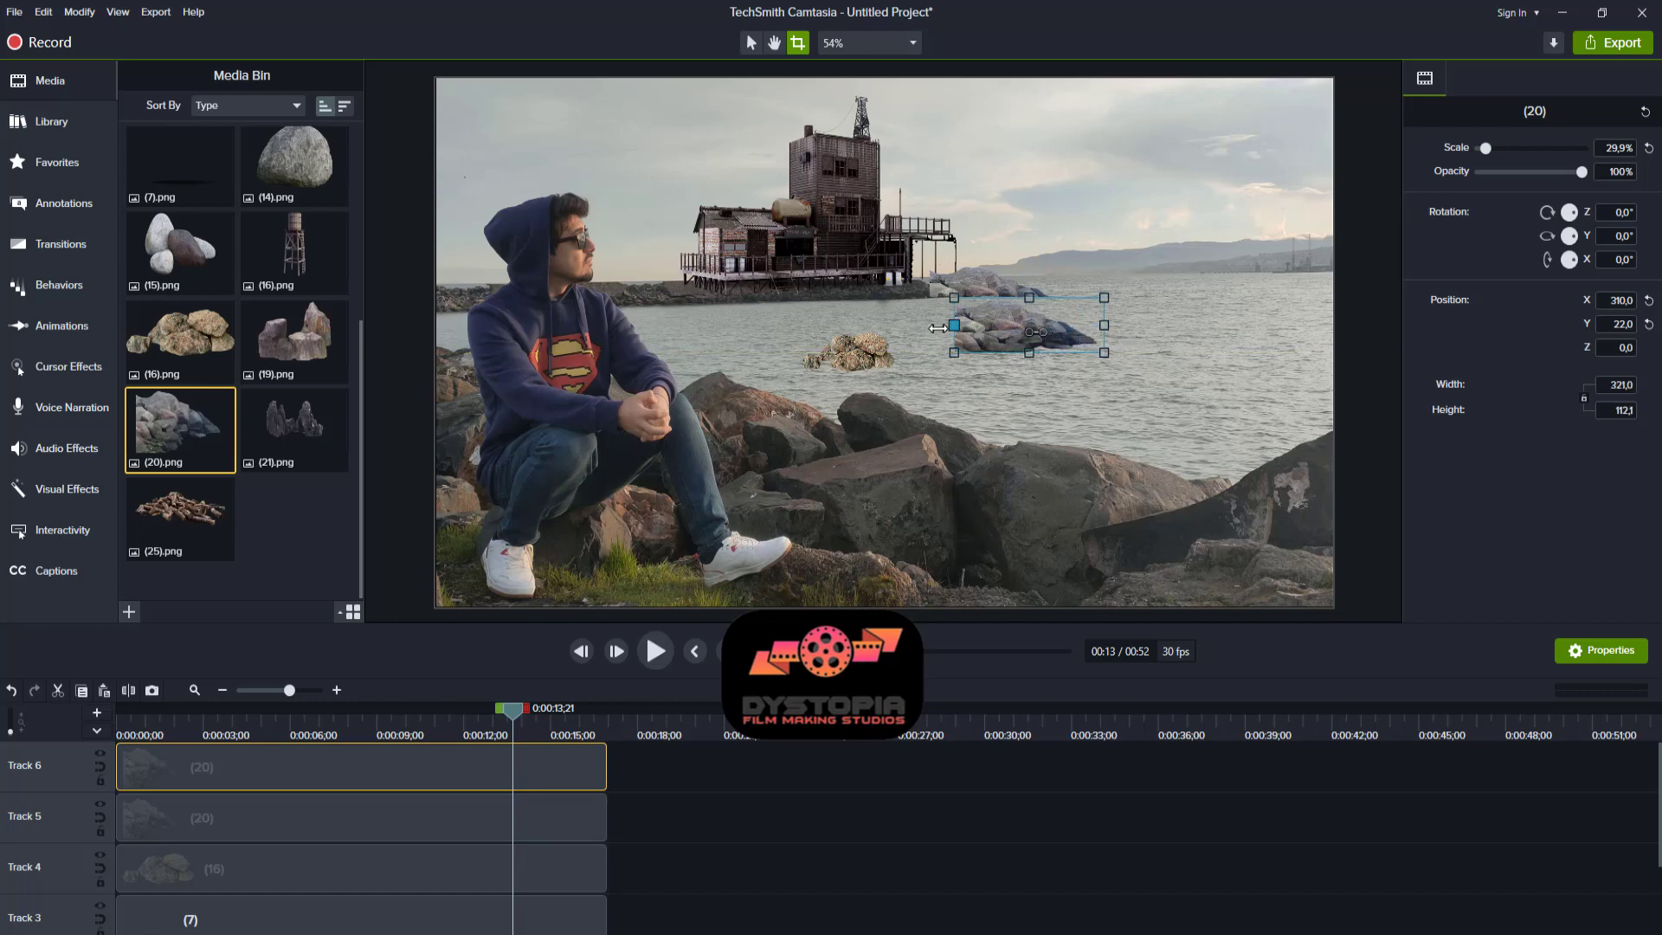
{"action": "left_click", "coordinate": [751, 43]}
{"action": "left_click_drag", "start_coordinate": [995, 337], "coordinate": [1019, 302]}
{"action": "left_click", "coordinate": [1048, 358]}
{"action": "left_click", "coordinate": [1037, 321]}
{"action": "left_click", "coordinate": [1086, 361]}
{"action": "left_click", "coordinate": [912, 169]}
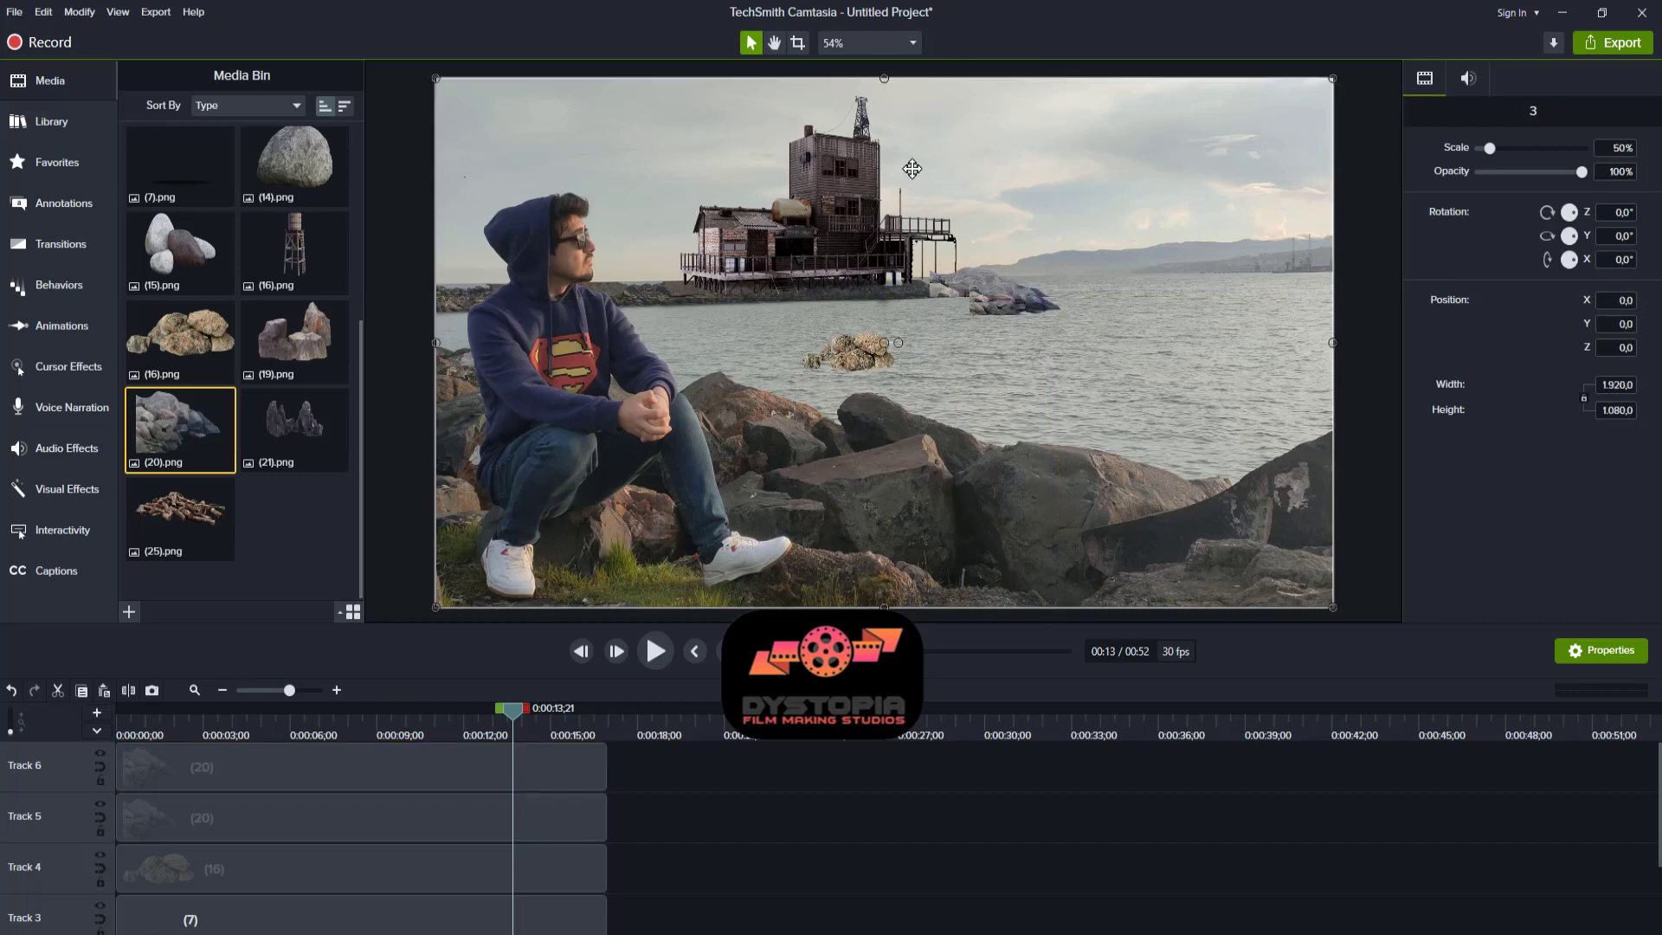
- Crop away the upper part of the copied rock pile so that its height is about 36
{"action": "left_click", "coordinate": [1039, 305]}
{"action": "left_click", "coordinate": [798, 51]}
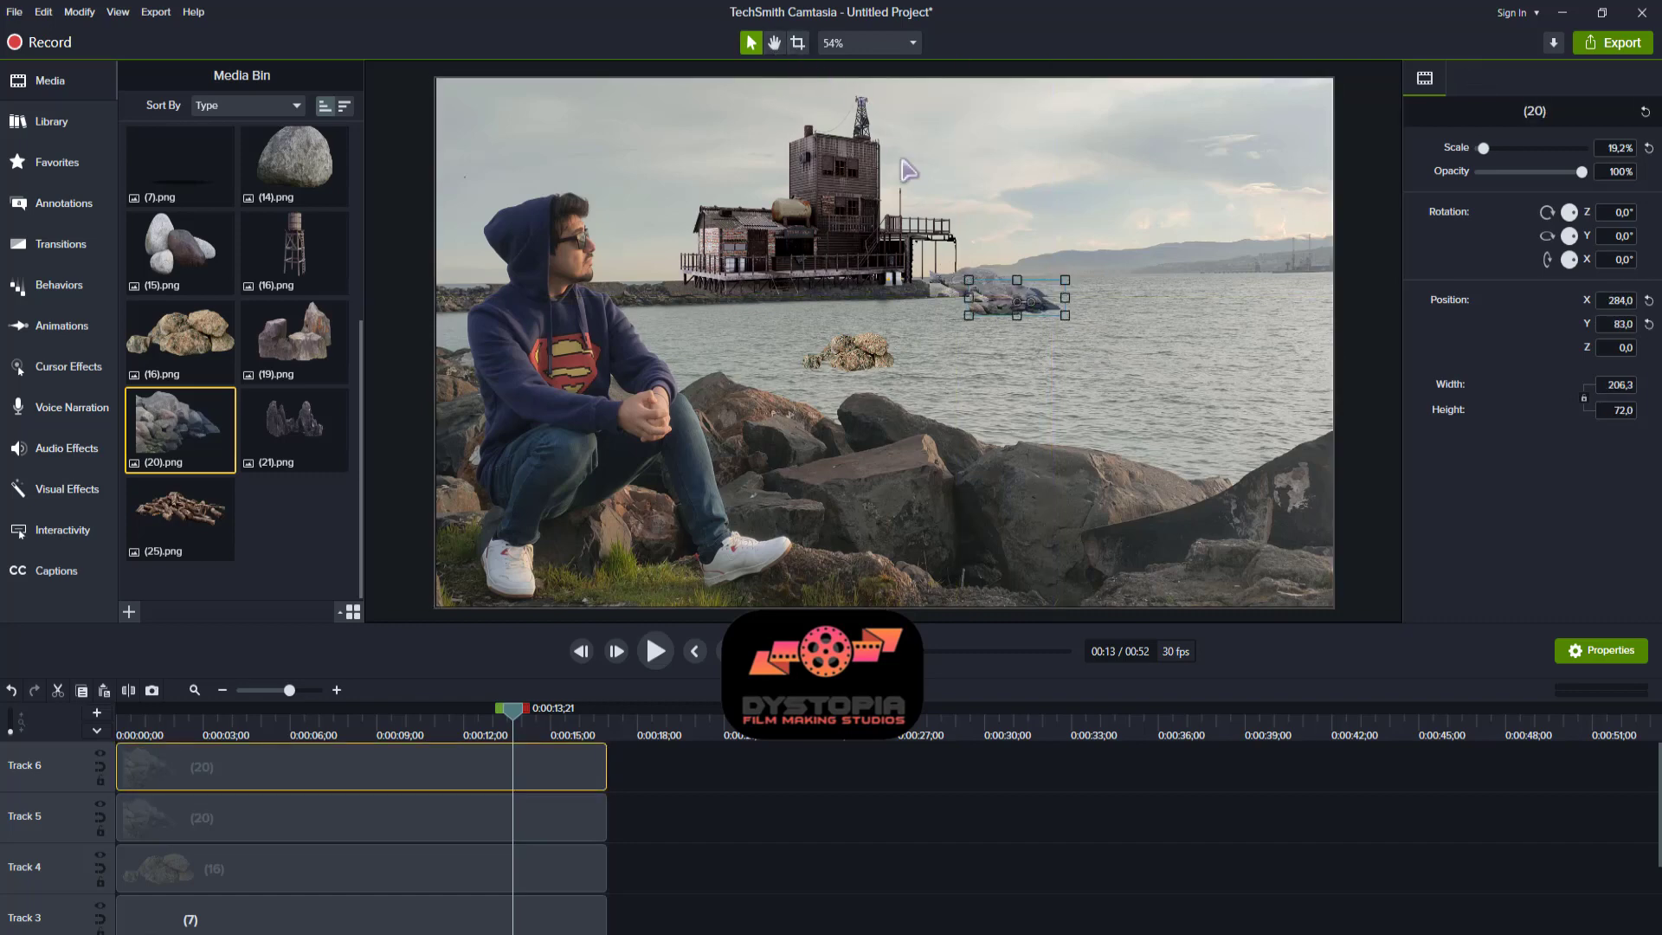
{"action": "left_click_drag", "start_coordinate": [1017, 280], "coordinate": [1013, 292]}
{"action": "left_click", "coordinate": [1054, 364]}
{"action": "left_click", "coordinate": [1012, 282]}
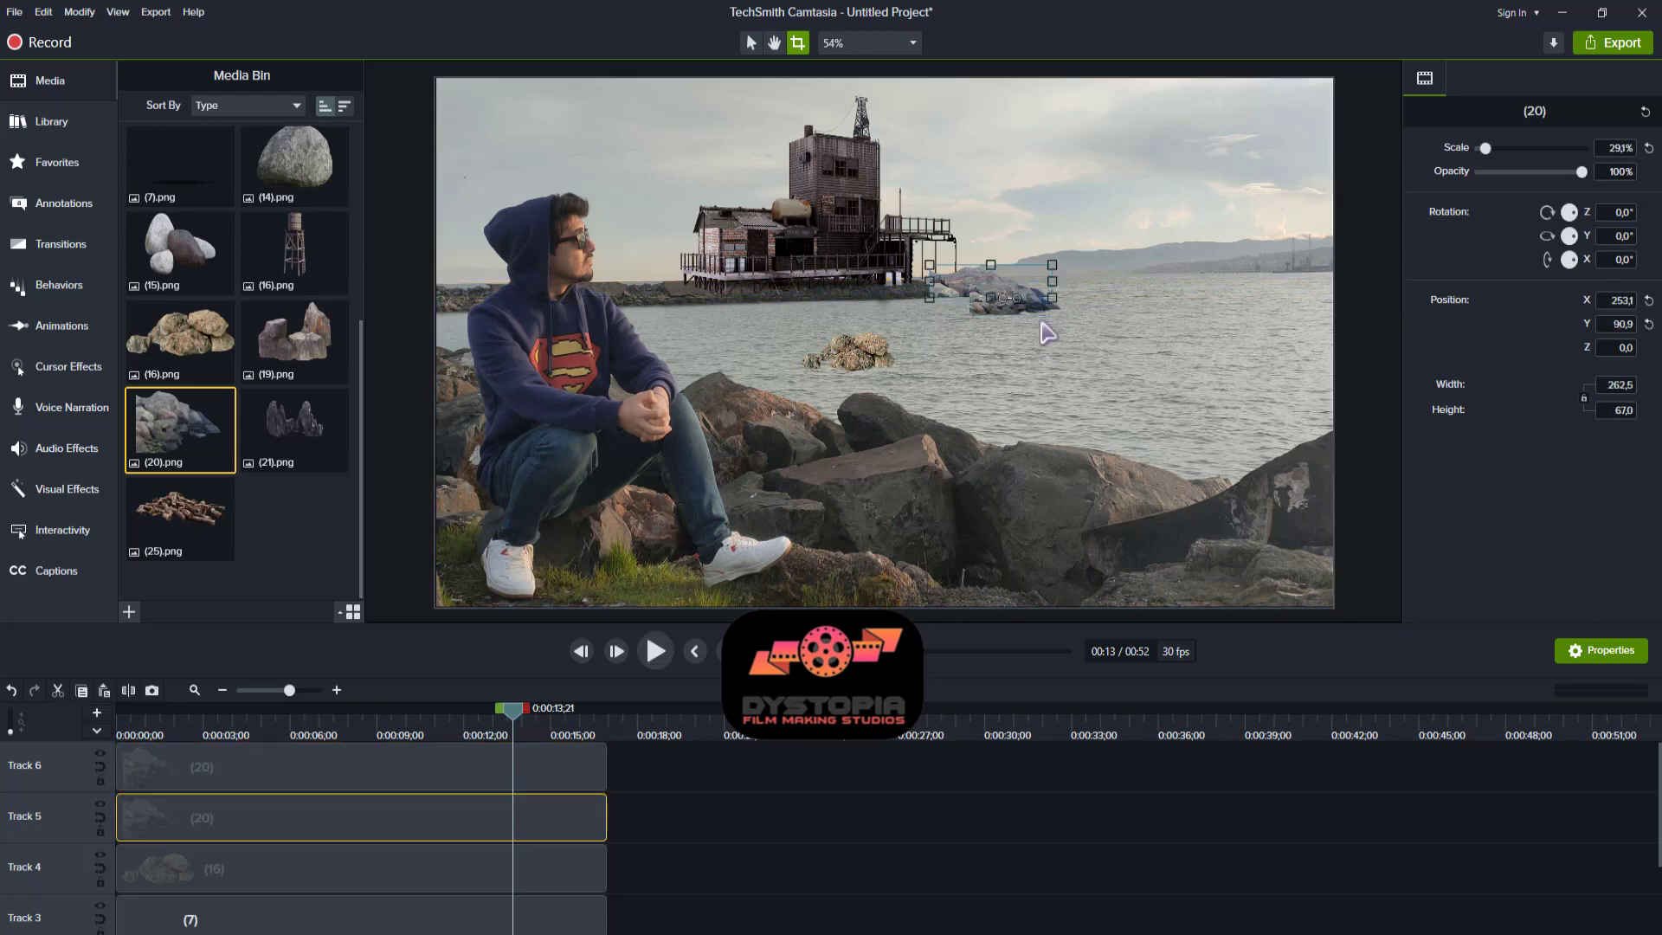
{"action": "left_click", "coordinate": [1029, 301]}
{"action": "left_click_drag", "start_coordinate": [1017, 291], "coordinate": [1018, 299]}
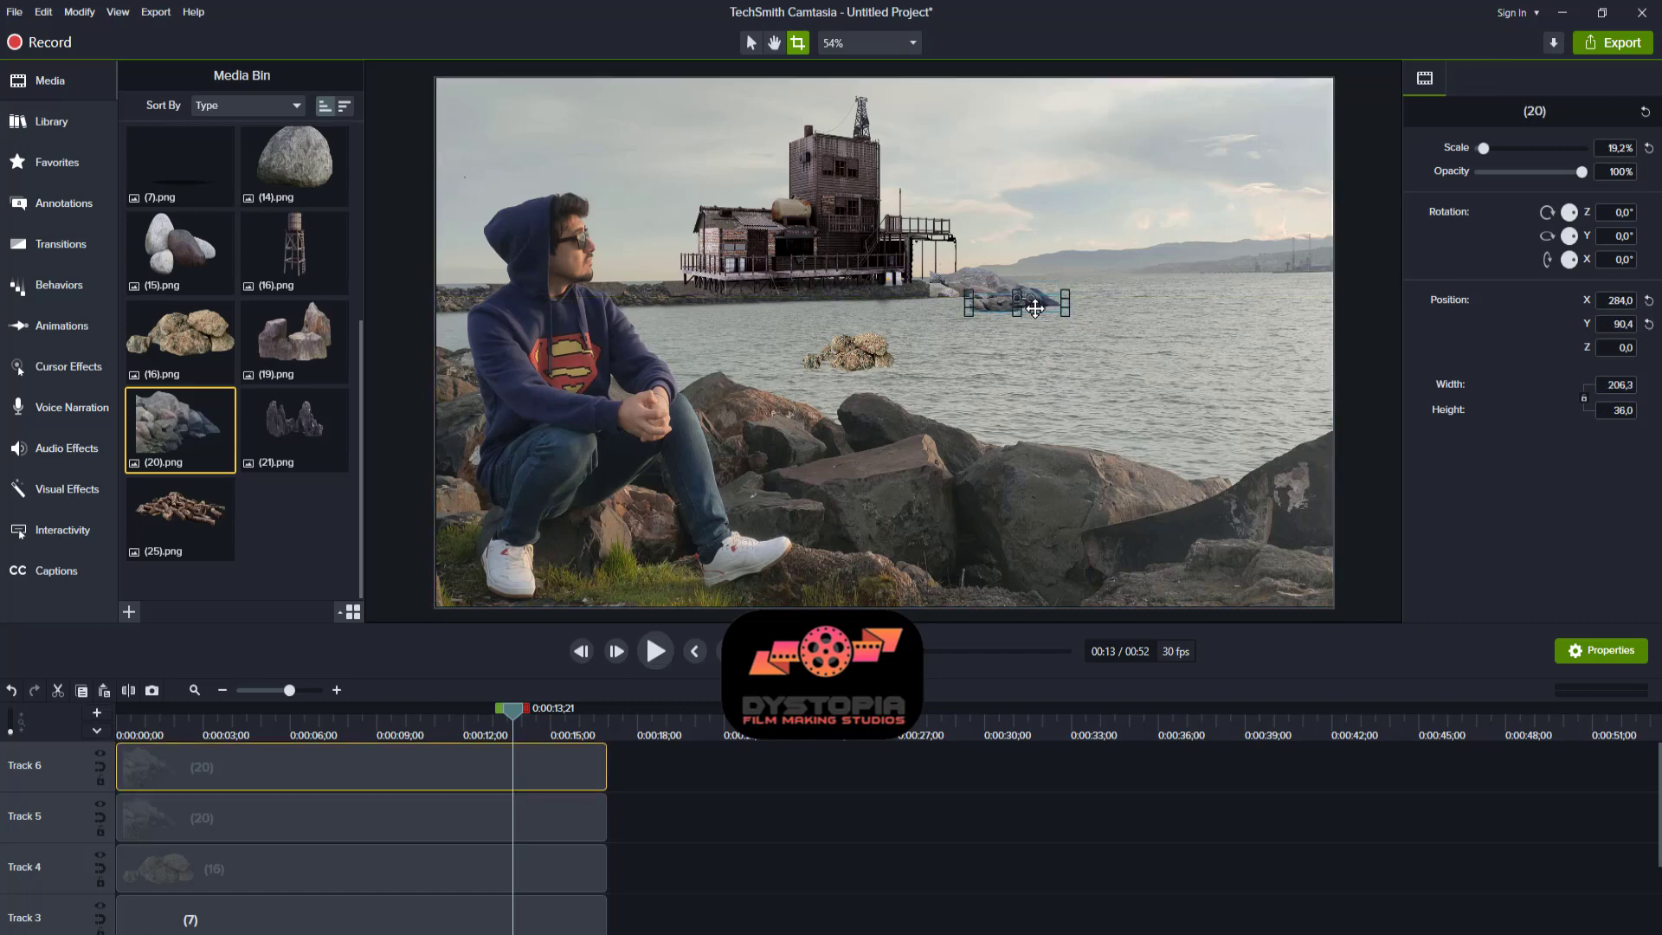
{"action": "left_click", "coordinate": [1043, 244]}
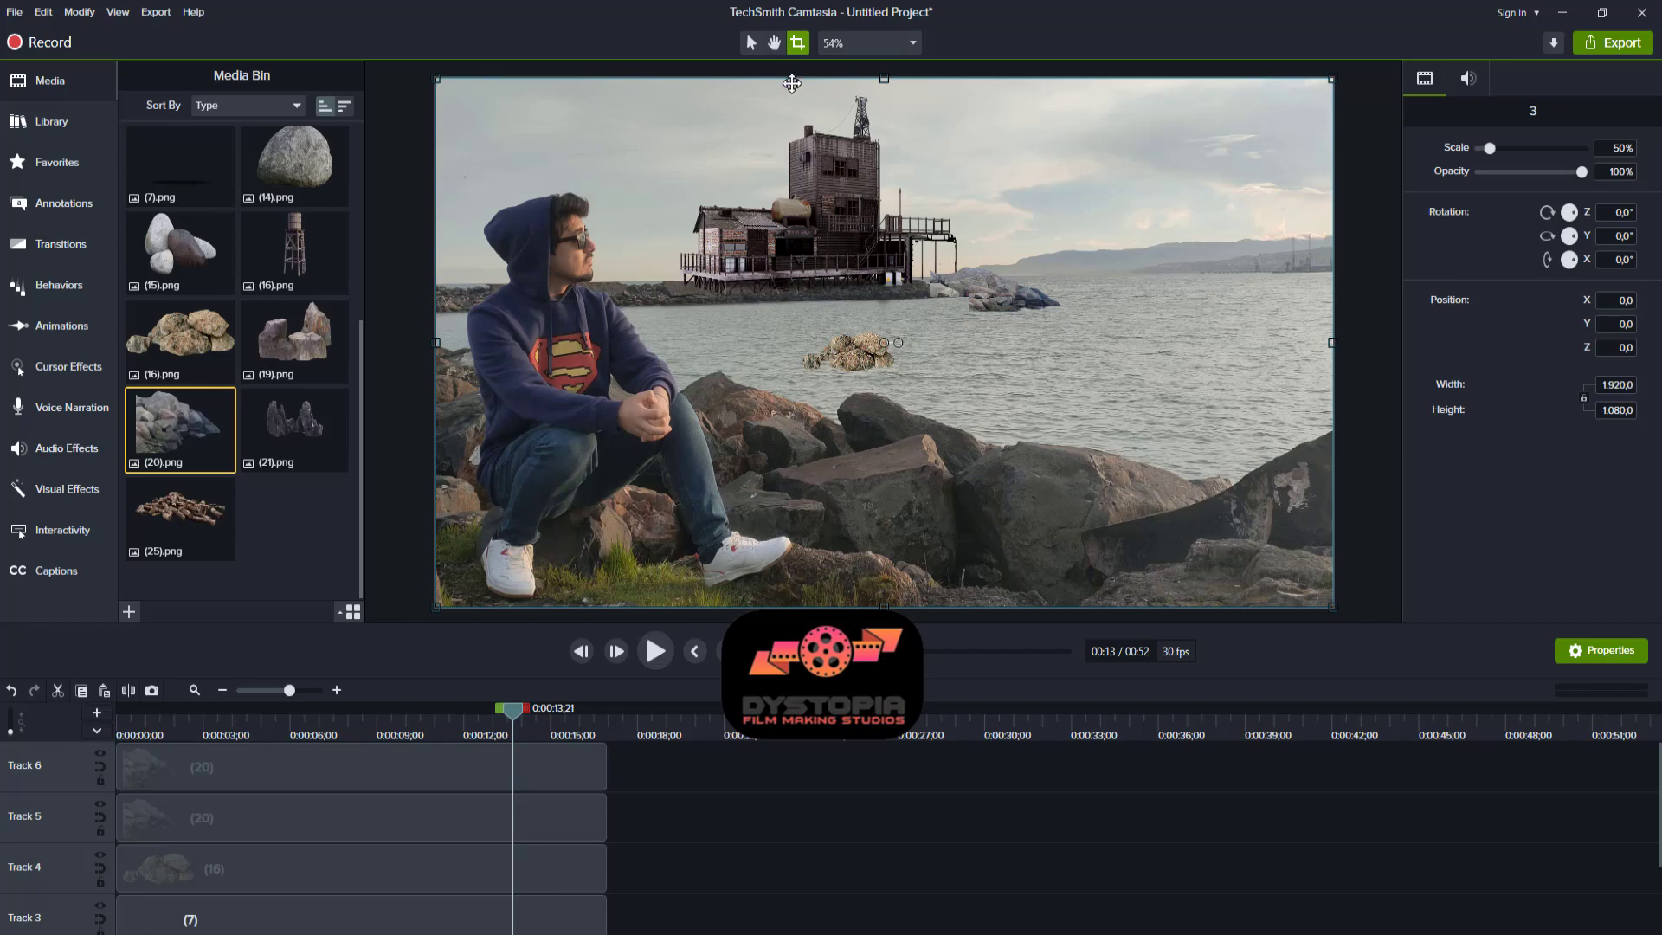
{"action": "left_click", "coordinate": [750, 43]}
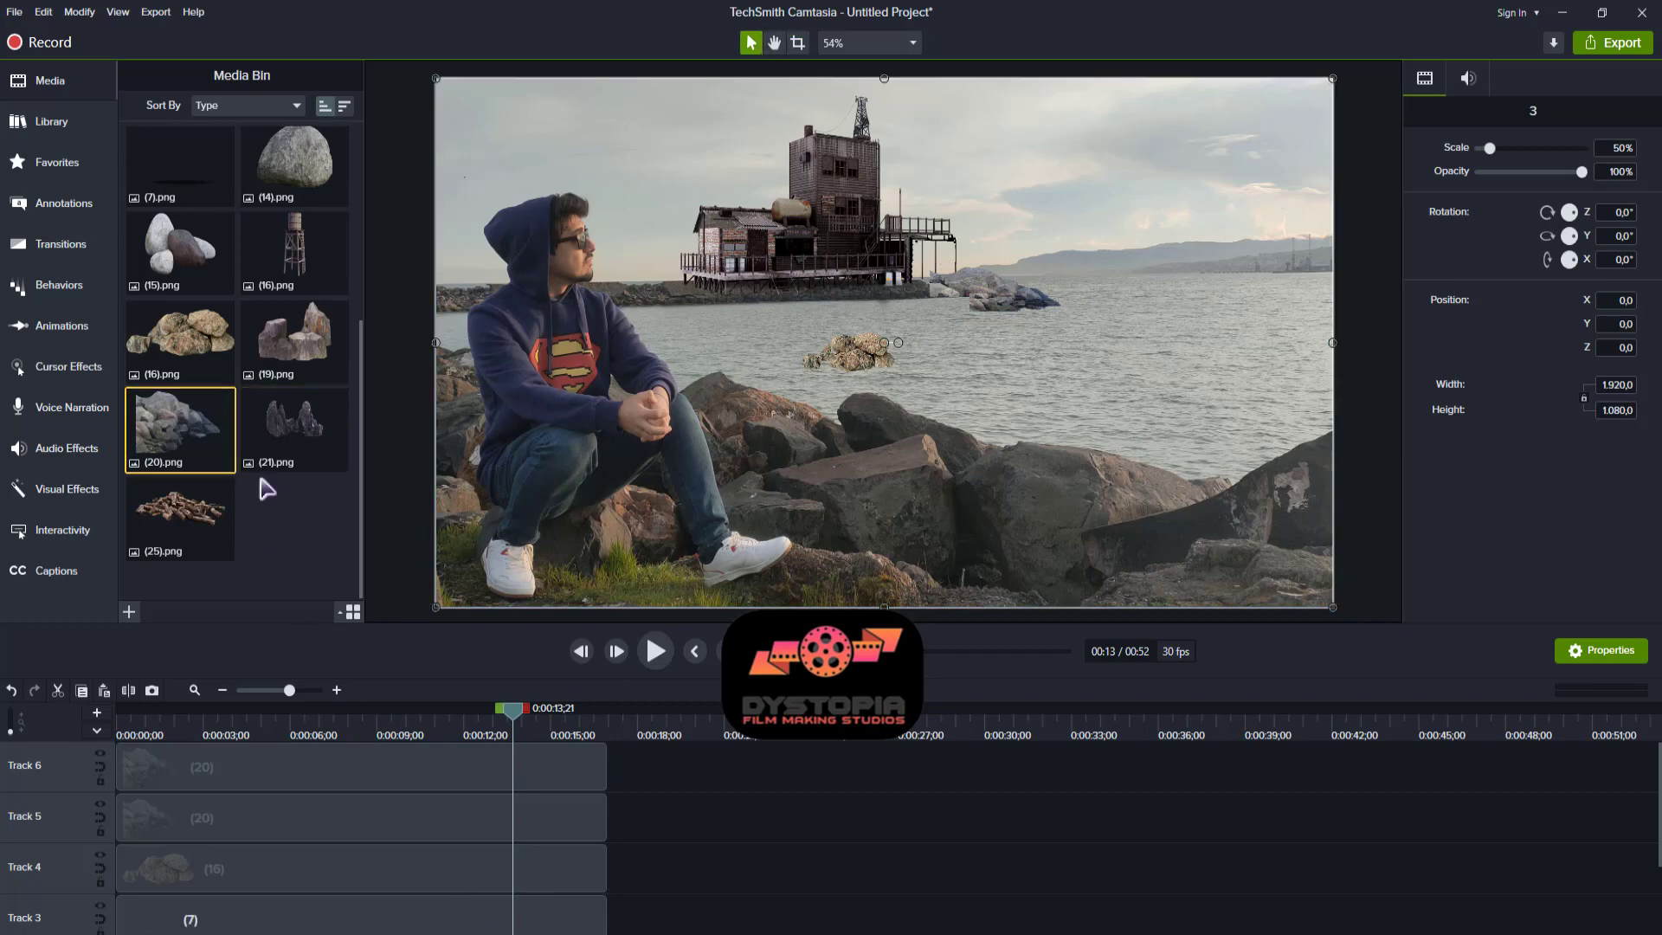
- Add the boulder (14).png to a new Track 7 over the full clip length and shrink it to about 6.8% on the rock pile
{"action": "left_click_drag", "start_coordinate": [294, 164], "coordinate": [762, 766]}
{"action": "left_click_drag", "start_coordinate": [400, 662], "coordinate": [147, 766]}
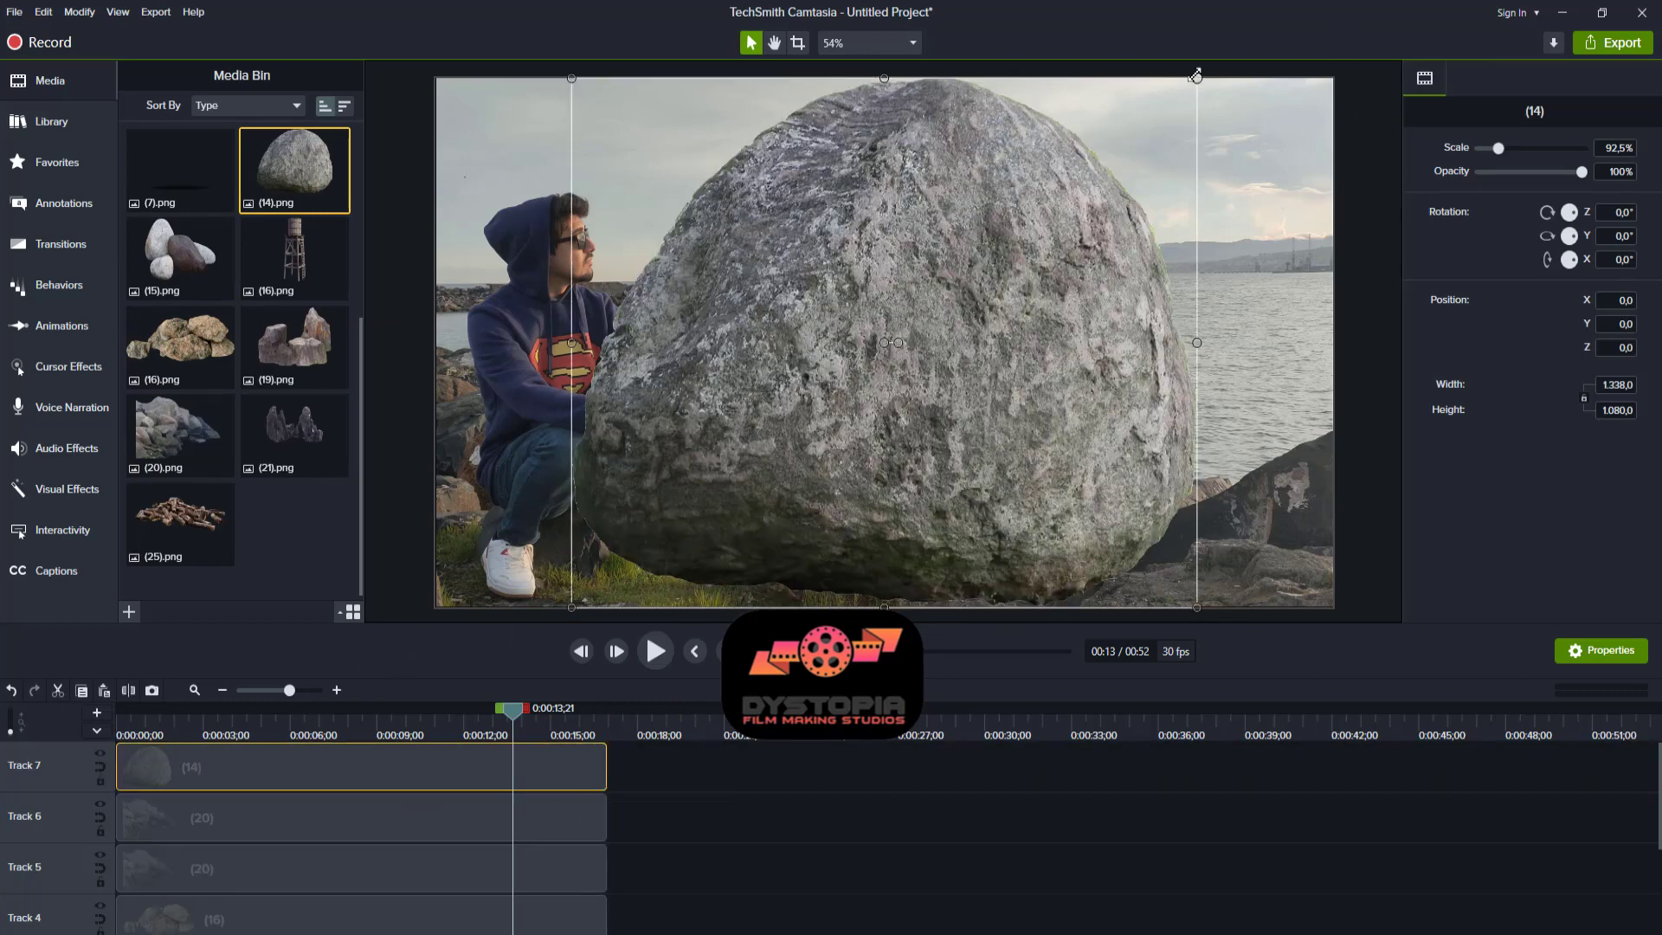
{"action": "left_click_drag", "start_coordinate": [1195, 76], "coordinate": [408, 542]}
{"action": "left_click_drag", "start_coordinate": [592, 573], "coordinate": [979, 299]}
- Crop the boulder to about 97.7 by 53.5 near X 179.3, Y 91.9 and rotate it to about -16.5° around Z
{"action": "left_click", "coordinate": [979, 322]}
{"action": "key", "text": "Caps_Lock"}
{"action": "left_click", "coordinate": [1014, 320]}
{"action": "left_click", "coordinate": [980, 319]}
{"action": "left_click", "coordinate": [996, 367]}
{"action": "left_click", "coordinate": [979, 299]}
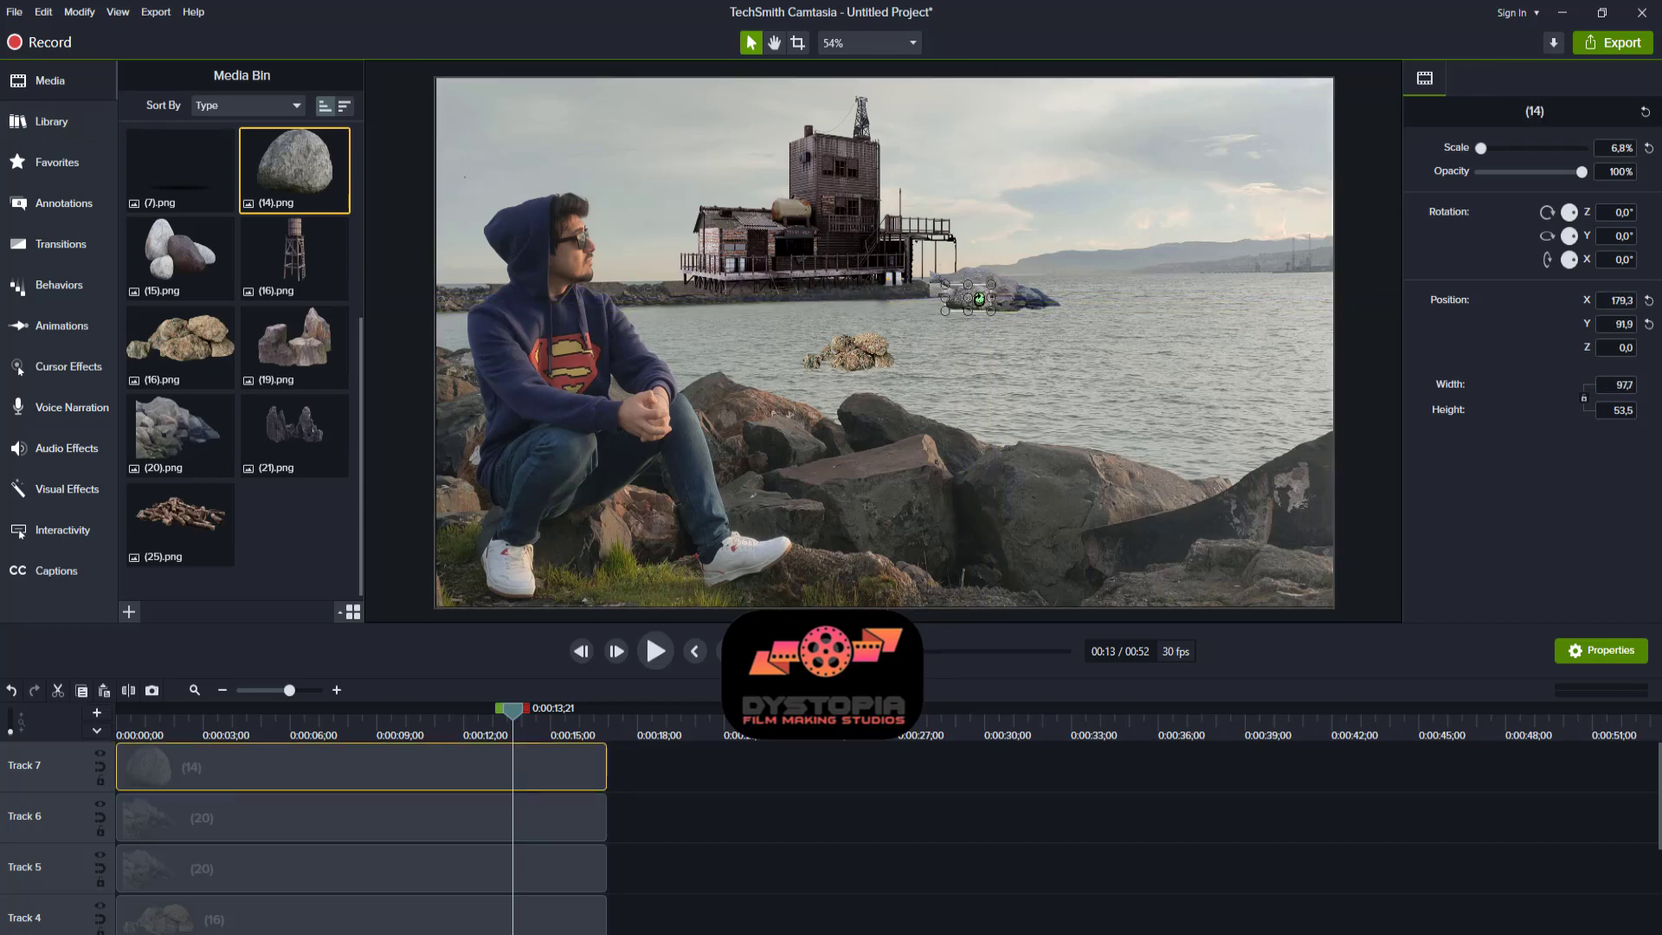
{"action": "left_click", "coordinate": [1024, 329]}
{"action": "left_click", "coordinate": [978, 300]}
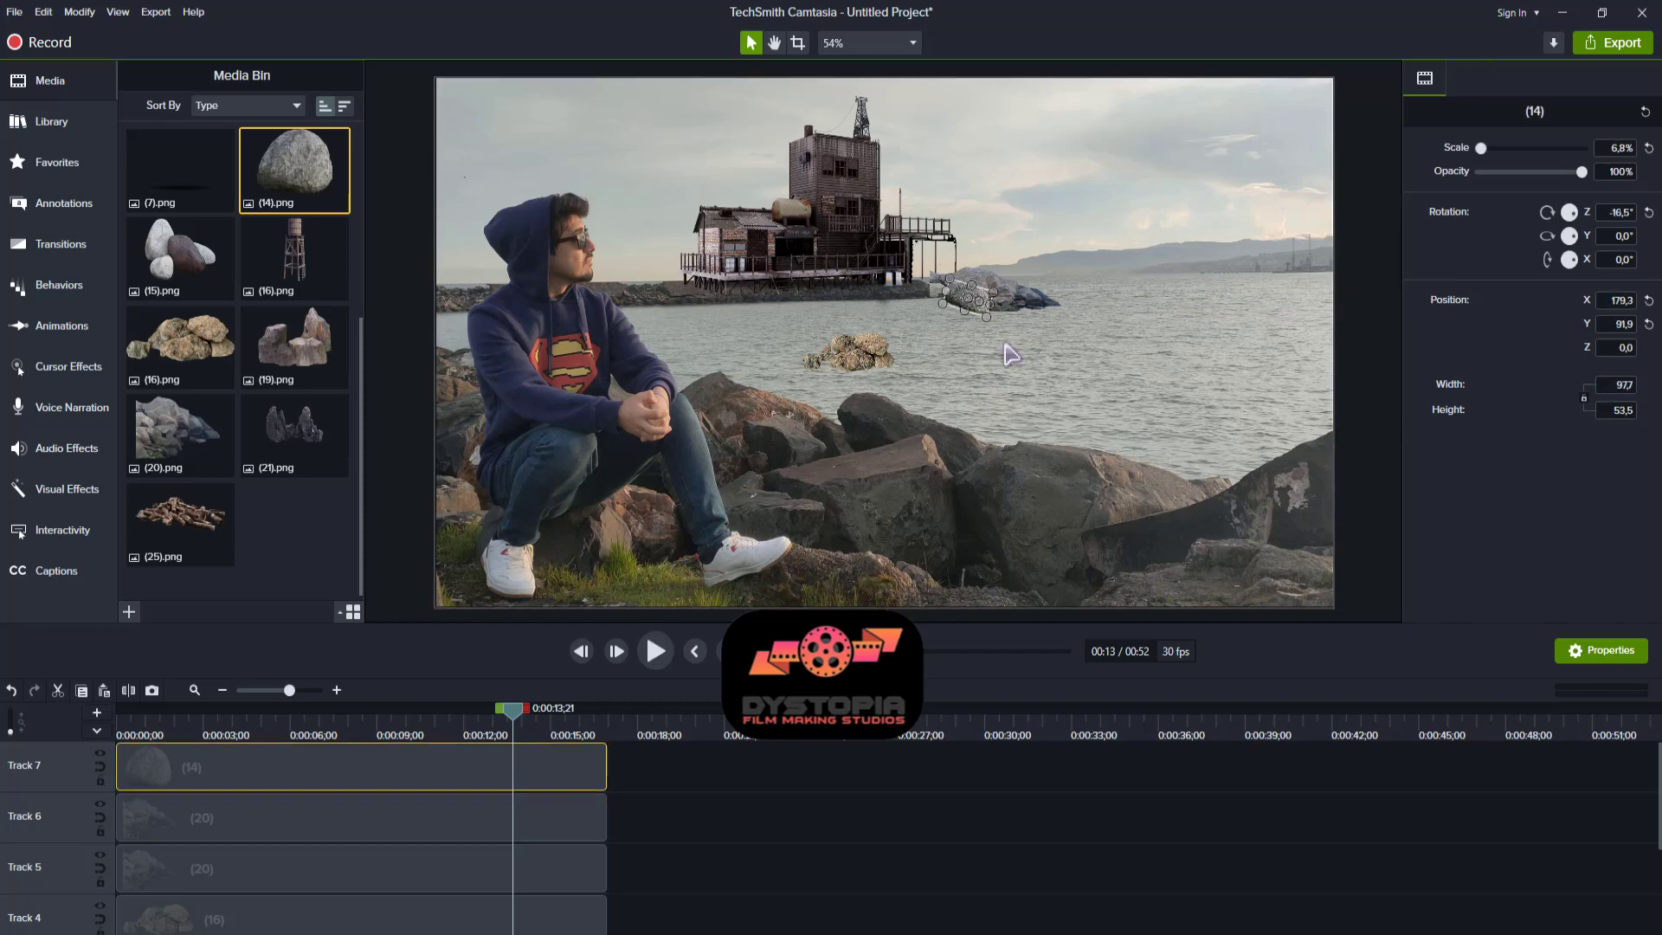
{"action": "left_click_drag", "start_coordinate": [979, 299], "coordinate": [976, 298]}
{"action": "left_click", "coordinate": [1199, 387]}
- Shrink the yellowish rock (16) to about 5.1% and place it at the rock pile's outer end, about X 293.9, Y 97.4
{"action": "scroll", "coordinate": [1202, 386], "scroll_direction": "up", "scroll_amount": 1}
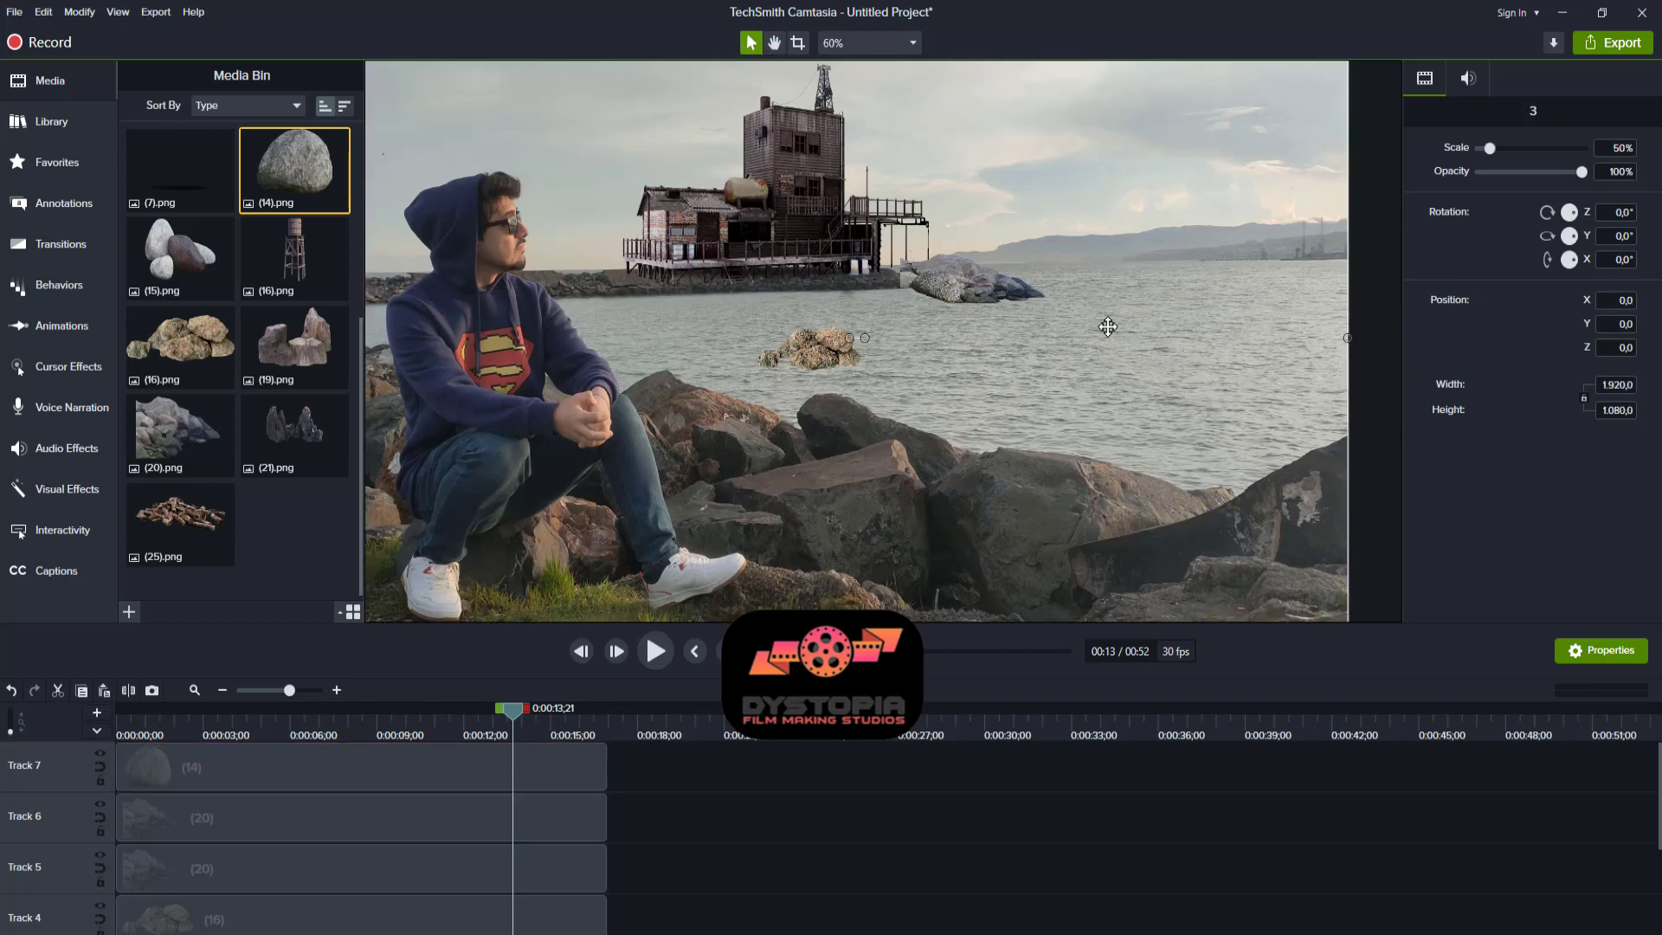
{"action": "scroll", "coordinate": [1365, 507], "scroll_direction": "down", "scroll_amount": 1}
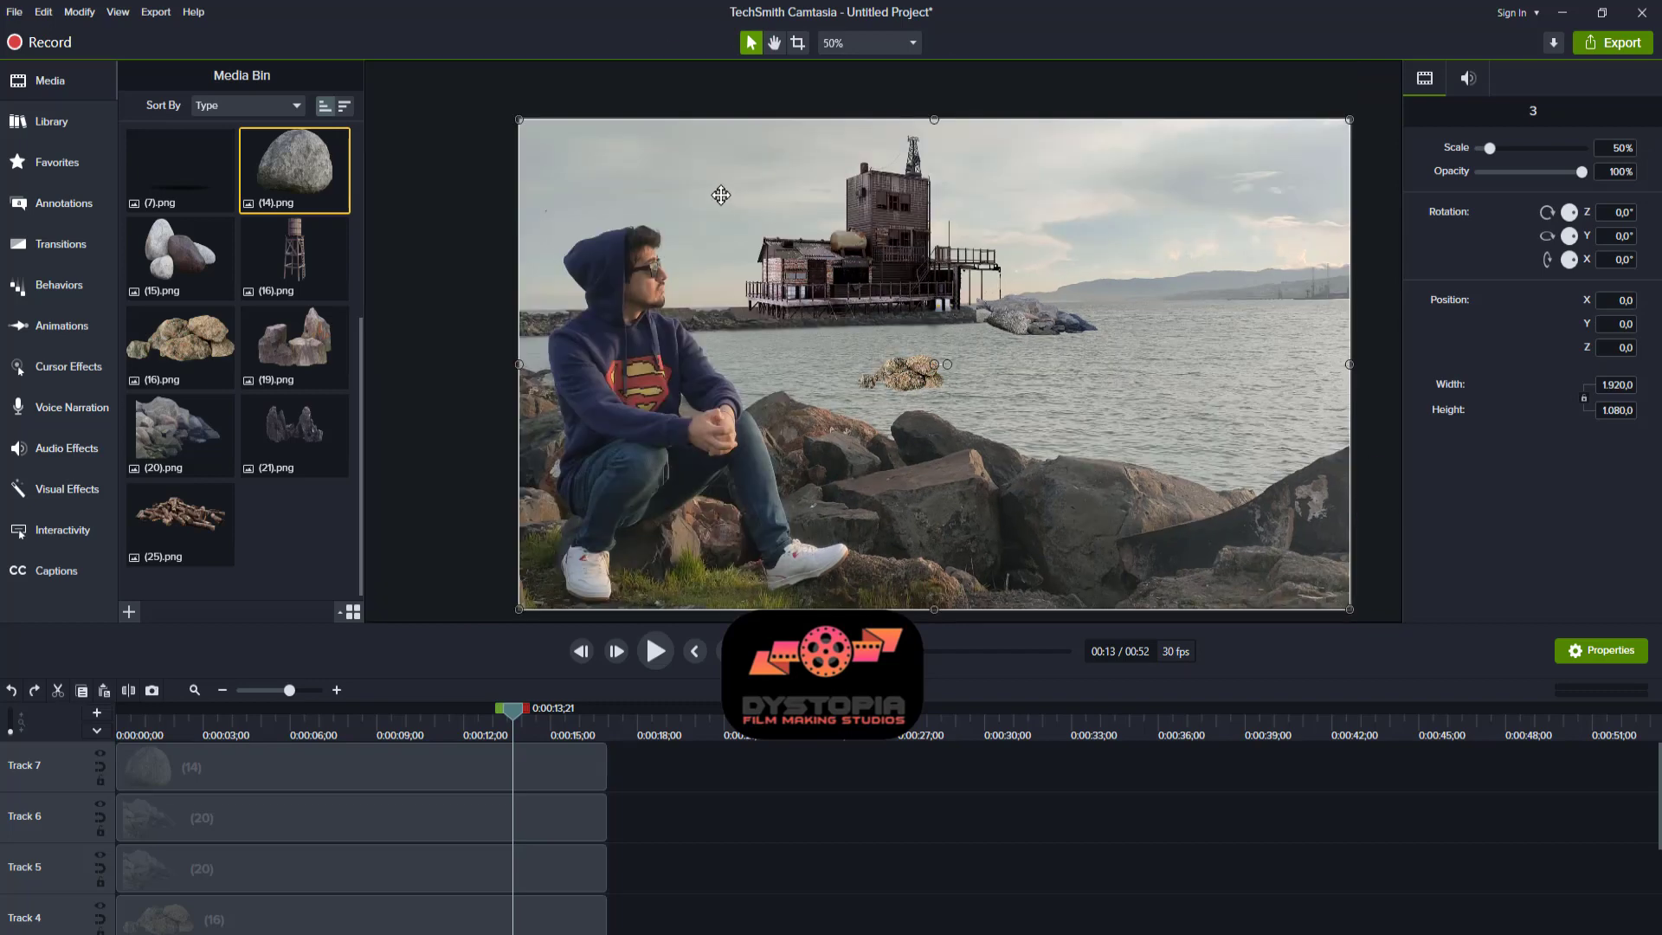
{"action": "left_click", "coordinate": [775, 45]}
{"action": "left_click_drag", "start_coordinate": [1030, 350], "coordinate": [988, 343]}
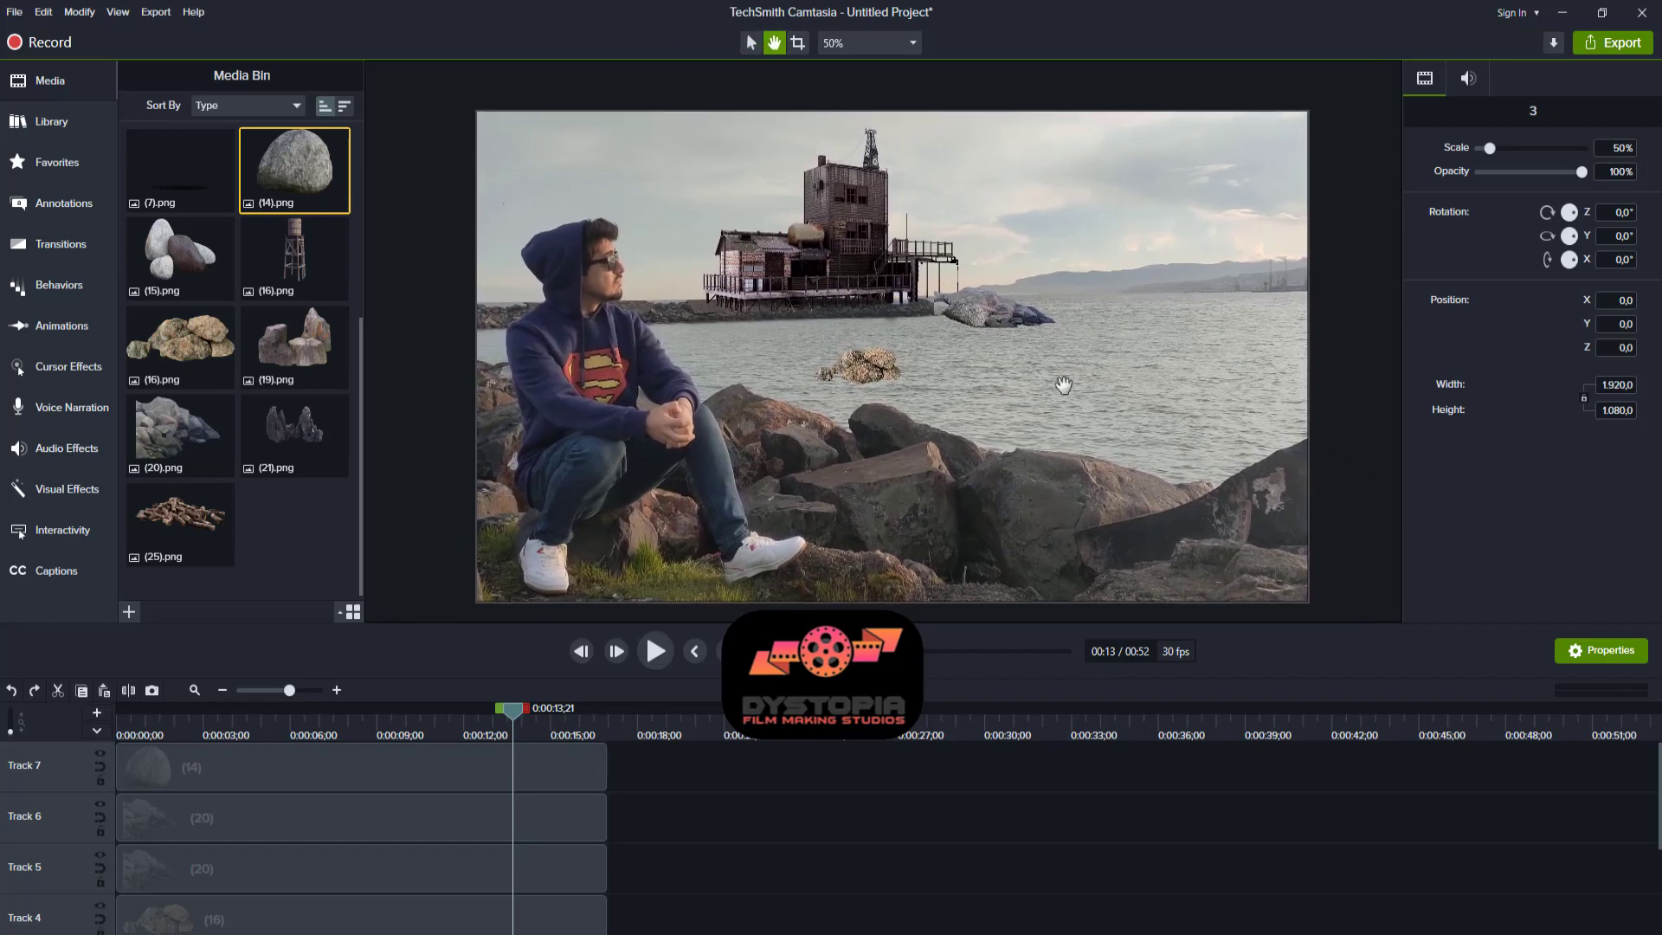
{"action": "left_click", "coordinate": [751, 42]}
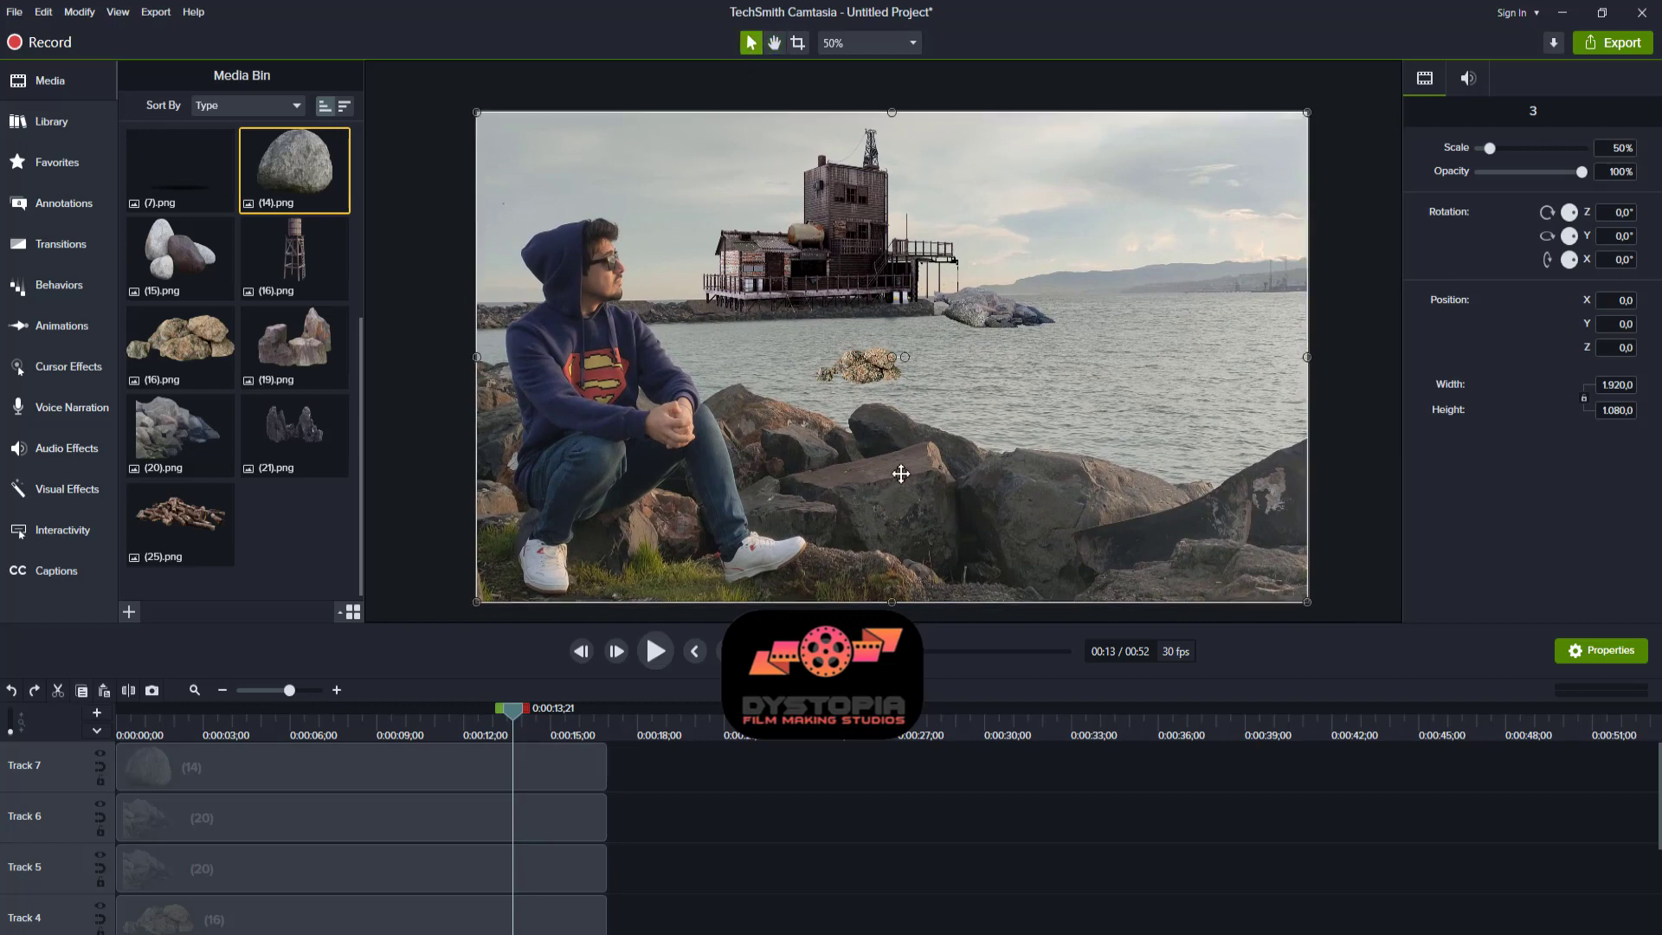
{"action": "left_click_drag", "start_coordinate": [863, 374], "coordinate": [1024, 319]}
{"action": "left_click", "coordinate": [1062, 440]}
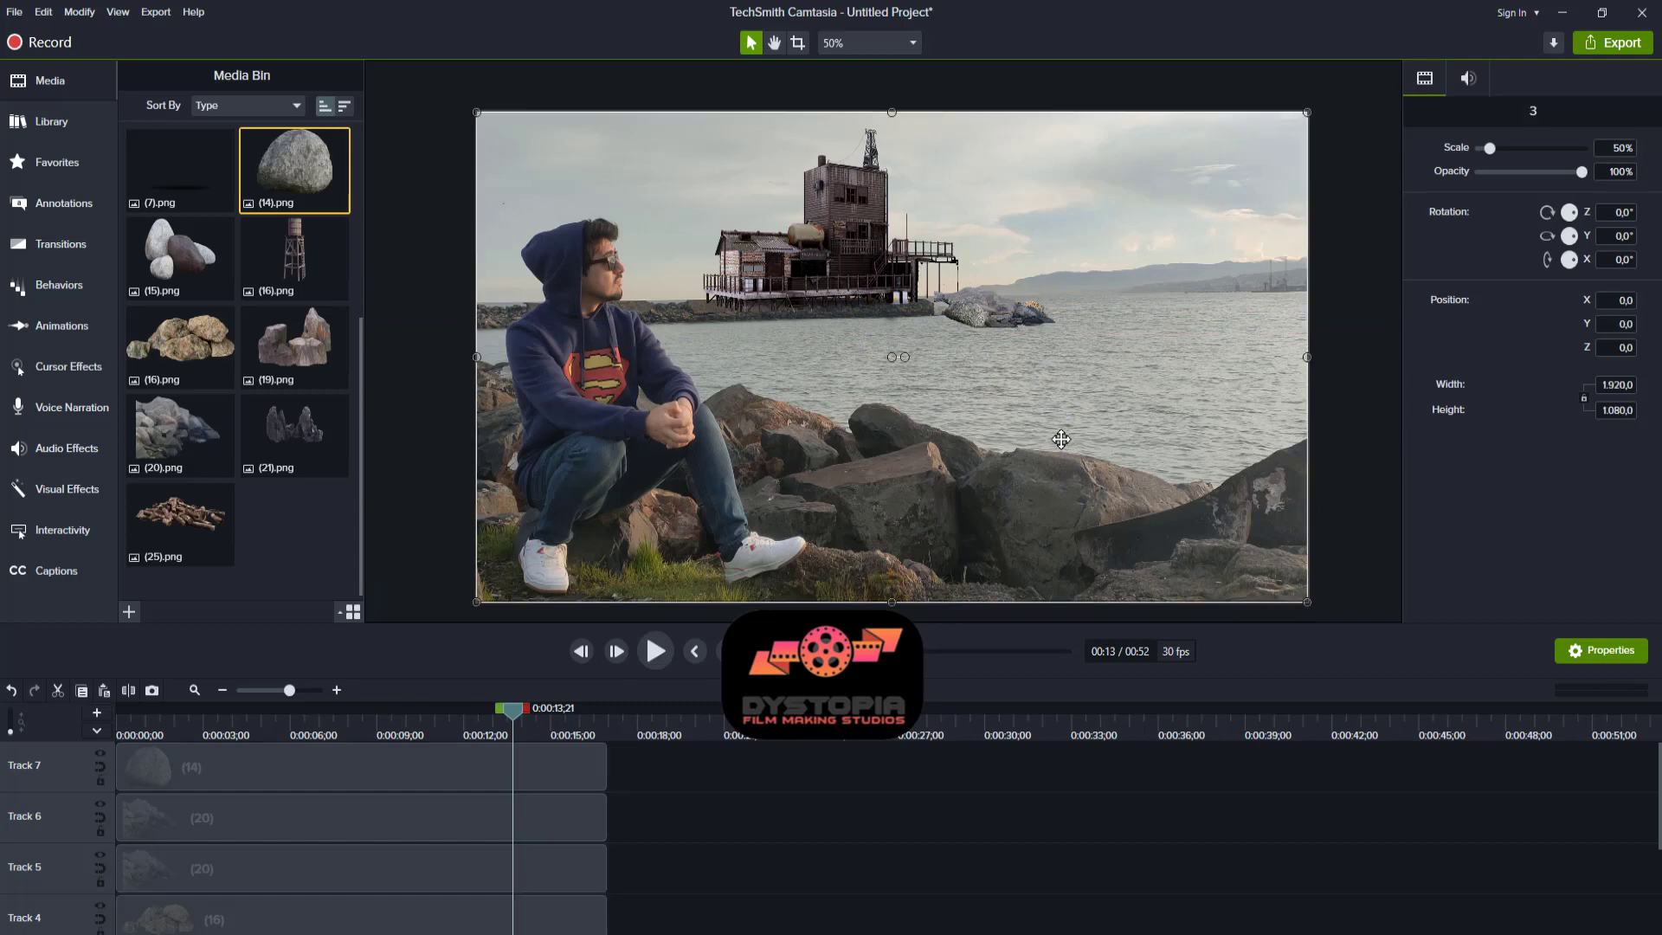
{"action": "left_click", "coordinate": [278, 867]}
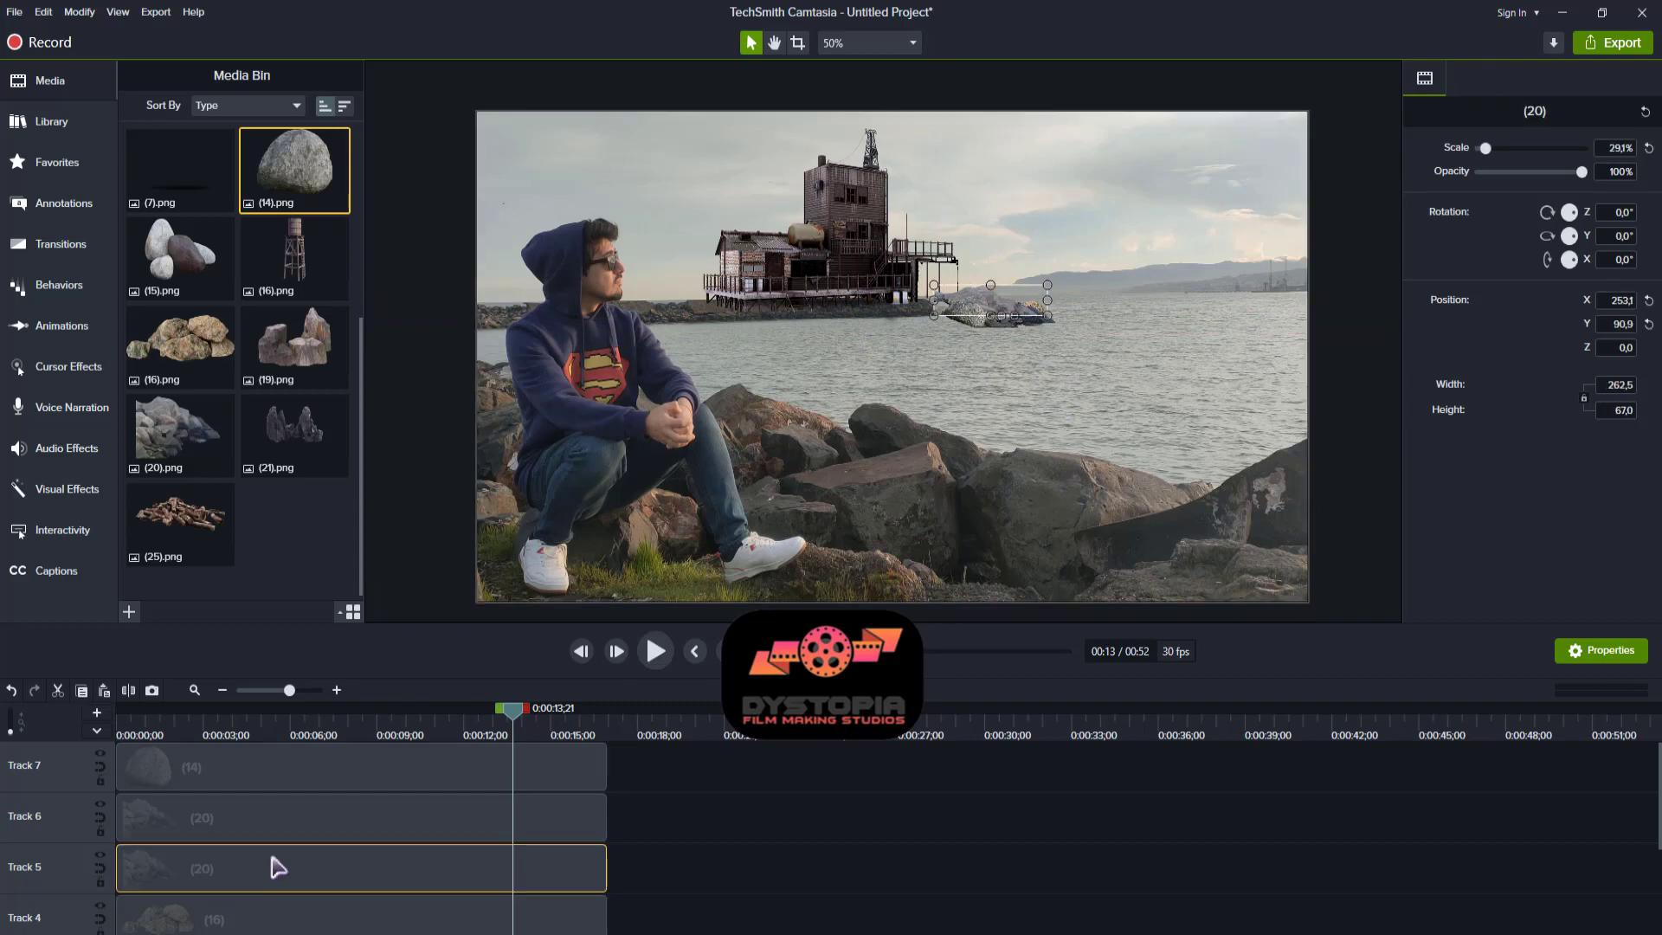
{"action": "left_click", "coordinate": [278, 909]}
{"action": "right_click", "coordinate": [278, 909]}
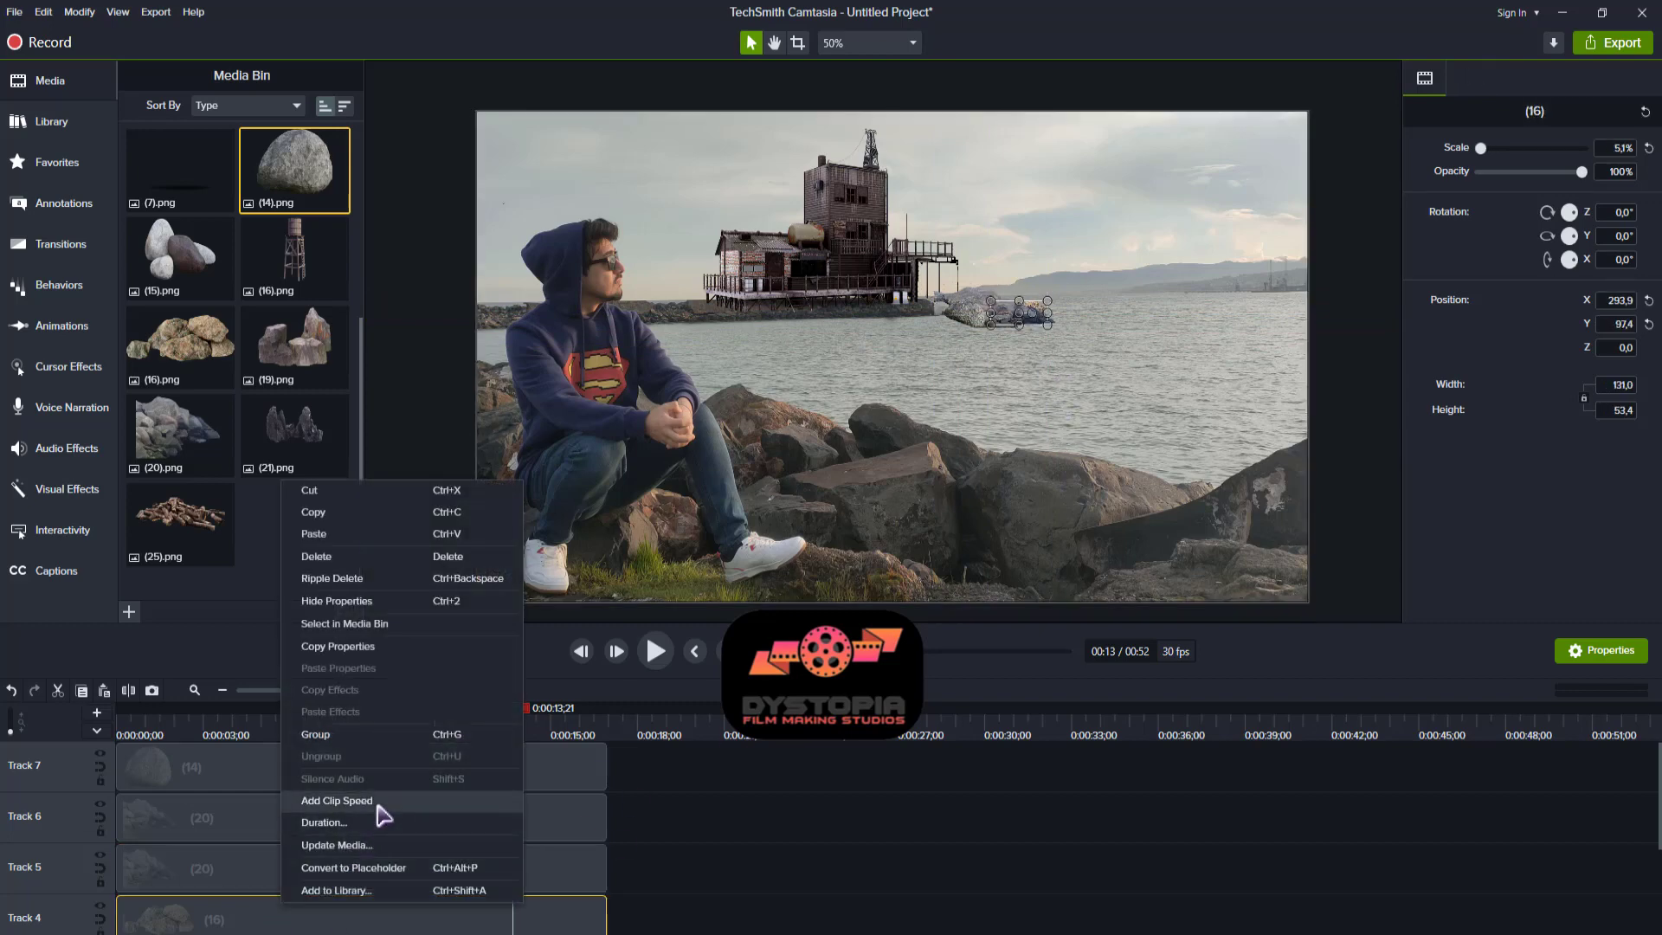
{"action": "left_click", "coordinate": [290, 925]}
{"action": "right_click", "coordinate": [1039, 304]}
{"action": "left_click", "coordinate": [1049, 282]}
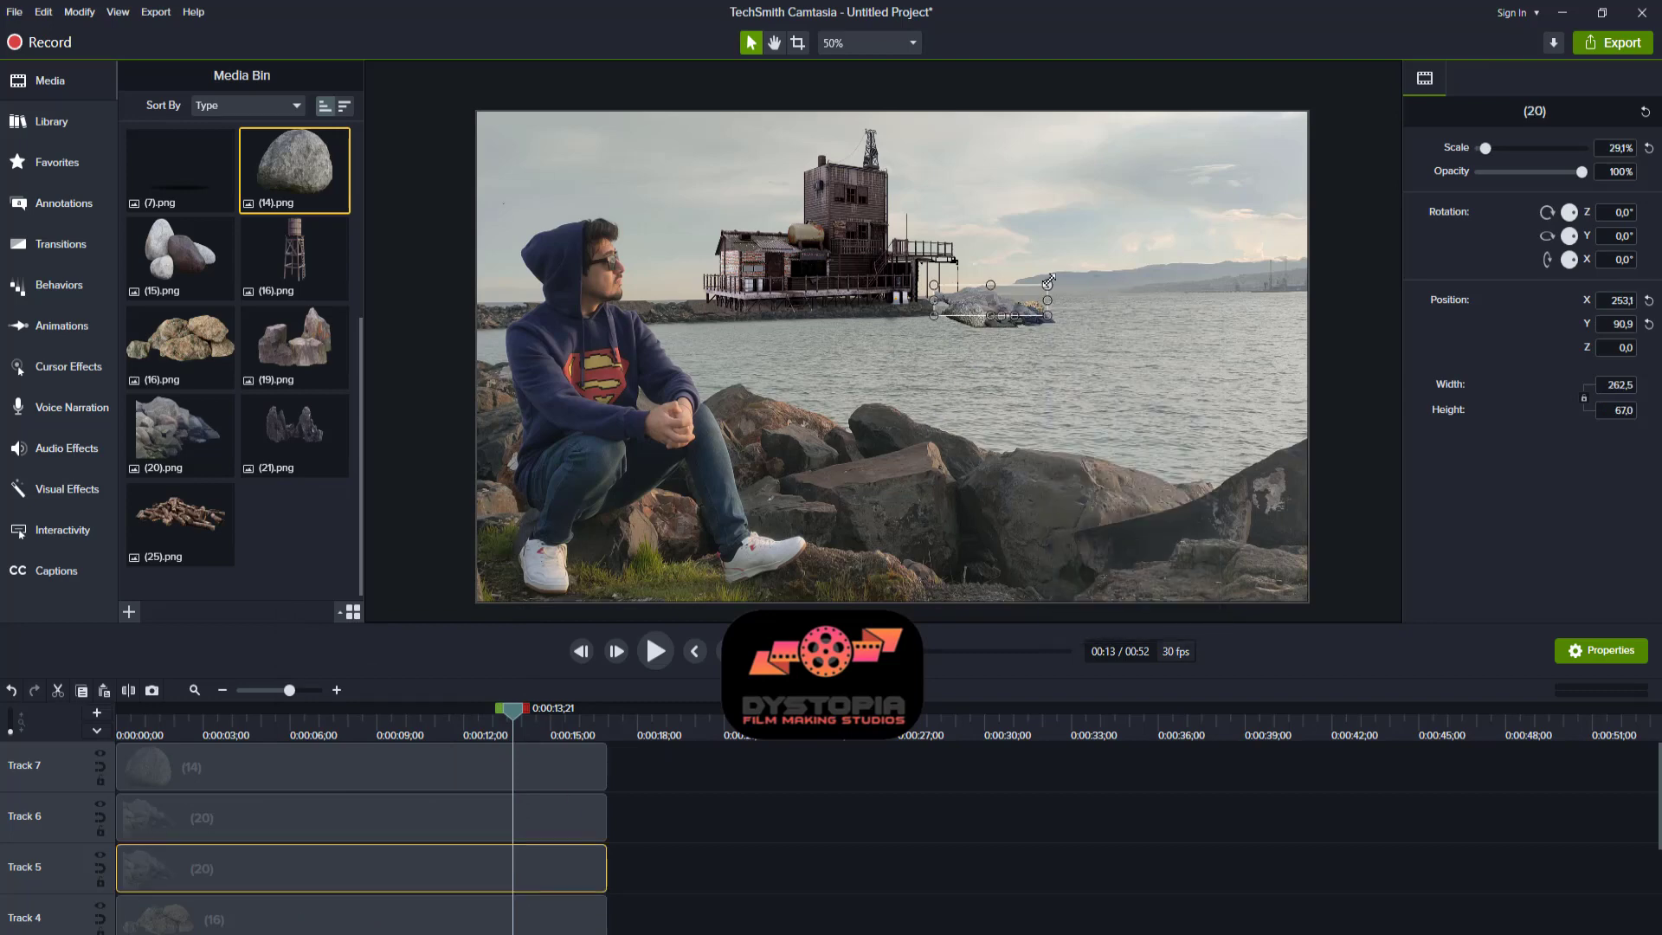
- Shift the rock clip (16) on Track 4 to start at about 8 seconds and isolate it at about 21 seconds
{"action": "left_click", "coordinate": [774, 42]}
{"action": "scroll", "coordinate": [1113, 297], "scroll_direction": "up", "scroll_amount": 5}
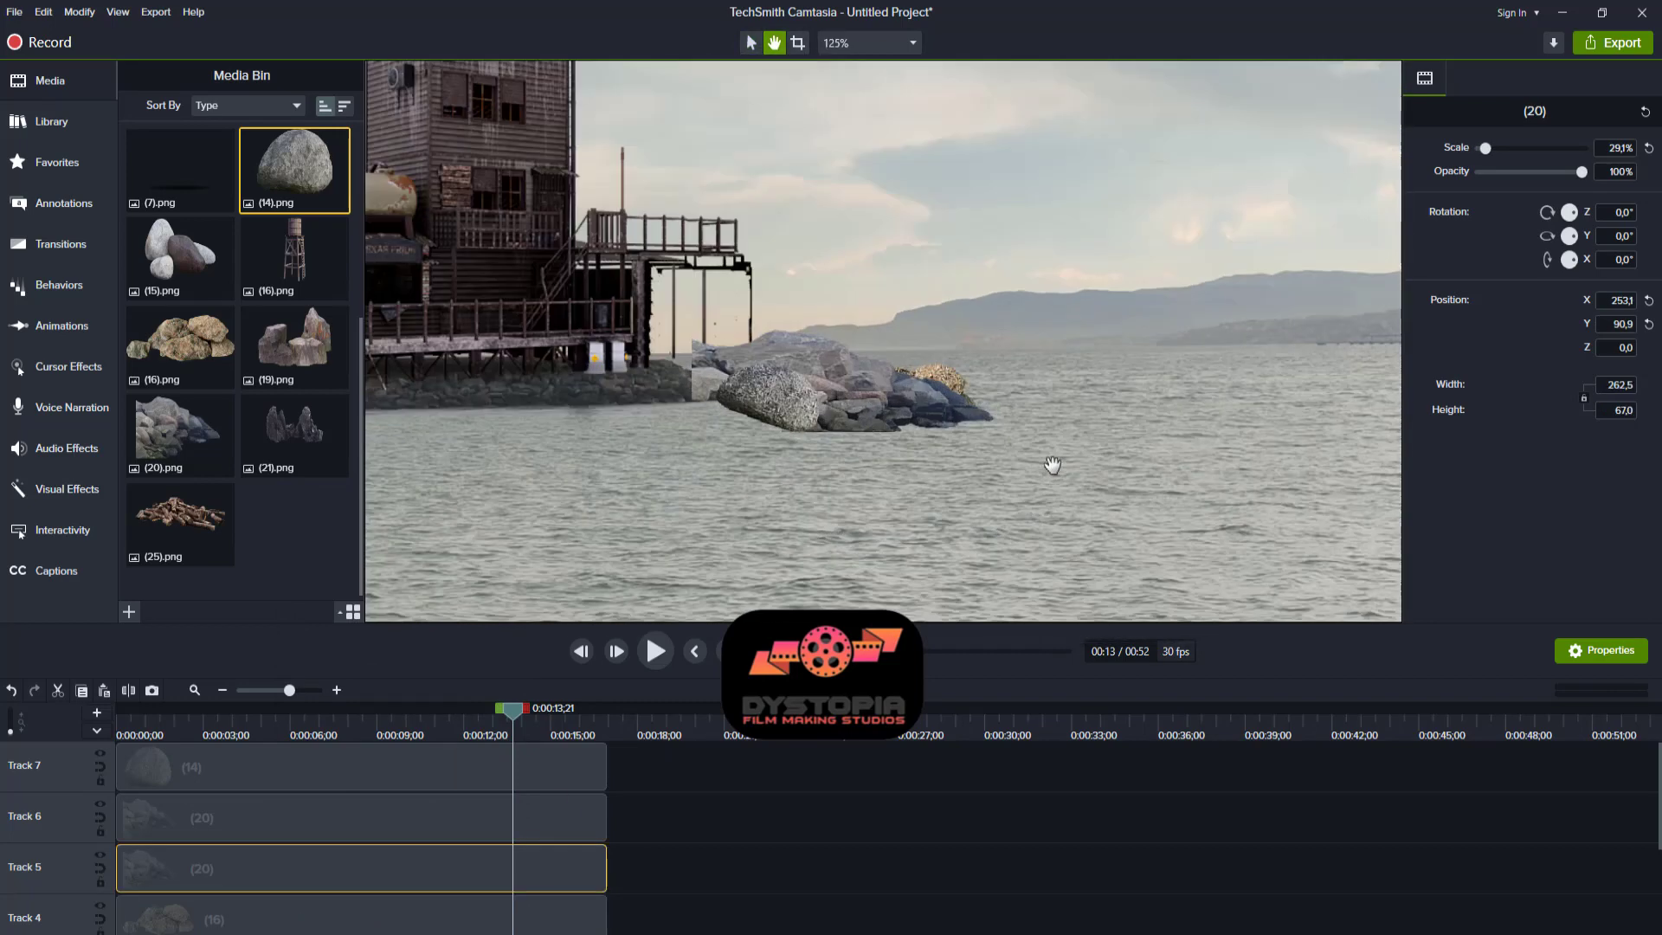
{"action": "left_click", "coordinate": [750, 42]}
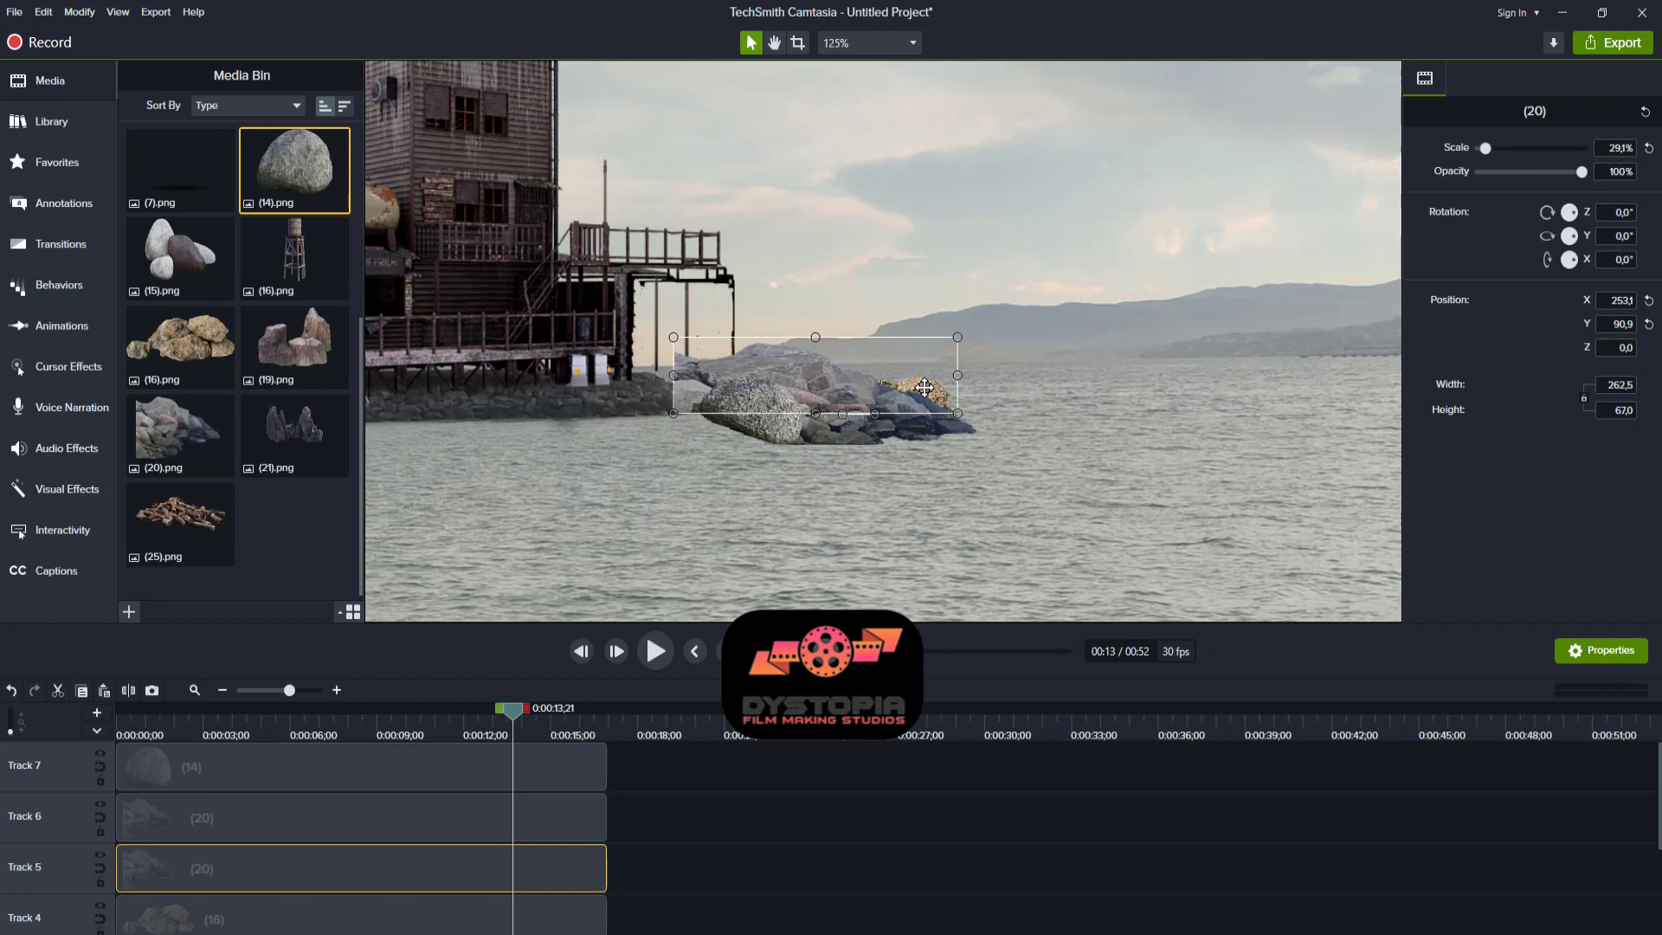
{"action": "left_click", "coordinate": [346, 900]}
{"action": "key", "text": "Home"}
{"action": "left_click_drag", "start_coordinate": [545, 912], "coordinate": [821, 905]}
{"action": "left_click", "coordinate": [724, 716]}
- Add a Color LUT effect and a Color Adjustment effect to the rock (16)
{"action": "right_click", "coordinate": [894, 395]}
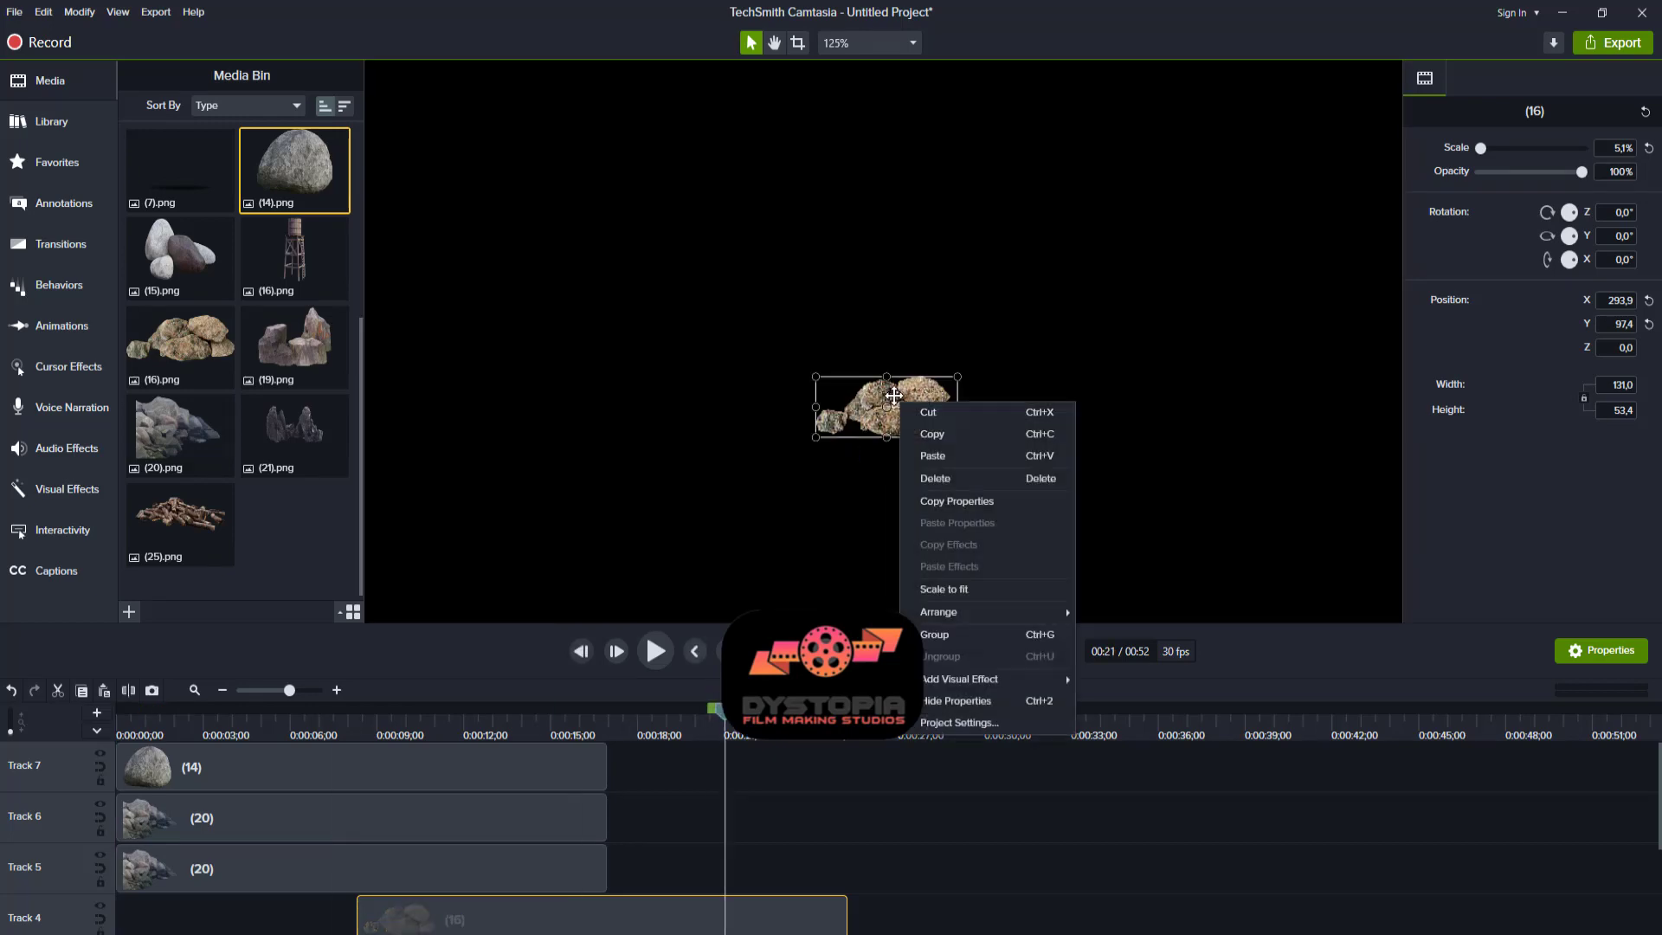
{"action": "mouse_move", "coordinate": [1039, 679]}
{"action": "left_click", "coordinate": [1140, 468]}
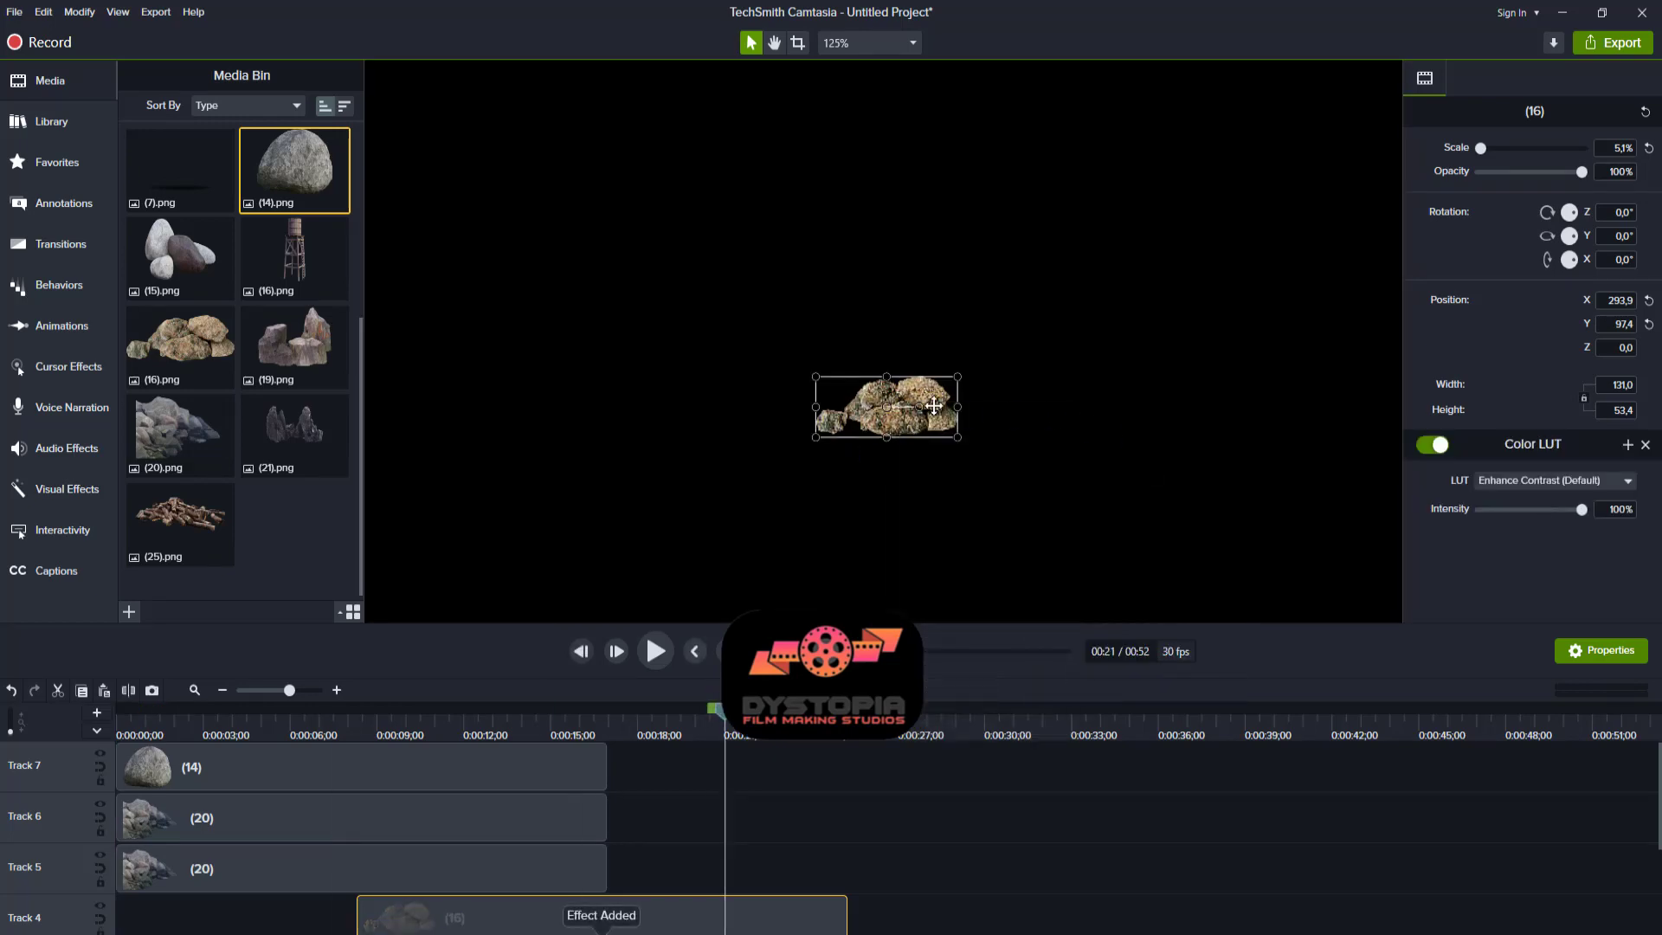
{"action": "right_click", "coordinate": [940, 413]}
{"action": "left_click", "coordinate": [1175, 450]}
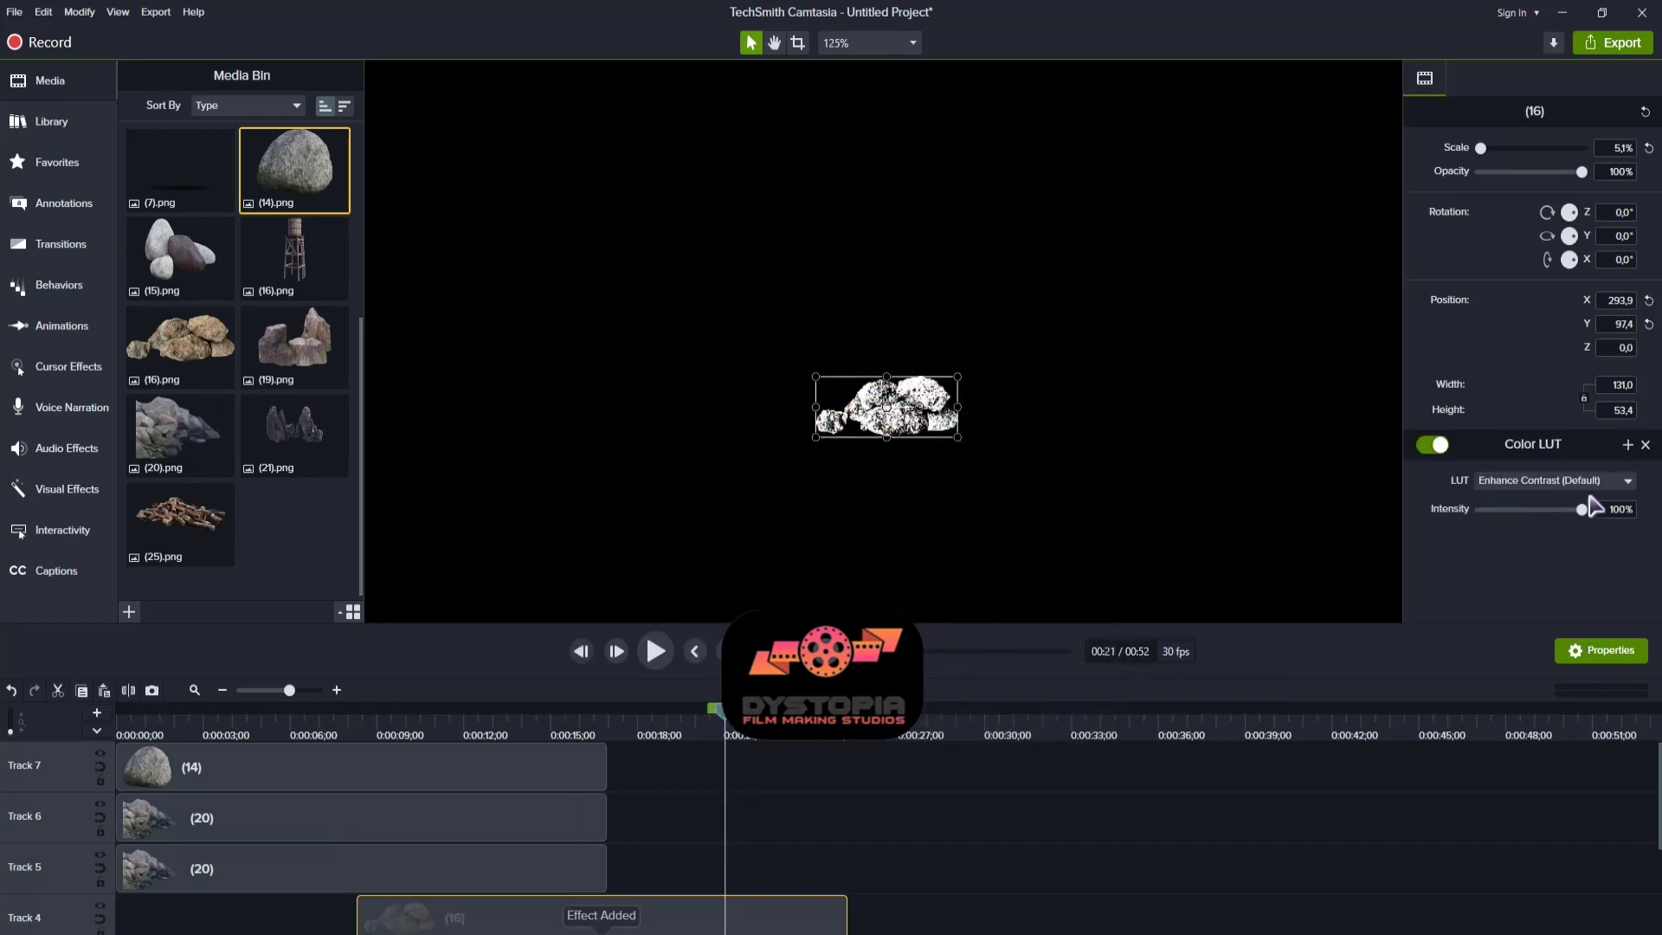
- Remove the Color LUT effect from the rock (16) and move its clip back to the start of Track 4
{"action": "left_click", "coordinate": [1646, 444]}
{"action": "left_click_drag", "start_coordinate": [584, 917], "coordinate": [342, 920]}
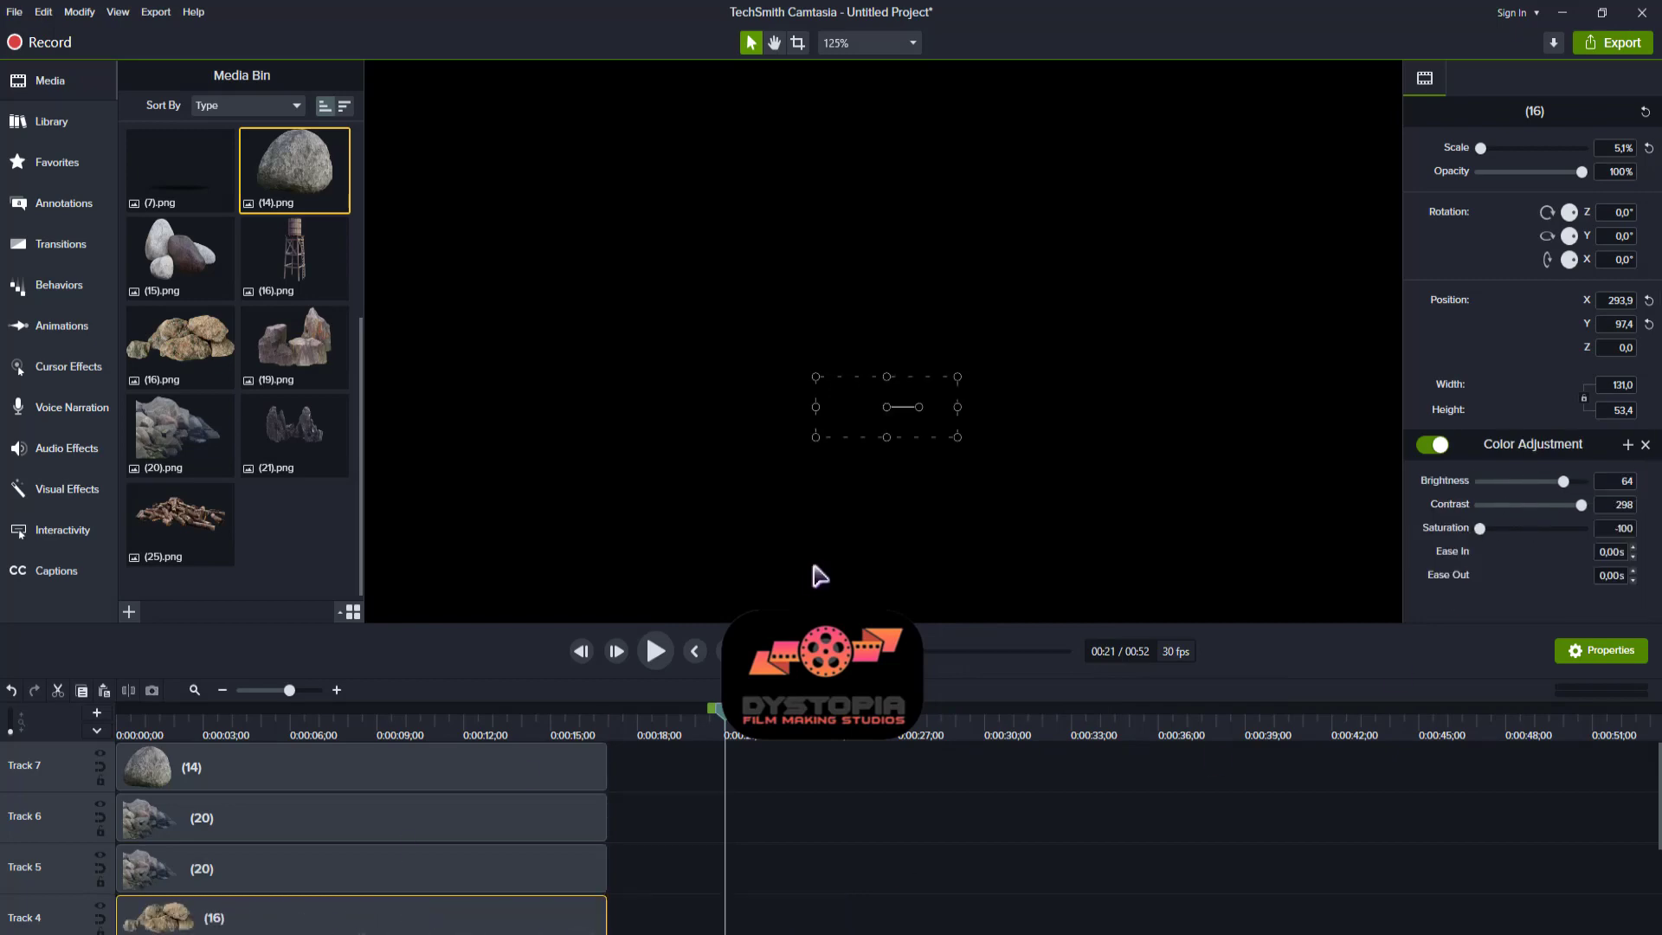
{"action": "left_click", "coordinate": [534, 709]}
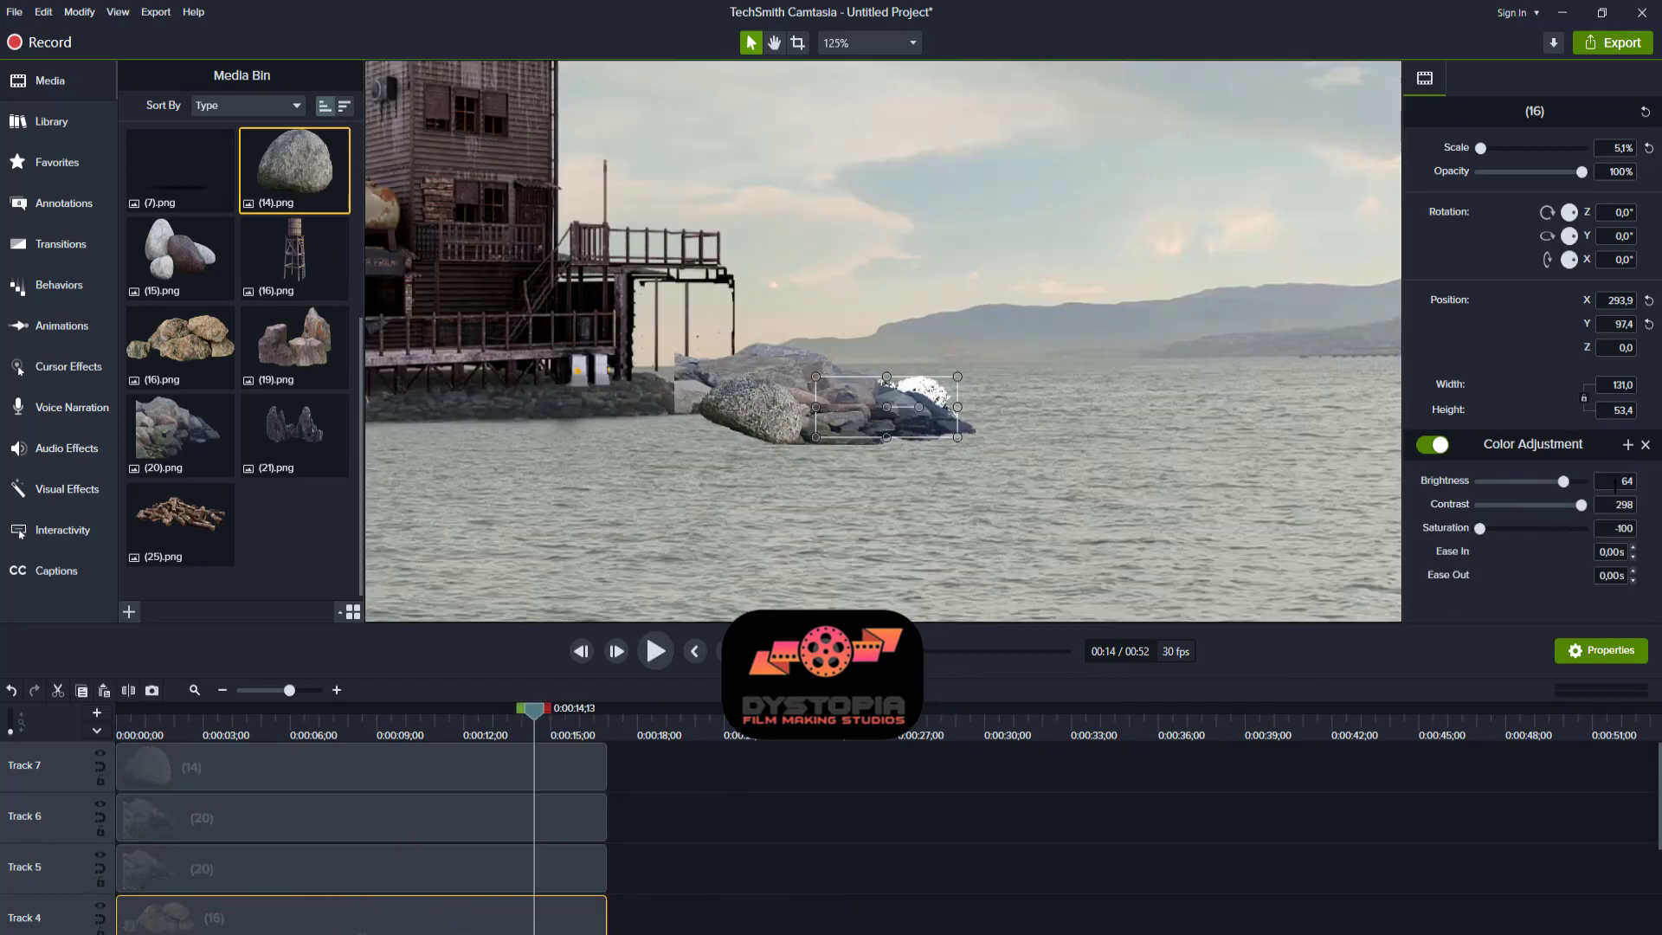
- Set the Color Adjustment of the rock (16) to brightness 0, contrast about -2 and saturation about -49
{"action": "left_click", "coordinate": [1617, 504]}
{"action": "type", "text": "0"}
{"action": "left_click", "coordinate": [1620, 528]}
{"action": "type", "text": "0"}
{"action": "left_click", "coordinate": [1094, 443]}
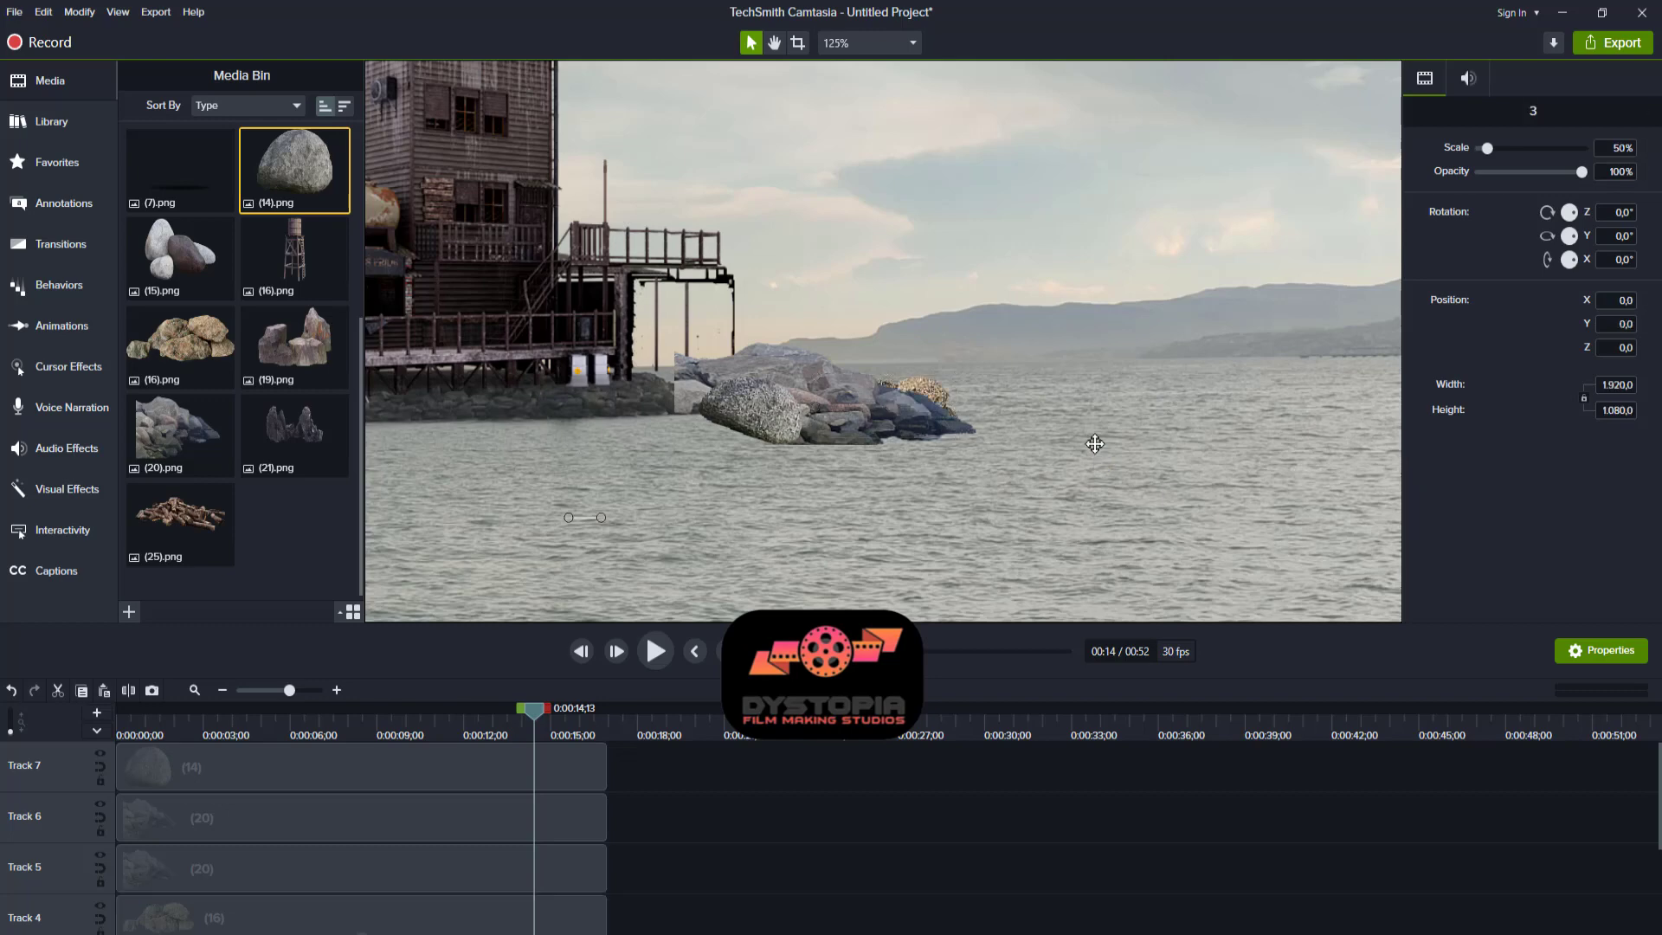
{"action": "left_click", "coordinate": [928, 395]}
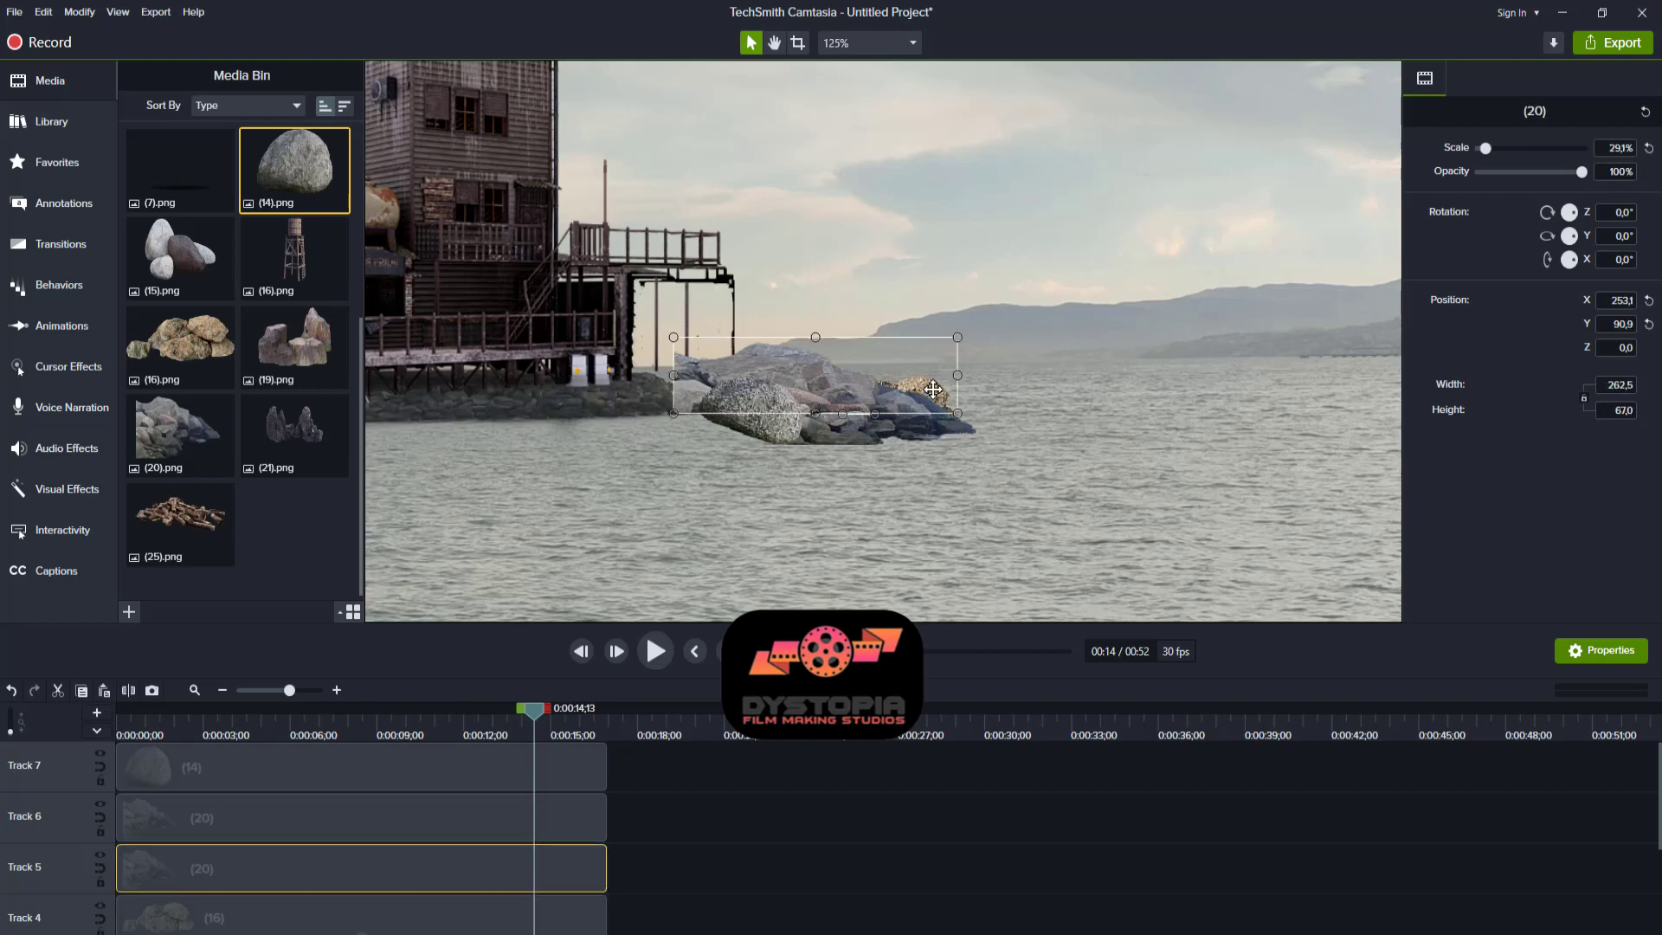
{"action": "left_click", "coordinate": [471, 929]}
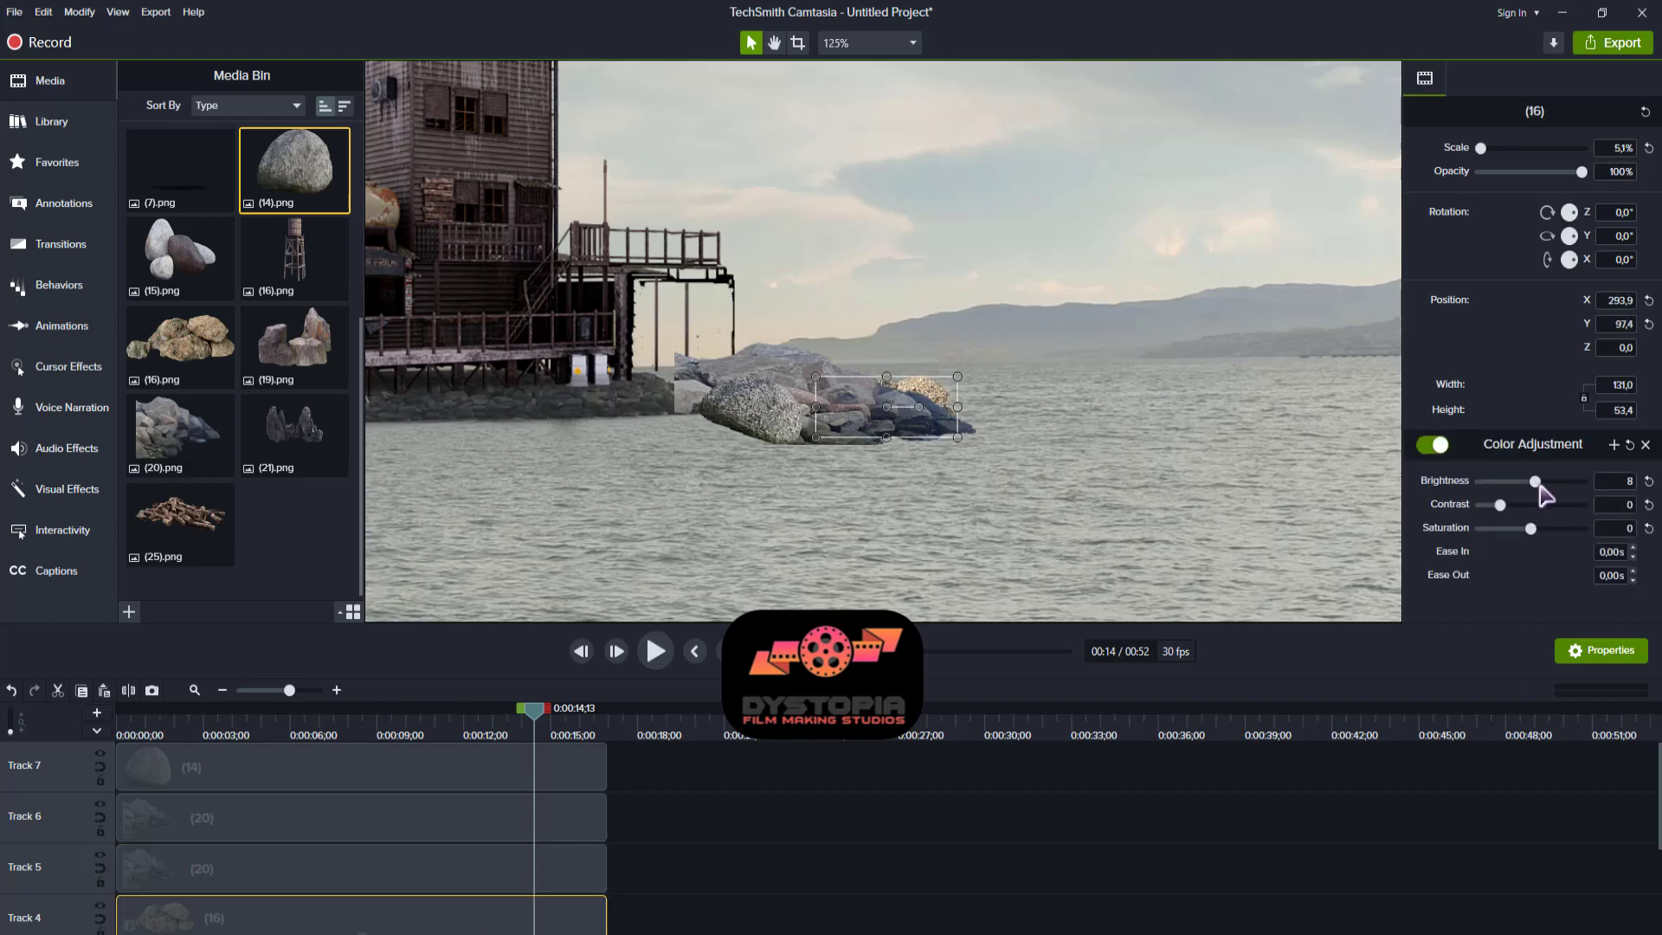
{"action": "left_click_drag", "start_coordinate": [1539, 487], "coordinate": [1480, 521]}
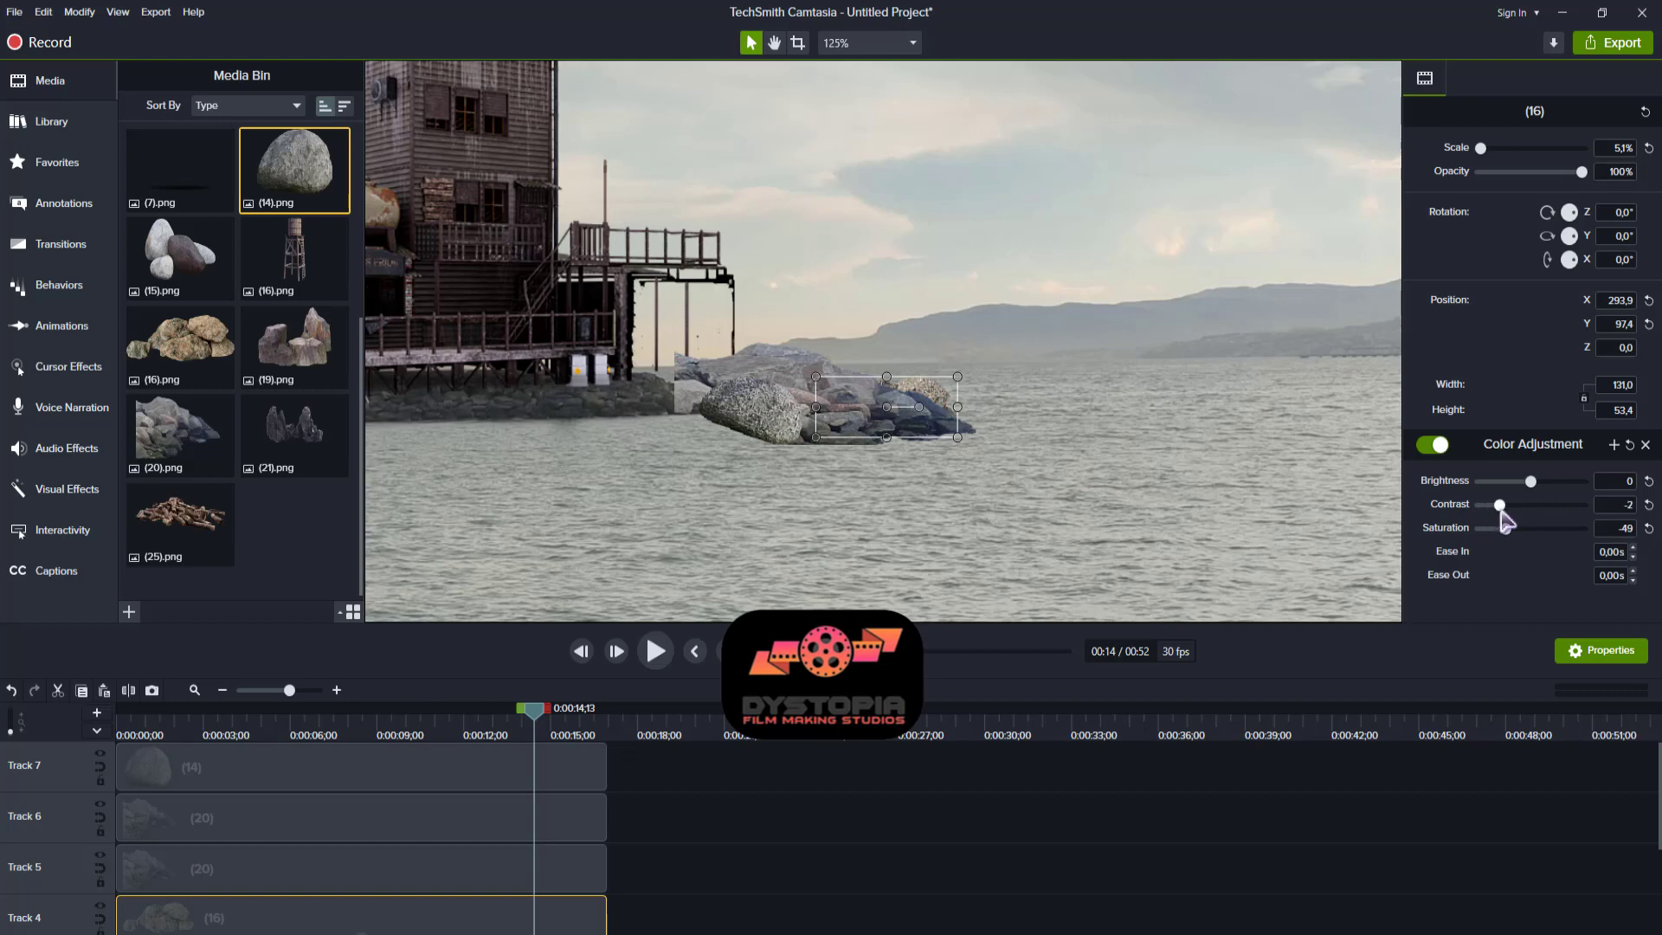
{"action": "key", "text": "space"}
{"action": "key", "text": "space"}
{"action": "left_click", "coordinate": [721, 866]}
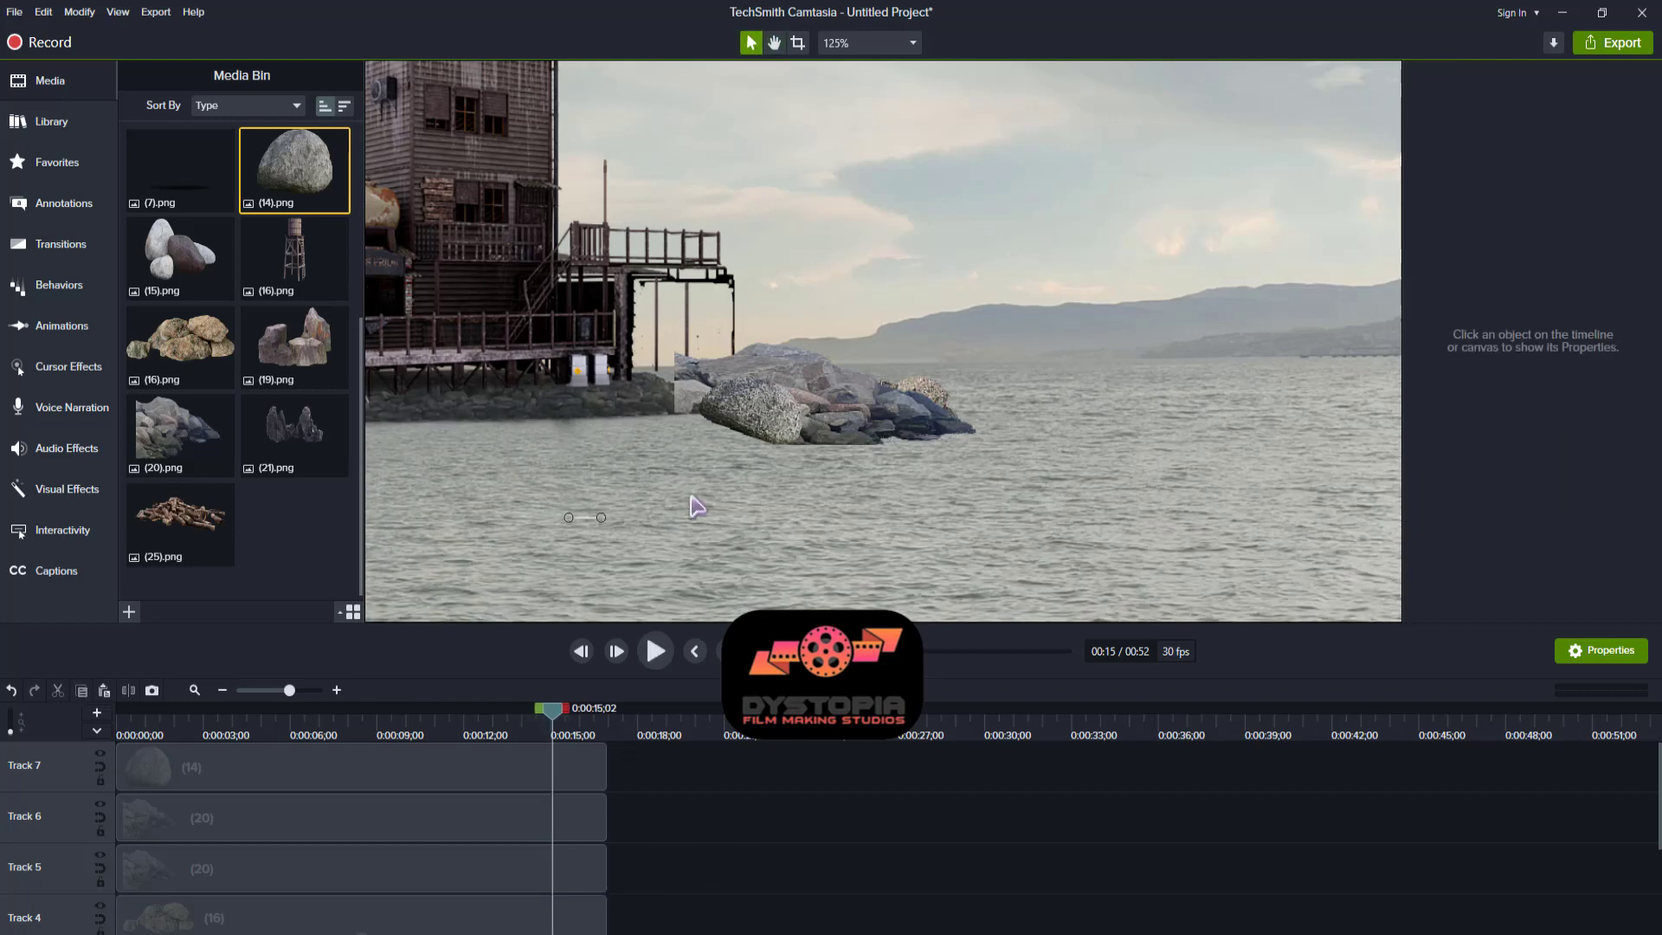
- Add the stones image (15).png to a new Track 8 so that it spans the full length of the clips below
{"action": "left_click", "coordinate": [695, 506]}
{"action": "left_click", "coordinate": [773, 42]}
{"action": "left_click_drag", "start_coordinate": [800, 502], "coordinate": [933, 503]}
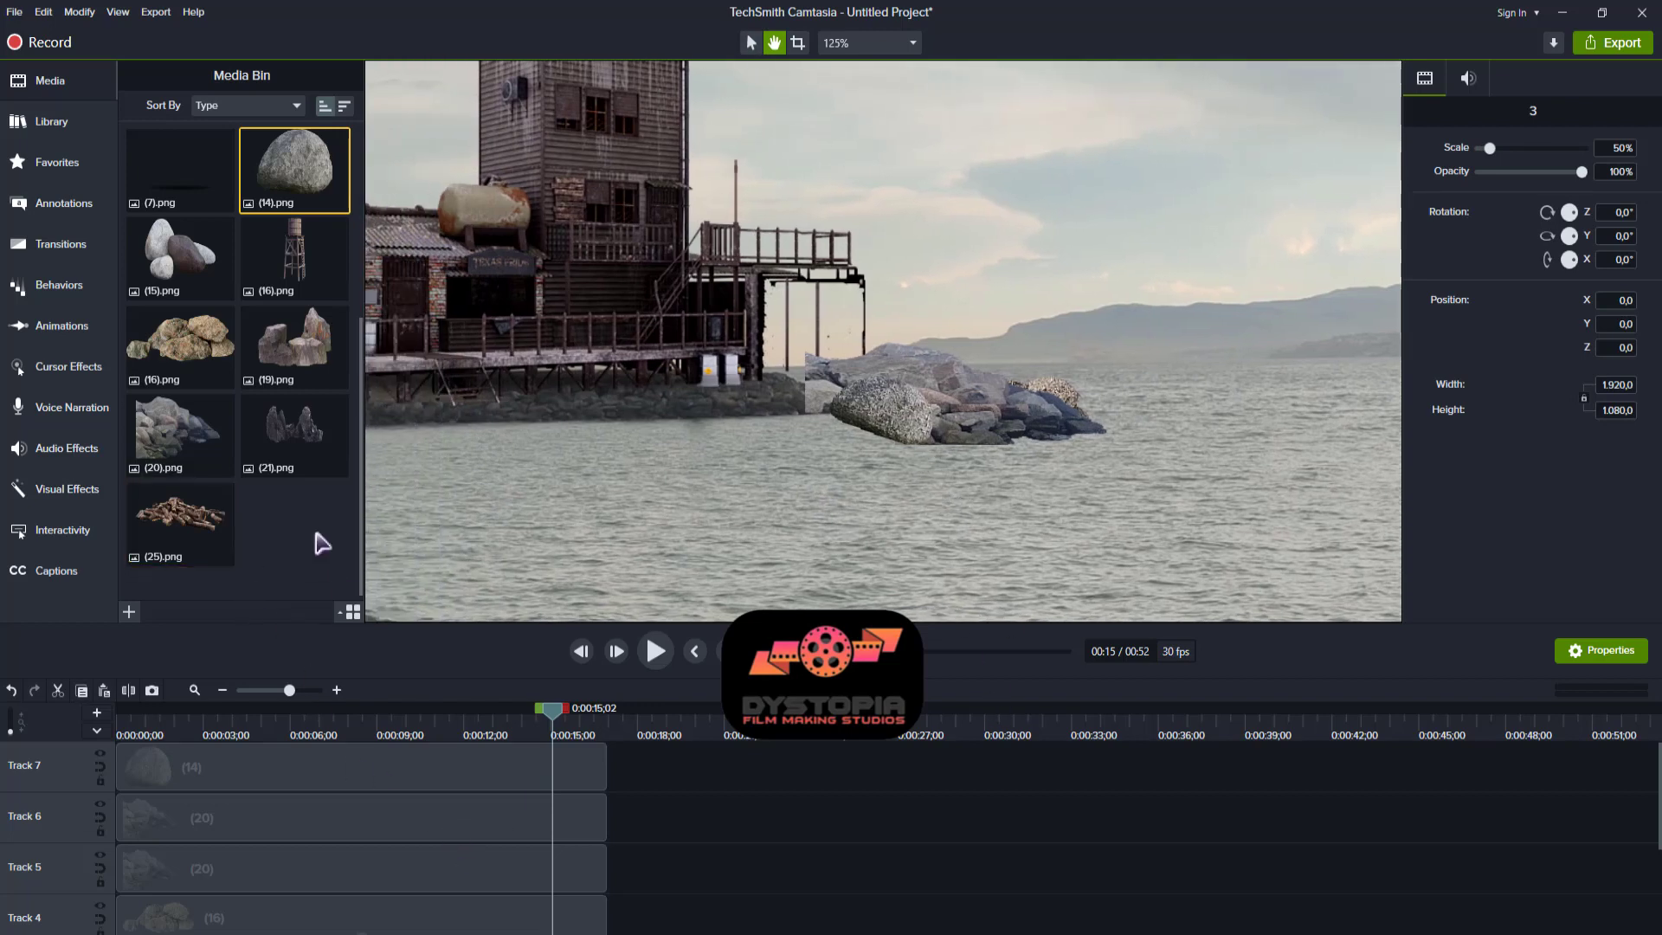
{"action": "left_click_drag", "start_coordinate": [176, 253], "coordinate": [606, 779]}
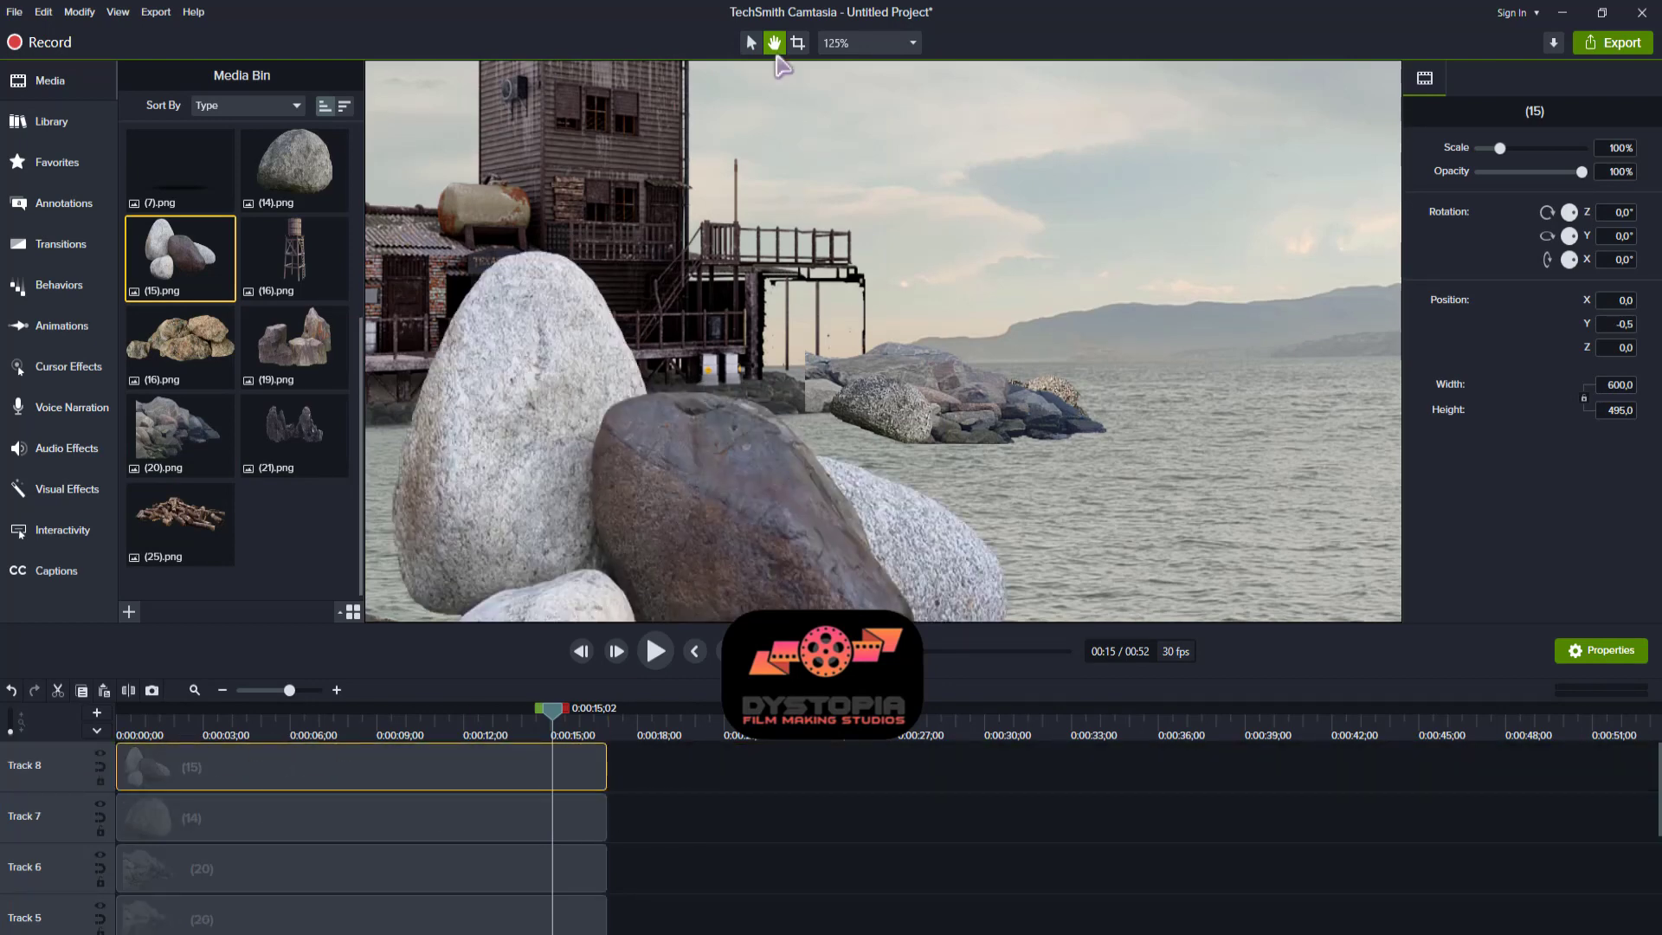
{"action": "left_click", "coordinate": [750, 43]}
- Shrink the stones (15) to about 16% and place them at the joint between breakwater and rock pile, about X 122.1, Y 85.7
{"action": "left_click_drag", "start_coordinate": [949, 267], "coordinate": [993, 159]}
{"action": "left_click_drag", "start_coordinate": [1076, 127], "coordinate": [779, 374]}
{"action": "left_click_drag", "start_coordinate": [881, 374], "coordinate": [879, 430]}
{"action": "left_click_drag", "start_coordinate": [861, 429], "coordinate": [861, 430]}
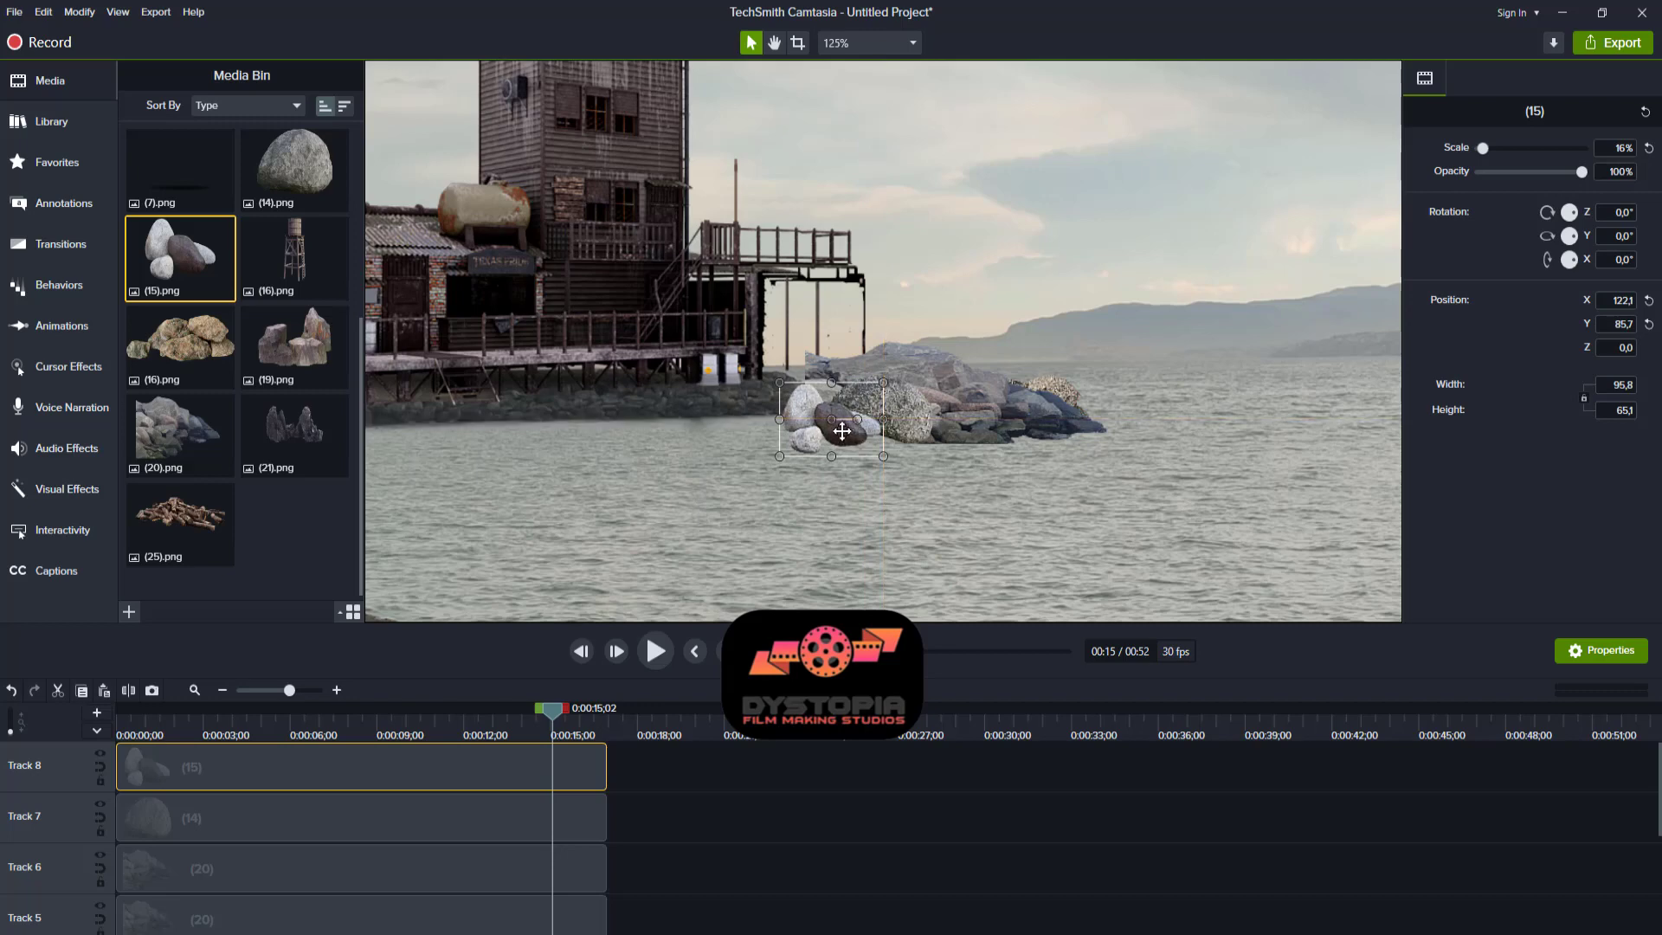
{"action": "left_click", "coordinate": [1058, 386]}
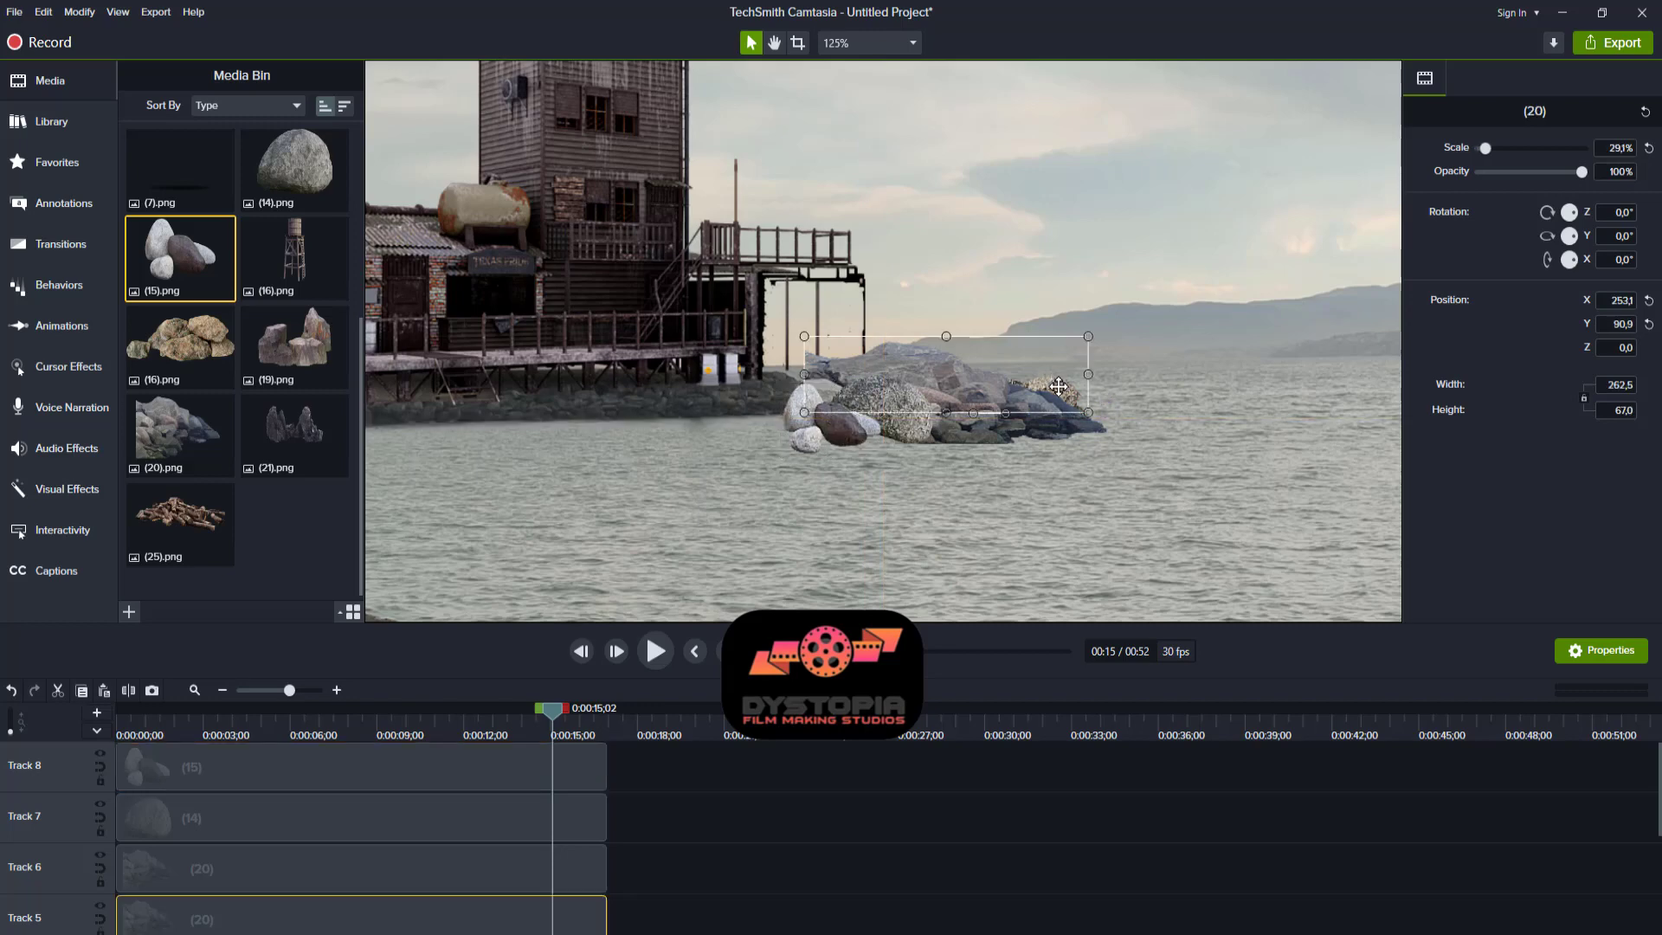
- Move the rock (16) to a new Track 9, shrunk to 3.1%, rotated 13.5° and placed about X 82.1, Y 125.5, with the stones (15) on Track 10
{"action": "scroll", "coordinate": [314, 861], "scroll_direction": "down", "scroll_amount": 1}
{"action": "left_click", "coordinate": [276, 927]}
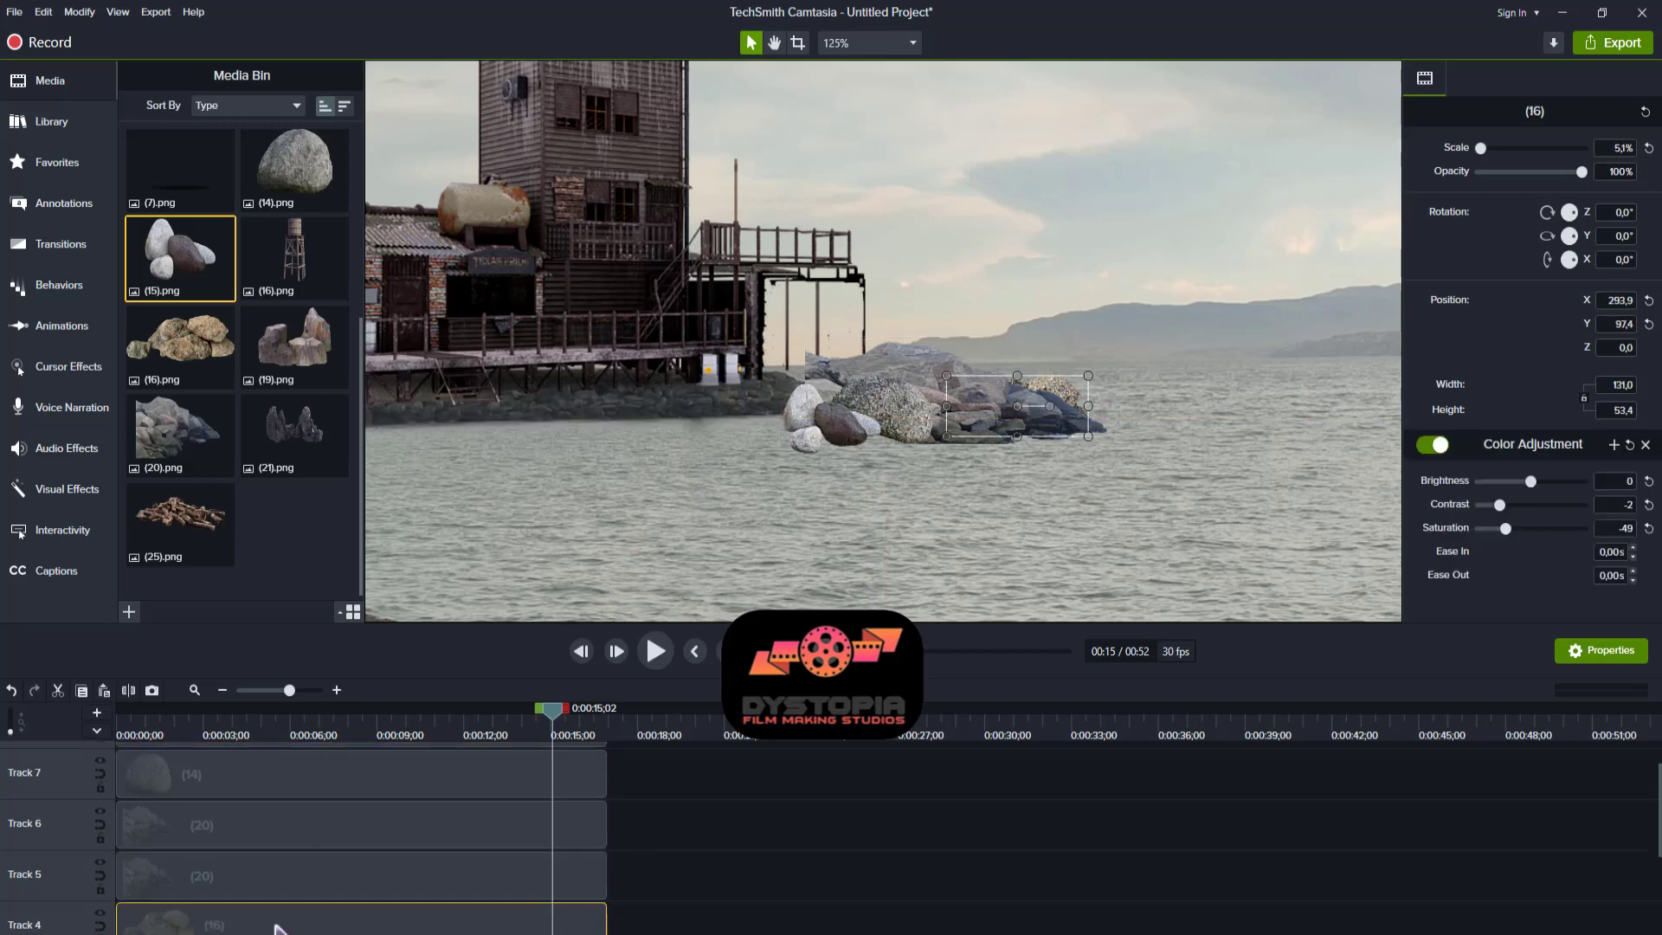
{"action": "left_click_drag", "start_coordinate": [277, 927], "coordinate": [430, 742]}
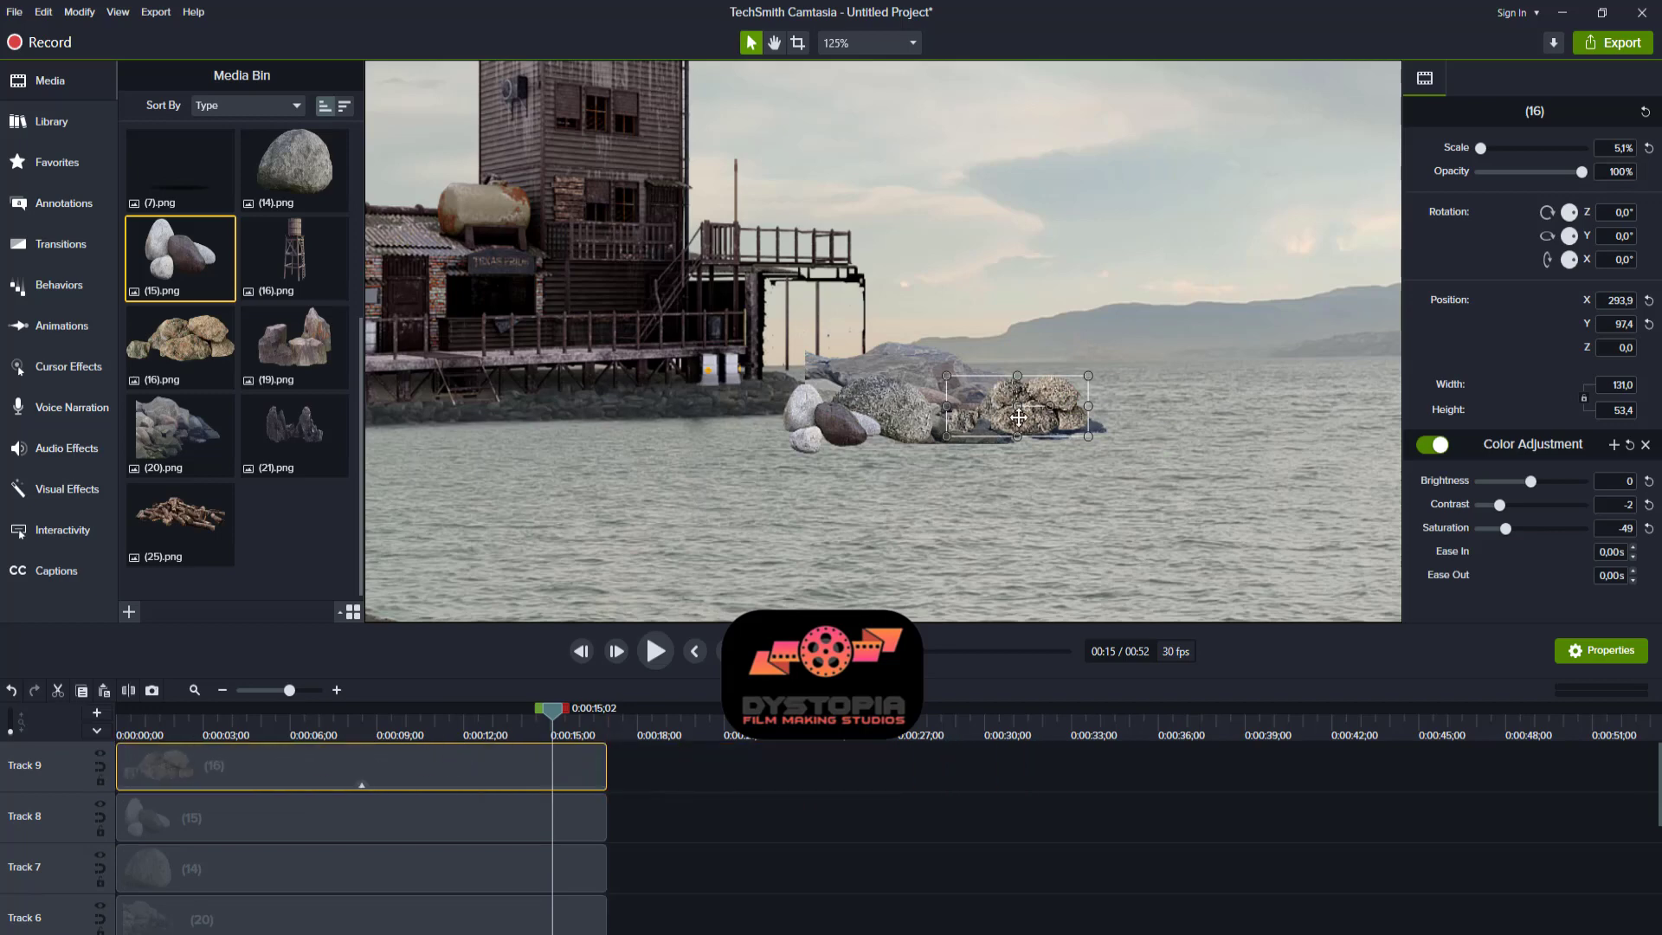
{"action": "left_click_drag", "start_coordinate": [1018, 418], "coordinate": [811, 370]}
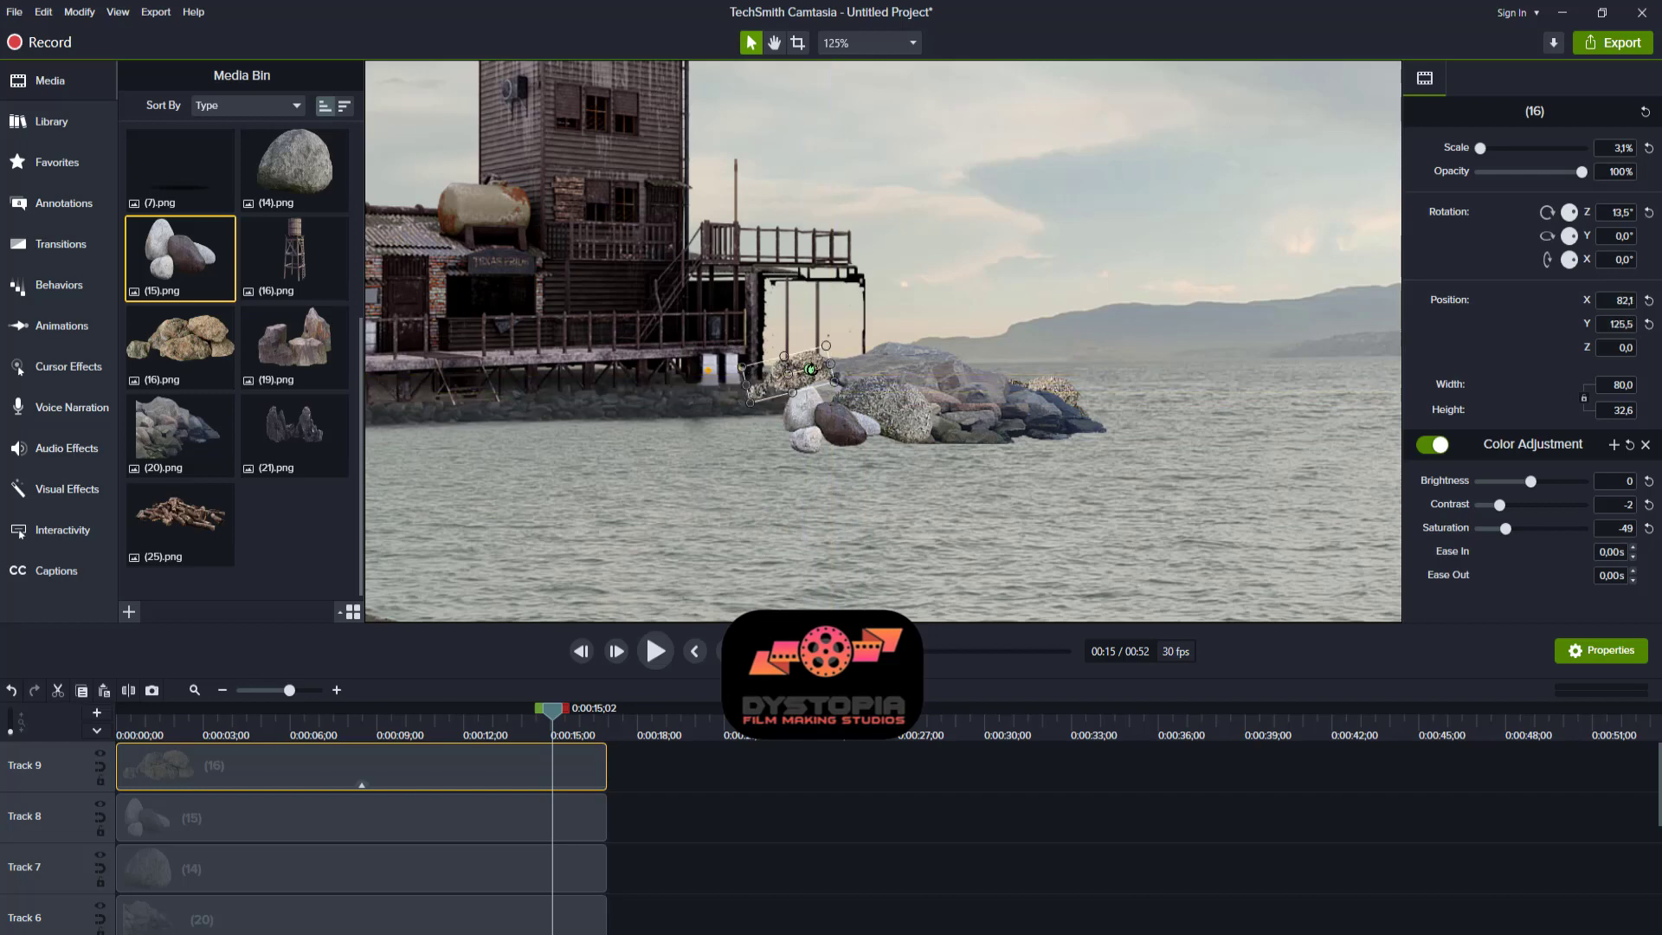
{"action": "left_click_drag", "start_coordinate": [356, 818], "coordinate": [515, 783]}
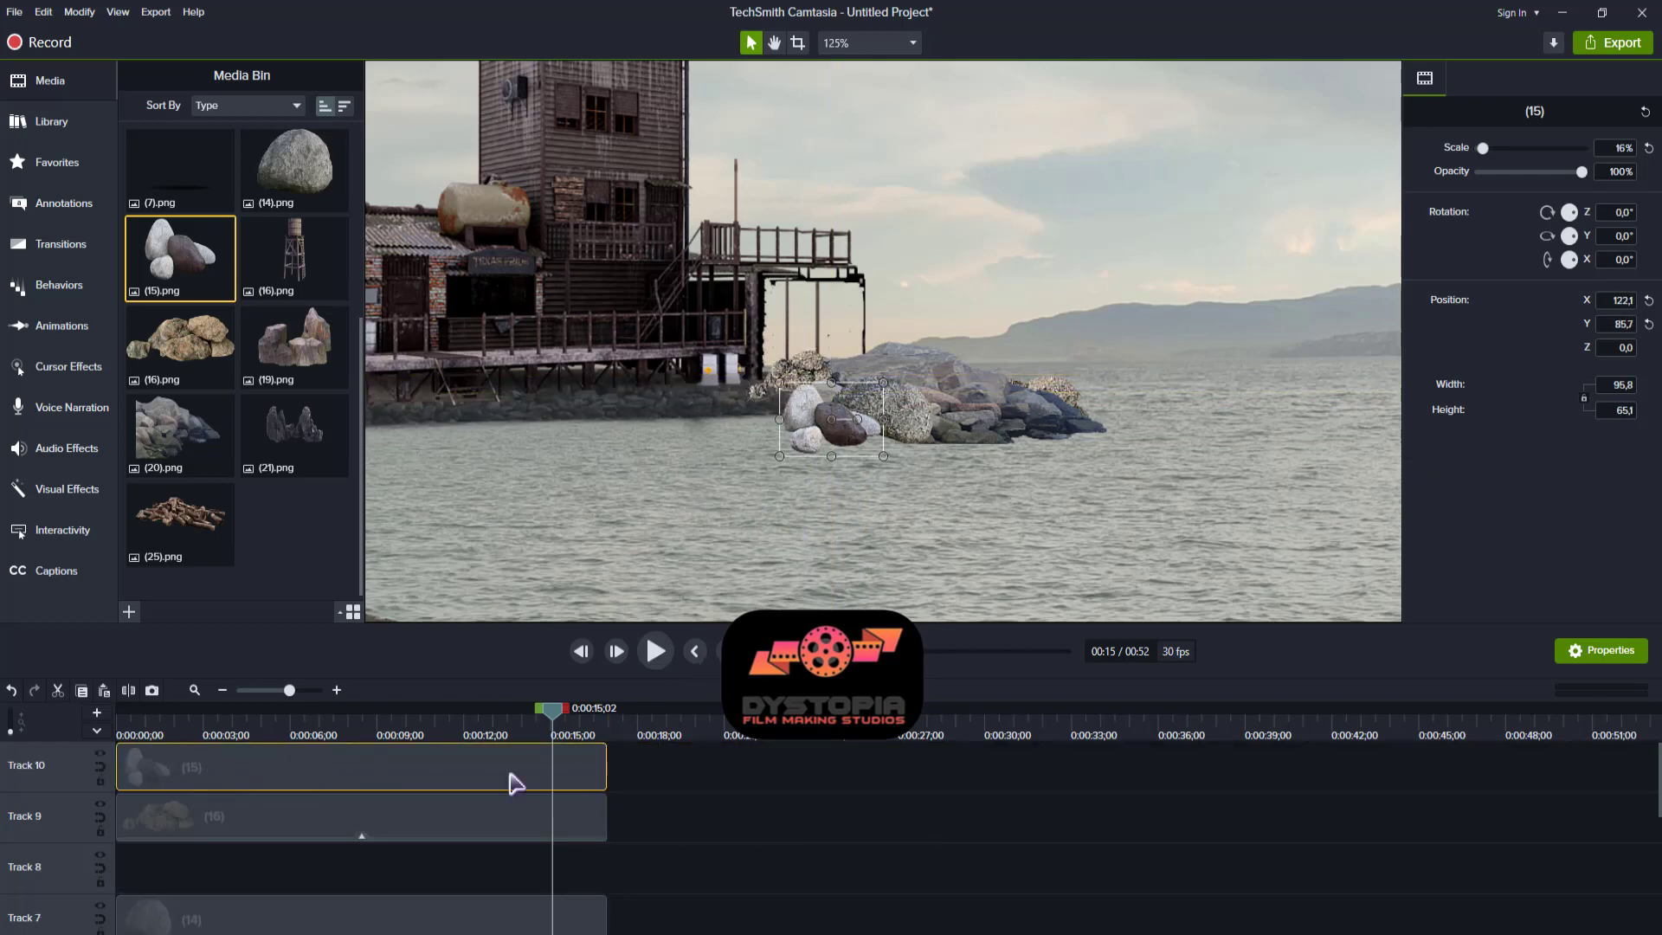
- Lower the brightness of the rock (16) to about -7 and add a Colorize effect to it
{"action": "left_click", "coordinate": [792, 367]}
{"action": "mouse_move", "coordinate": [1532, 493]}
{"action": "left_mouse_down"}
{"action": "mouse_move", "coordinate": [1549, 493]}
{"action": "mouse_move", "coordinate": [1528, 492]}
{"action": "left_mouse_up"}
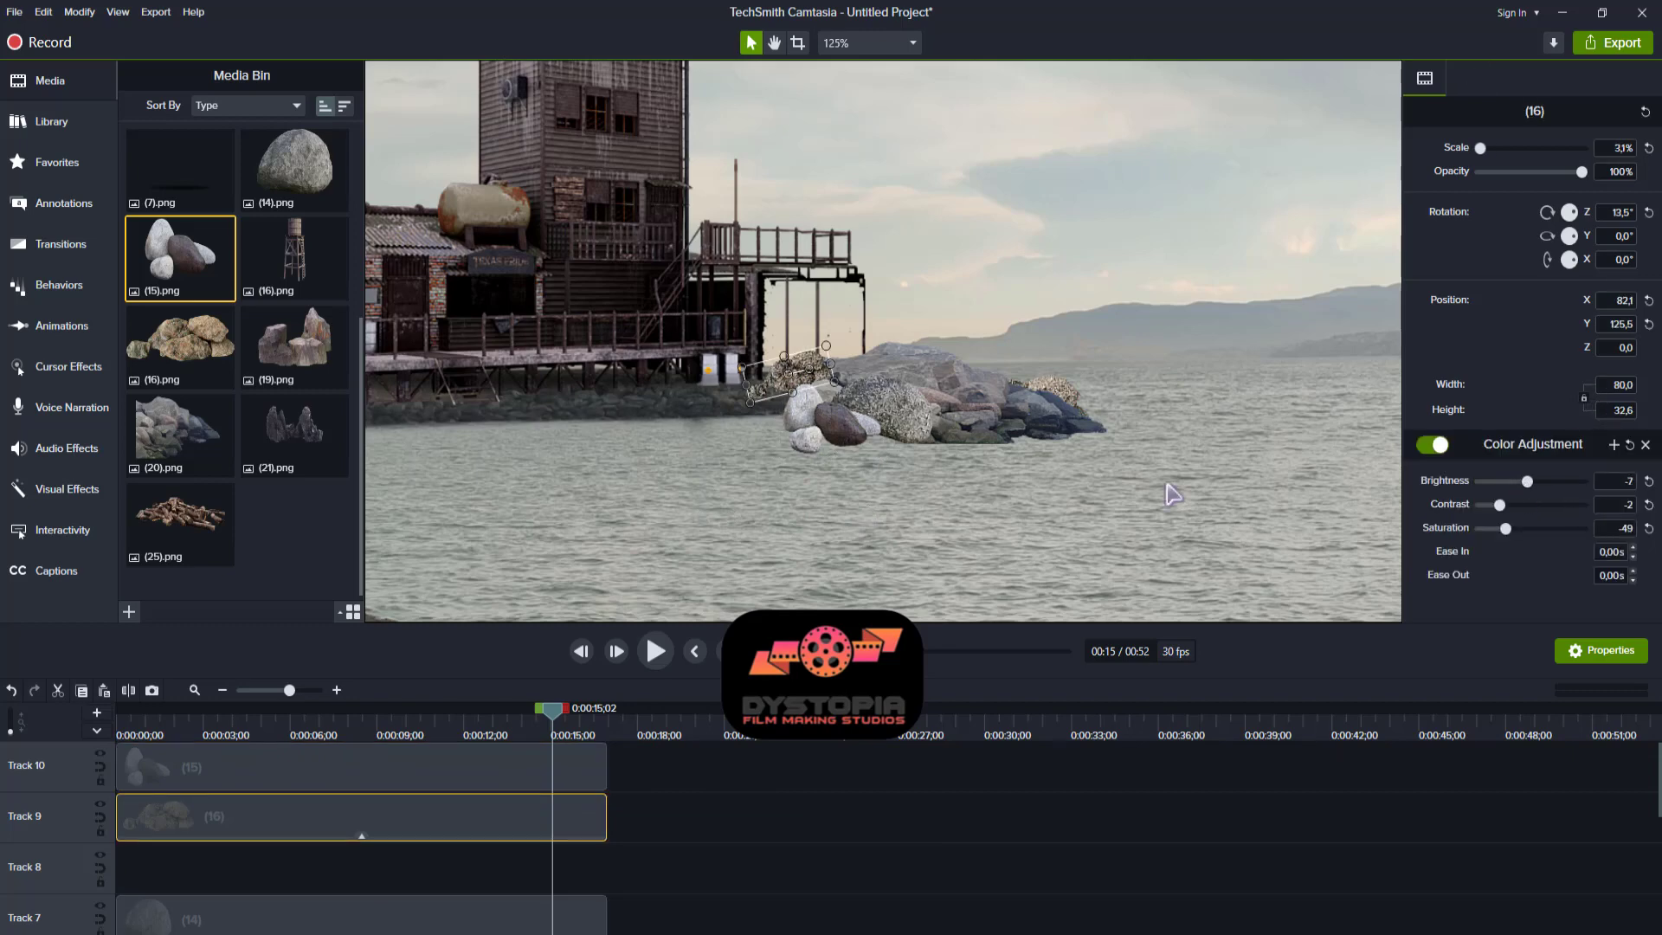
{"action": "right_click", "coordinate": [787, 386]}
{"action": "right_click", "coordinate": [793, 371]}
{"action": "left_click", "coordinate": [560, 484]}
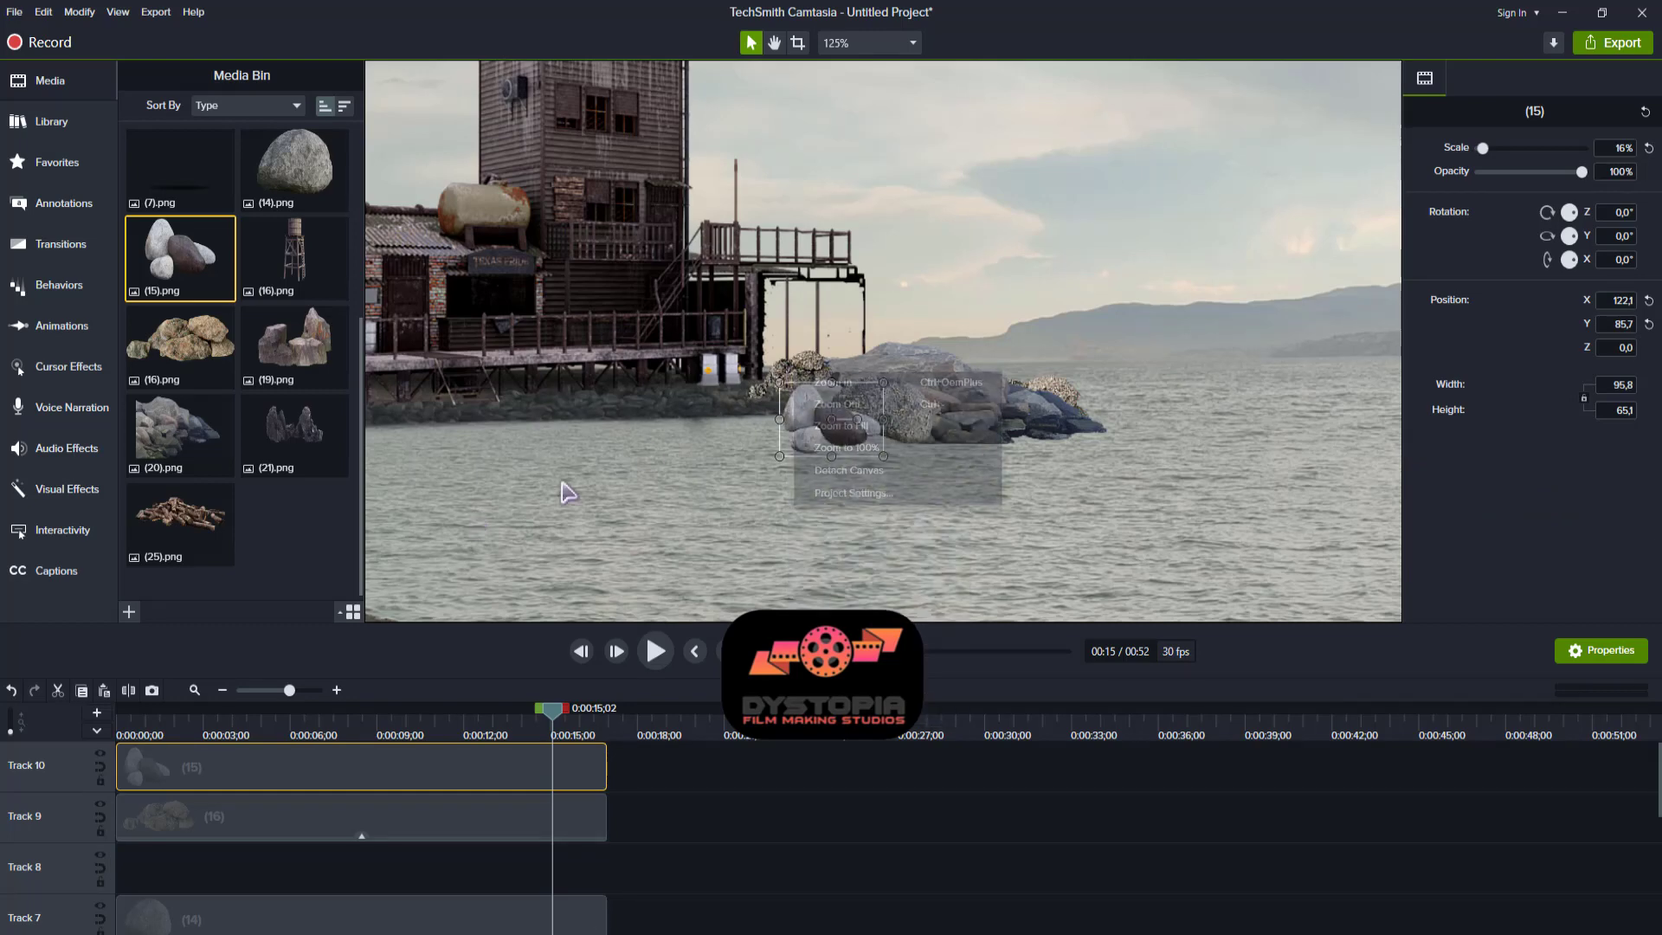
{"action": "left_click", "coordinate": [814, 358]}
{"action": "right_click", "coordinate": [817, 370]}
{"action": "mouse_move", "coordinate": [952, 647]}
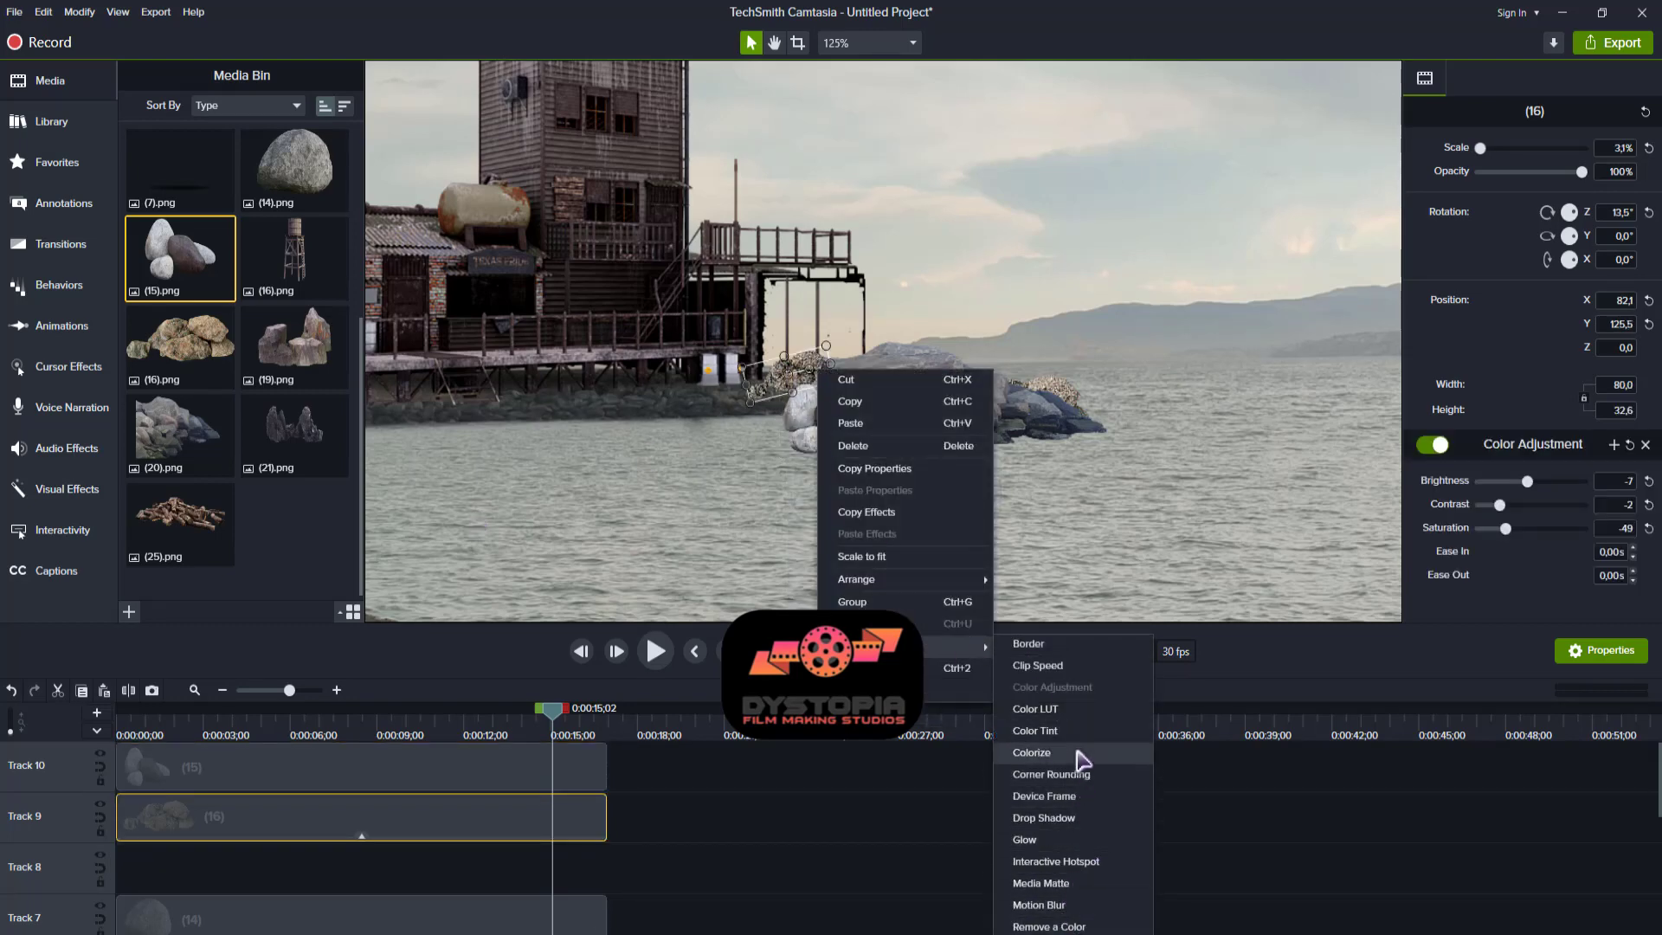
{"action": "left_click", "coordinate": [1039, 752]}
{"action": "scroll", "coordinate": [1572, 587], "scroll_direction": "down", "scroll_amount": 3}
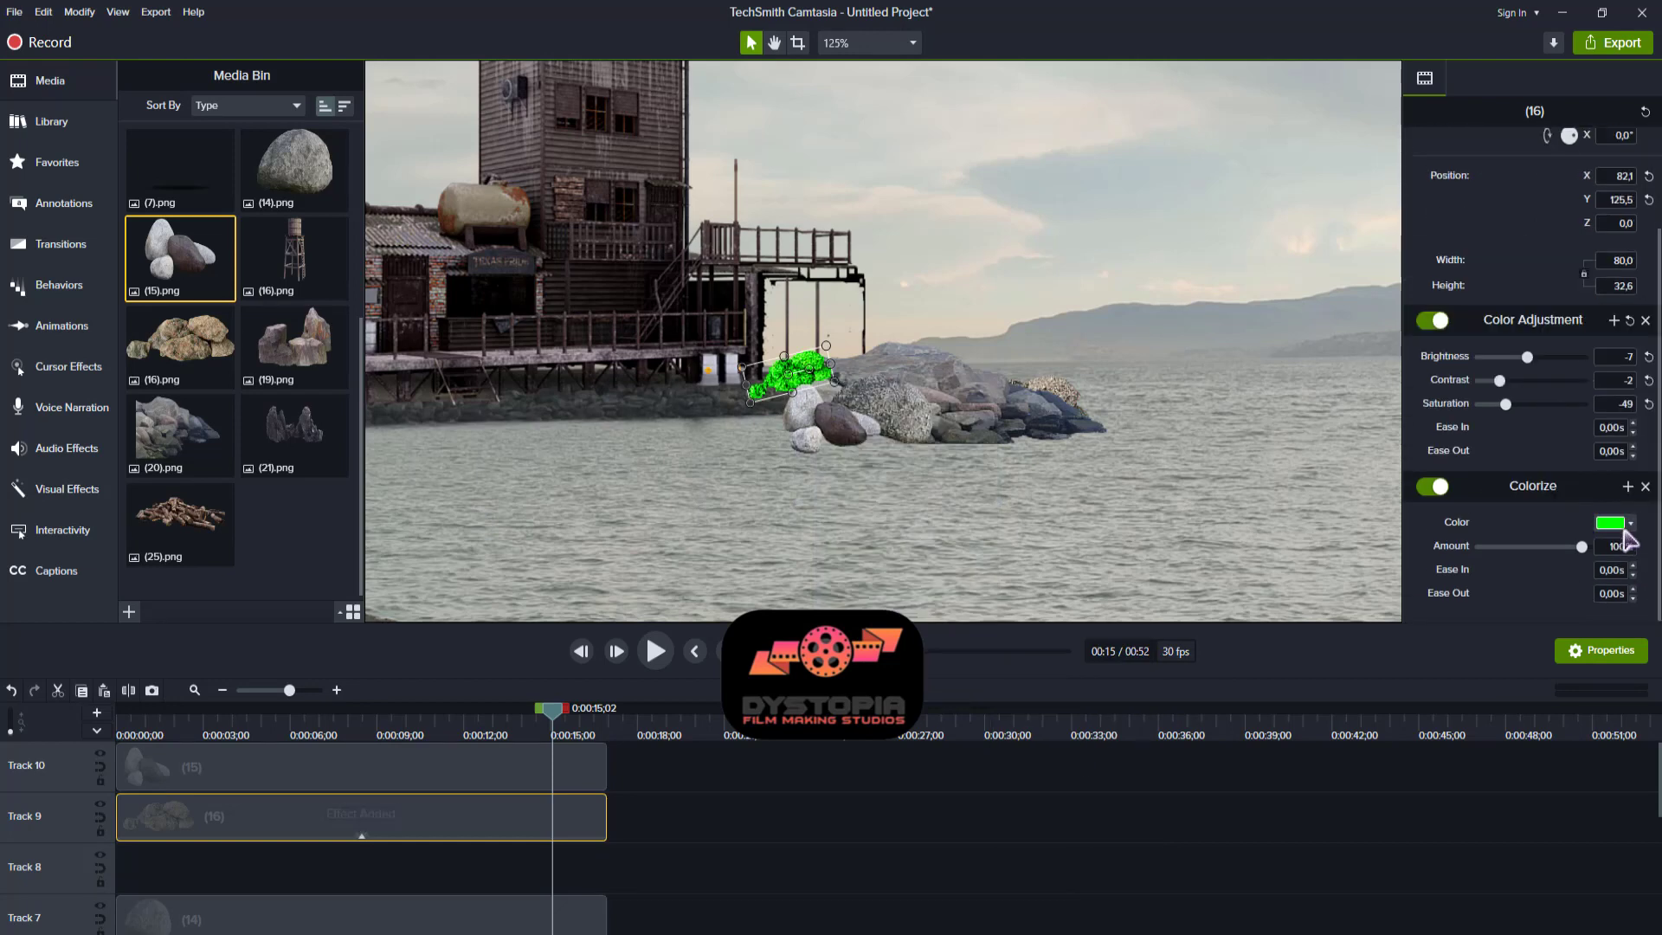
- Try Colorize colours for the rock (16) sampled from the rocks at the far end of the pile, such as #838888 and #445064
{"action": "left_click", "coordinate": [1613, 523]}
{"action": "left_click", "coordinate": [1628, 569]}
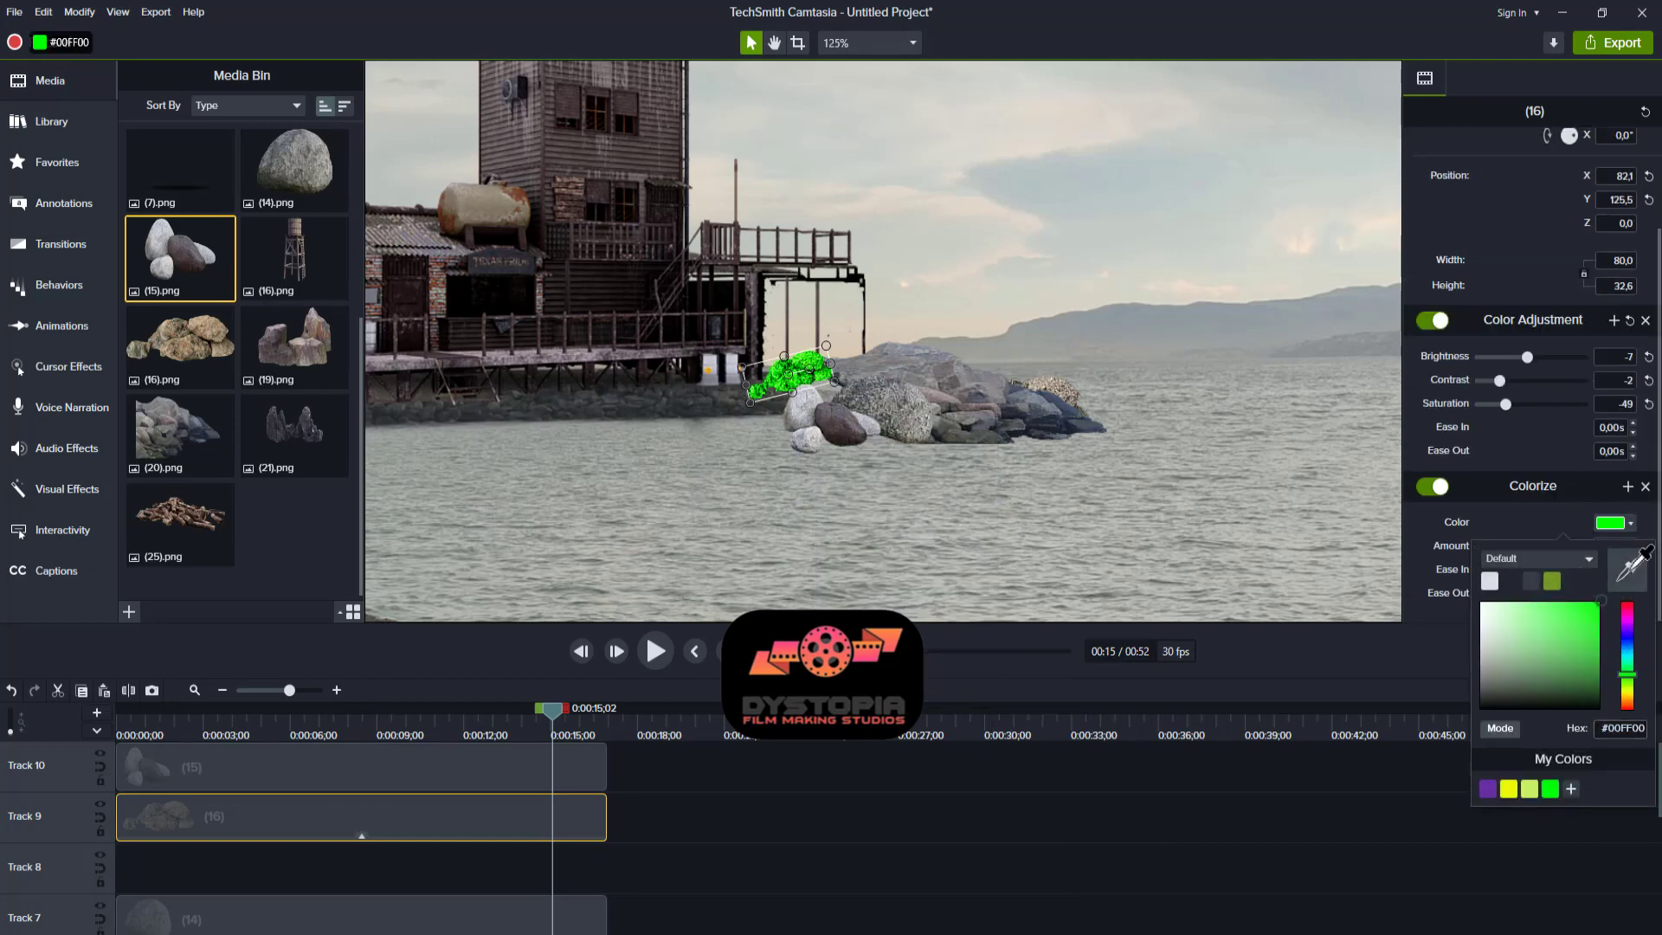
{"action": "left_click", "coordinate": [1048, 399]}
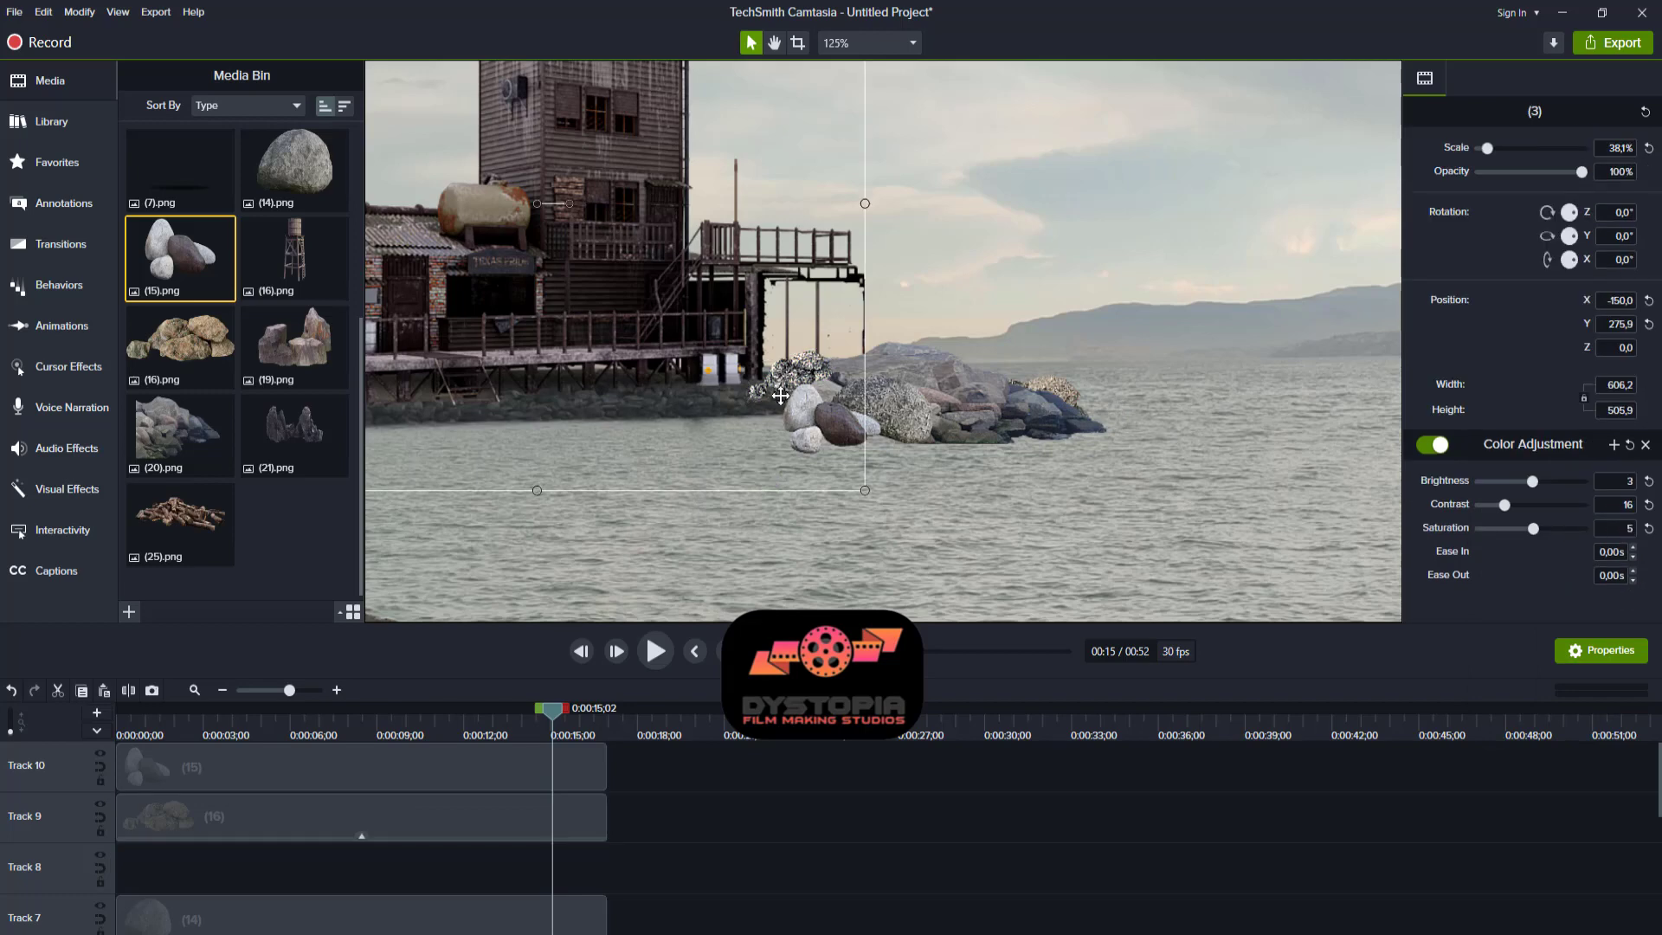
{"action": "left_click", "coordinate": [1615, 522]}
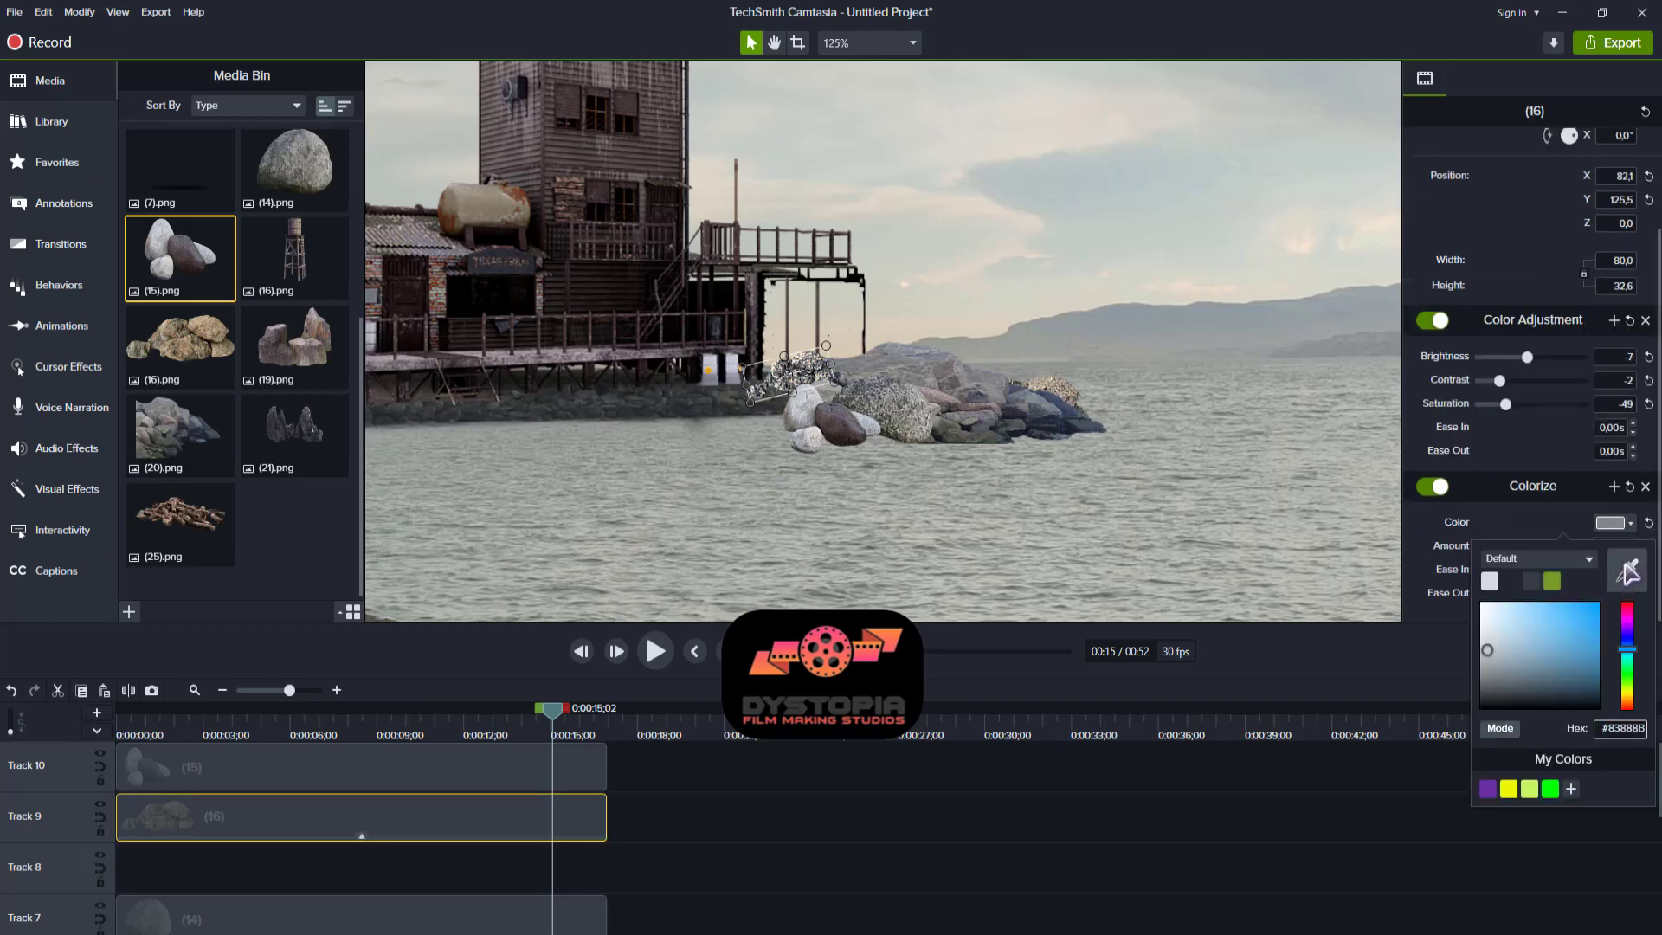
{"action": "left_click", "coordinate": [1625, 568]}
{"action": "left_click", "coordinate": [1077, 391]}
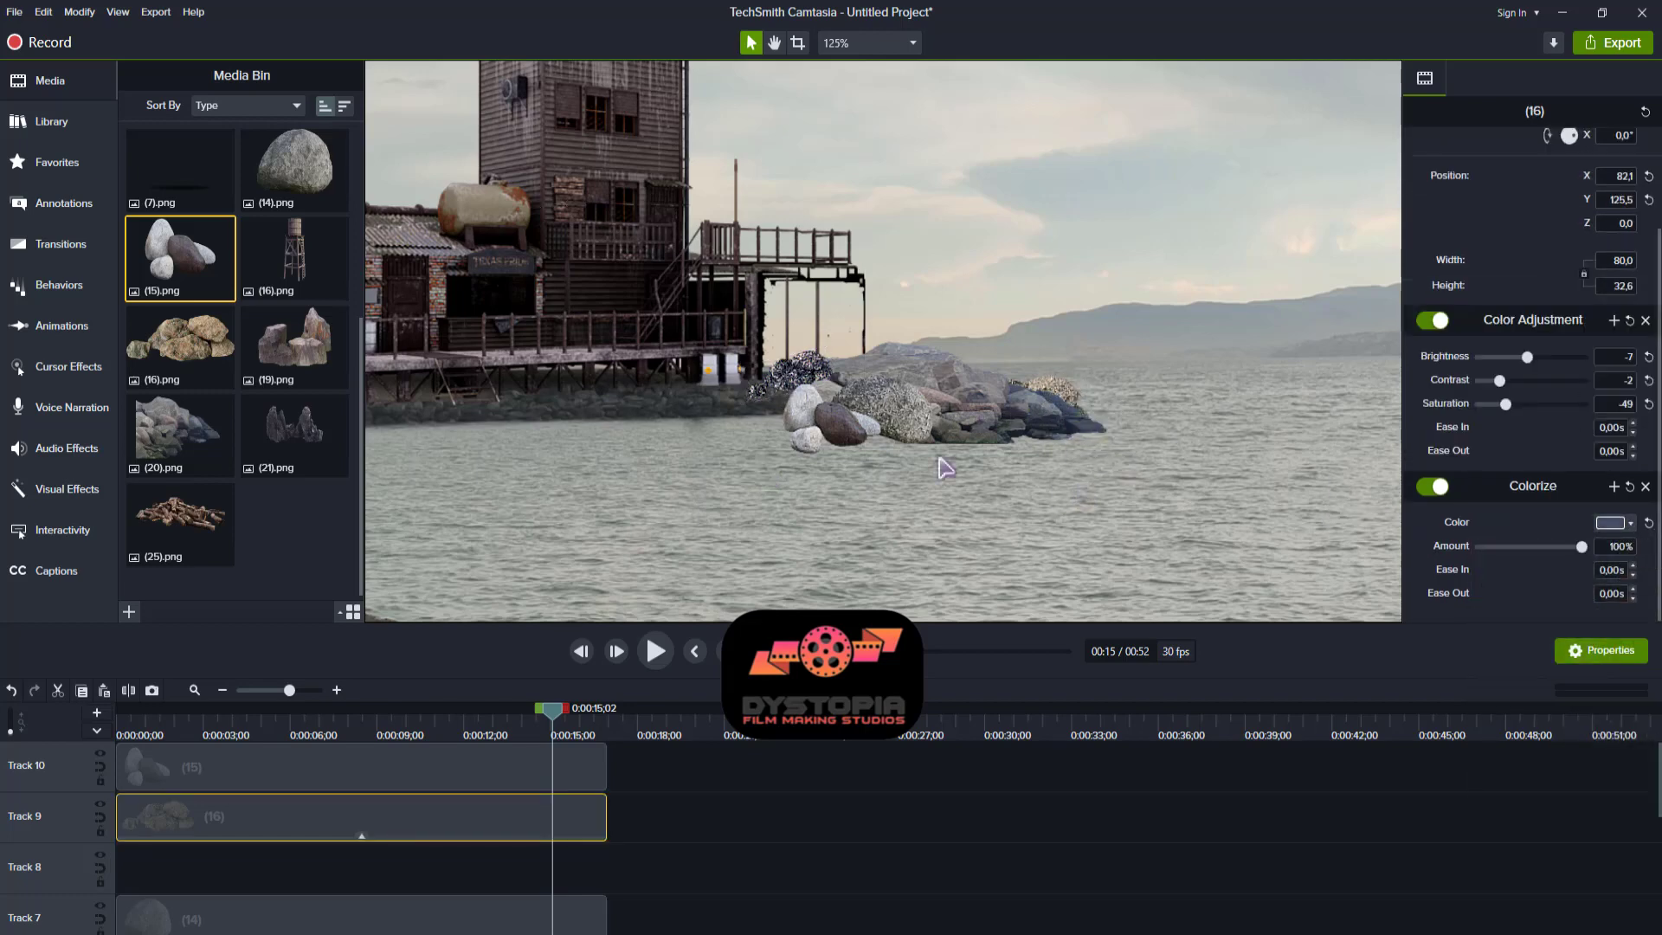
{"action": "left_click", "coordinate": [1632, 524]}
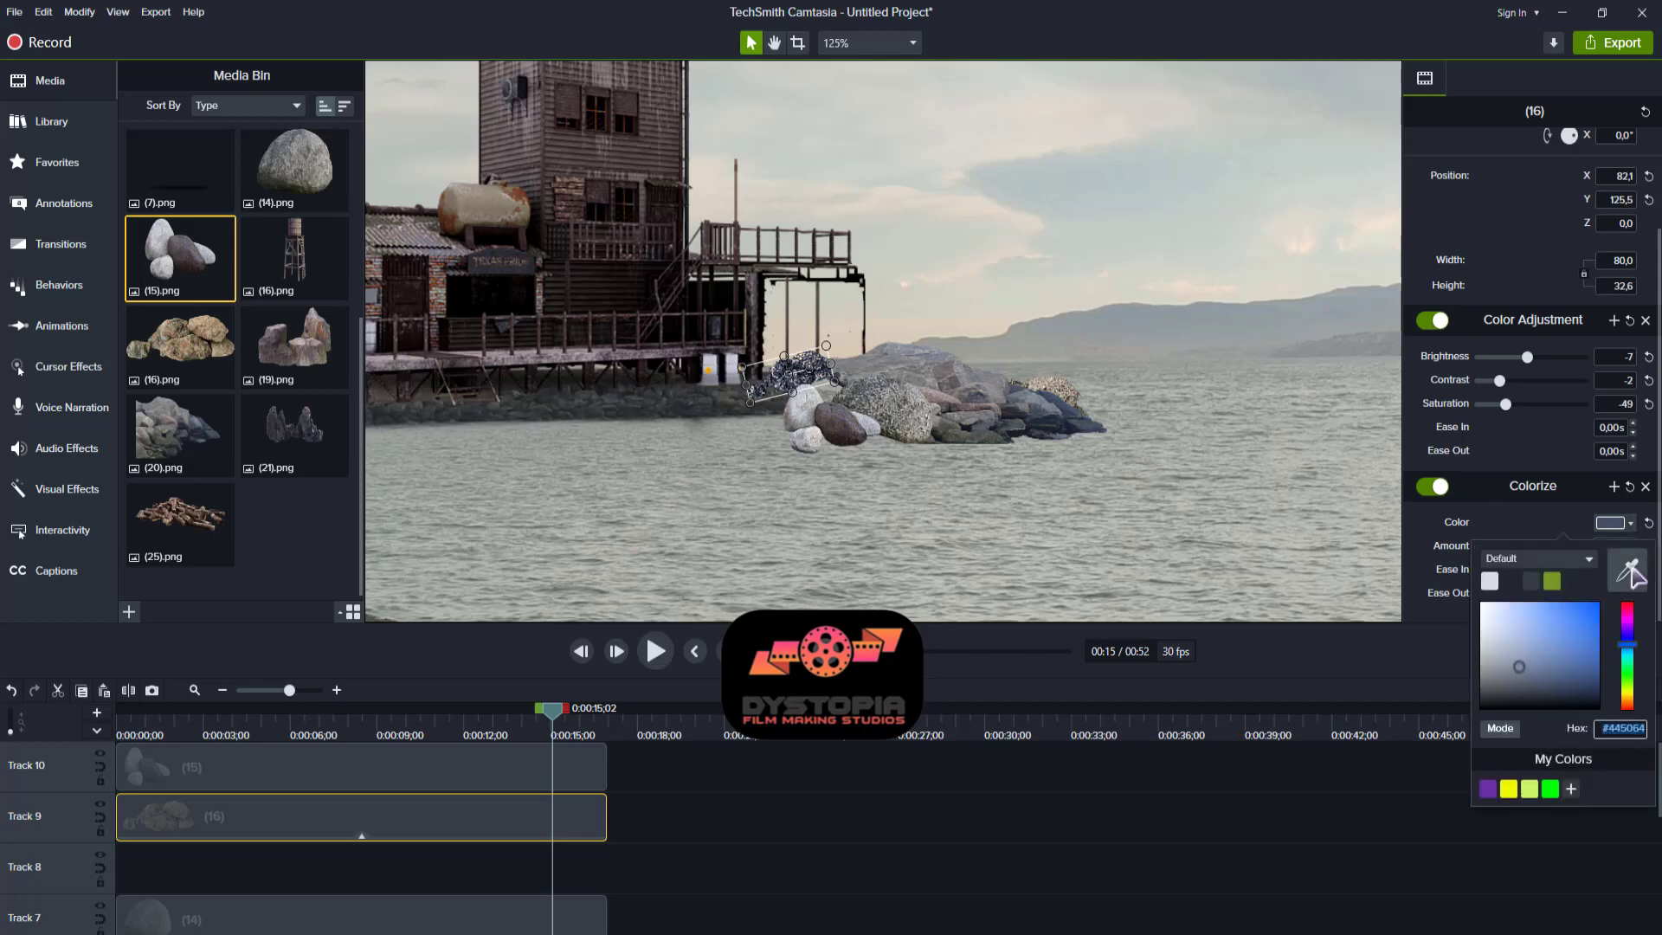
{"action": "left_click", "coordinate": [1625, 568]}
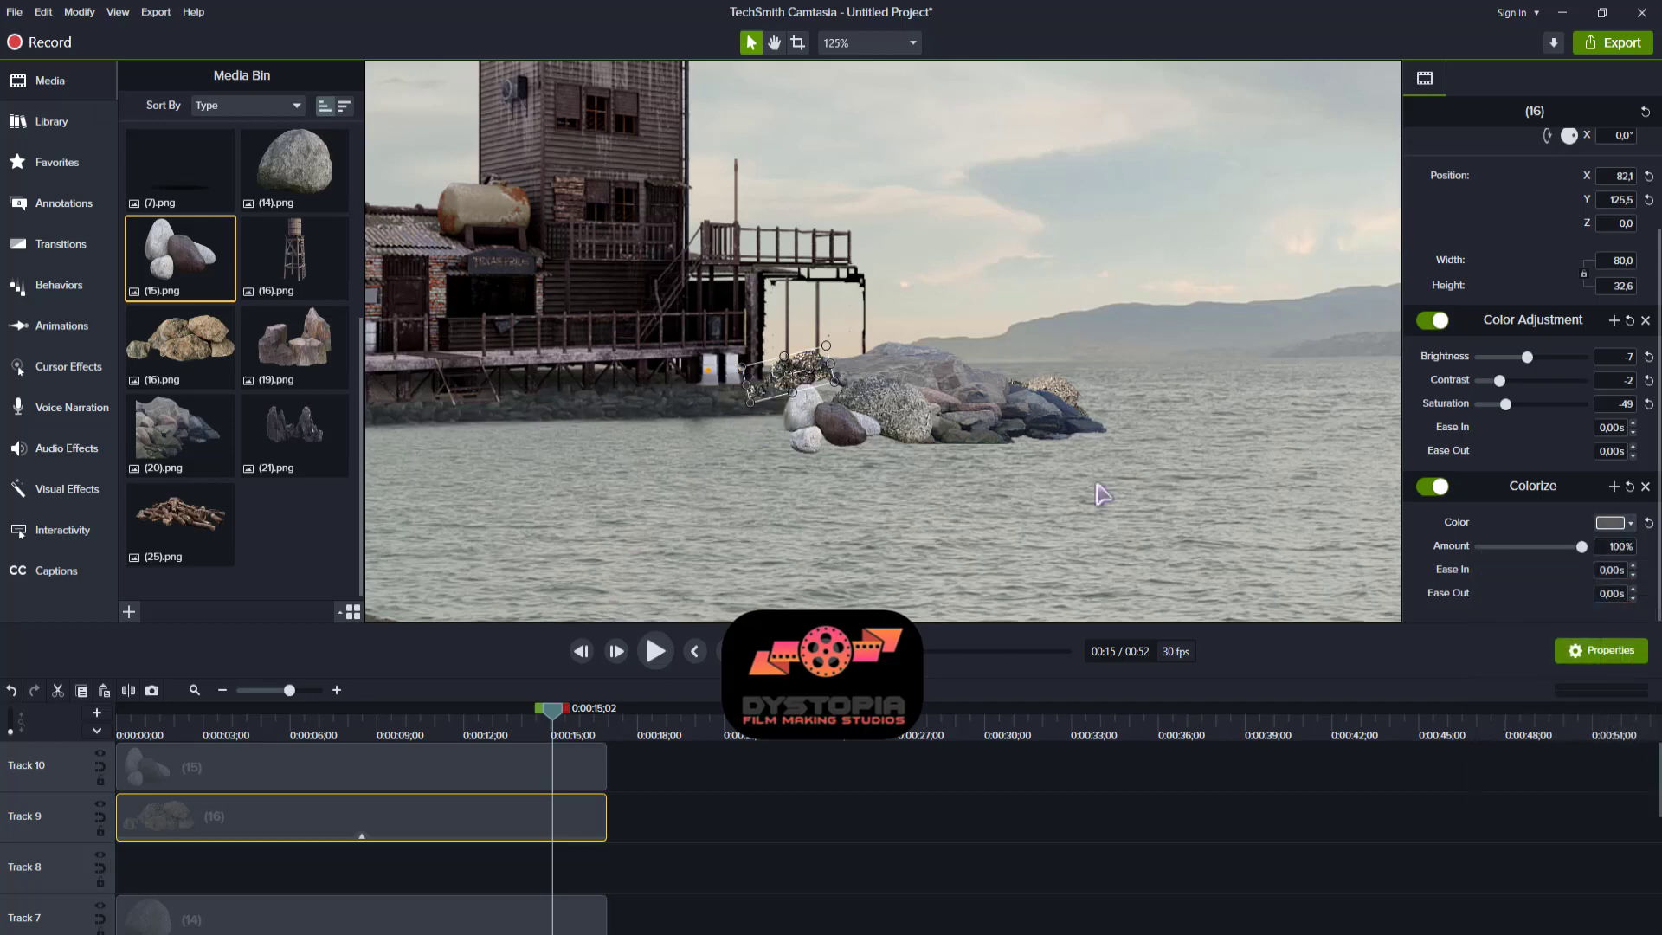
- Try a dark grey Colorize colour for the rock (16), sampled from the breakwater beneath the building
{"action": "left_click", "coordinate": [1630, 522]}
{"action": "left_click", "coordinate": [1625, 568]}
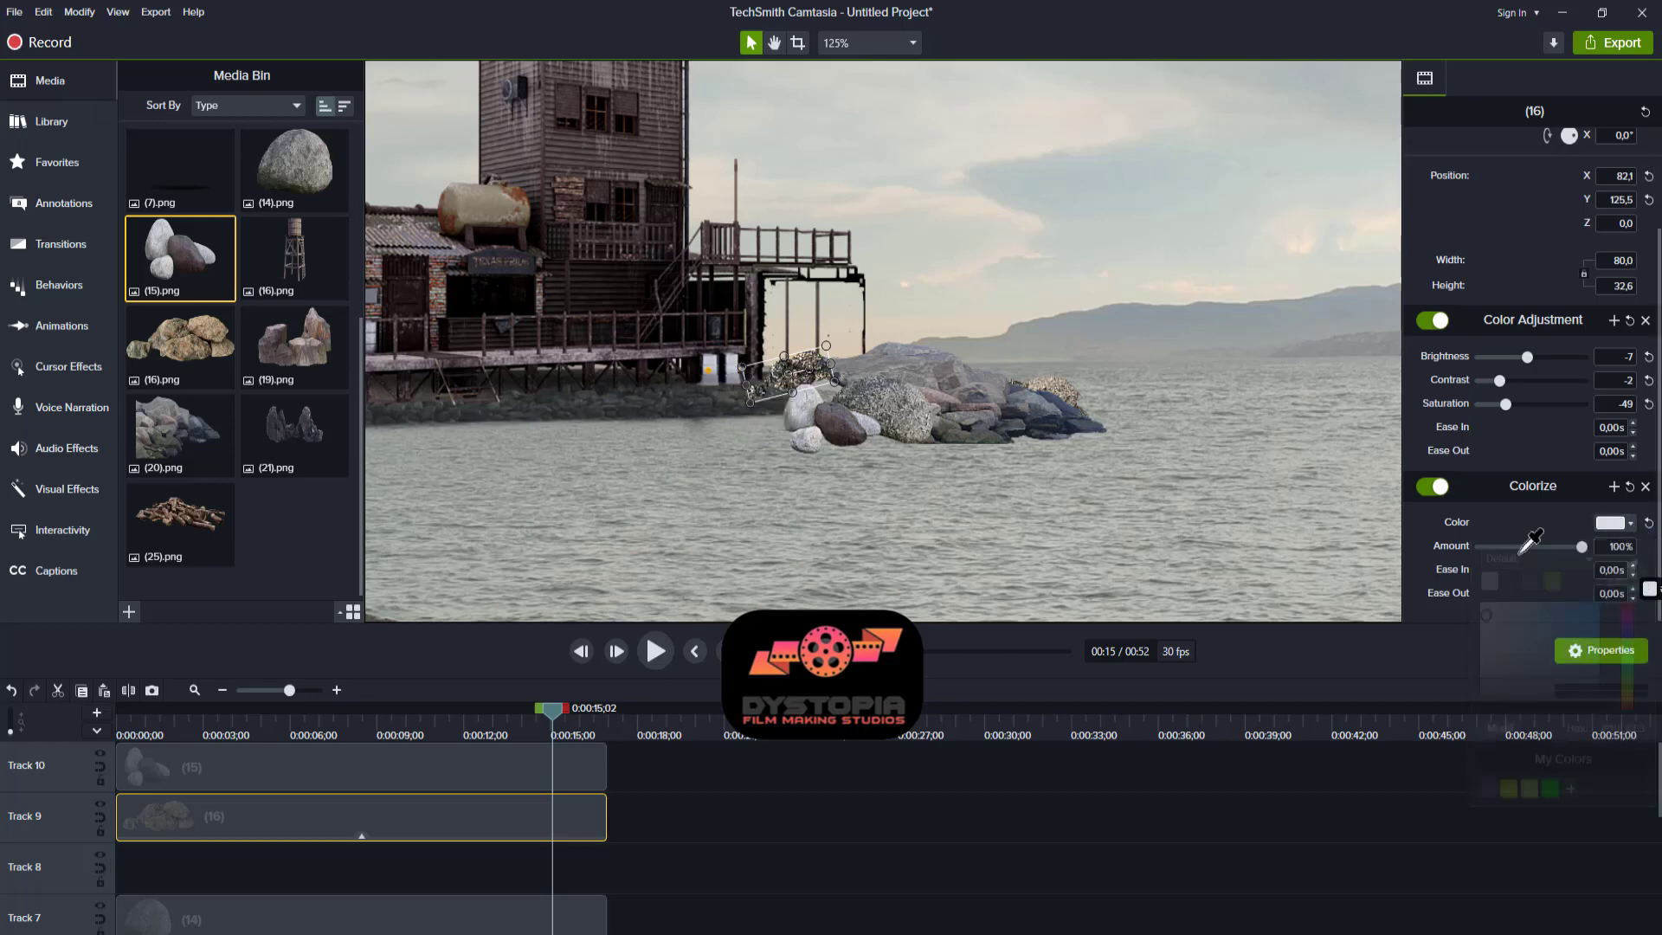
{"action": "left_click", "coordinate": [723, 390]}
{"action": "left_click", "coordinate": [793, 399]}
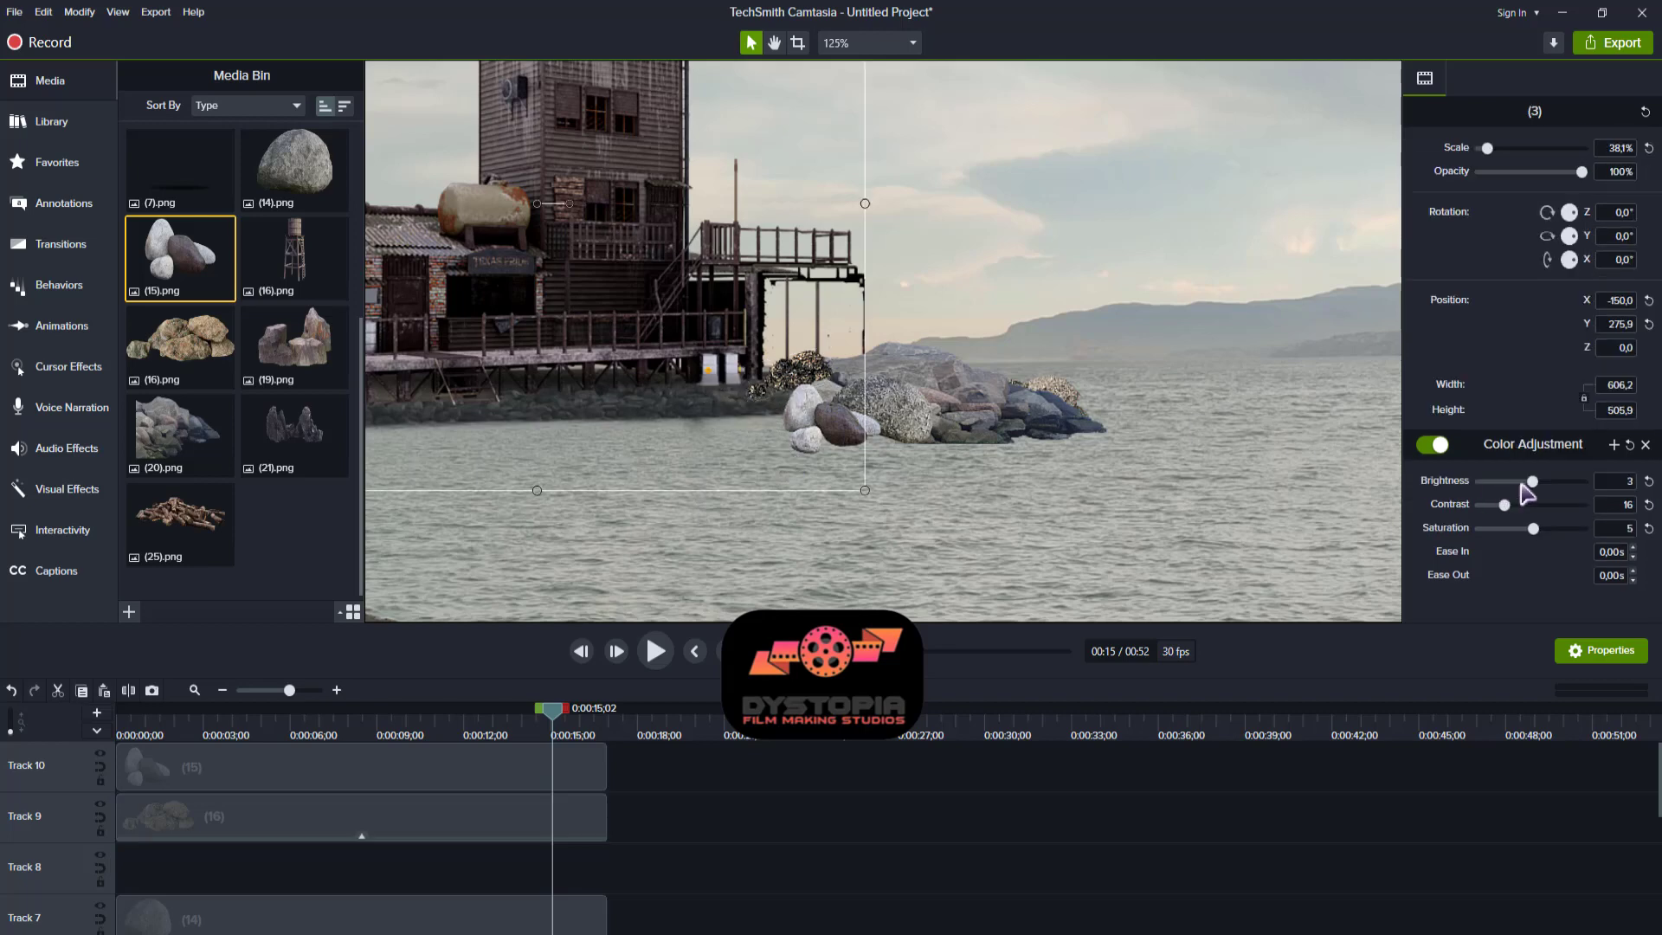
- Set the brightness, contrast and saturation of the rock (16) to 0 in its Color Adjustment
{"action": "left_click", "coordinate": [790, 371]}
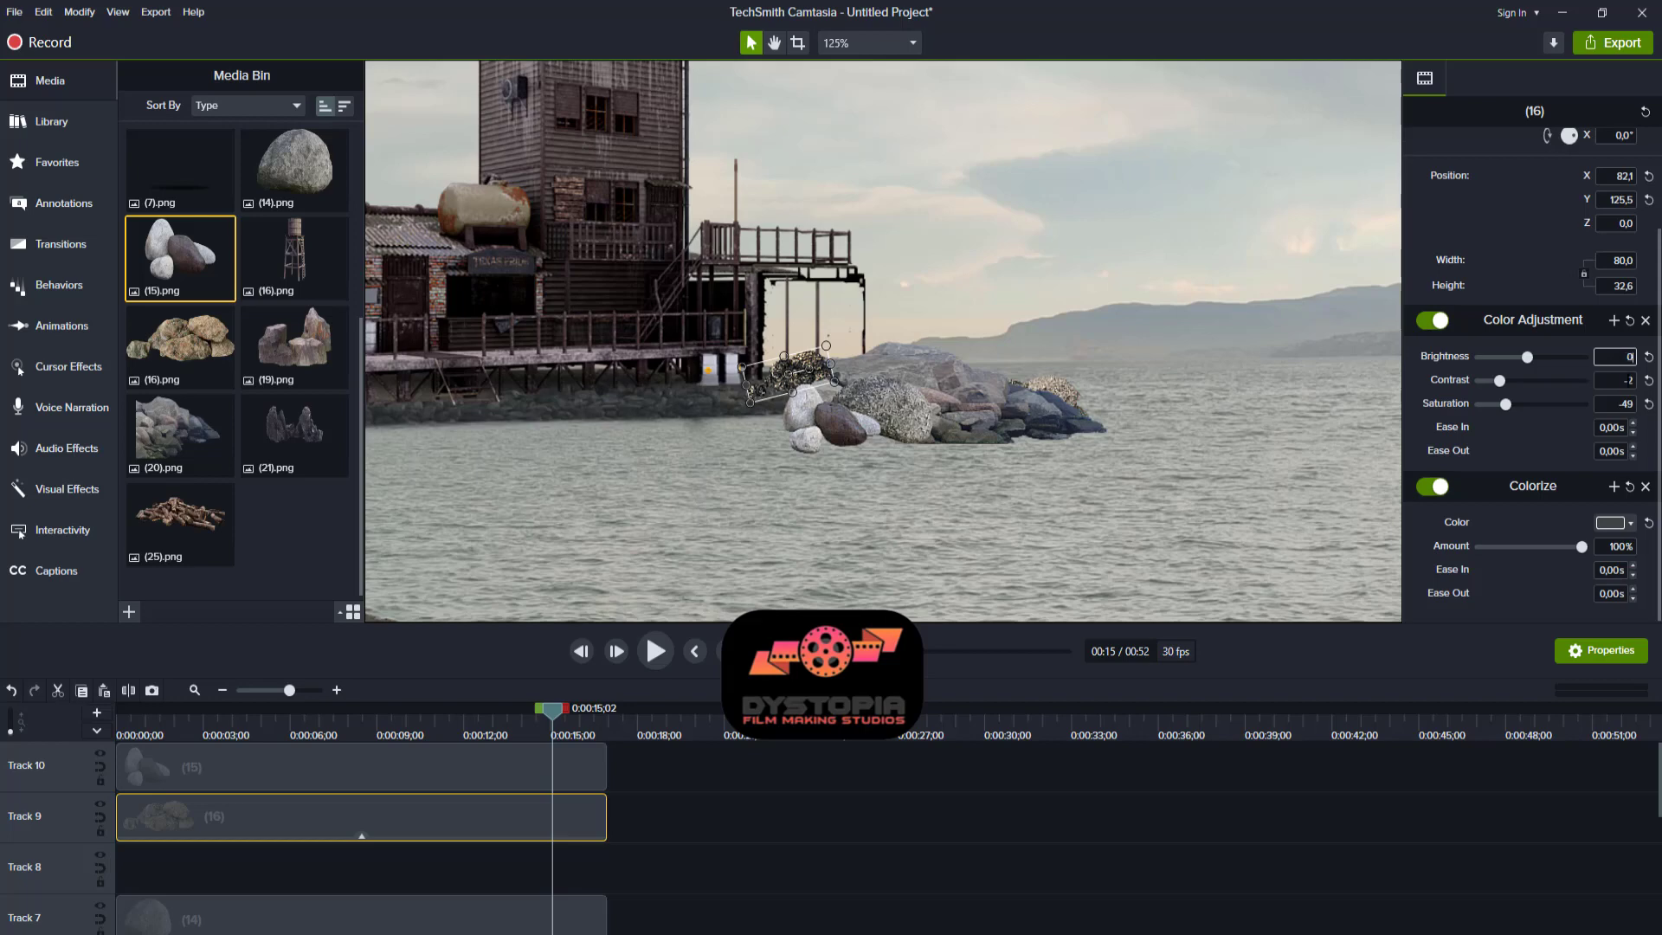
{"action": "left_click", "coordinate": [1628, 380]}
{"action": "type", "text": "0"}
{"action": "left_click", "coordinate": [1625, 404]}
{"action": "type", "text": "0"}
{"action": "left_click", "coordinate": [1225, 456]}
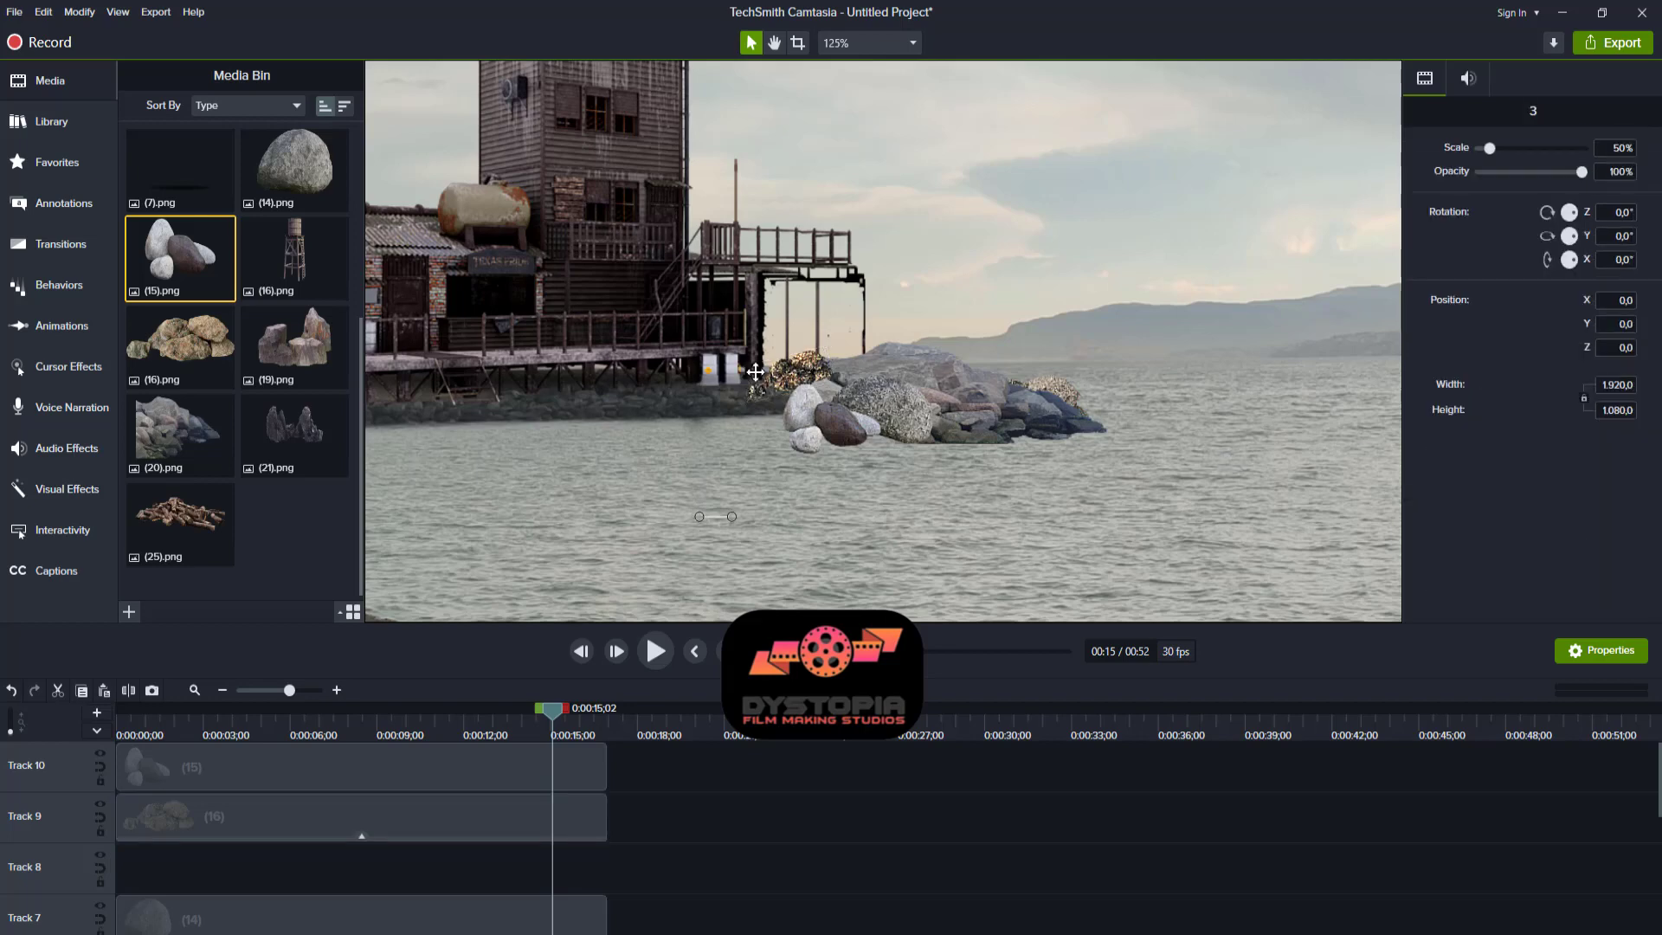
- Resample the Colorize colour of the rock (16), trying the water's #A1A49F and settling on a grey from the adjacent rock pile
{"action": "left_click", "coordinate": [755, 371]}
{"action": "left_click", "coordinate": [1612, 522]}
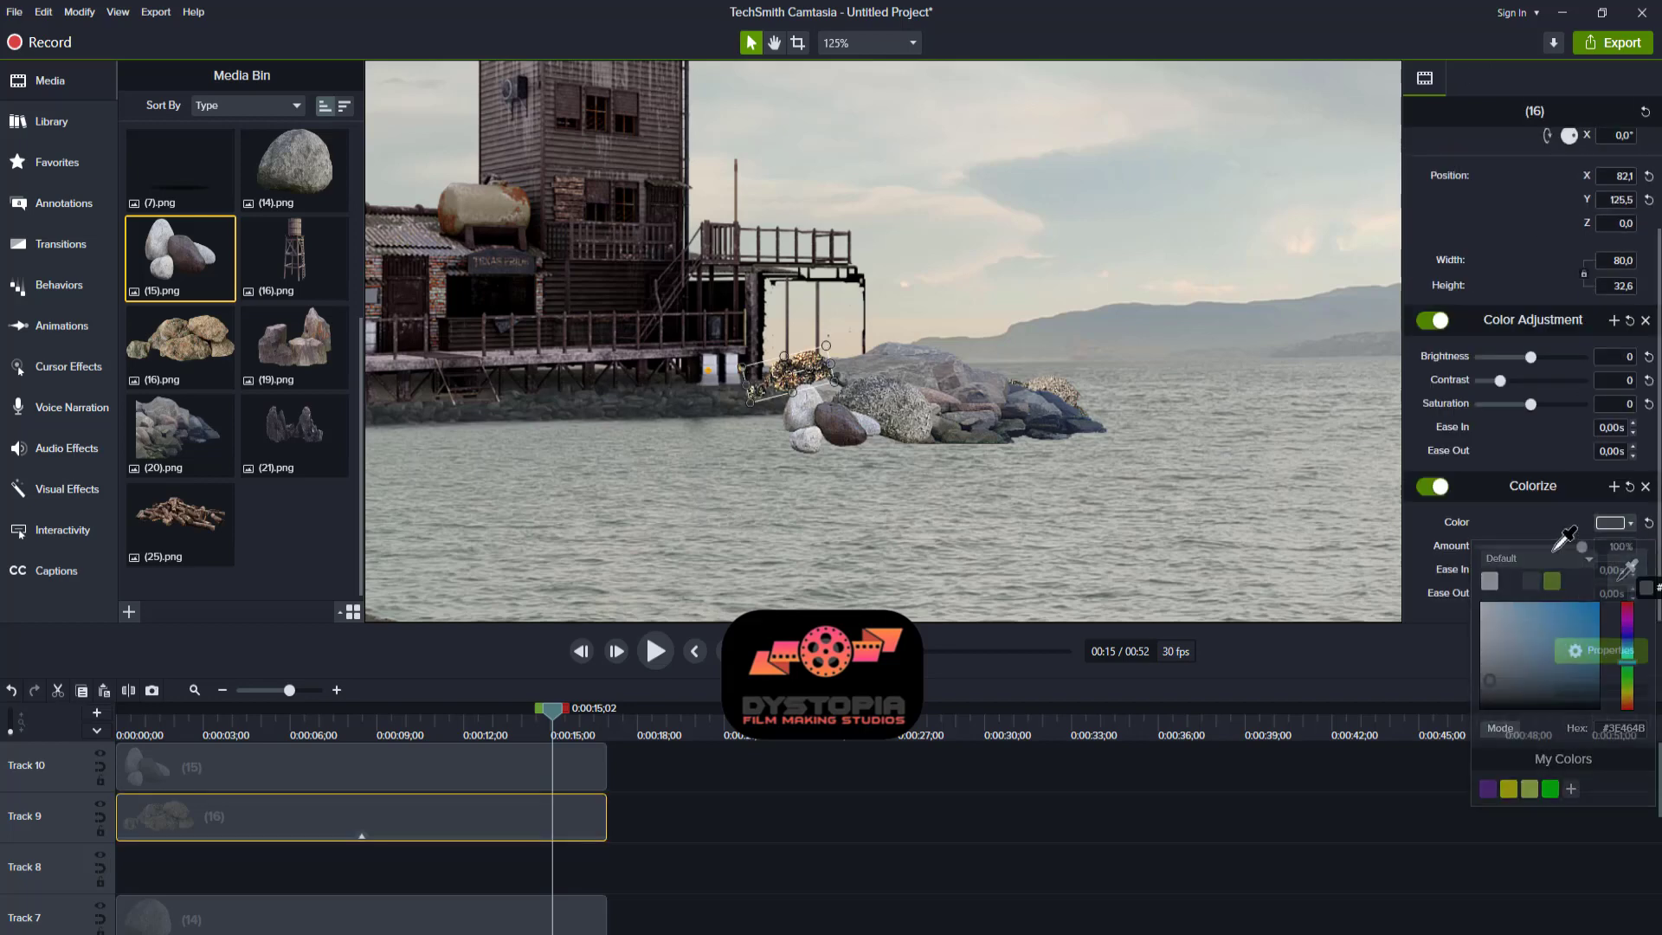
{"action": "left_click", "coordinate": [1051, 500]}
{"action": "left_click", "coordinate": [1631, 523]}
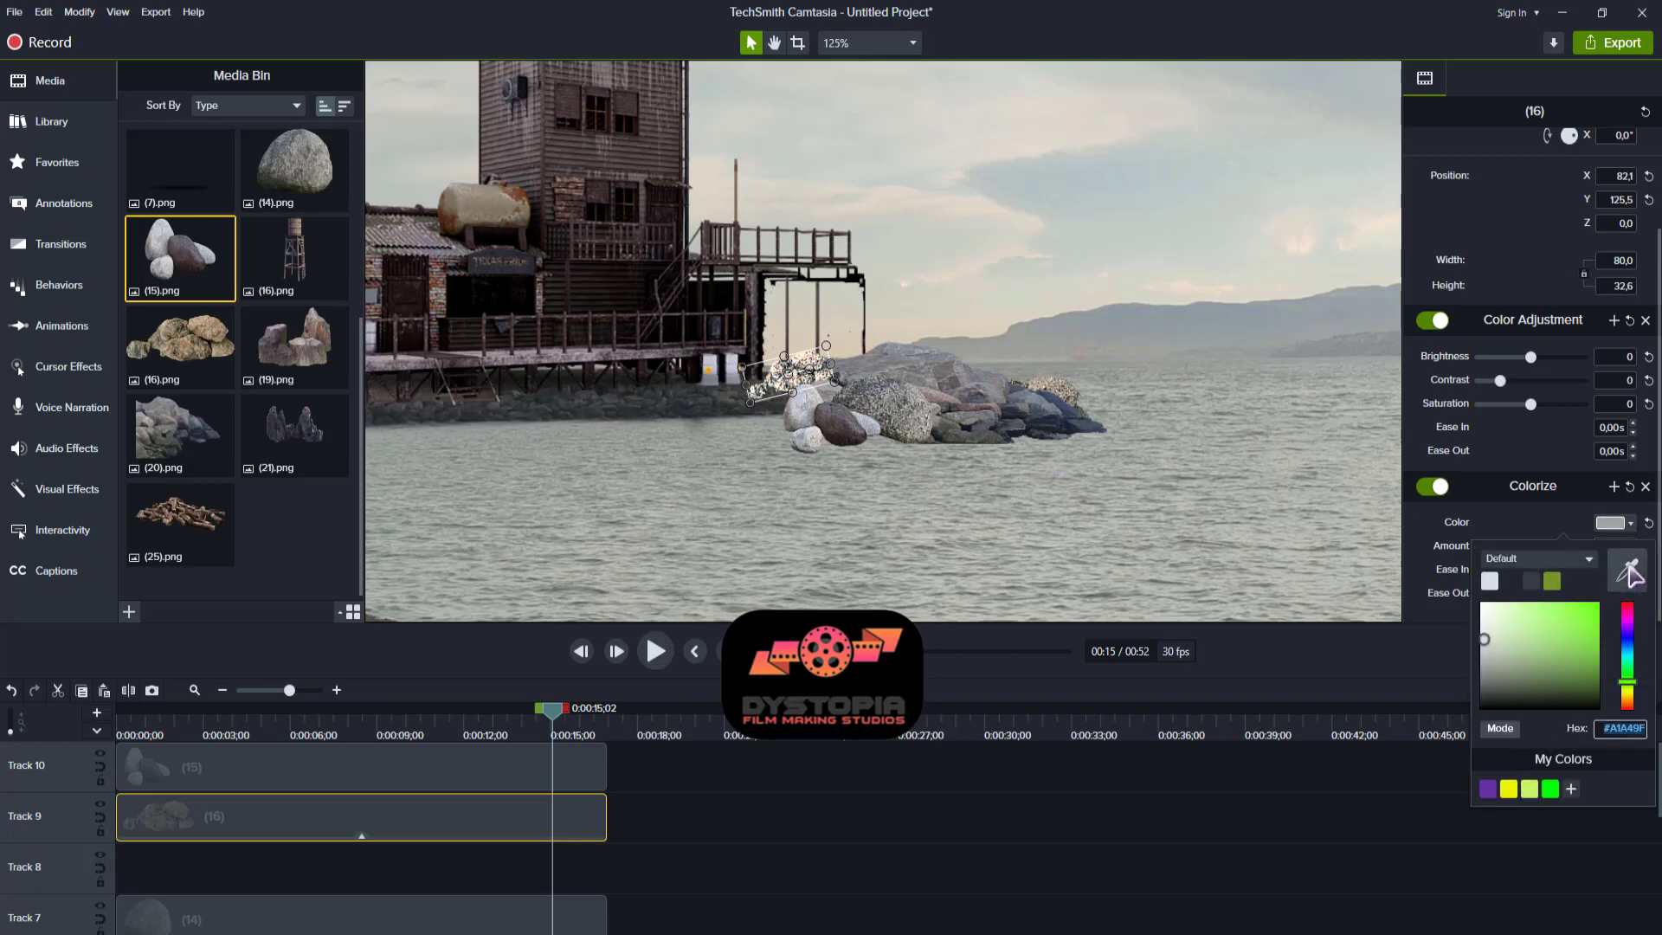
{"action": "left_click", "coordinate": [1630, 538]}
{"action": "left_click", "coordinate": [868, 386]}
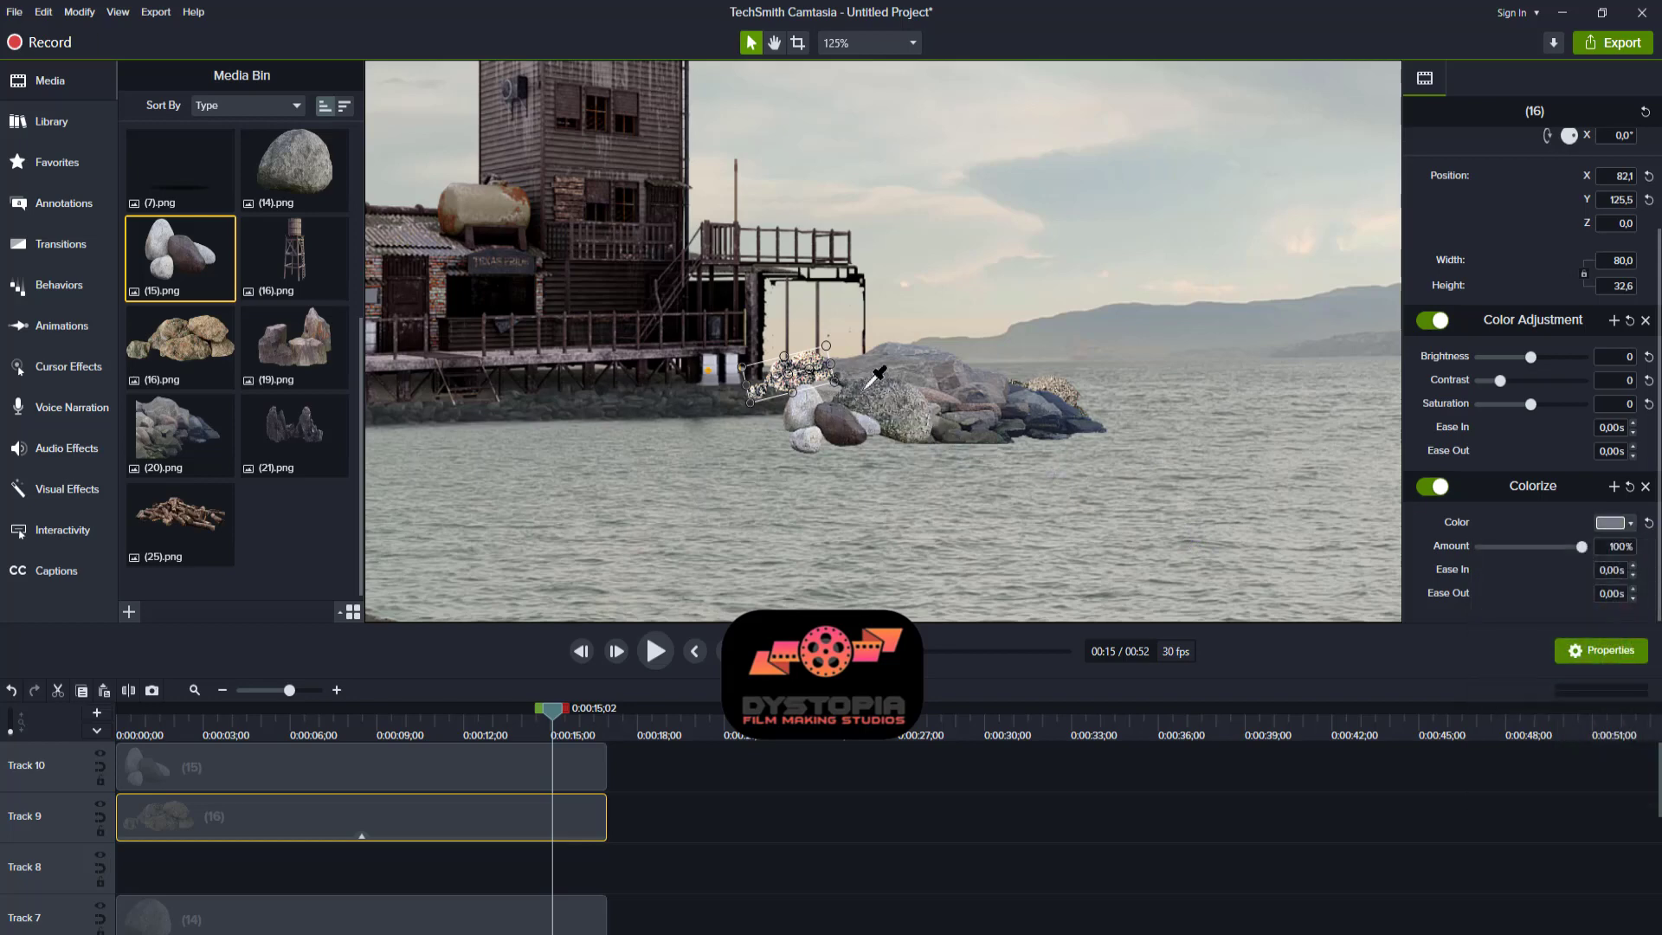
- Set the Color Adjustment of the rock (16) to brightness about -8, contrast about -16 and saturation about -24
{"action": "left_click", "coordinate": [964, 508]}
{"action": "left_click", "coordinate": [785, 370]}
{"action": "left_click_drag", "start_coordinate": [1530, 363], "coordinate": [1491, 391]}
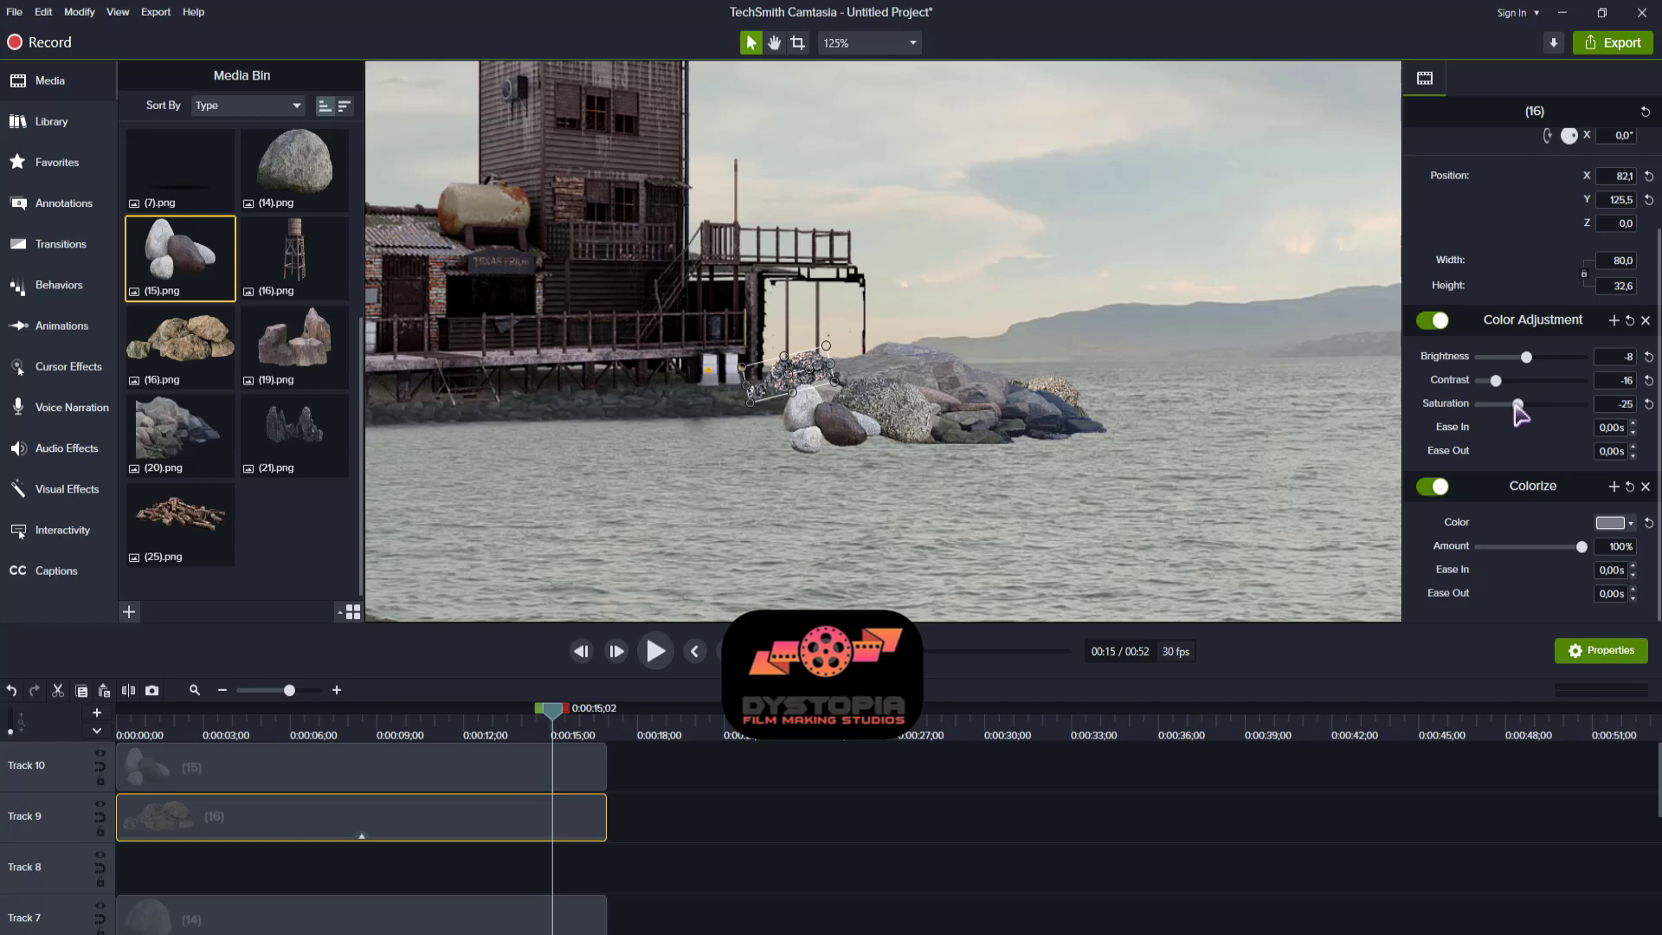
{"action": "left_click", "coordinate": [945, 517]}
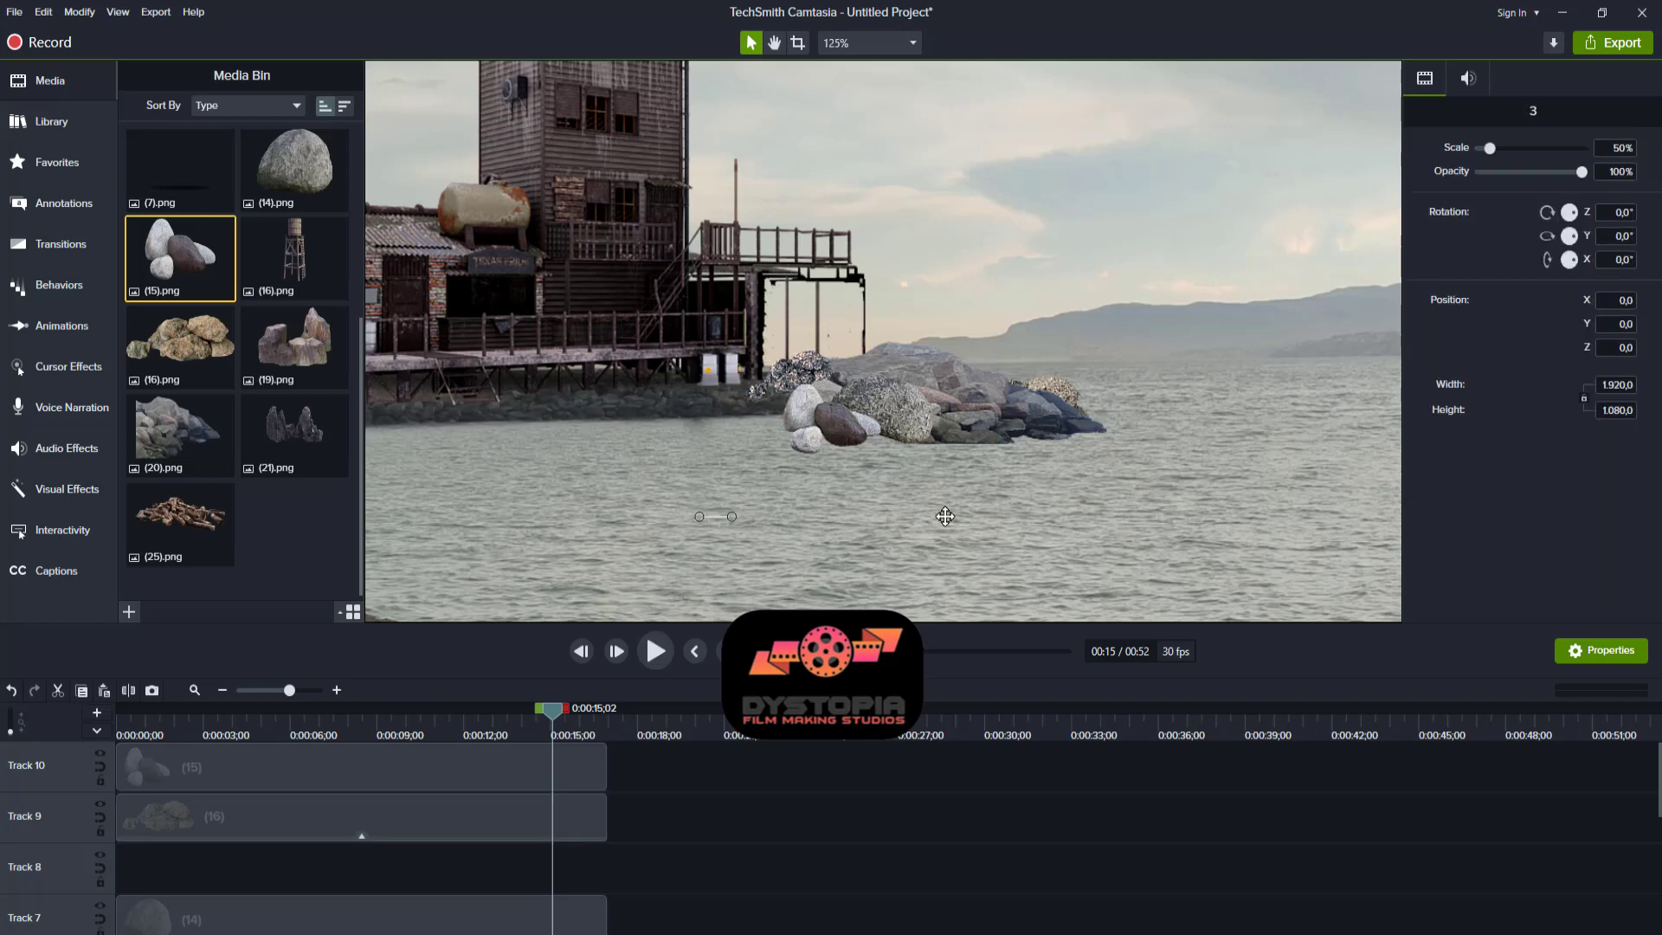
- Add the rocks image (20).png to Track 8 along the other clips and shrink it to about 8.2% behind the stones (15)
{"action": "left_click_drag", "start_coordinate": [179, 429], "coordinate": [151, 868]}
{"action": "left_click_drag", "start_coordinate": [473, 870], "coordinate": [604, 870]}
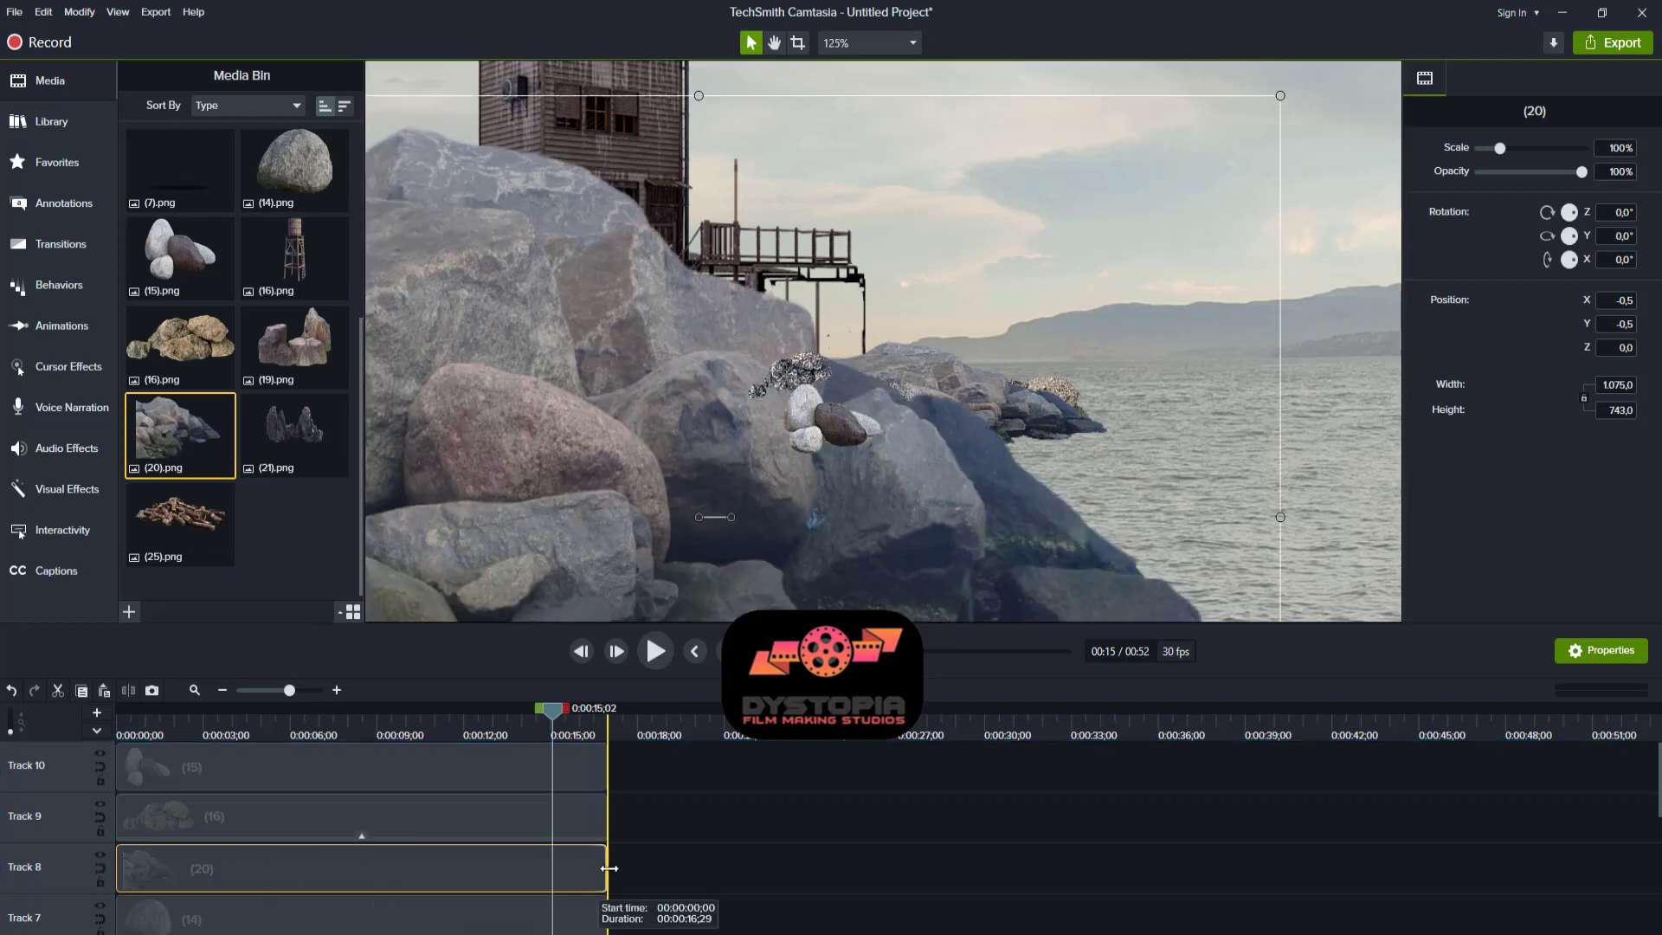
{"action": "left_click_drag", "start_coordinate": [1281, 92], "coordinate": [836, 352]}
{"action": "left_click", "coordinate": [837, 355]}
{"action": "left_click", "coordinate": [766, 419]}
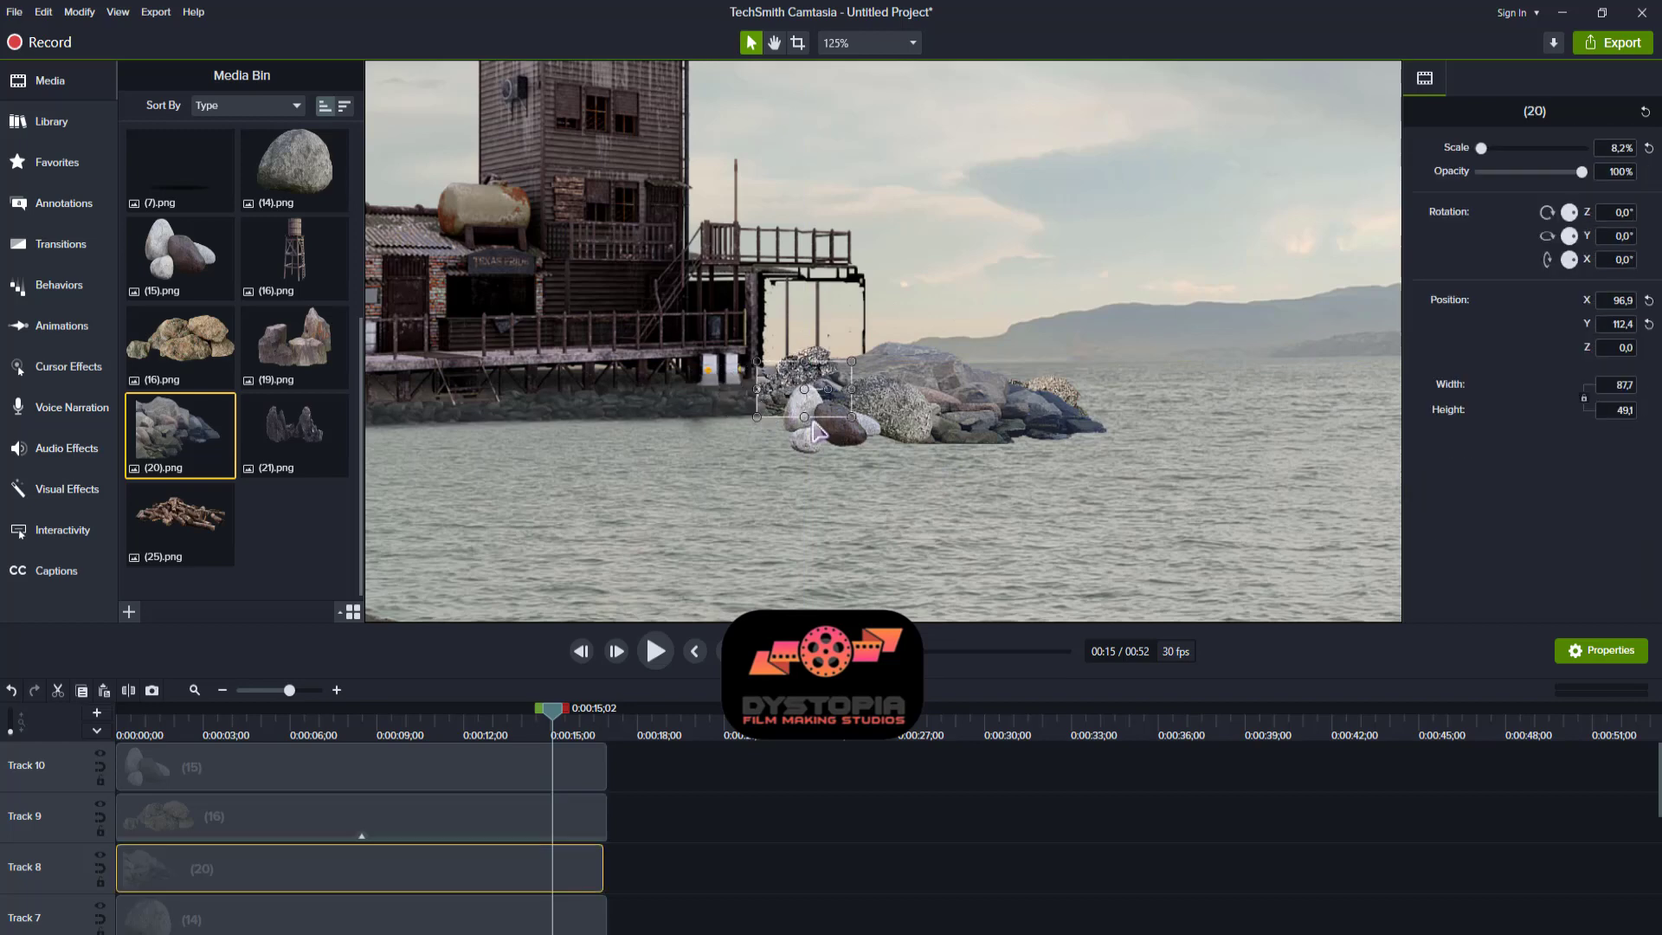
- Nudge the rock (16) to about X 87.7, Y 128.7, and give the small rocks (20) Corner Rounding with a radius of about 105
{"action": "left_click", "coordinate": [788, 385]}
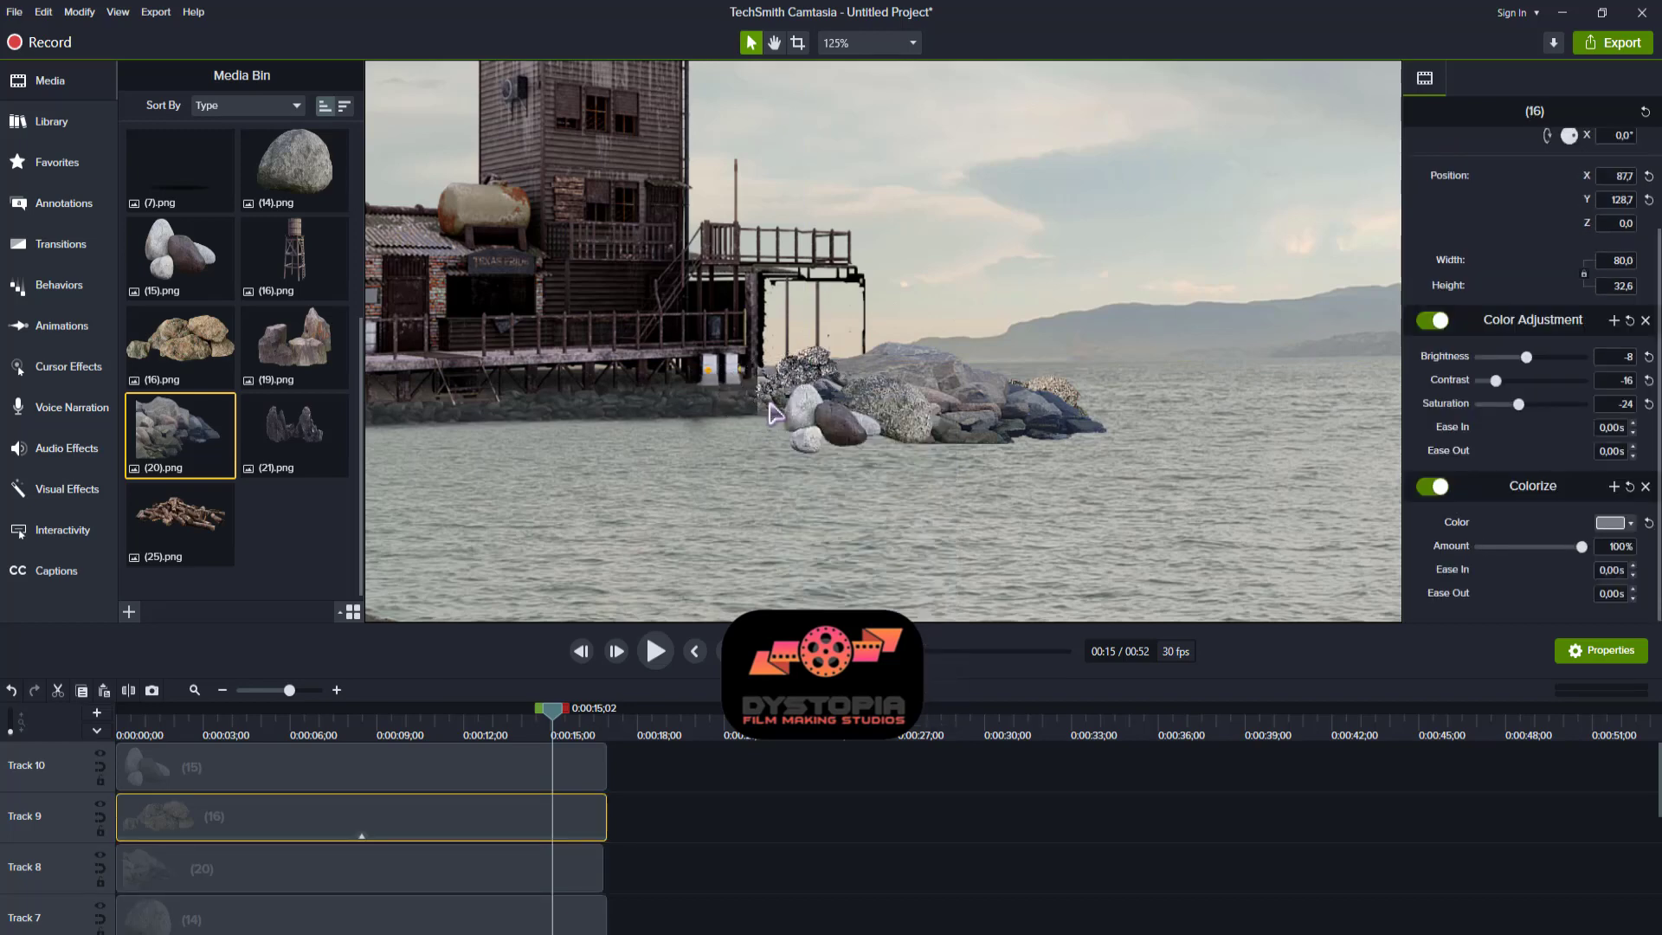
{"action": "left_click", "coordinate": [770, 406]}
{"action": "right_click", "coordinate": [760, 448]}
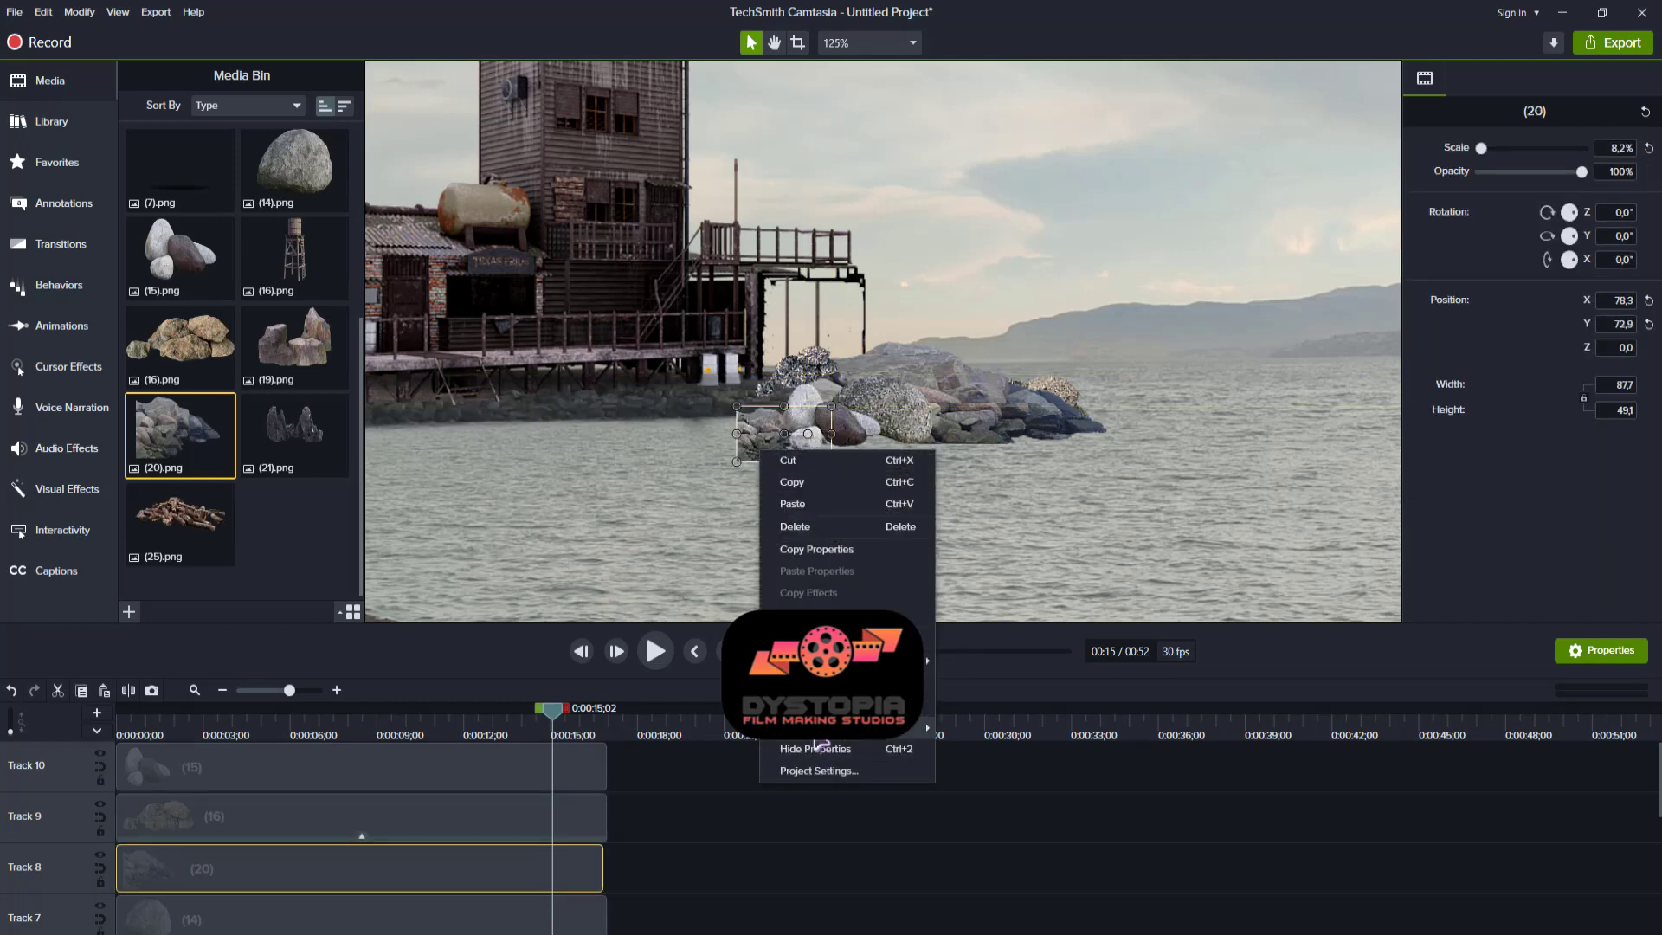
{"action": "mouse_move", "coordinate": [866, 727]}
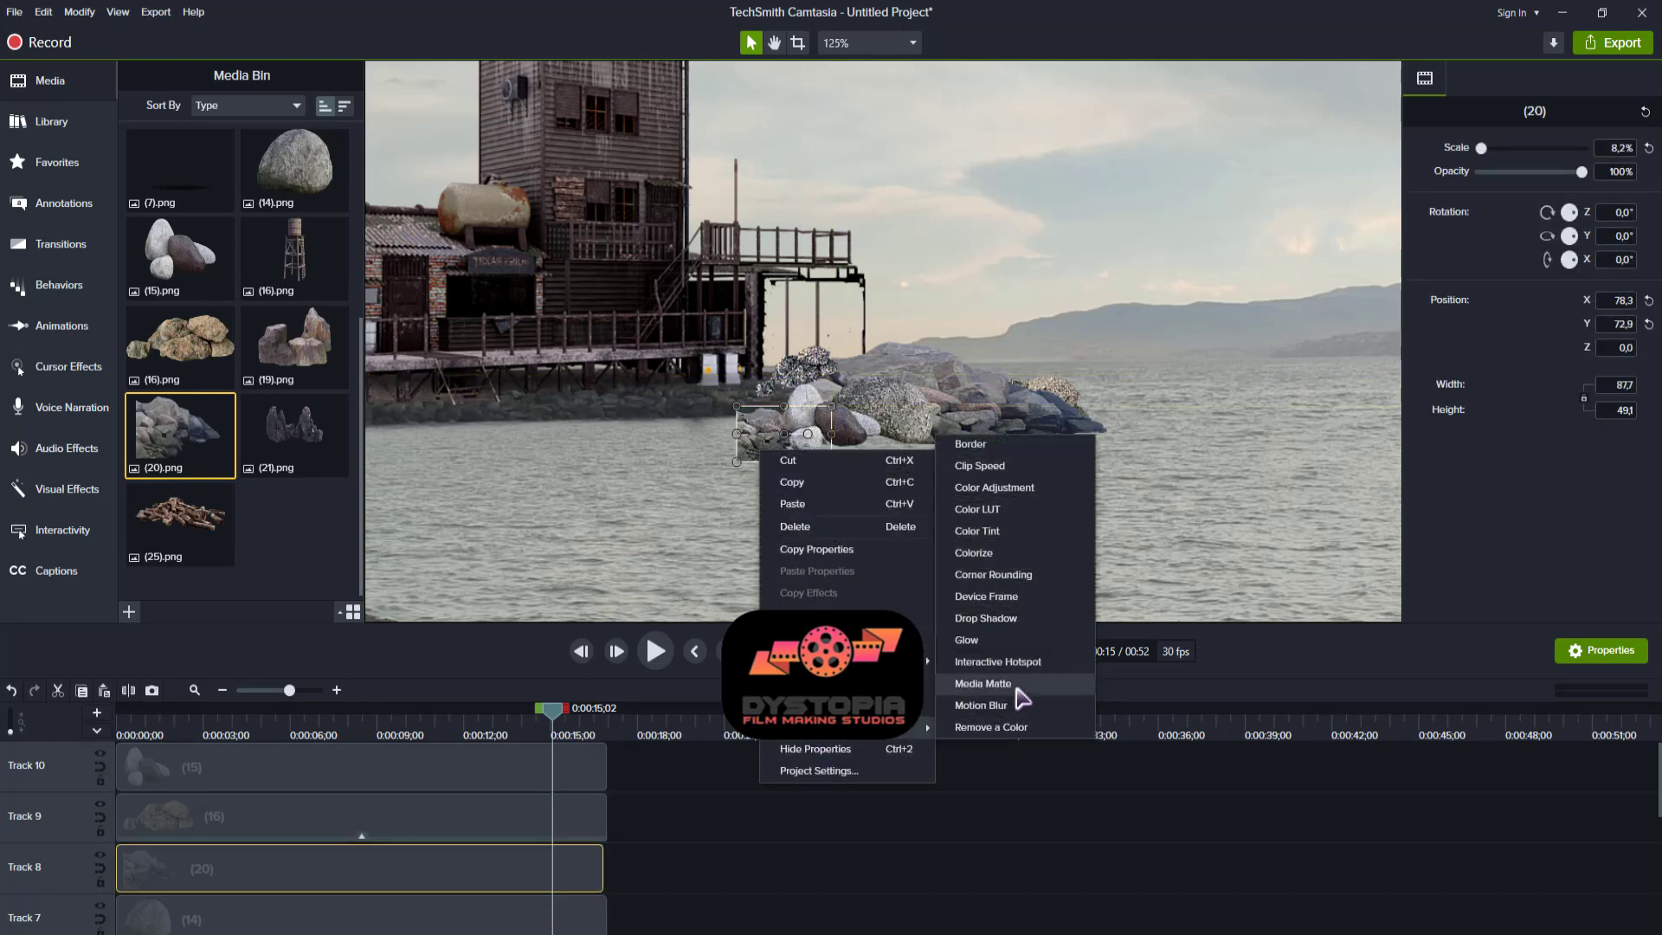
{"action": "left_click", "coordinate": [1036, 575]}
{"action": "left_click_drag", "start_coordinate": [1483, 526], "coordinate": [1492, 526]}
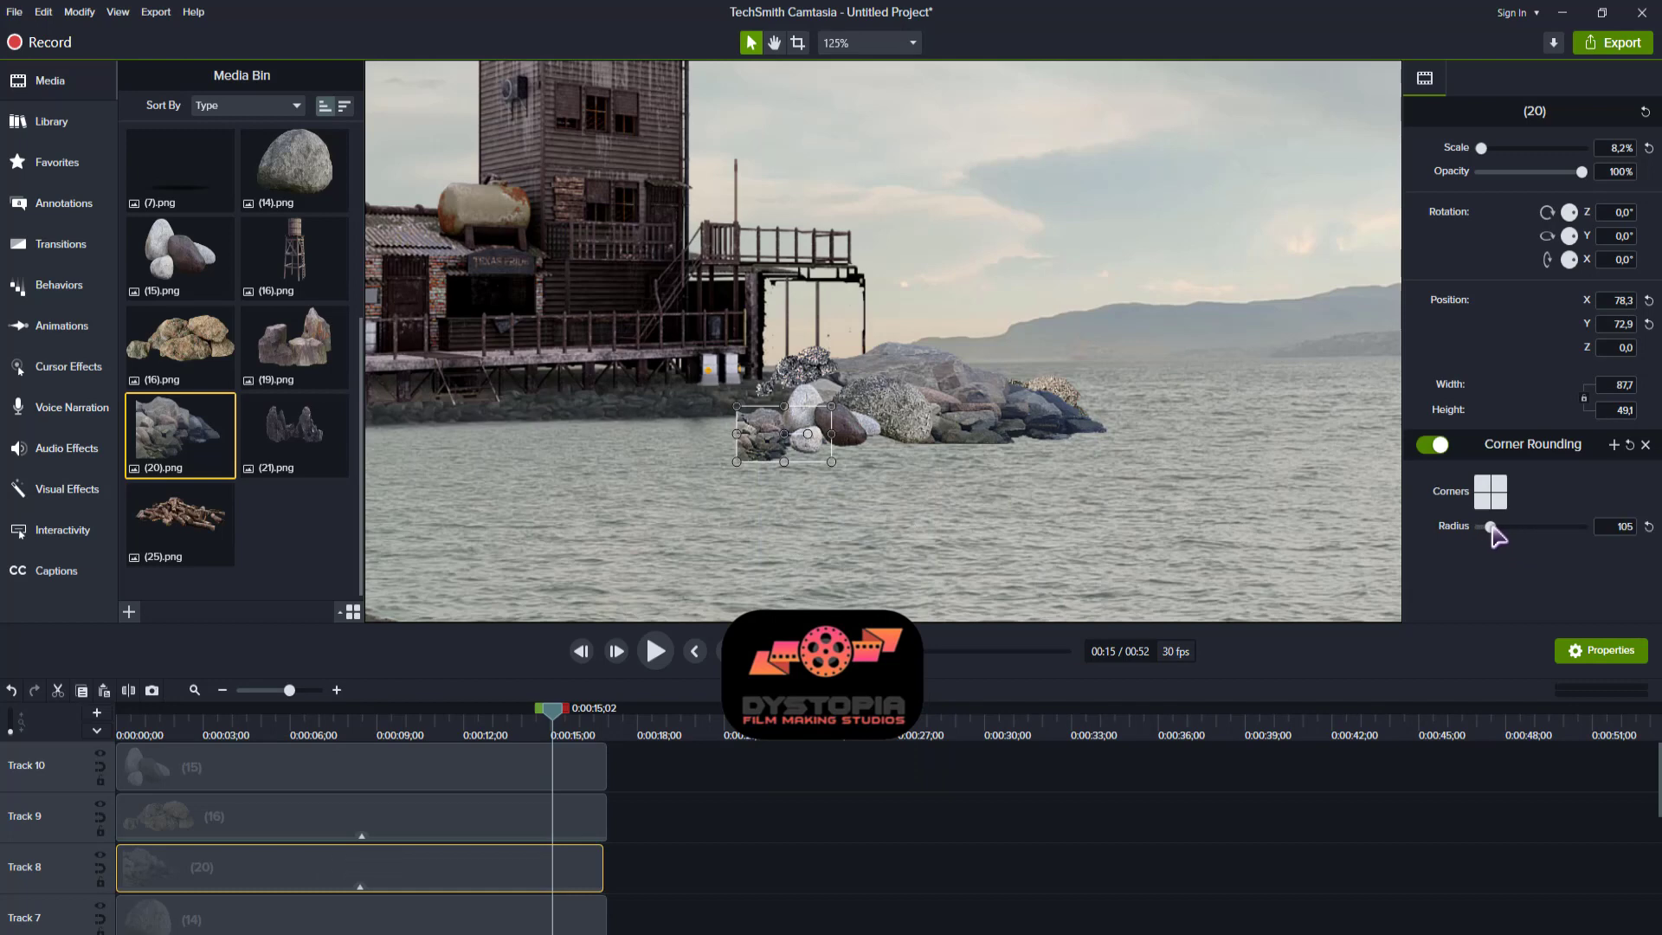
- Place the small rocks (20) at about X 118.0, Y 110.2, move the stones (15) clear of them and readjust the Corner Rounding radius
{"action": "left_click_drag", "start_coordinate": [766, 425], "coordinate": [812, 382]}
{"action": "left_click", "coordinate": [901, 421]}
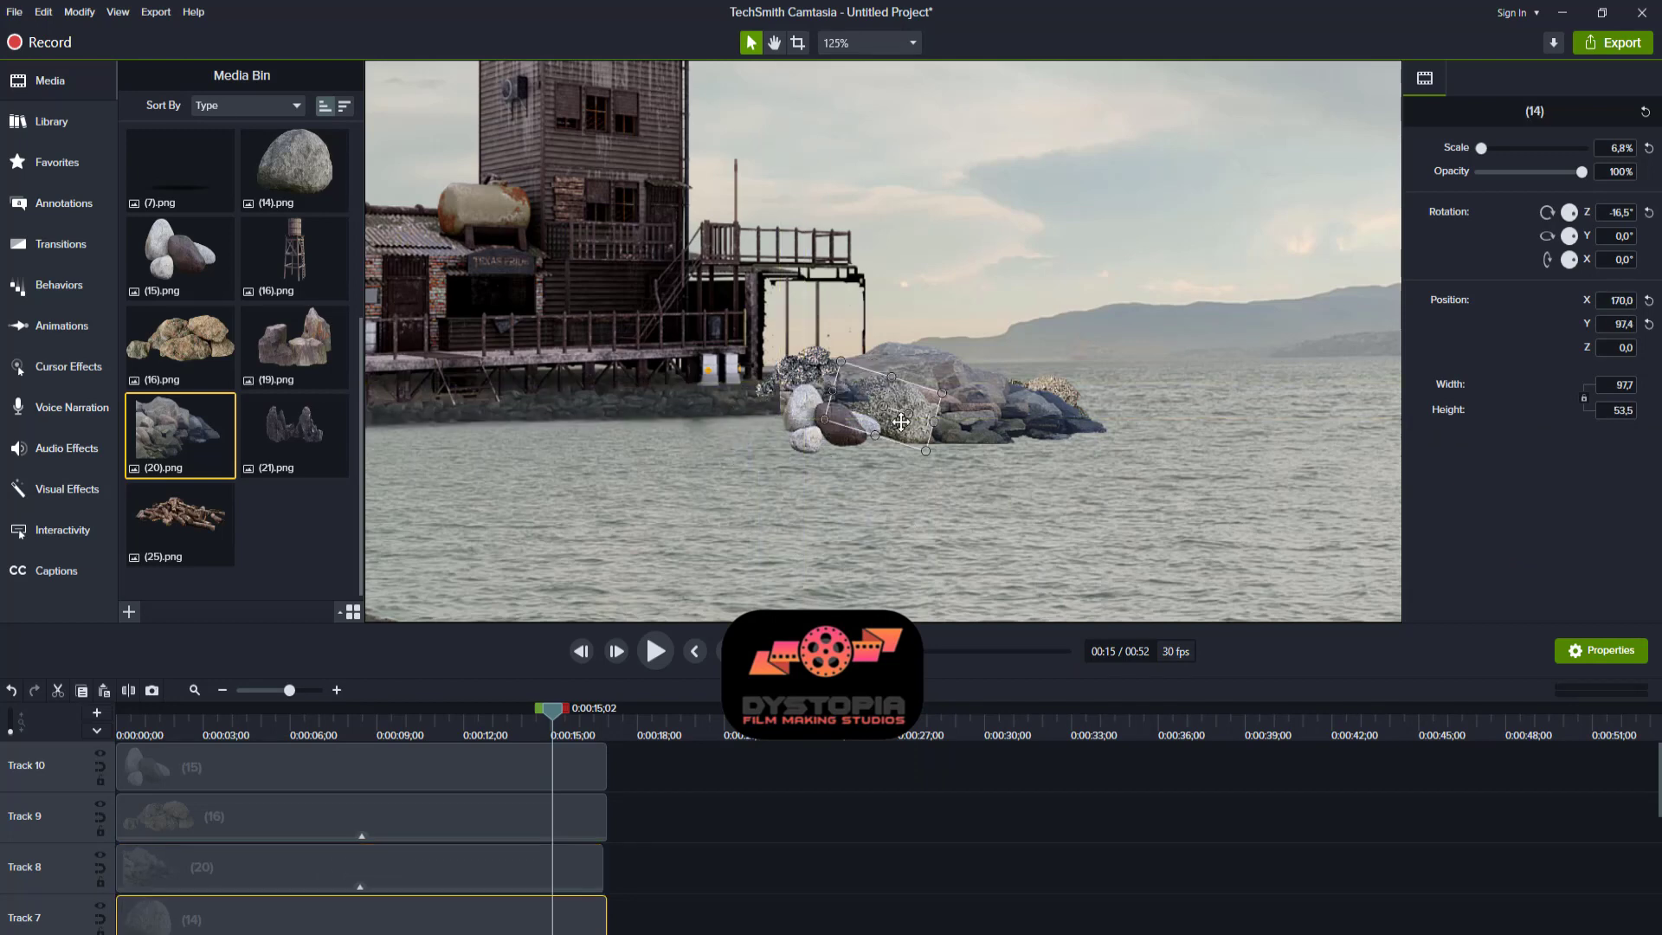
{"action": "left_click", "coordinate": [798, 357]}
{"action": "left_click", "coordinate": [786, 404]}
{"action": "left_click_drag", "start_coordinate": [814, 410], "coordinate": [859, 433]}
{"action": "left_click", "coordinate": [804, 407]}
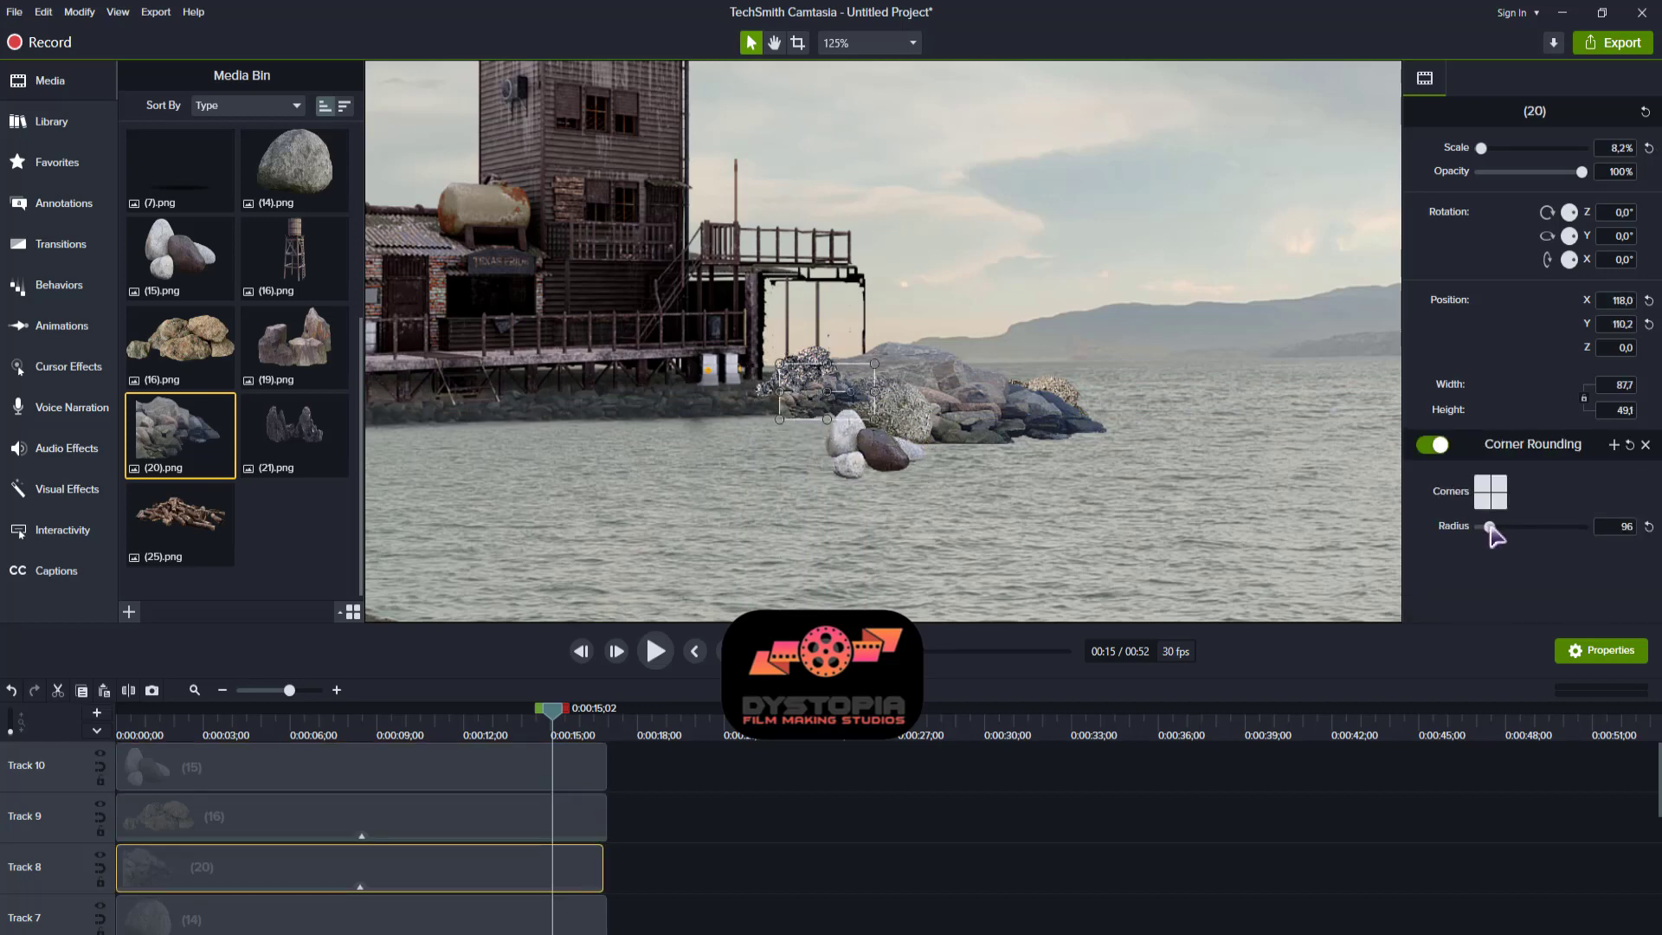
{"action": "left_click_drag", "start_coordinate": [1480, 527], "coordinate": [1528, 527]}
{"action": "left_click", "coordinate": [993, 515]}
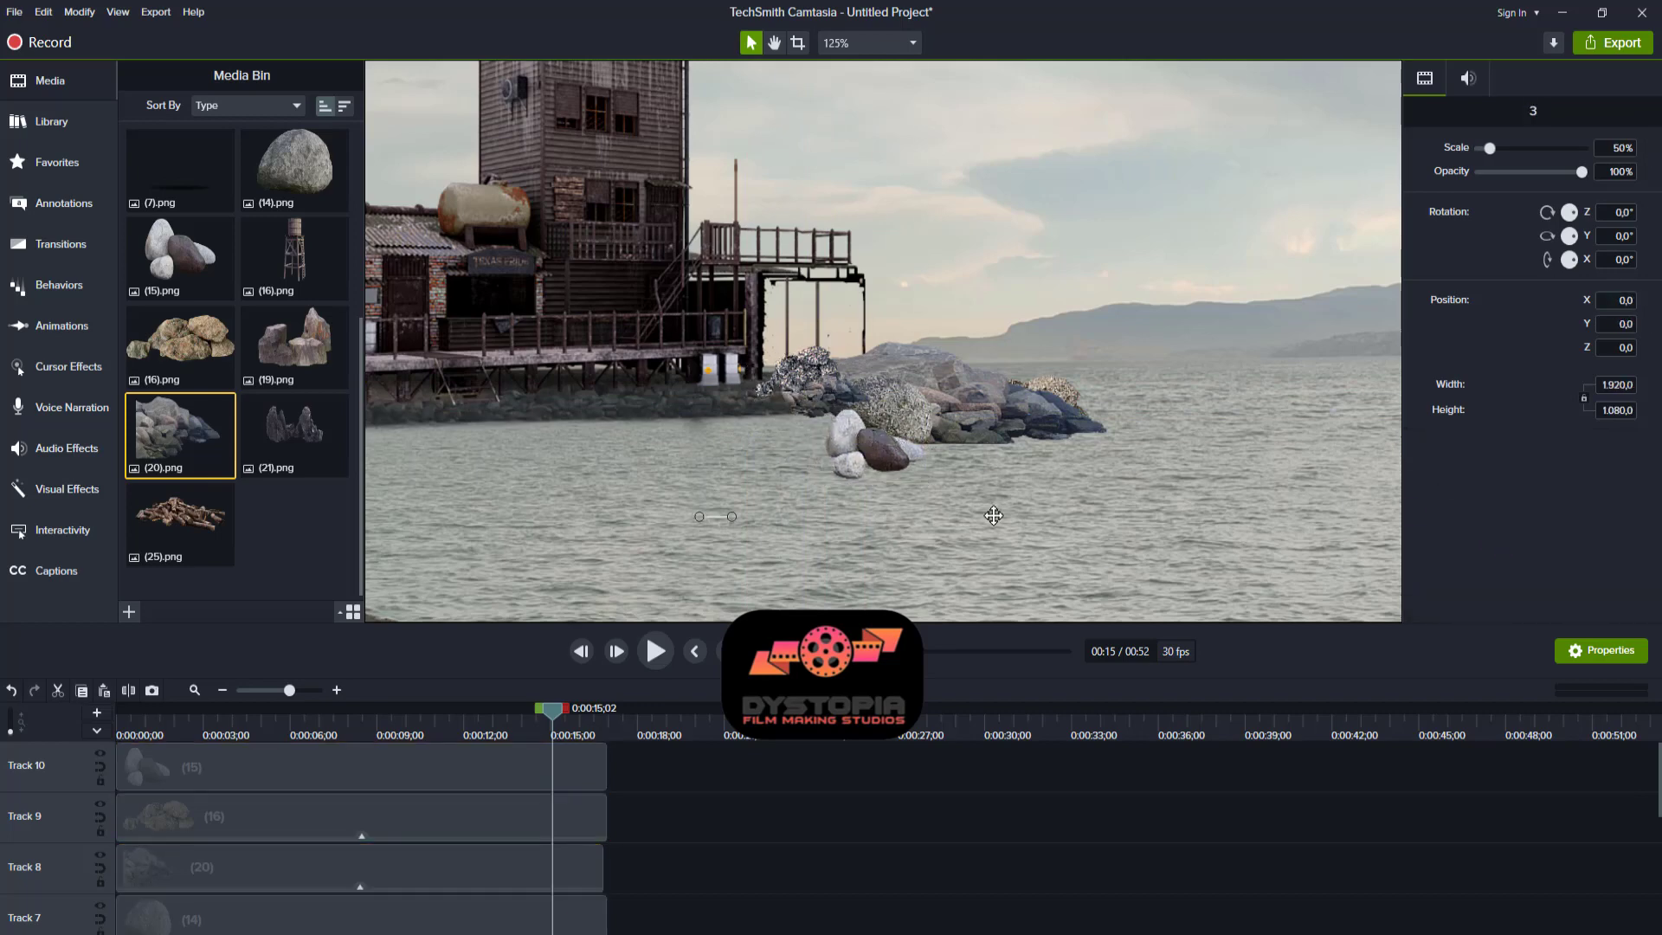
- Move the stones (15) to about X 113.9, Y 95.8 and colorize them with a grey sampled from the neighbouring breakwater rocks
{"action": "left_click_drag", "start_coordinate": [854, 469], "coordinate": [845, 419]}
{"action": "right_click", "coordinate": [817, 399]}
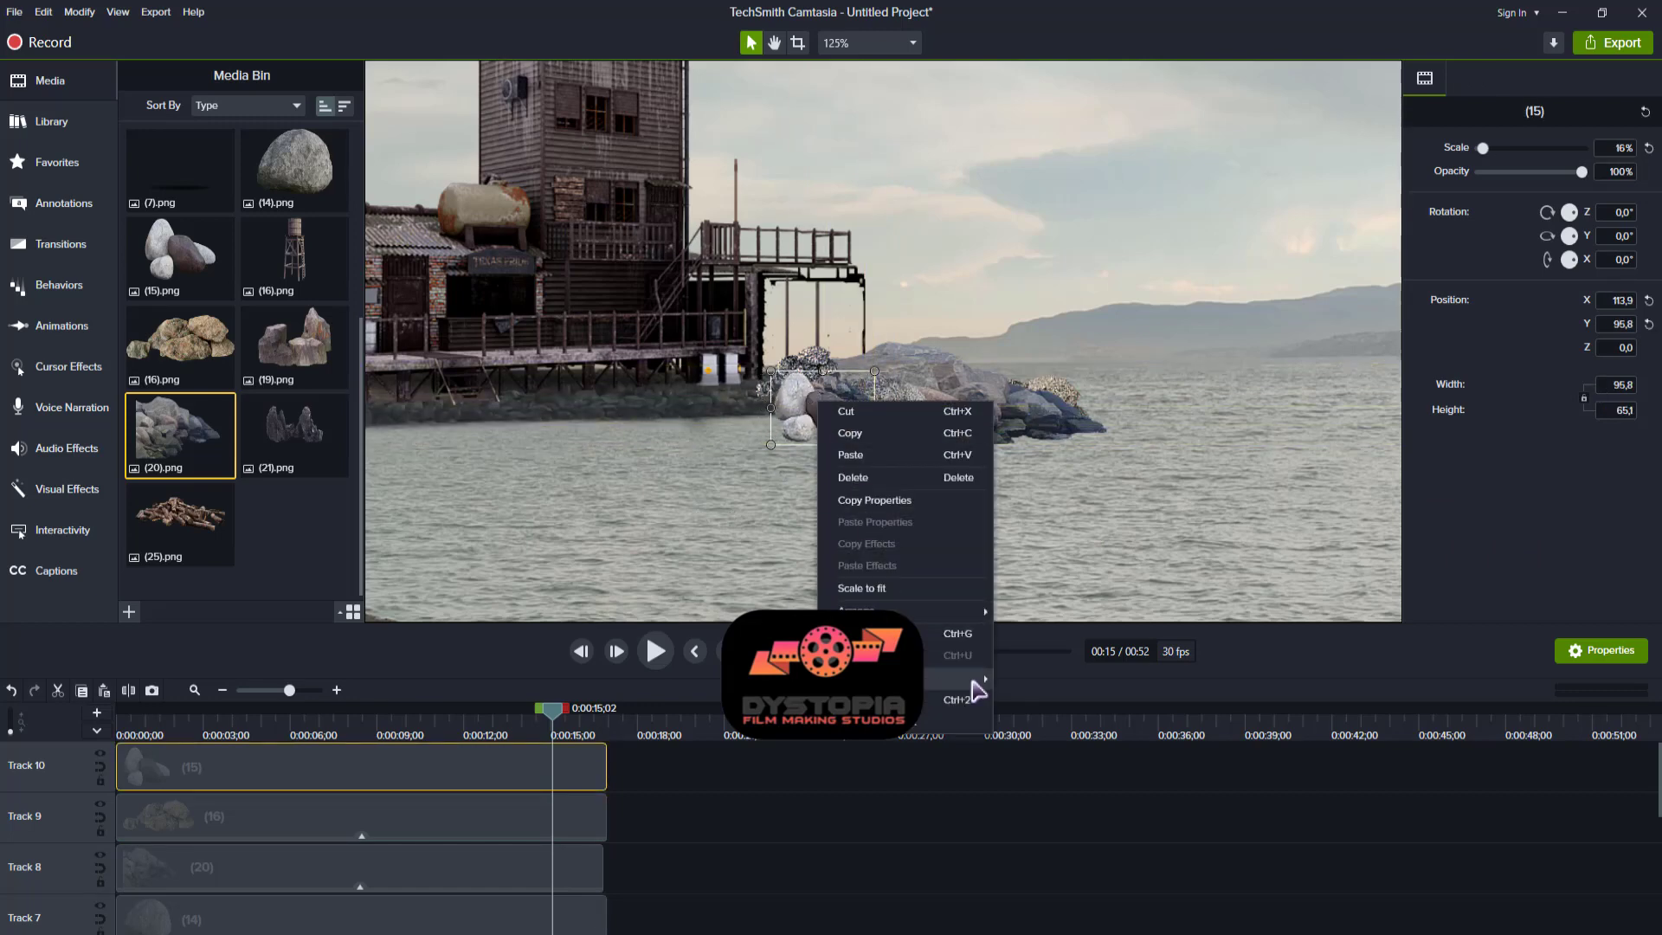
{"action": "mouse_move", "coordinate": [963, 678]}
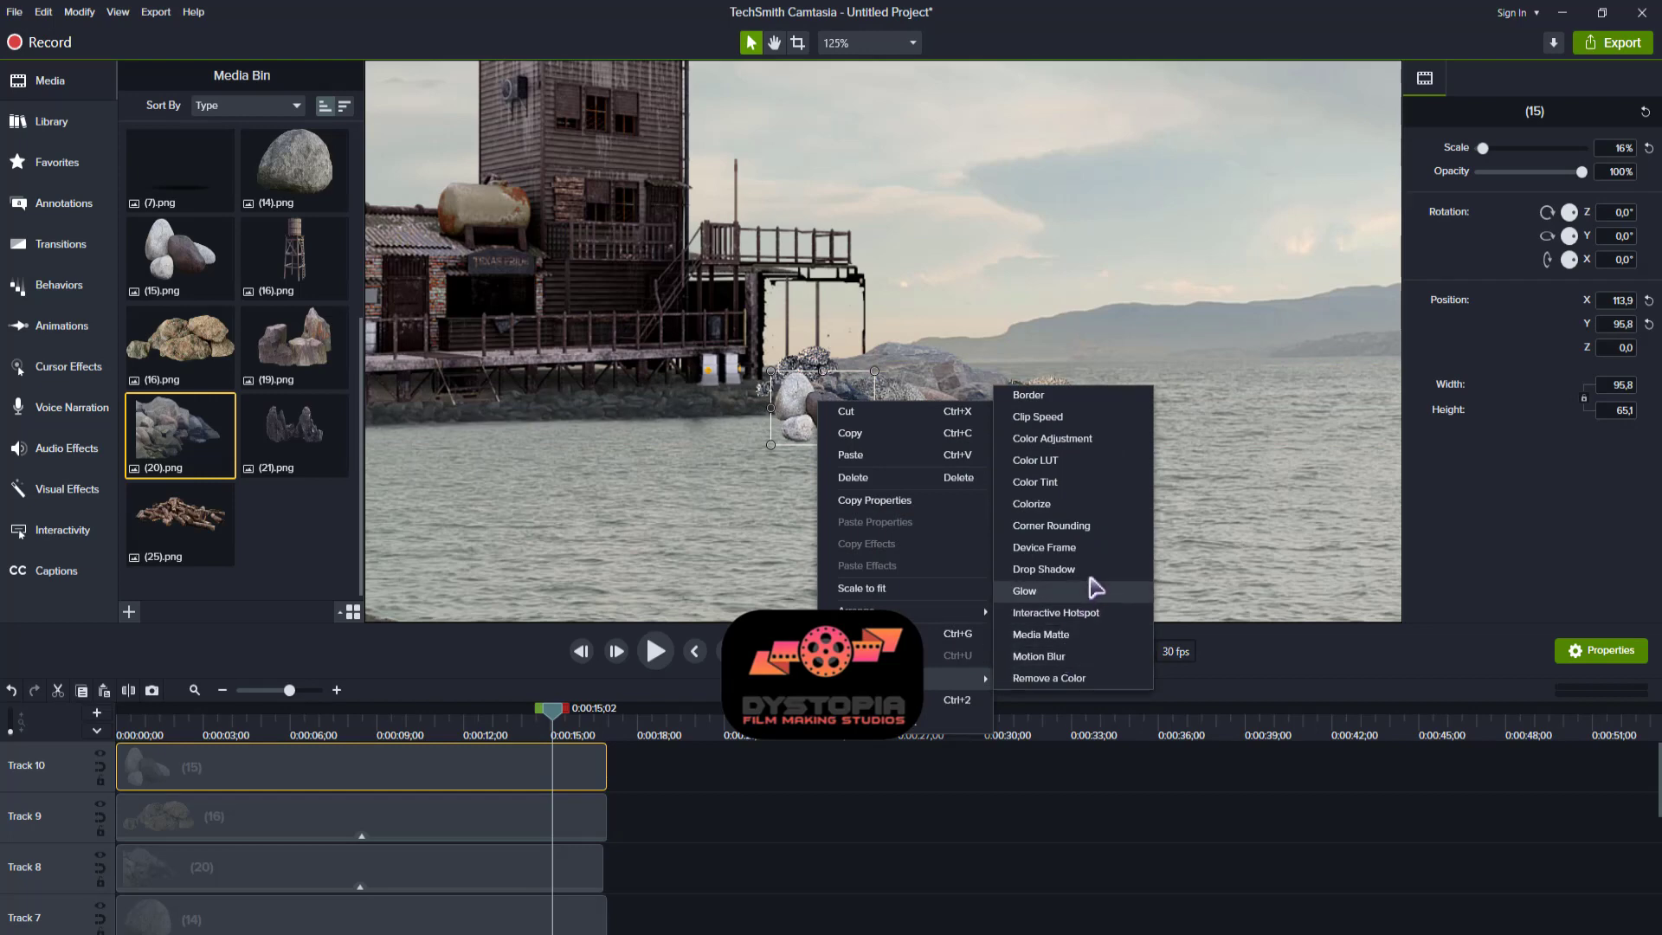
{"action": "left_click", "coordinate": [1075, 503]}
{"action": "left_click", "coordinate": [1610, 481]}
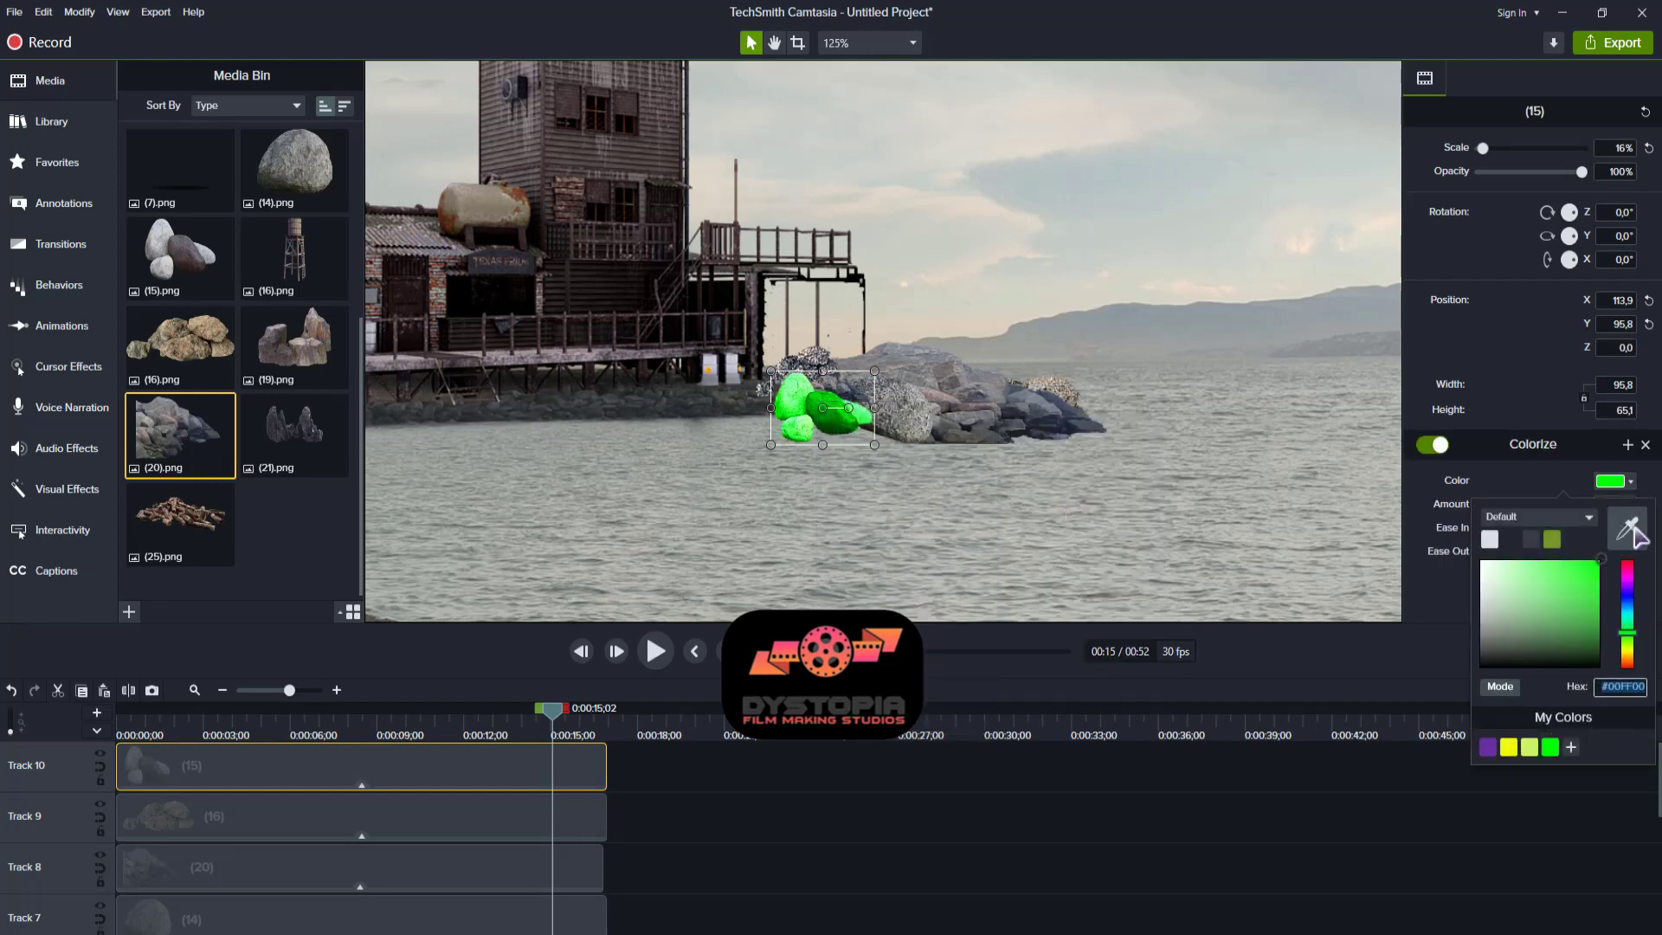
{"action": "left_click", "coordinate": [1640, 528]}
{"action": "left_click", "coordinate": [1028, 414]}
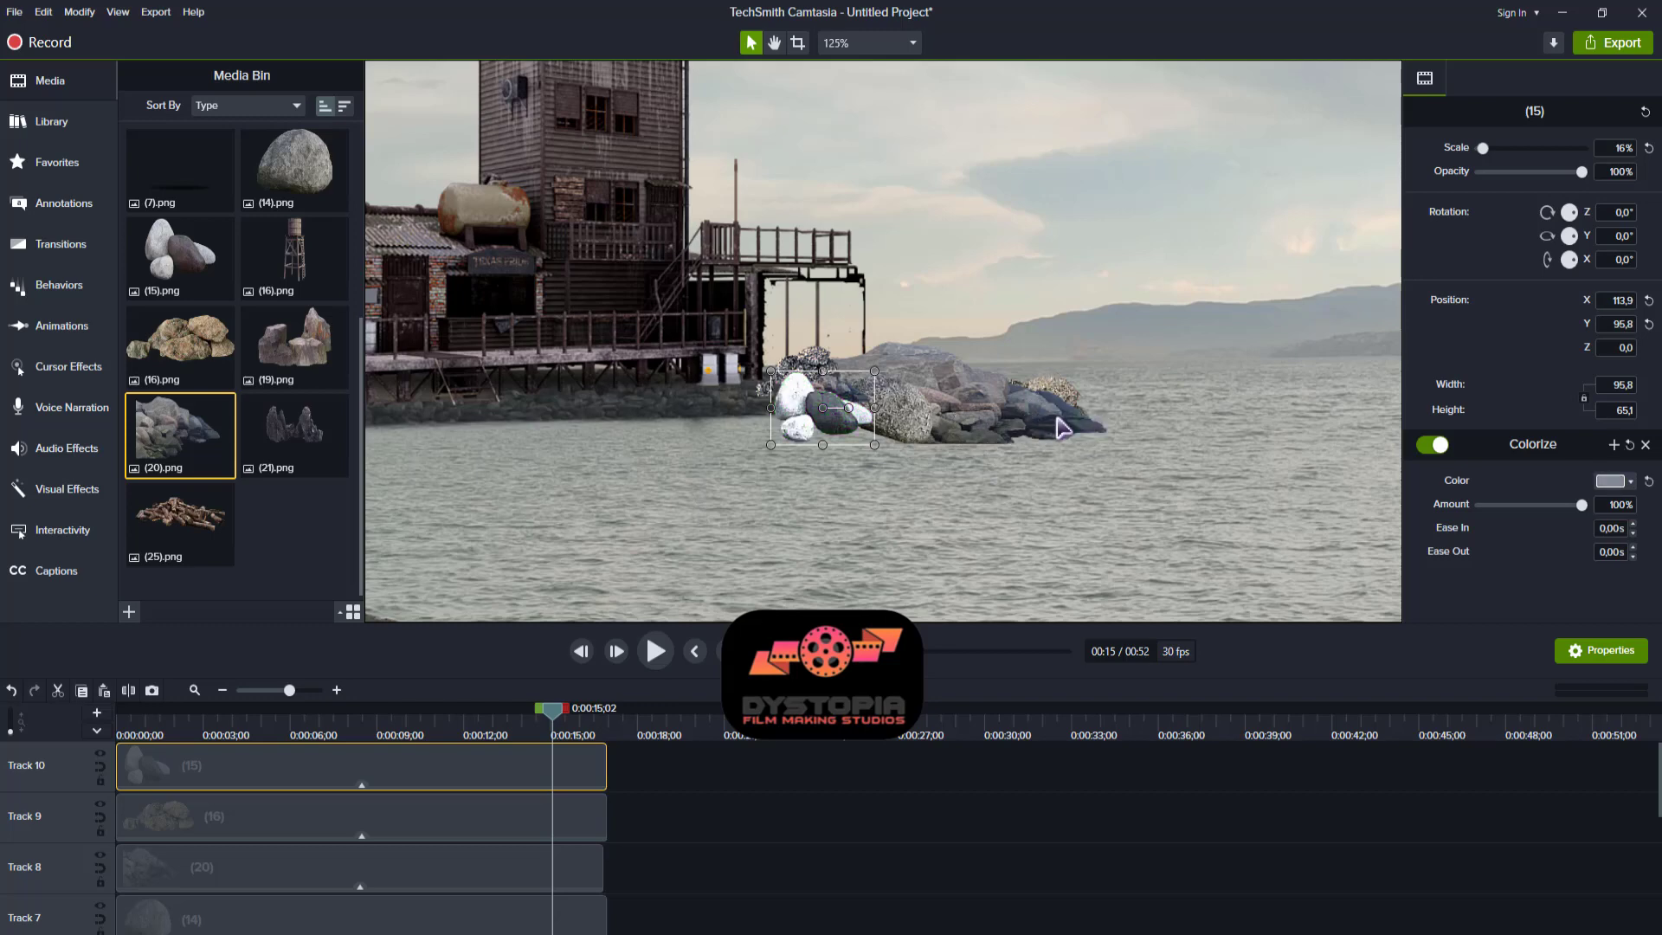
{"action": "left_click", "coordinate": [1057, 423]}
{"action": "left_click", "coordinate": [822, 434]}
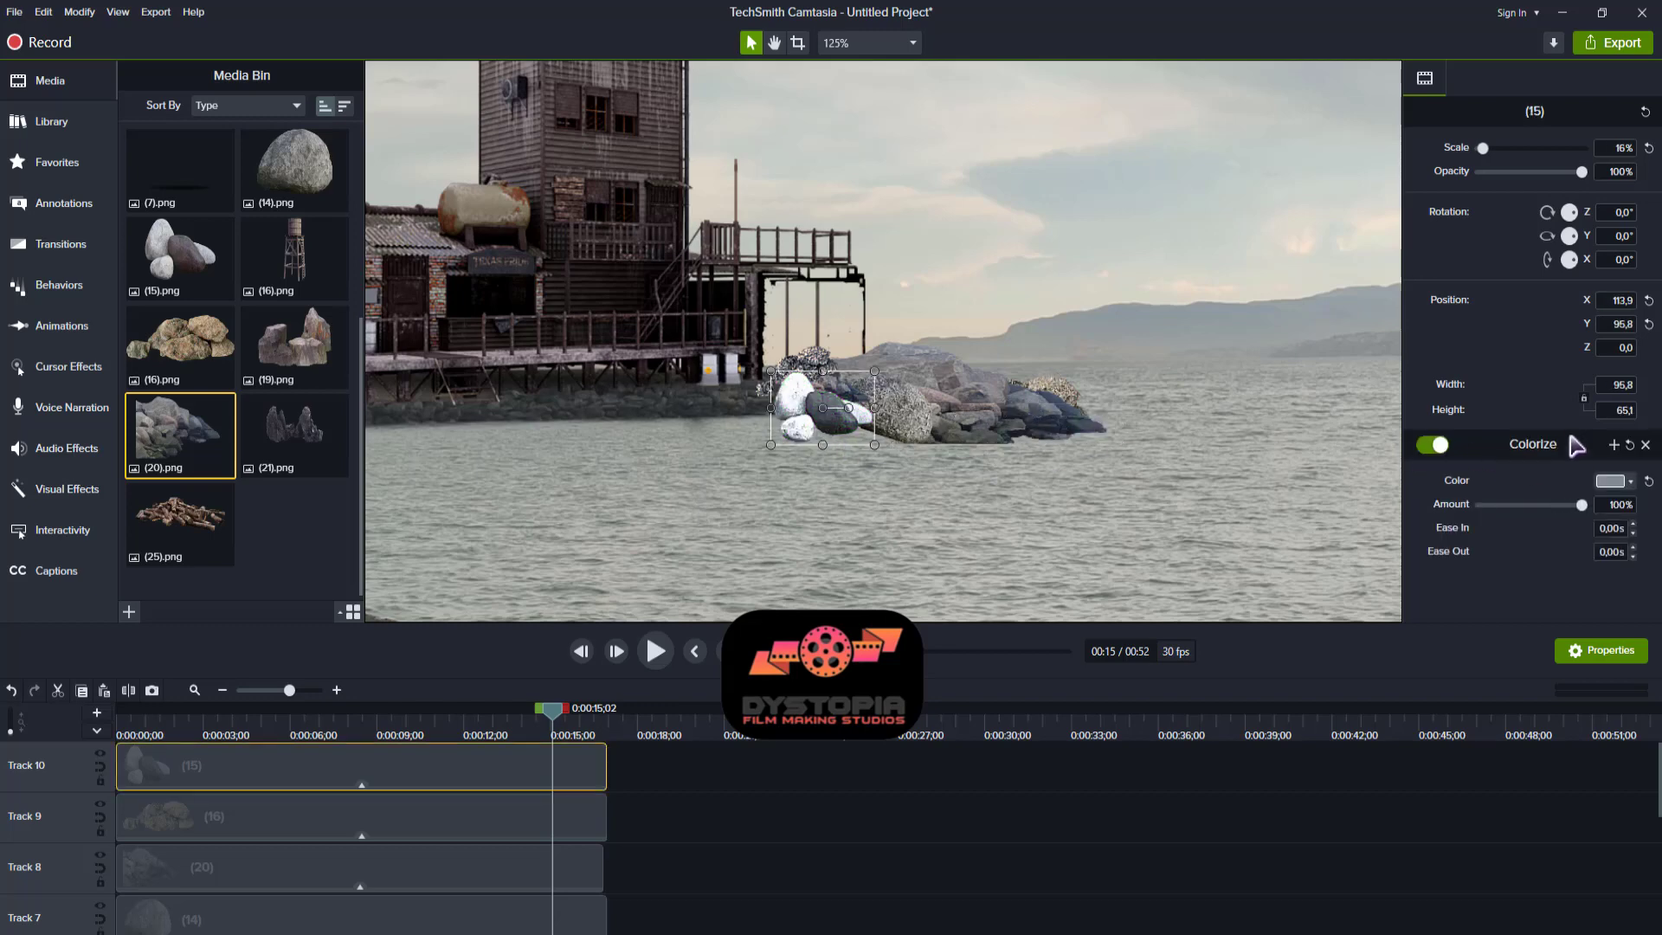
- Add a Color Adjustment to the stones (15) with brightness about -8, contrast about -19 and saturation about -15
{"action": "right_click", "coordinate": [840, 429]}
{"action": "mouse_move", "coordinate": [970, 691]}
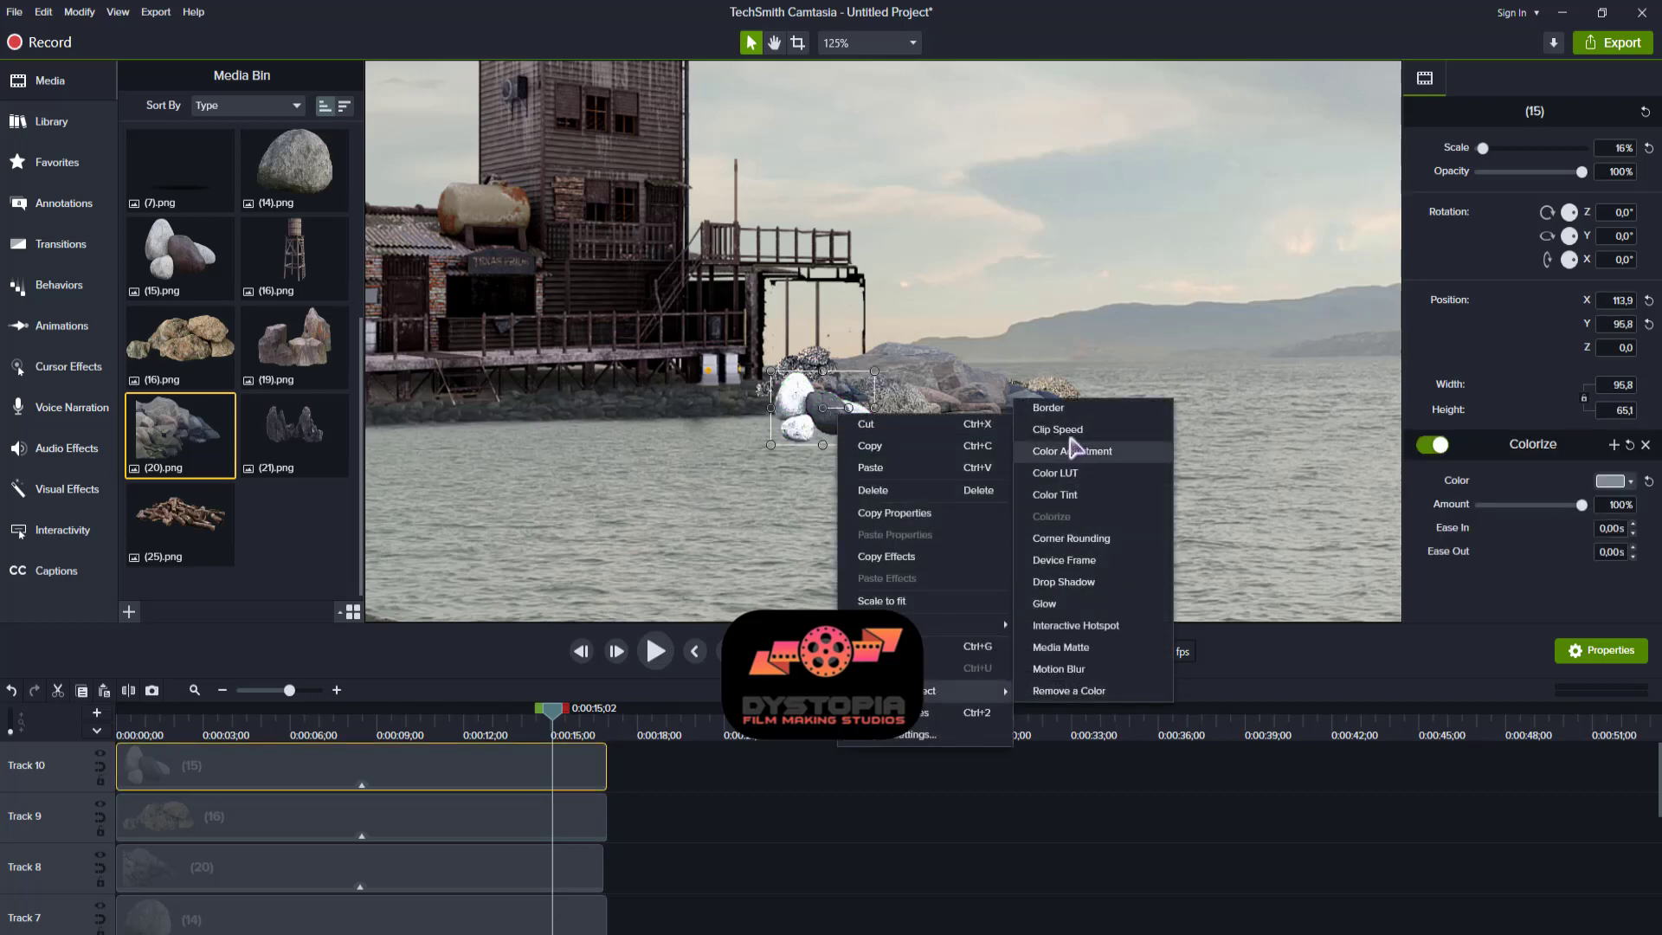
{"action": "left_click", "coordinate": [1074, 451]}
{"action": "left_click", "coordinate": [1615, 499]}
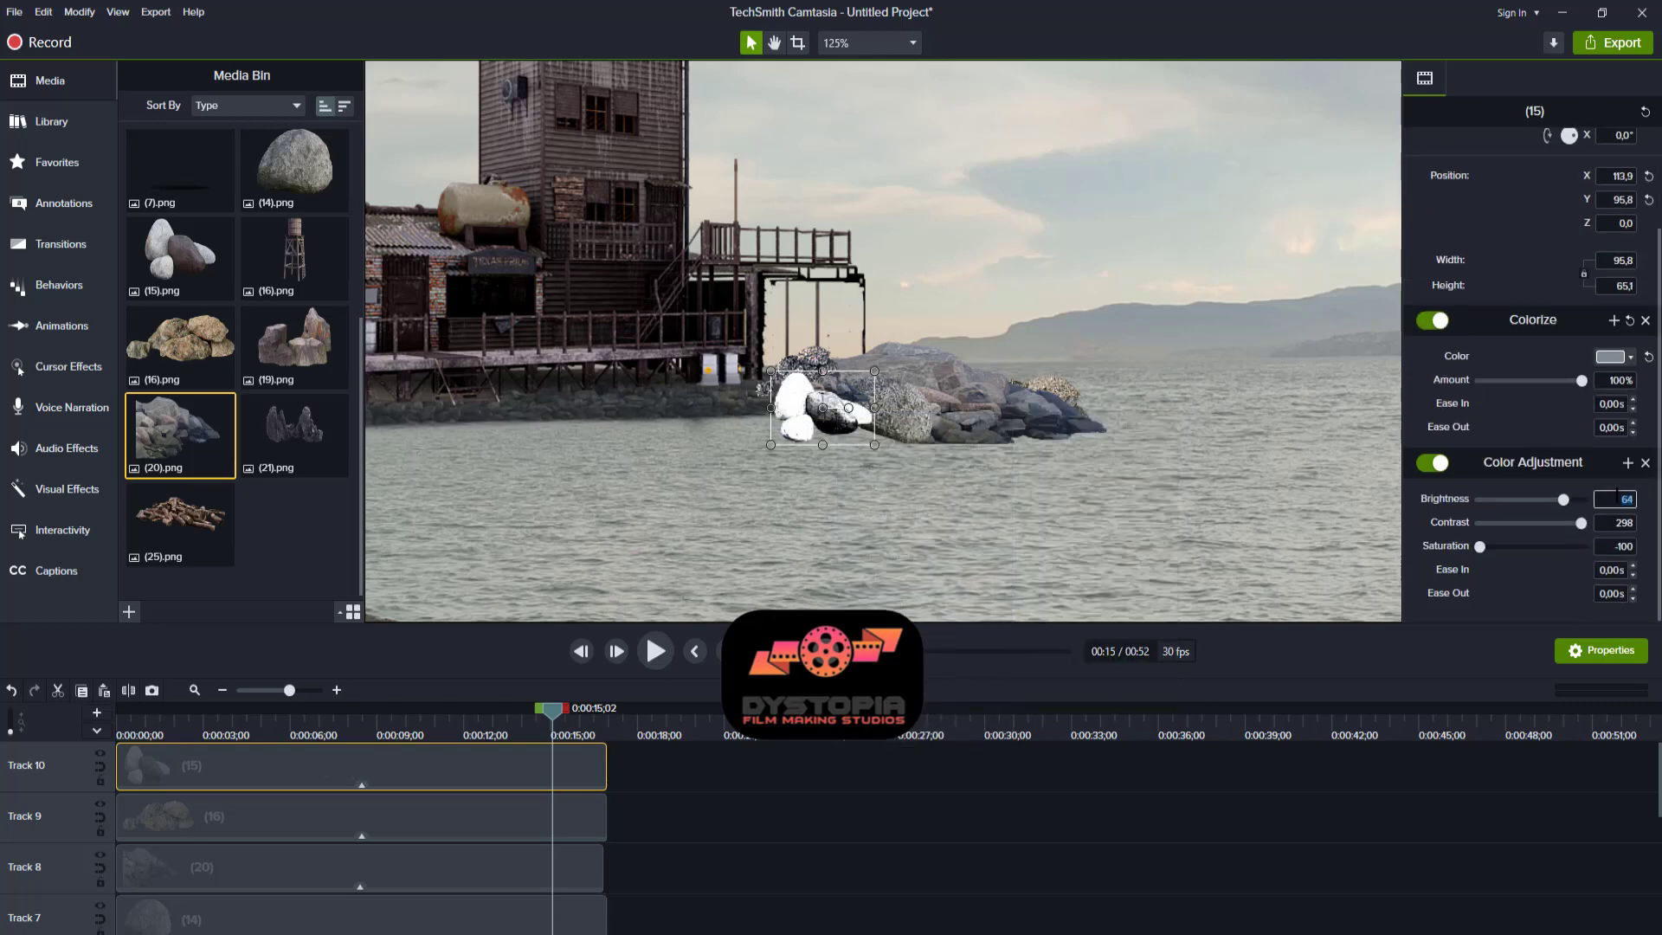
{"action": "left_click", "coordinate": [1615, 523]}
{"action": "type", "text": "0"}
{"action": "left_click", "coordinate": [1612, 546]}
{"action": "type", "text": "0"}
{"action": "key", "text": "Return"}
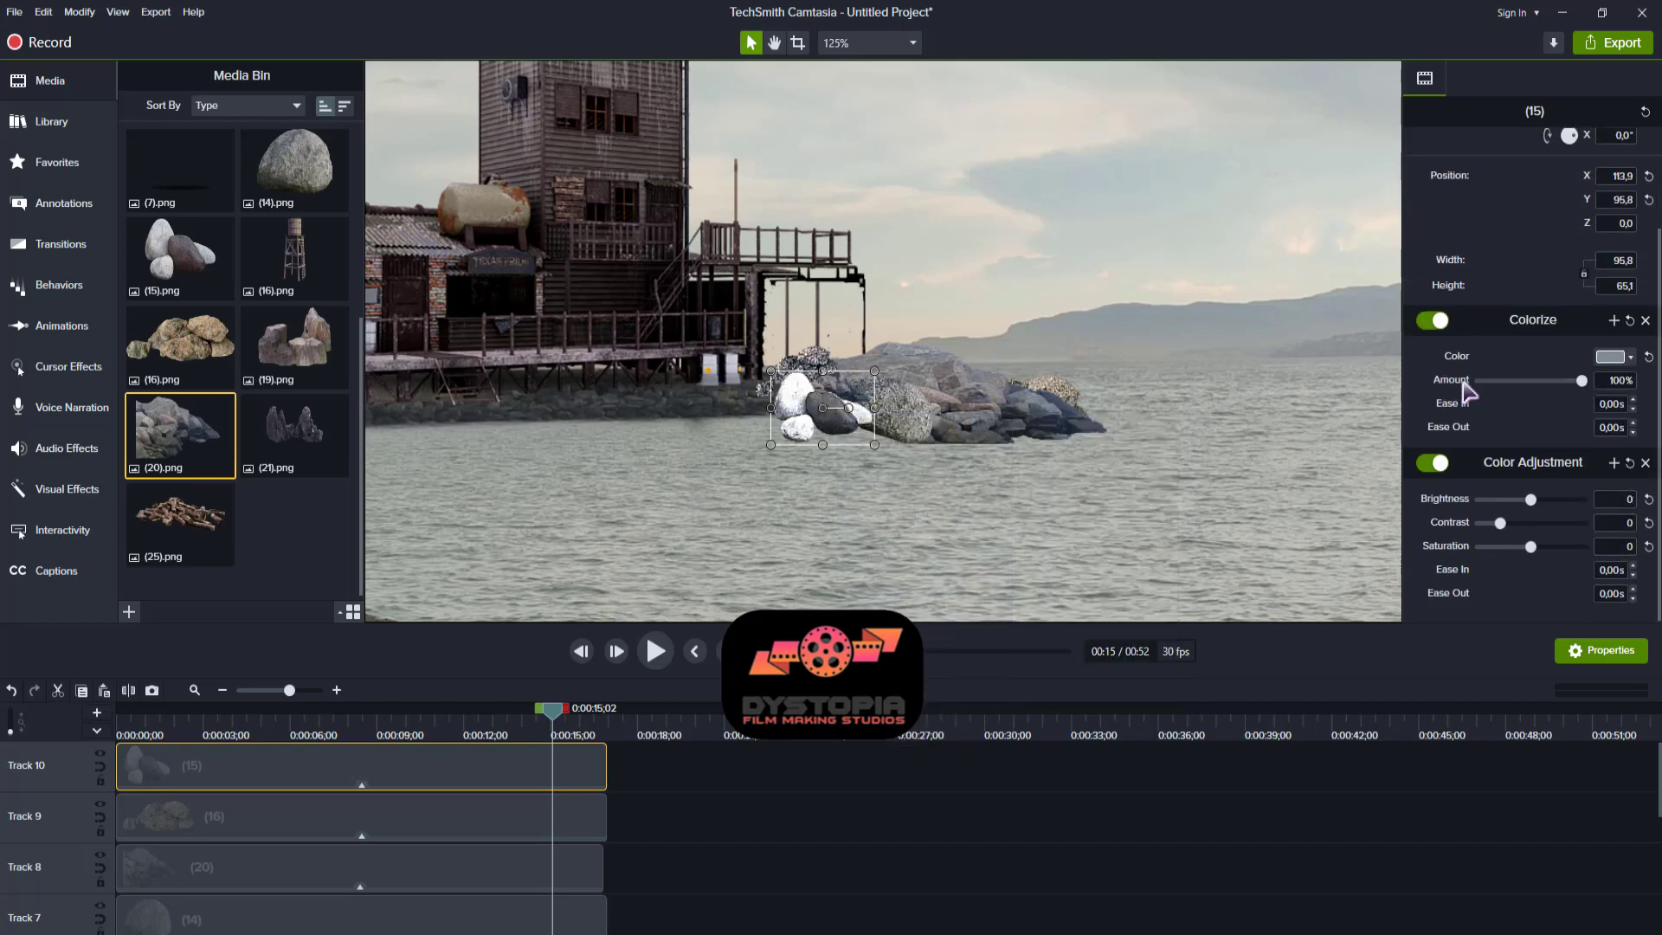
{"action": "left_click_drag", "start_coordinate": [1532, 500], "coordinate": [1494, 523]}
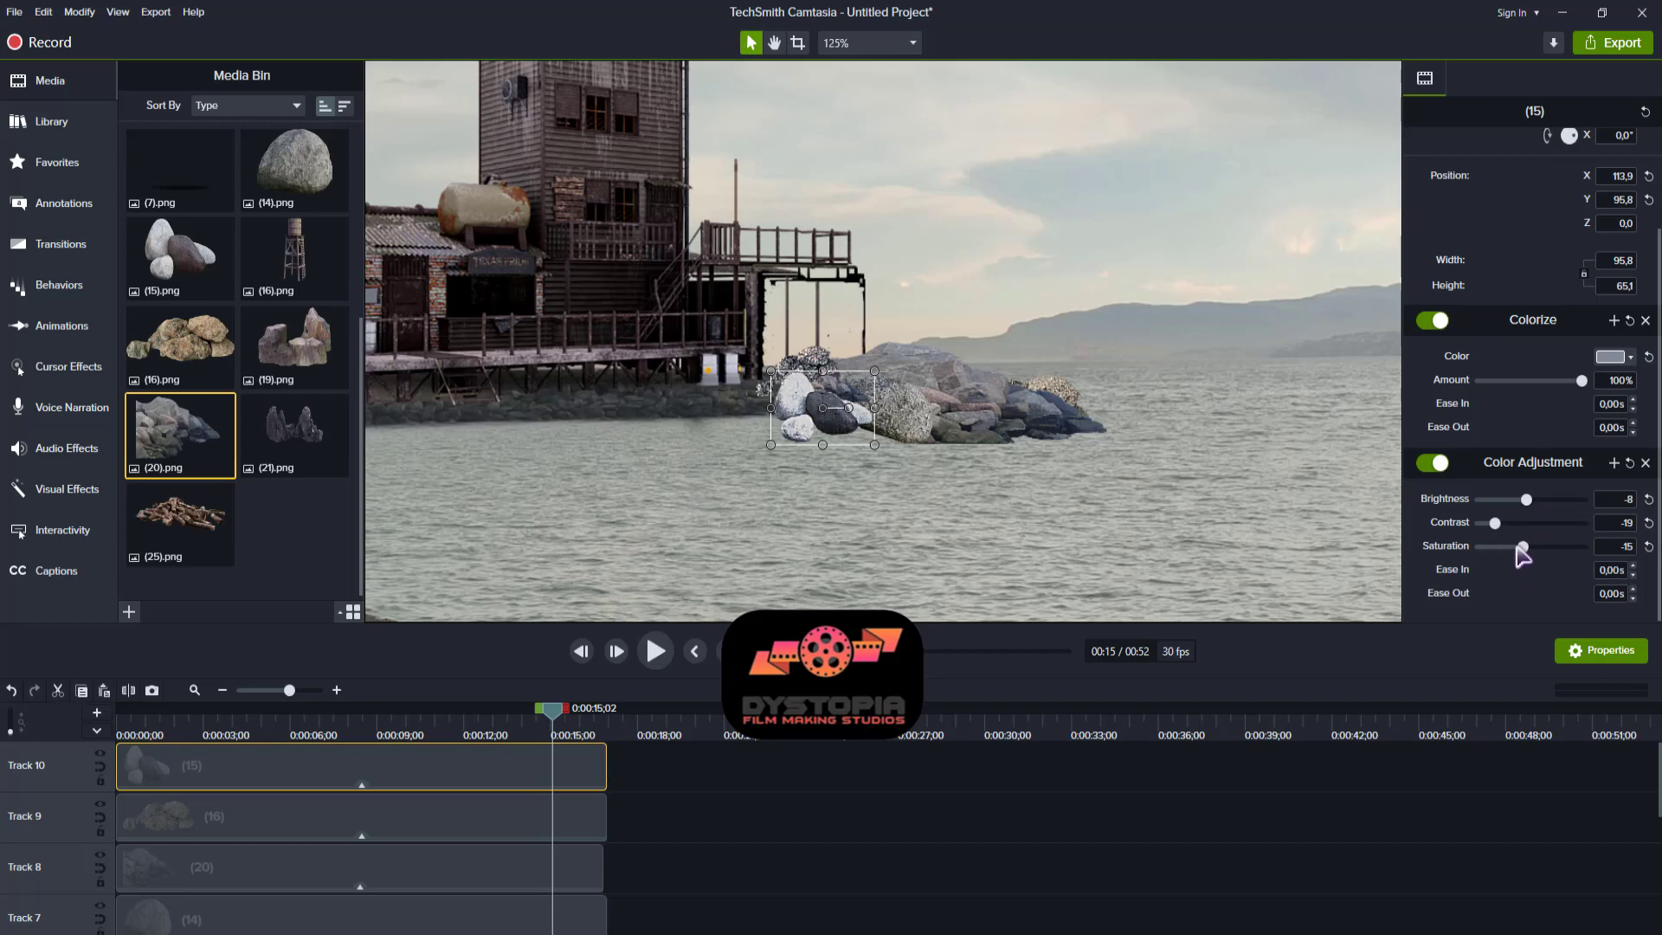
- Move the stones (15) along the waterline so they sit beside the large speckled boulder
{"action": "left_click_drag", "start_coordinate": [793, 429], "coordinate": [1017, 411]}
{"action": "left_click", "coordinate": [970, 383]}
{"action": "left_click", "coordinate": [846, 434]}
{"action": "left_click", "coordinate": [883, 408]}
- Duplicate the long rock strip (20) to the start of Track 11 and place it at about X 58.7, Y 108.4 under the pier
{"action": "left_click", "coordinate": [918, 369]}
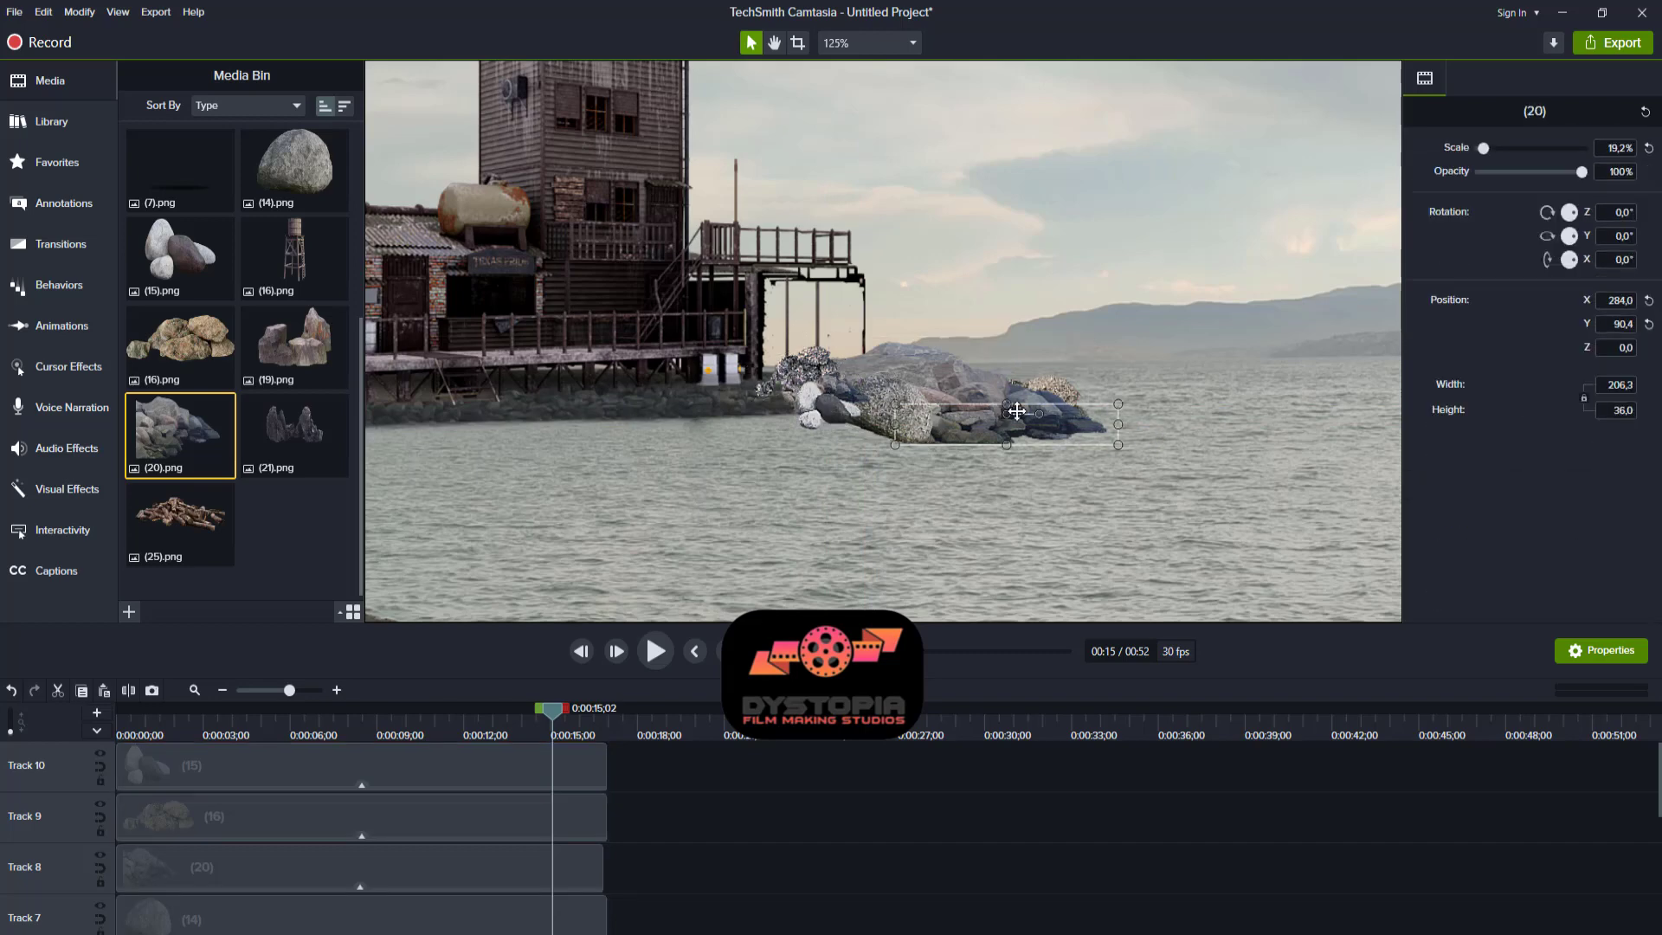
{"action": "key", "text": "ctrl+v"}
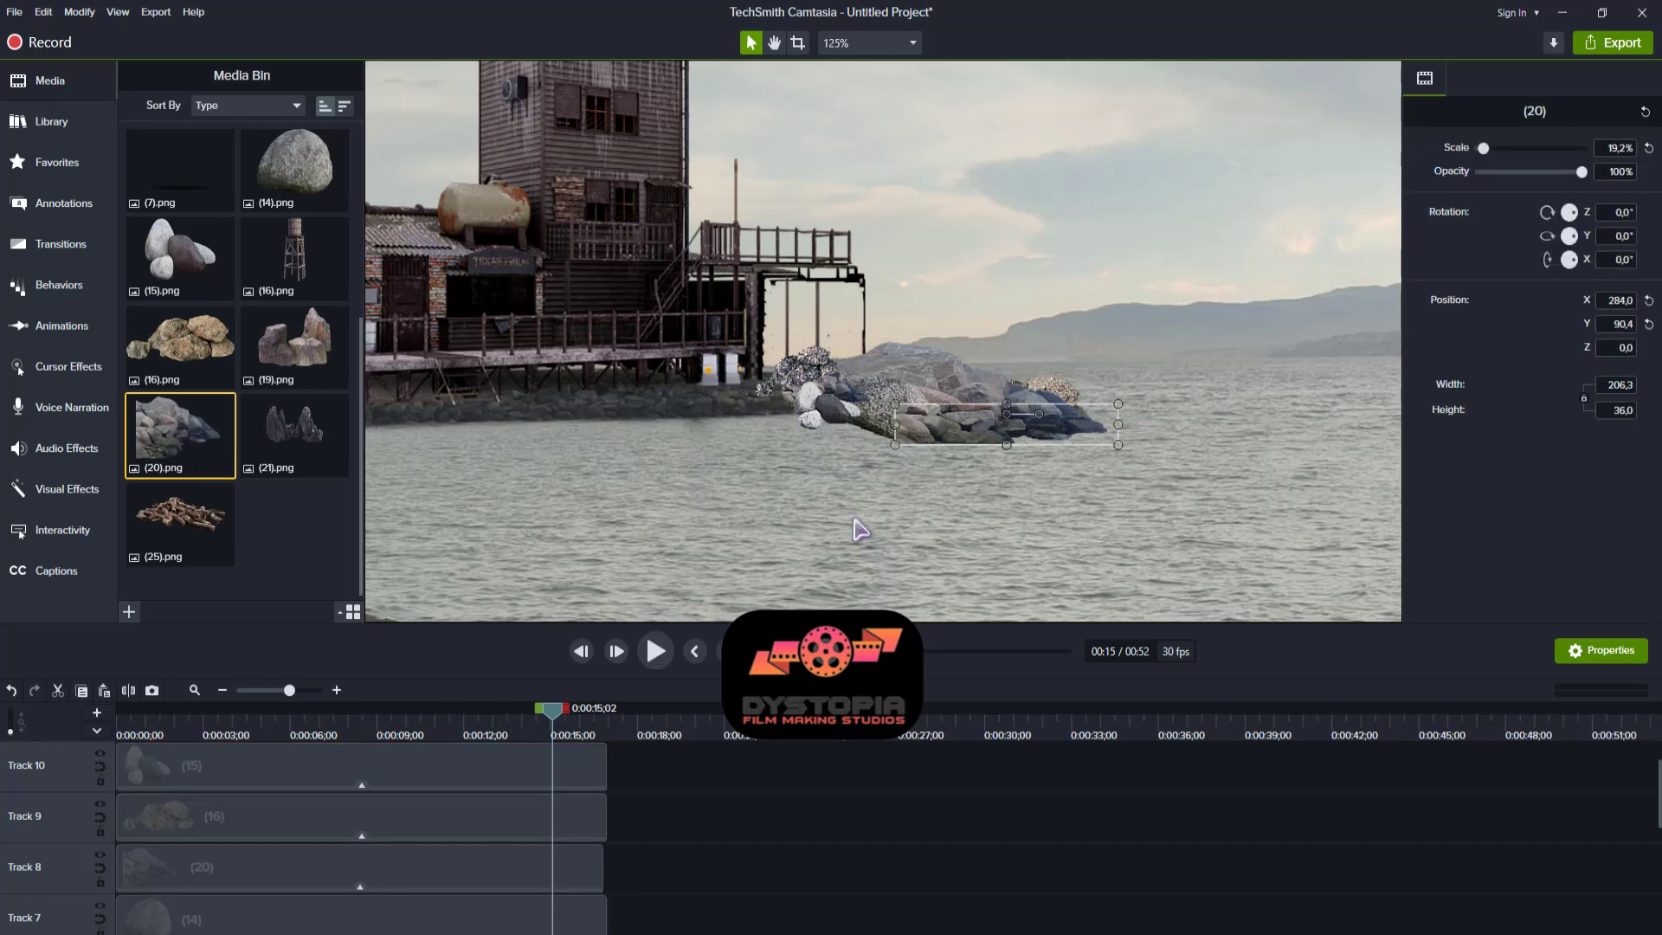
{"action": "scroll", "coordinate": [475, 787], "scroll_direction": "up", "scroll_amount": 2}
{"action": "left_click_drag", "start_coordinate": [720, 775], "coordinate": [107, 772]}
{"action": "left_click_drag", "start_coordinate": [1058, 422], "coordinate": [822, 406]}
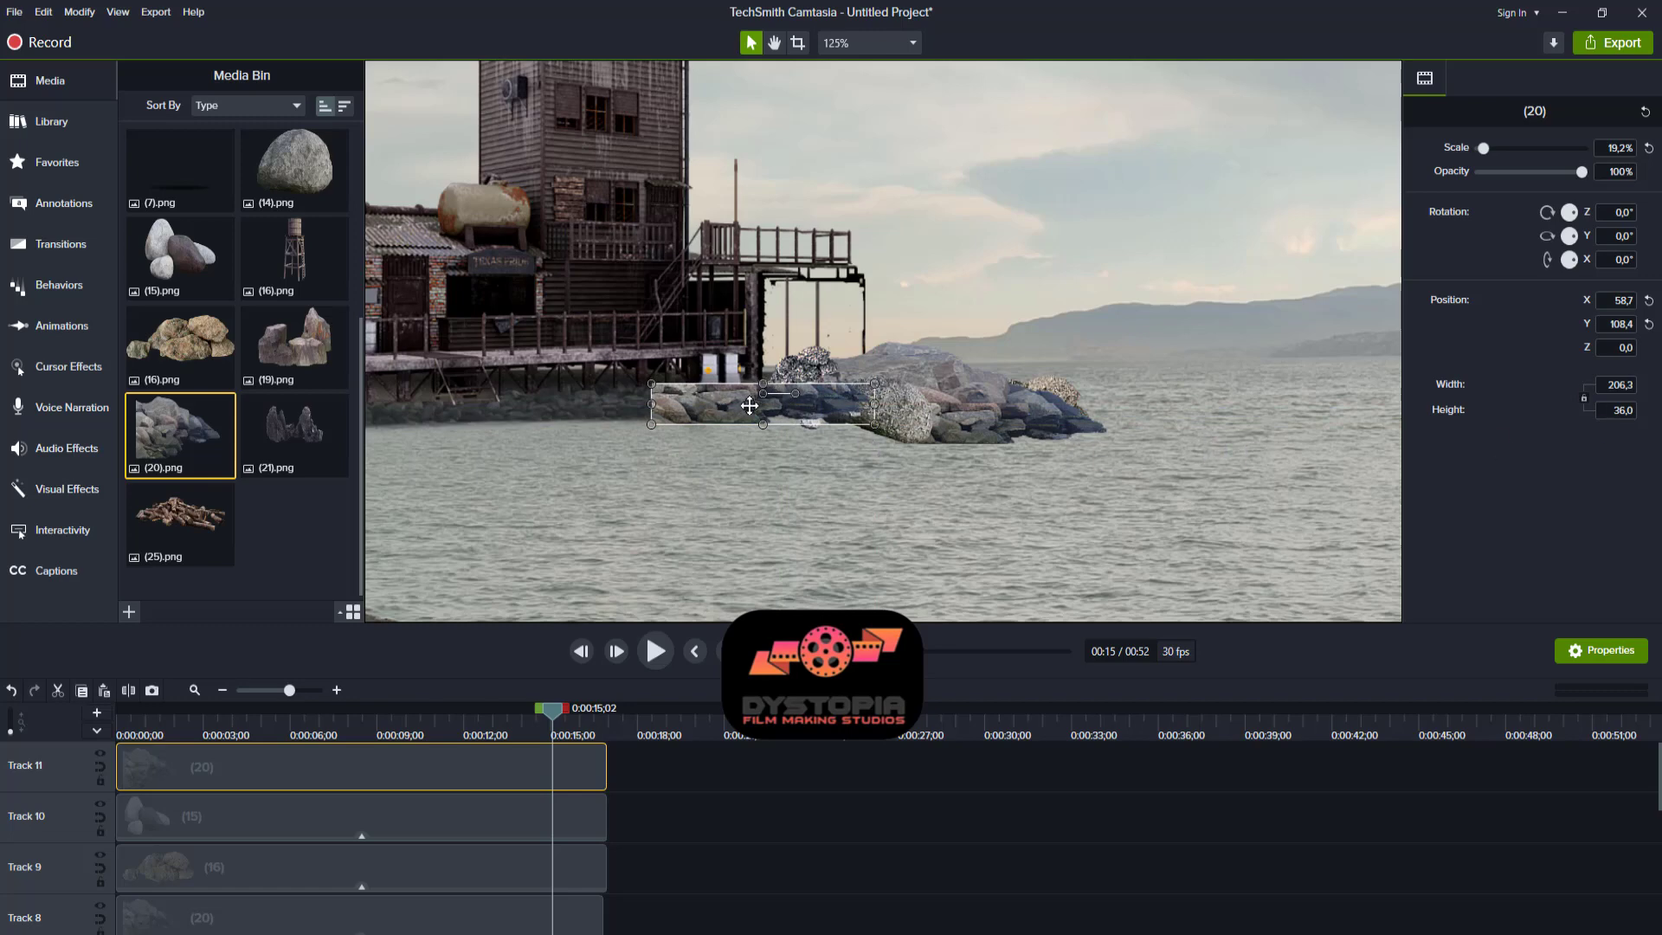
- Give the duplicated rocks (20) Corner Rounding with a radius of about 173 and lower them to about X 53.9, Y 97.9
{"action": "right_click", "coordinate": [754, 411]}
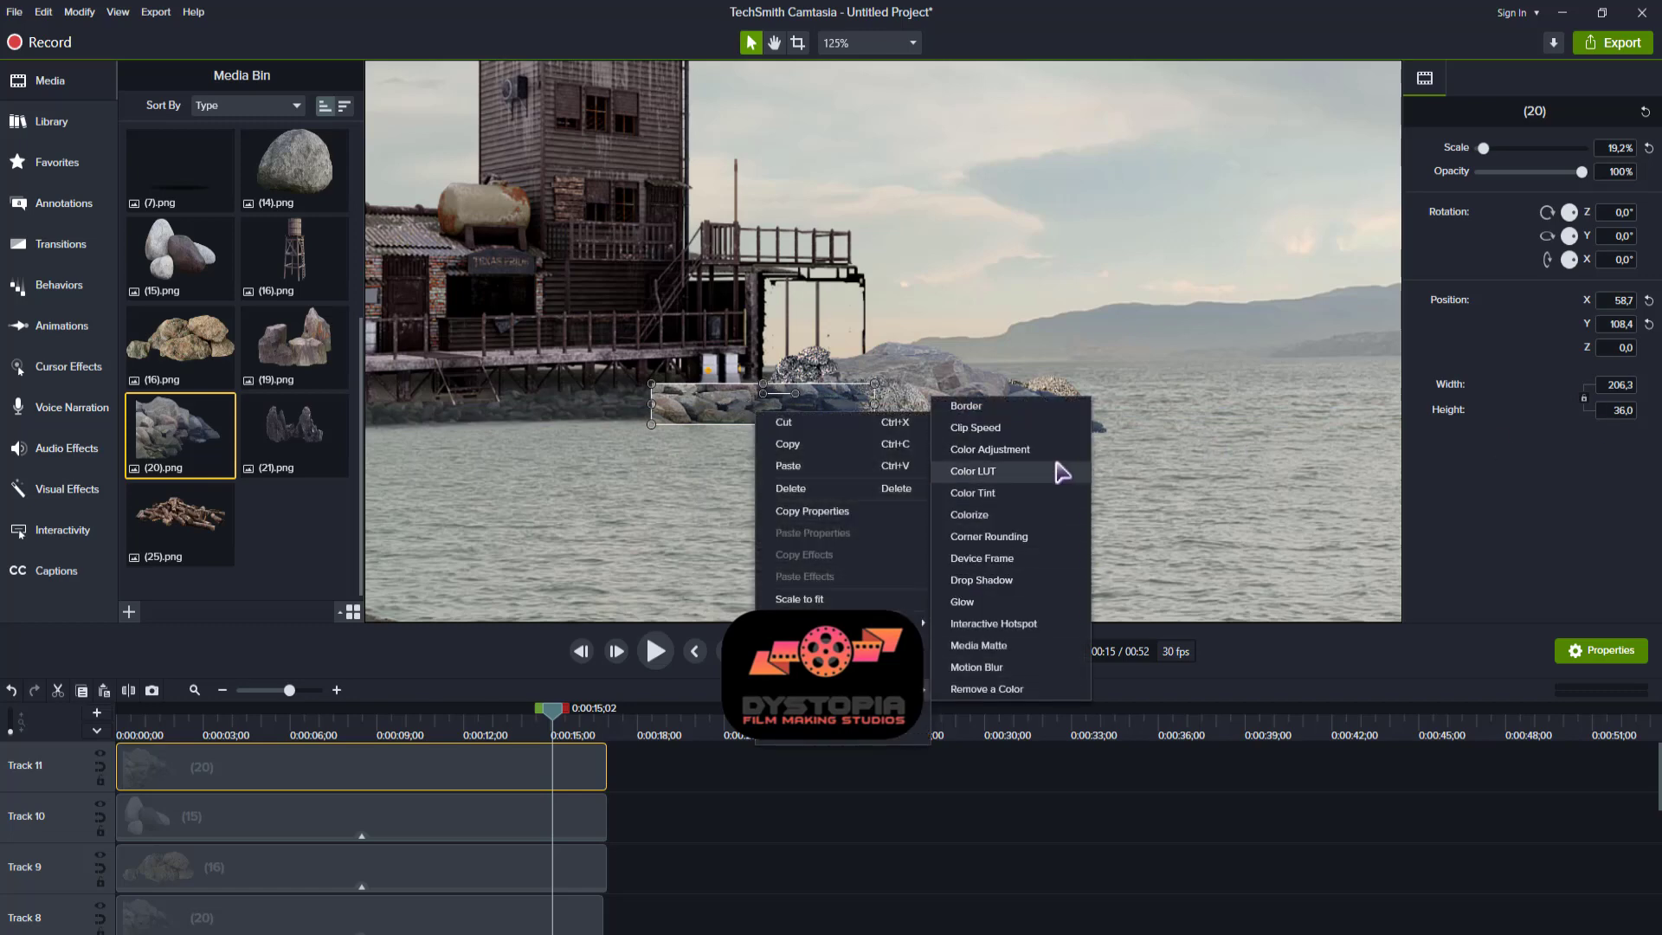
{"action": "left_click", "coordinate": [1056, 472]}
{"action": "left_click_drag", "start_coordinate": [1482, 527], "coordinate": [1486, 527]}
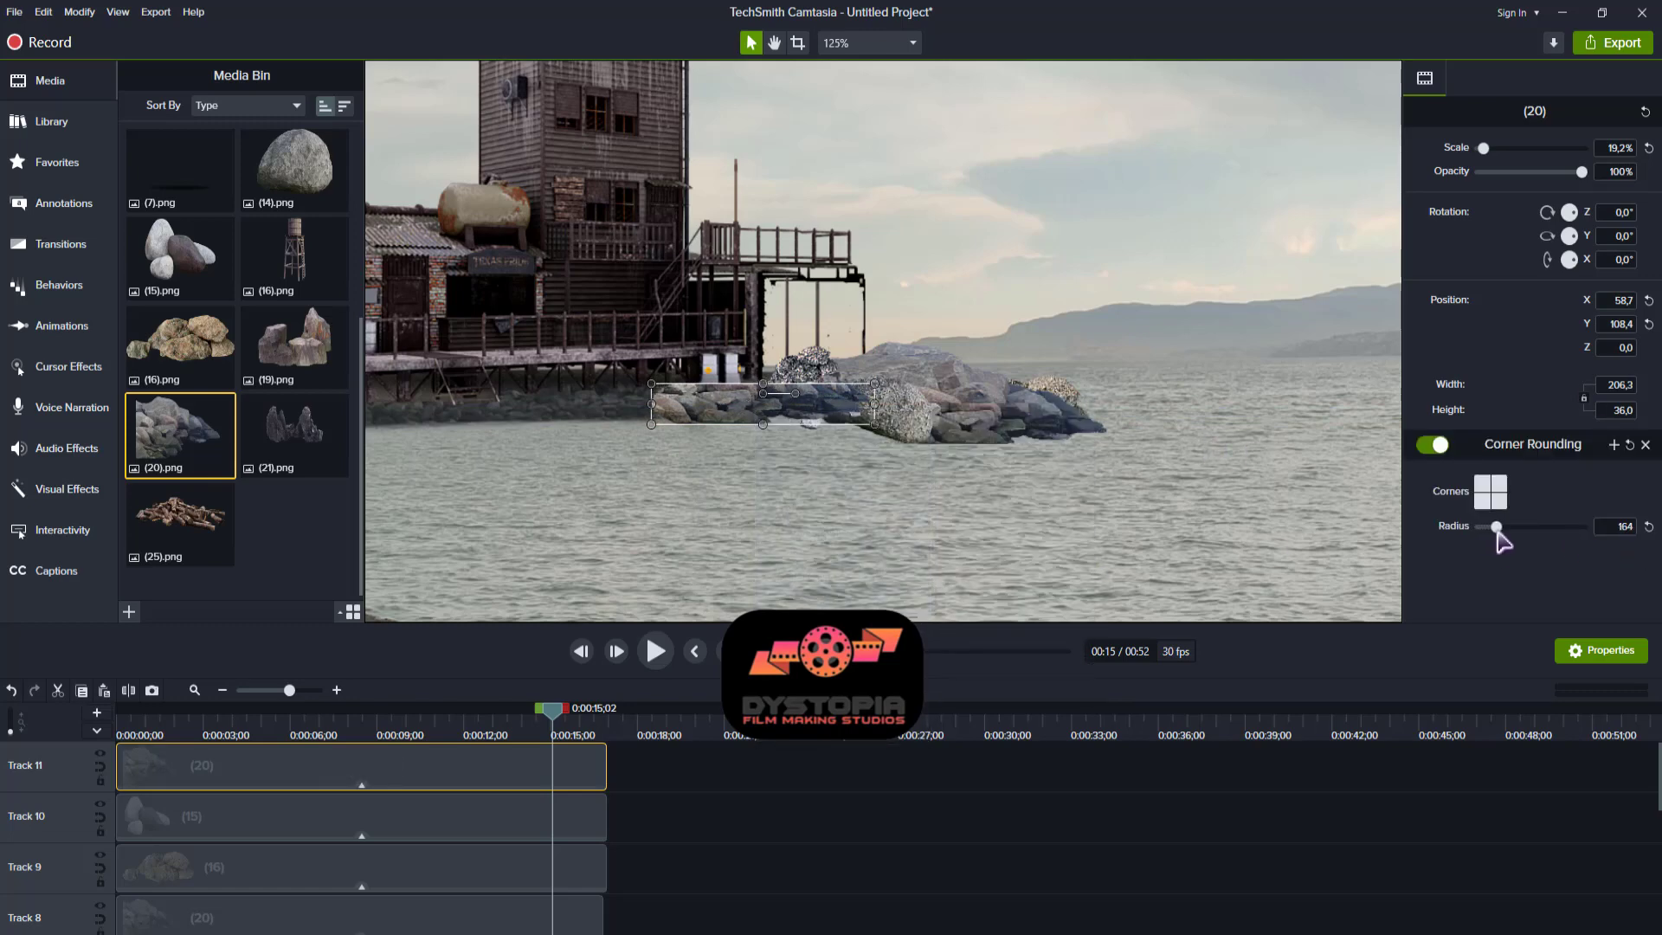
{"action": "left_click", "coordinate": [1234, 509]}
{"action": "left_click_drag", "start_coordinate": [836, 417], "coordinate": [831, 428]}
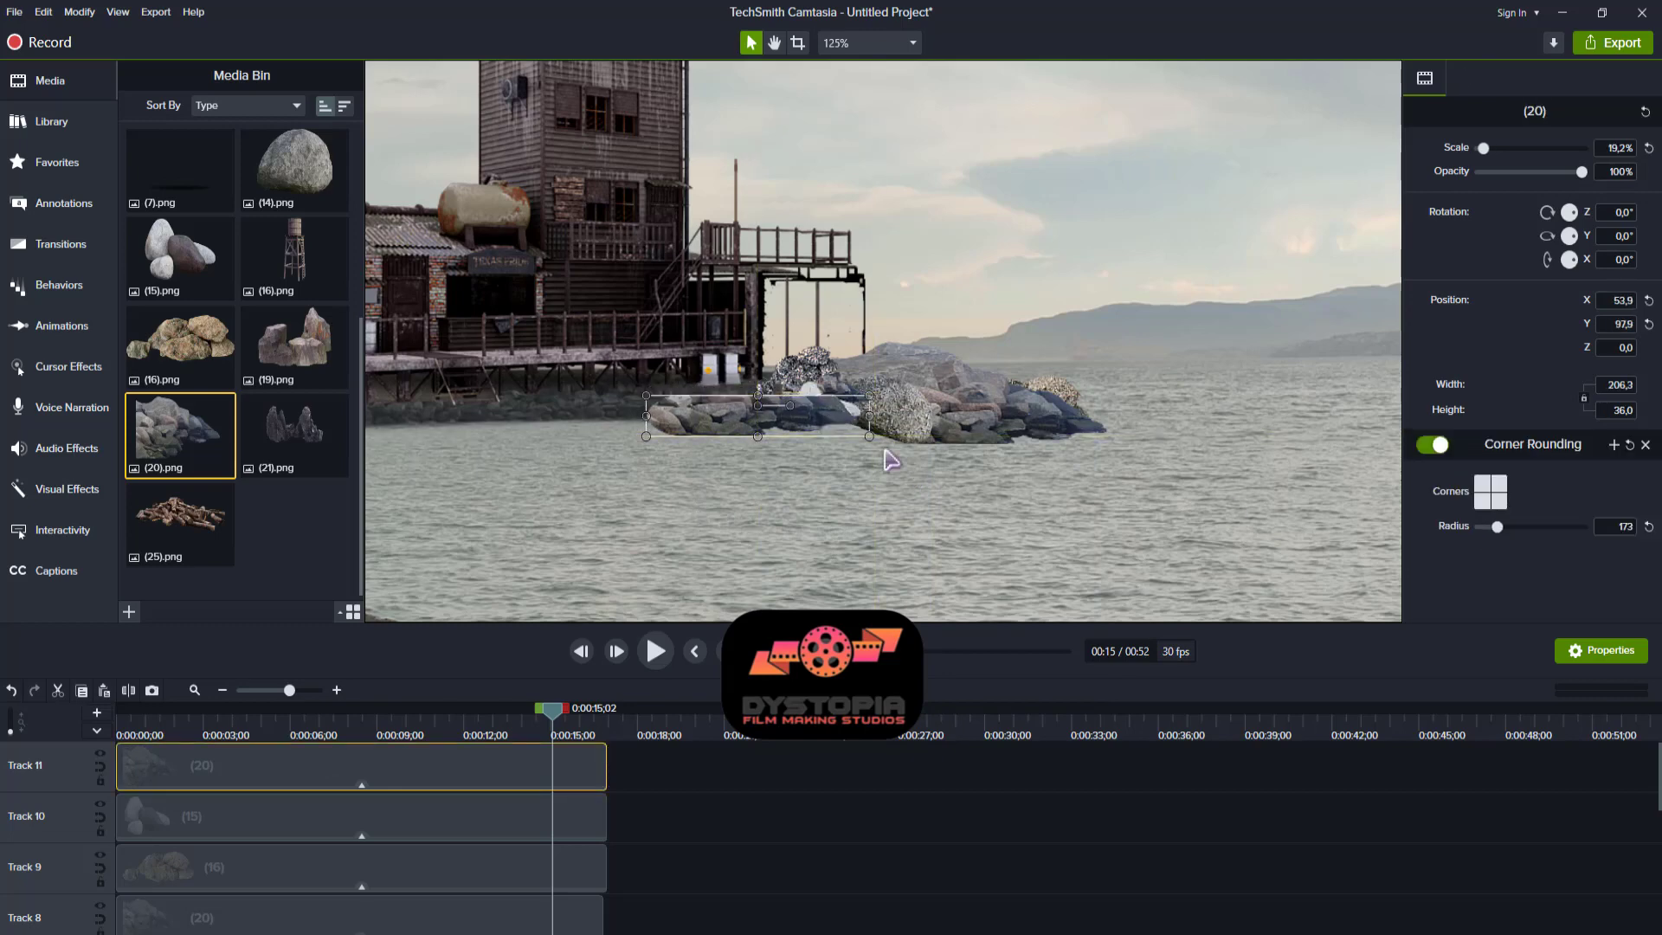
{"action": "left_click", "coordinate": [881, 458]}
- Move the stones (15) clip to Track 12 above the duplicated rocks (20), and place those rocks at X 58.7, Y 108.4
{"action": "left_click", "coordinate": [809, 384]}
{"action": "left_click_drag", "start_coordinate": [433, 818], "coordinate": [241, 746]}
{"action": "left_click", "coordinate": [711, 384]}
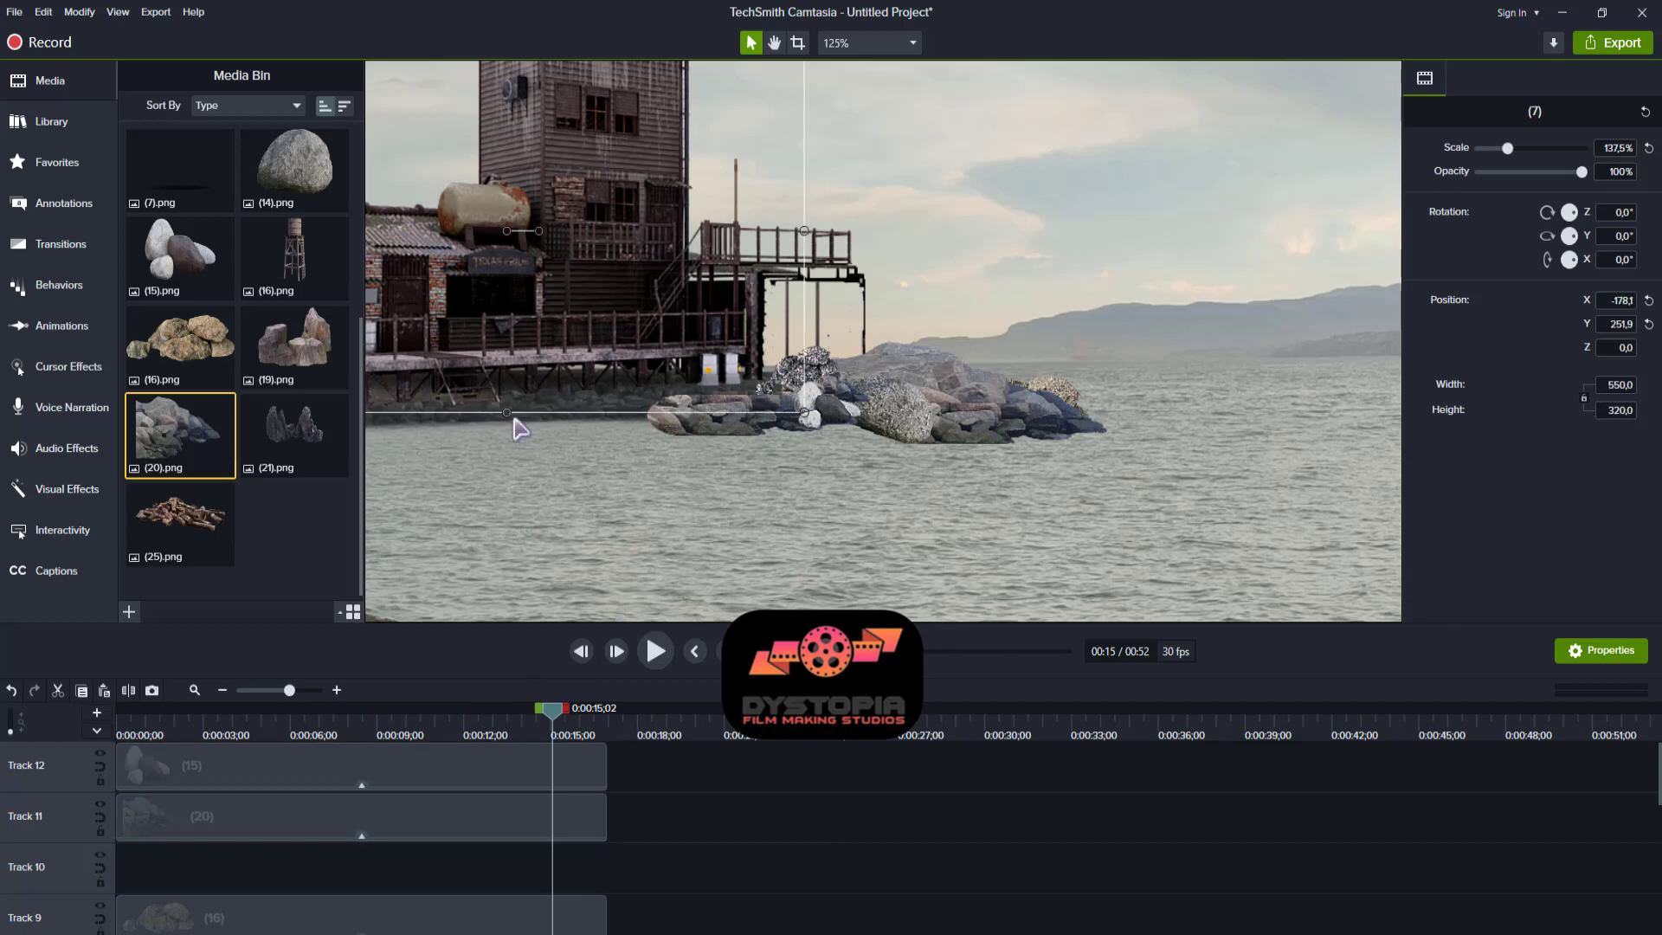
{"action": "left_click_drag", "start_coordinate": [711, 417], "coordinate": [715, 404]}
{"action": "left_click", "coordinate": [763, 485]}
- Duplicate the rounded rocks (20) to the start of Track 13 and place the copy at about X -103.1, Y 108.4
{"action": "left_click", "coordinate": [724, 410]}
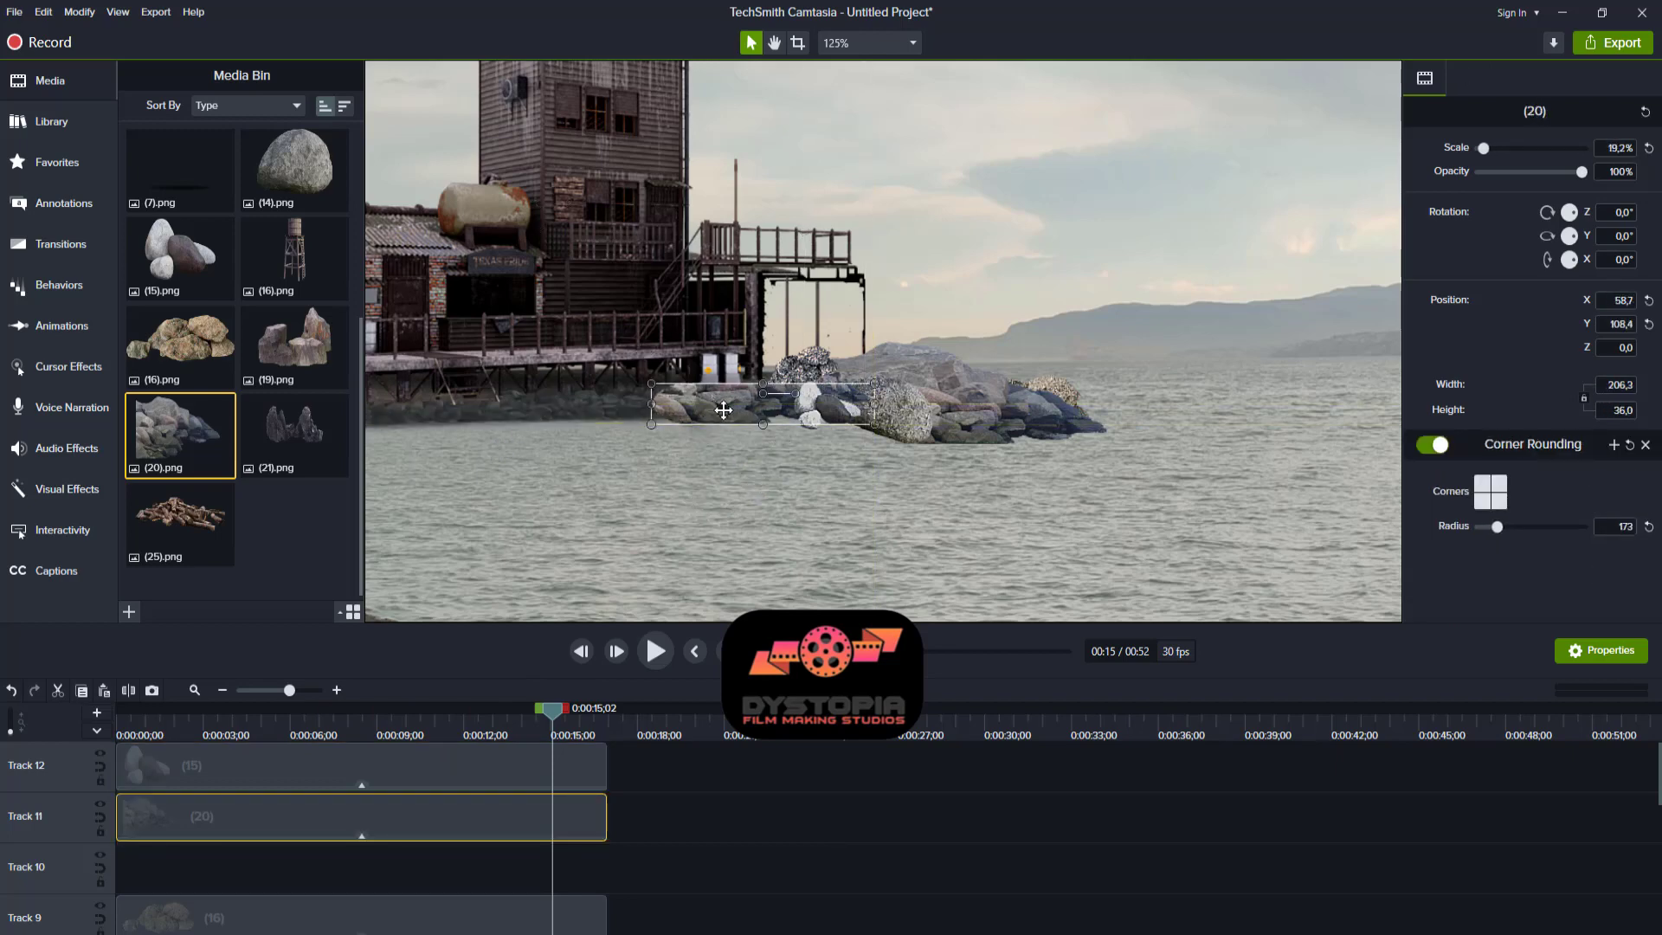
{"action": "key", "text": "ctrl+c"}
{"action": "key", "text": "ctrl+v"}
{"action": "left_click_drag", "start_coordinate": [742, 875], "coordinate": [215, 760]}
{"action": "left_click_drag", "start_coordinate": [726, 404], "coordinate": [551, 403]}
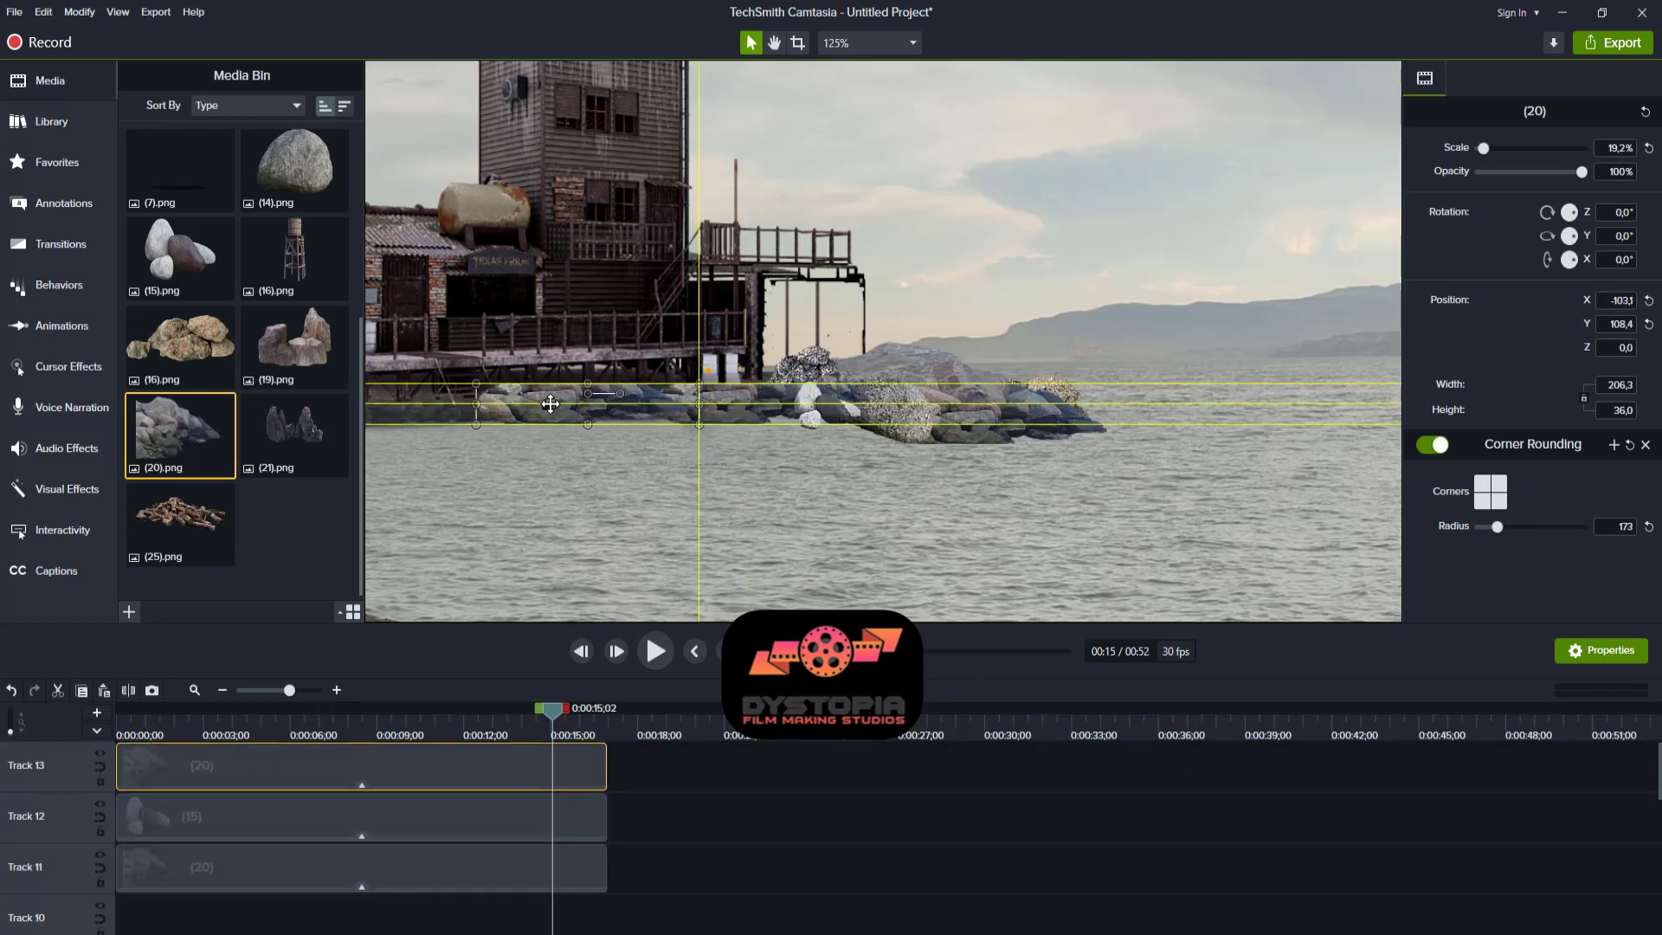
{"action": "left_click", "coordinate": [700, 557]}
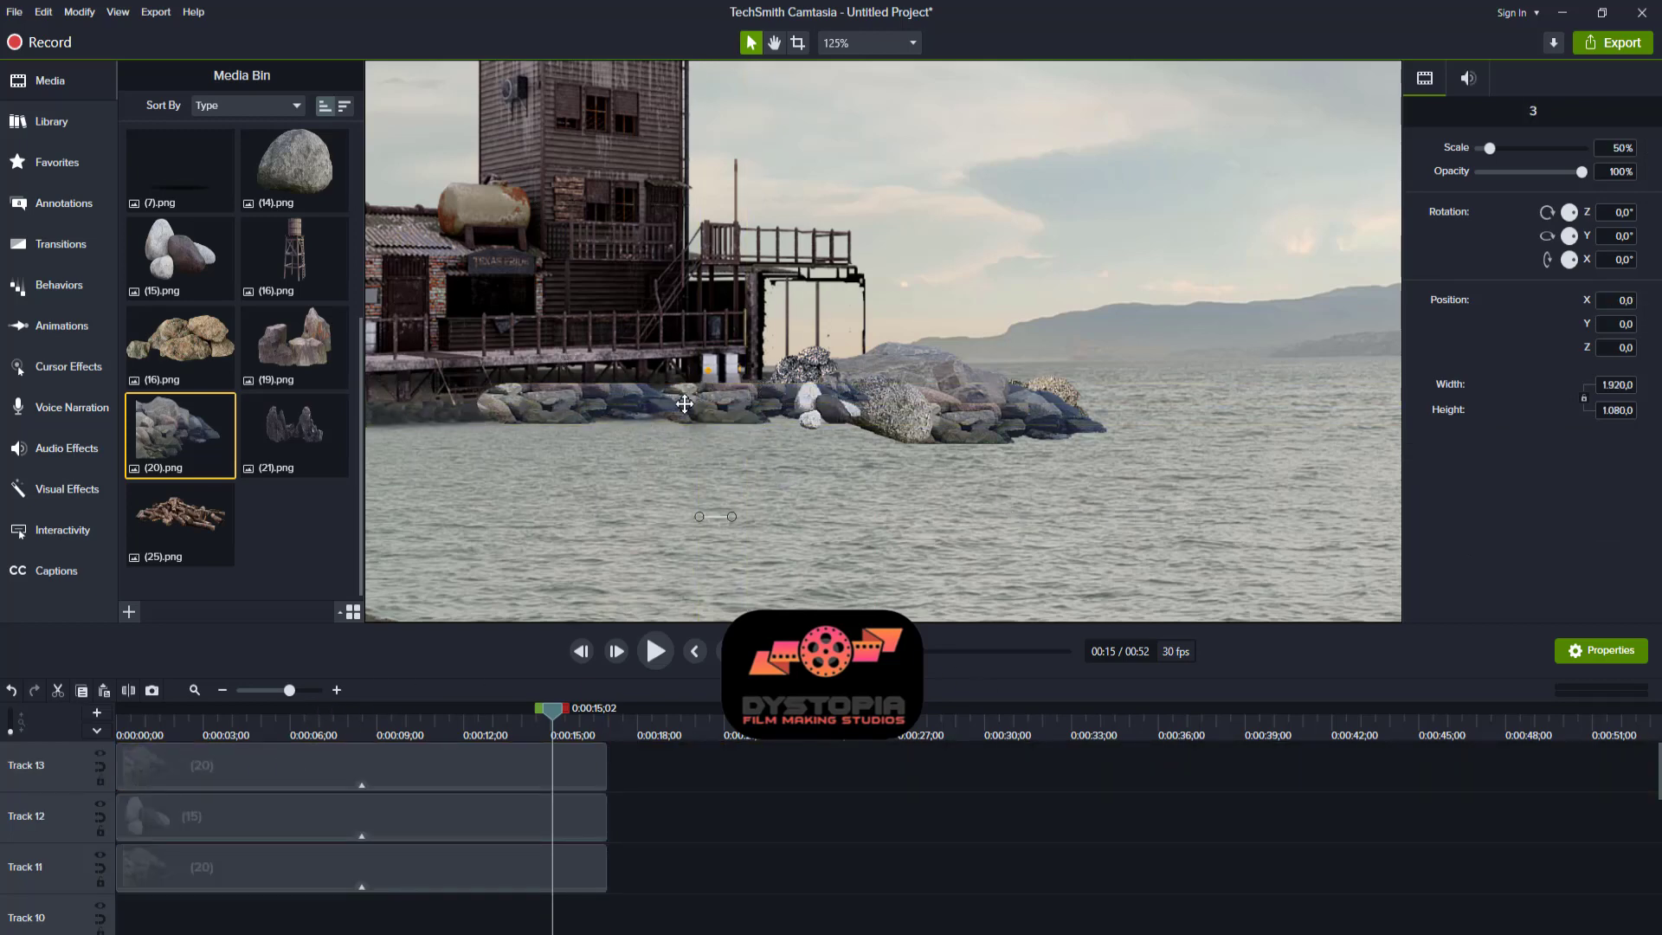
- Raise the Corner Rounding radius of the rocks (20) on Track 13 to about 331 and shift them to about X -85.5
{"action": "left_click", "coordinate": [619, 394]}
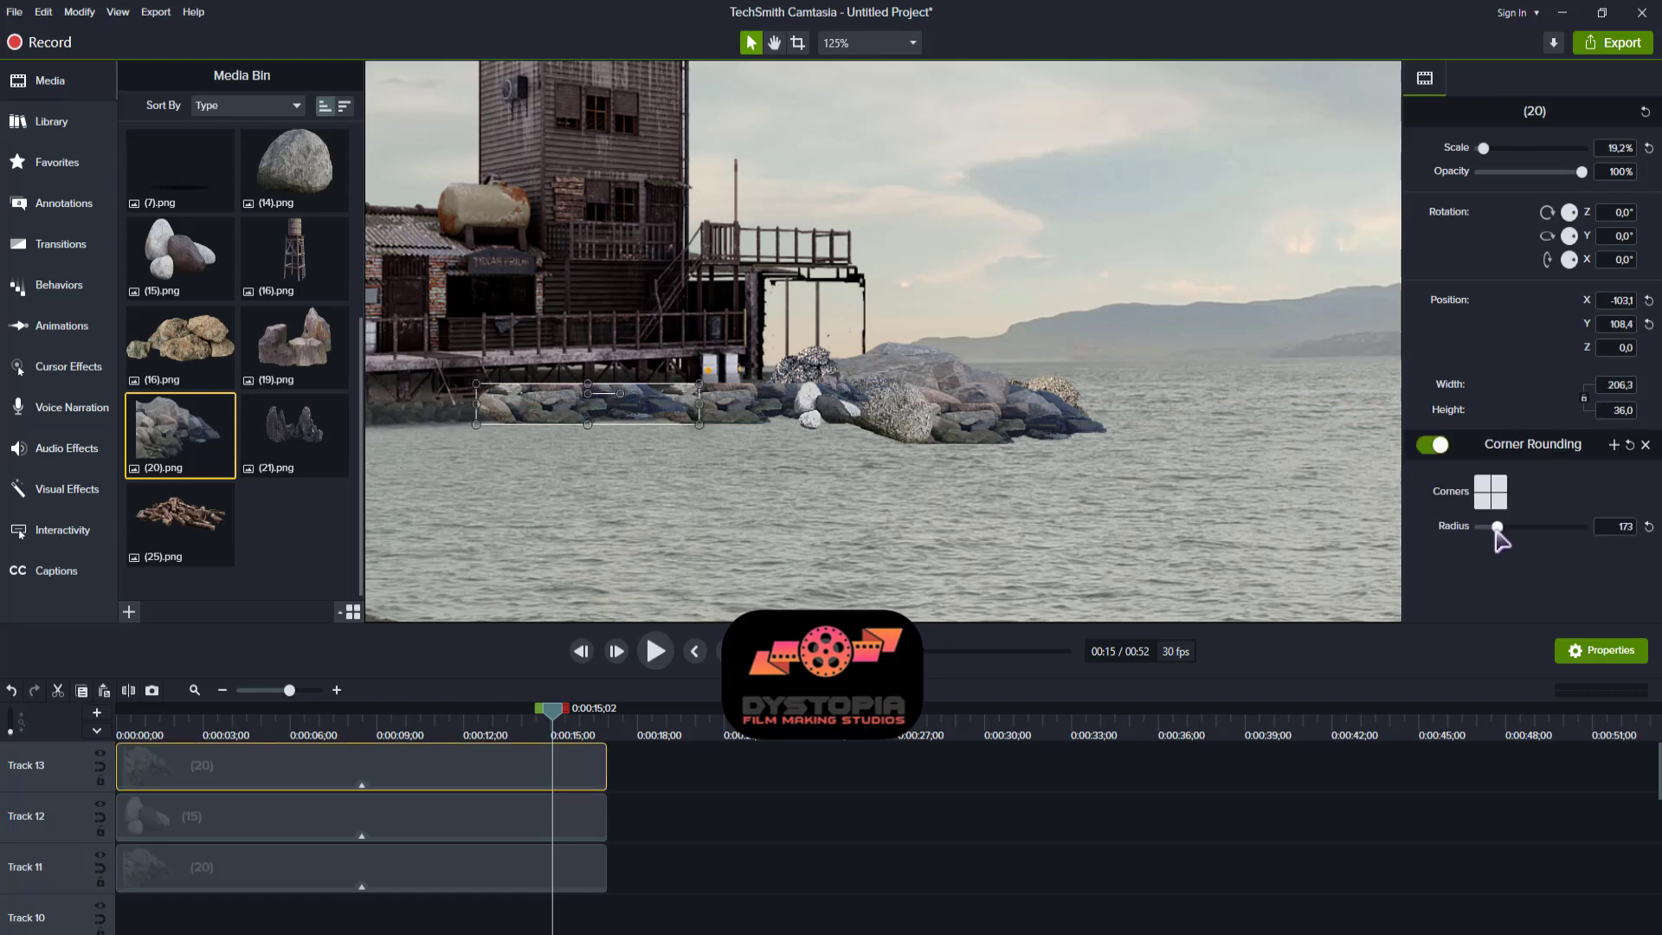
{"action": "mouse_move", "coordinate": [1508, 531]}
{"action": "left_mouse_down"}
{"action": "mouse_move", "coordinate": [1492, 530]}
{"action": "mouse_move", "coordinate": [1539, 540]}
{"action": "mouse_move", "coordinate": [1513, 527]}
{"action": "left_mouse_up"}
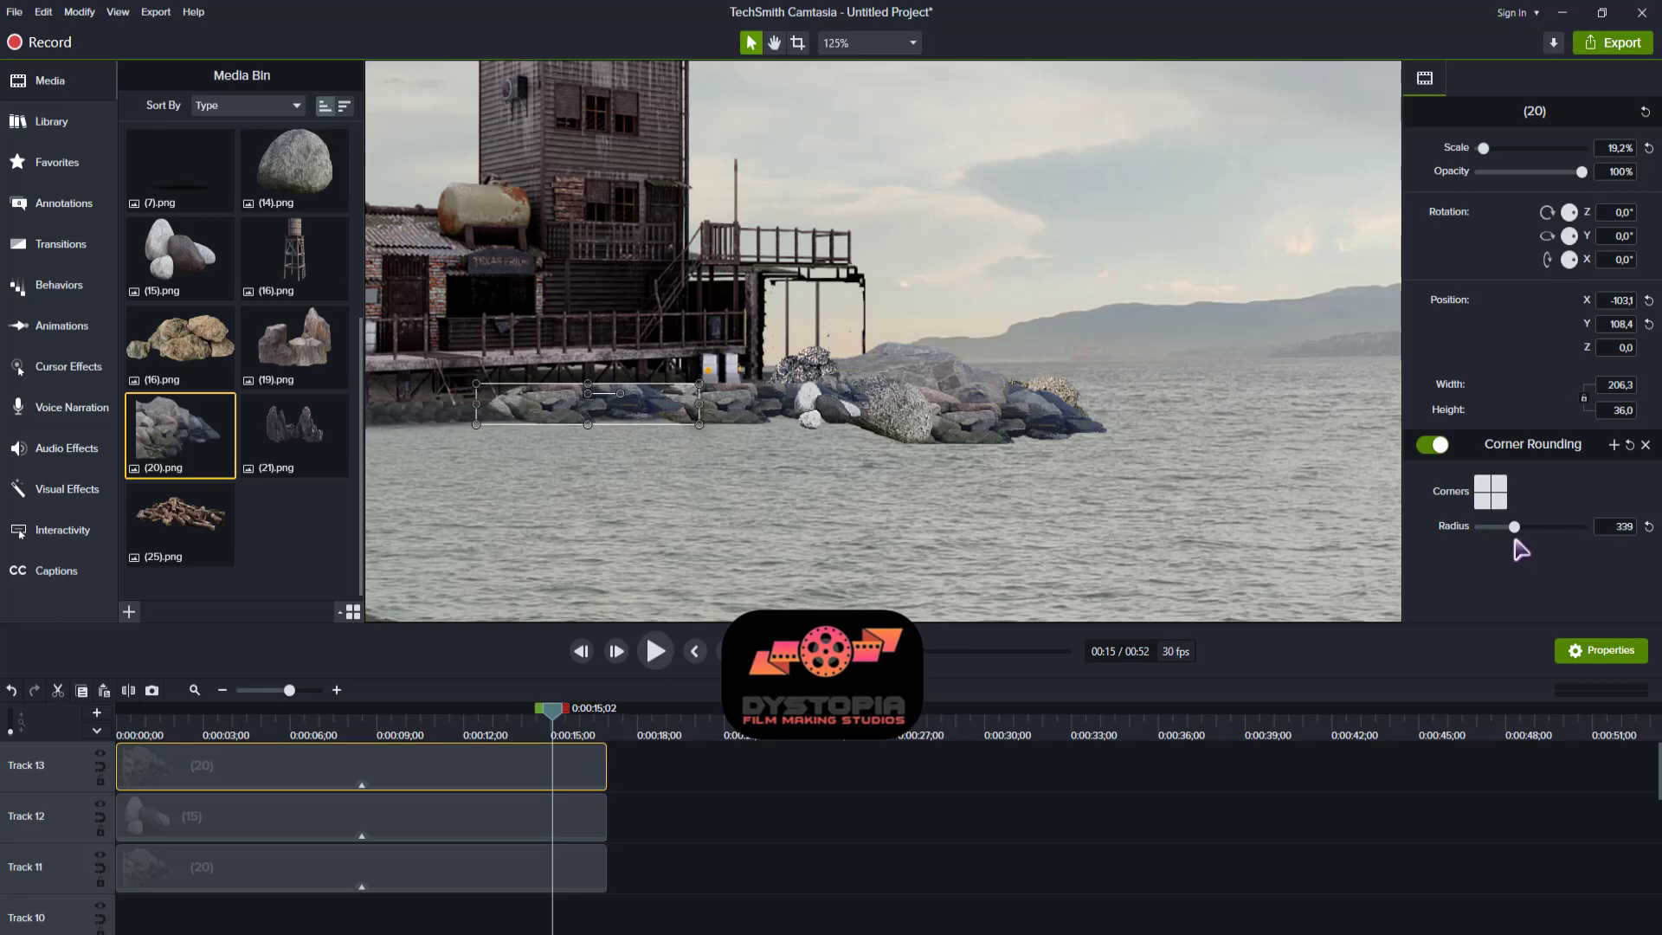
{"action": "left_click", "coordinate": [1073, 547]}
{"action": "left_click_drag", "start_coordinate": [618, 412], "coordinate": [637, 409]}
{"action": "left_click", "coordinate": [661, 444]}
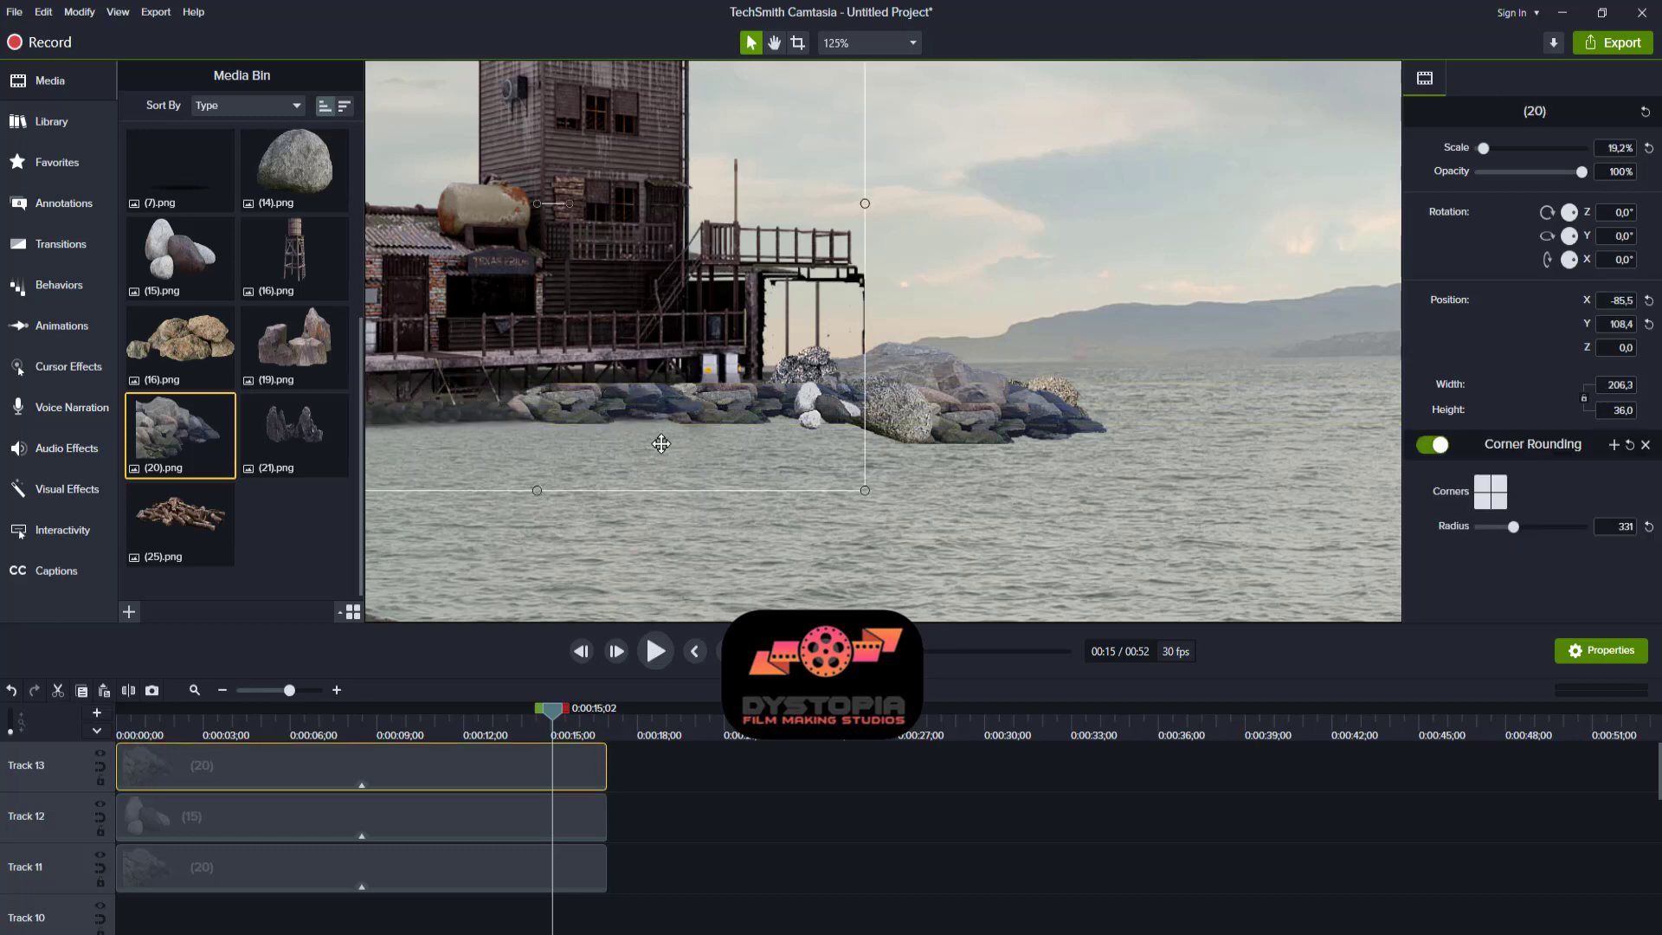
- Paste another copy of the rocks (20) at the start of Track 10 and move the Track 13 rocks to about X -235.5, Y 102.5
{"action": "key", "text": "ctrl+v"}
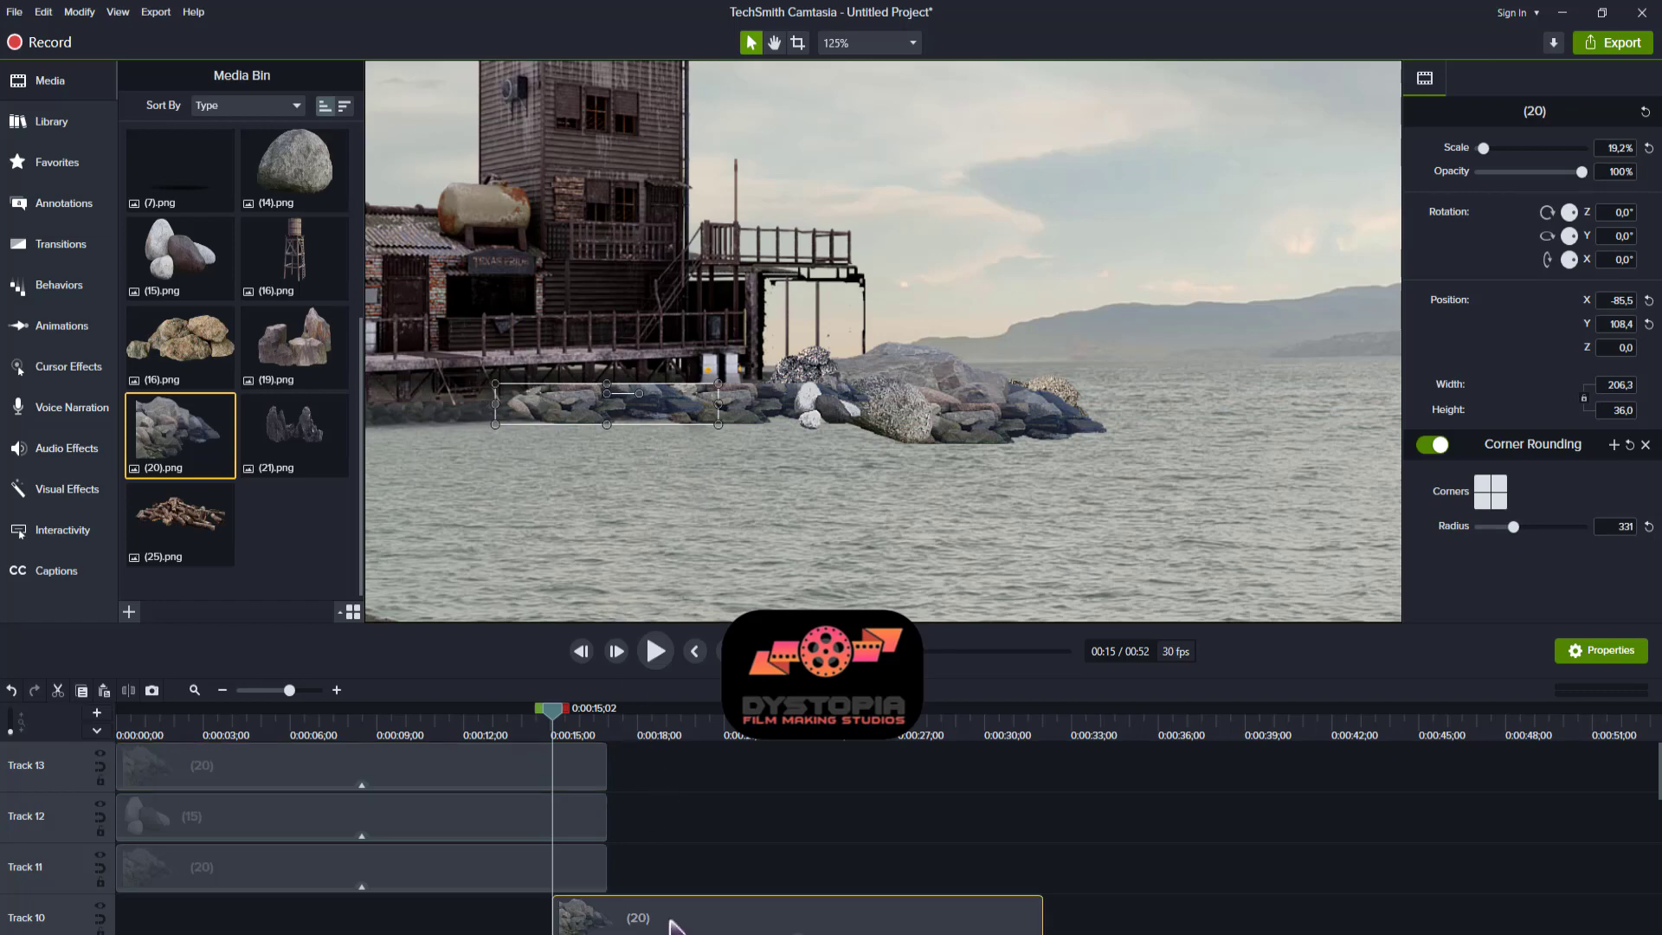
{"action": "left_click_drag", "start_coordinate": [675, 926], "coordinate": [130, 909]}
{"action": "left_click", "coordinate": [774, 43]}
{"action": "scroll", "coordinate": [766, 223], "scroll_direction": "down", "scroll_amount": 3}
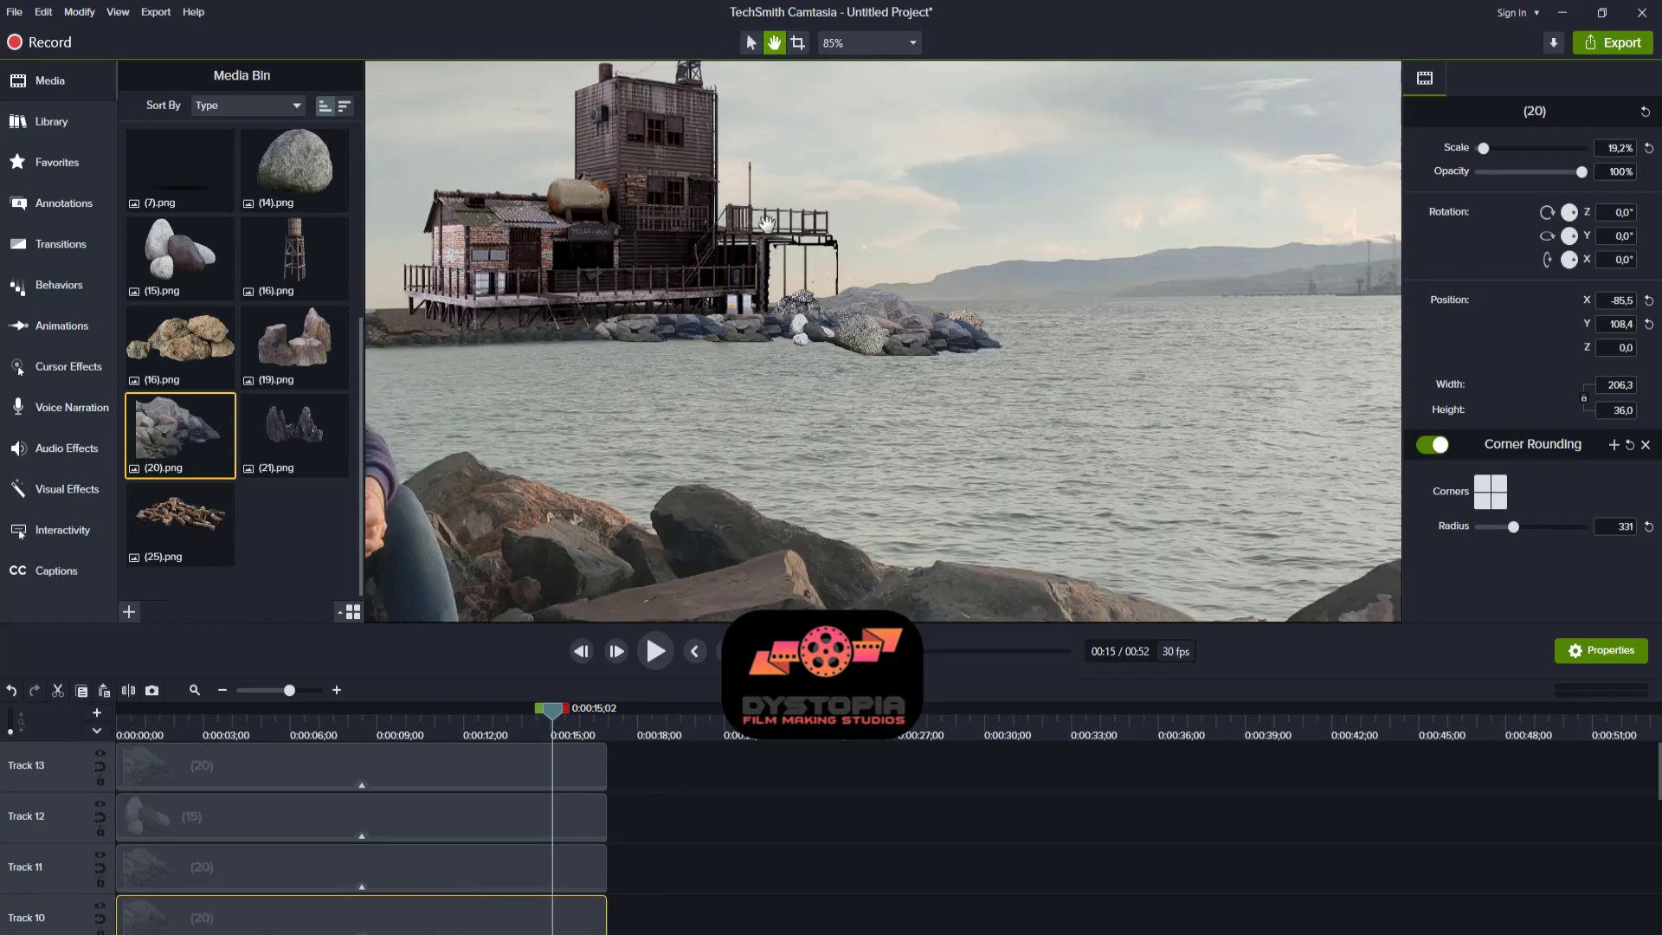
{"action": "scroll", "coordinate": [766, 224], "scroll_direction": "up", "scroll_amount": 5}
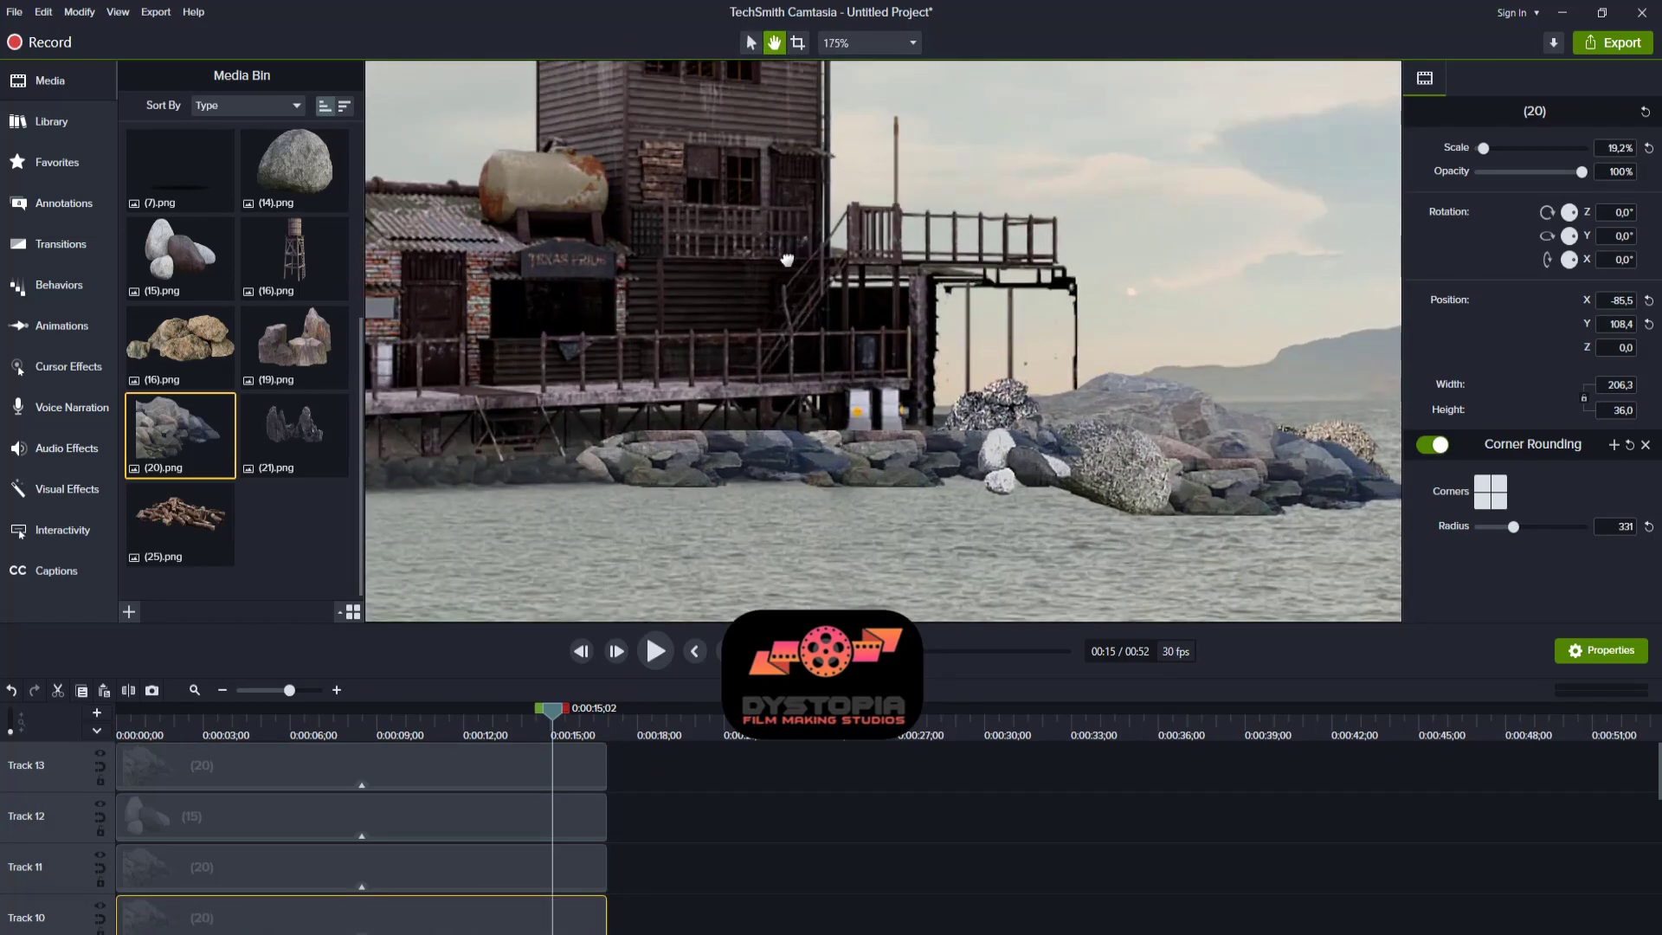
{"action": "left_click_drag", "start_coordinate": [787, 259], "coordinate": [988, 199]}
{"action": "scroll", "coordinate": [988, 199], "scroll_direction": "down", "scroll_amount": 1}
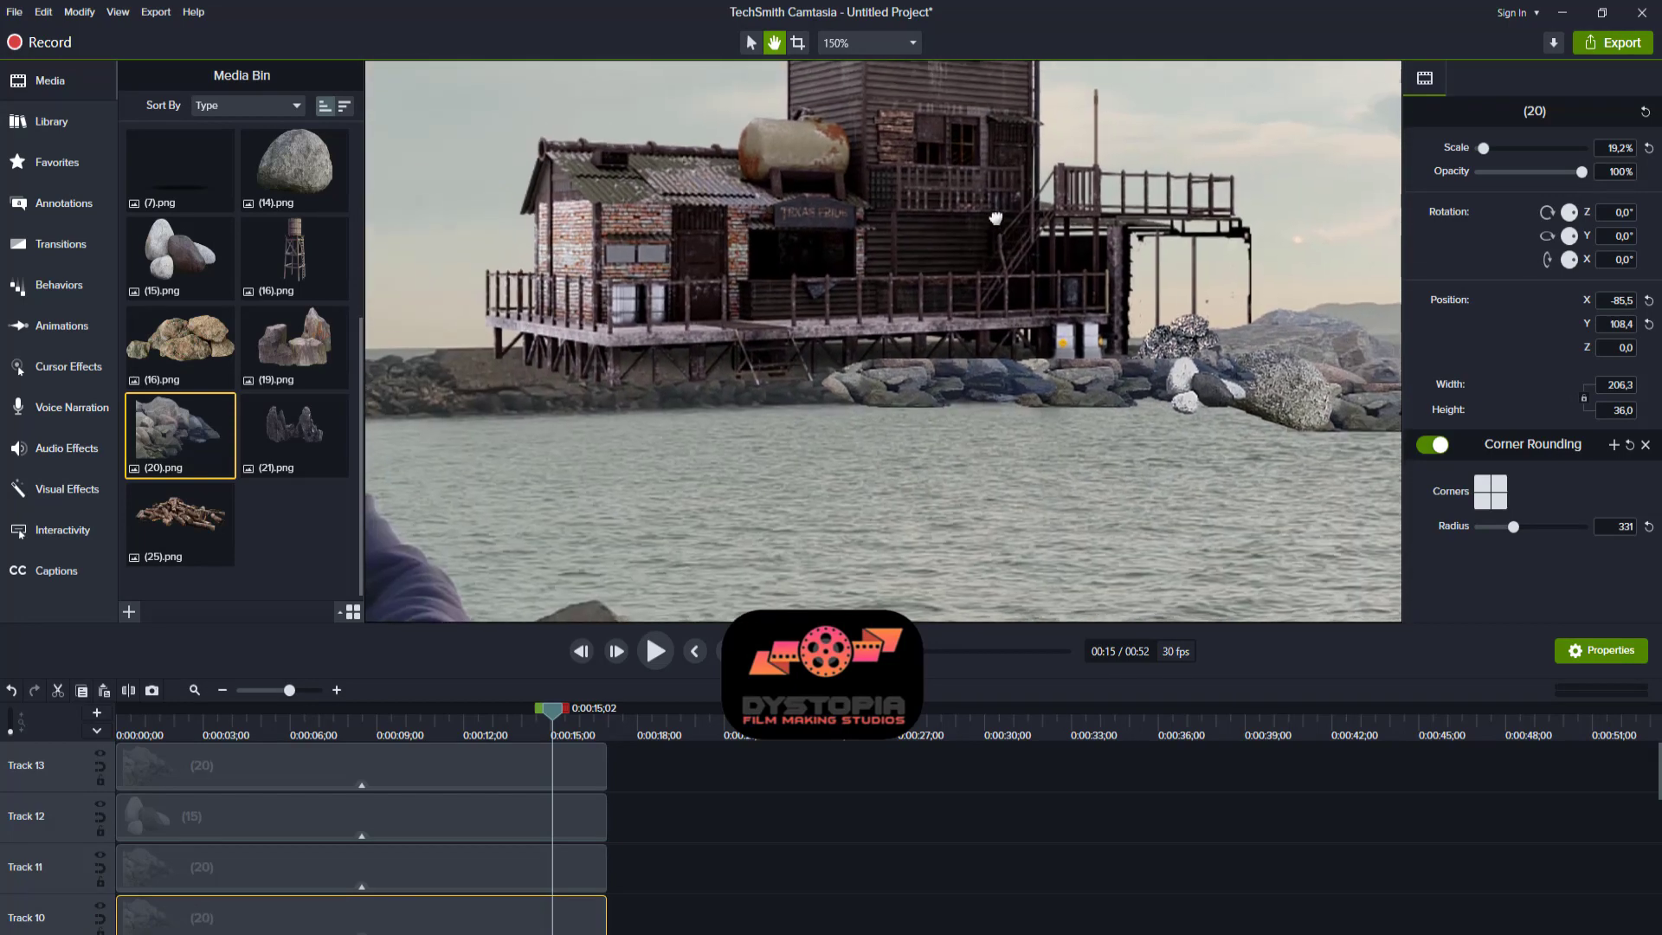
{"action": "left_click", "coordinate": [750, 42]}
{"action": "left_click", "coordinate": [929, 377]}
{"action": "left_click_drag", "start_coordinate": [929, 377], "coordinate": [735, 386]}
{"action": "left_click", "coordinate": [817, 496]}
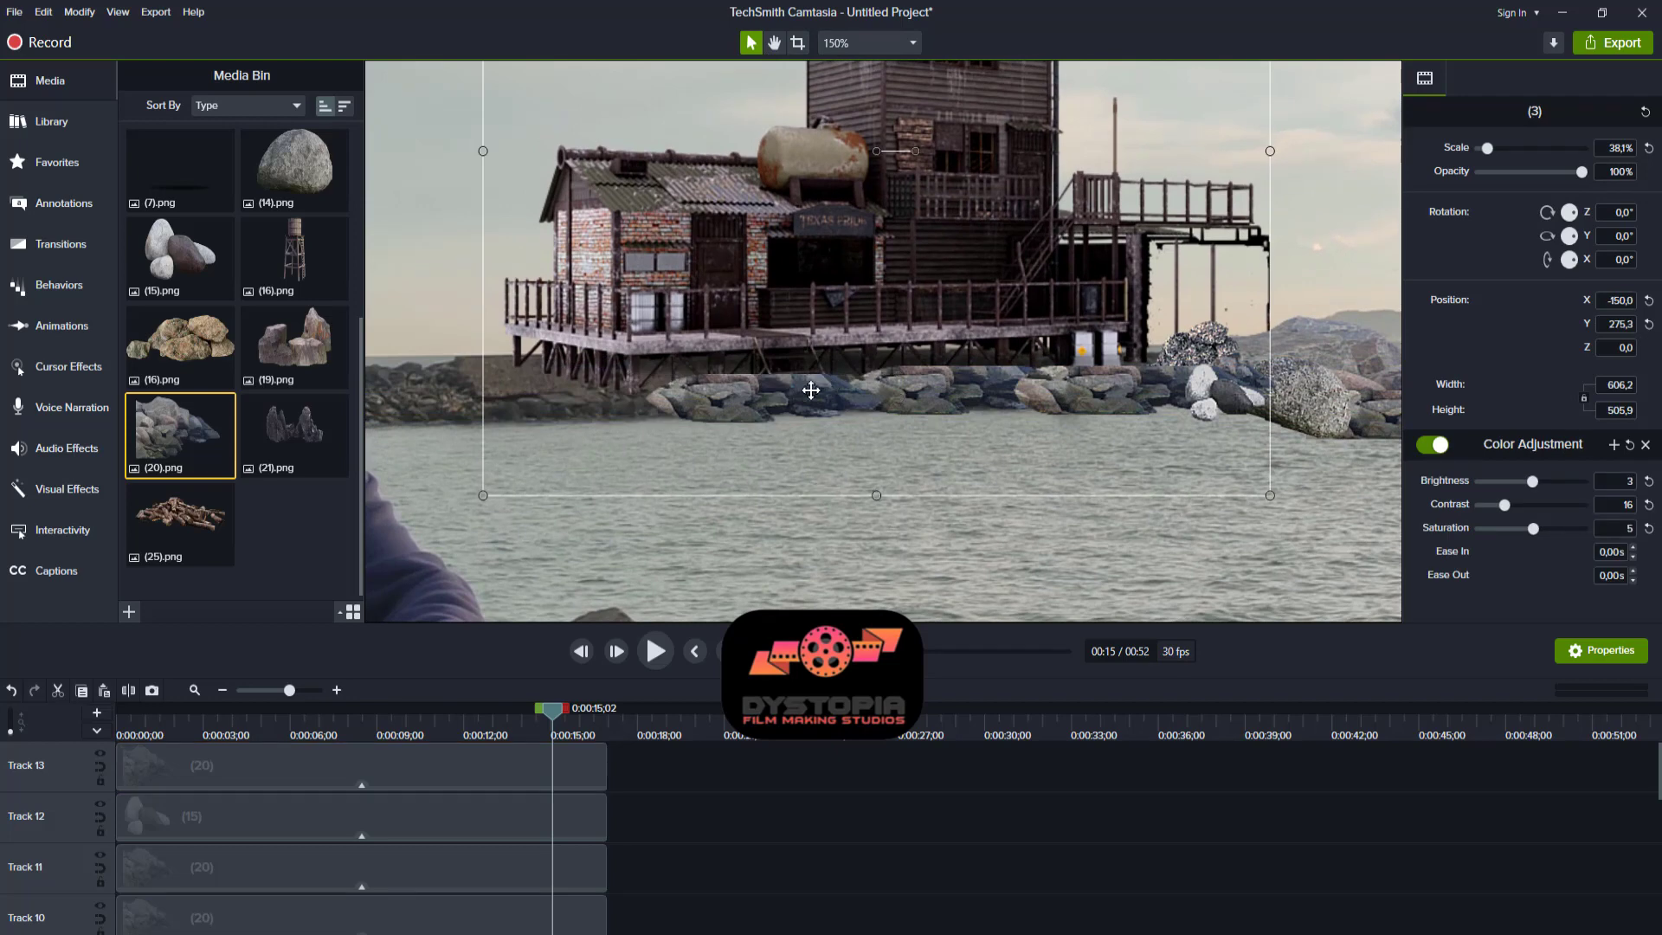
{"action": "left_click", "coordinate": [759, 401]}
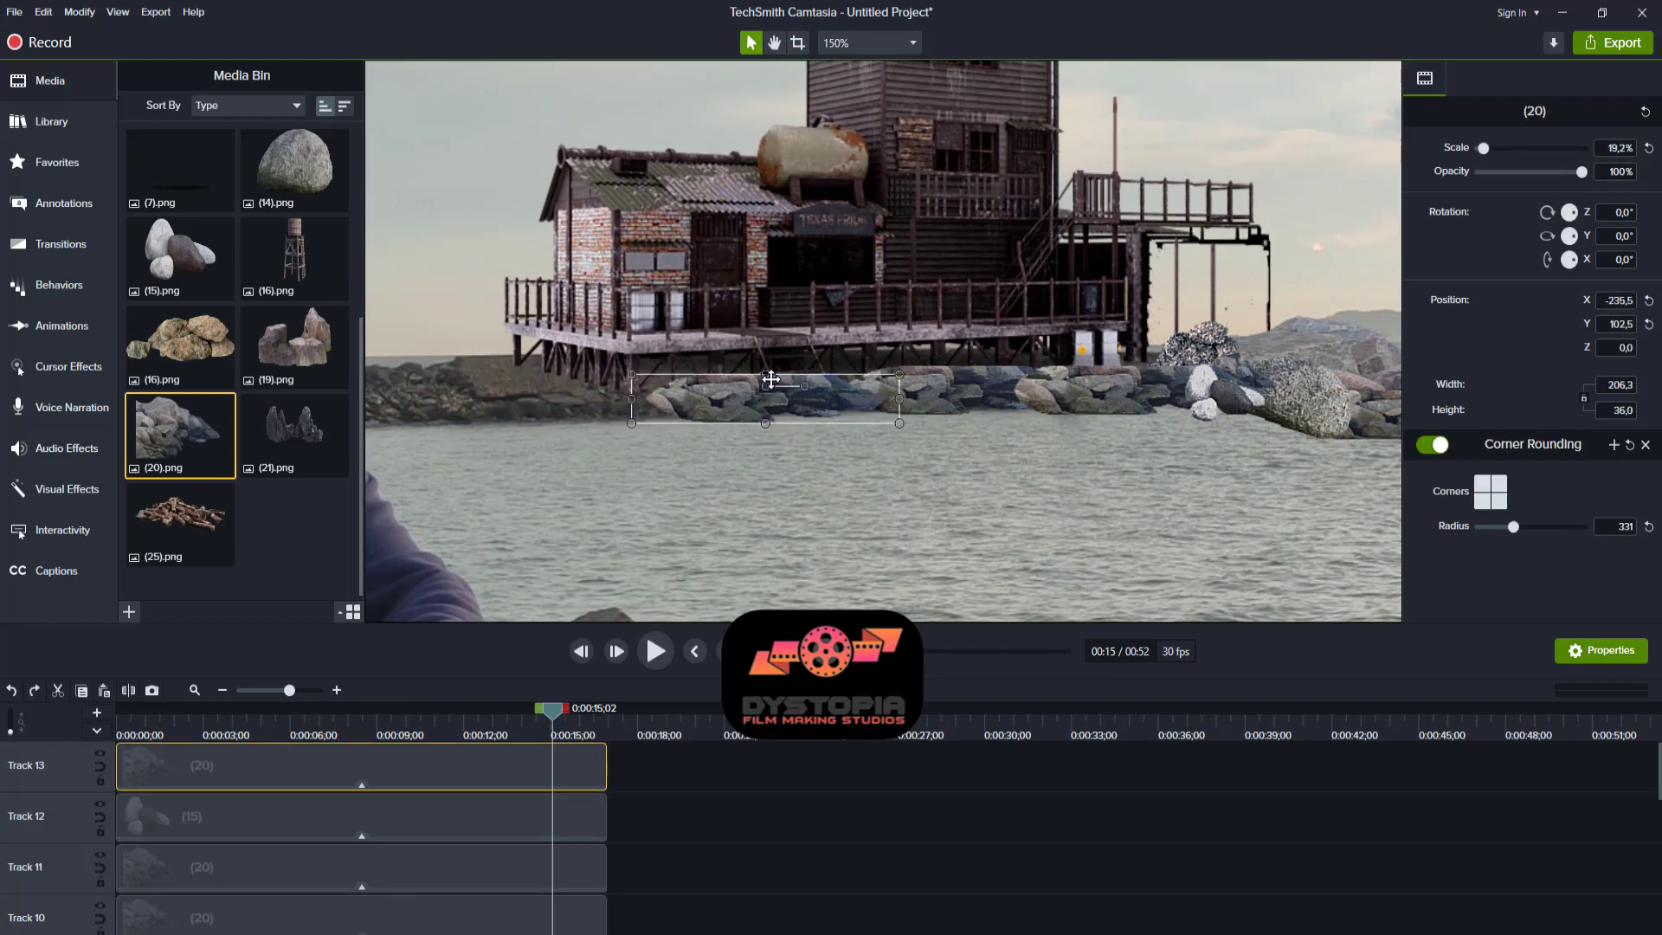
- Resize the Track 13 rocks (20) to about 14.9% at X -213.1, Y 101.4, and reduce their Corner Rounding radius to about 229
{"action": "left_click_drag", "start_coordinate": [792, 402], "coordinate": [858, 414]}
{"action": "left_click", "coordinate": [855, 401]}
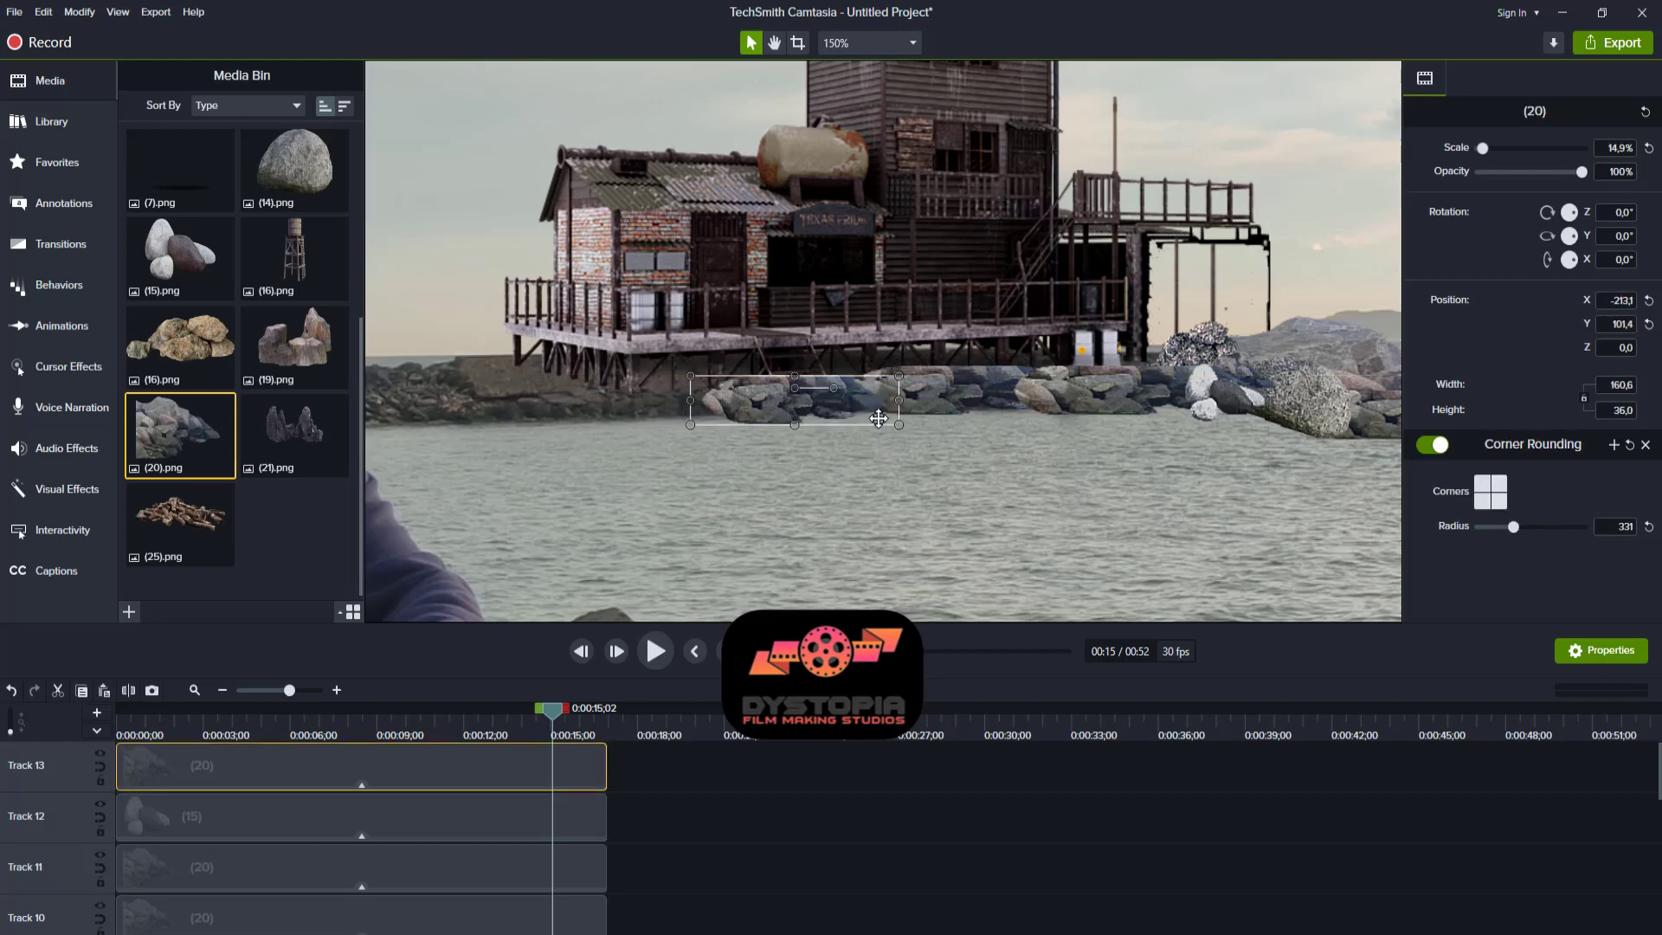
{"action": "left_click", "coordinate": [1051, 499]}
{"action": "left_click", "coordinate": [821, 397]}
{"action": "left_click_drag", "start_coordinate": [1513, 526], "coordinate": [1497, 525]}
- Extend the upper crop edges of the rocks (20) to a height of about 42.9 on Track 10 and 45.3 on Track 13
{"action": "left_click", "coordinate": [797, 42]}
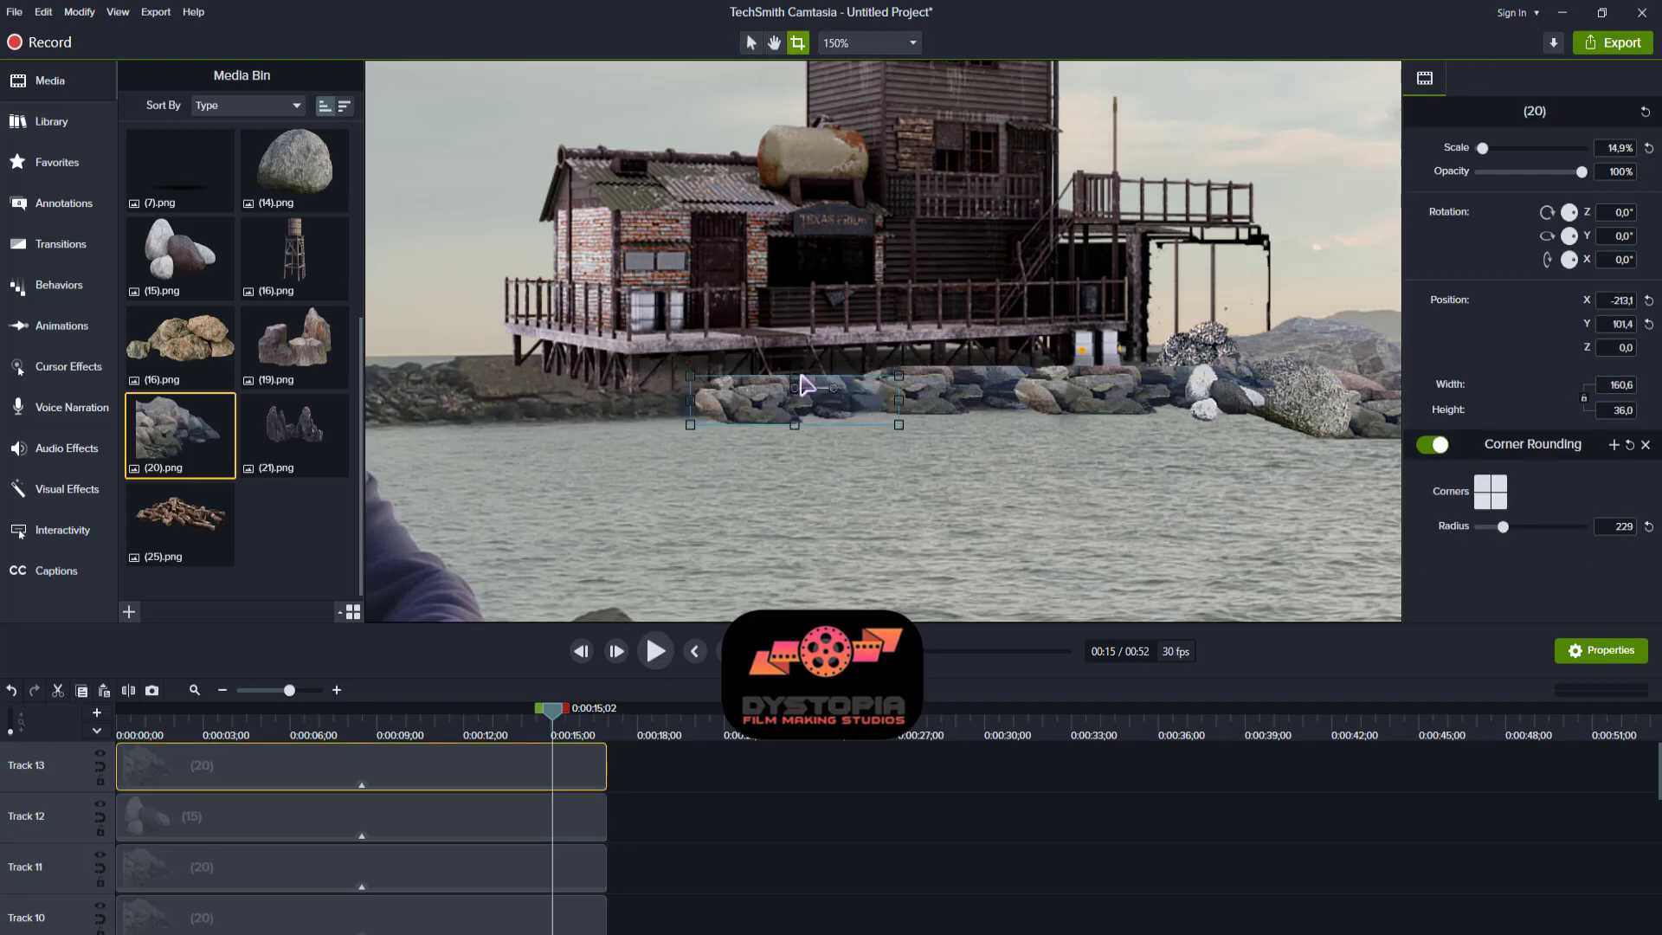
{"action": "left_click", "coordinate": [902, 493]}
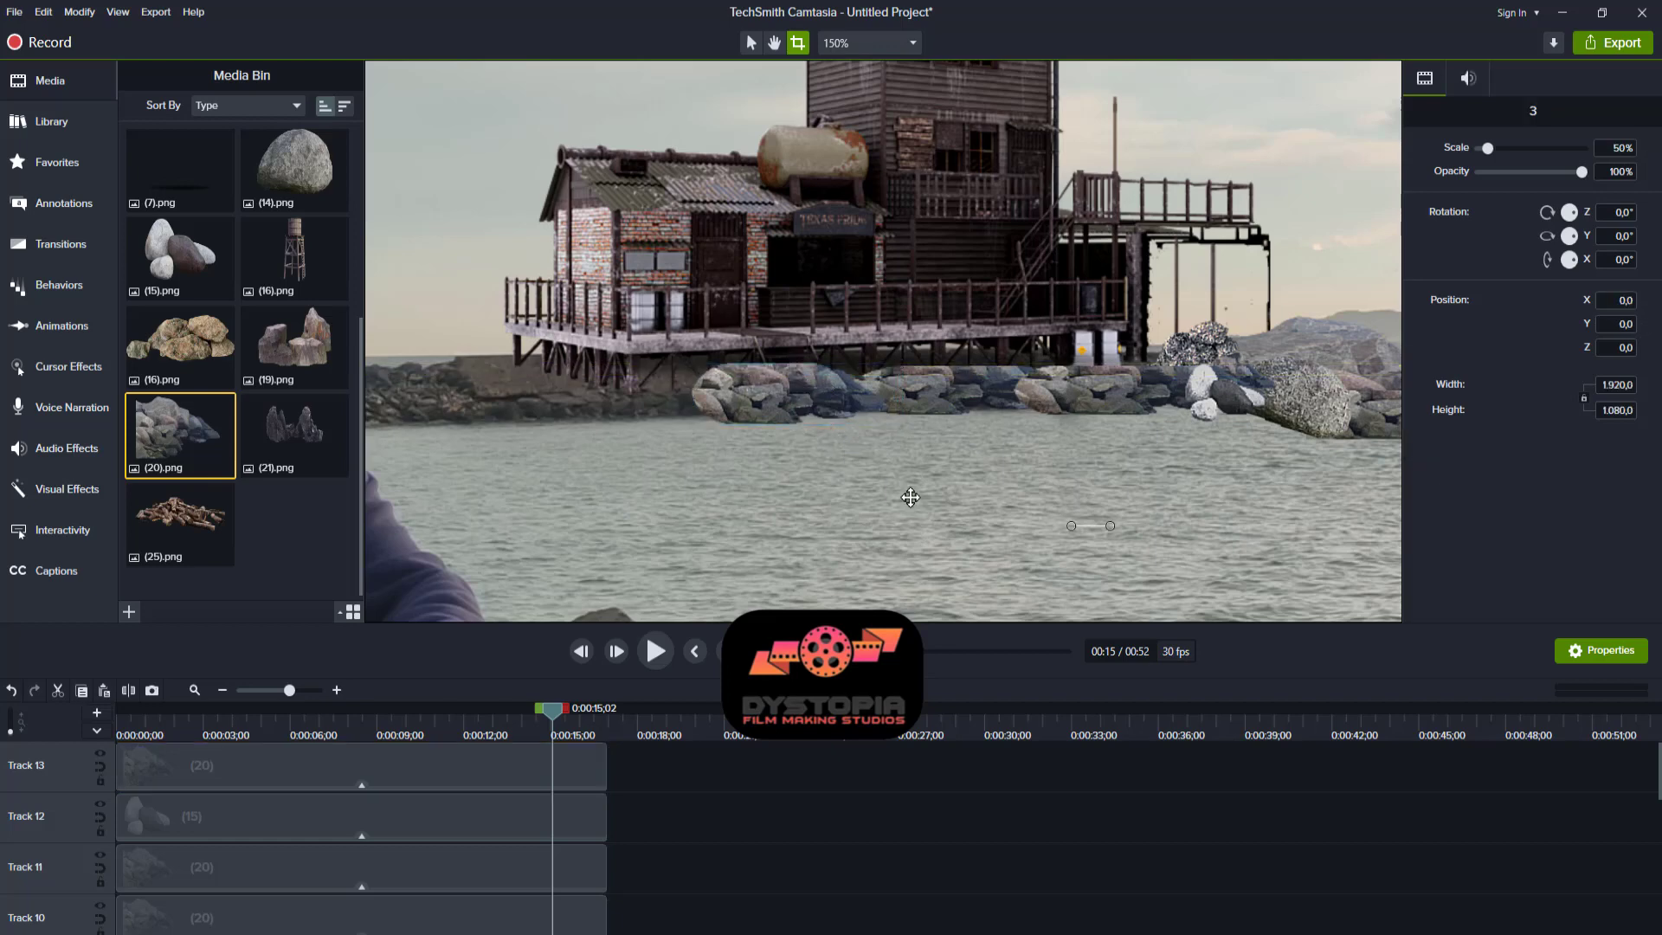
{"action": "left_click", "coordinate": [940, 386]}
{"action": "left_click_drag", "start_coordinate": [958, 366], "coordinate": [957, 356]}
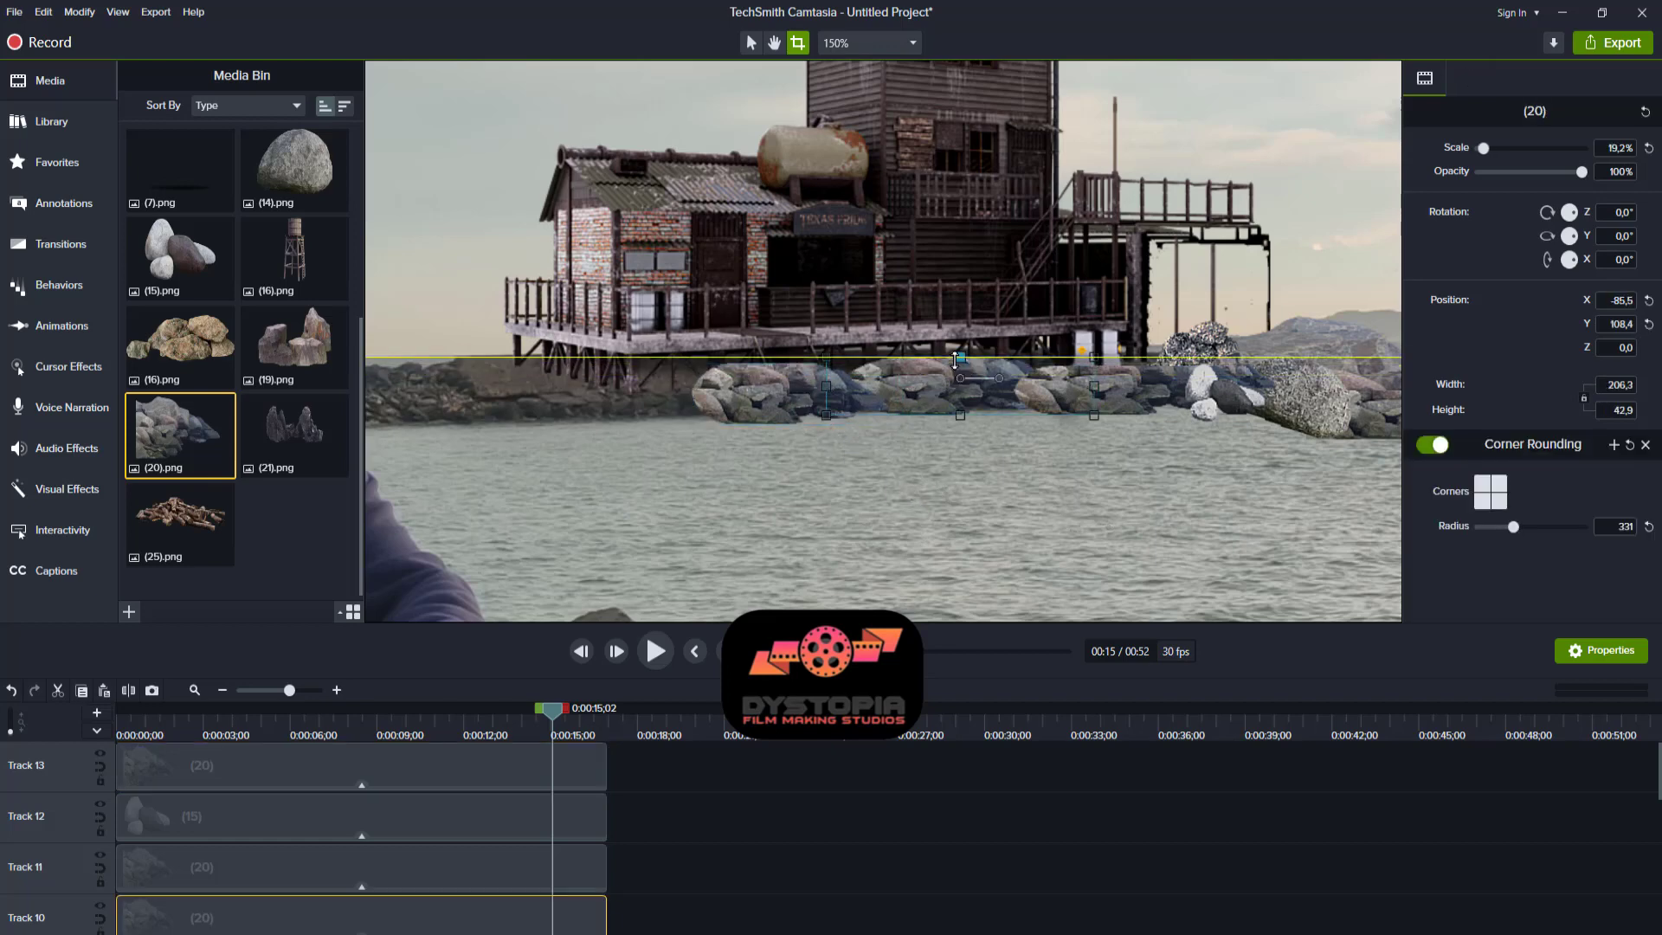
{"action": "left_click", "coordinate": [995, 443]}
{"action": "left_click", "coordinate": [1185, 550]}
{"action": "left_click", "coordinate": [828, 375]}
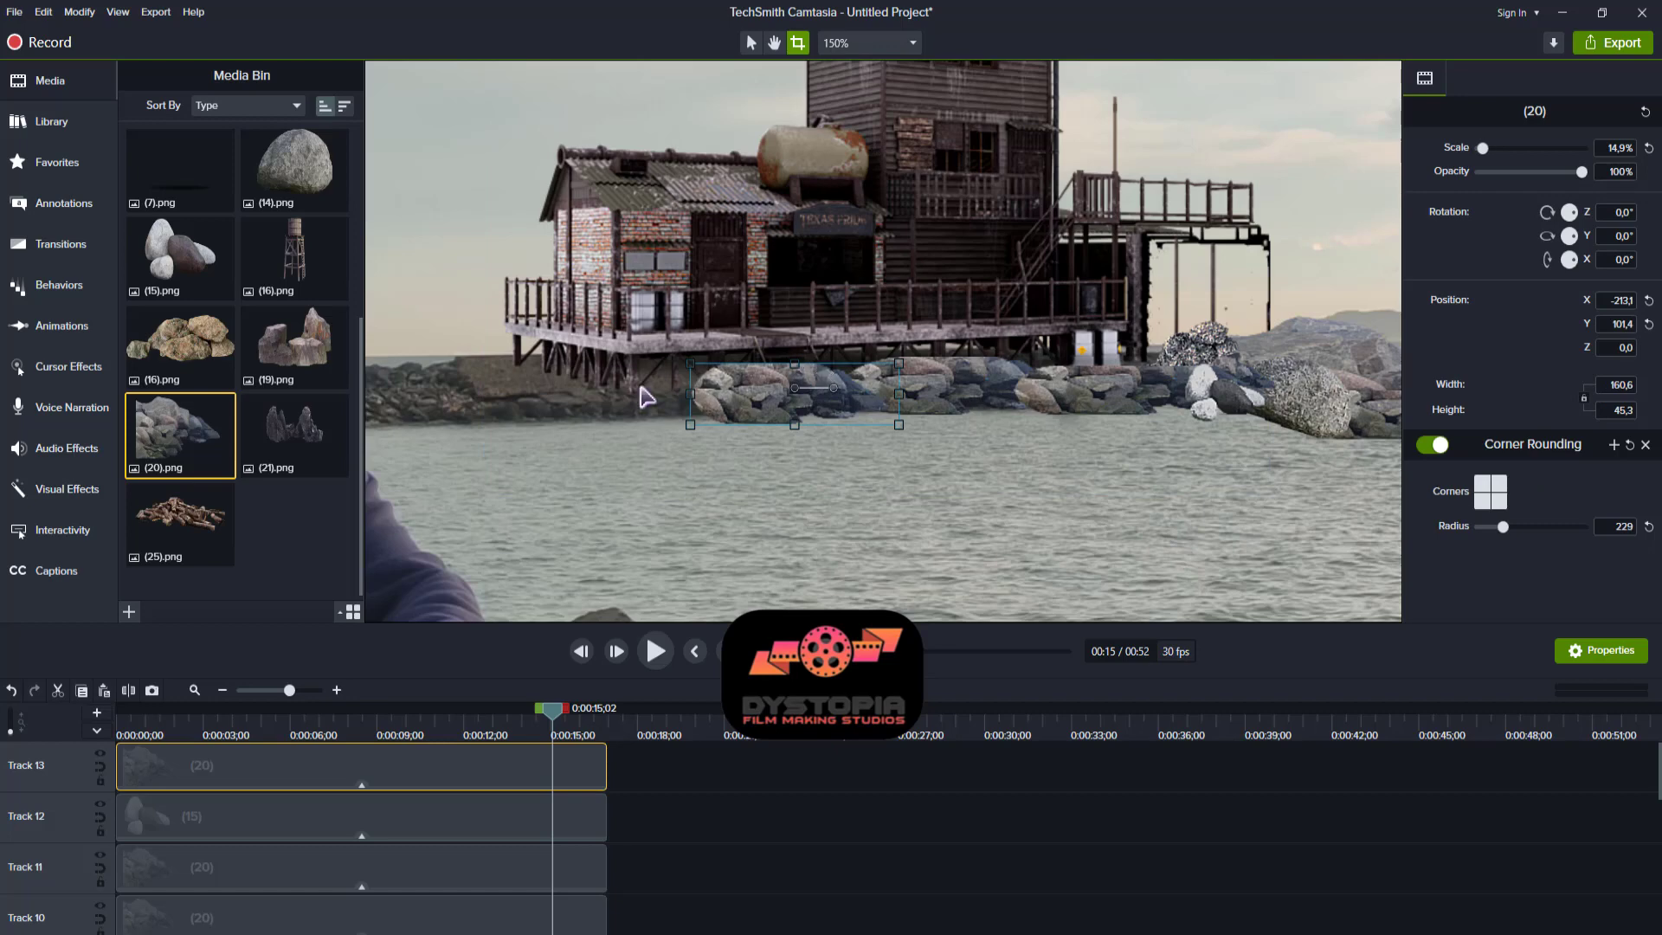
{"action": "left_click", "coordinate": [647, 397]}
{"action": "left_click", "coordinate": [751, 45]}
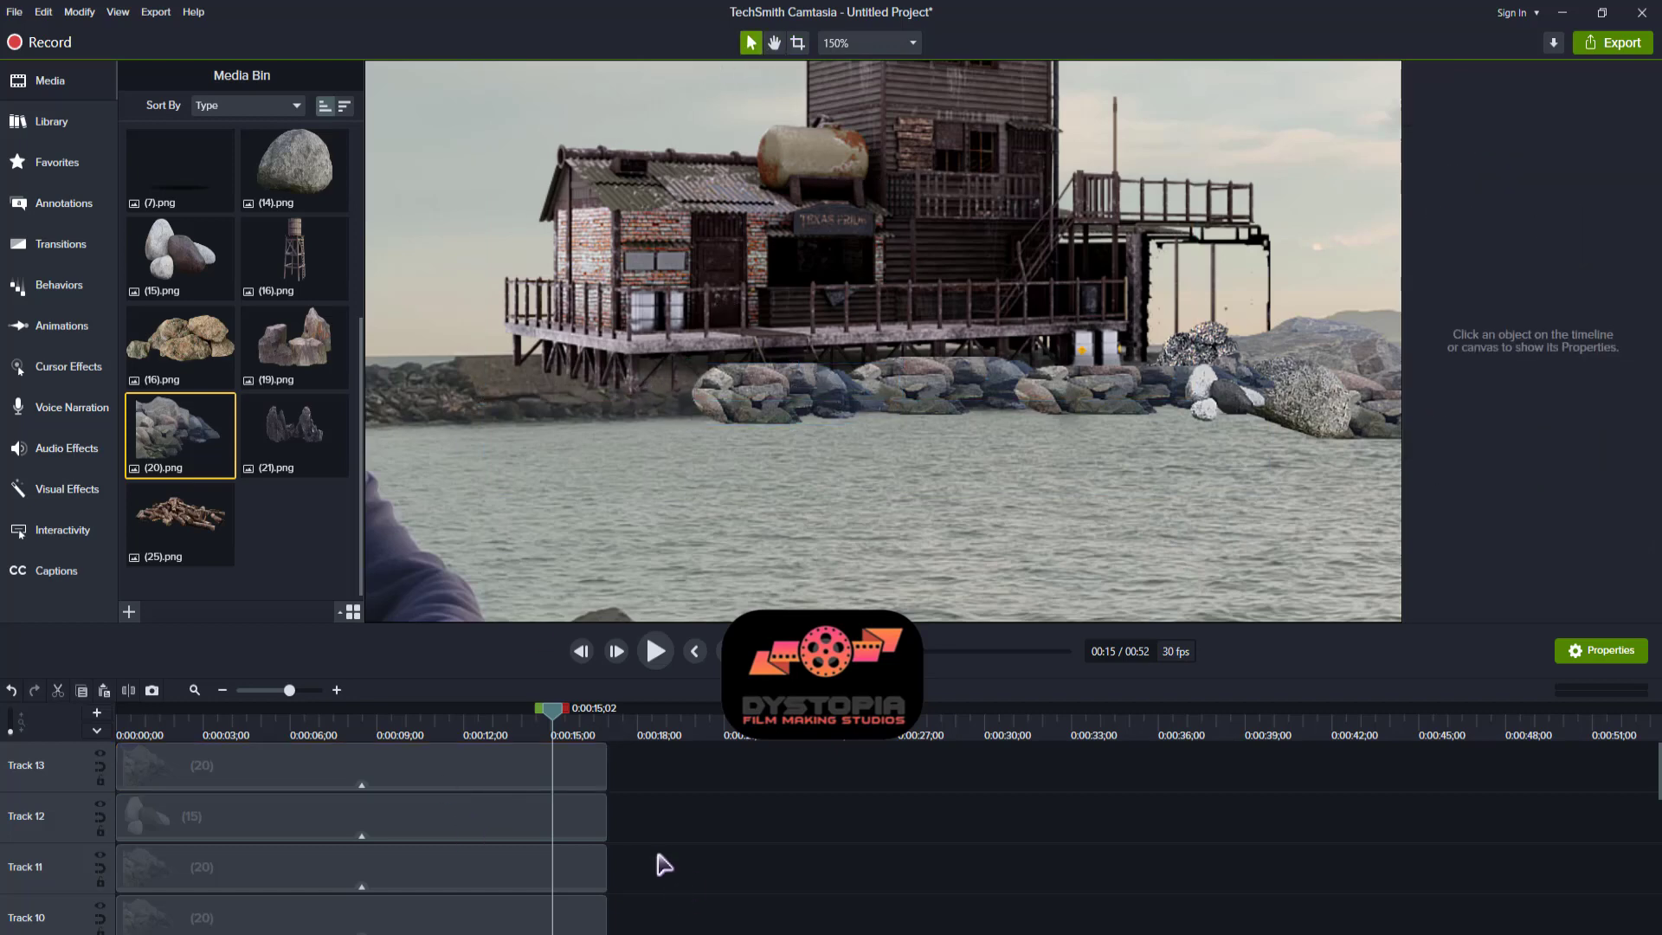
- Duplicate the Track 7 rock (14) at the start of Track 14 and move the copy to about X -289.3, Y 86.7
{"action": "left_click", "coordinate": [362, 827]}
{"action": "left_click", "coordinate": [361, 890]}
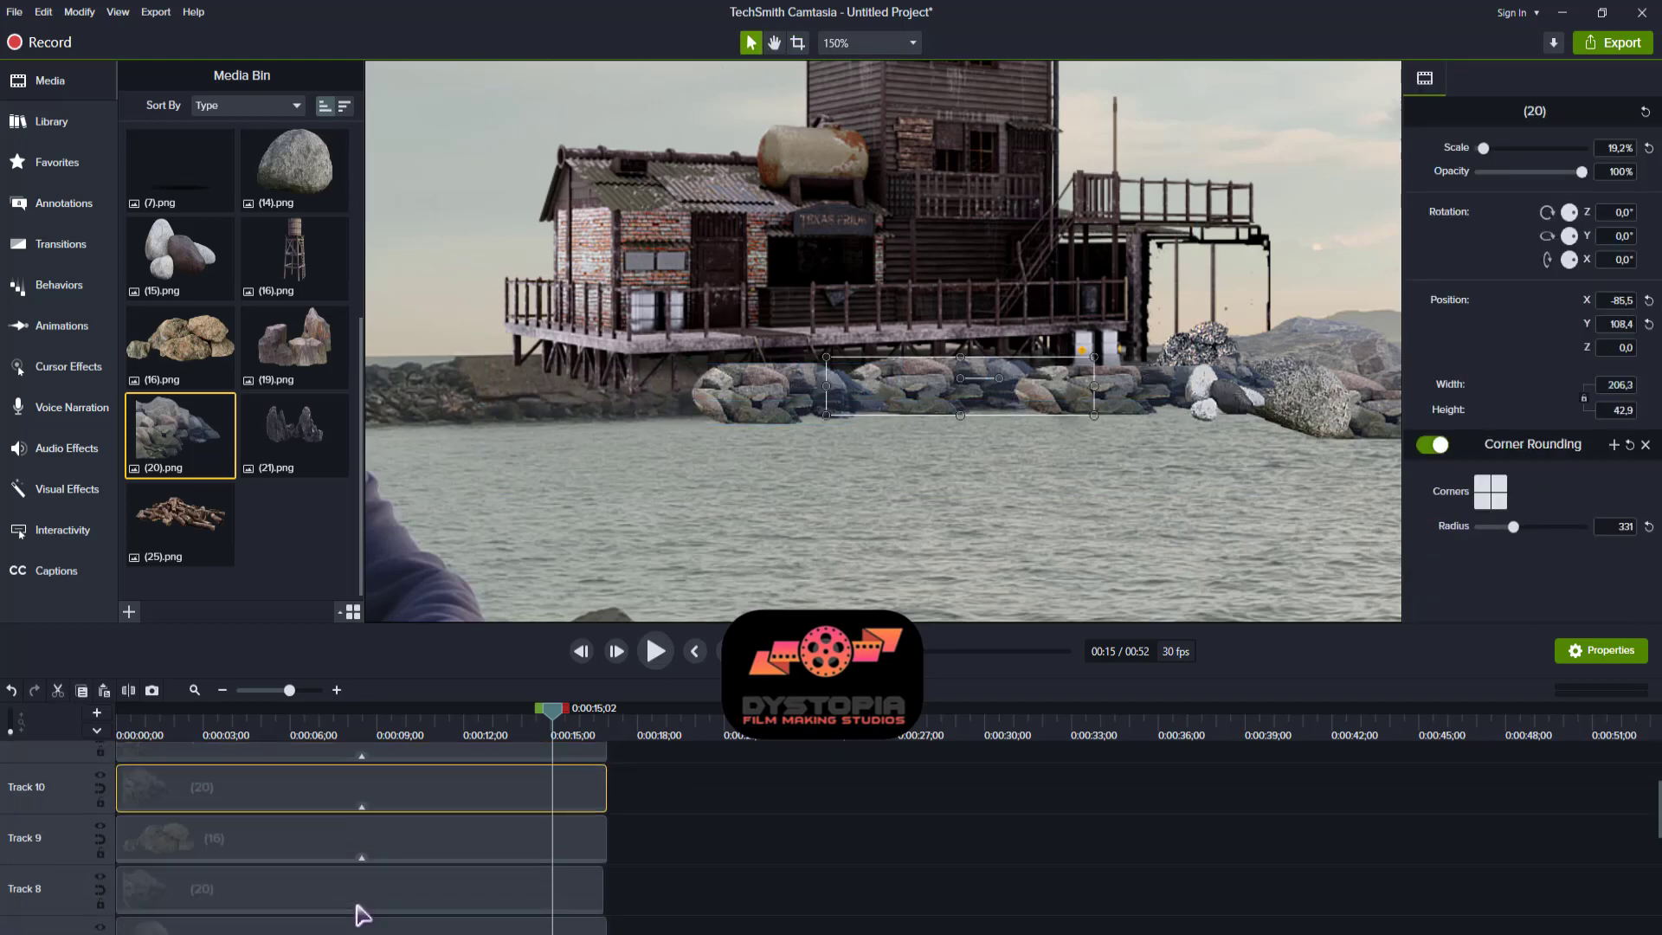
{"action": "scroll", "coordinate": [351, 891], "scroll_direction": "down", "scroll_amount": 3}
{"action": "left_click", "coordinate": [340, 861]}
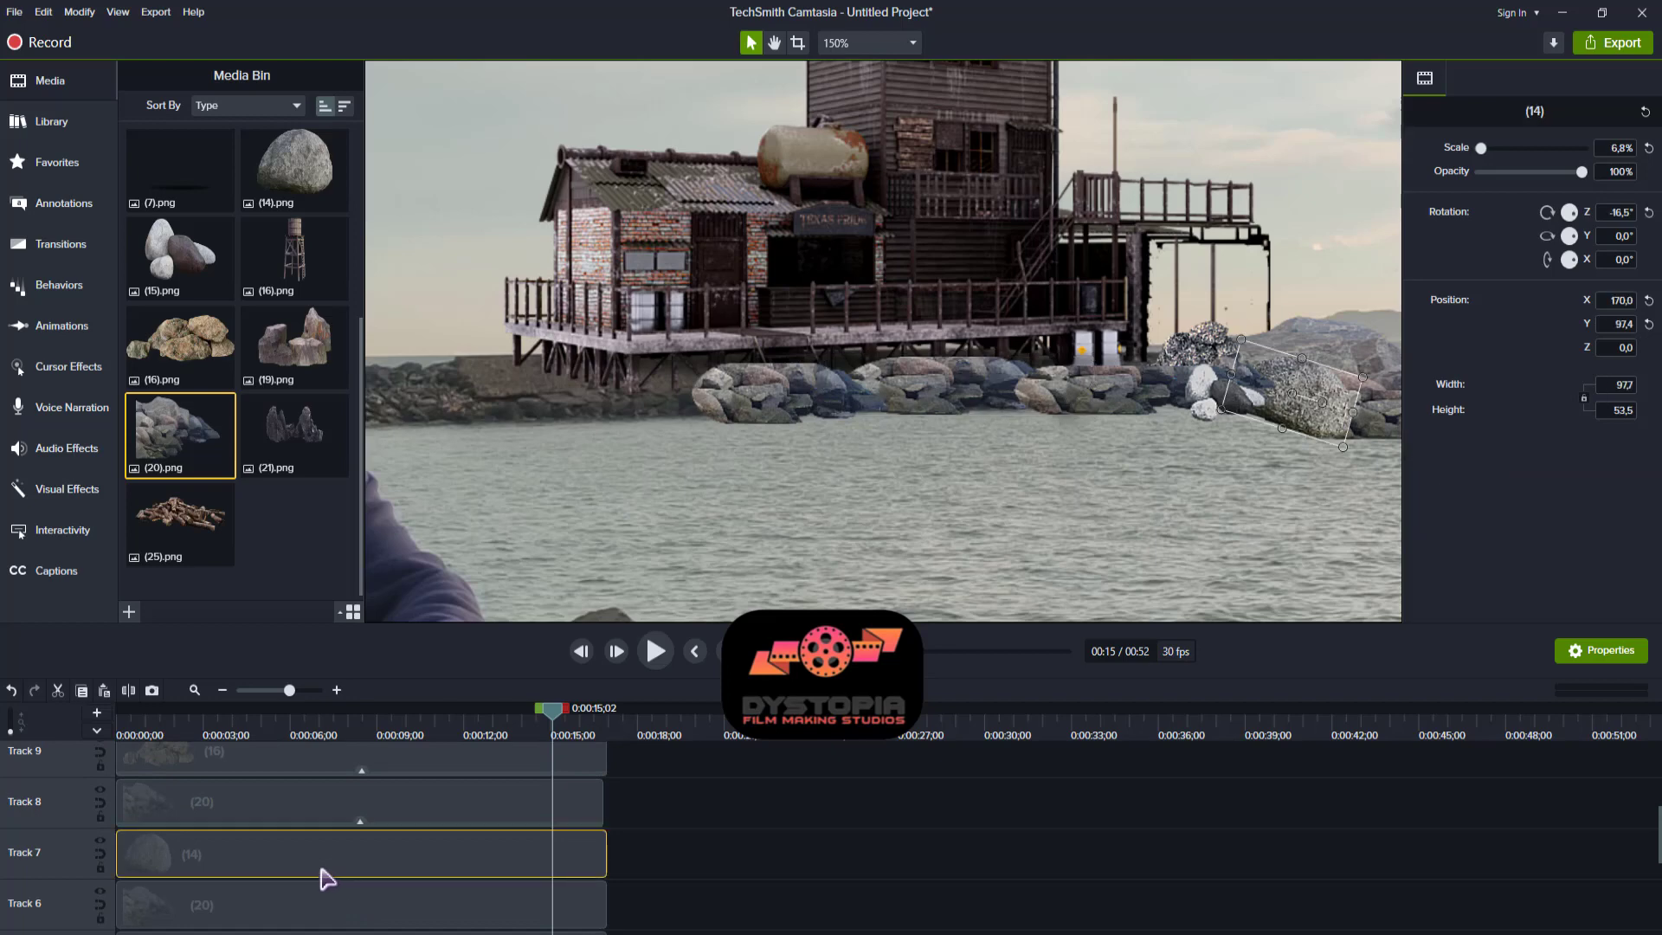
{"action": "left_click", "coordinate": [872, 880]}
{"action": "left_click_drag", "start_coordinate": [1264, 394], "coordinate": [637, 393]}
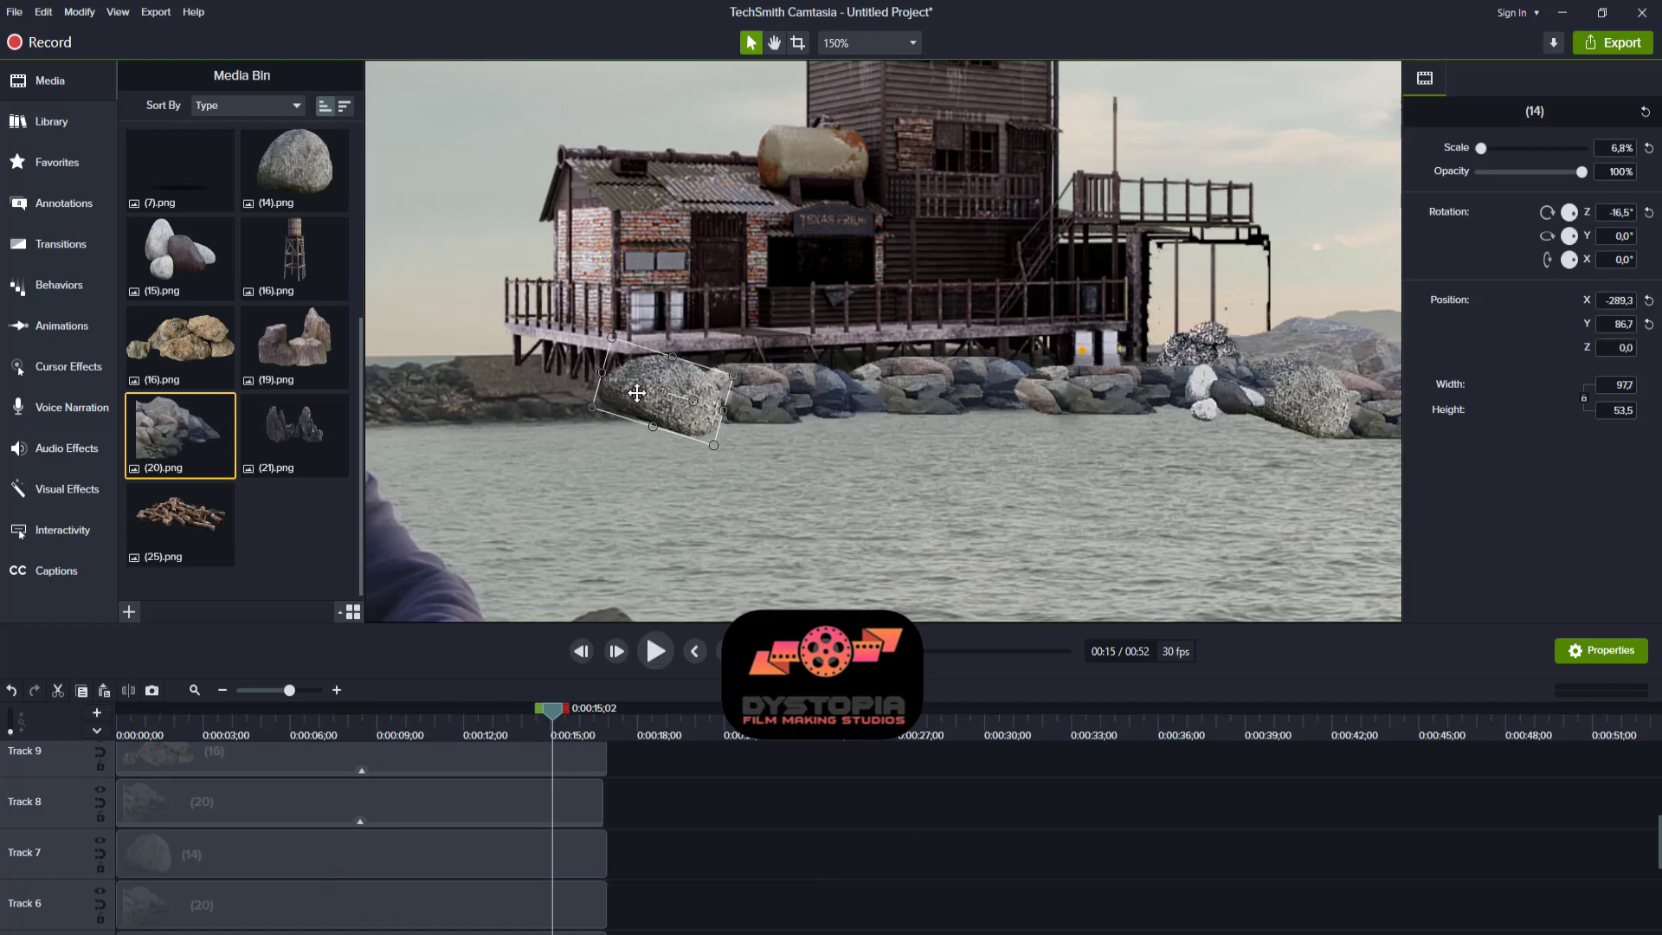
- Scale the Track 14 rock (14) to about 4.6%, rotate it to about 7.8° and place it at about X -314.5, Y 95.5
{"action": "left_click_drag", "start_coordinate": [713, 445], "coordinate": [667, 395]}
{"action": "left_click", "coordinate": [749, 439]}
{"action": "left_click", "coordinate": [694, 398]}
{"action": "mouse_move", "coordinate": [655, 390]}
{"action": "left_mouse_down"}
{"action": "mouse_move", "coordinate": [725, 402]}
{"action": "mouse_move", "coordinate": [674, 398]}
{"action": "left_mouse_up"}
{"action": "left_click", "coordinate": [717, 471]}
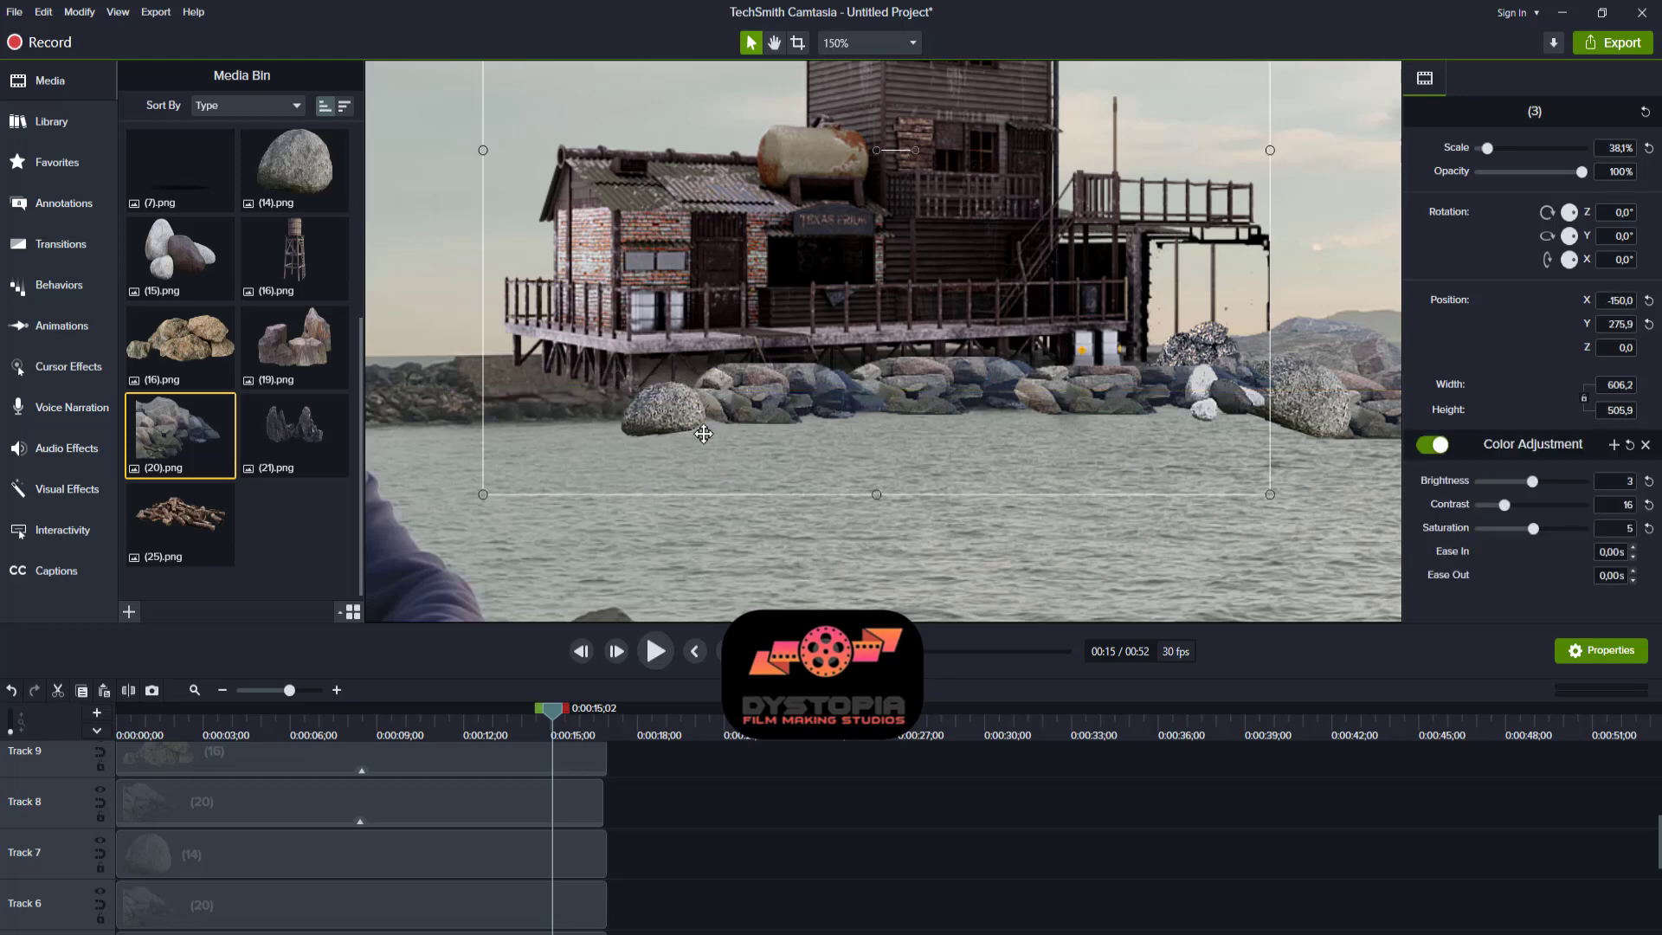
{"action": "left_click", "coordinate": [677, 416]}
{"action": "left_click", "coordinate": [727, 452]}
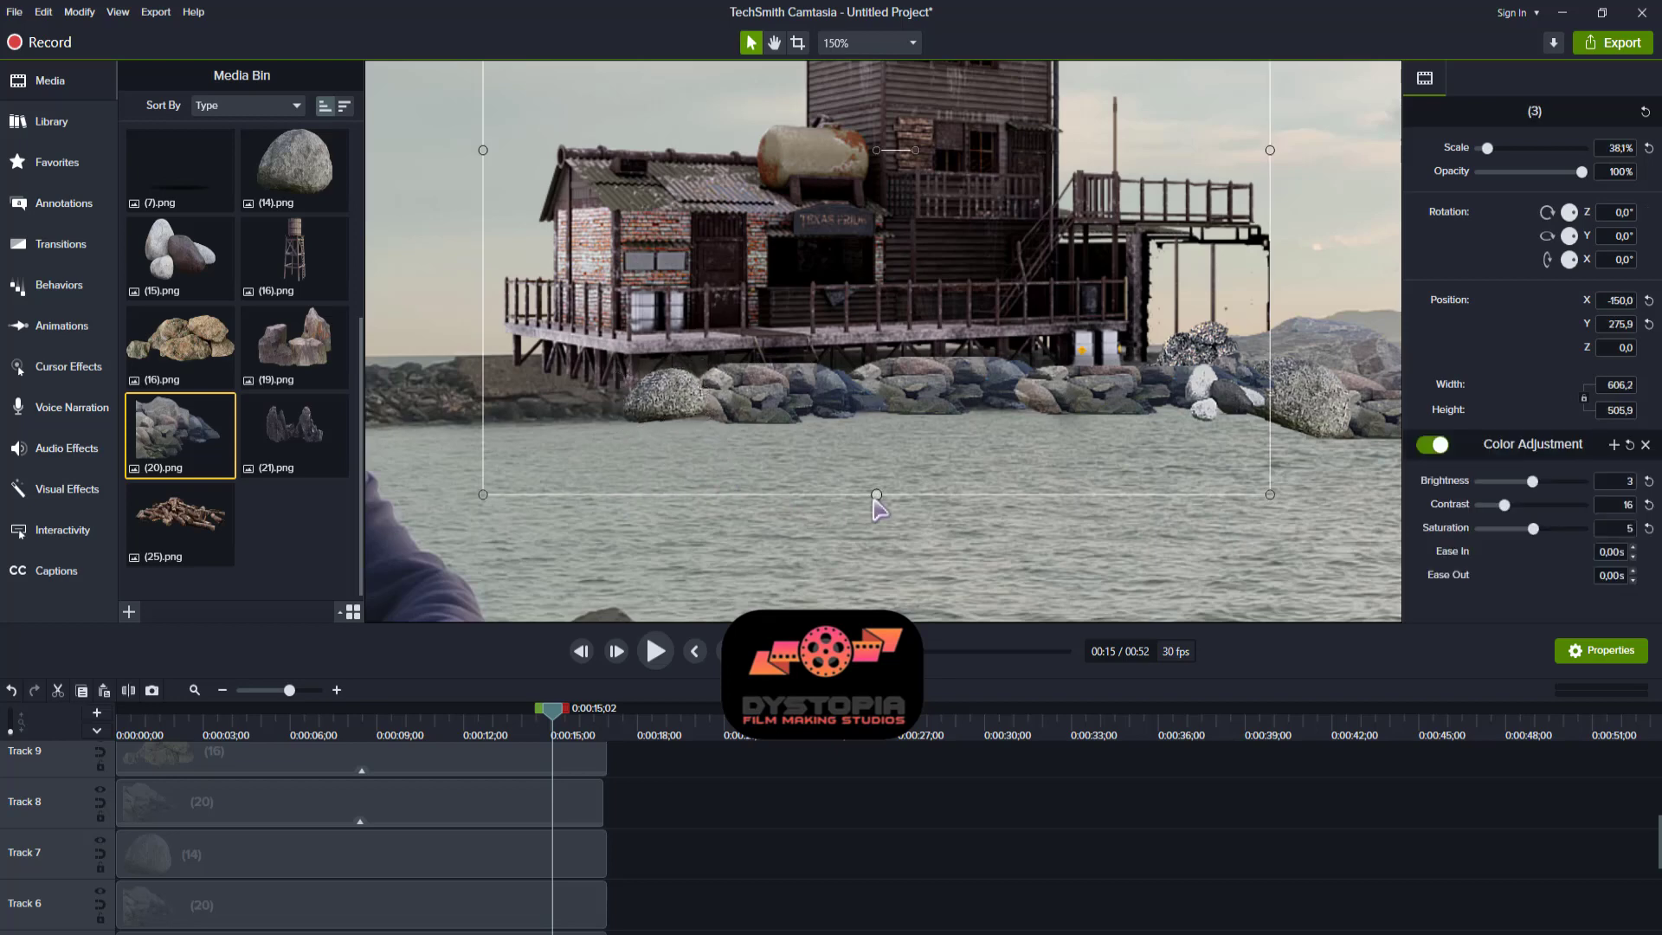
- Duplicate the large Track 5 rocks (20) at the start of Track 15 and move the copy to about X -390.6, Y 79.9
{"action": "scroll", "coordinate": [398, 874], "scroll_direction": "down", "scroll_amount": 1}
{"action": "left_click", "coordinate": [355, 878]}
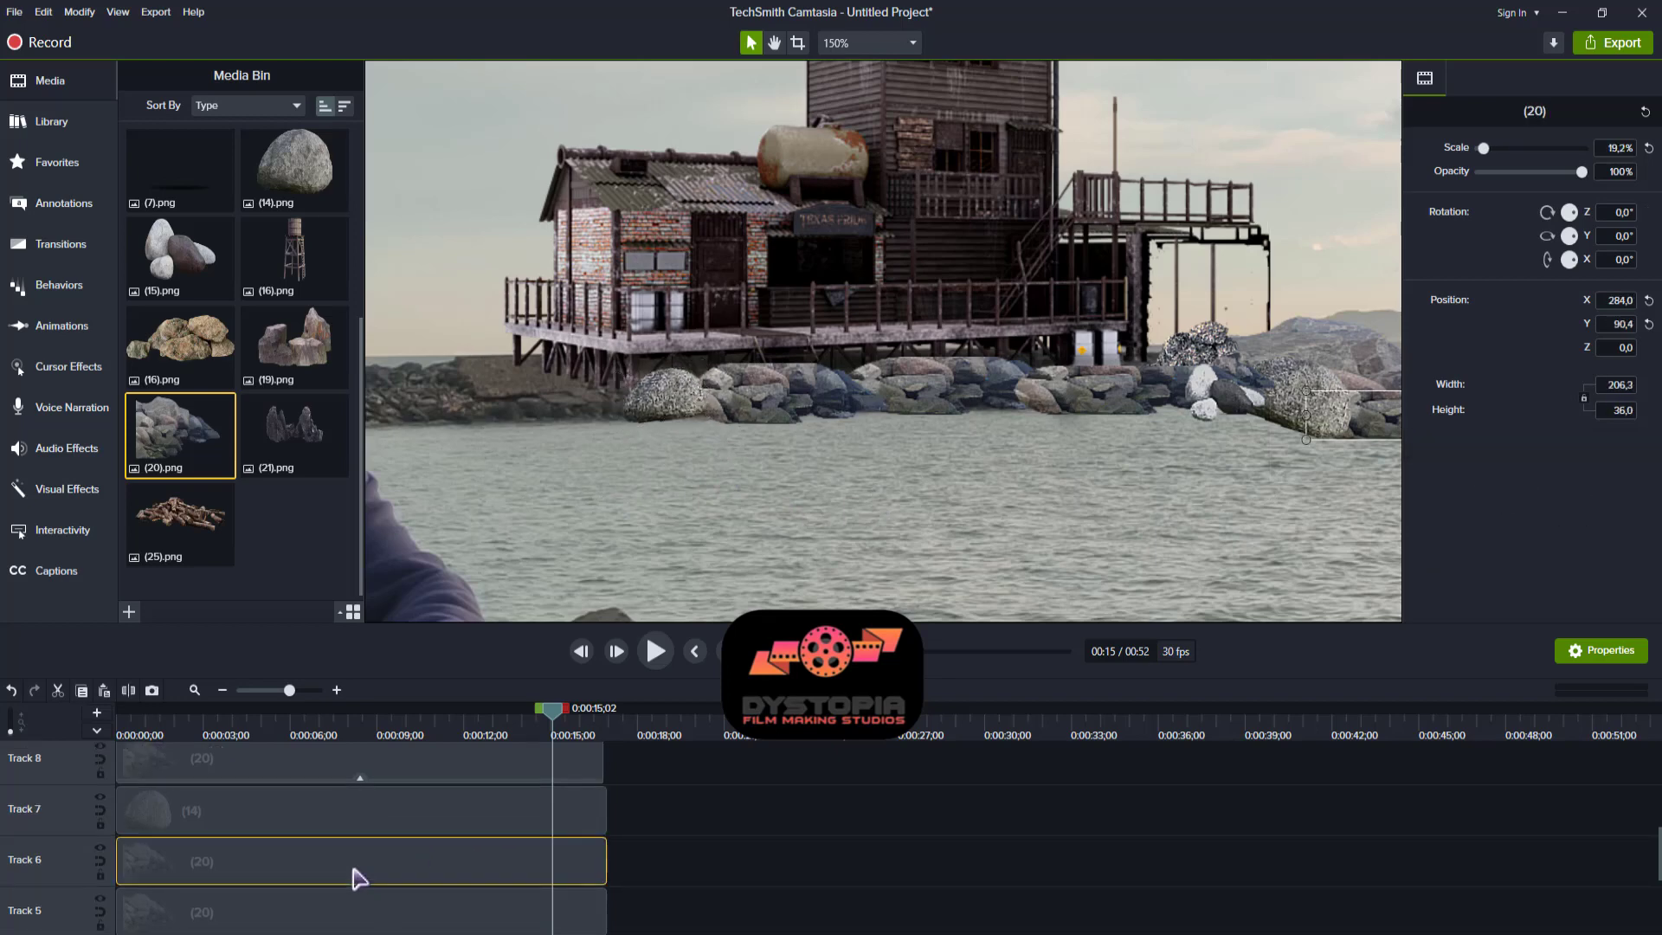
{"action": "scroll", "coordinate": [360, 879], "scroll_direction": "down", "scroll_amount": 1}
{"action": "left_click", "coordinate": [347, 874]}
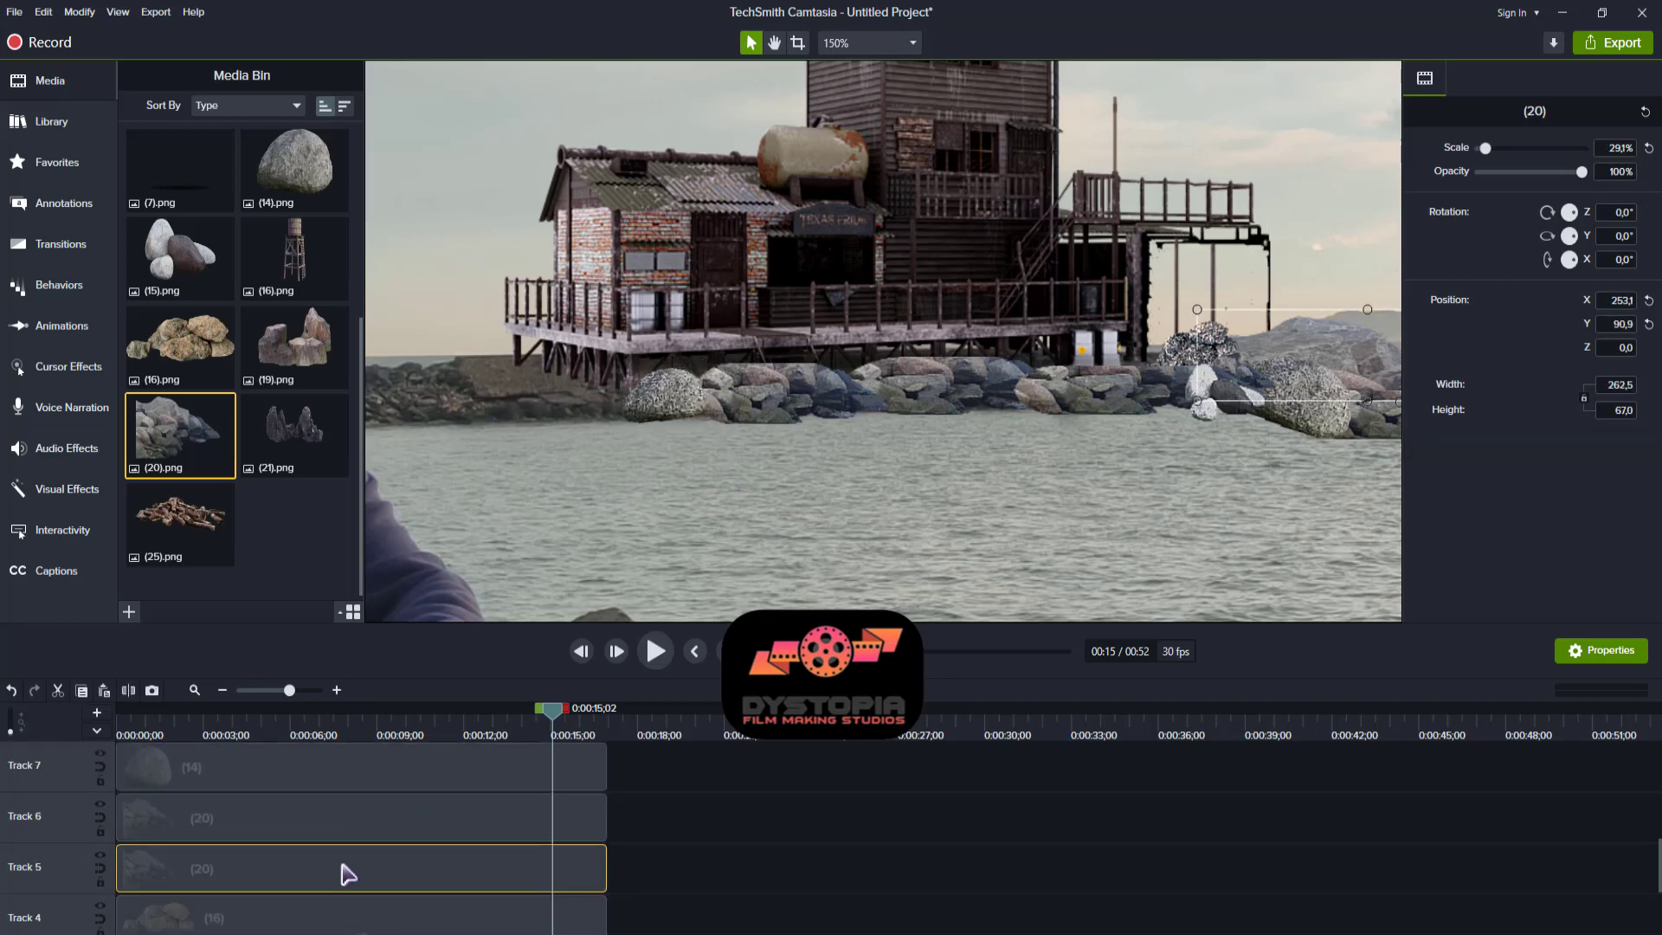
{"action": "left_click_drag", "start_coordinate": [1392, 384], "coordinate": [556, 399]}
{"action": "scroll", "coordinate": [556, 399], "scroll_direction": "down", "scroll_amount": 2}
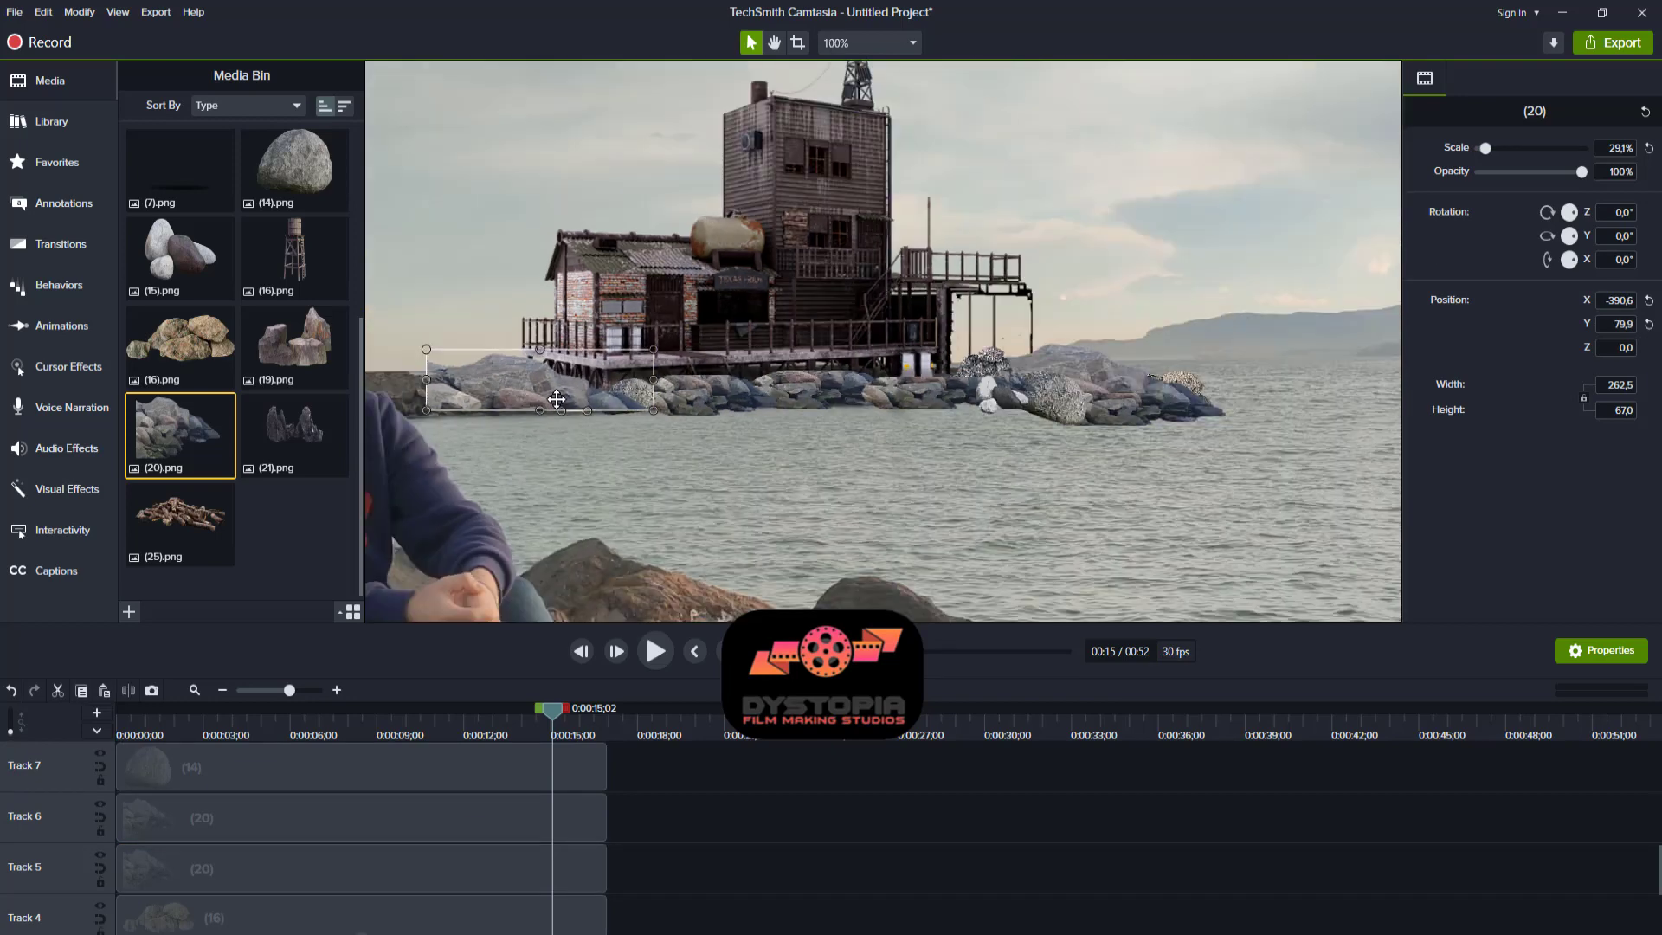
- Reduce the Track 15 rocks (20) to about 23.4% scale and place them at about X -417.1, Y 74.4
{"action": "left_click", "coordinate": [775, 42]}
{"action": "left_click_drag", "start_coordinate": [684, 472], "coordinate": [900, 493]}
{"action": "left_click_drag", "start_coordinate": [812, 429], "coordinate": [708, 401]}
{"action": "left_click", "coordinate": [750, 42]}
{"action": "left_click_drag", "start_coordinate": [863, 428], "coordinate": [829, 430]}
{"action": "left_click", "coordinate": [782, 413]}
{"action": "left_click", "coordinate": [644, 410]}
{"action": "left_click", "coordinate": [651, 410]}
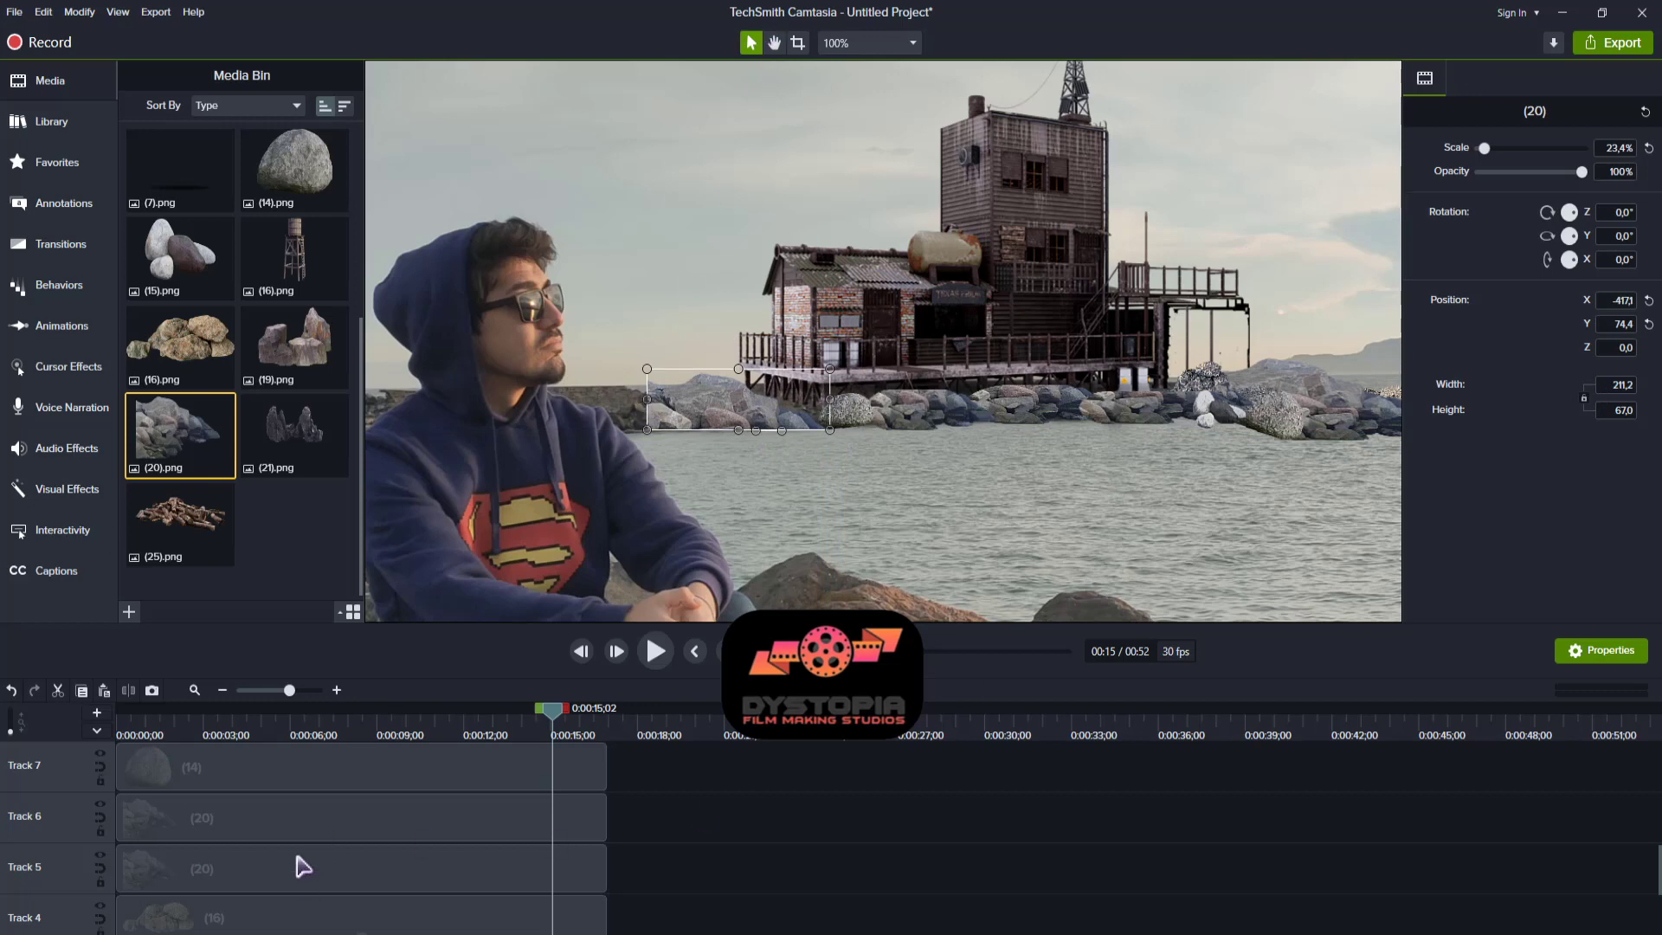
- Duplicate the Track 4 rocks (16) onto Track 16, aligned with the start of the timeline
{"action": "left_click", "coordinate": [294, 778]}
{"action": "left_click", "coordinate": [274, 903]}
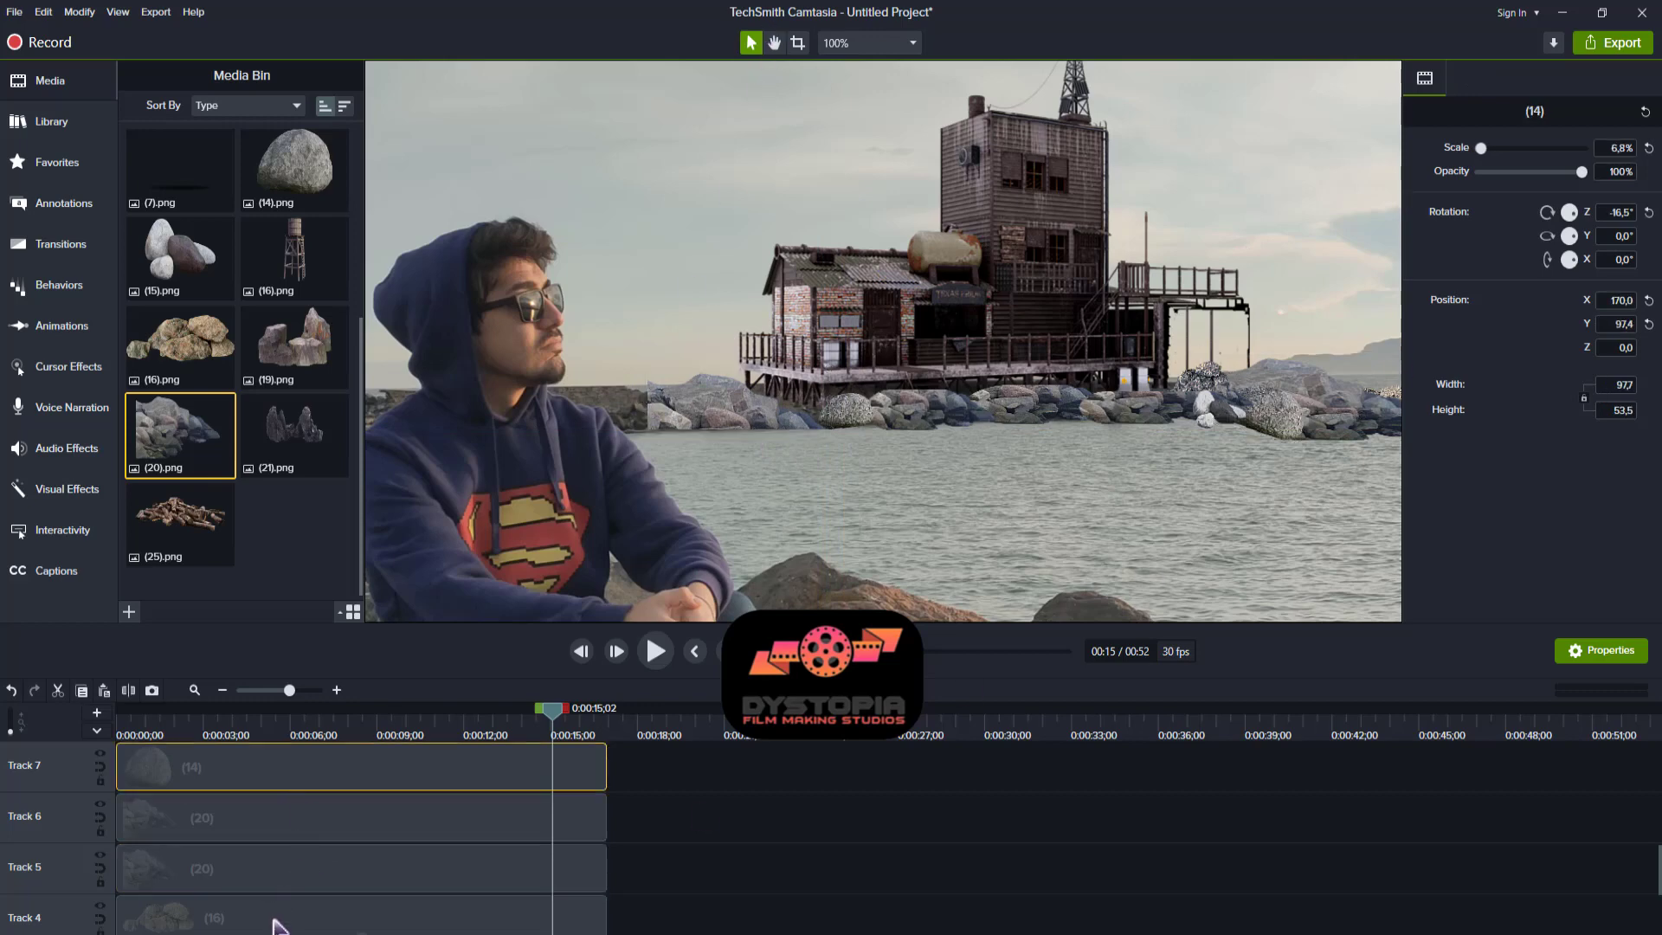
{"action": "left_click", "coordinate": [277, 920]}
{"action": "scroll", "coordinate": [289, 857], "scroll_direction": "down", "scroll_amount": 2}
{"action": "key", "text": "ctrl+v"}
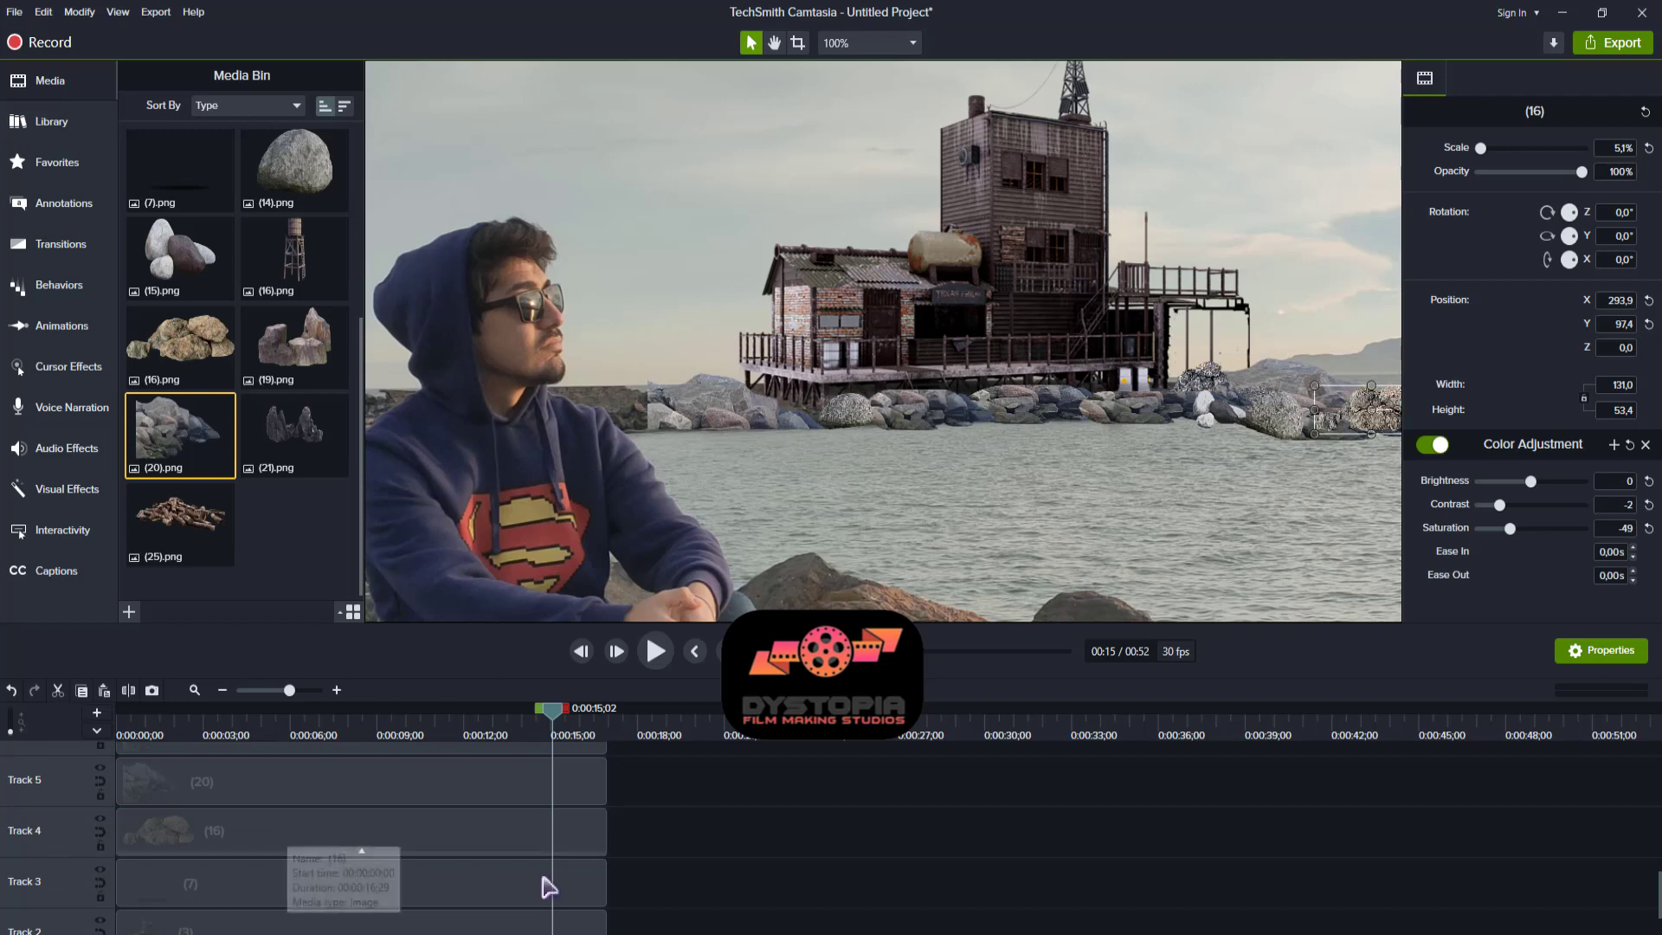
{"action": "scroll", "coordinate": [740, 850], "scroll_direction": "up", "scroll_amount": 10}
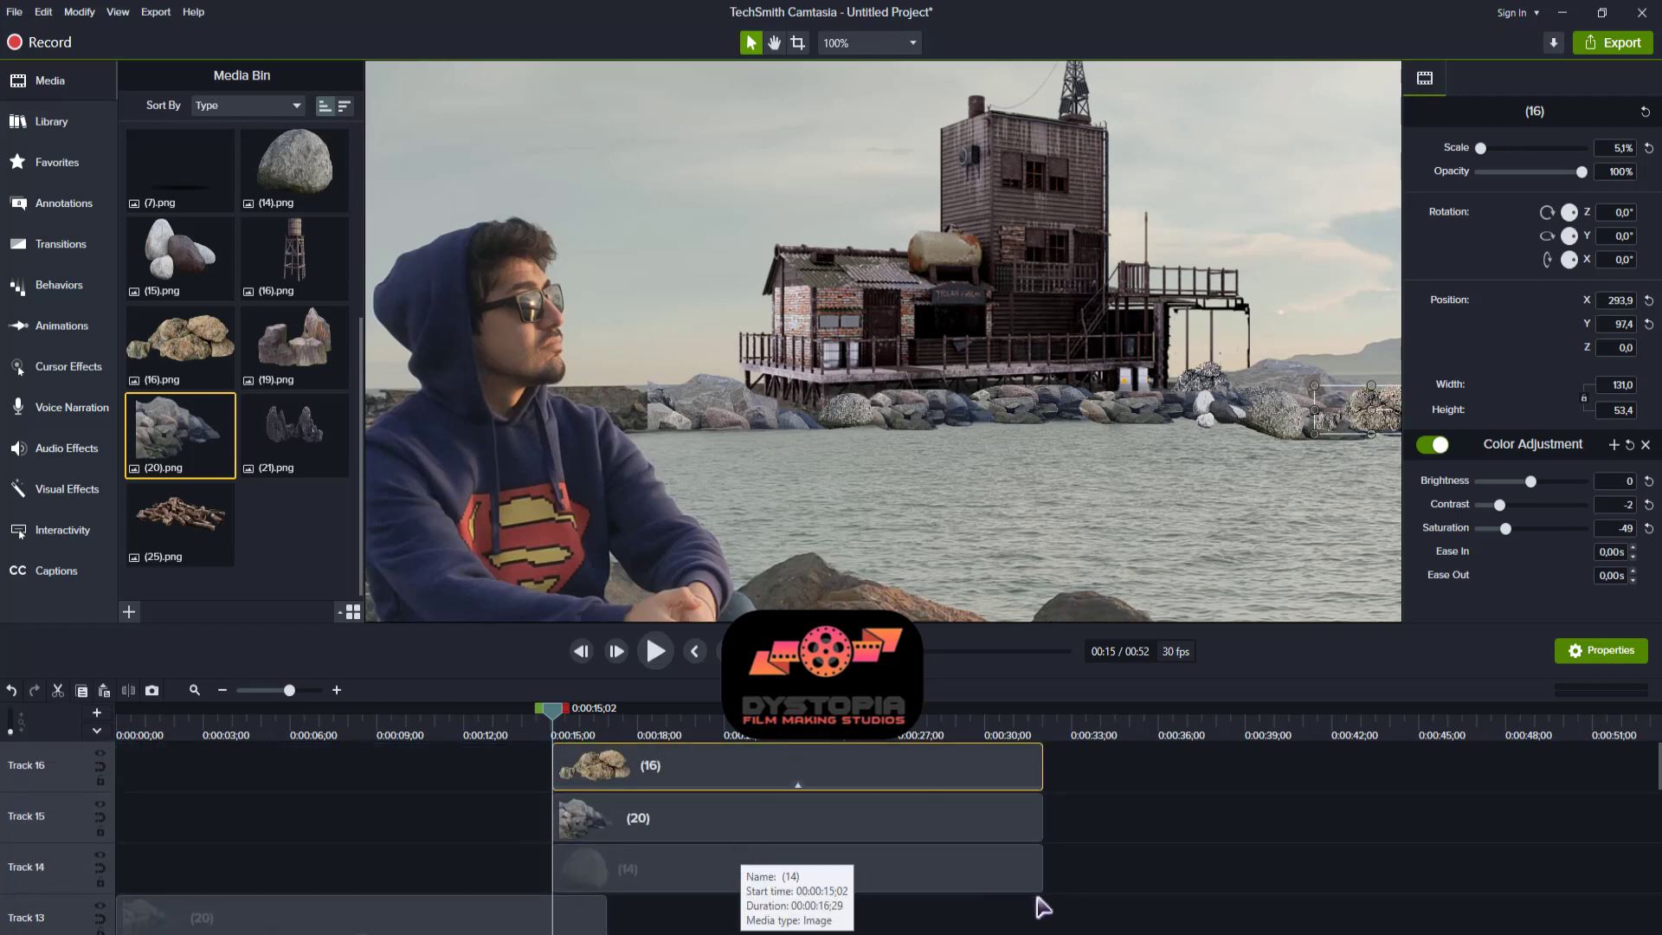
{"action": "left_click_drag", "start_coordinate": [1047, 902], "coordinate": [760, 759]}
{"action": "left_click_drag", "start_coordinate": [749, 763], "coordinate": [159, 760]}
{"action": "left_click", "coordinate": [680, 777]}
{"action": "scroll", "coordinate": [680, 786], "scroll_direction": "down", "scroll_amount": 10}
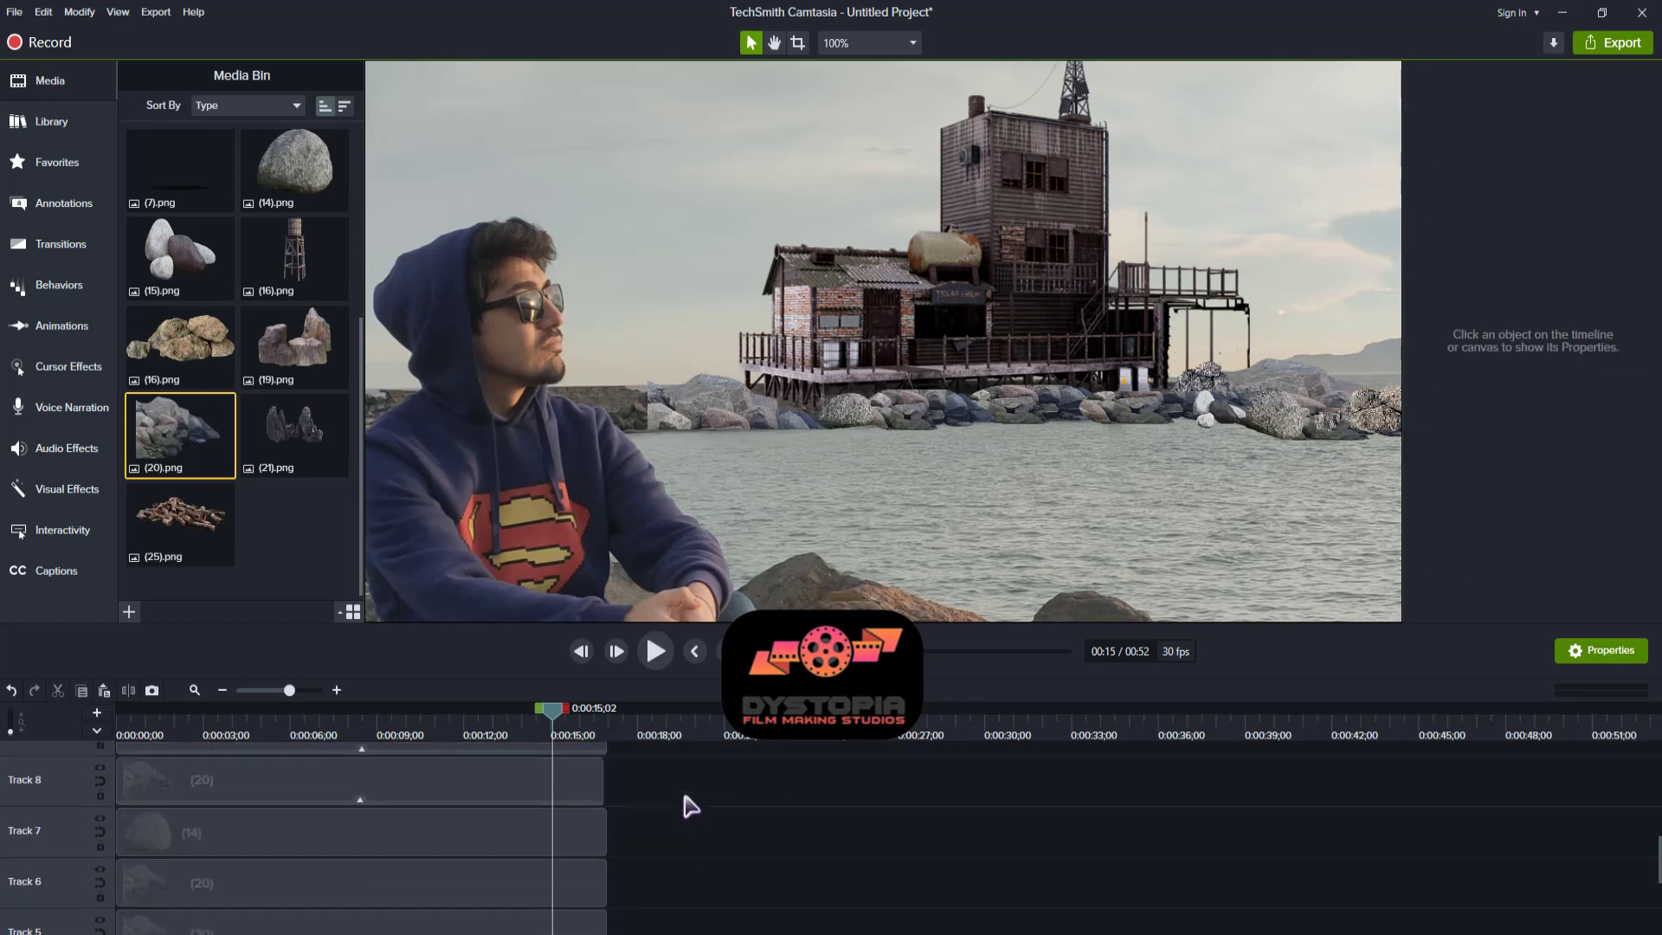
{"action": "scroll", "coordinate": [680, 786], "scroll_direction": "up", "scroll_amount": 10}
- Move the Track 16 rocks (16) beside the man's shoulder at about X -591.5, Y 108.9 and crop them to a width of about 90
{"action": "left_click", "coordinate": [451, 772]}
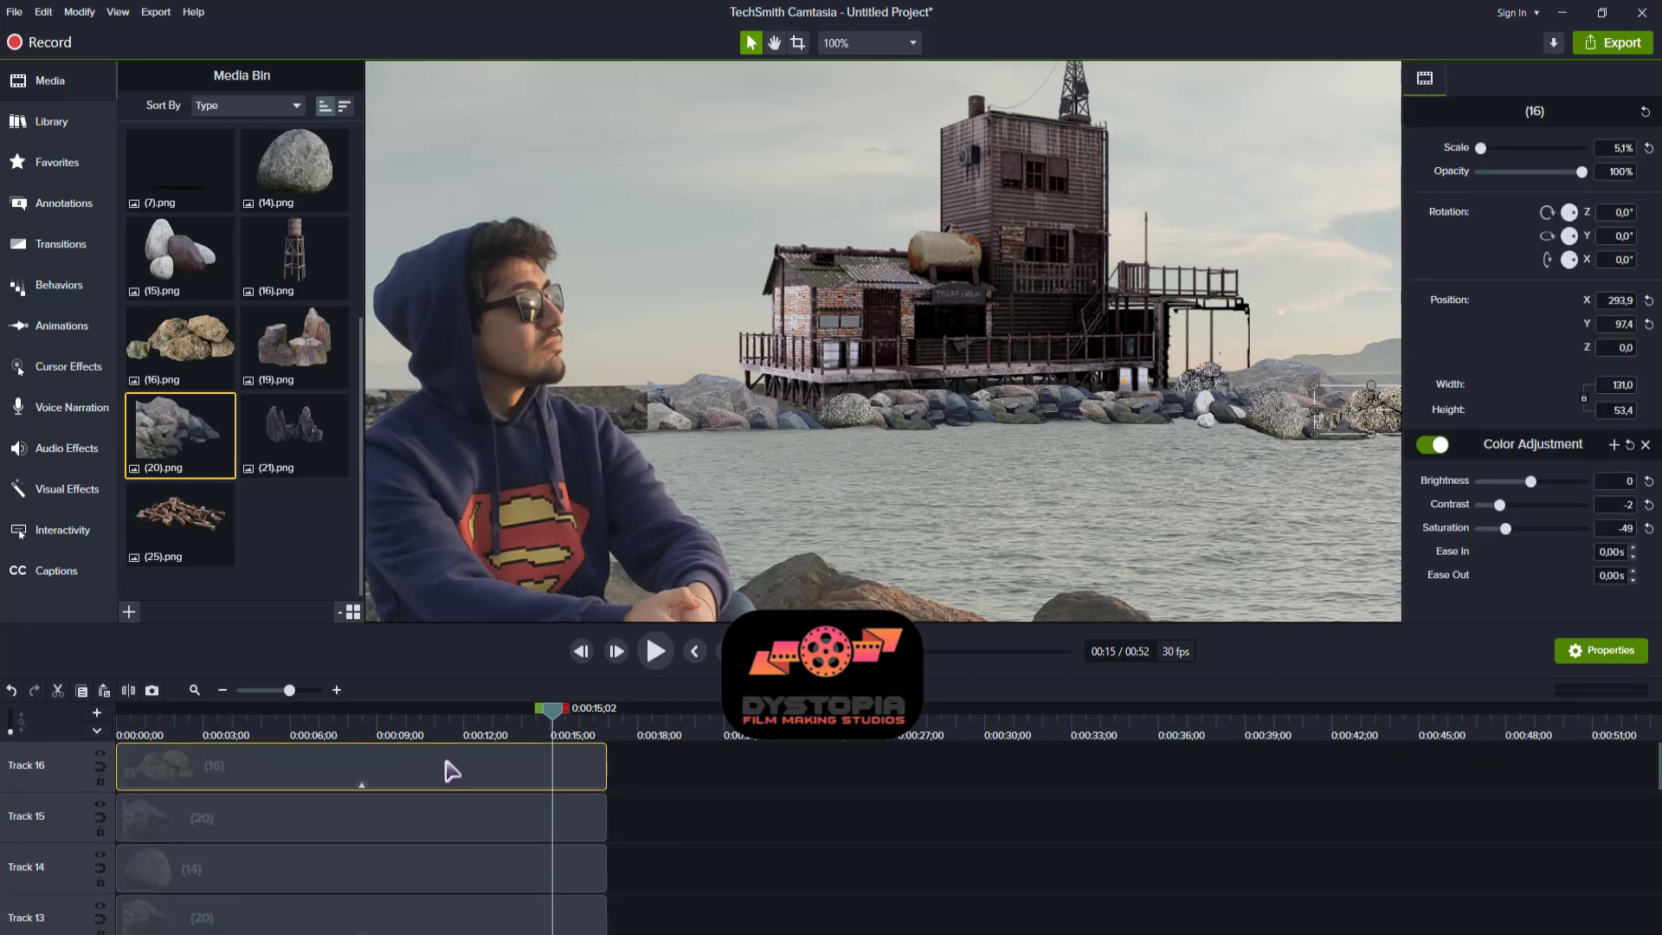
{"action": "left_click_drag", "start_coordinate": [1341, 431], "coordinate": [583, 399]}
{"action": "key", "text": "c"}
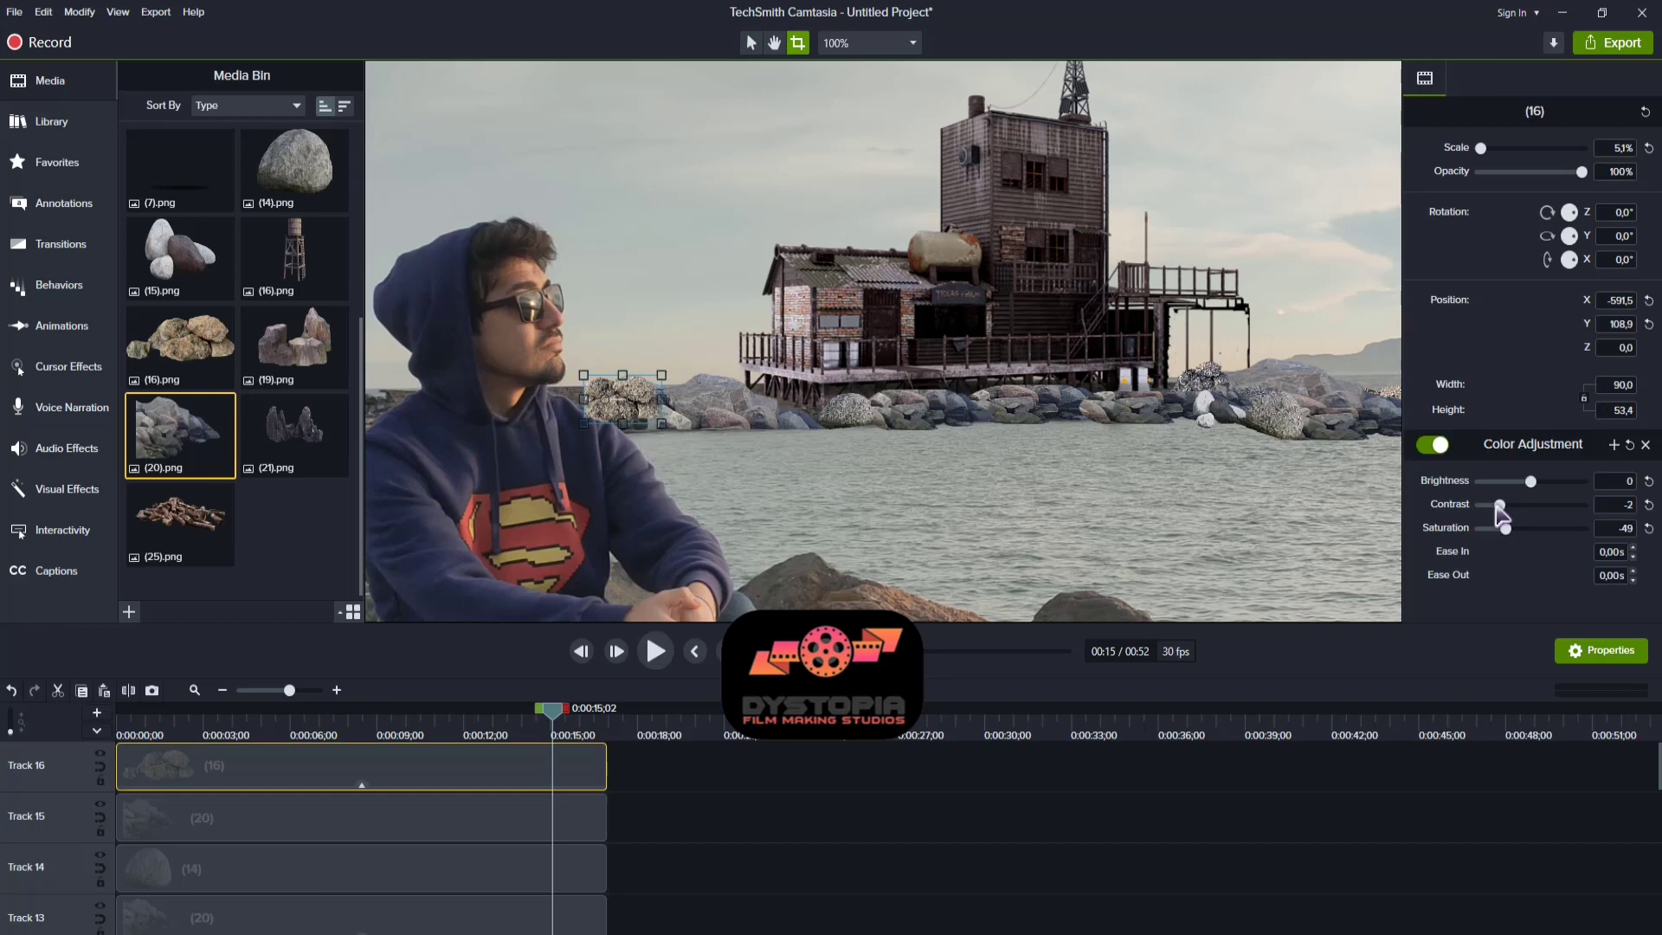
- Add a Corner Rounding effect to the Track 16 rocks (16) and set its radius to about 503
{"action": "right_click", "coordinate": [651, 400]}
{"action": "mouse_move", "coordinate": [697, 676]}
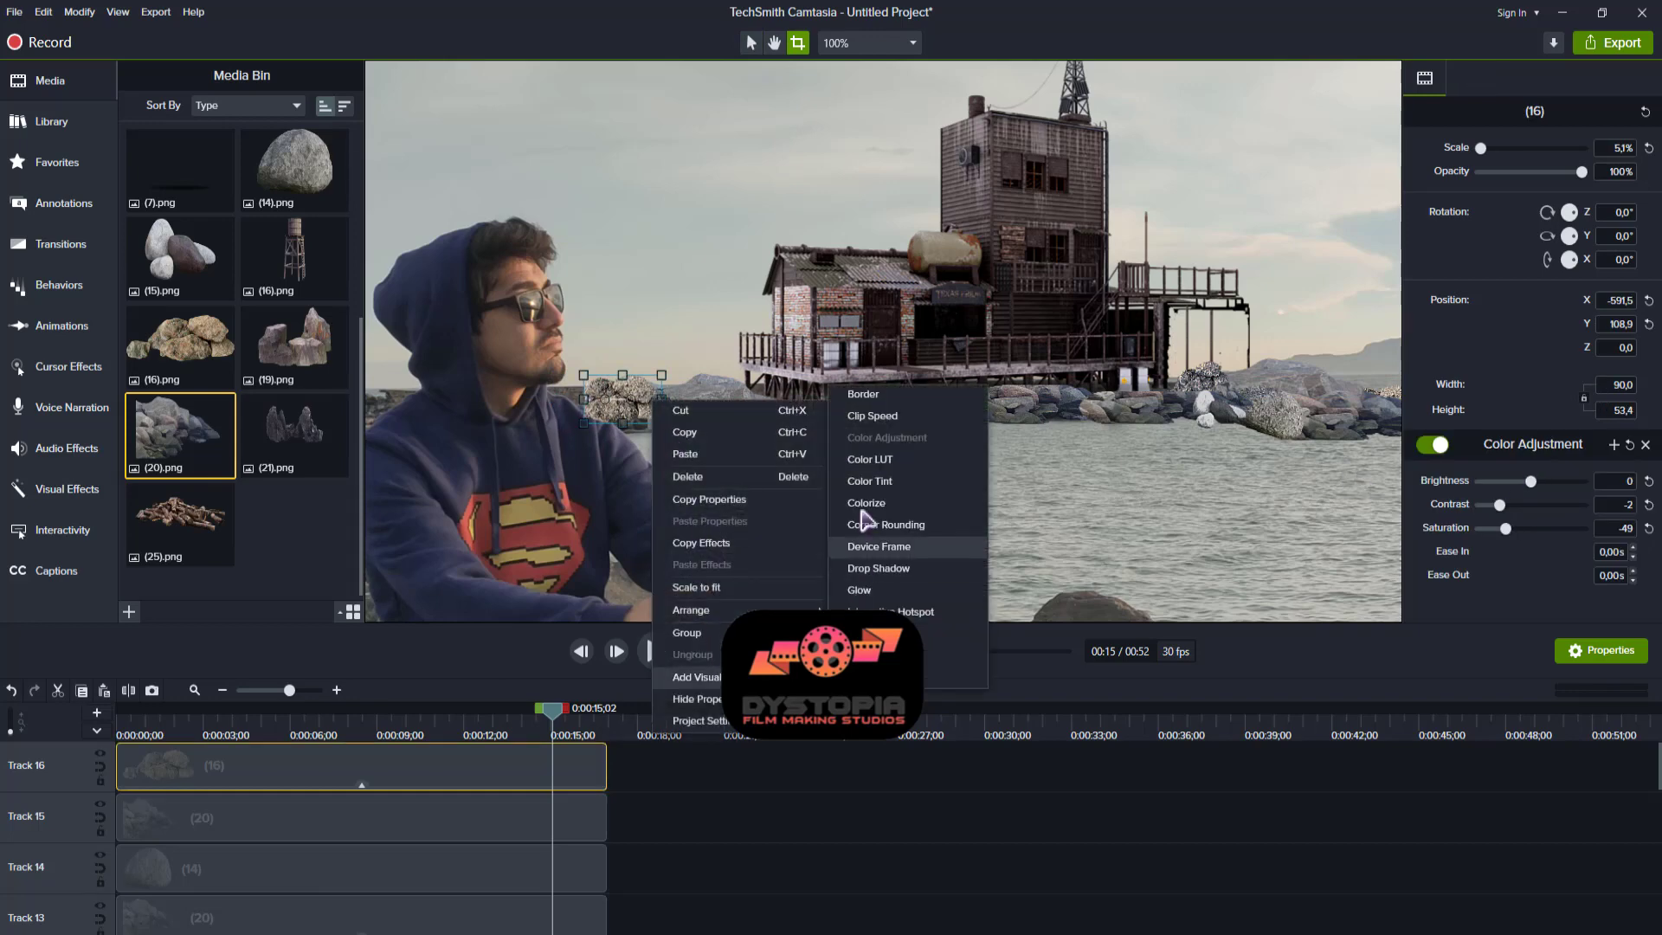
{"action": "left_click", "coordinate": [879, 525]}
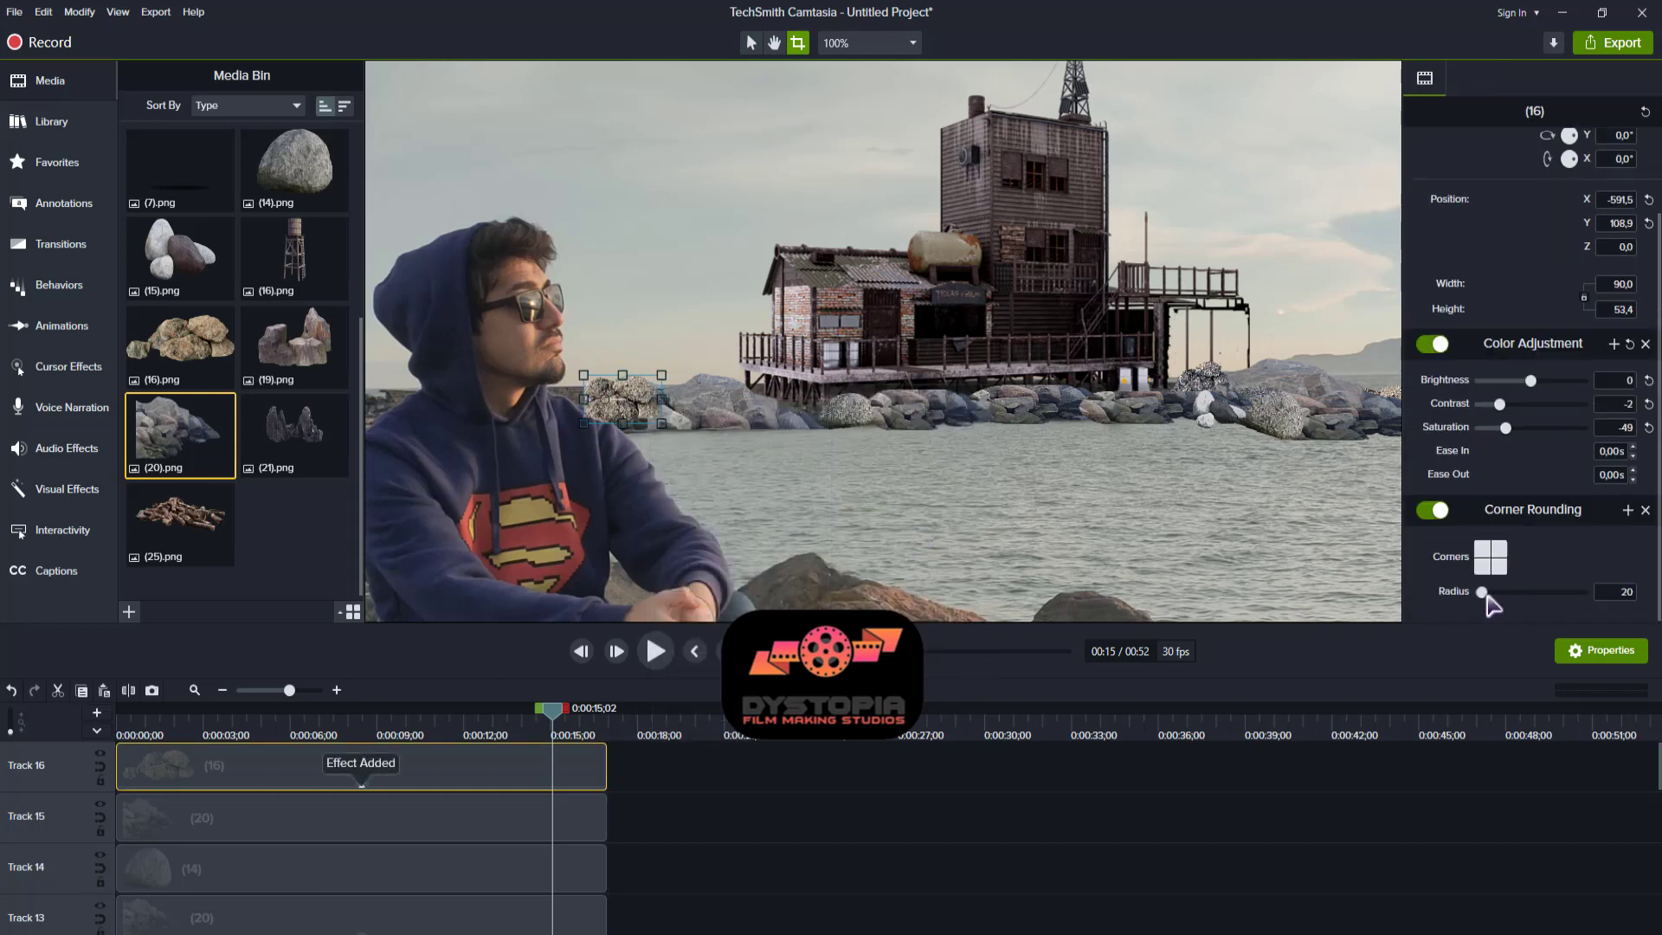
{"action": "left_click_drag", "start_coordinate": [1486, 596], "coordinate": [1538, 612]}
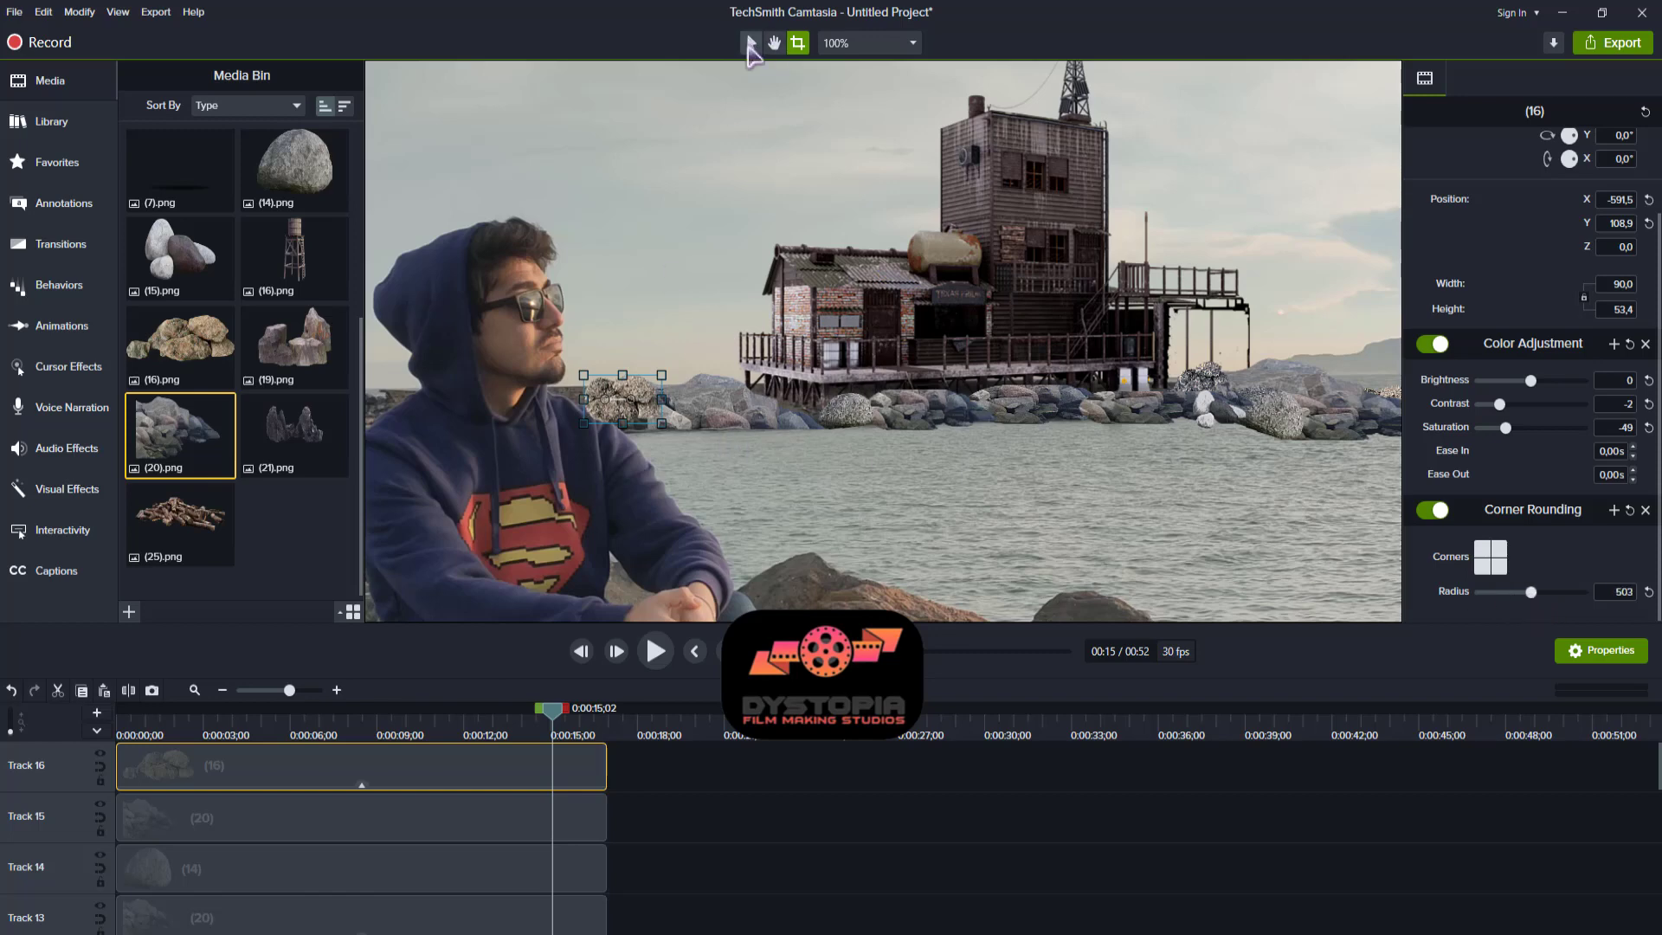
- Tilt the Track 16 rocks (16) clockwise and resize them to about 72.5 by 35.9 at X -578.8, Y 108.8
{"action": "left_click", "coordinate": [749, 45]}
{"action": "left_click_drag", "start_coordinate": [638, 387], "coordinate": [600, 370]}
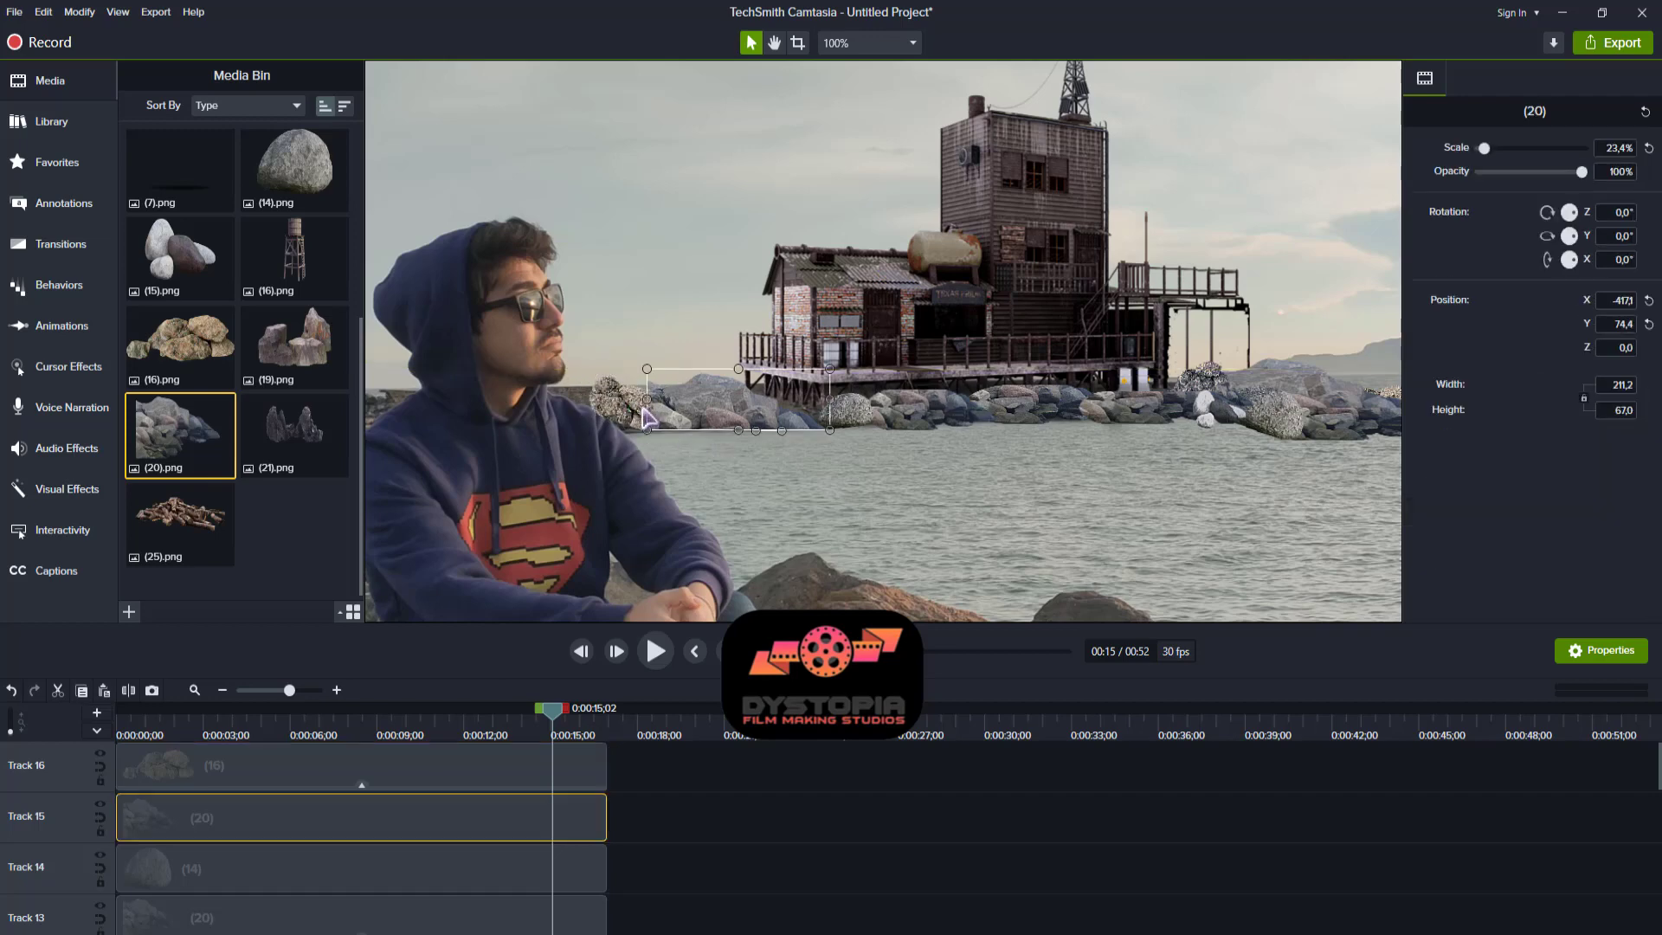
{"action": "left_click", "coordinate": [774, 43]}
{"action": "scroll", "coordinate": [736, 438], "scroll_direction": "up", "scroll_amount": 3}
{"action": "left_click_drag", "start_coordinate": [727, 438], "coordinate": [994, 448]}
{"action": "scroll", "coordinate": [995, 448], "scroll_direction": "up", "scroll_amount": 2}
{"action": "scroll", "coordinate": [1010, 451], "scroll_direction": "down", "scroll_amount": 1}
{"action": "left_click", "coordinate": [750, 43]}
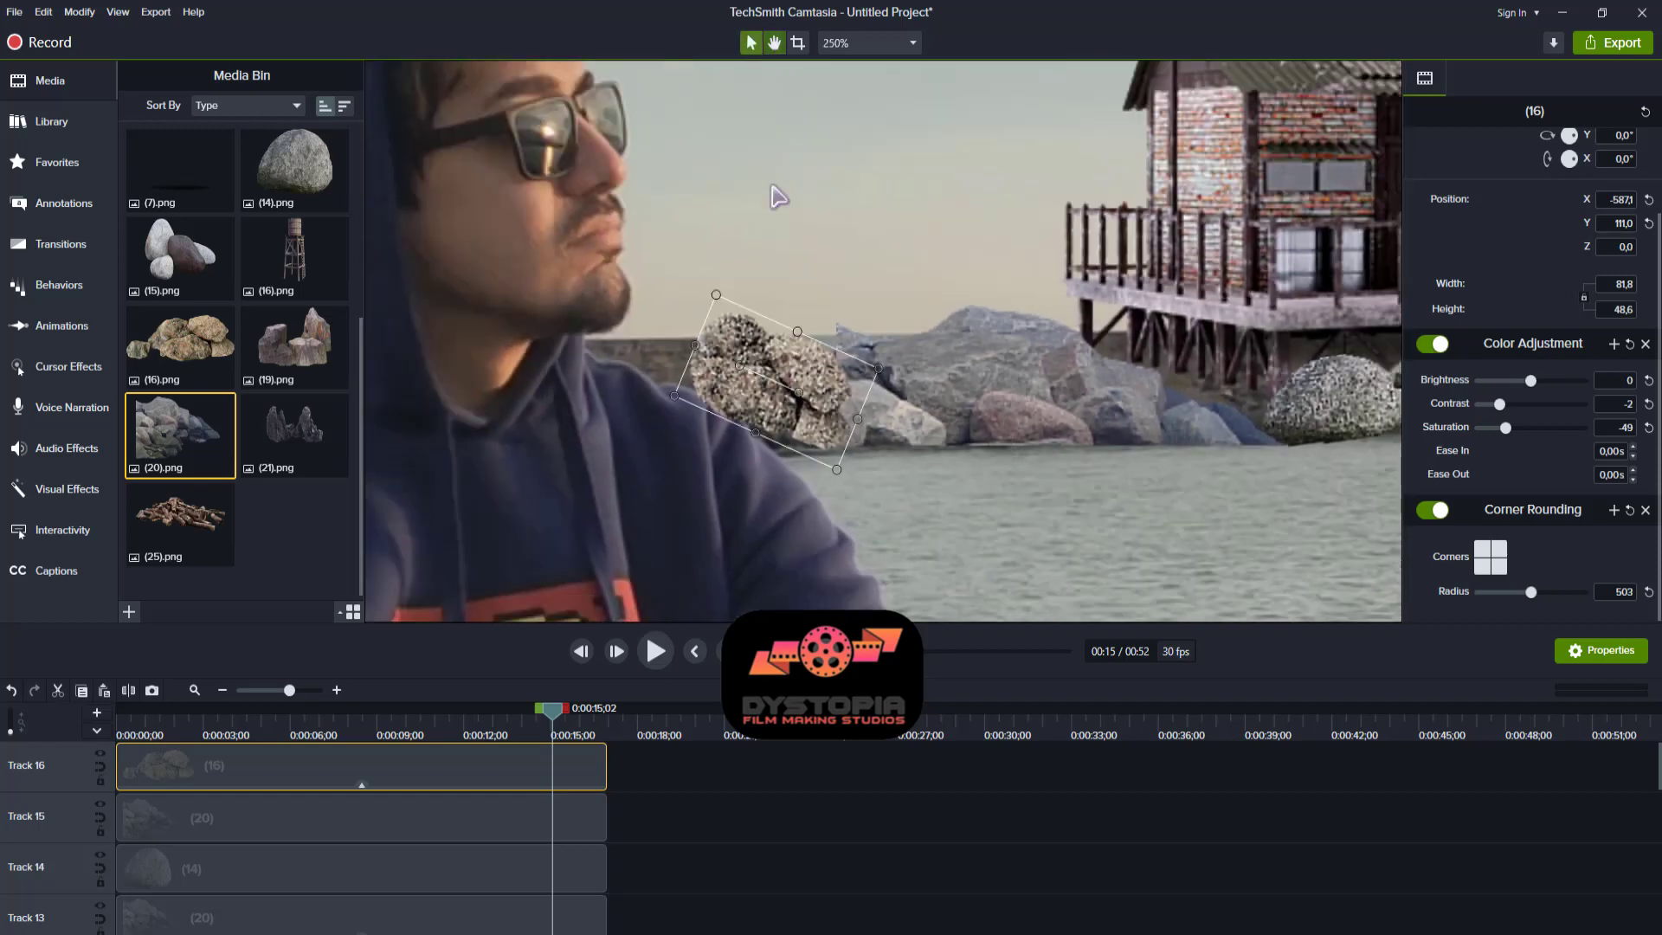
{"action": "left_click_drag", "start_coordinate": [863, 421], "coordinate": [759, 414]}
{"action": "left_click_drag", "start_coordinate": [706, 286], "coordinate": [740, 322]}
{"action": "left_click", "coordinate": [922, 431]}
{"action": "left_click", "coordinate": [773, 386]}
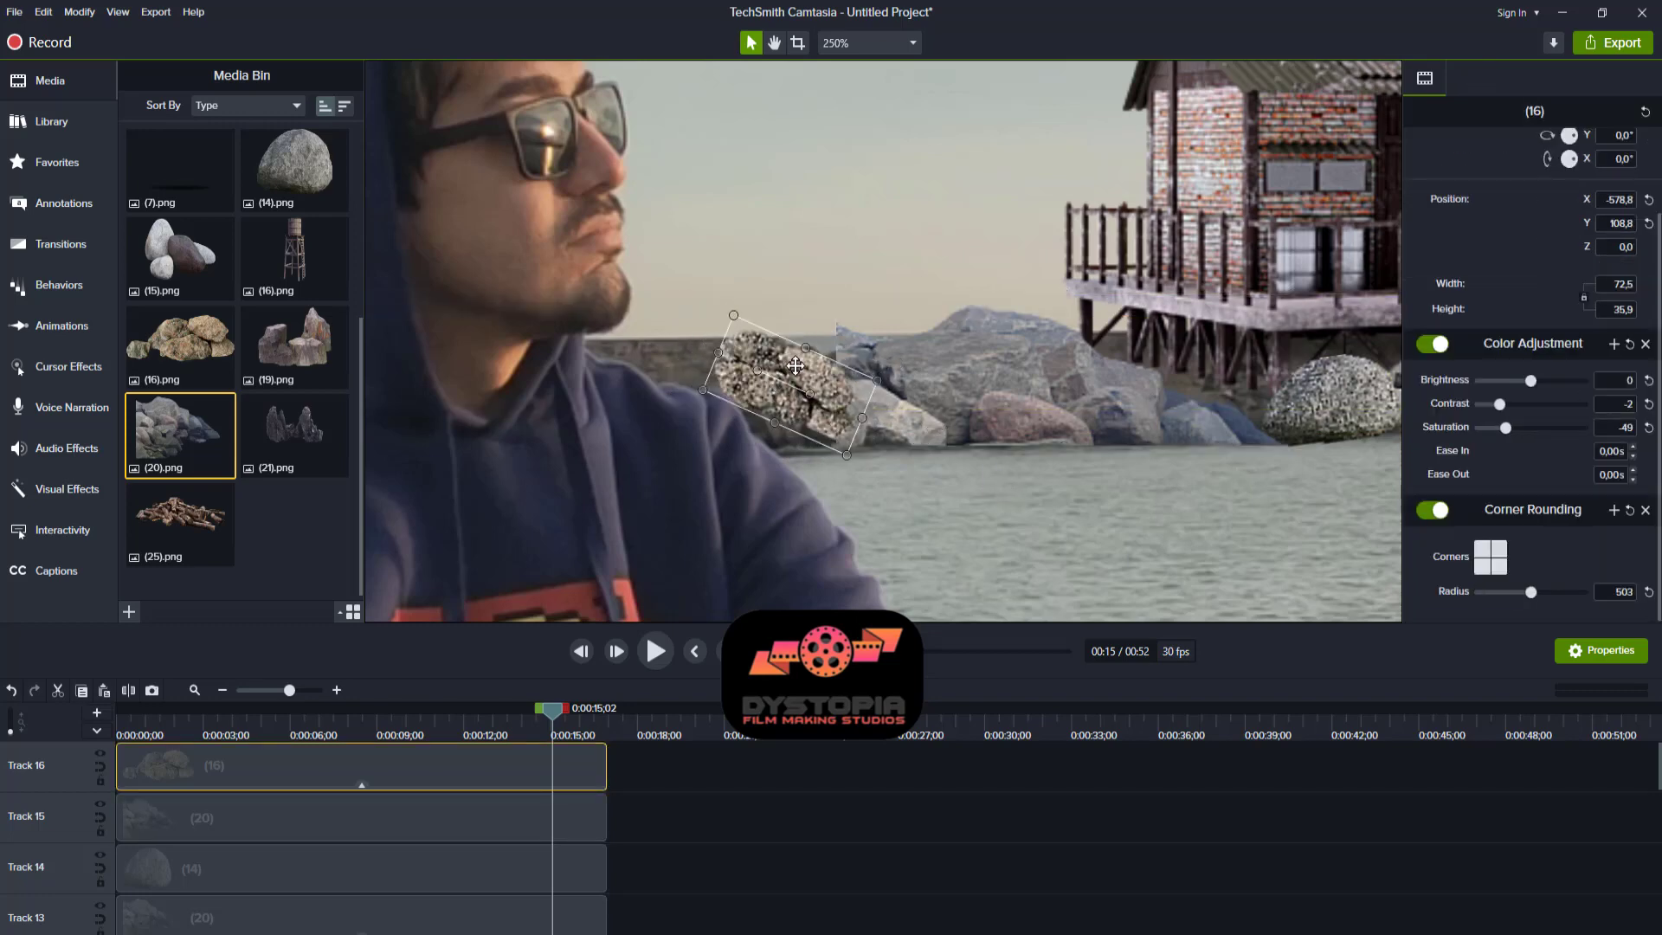
- Fine-tune the Color Adjustment of the Track 16 rocks (16) to blend with the neighbouring rocks
{"action": "right_click", "coordinate": [795, 366]}
{"action": "mouse_move", "coordinate": [883, 648]}
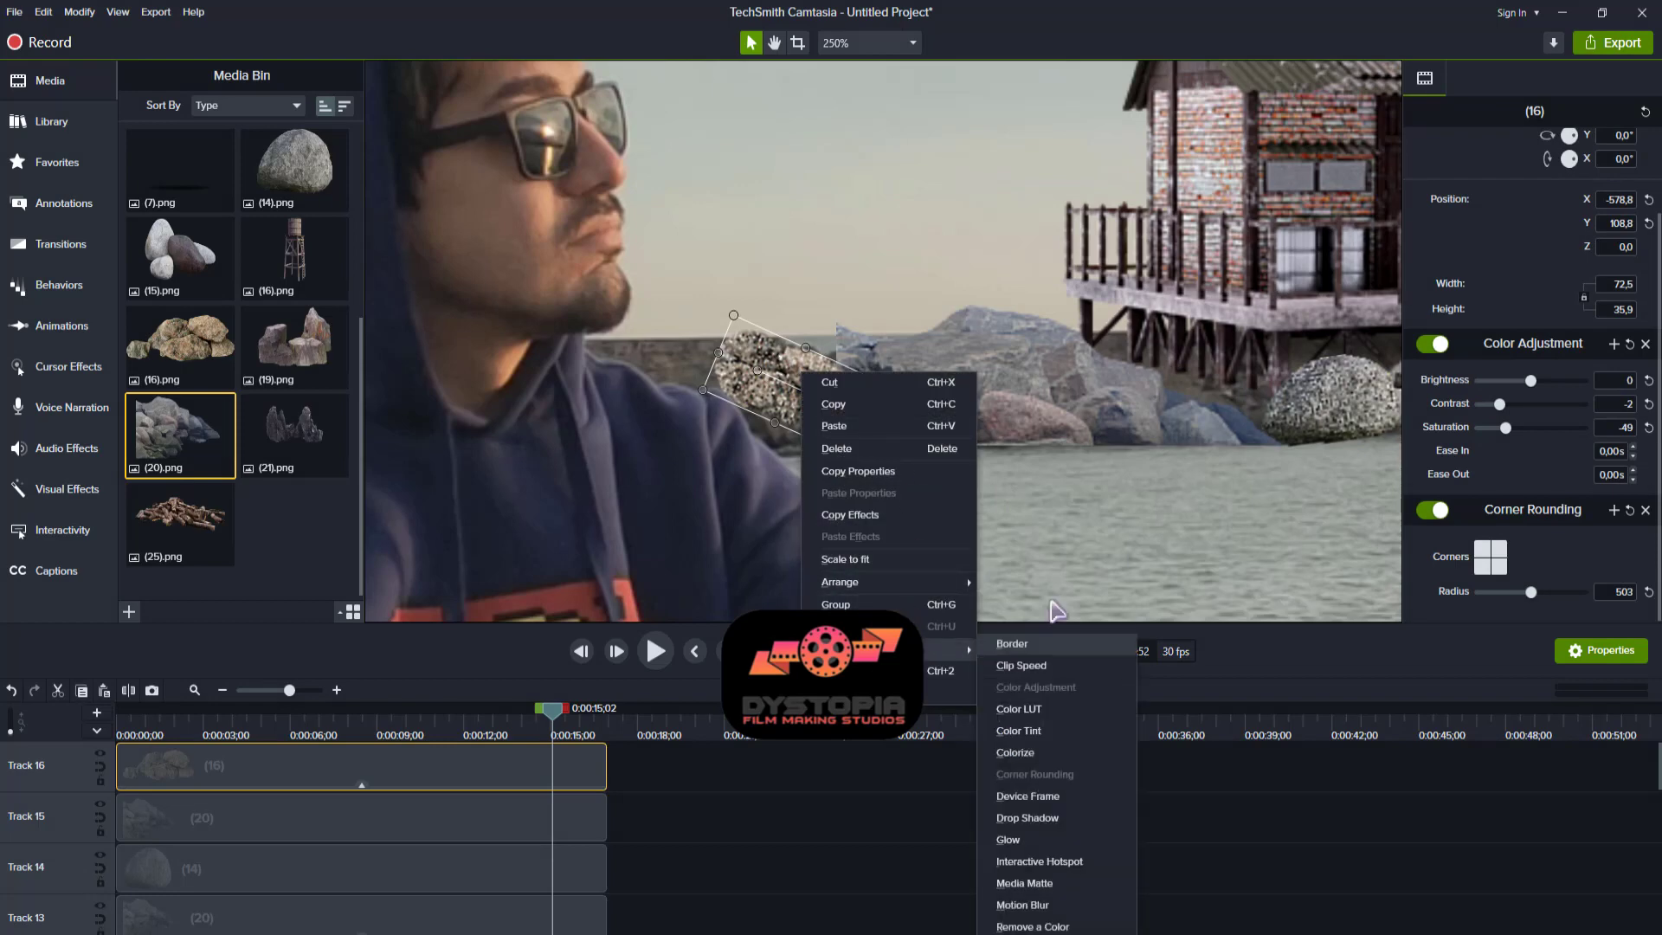
{"action": "left_click", "coordinate": [1589, 552]}
{"action": "left_click_drag", "start_coordinate": [1533, 384], "coordinate": [1504, 431]}
{"action": "left_click", "coordinate": [977, 416]}
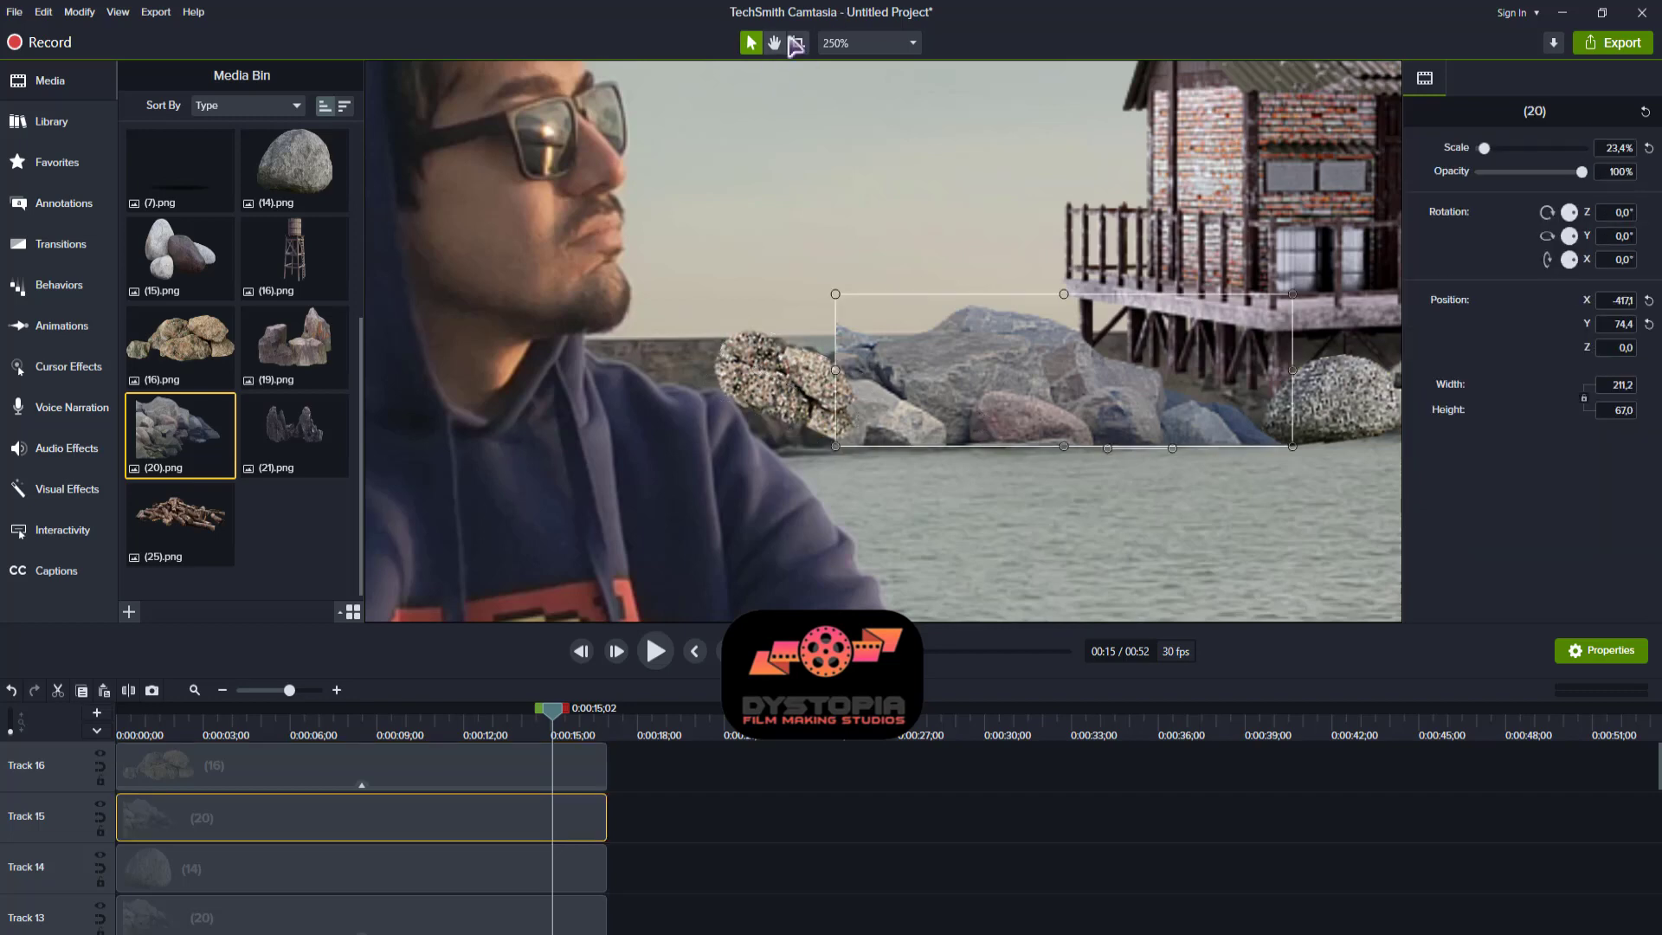
- Duplicate the Track 14 rock (14) onto Track 17 at the start of the timeline and return the playhead to 0:00
{"action": "left_click", "coordinate": [774, 42]}
{"action": "scroll", "coordinate": [953, 290], "scroll_direction": "down", "scroll_amount": 6}
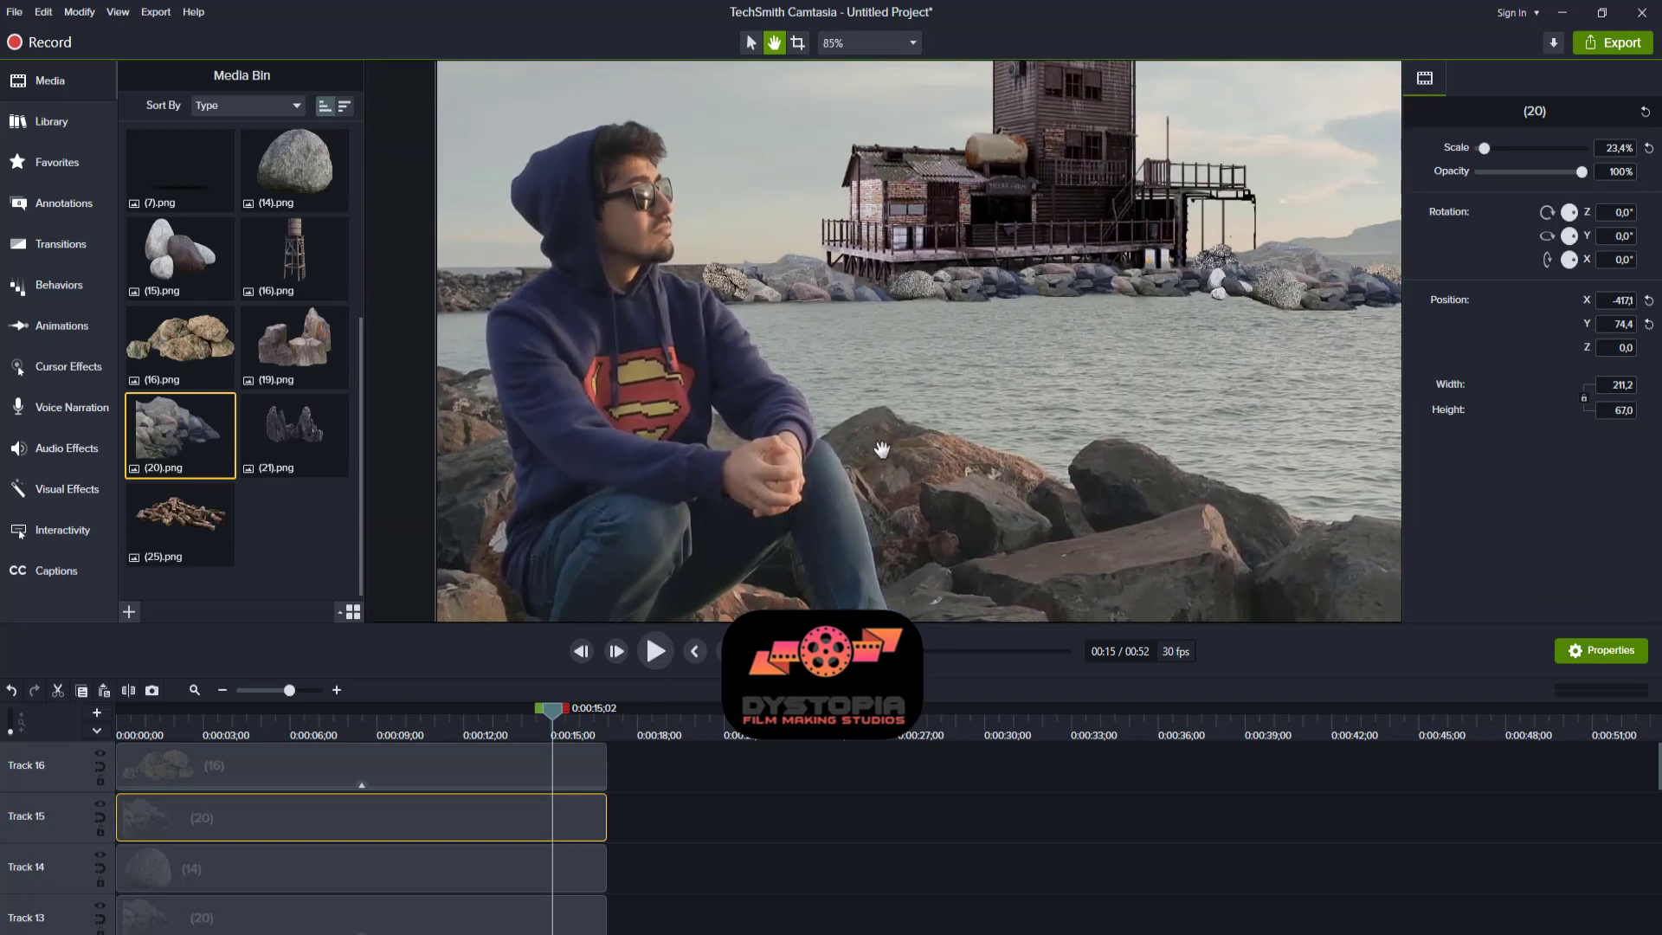
{"action": "left_click_drag", "start_coordinate": [937, 468], "coordinate": [880, 483]}
{"action": "left_click", "coordinate": [286, 870]}
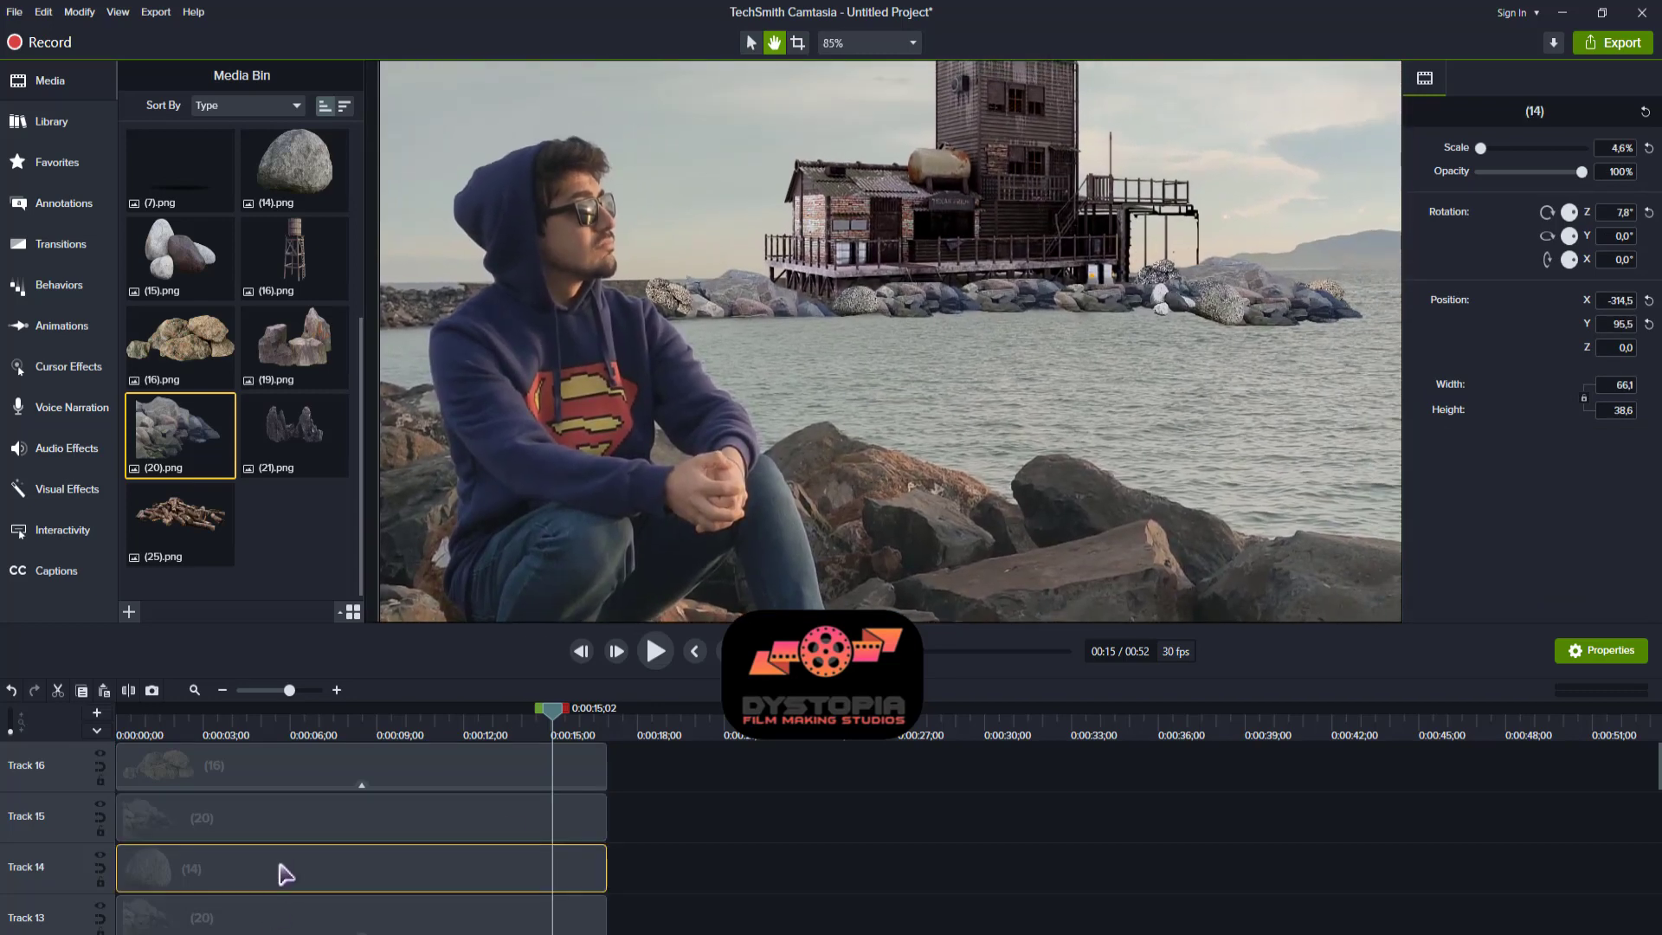
{"action": "key", "text": "ctrl+c"}
{"action": "key", "text": "ctrl+v"}
{"action": "left_click_drag", "start_coordinate": [805, 766], "coordinate": [21, 766]}
{"action": "key", "text": "ctrl+Home"}
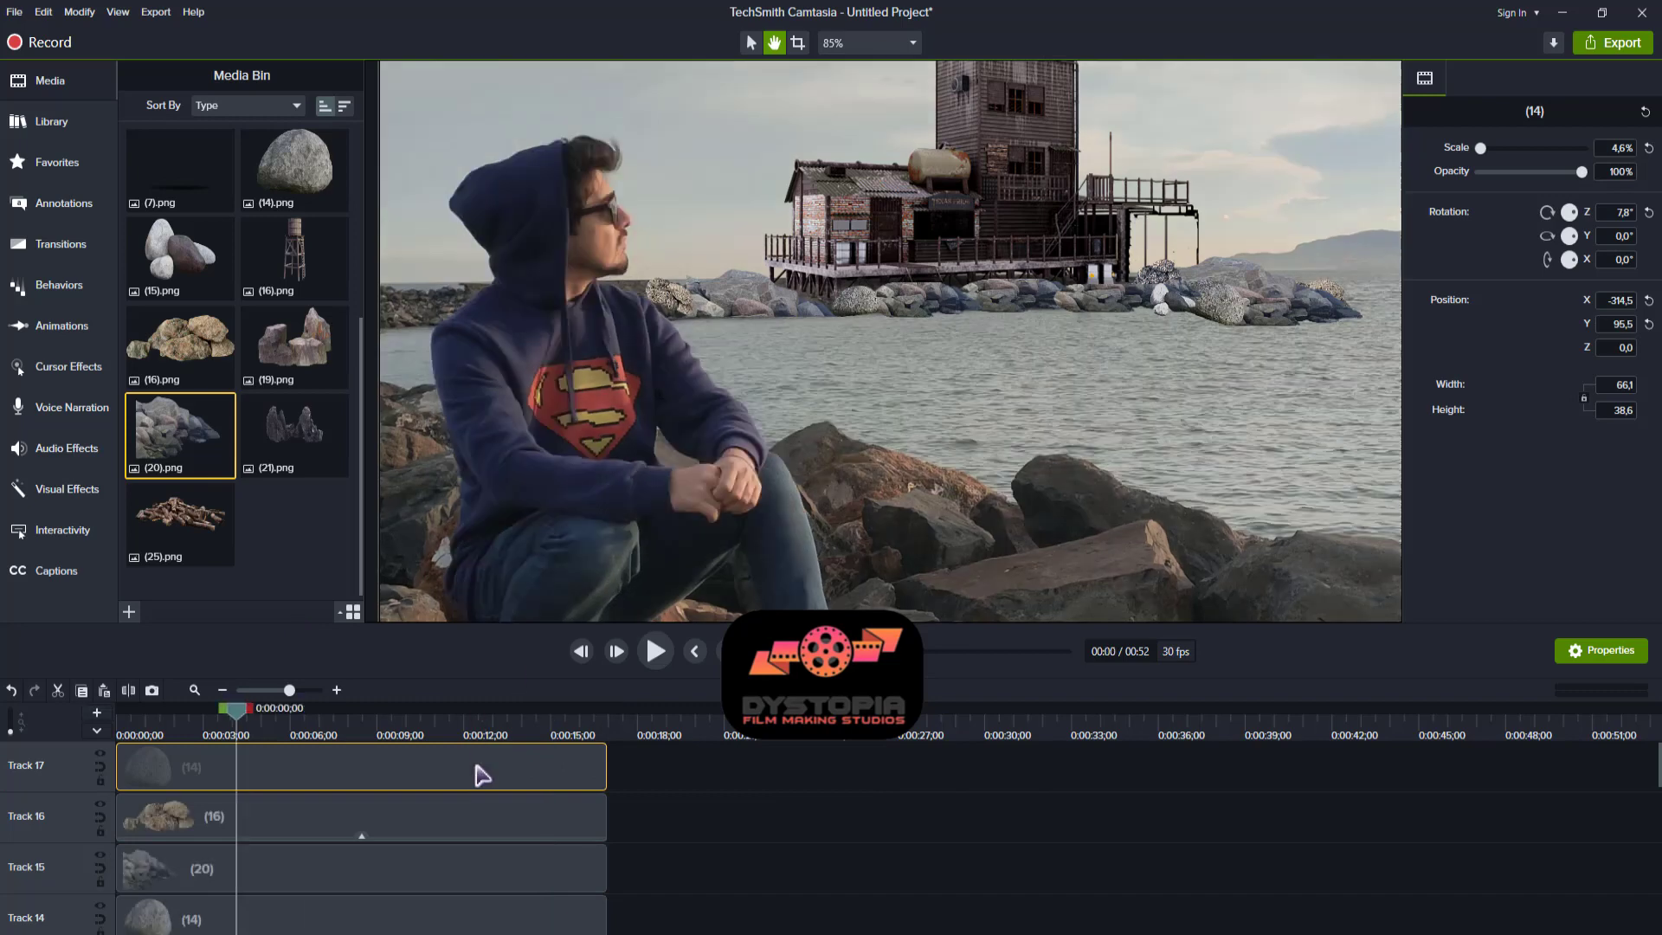
{"action": "left_click_drag", "start_coordinate": [482, 774], "coordinate": [360, 768]}
- Place the Track 17 rock (14) among the breakwater rocks beside the man's shoulder
{"action": "left_click", "coordinate": [750, 43]}
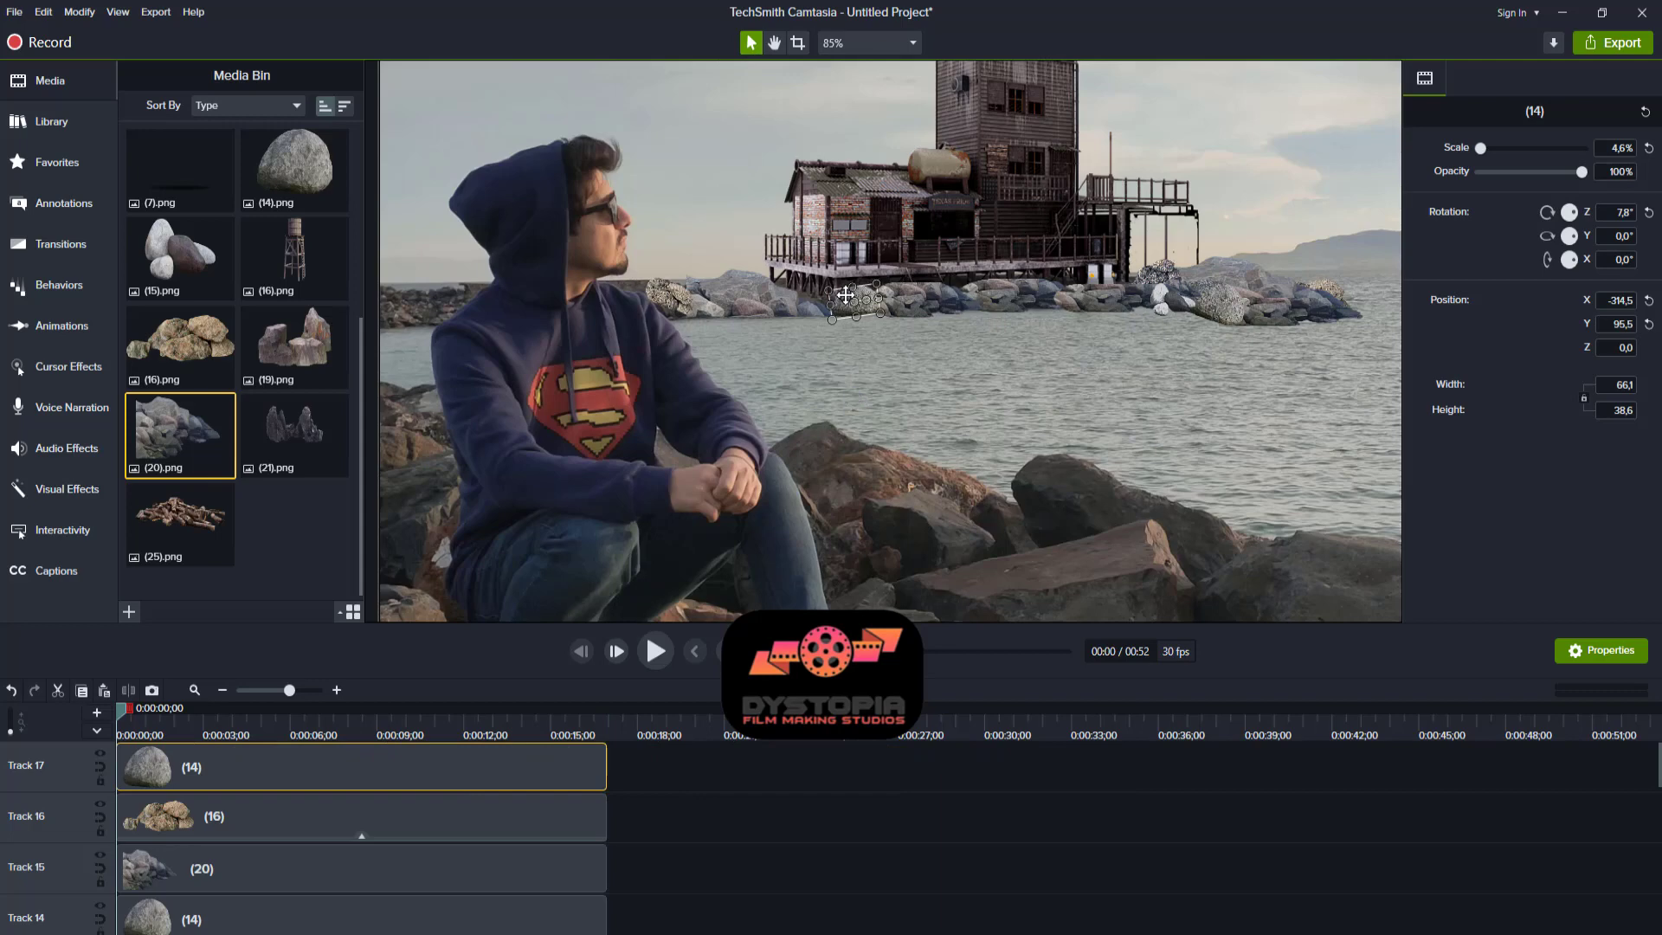
{"action": "left_click_drag", "start_coordinate": [845, 294], "coordinate": [679, 275]}
{"action": "left_click", "coordinate": [715, 336]}
{"action": "left_click", "coordinate": [693, 291]}
{"action": "left_click", "coordinate": [740, 334]}
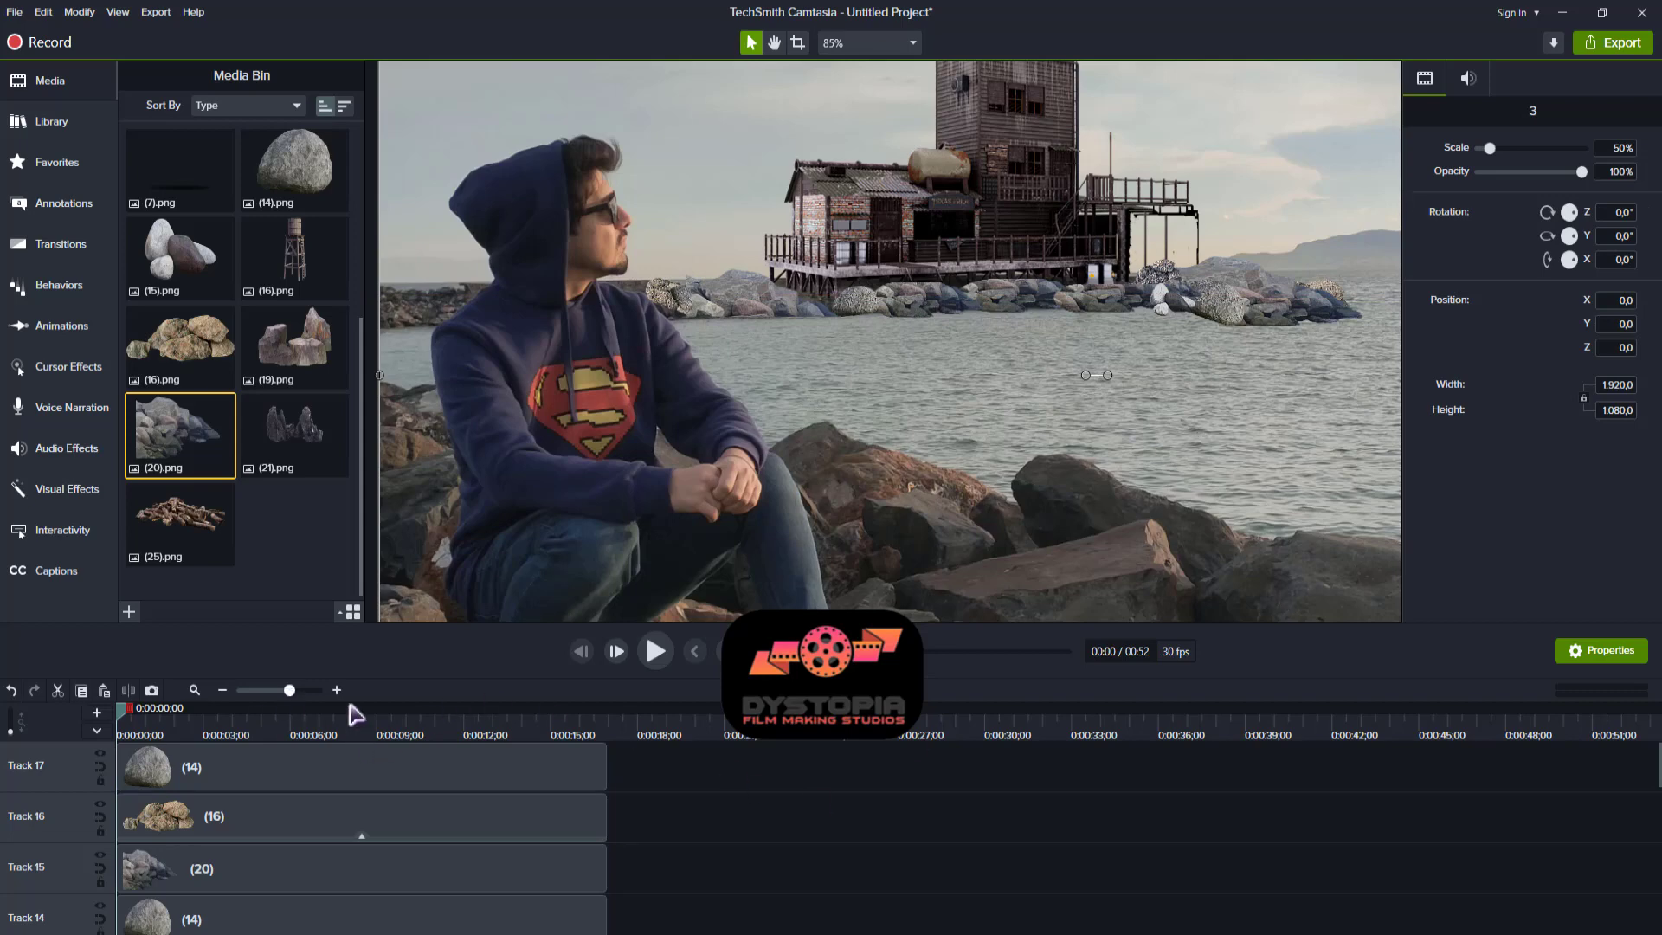
- Add the wrecked boat image (1).png at the start of Track 18
{"action": "left_click", "coordinate": [774, 43]}
{"action": "scroll", "coordinate": [827, 364], "scroll_direction": "down", "scroll_amount": 3}
{"action": "left_click_drag", "start_coordinate": [995, 437], "coordinate": [877, 425]}
{"action": "scroll", "coordinate": [873, 424], "scroll_direction": "up", "scroll_amount": 1}
{"action": "scroll", "coordinate": [877, 424], "scroll_direction": "down", "scroll_amount": 1}
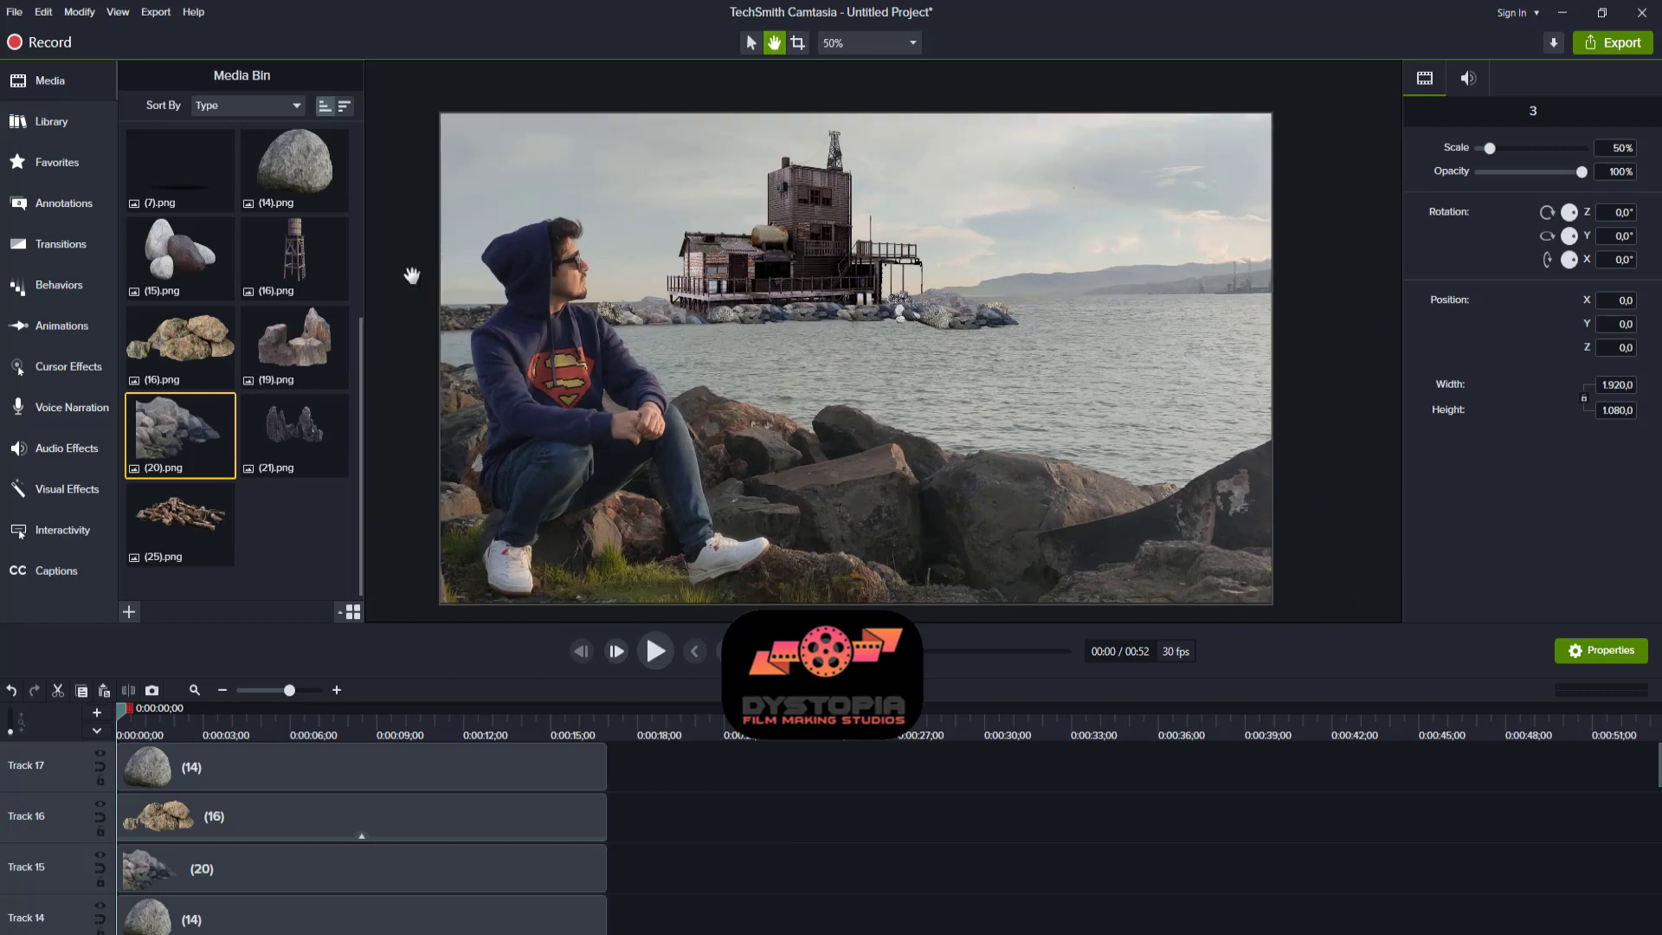
{"action": "left_click", "coordinate": [186, 206]}
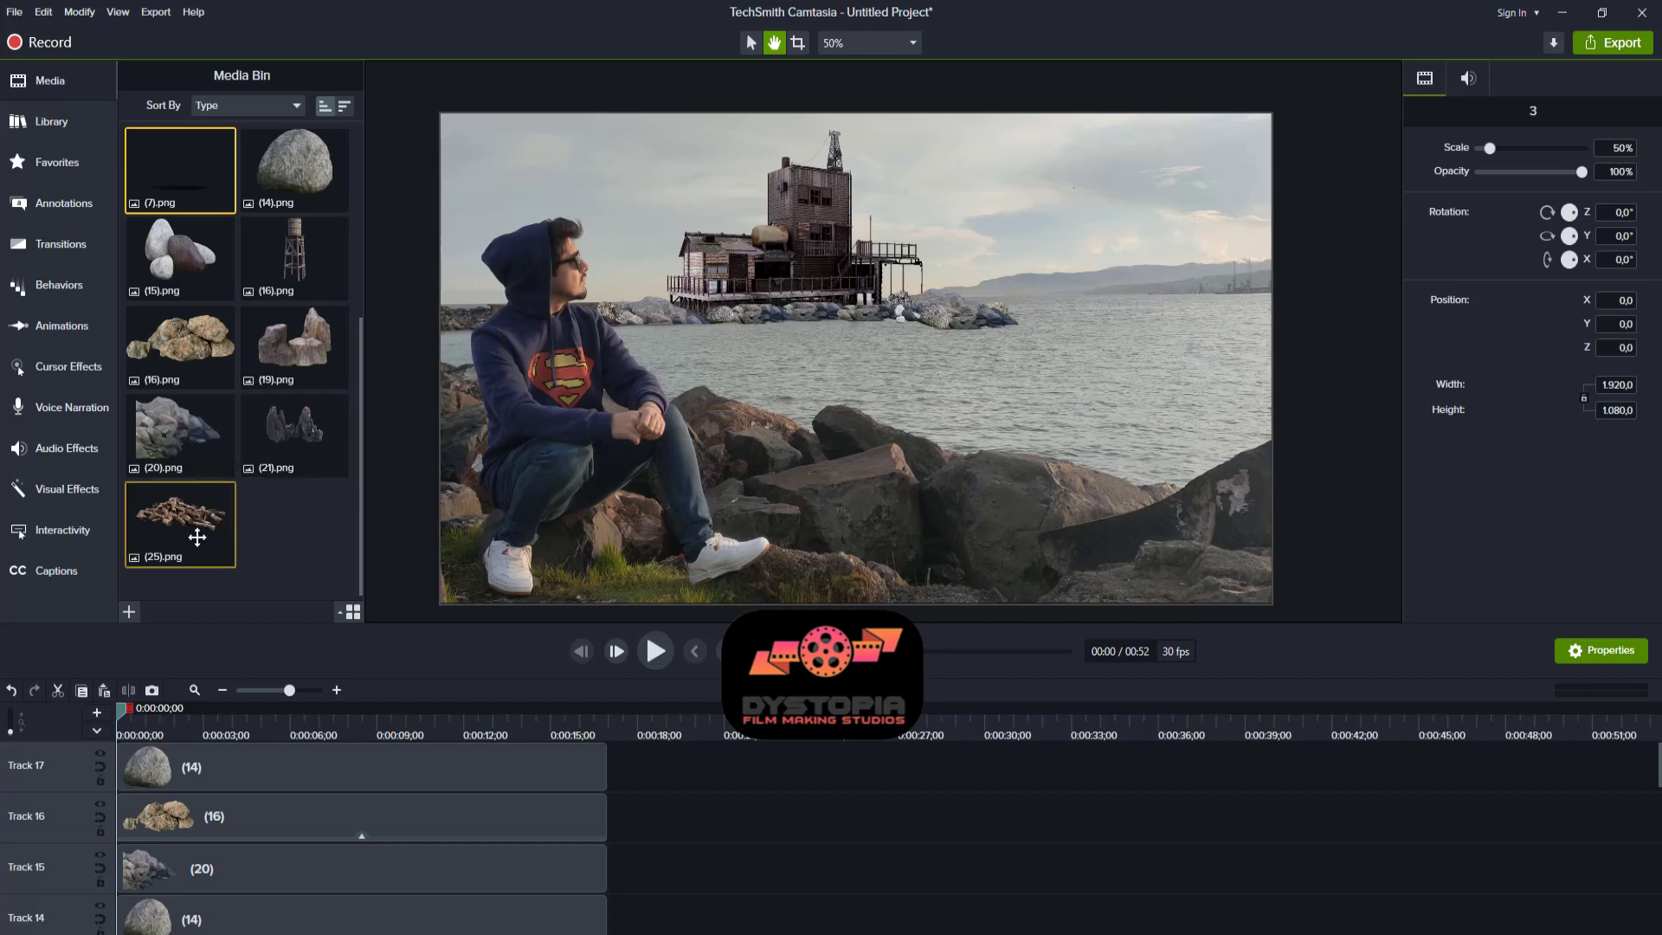
{"action": "scroll", "coordinate": [192, 372], "scroll_direction": "up", "scroll_amount": 3}
{"action": "left_click_drag", "start_coordinate": [180, 212], "coordinate": [761, 786]}
{"action": "left_click_drag", "start_coordinate": [198, 720], "coordinate": [603, 770]}
- Scale the boat down to about 43.6% and place it on the water at about X 467.1, Y 21.3
{"action": "left_click", "coordinate": [822, 354]}
{"action": "left_click_drag", "start_coordinate": [949, 371], "coordinate": [964, 374]}
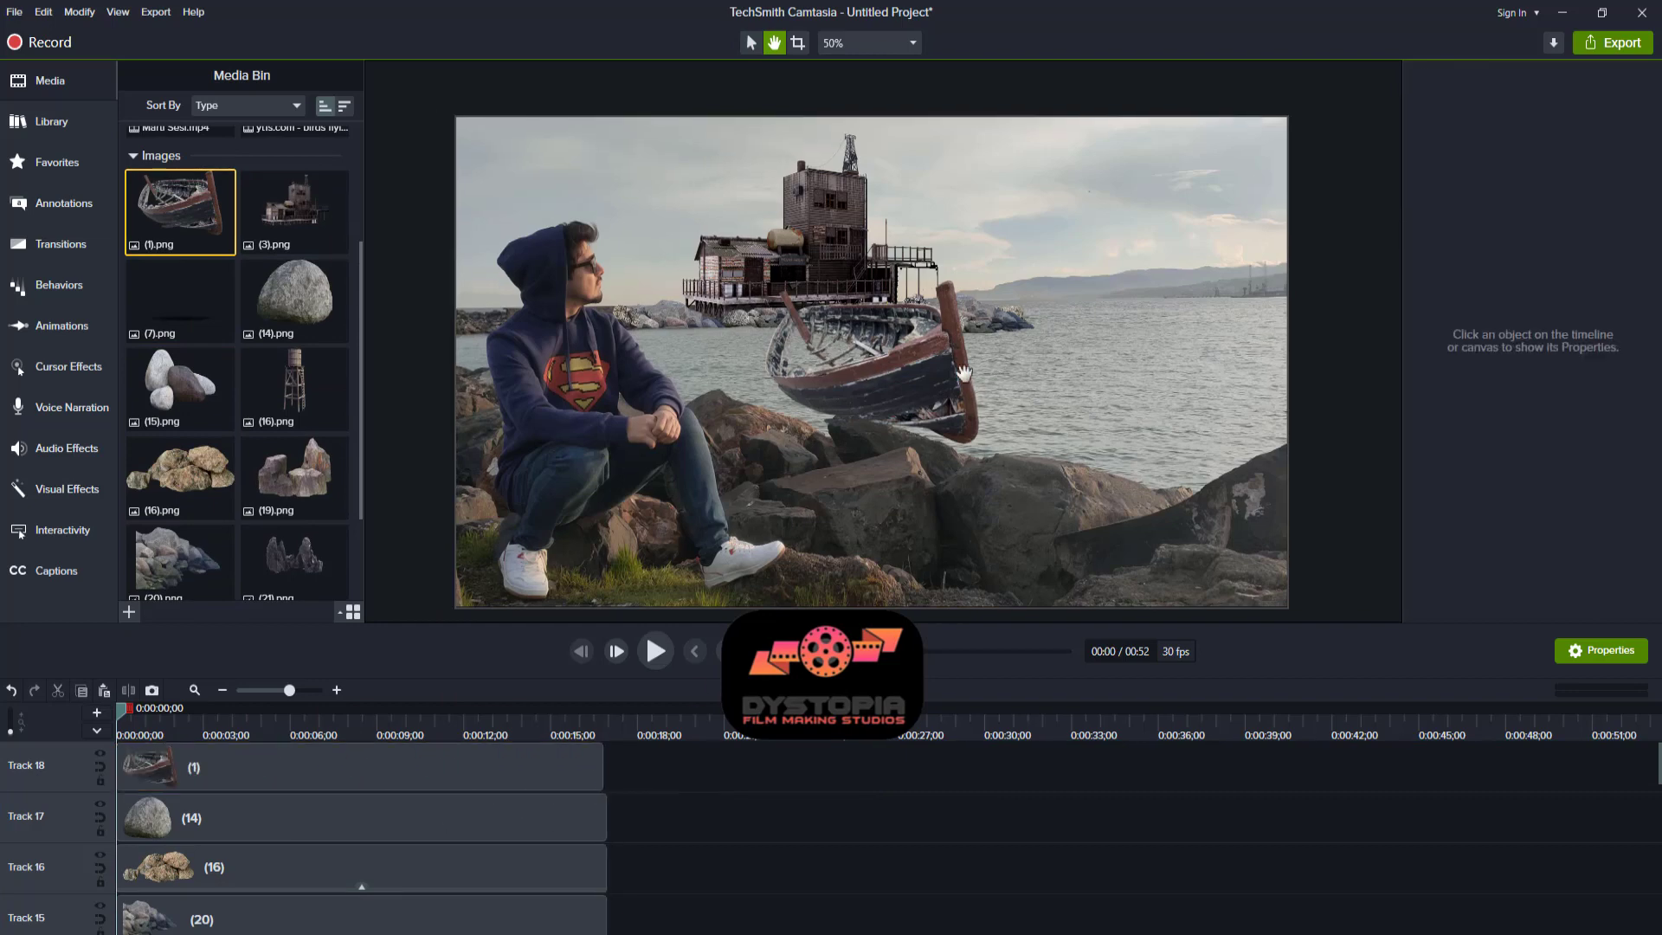
{"action": "left_click_drag", "start_coordinate": [872, 234], "coordinate": [838, 211]}
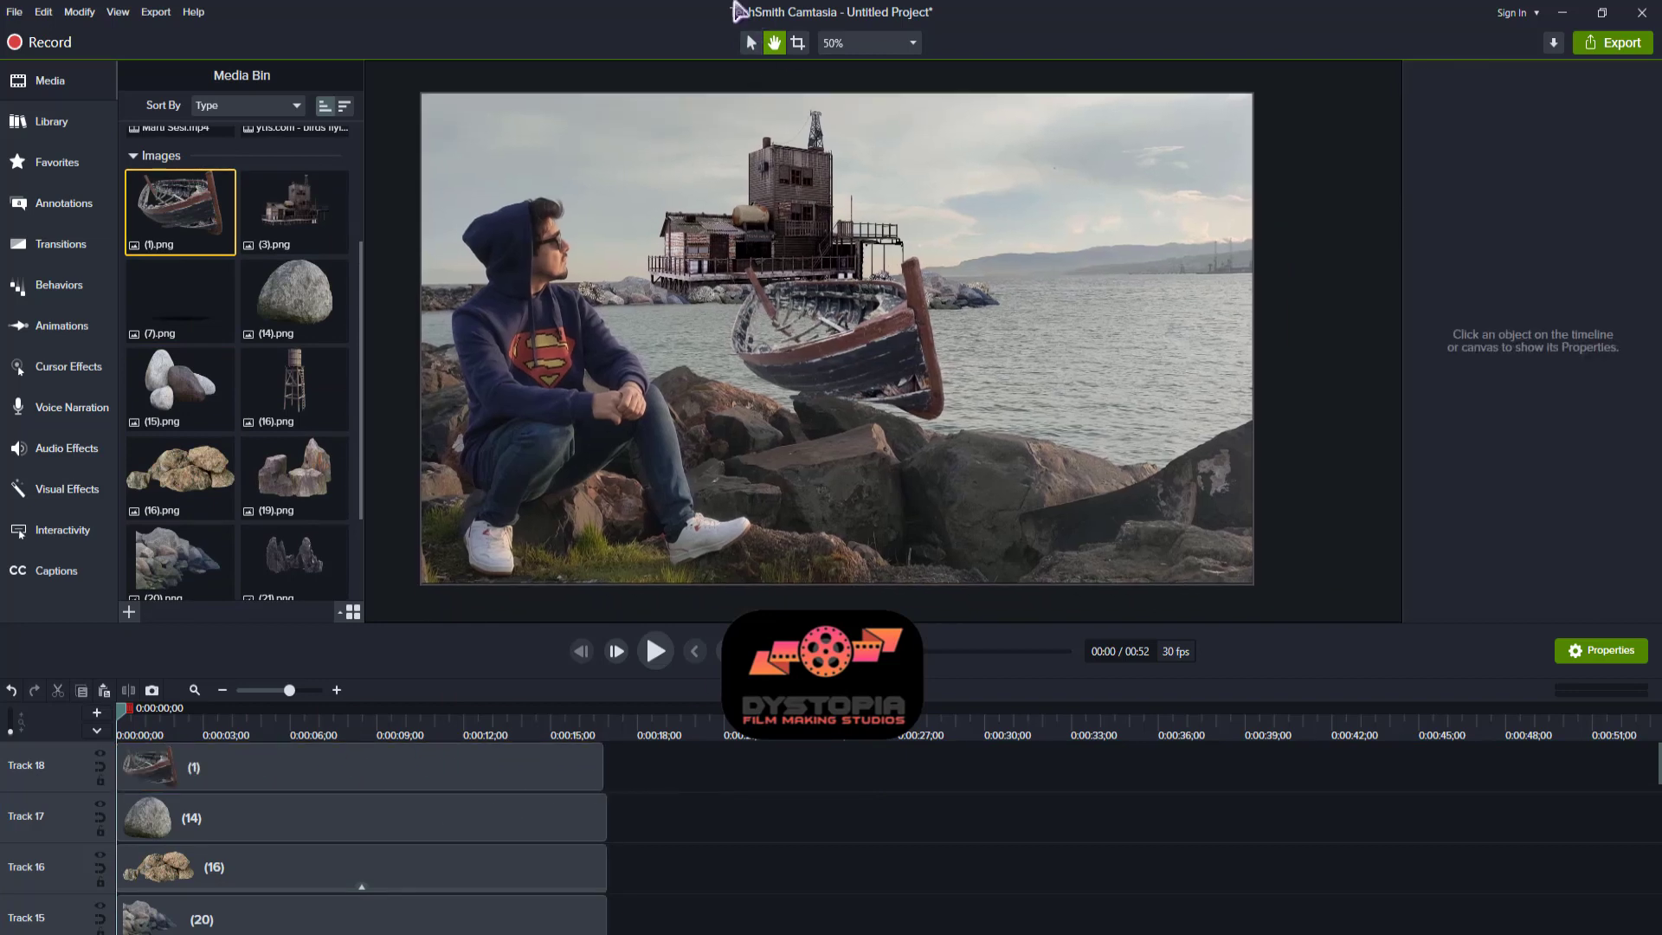
{"action": "left_click", "coordinate": [751, 43]}
{"action": "left_click", "coordinate": [903, 367]}
{"action": "left_click_drag", "start_coordinate": [944, 422], "coordinate": [1047, 365]}
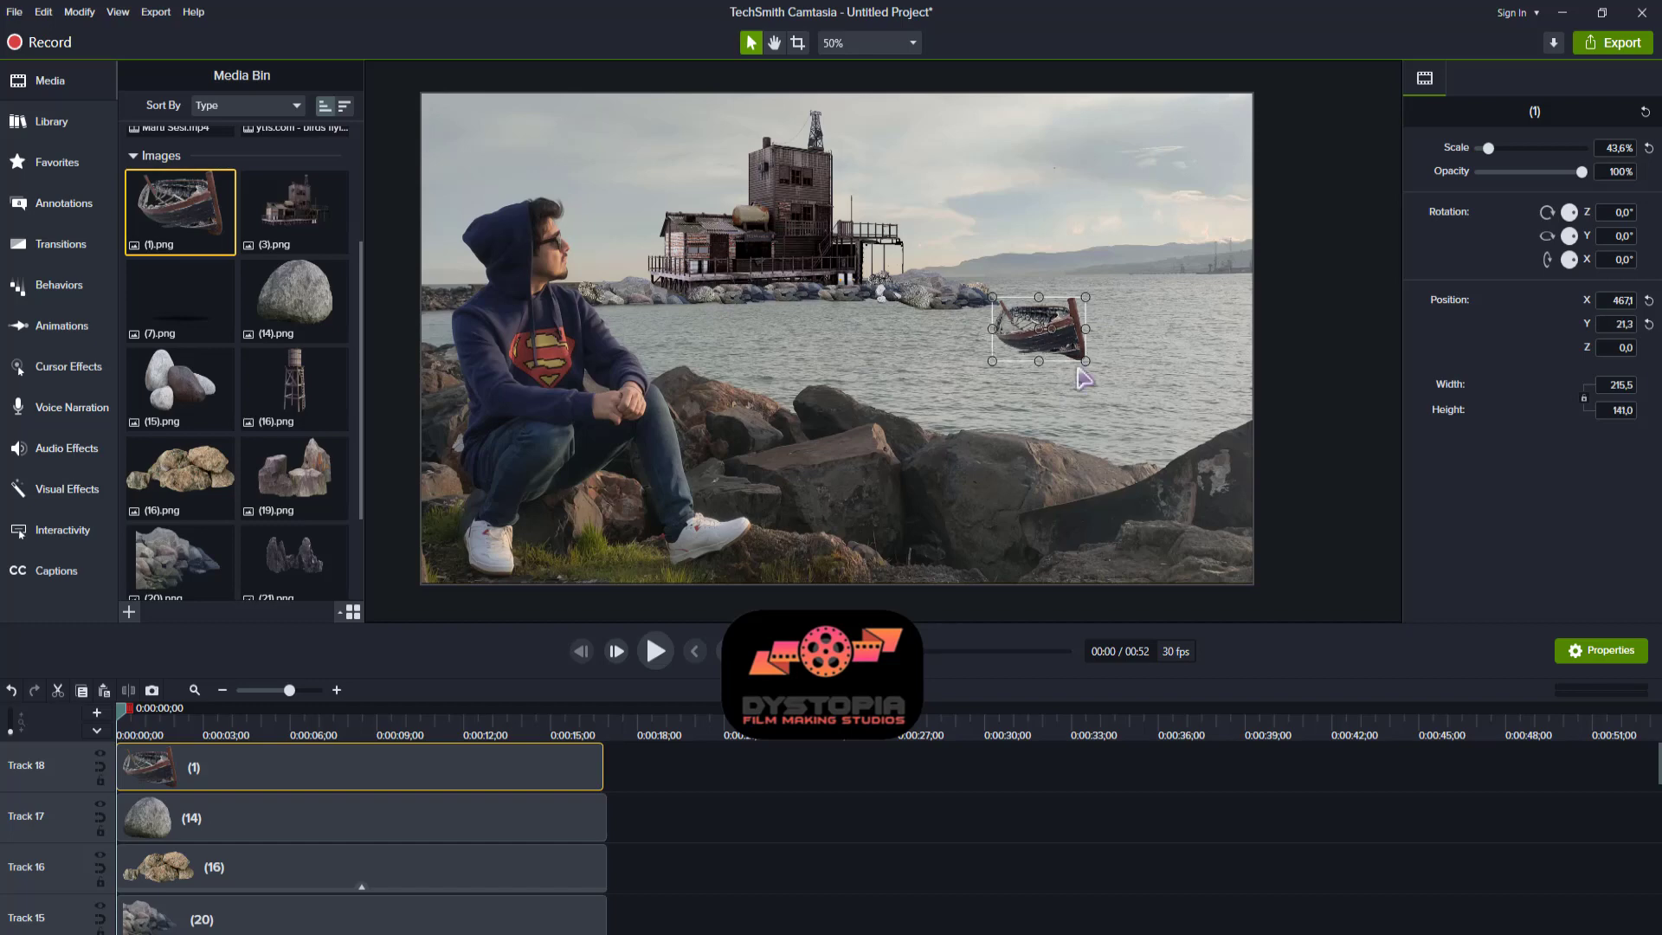
- Raise the boat to about Y 26.3 and play back the composite
{"action": "key", "text": "space"}
{"action": "key", "text": "space"}
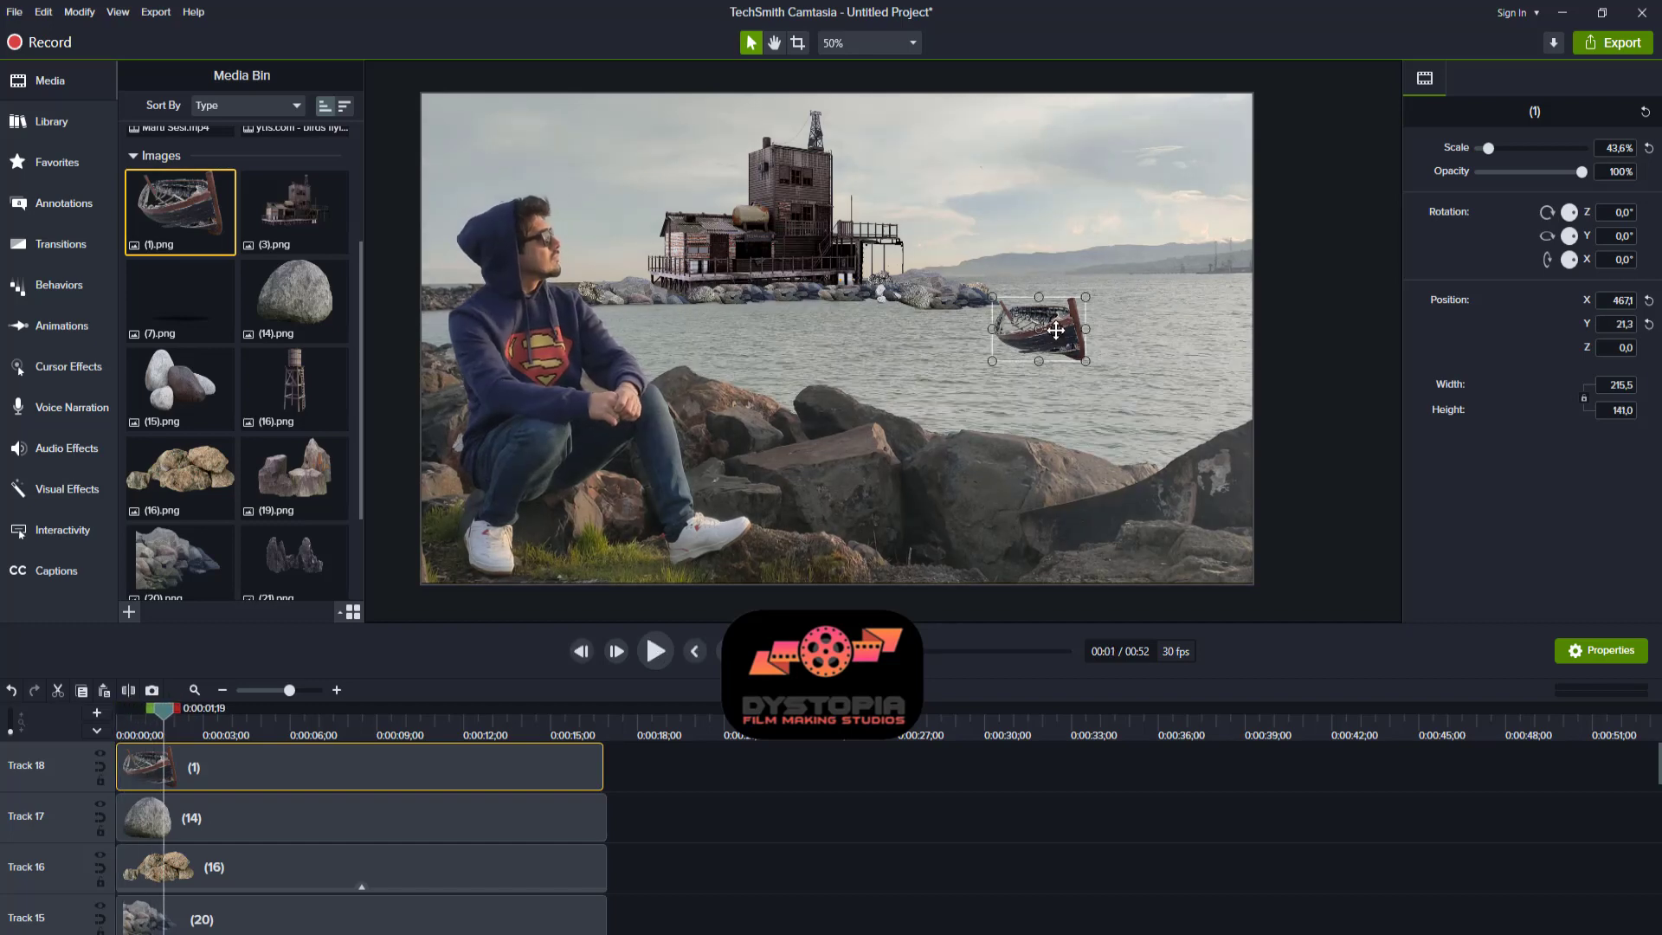
{"action": "left_click_drag", "start_coordinate": [1056, 330], "coordinate": [1054, 323]}
{"action": "key", "text": "space"}
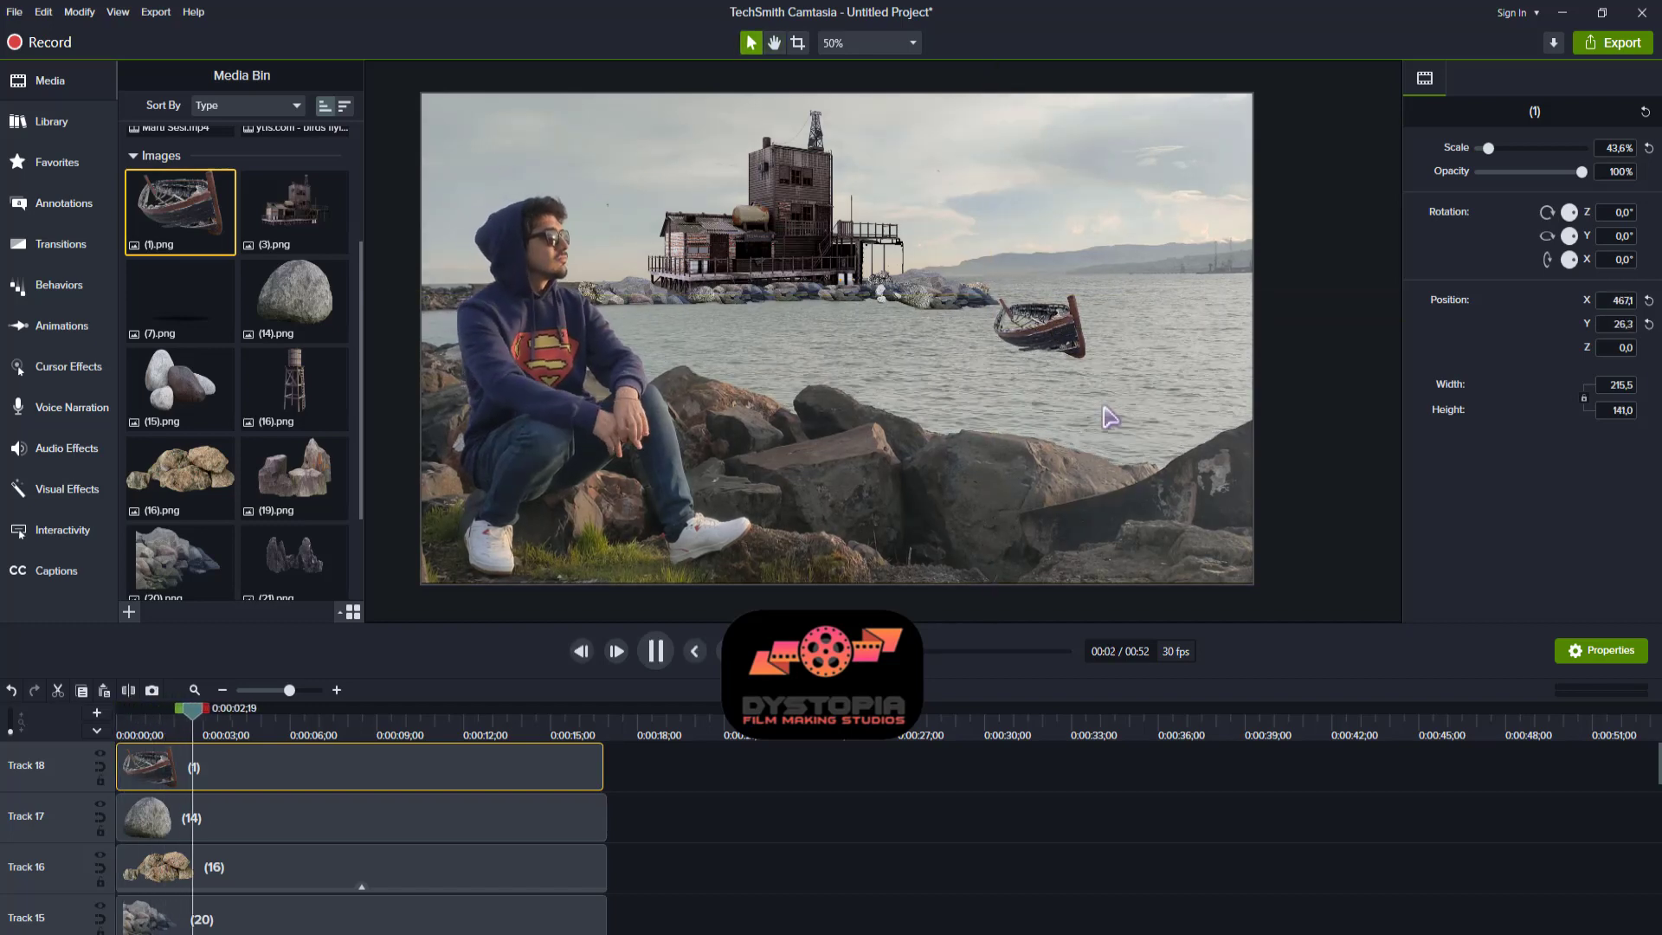
- Stop playback, add the shadow image (7).png at the start of Track 19 and extend it to the boat clip's end
{"action": "key", "text": "space"}
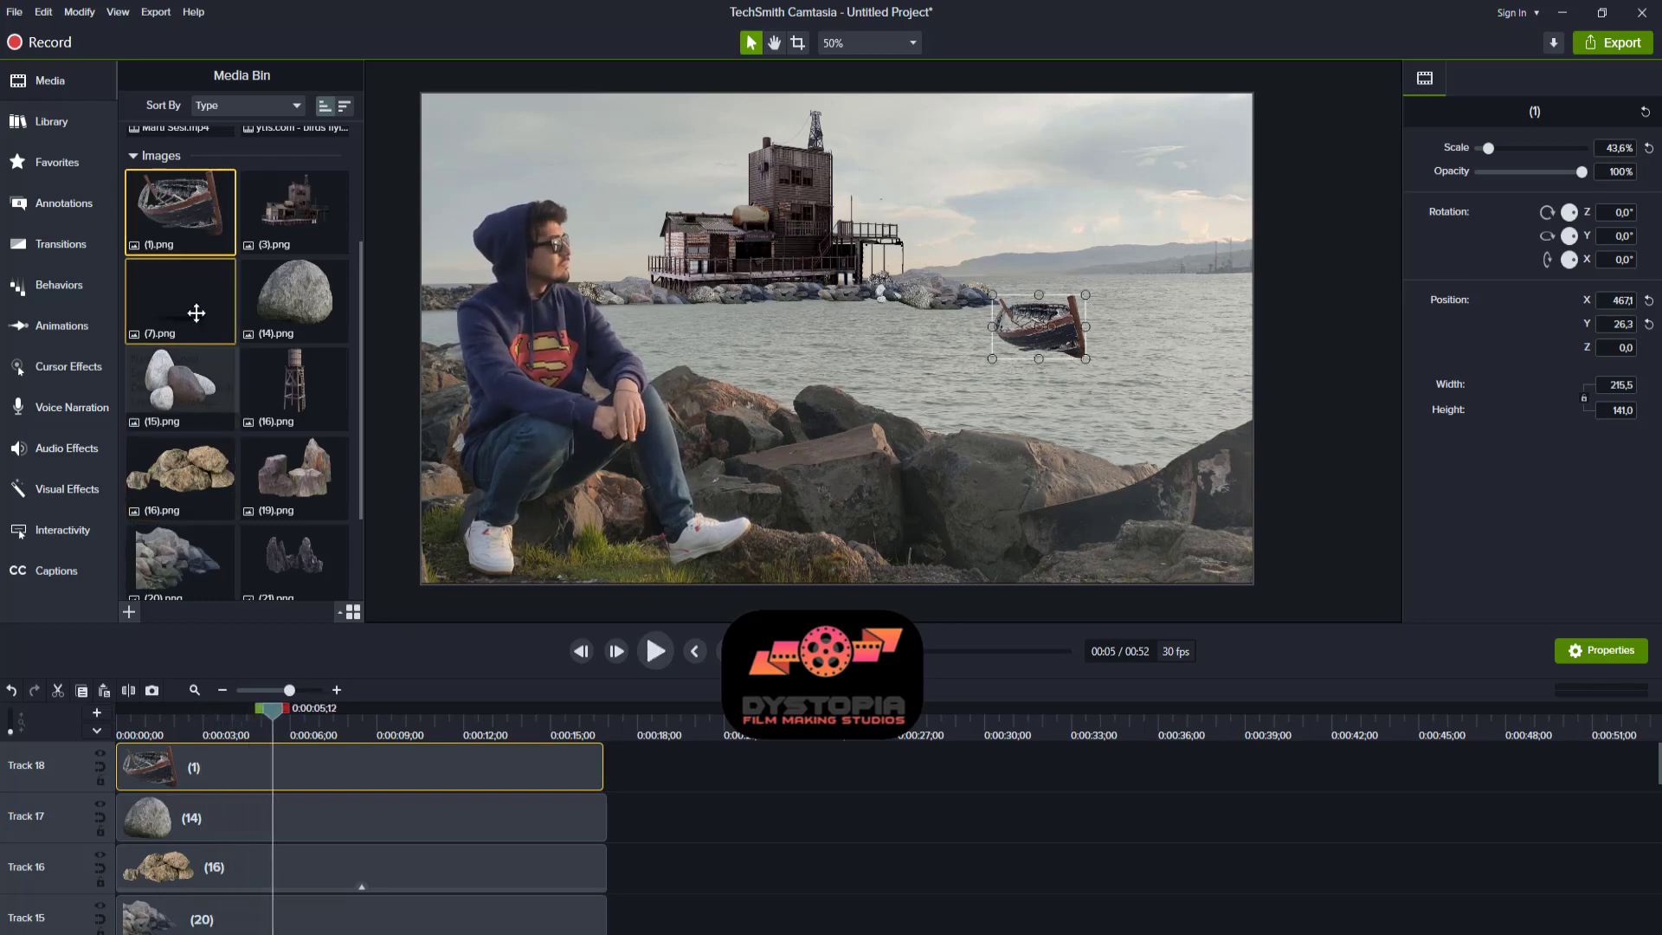
{"action": "left_click_drag", "start_coordinate": [196, 314], "coordinate": [722, 779]}
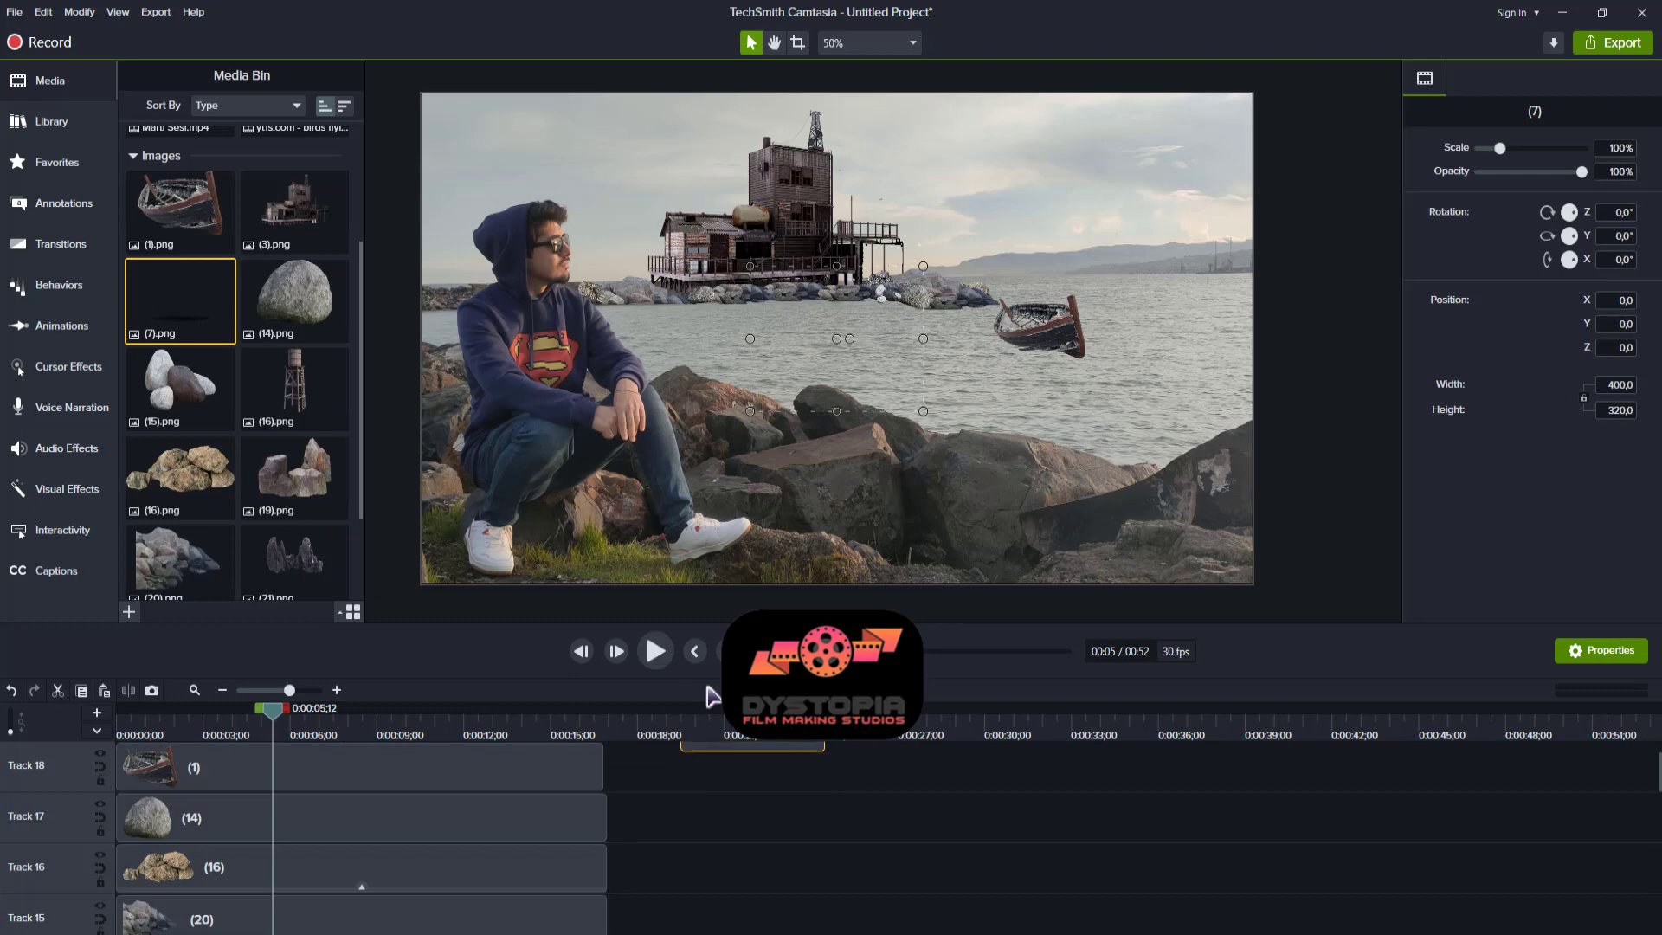
{"action": "left_click_drag", "start_coordinate": [712, 695], "coordinate": [138, 762]}
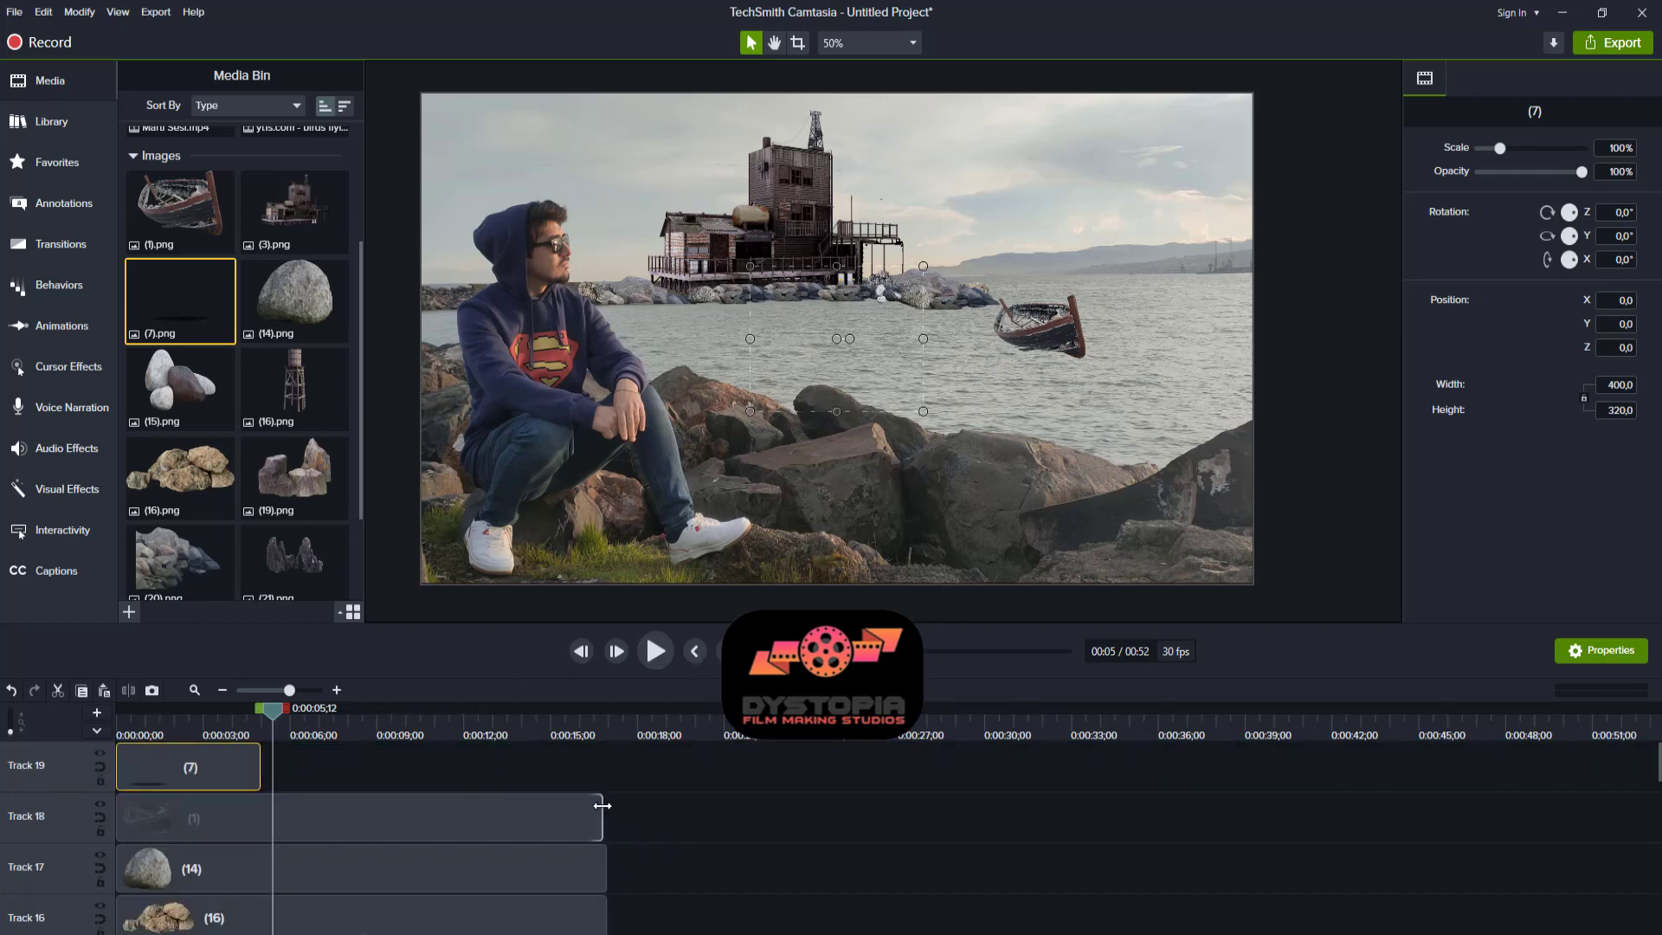
{"action": "left_click", "coordinate": [631, 833]}
{"action": "left_click_drag", "start_coordinate": [260, 767], "coordinate": [603, 769]}
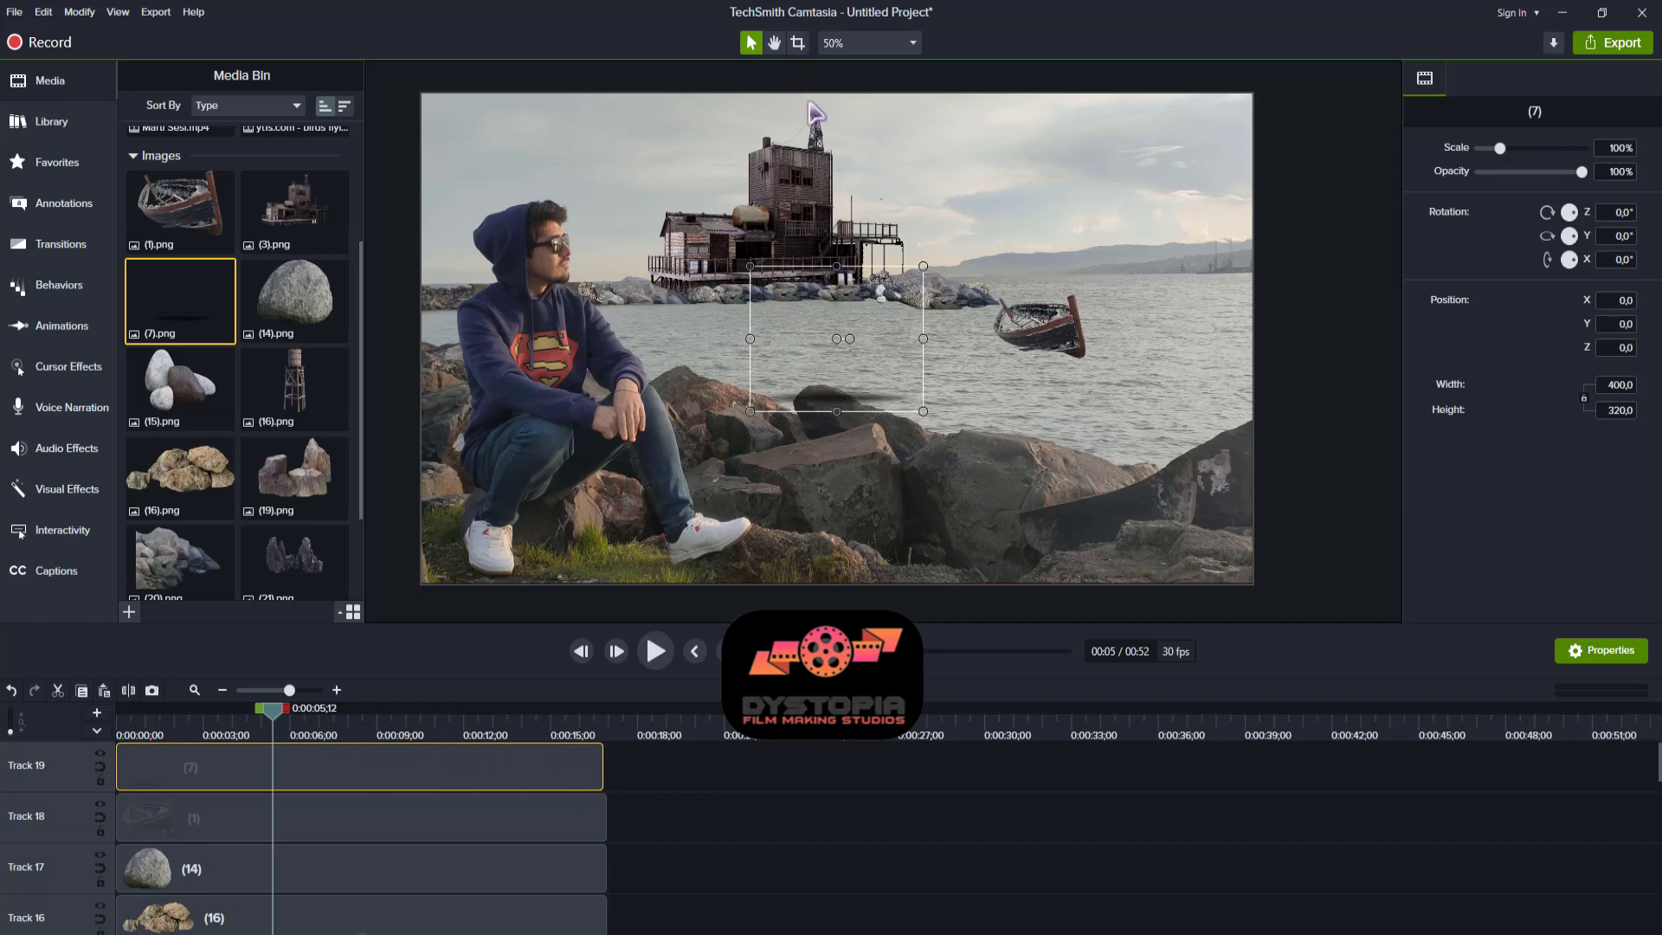
- Crop the shadow image to a height of about 54 and place it on the water at about X 209.3, Y 88.8
{"action": "left_click", "coordinate": [797, 42]}
{"action": "left_click_drag", "start_coordinate": [836, 266], "coordinate": [941, 365]}
{"action": "left_click", "coordinate": [750, 45]}
- Add a Color Adjustment effect to the shadow image and set its brightness, contrast and saturation to 0
{"action": "right_click", "coordinate": [942, 367]}
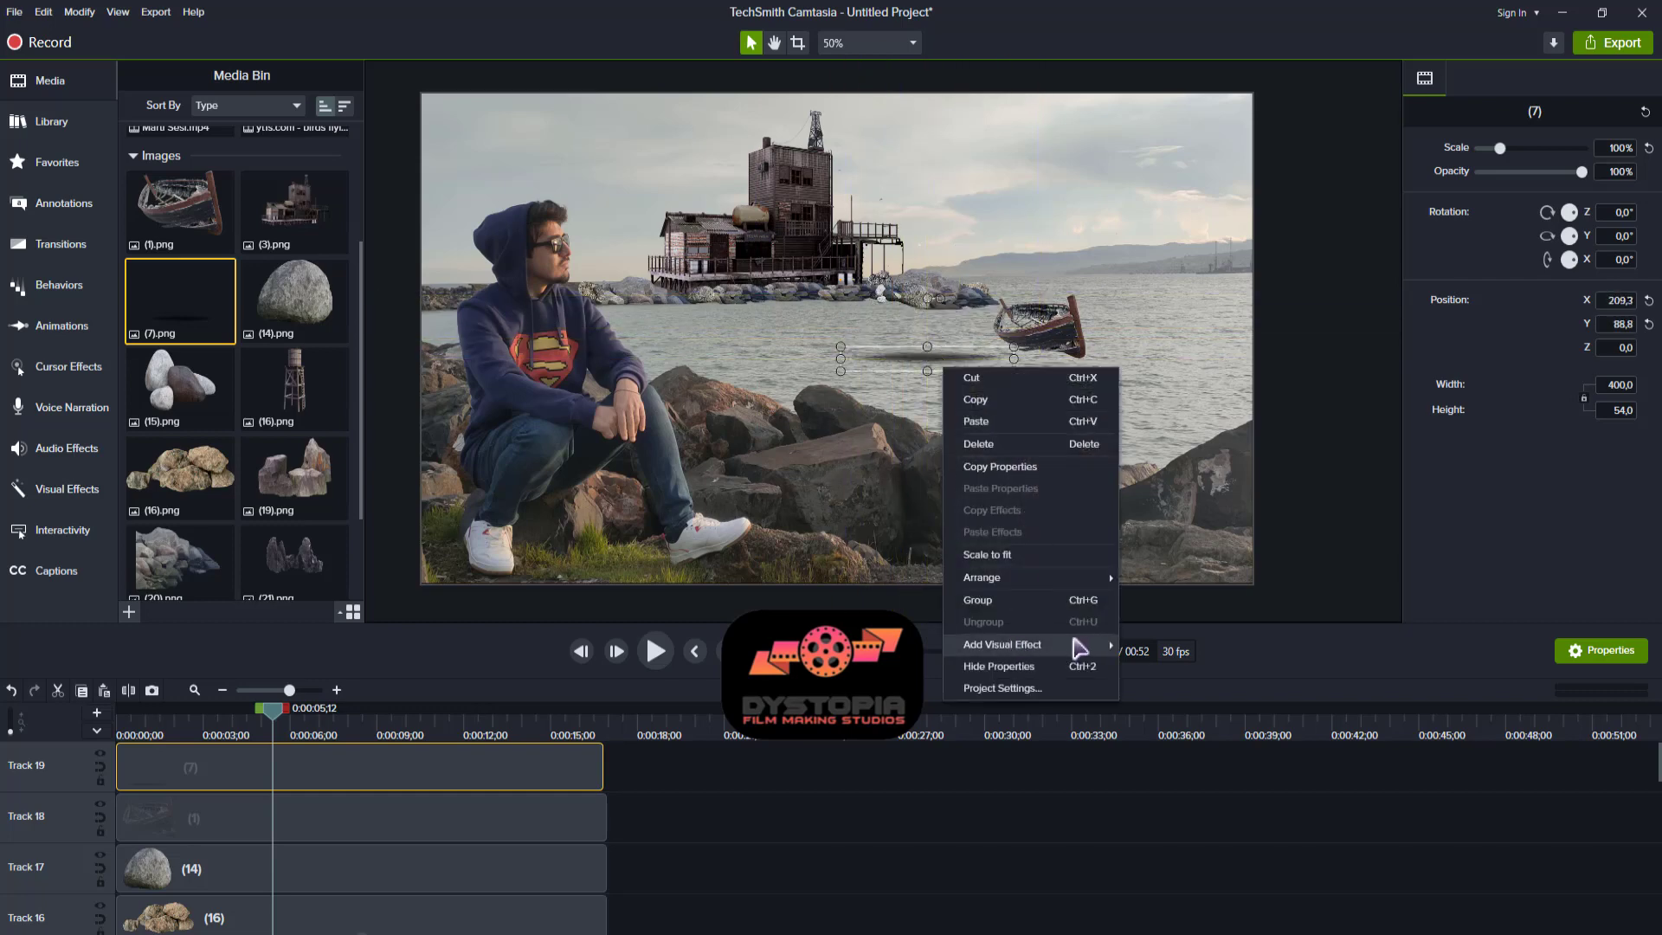
{"action": "mouse_move", "coordinate": [1081, 645]}
{"action": "left_click", "coordinate": [1160, 688]}
{"action": "left_click_drag", "start_coordinate": [1562, 485], "coordinate": [1525, 485]}
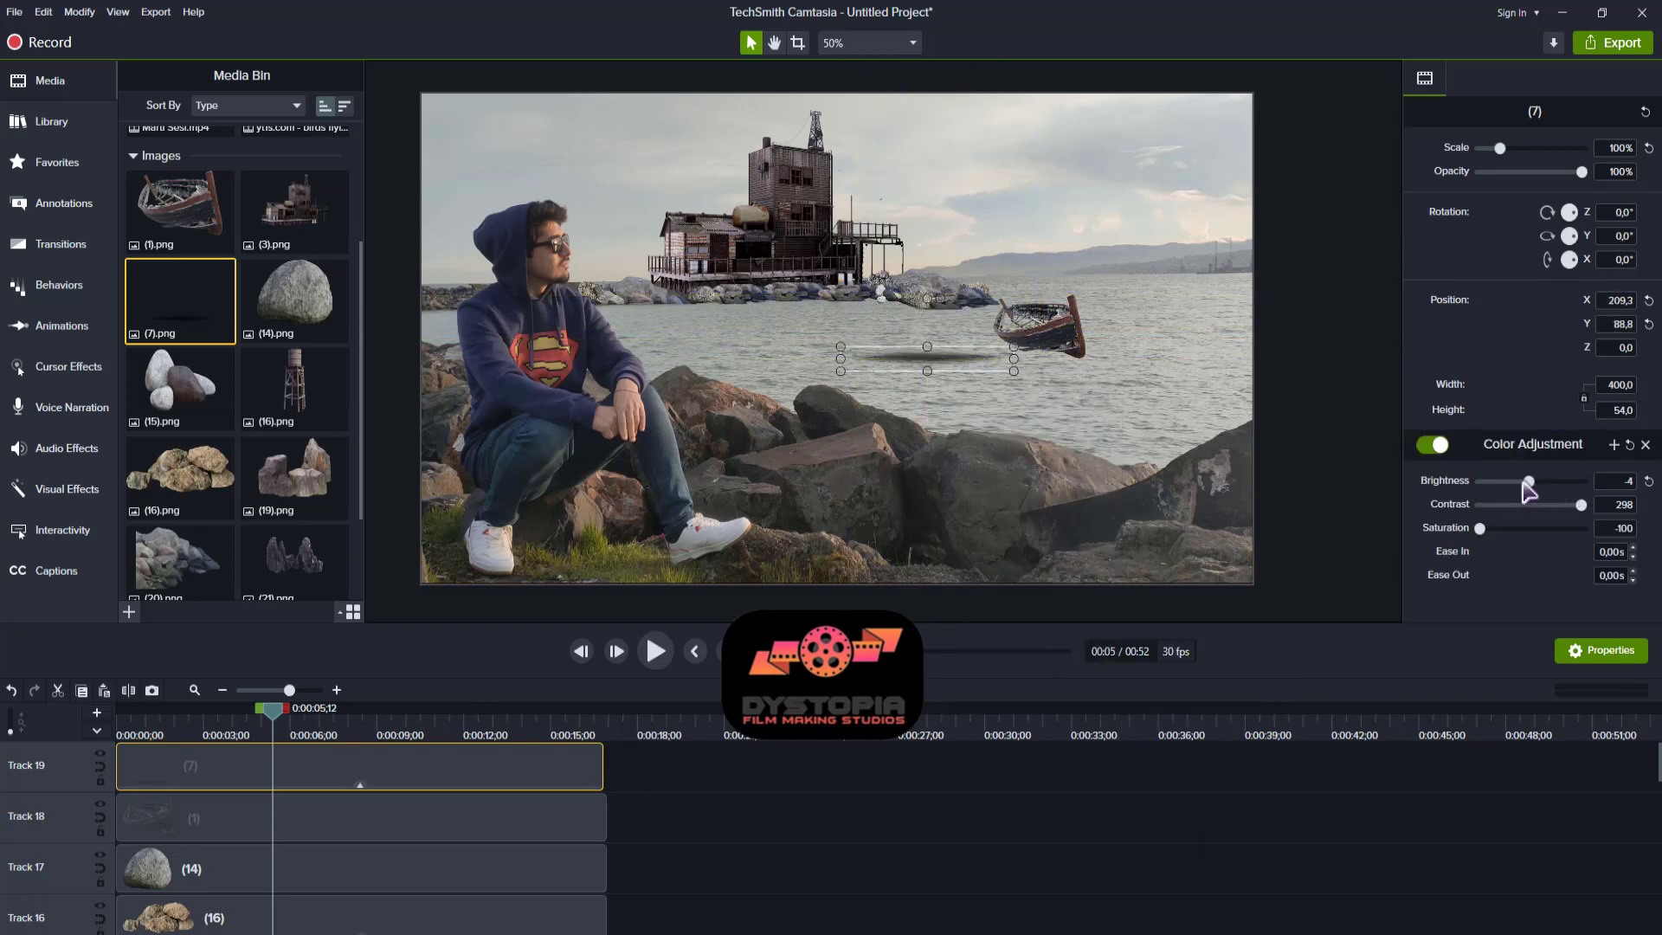
{"action": "key", "text": "Tab"}
{"action": "type", "text": "0"}
{"action": "key", "text": "Tab"}
{"action": "type", "text": "0"}
{"action": "left_click", "coordinate": [989, 462]}
{"action": "left_click", "coordinate": [926, 371]}
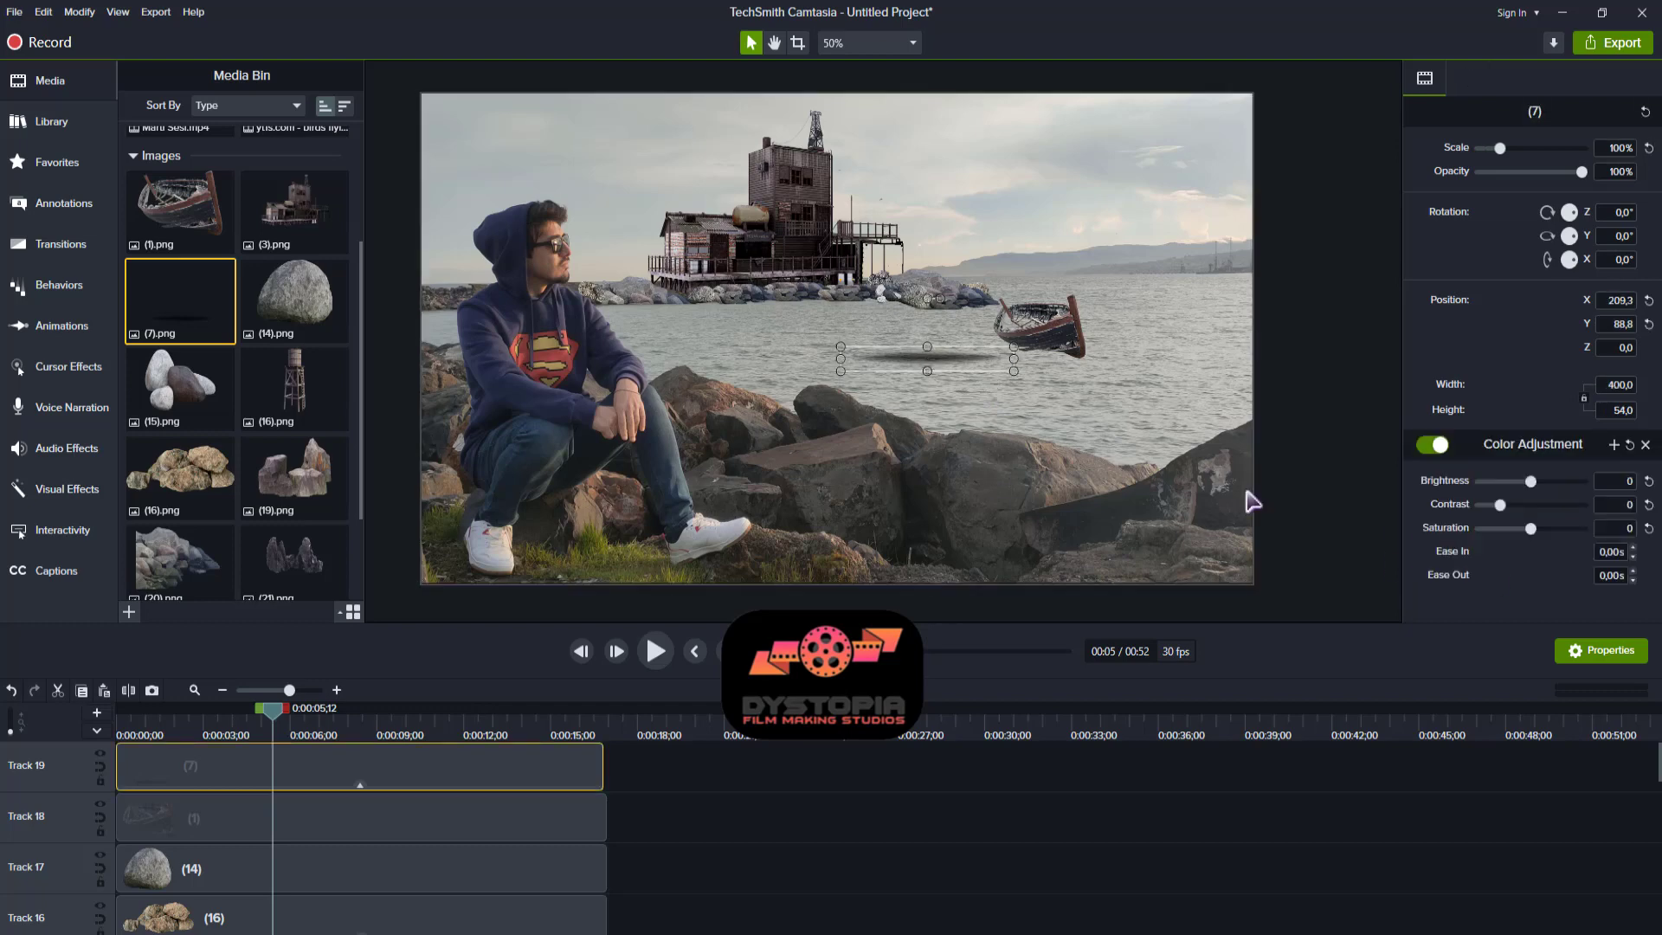
- Set the shadow image's brightness to 100, contrast to 300 and saturation to 46
{"action": "left_click_drag", "start_coordinate": [1502, 483], "coordinate": [1588, 509]}
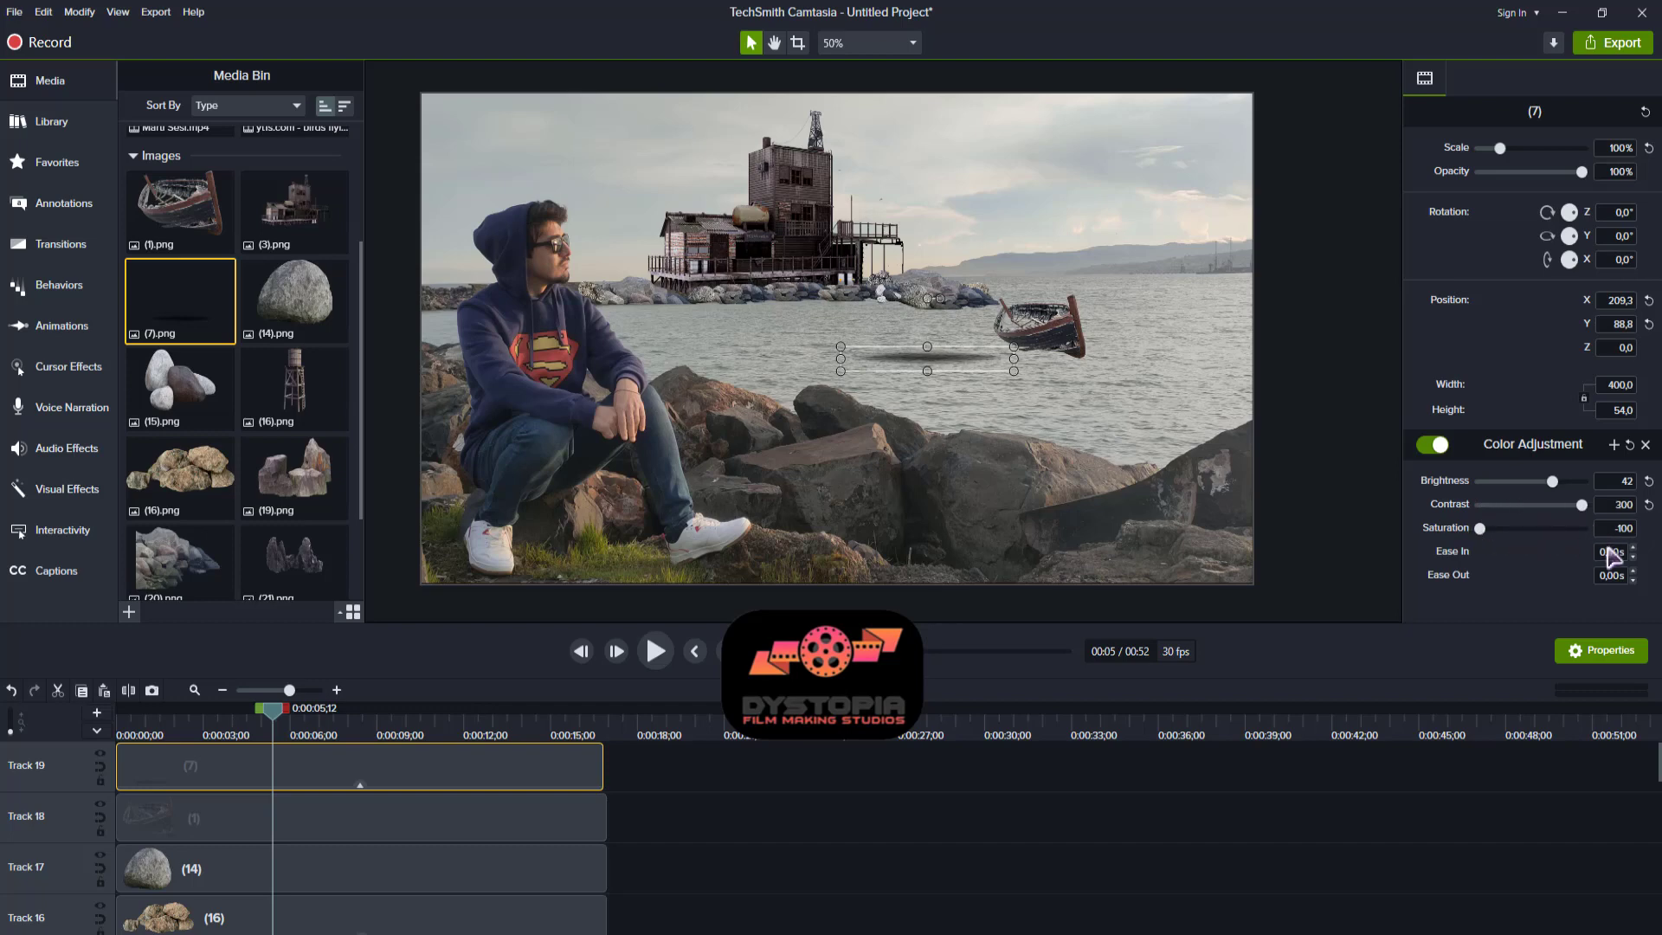
{"action": "left_click_drag", "start_coordinate": [1482, 532], "coordinate": [1558, 535]}
{"action": "left_click_drag", "start_coordinate": [1583, 488], "coordinate": [1640, 473]}
- Add a Colorize effect to the shadow image and sample its colour from the dark boat hull, #2C2D32
{"action": "right_click", "coordinate": [940, 357]}
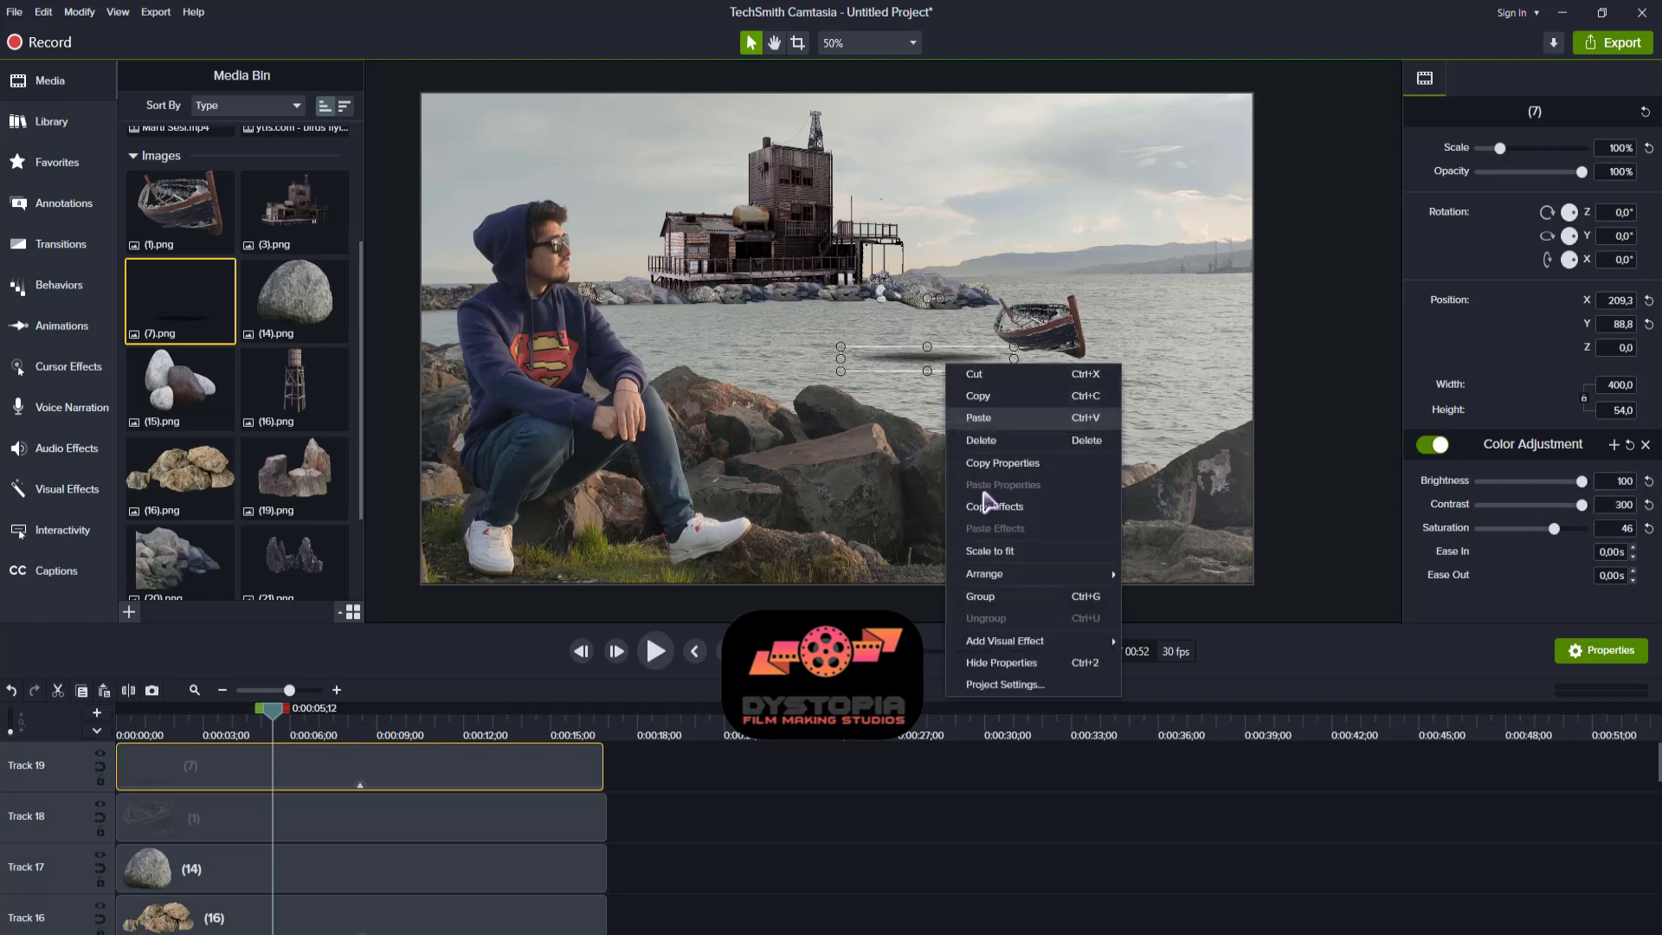
{"action": "mouse_move", "coordinate": [1004, 640]}
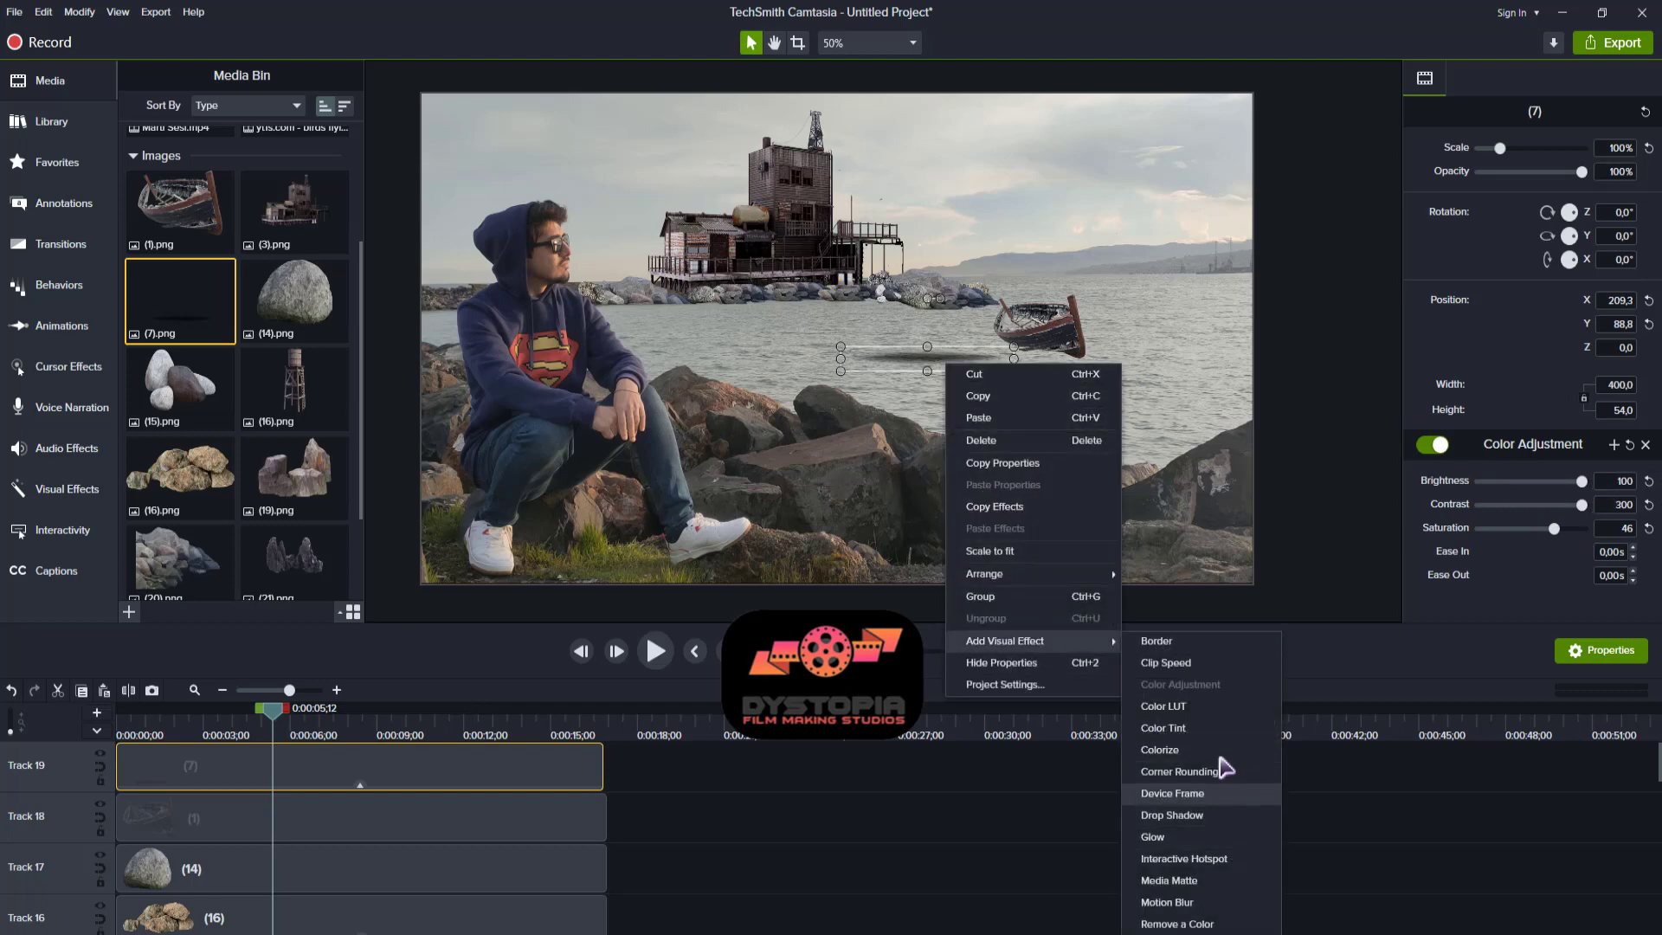
{"action": "left_click", "coordinate": [1160, 750]}
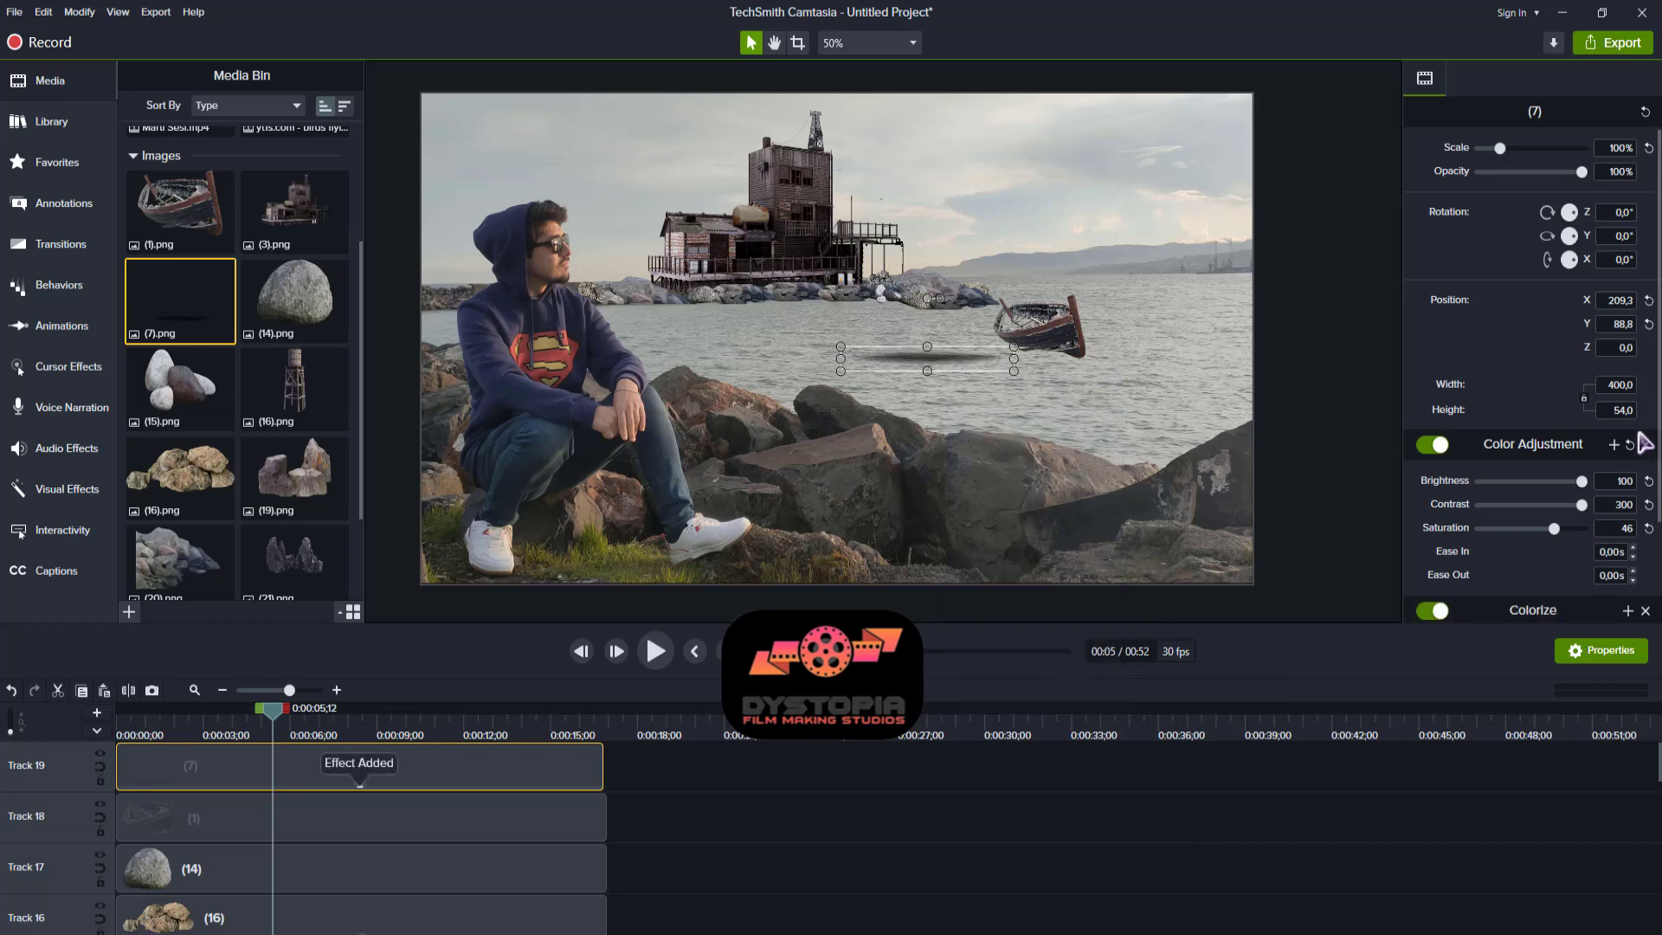
{"action": "scroll", "coordinate": [1642, 443], "scroll_direction": "down", "scroll_amount": 2}
{"action": "left_click", "coordinate": [1611, 523]}
{"action": "left_click", "coordinate": [1632, 580]}
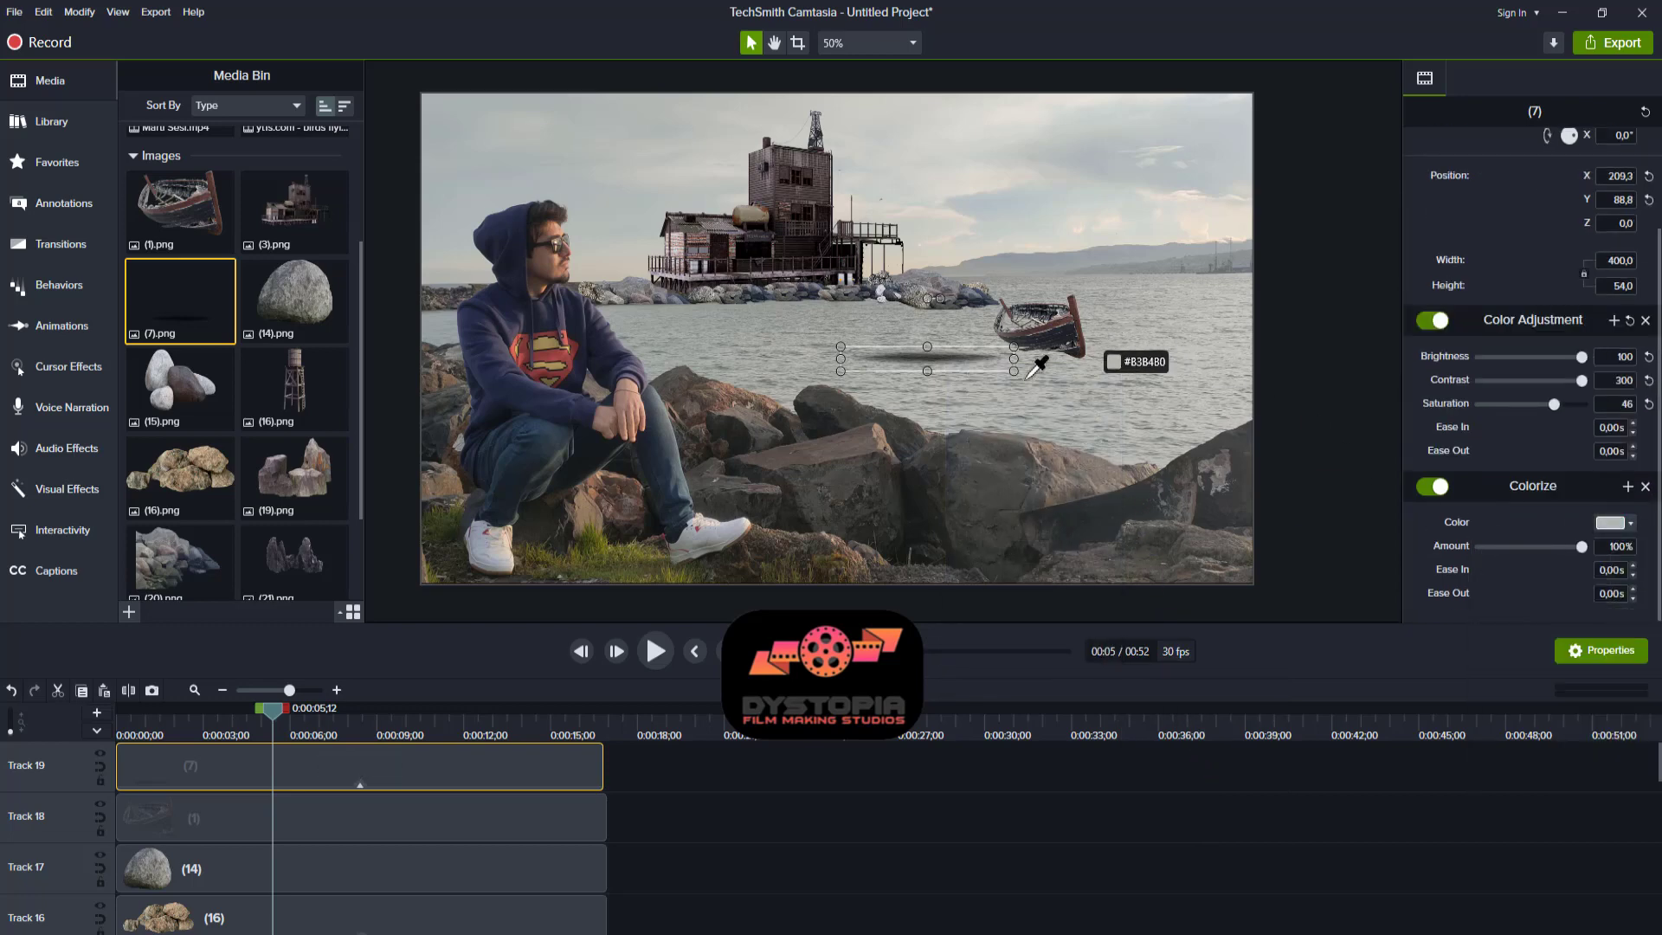
{"action": "left_click", "coordinate": [1049, 341]}
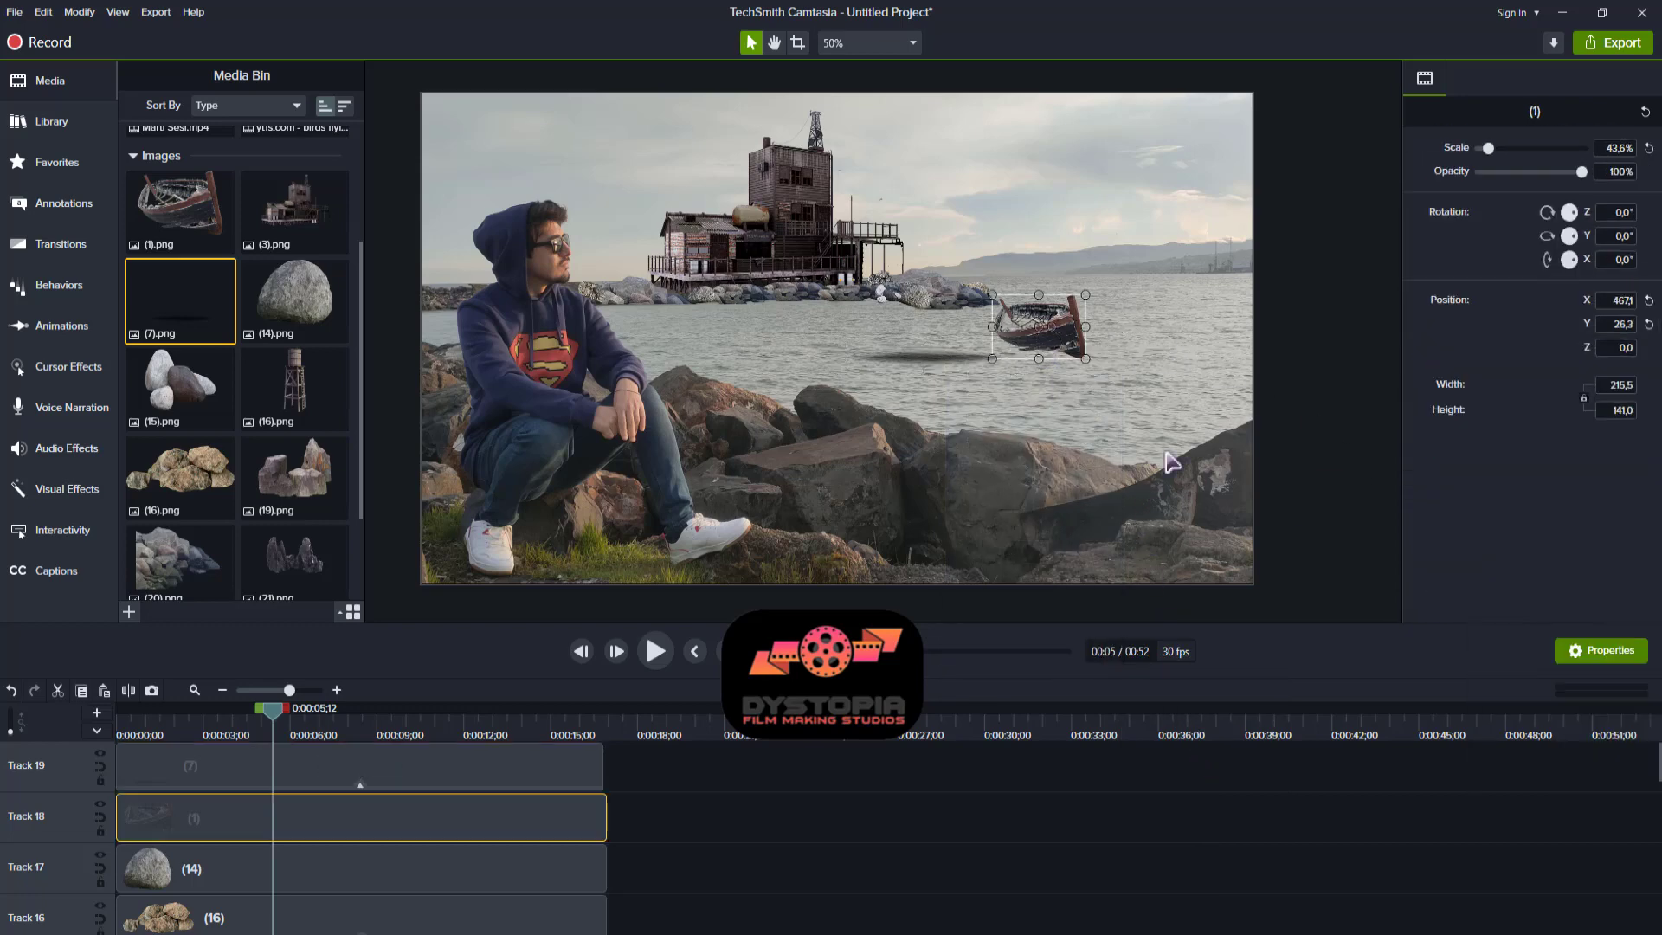
{"action": "left_click", "coordinate": [971, 358]}
{"action": "scroll", "coordinate": [1571, 593], "scroll_direction": "down", "scroll_amount": 1}
{"action": "left_click", "coordinate": [1624, 523]}
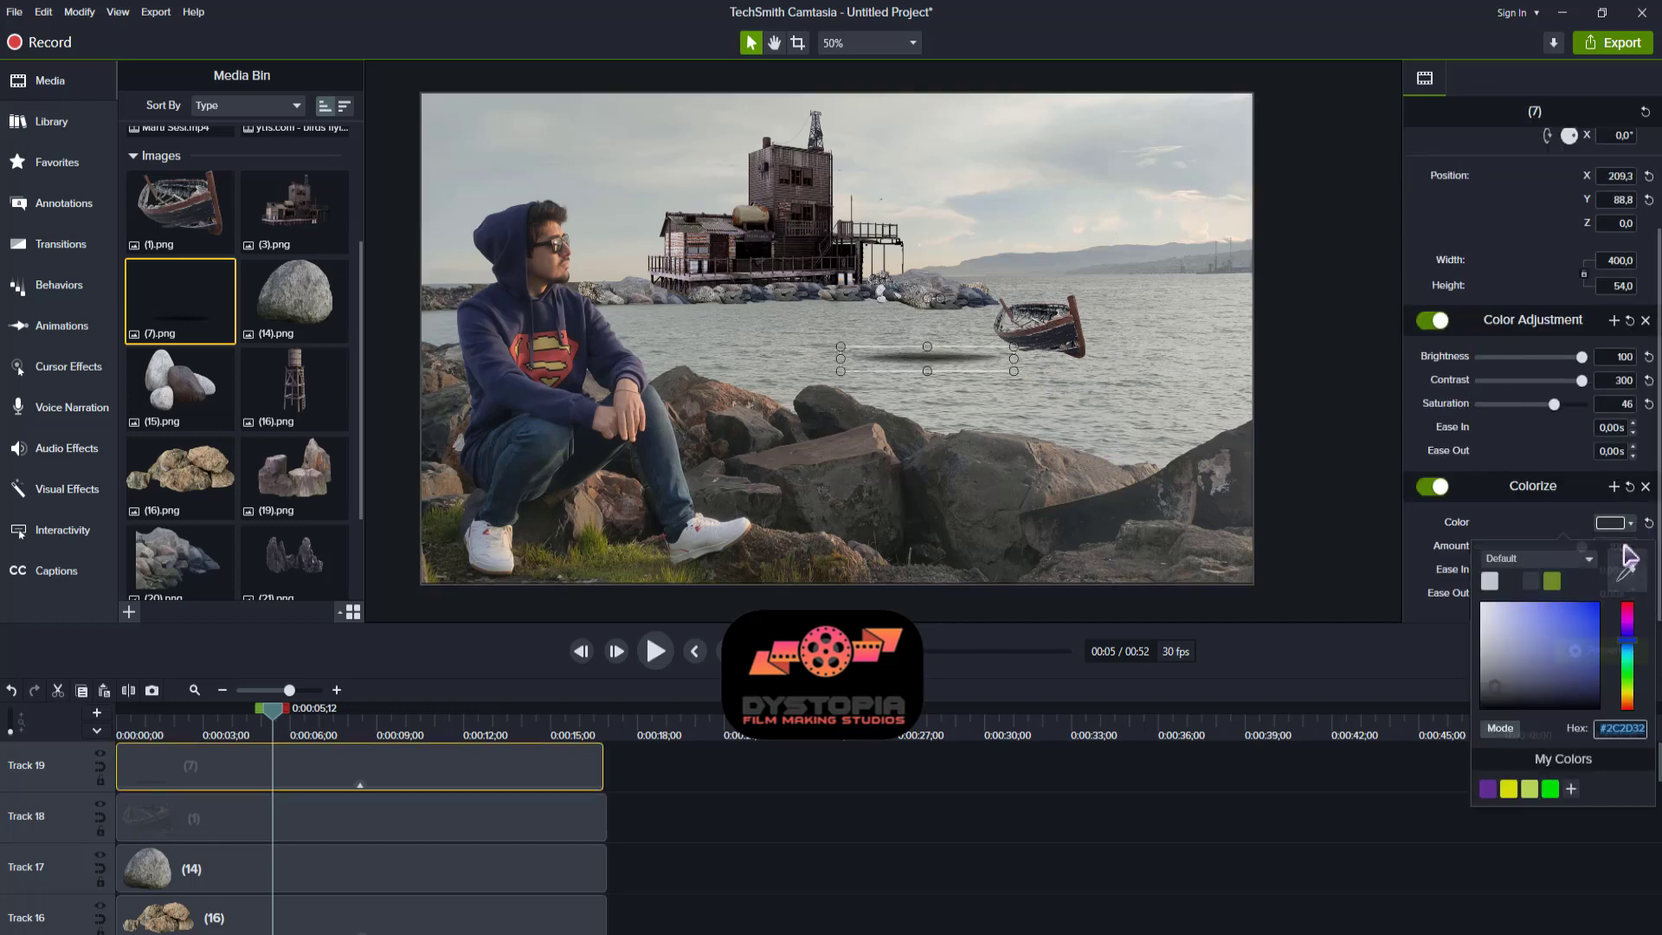
{"action": "left_click", "coordinate": [1626, 564]}
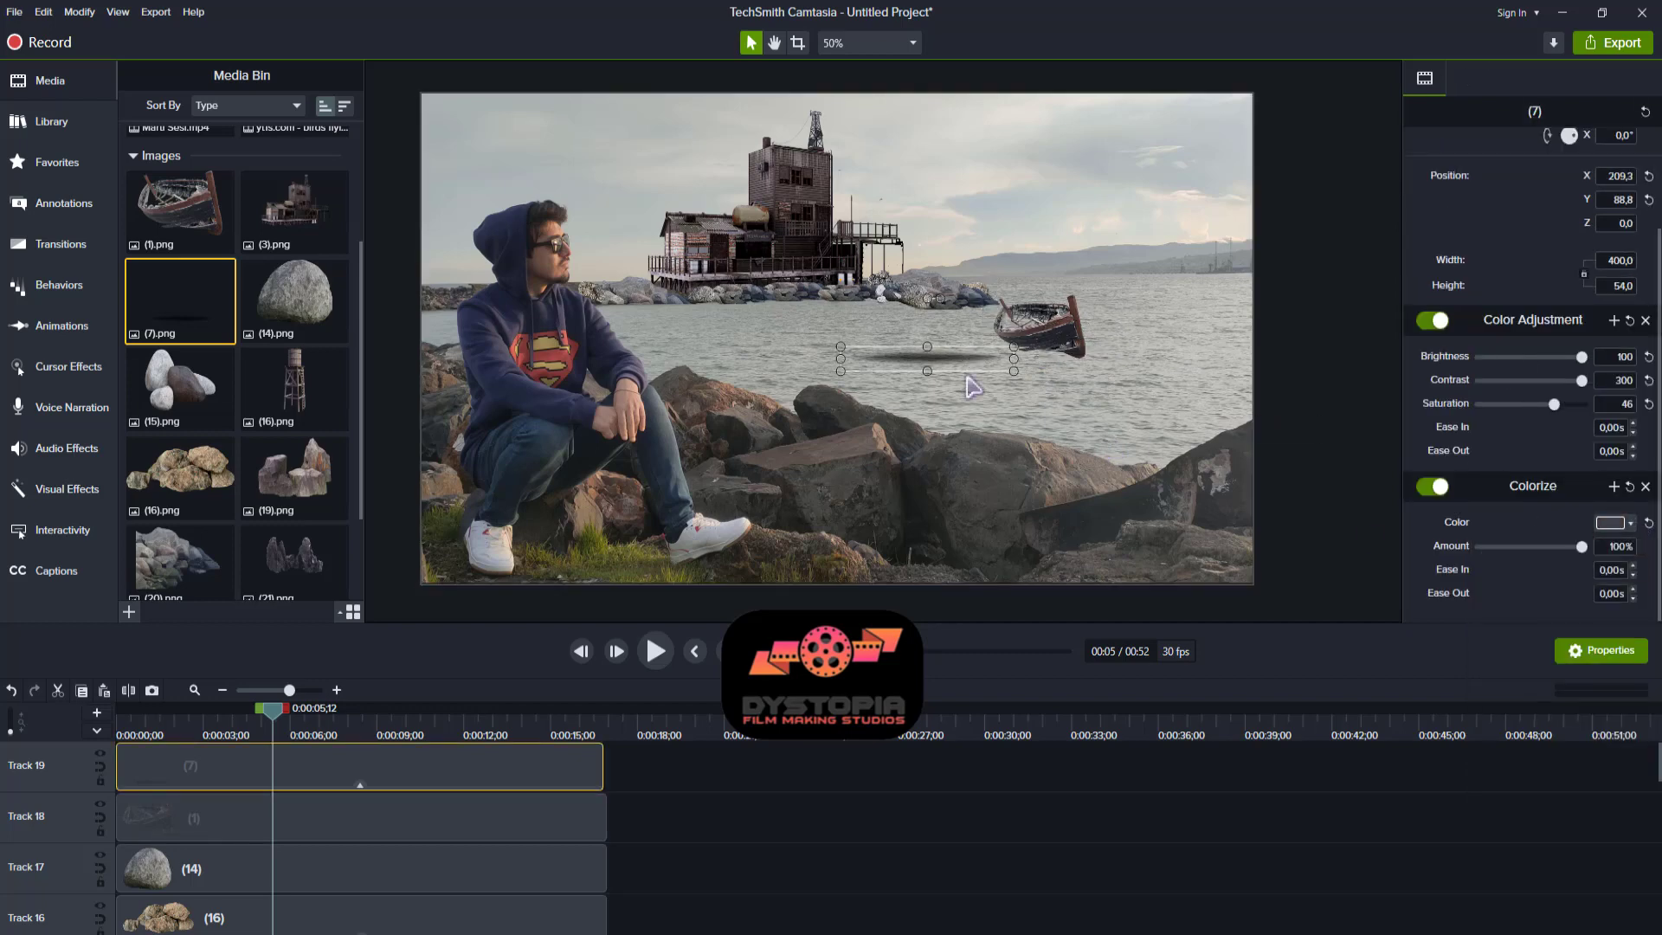
- Shrink the shadow to a width of about 148.4, tilt it along the boat's bow, and preview the composite
{"action": "left_click_drag", "start_coordinate": [966, 375], "coordinate": [1032, 308]}
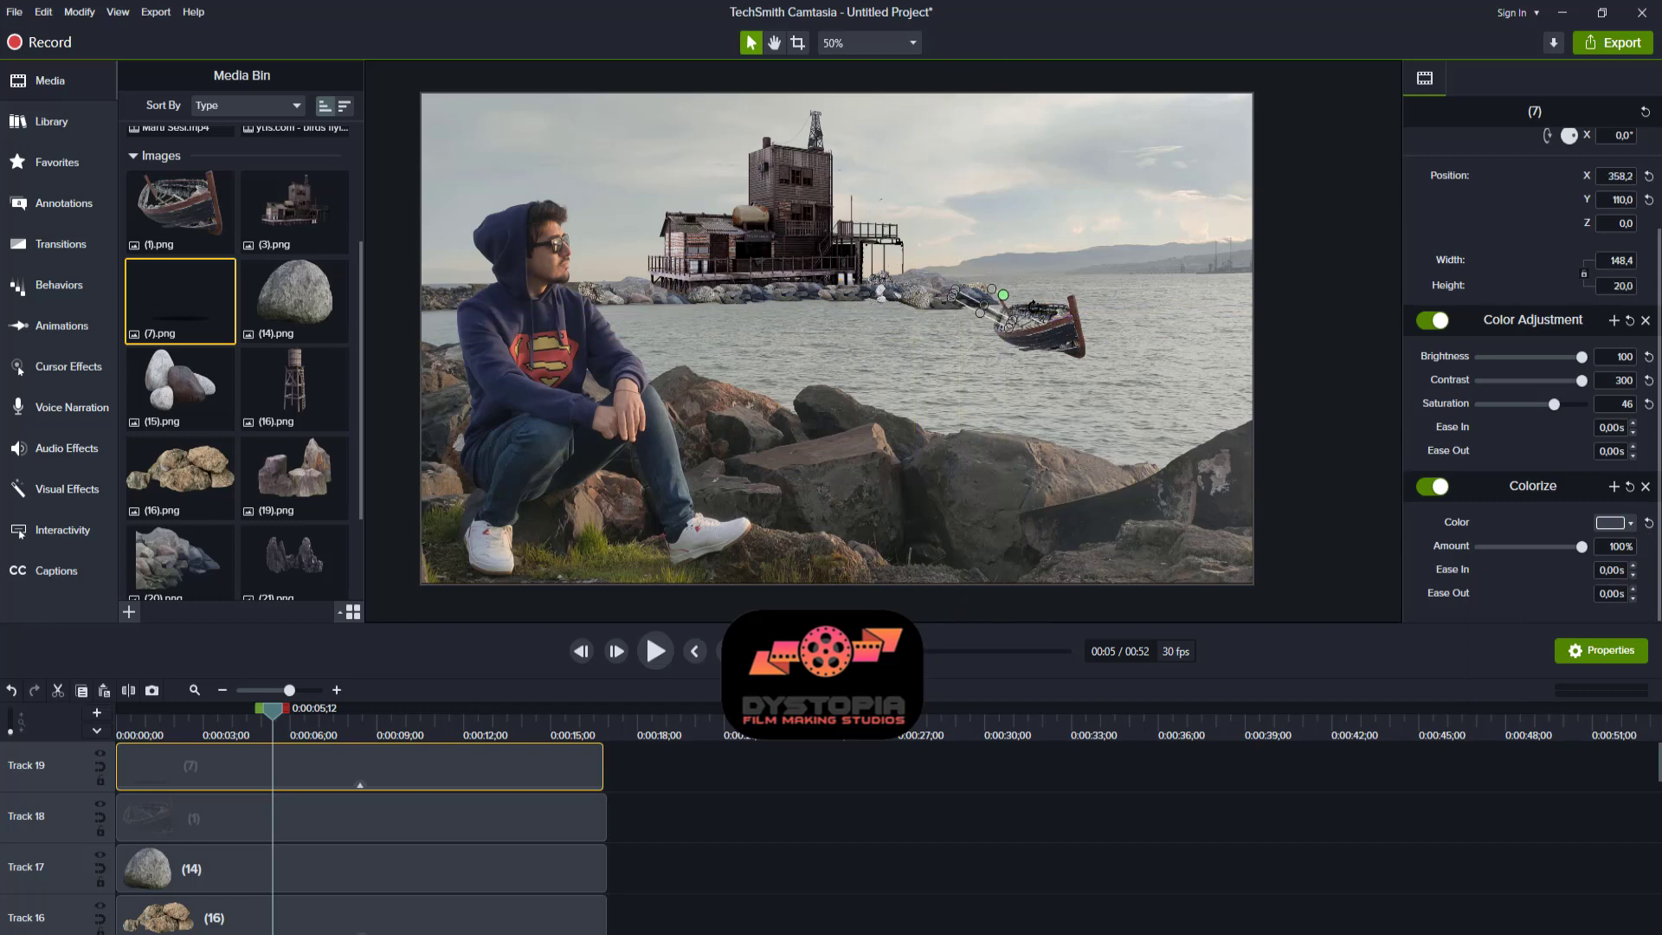
{"action": "left_click", "coordinate": [1039, 385]}
{"action": "left_click", "coordinate": [1018, 310]}
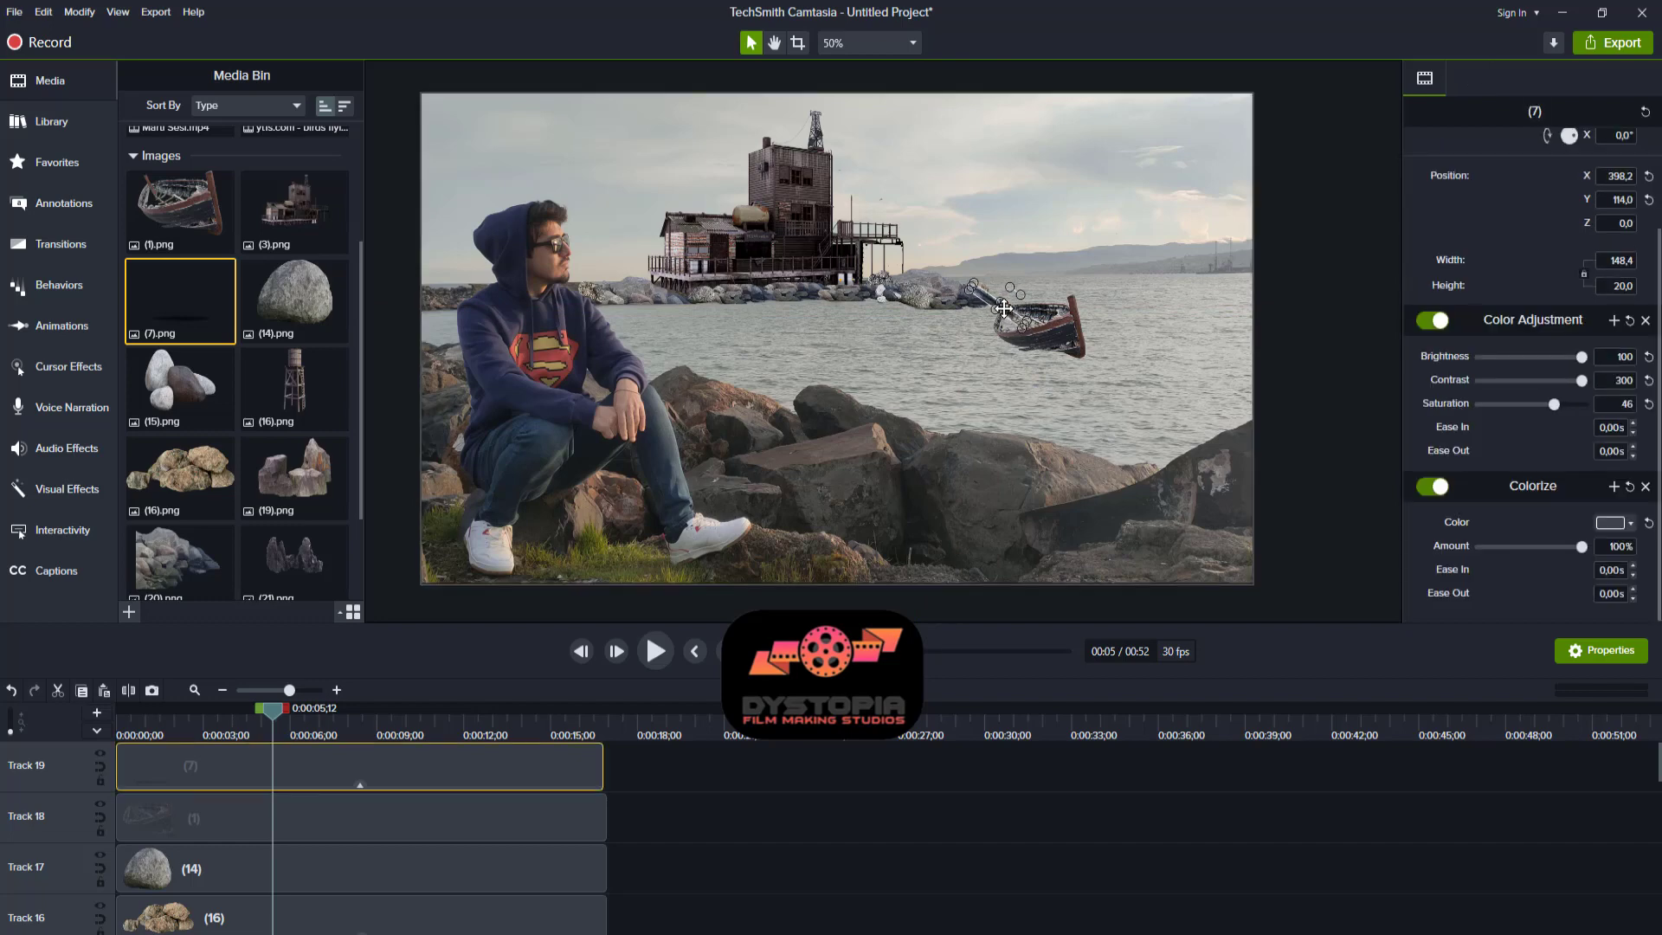
{"action": "left_click_drag", "start_coordinate": [1002, 301], "coordinate": [1008, 304]}
{"action": "left_click", "coordinate": [1039, 348]}
{"action": "key", "text": "space"}
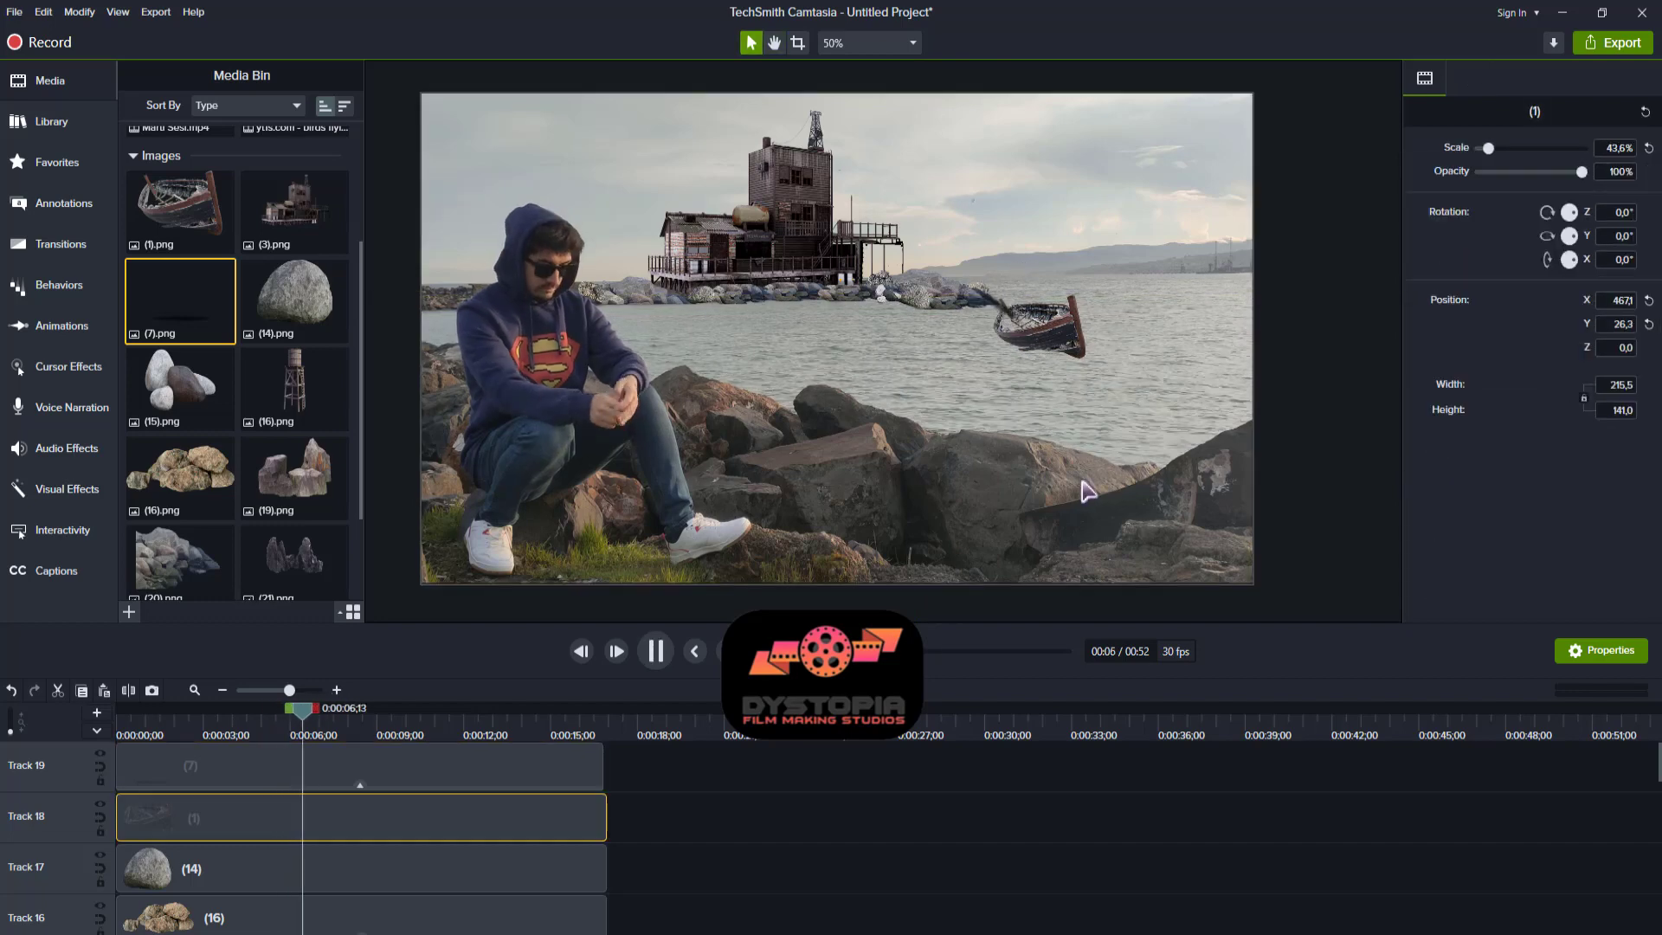
{"action": "key", "text": "space"}
- Duplicate the shadow onto Track 20, group both copies, extend the group to the boat clip's end and play it back
{"action": "left_click", "coordinate": [991, 293]}
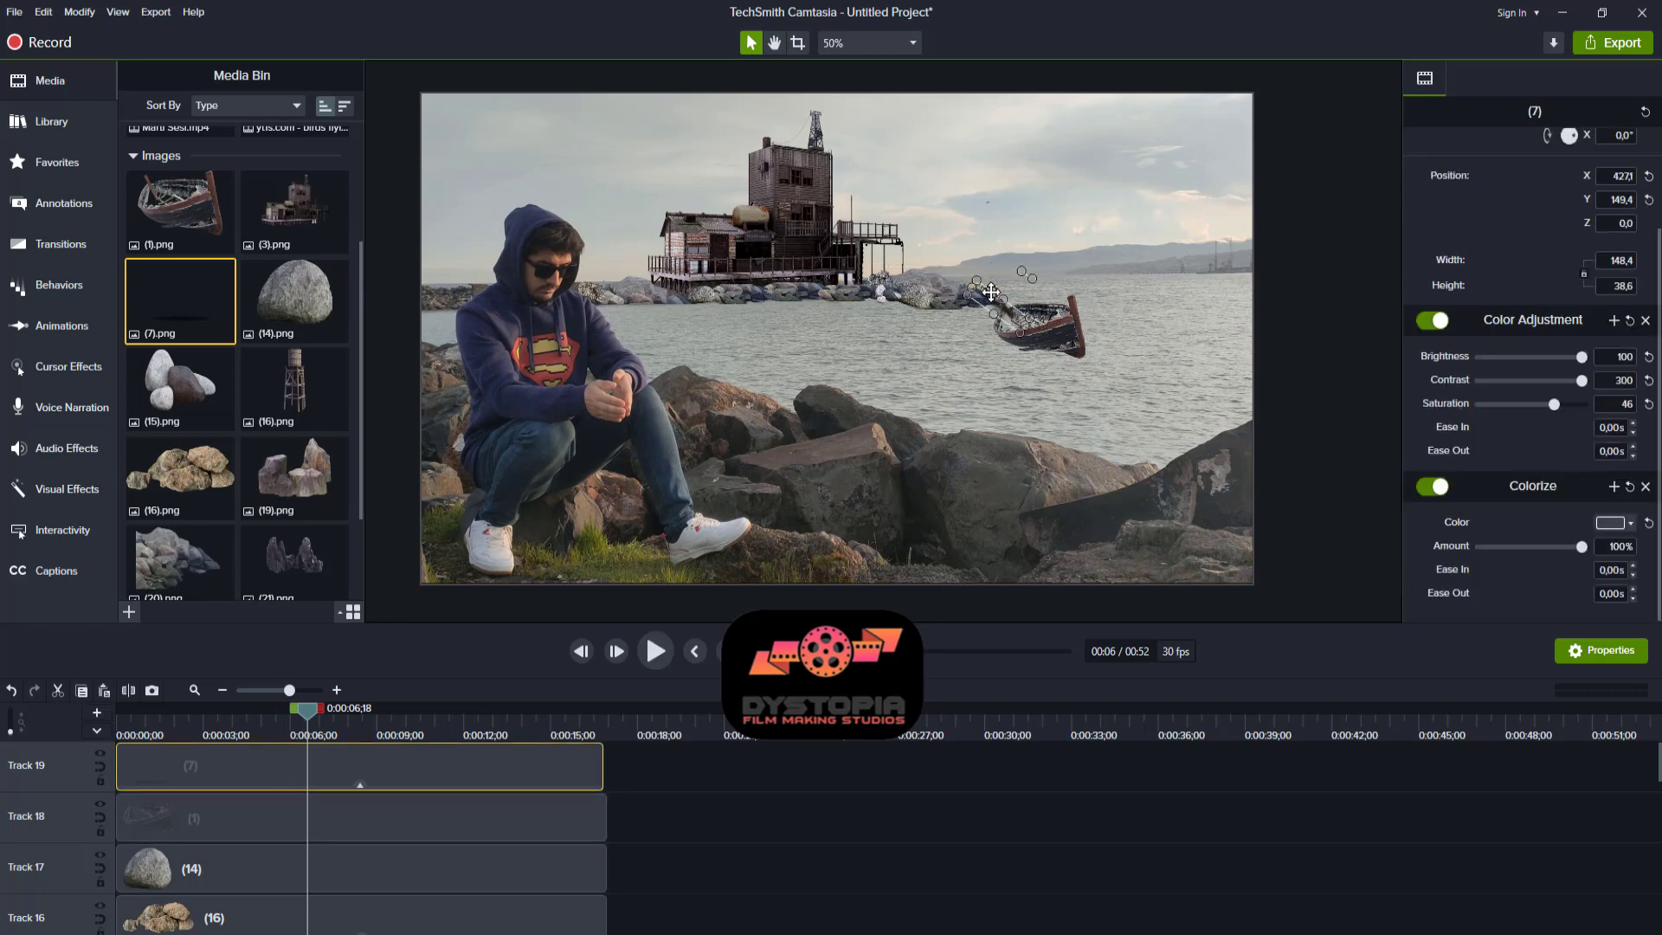
{"action": "key", "text": "ctrl+c"}
{"action": "key", "text": "ctrl+v"}
{"action": "left_click_drag", "start_coordinate": [671, 761], "coordinate": [480, 762]}
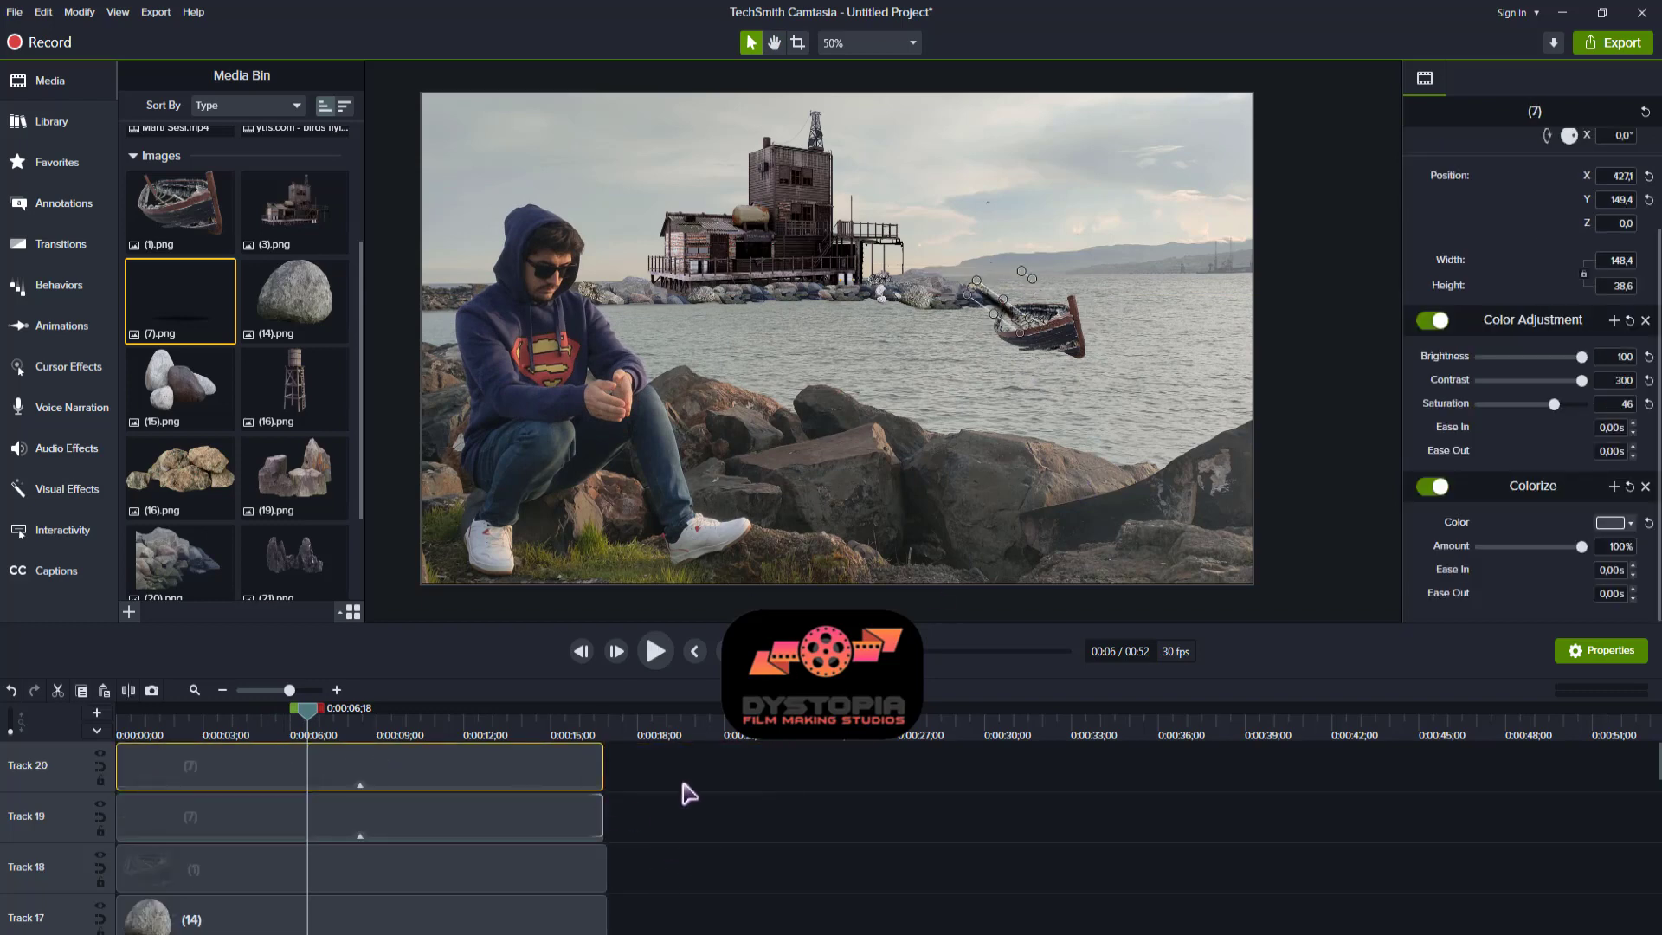
{"action": "left_click_drag", "start_coordinate": [682, 812], "coordinate": [454, 763]}
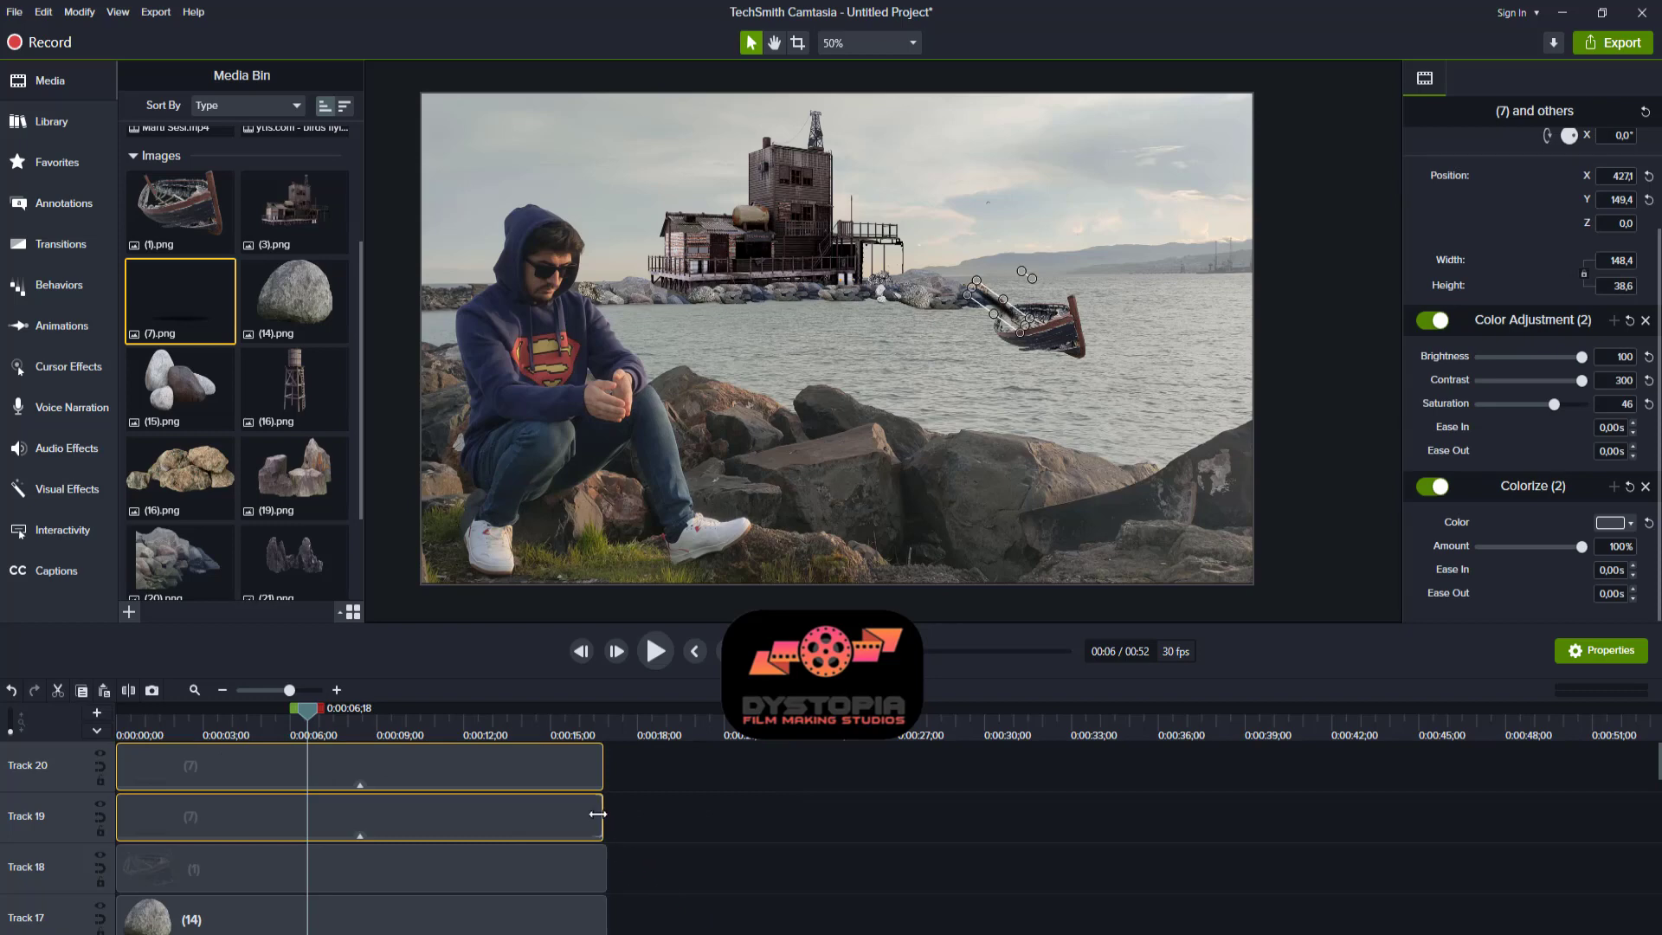
{"action": "key", "text": "ctrl+g"}
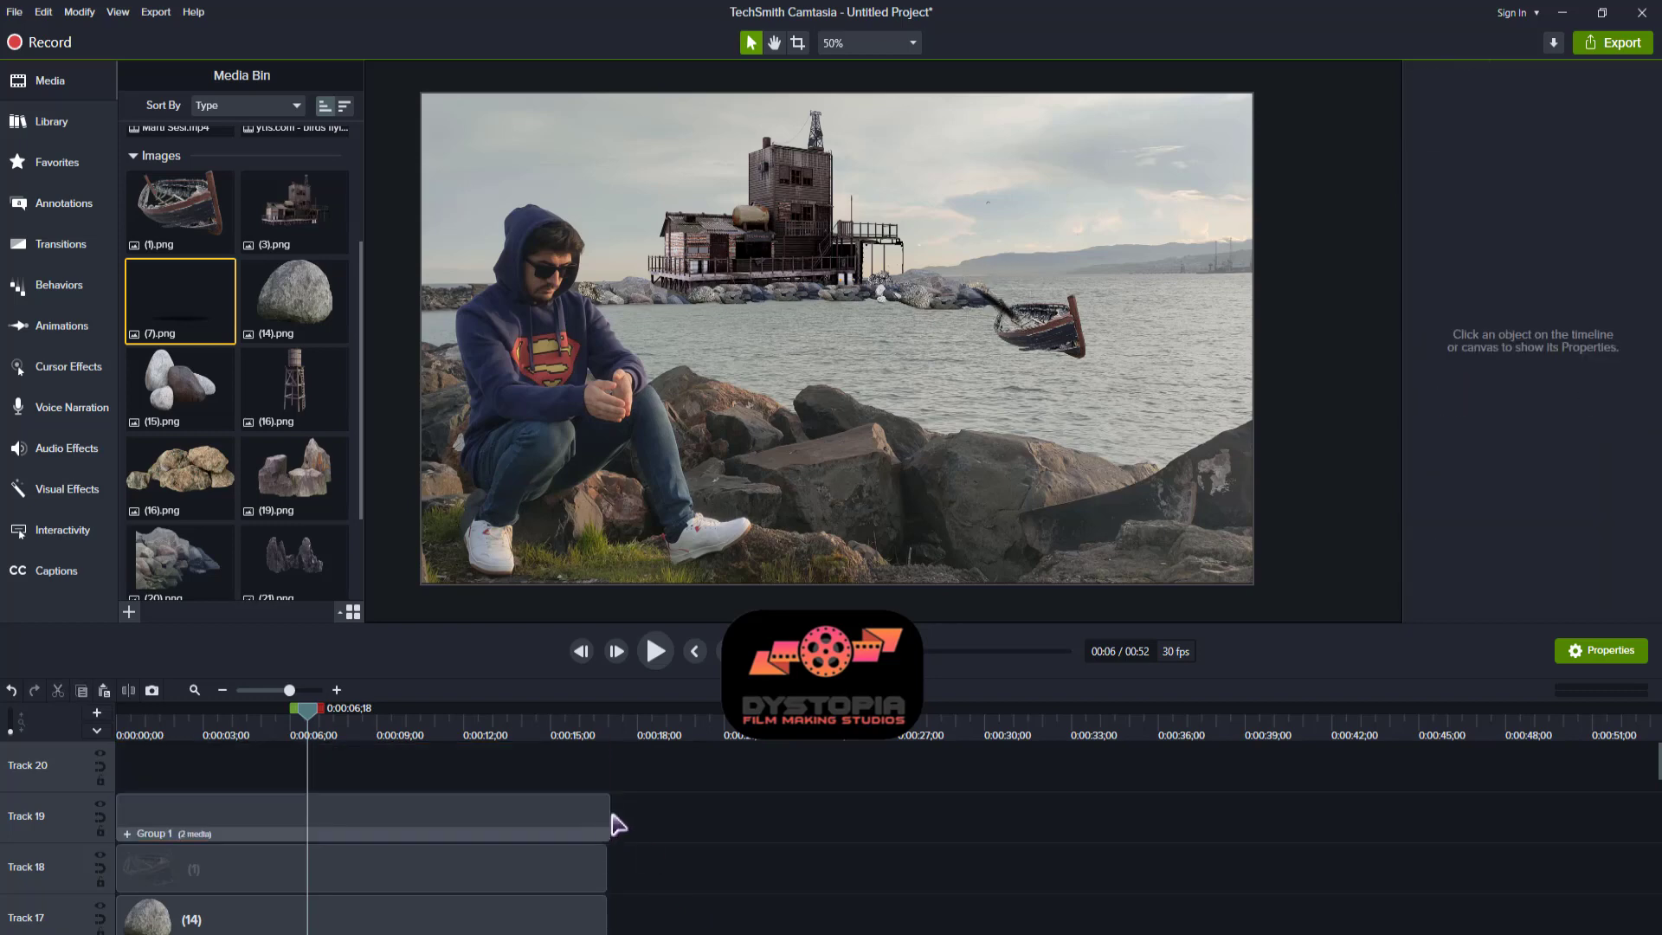
{"action": "left_click", "coordinate": [611, 812]}
{"action": "left_click", "coordinate": [653, 837]}
{"action": "key", "text": "space"}
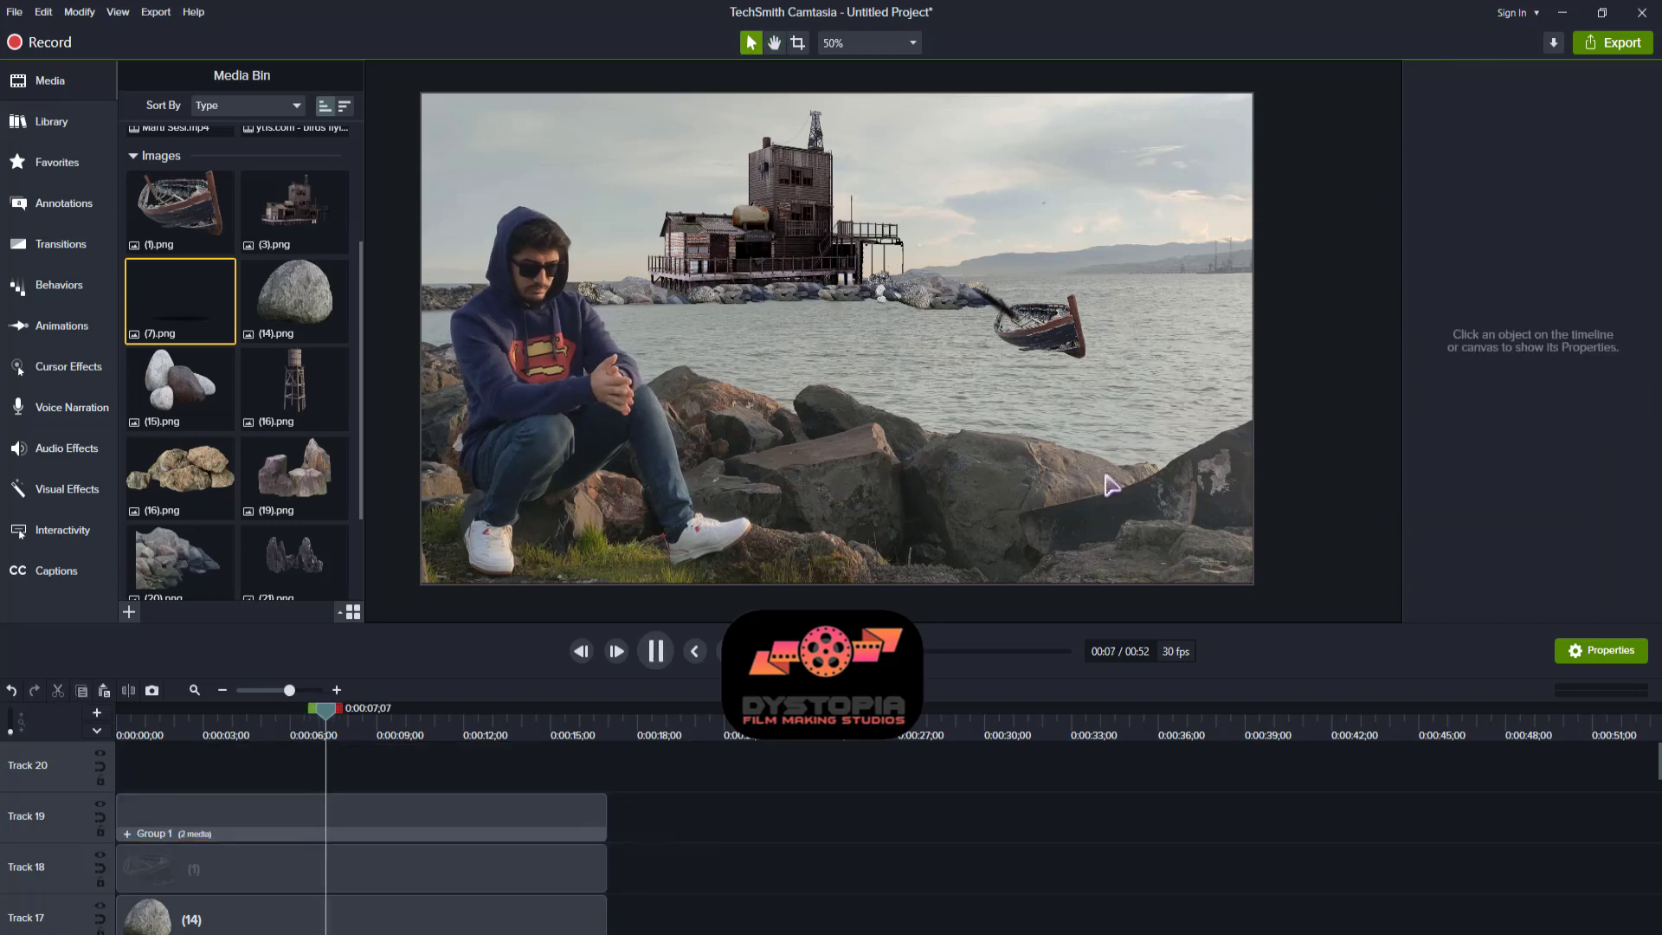
- Ungroup the two shadow copies and delete the one on Track 20
{"action": "left_click", "coordinate": [1003, 310]}
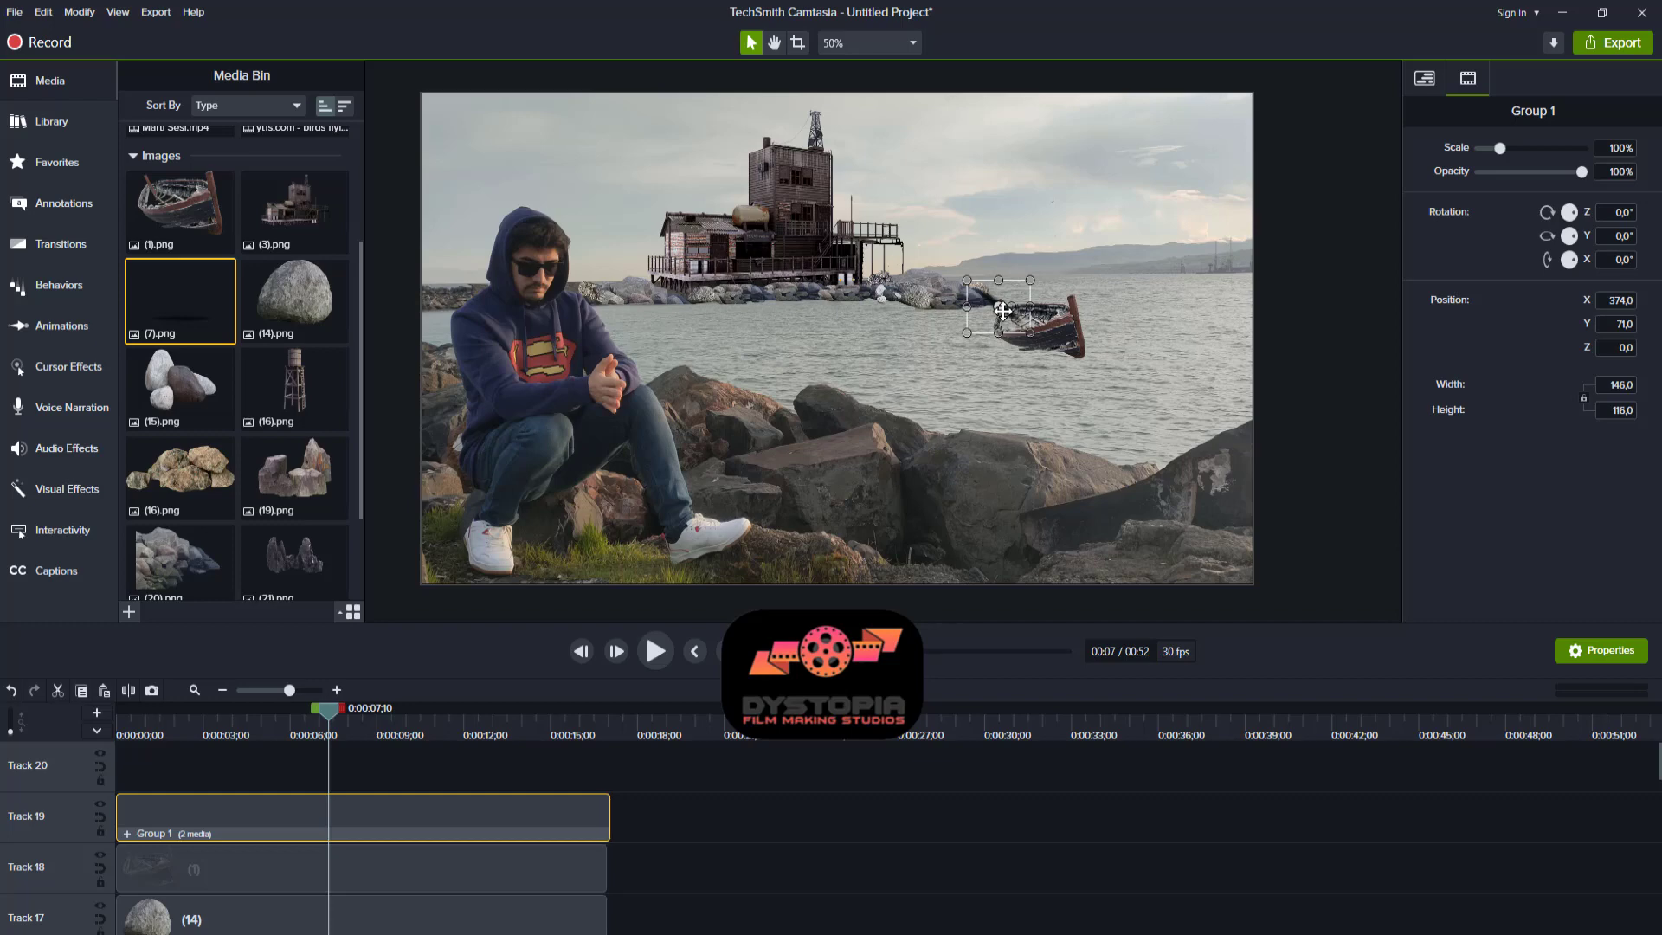
{"action": "key", "text": "ctrl+shift+g"}
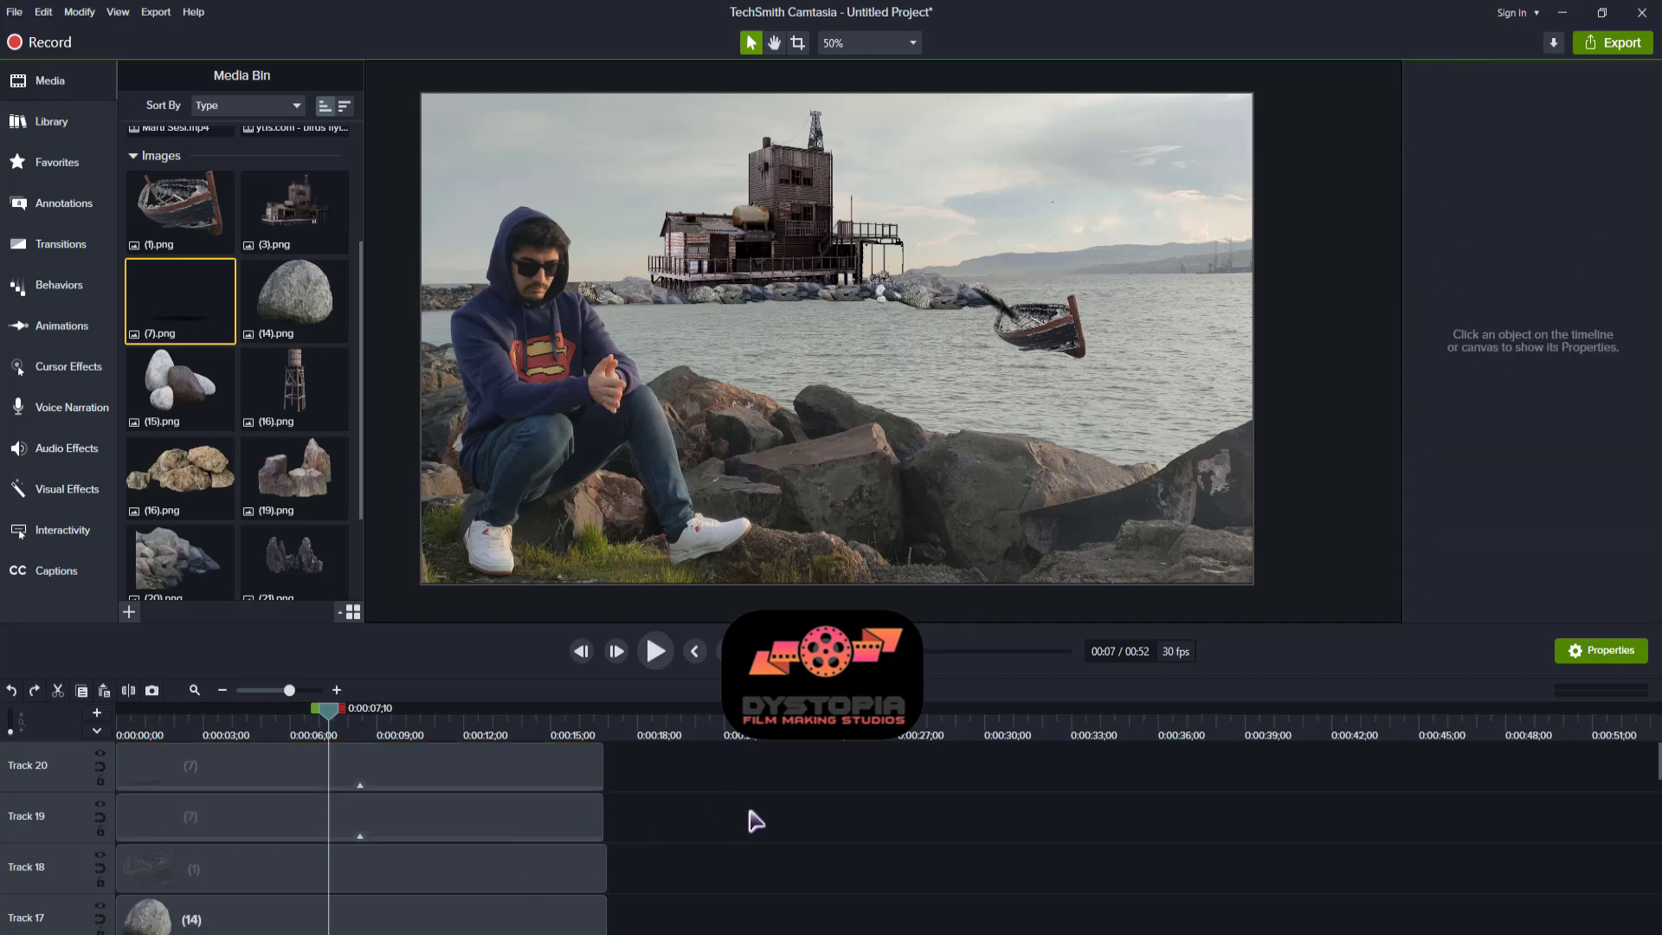
{"action": "left_click", "coordinate": [538, 760]}
{"action": "key", "text": "Delete"}
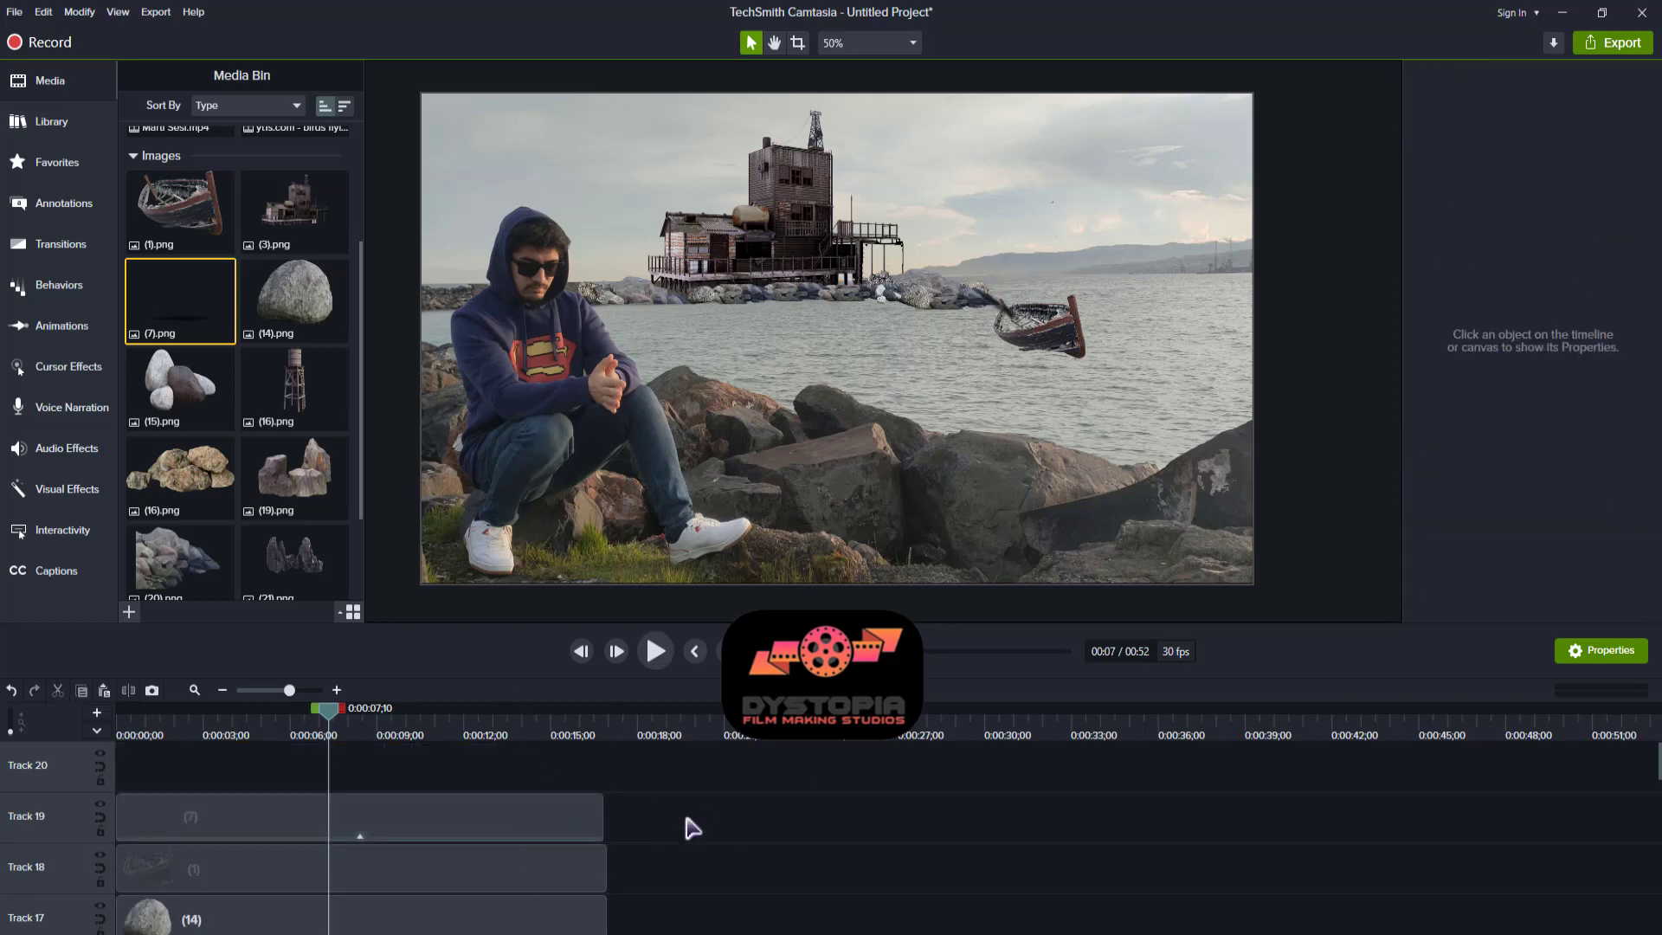
- Shrink the shadow to about 111.4 by 28.9 at X 429.1, Y 119.4, and extend its clip to match the boat's
{"action": "mouse_move", "coordinate": [990, 296]}
{"action": "left_mouse_down"}
{"action": "mouse_move", "coordinate": [976, 290]}
{"action": "mouse_move", "coordinate": [996, 303]}
{"action": "left_mouse_up"}
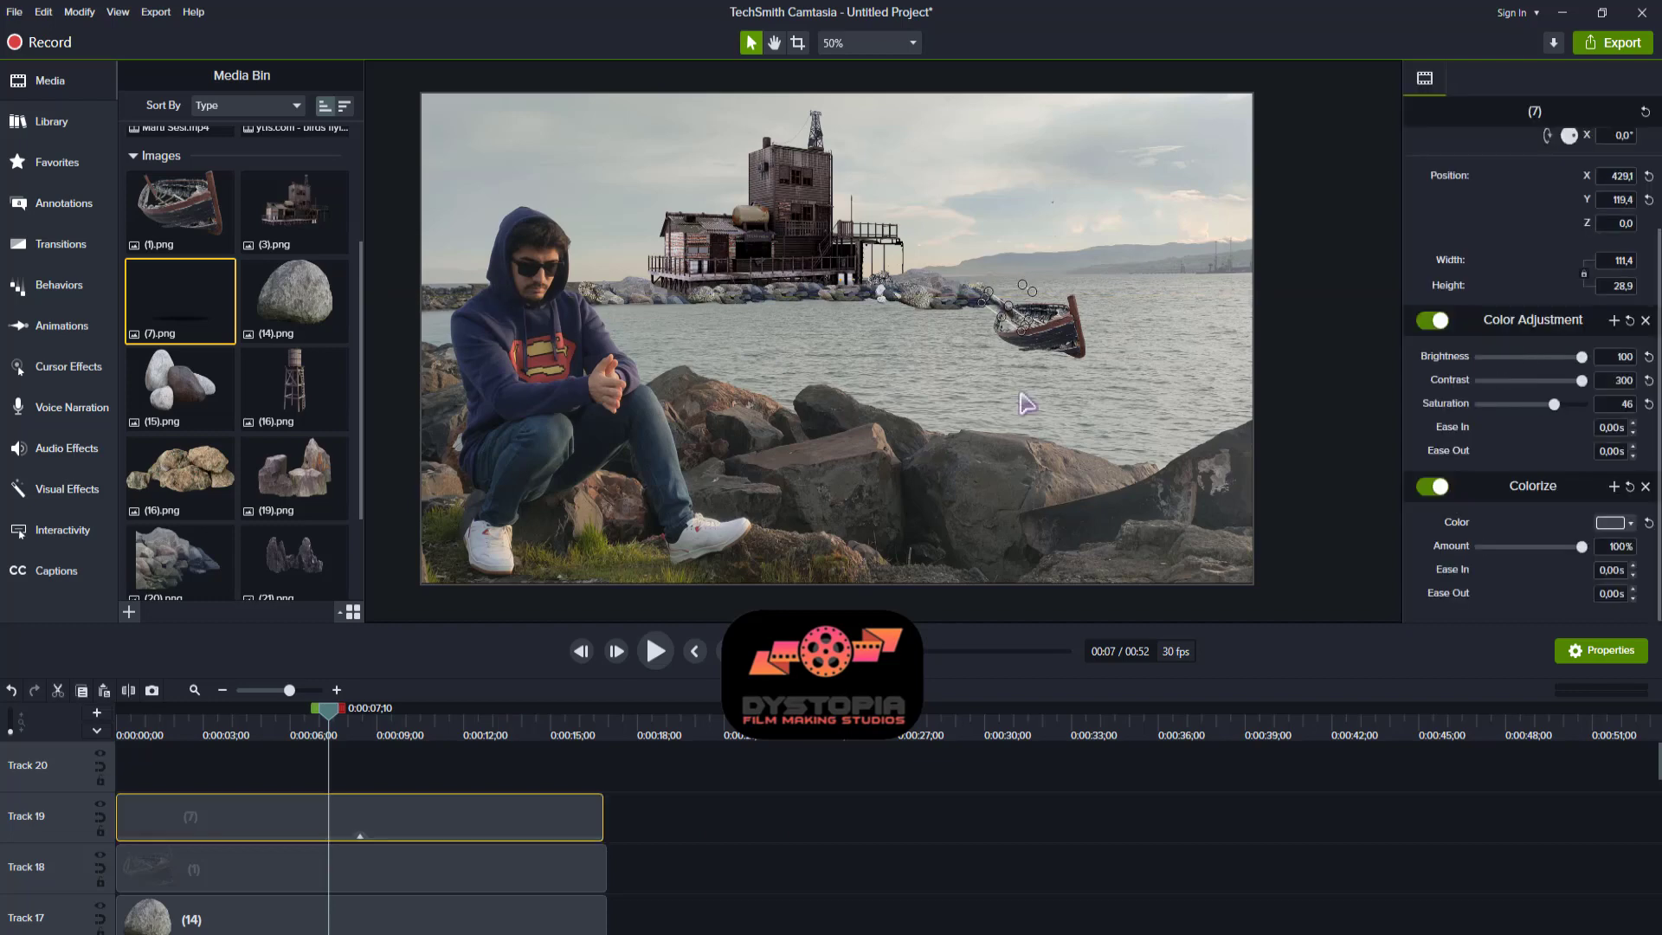
{"action": "left_click", "coordinate": [1022, 398]}
{"action": "left_click", "coordinate": [869, 856]}
{"action": "left_click_drag", "start_coordinate": [603, 804], "coordinate": [607, 804]}
{"action": "left_click", "coordinate": [732, 840]}
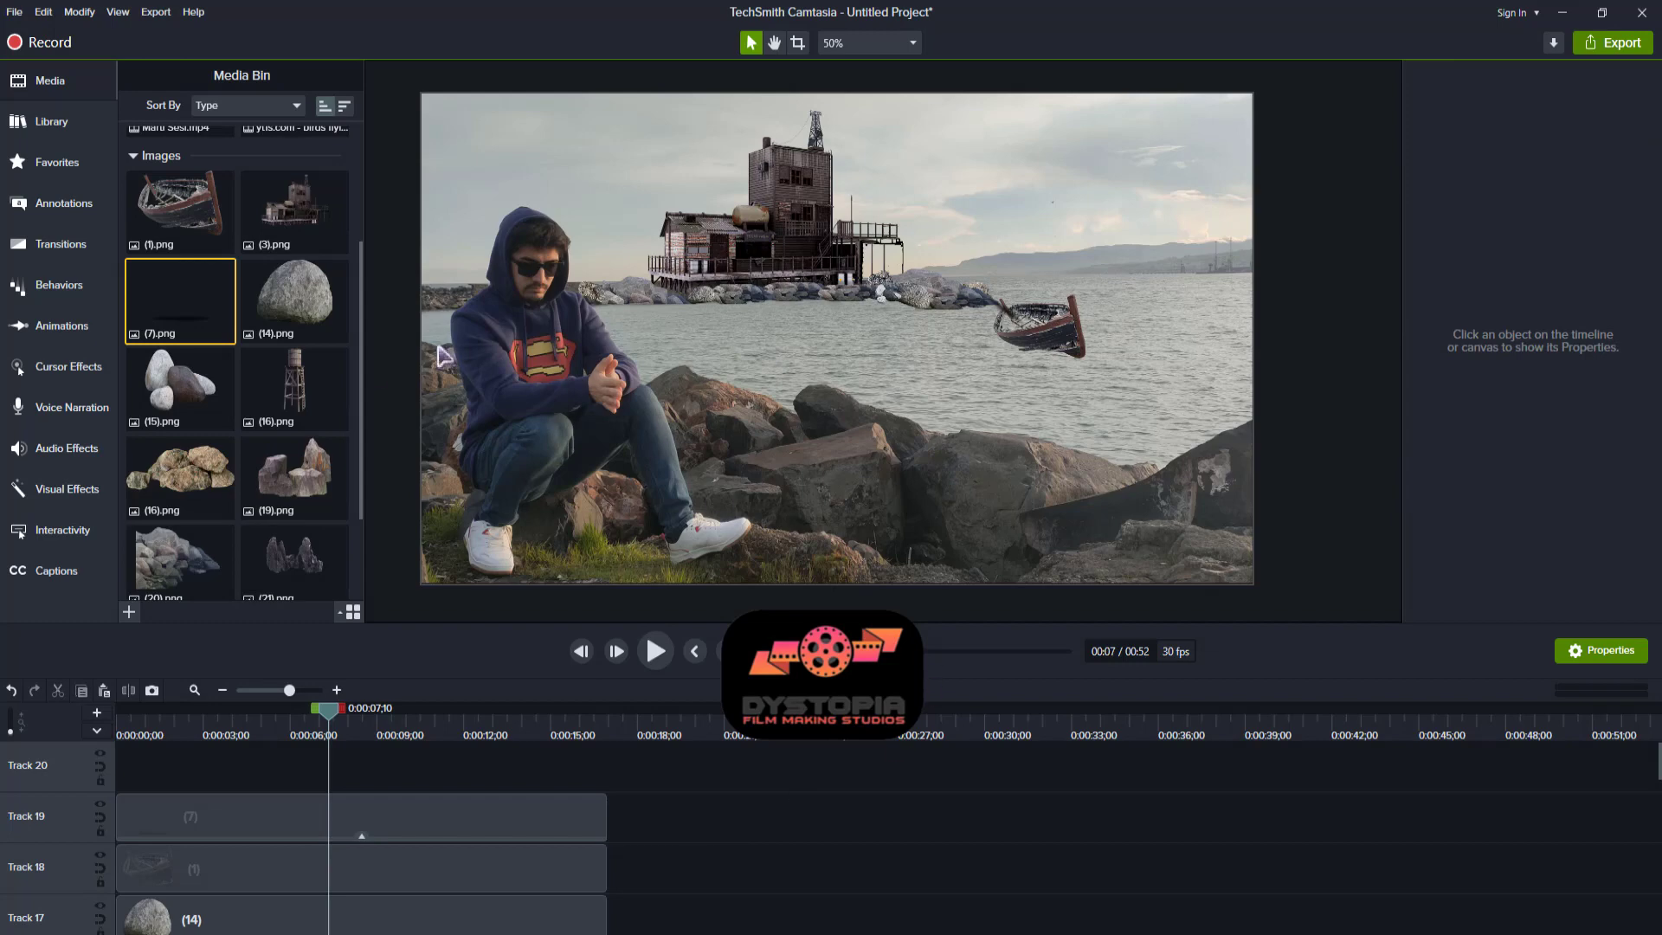
- Add the debris image (25).png on Track 20, scale it to about 14.1% and place it on the building's pier at X 74.2, Y 230.9
{"action": "scroll", "coordinate": [270, 539], "scroll_direction": "down", "scroll_amount": 3}
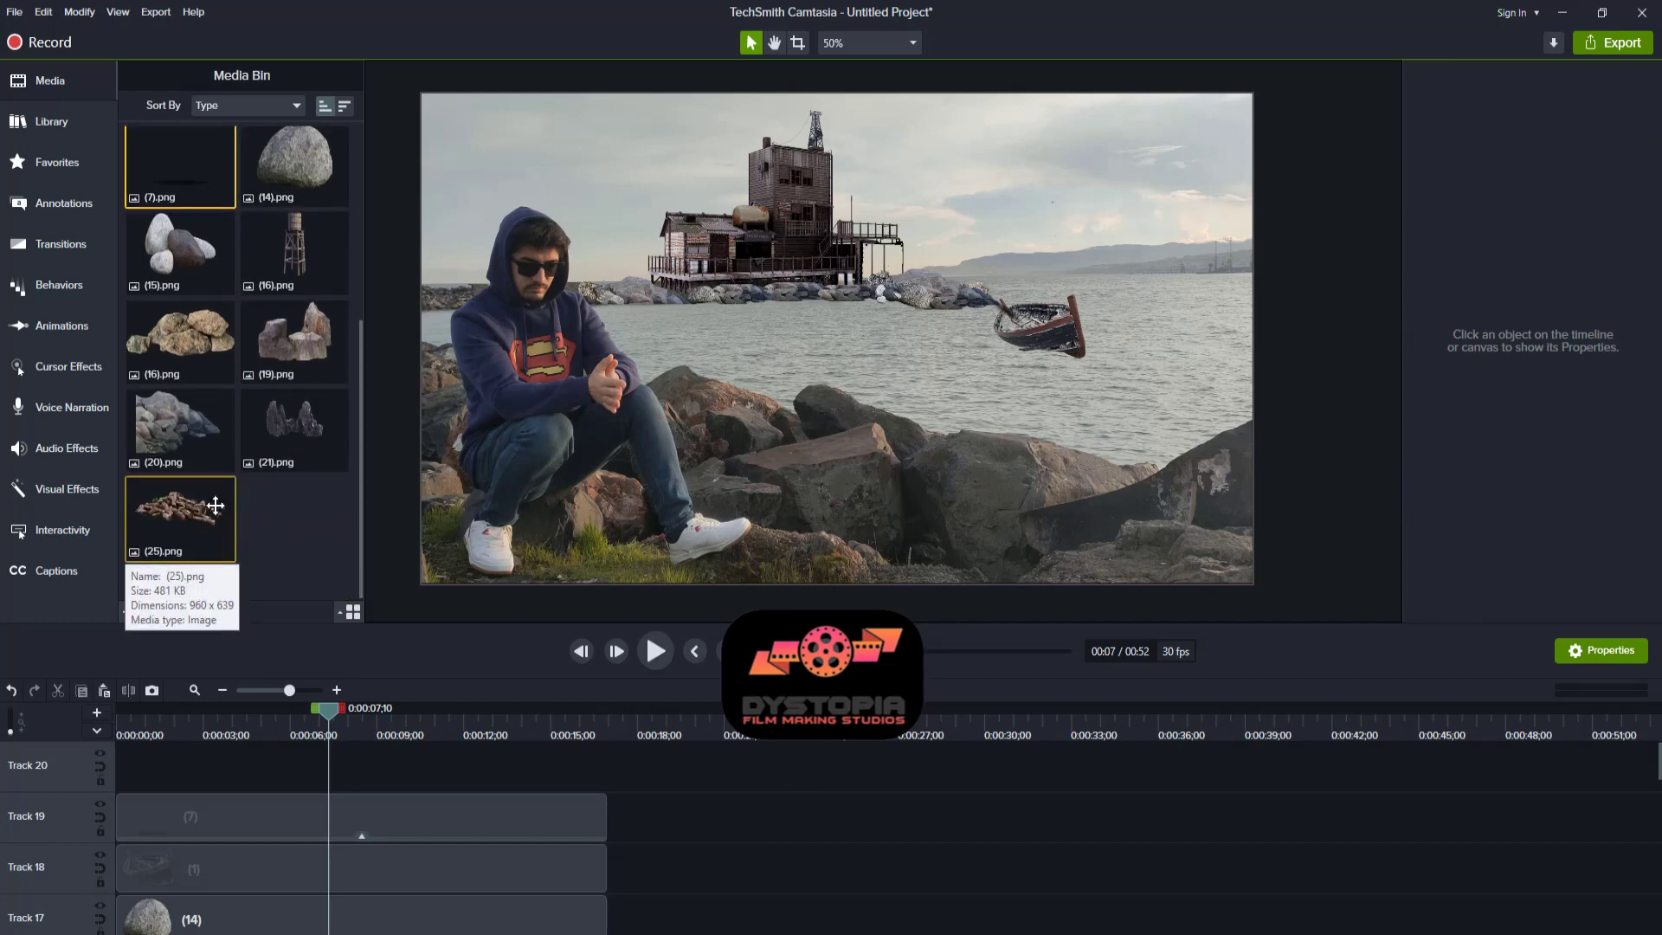
{"action": "left_click_drag", "start_coordinate": [196, 539], "coordinate": [604, 773]}
{"action": "left_click_drag", "start_coordinate": [1039, 483], "coordinate": [683, 233]}
{"action": "left_click_drag", "start_coordinate": [655, 215], "coordinate": [864, 218]}
{"action": "left_click", "coordinate": [792, 864]}
- Shift the overlay clips above the building up one track and move the (25) clip down to Track 3
{"action": "scroll", "coordinate": [553, 837], "scroll_direction": "down", "scroll_amount": 1}
{"action": "scroll", "coordinate": [558, 844], "scroll_direction": "down", "scroll_amount": 15}
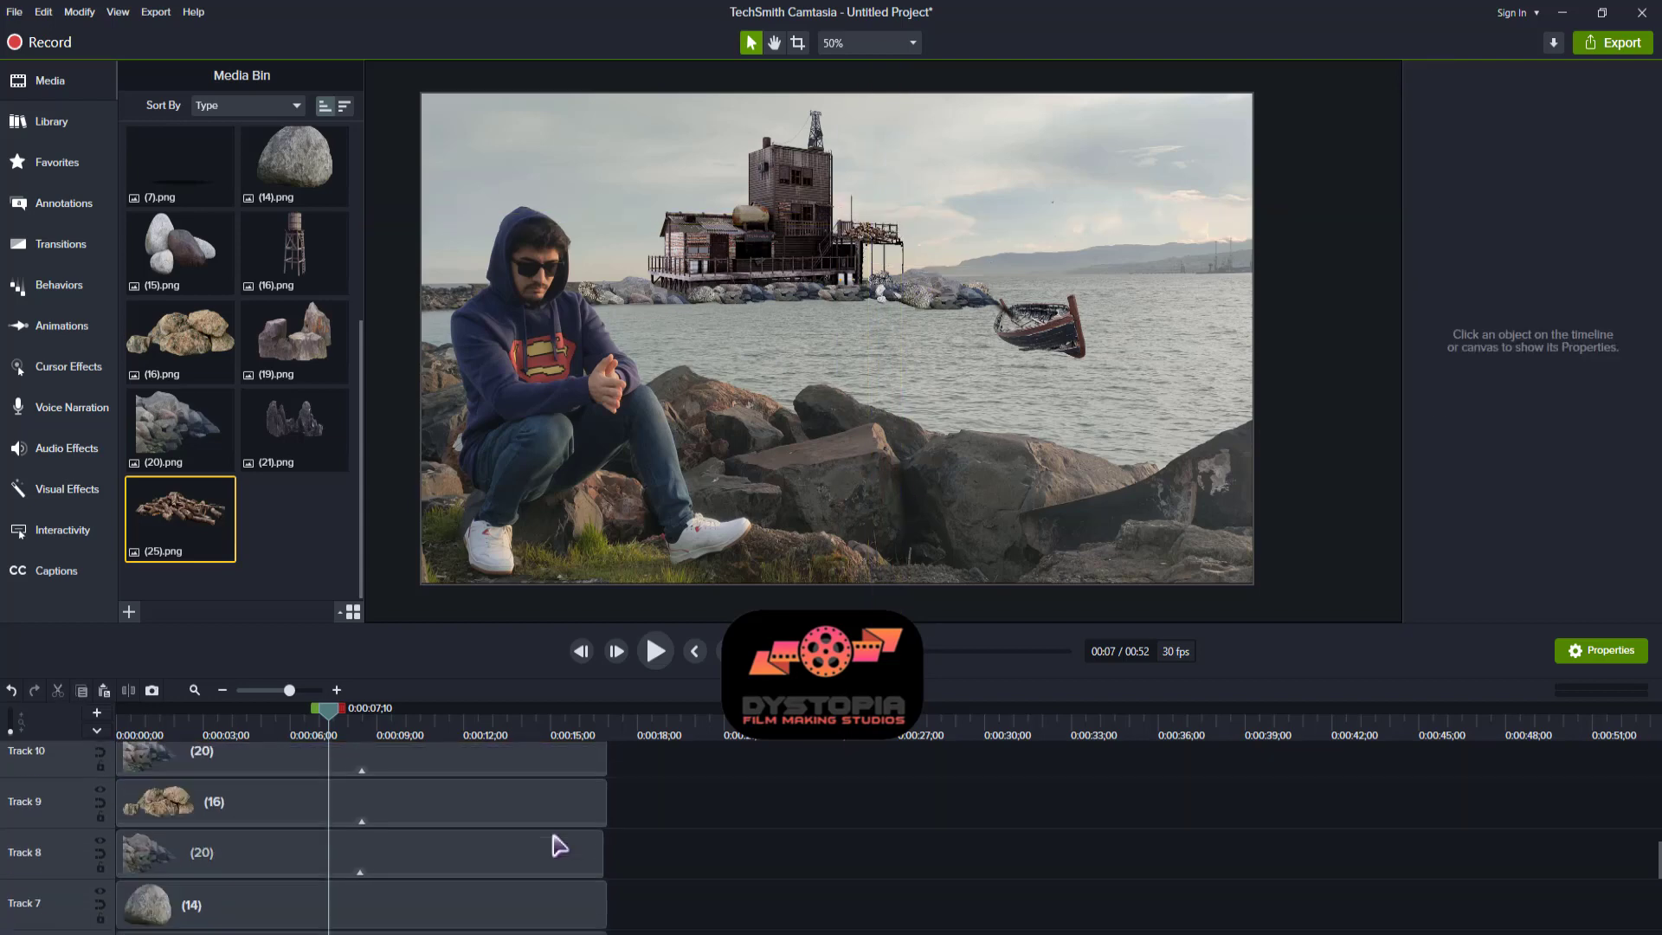
{"action": "left_click_drag", "start_coordinate": [671, 859], "coordinate": [132, 633]}
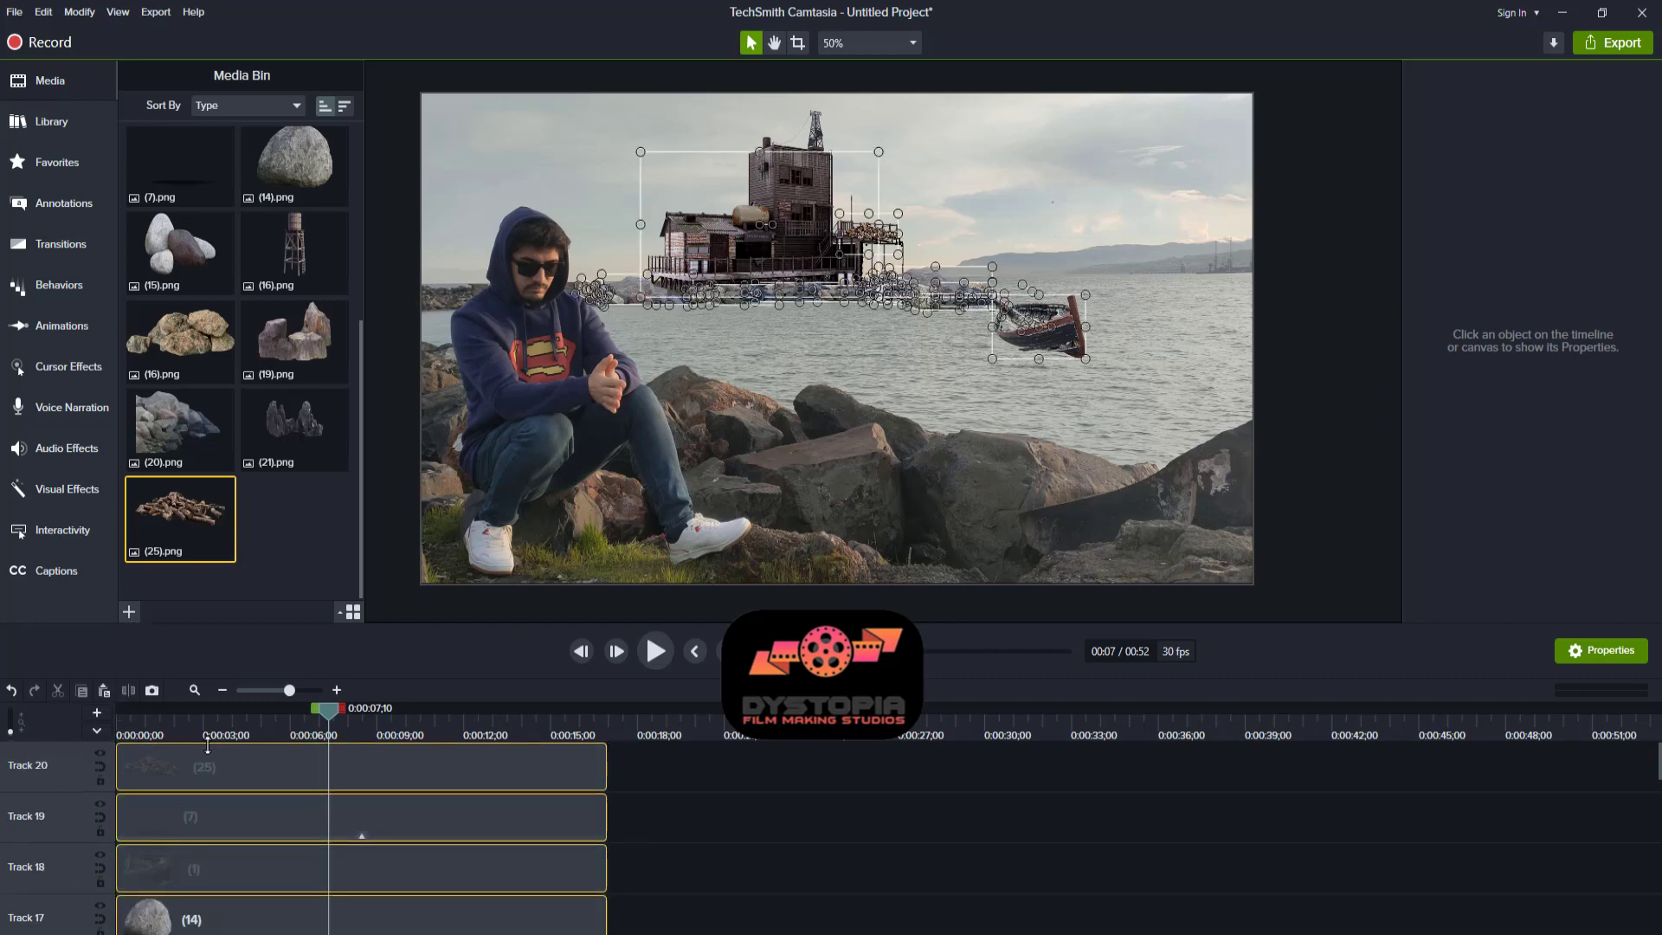
{"action": "left_click_drag", "start_coordinate": [222, 768], "coordinate": [232, 737]}
{"action": "left_click_drag", "start_coordinate": [126, 729], "coordinate": [116, 729]}
{"action": "left_click", "coordinate": [715, 832]}
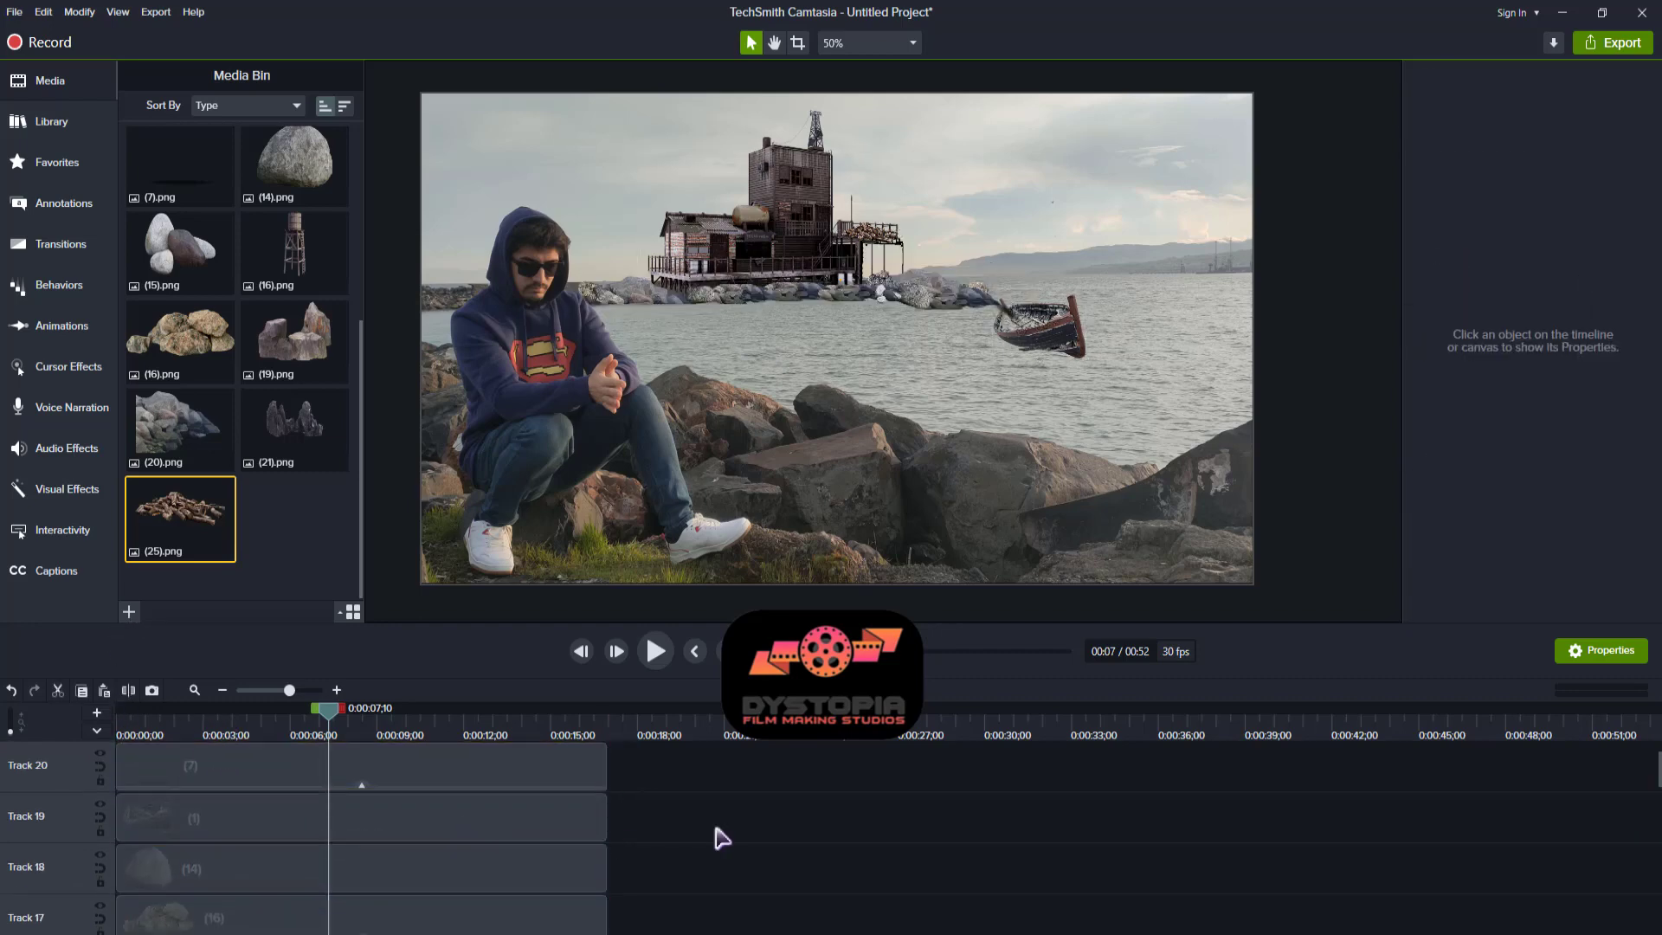
{"action": "scroll", "coordinate": [667, 822], "scroll_direction": "up", "scroll_amount": 1}
{"action": "left_click_drag", "start_coordinate": [386, 772], "coordinate": [230, 824]}
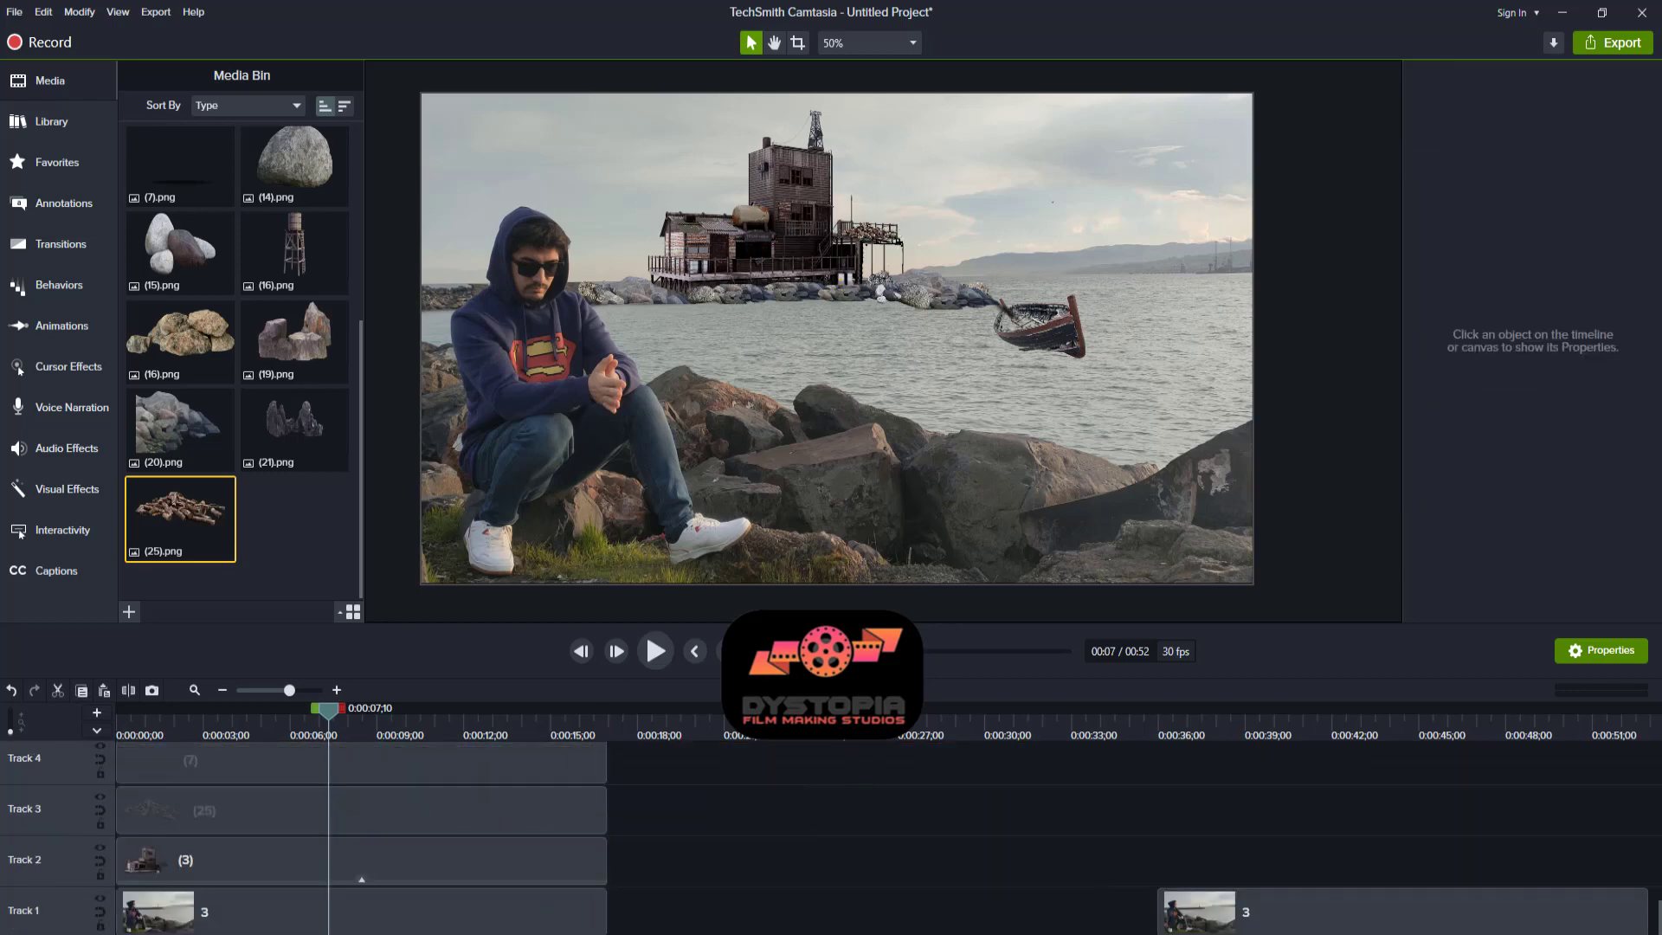
- Add a Color Adjustment to the (25) debris with brightness -5, contrast -6 and saturation -49
{"action": "left_click", "coordinate": [874, 230]}
{"action": "right_click", "coordinate": [907, 229]}
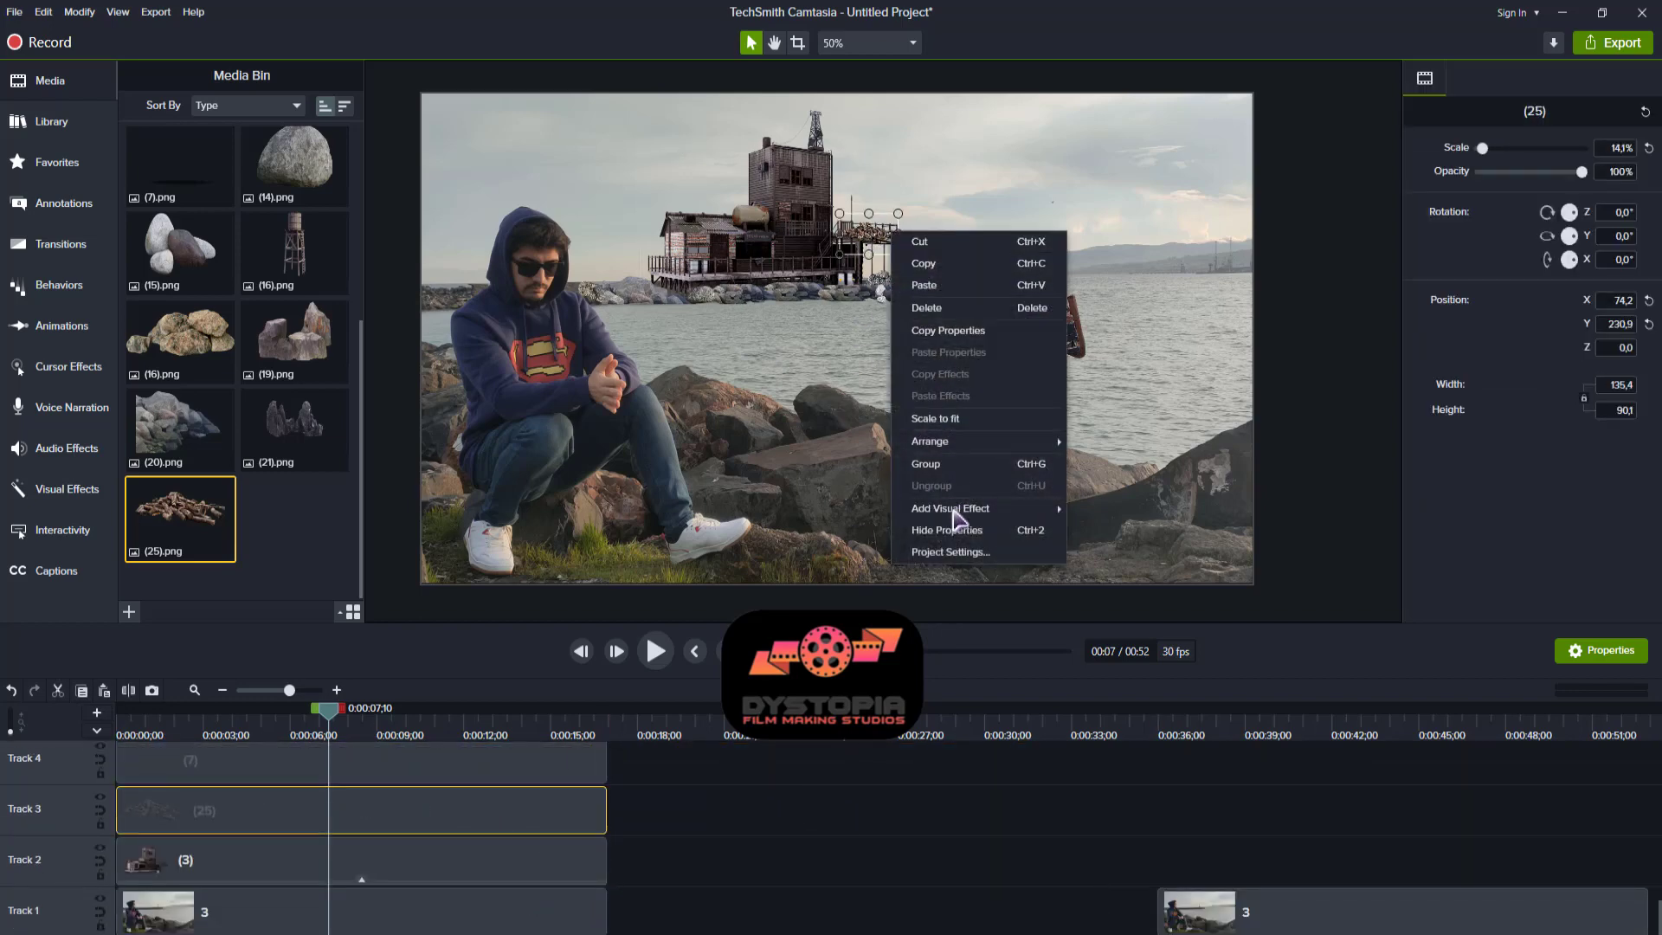
{"action": "mouse_move", "coordinate": [957, 501]}
{"action": "left_click", "coordinate": [1116, 545]}
{"action": "left_click", "coordinate": [1618, 481]}
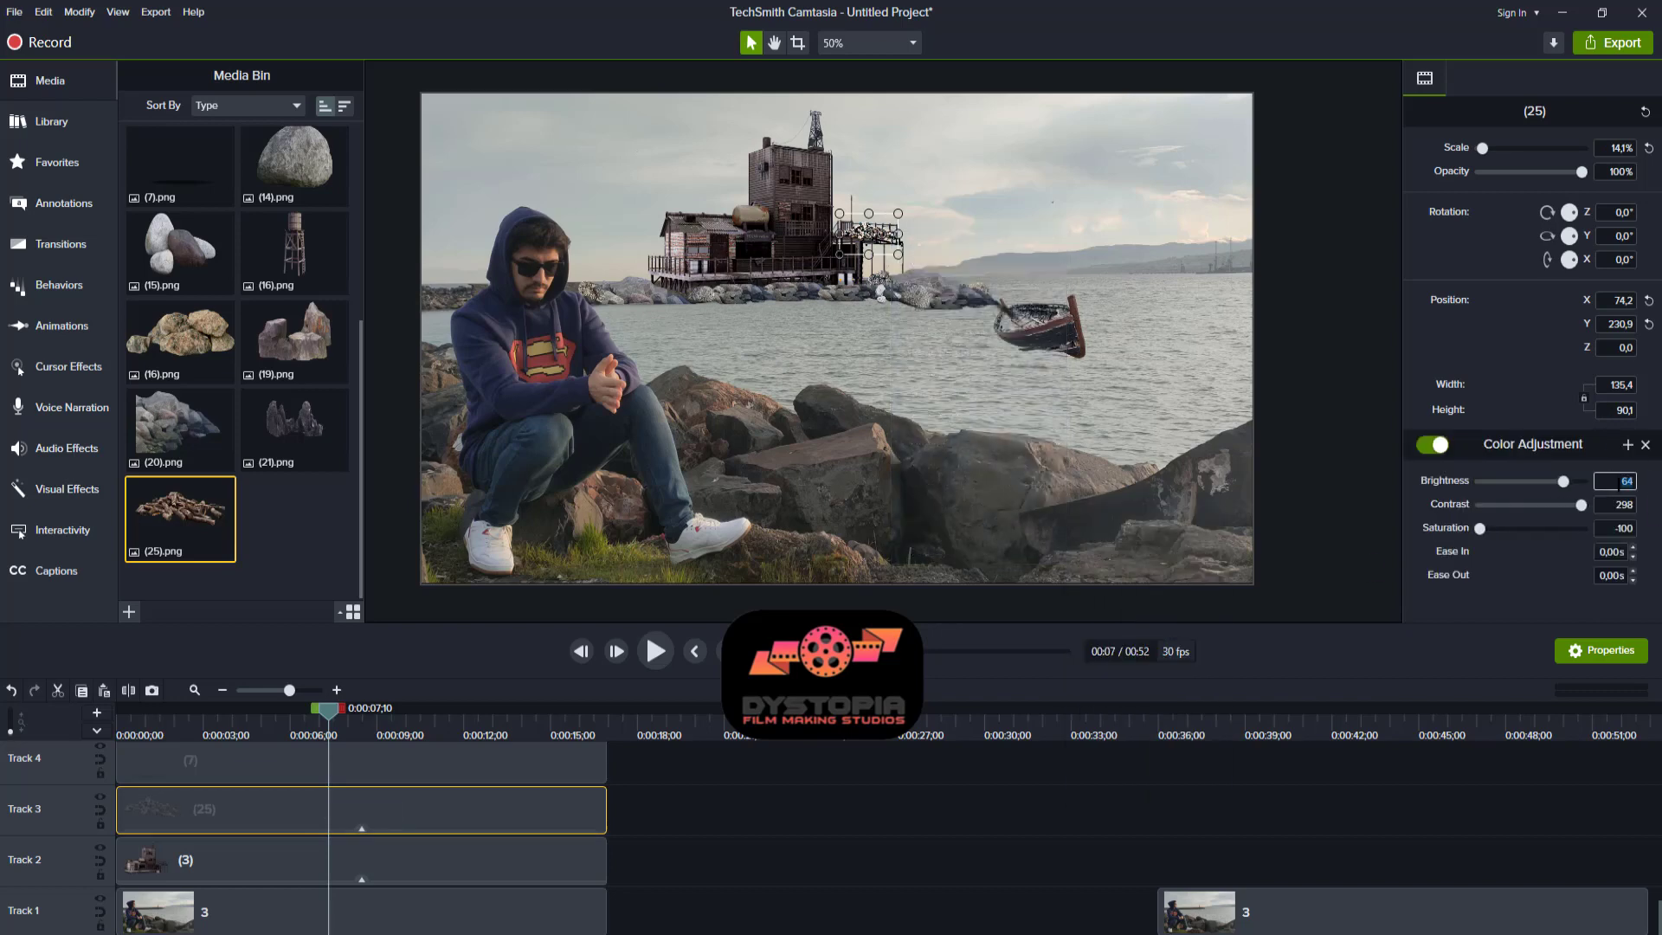
{"action": "left_click", "coordinate": [1618, 505]}
{"action": "type", "text": "0"}
{"action": "left_click", "coordinate": [1617, 527]}
{"action": "type", "text": "0"}
{"action": "left_click", "coordinate": [873, 215]}
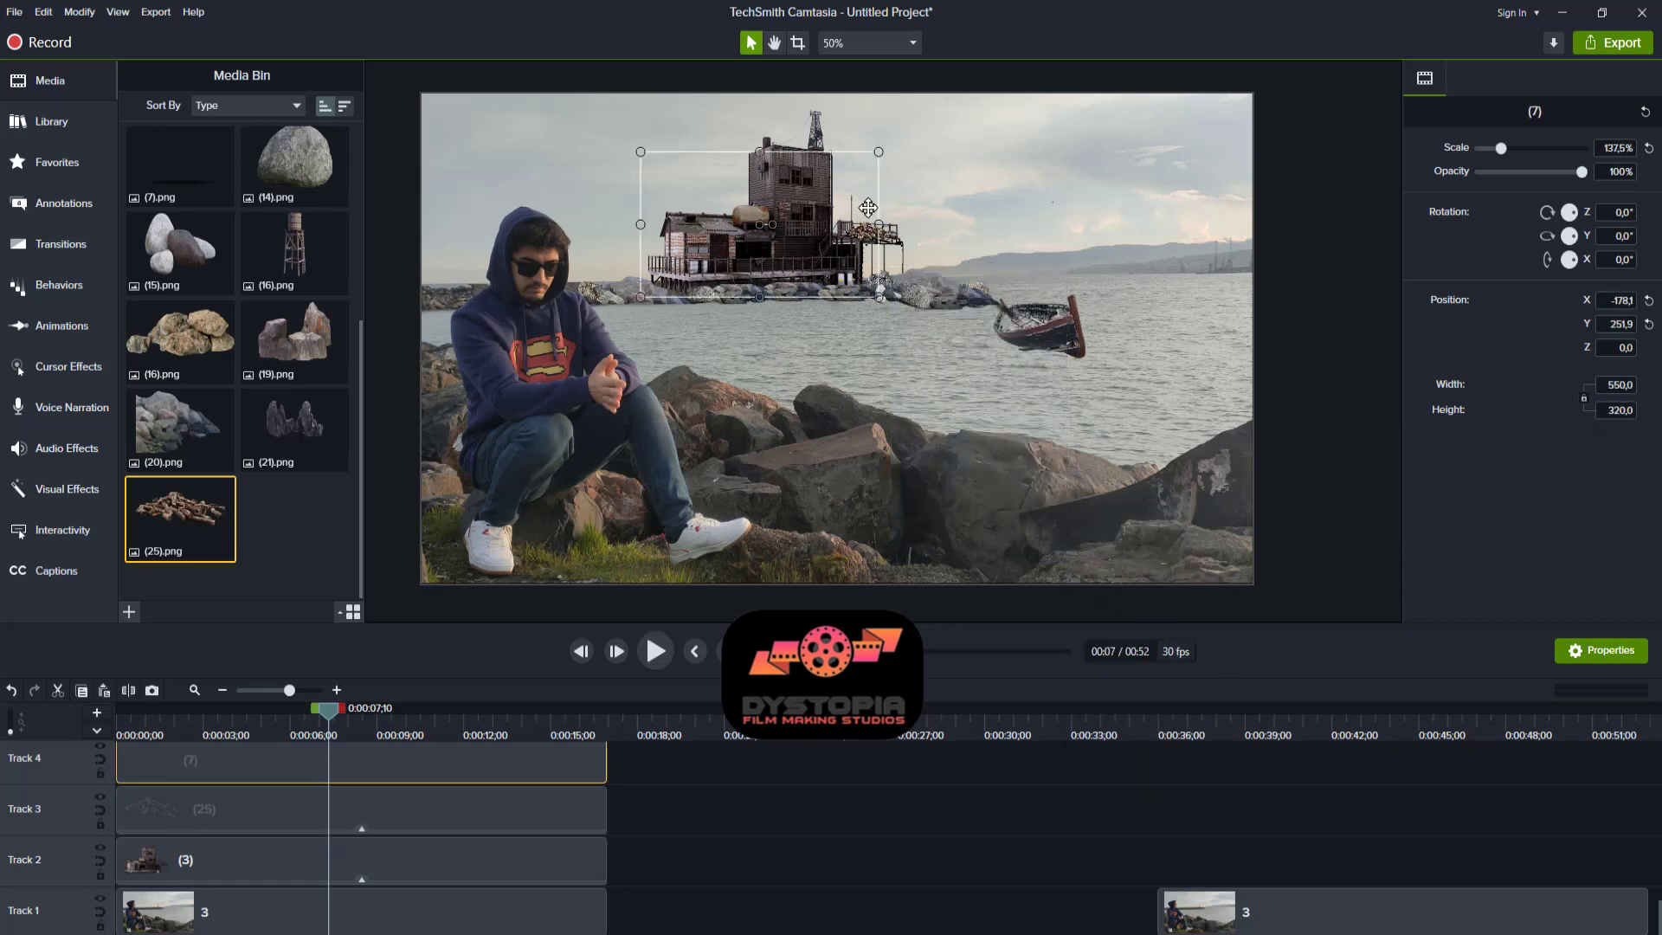
{"action": "left_click", "coordinate": [889, 227]}
{"action": "left_click_drag", "start_coordinate": [1532, 485], "coordinate": [1545, 486]}
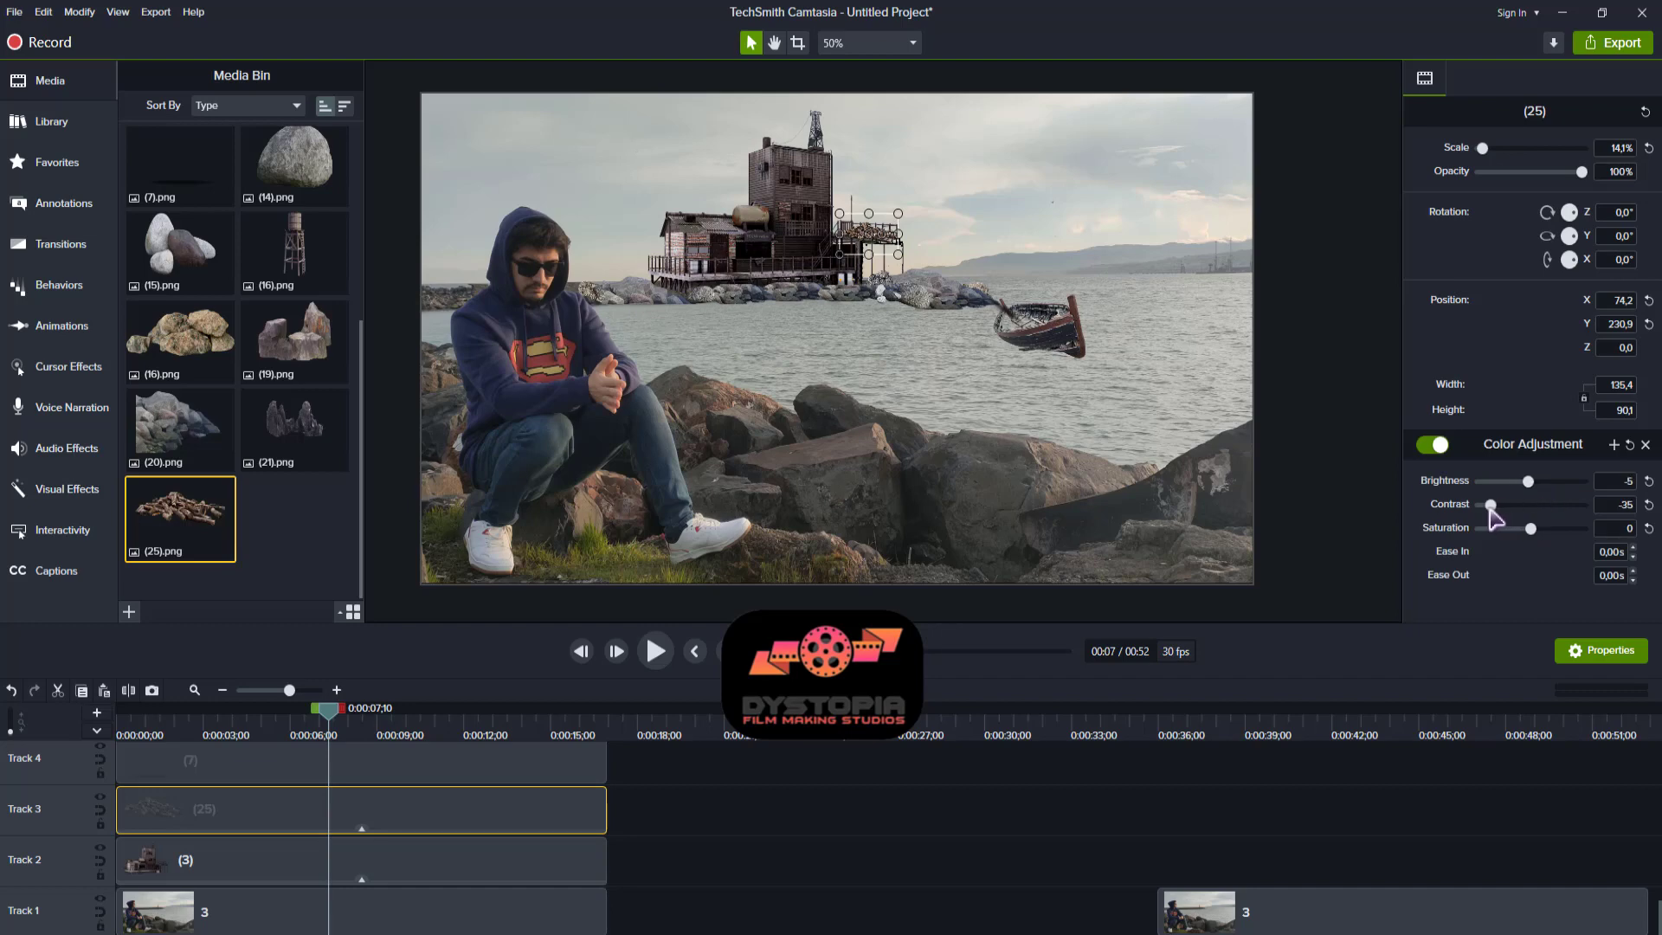
- Play the composite from the start to check how the debris blends with the building
{"action": "left_click", "coordinate": [1494, 724]}
{"action": "left_click_drag", "start_coordinate": [1404, 711], "coordinate": [116, 718]}
{"action": "left_click", "coordinate": [691, 844]}
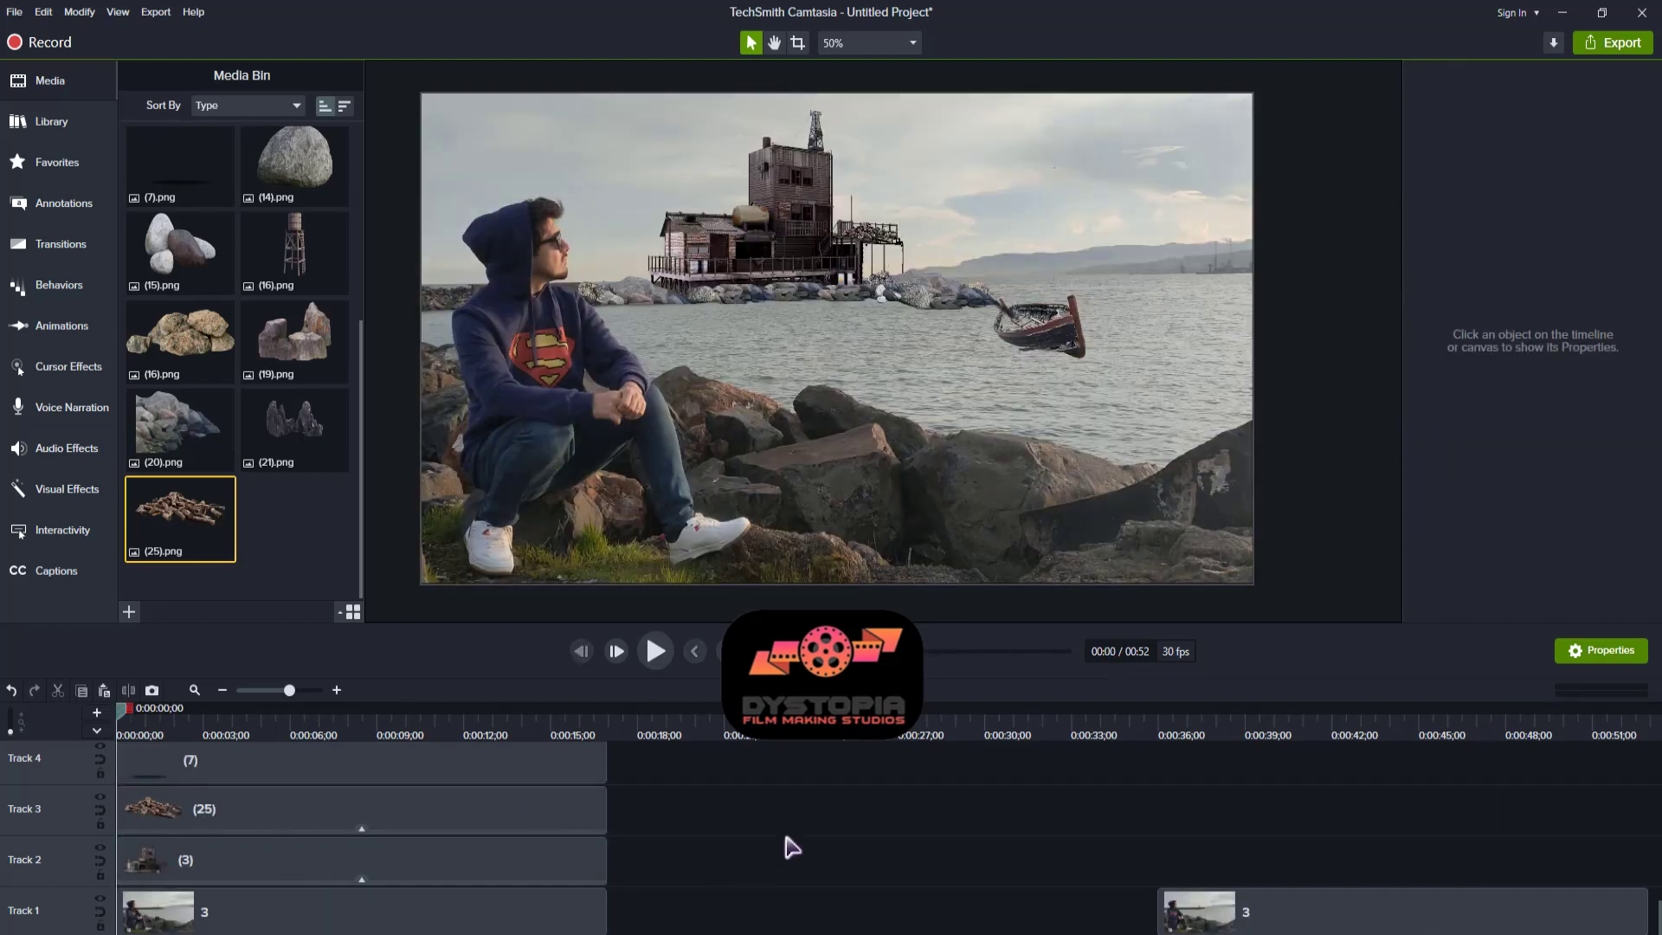
{"action": "key", "text": "space"}
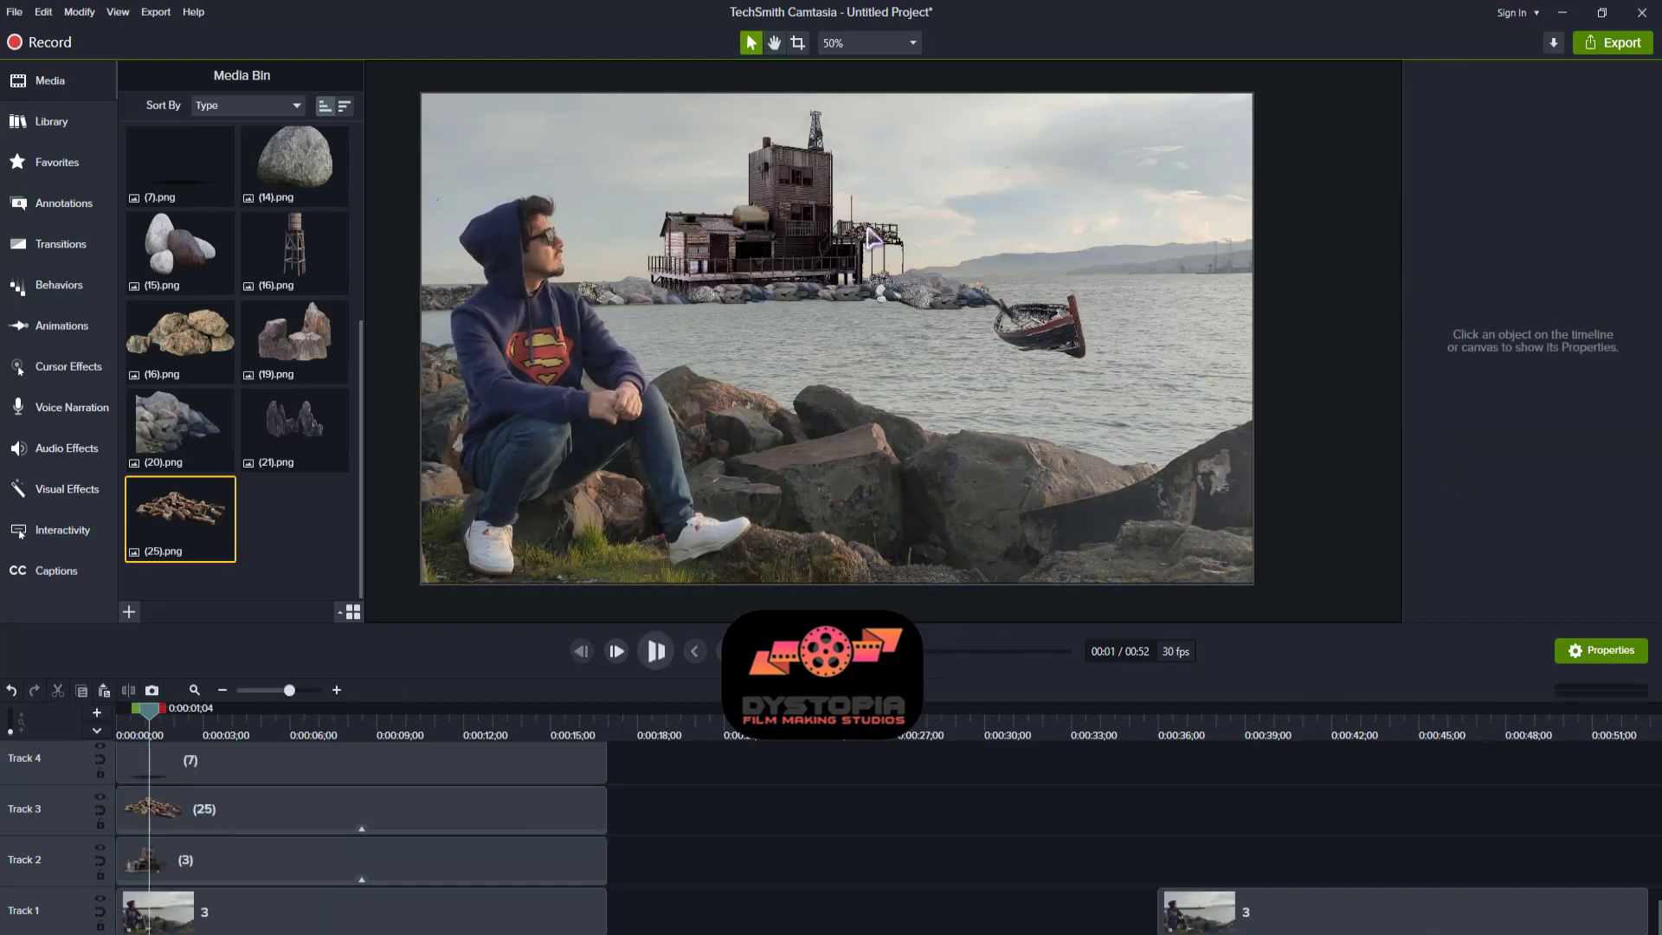
- Shrink the debris to 12.5% and place it on the building's pier at X 55.4, Y 235.8
{"action": "left_click", "coordinate": [885, 244]}
{"action": "mouse_move", "coordinate": [889, 248]}
{"action": "left_mouse_down"}
{"action": "mouse_move", "coordinate": [959, 235]}
{"action": "mouse_move", "coordinate": [857, 226]}
{"action": "mouse_move", "coordinate": [888, 251]}
{"action": "left_mouse_up"}
{"action": "left_click_drag", "start_coordinate": [883, 241], "coordinate": [857, 230]}
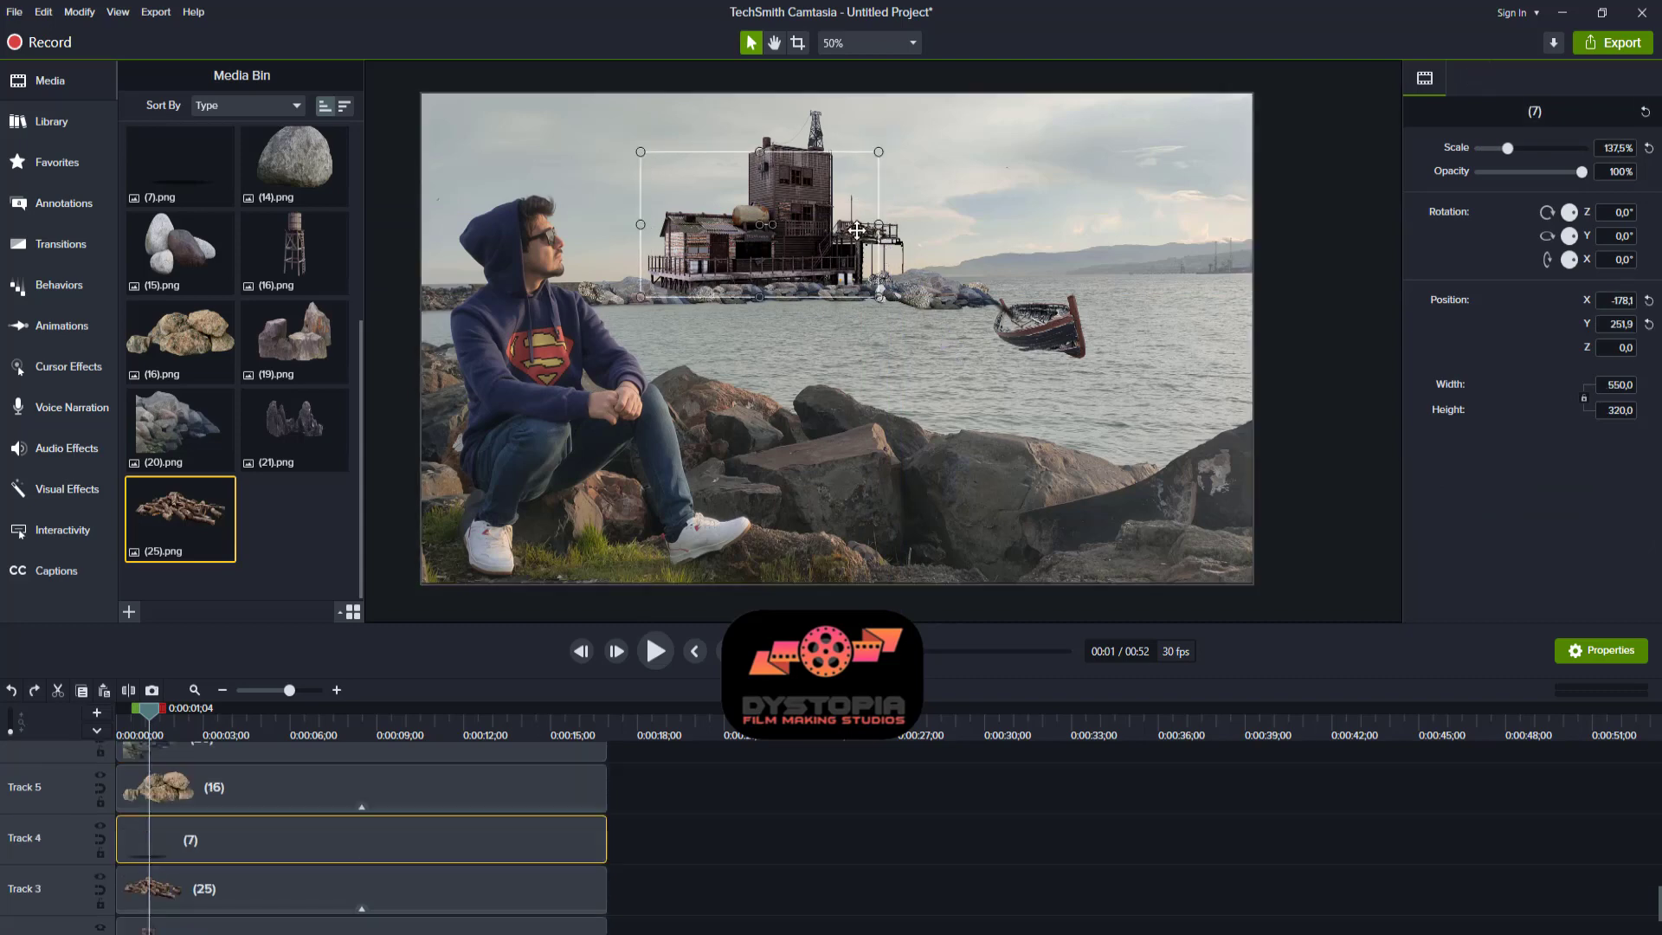
- Try to grab the debris directly on the canvas to reposition it on the pier
{"action": "left_click", "coordinate": [431, 885]}
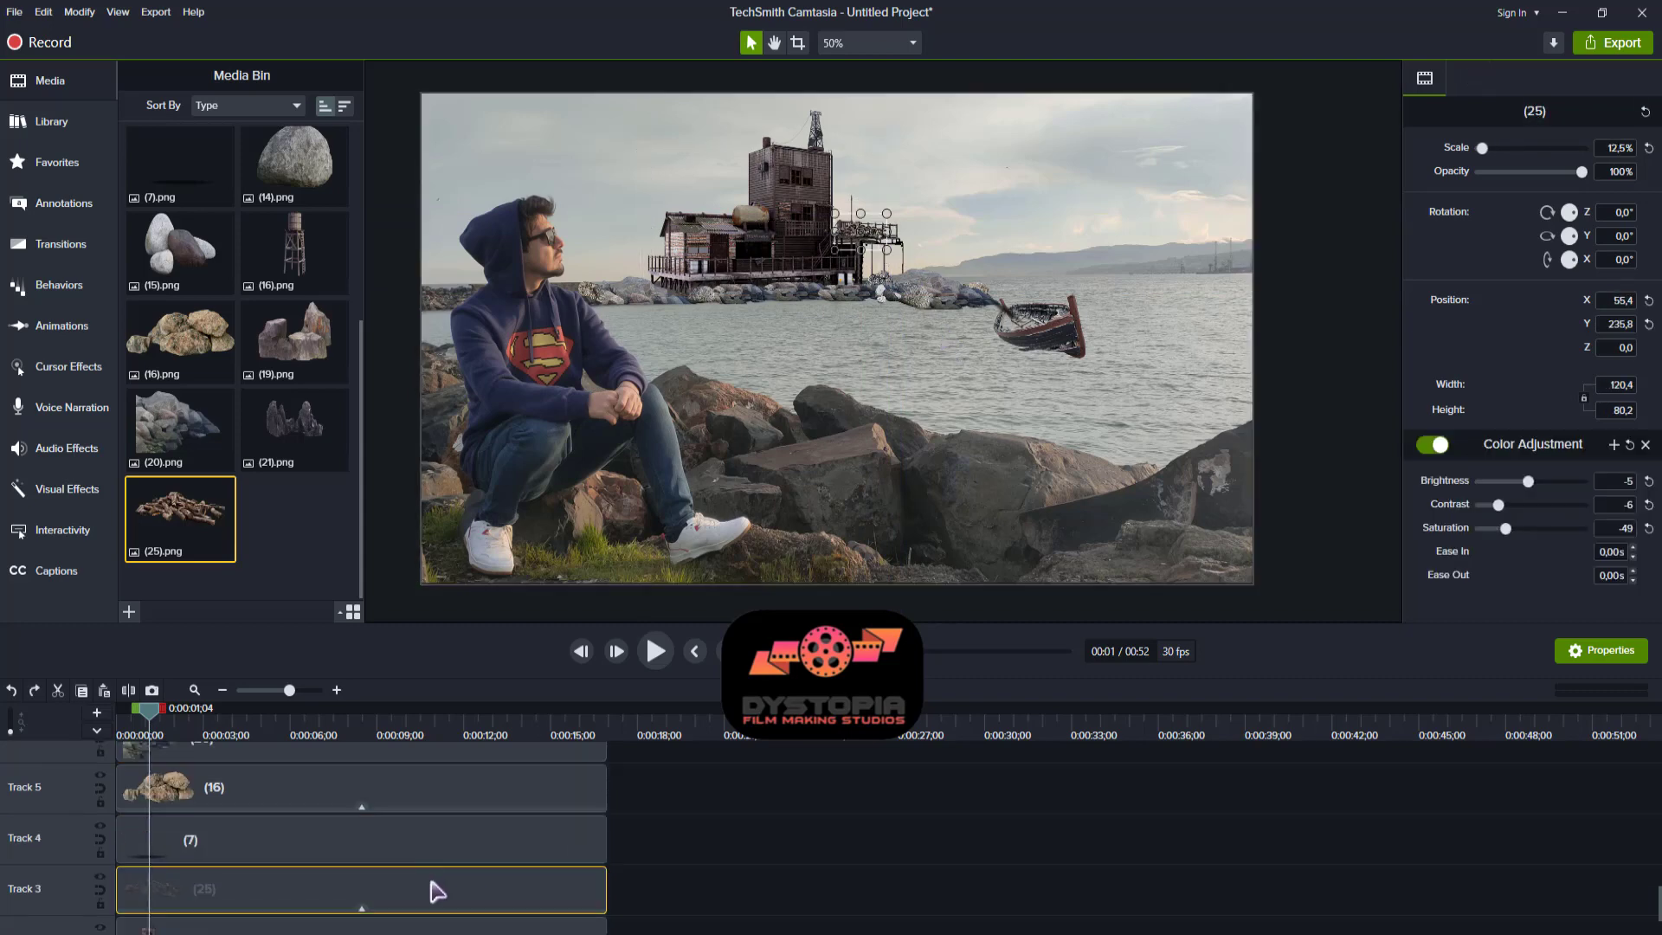
{"action": "left_click", "coordinate": [847, 210]}
{"action": "left_click", "coordinate": [540, 893]}
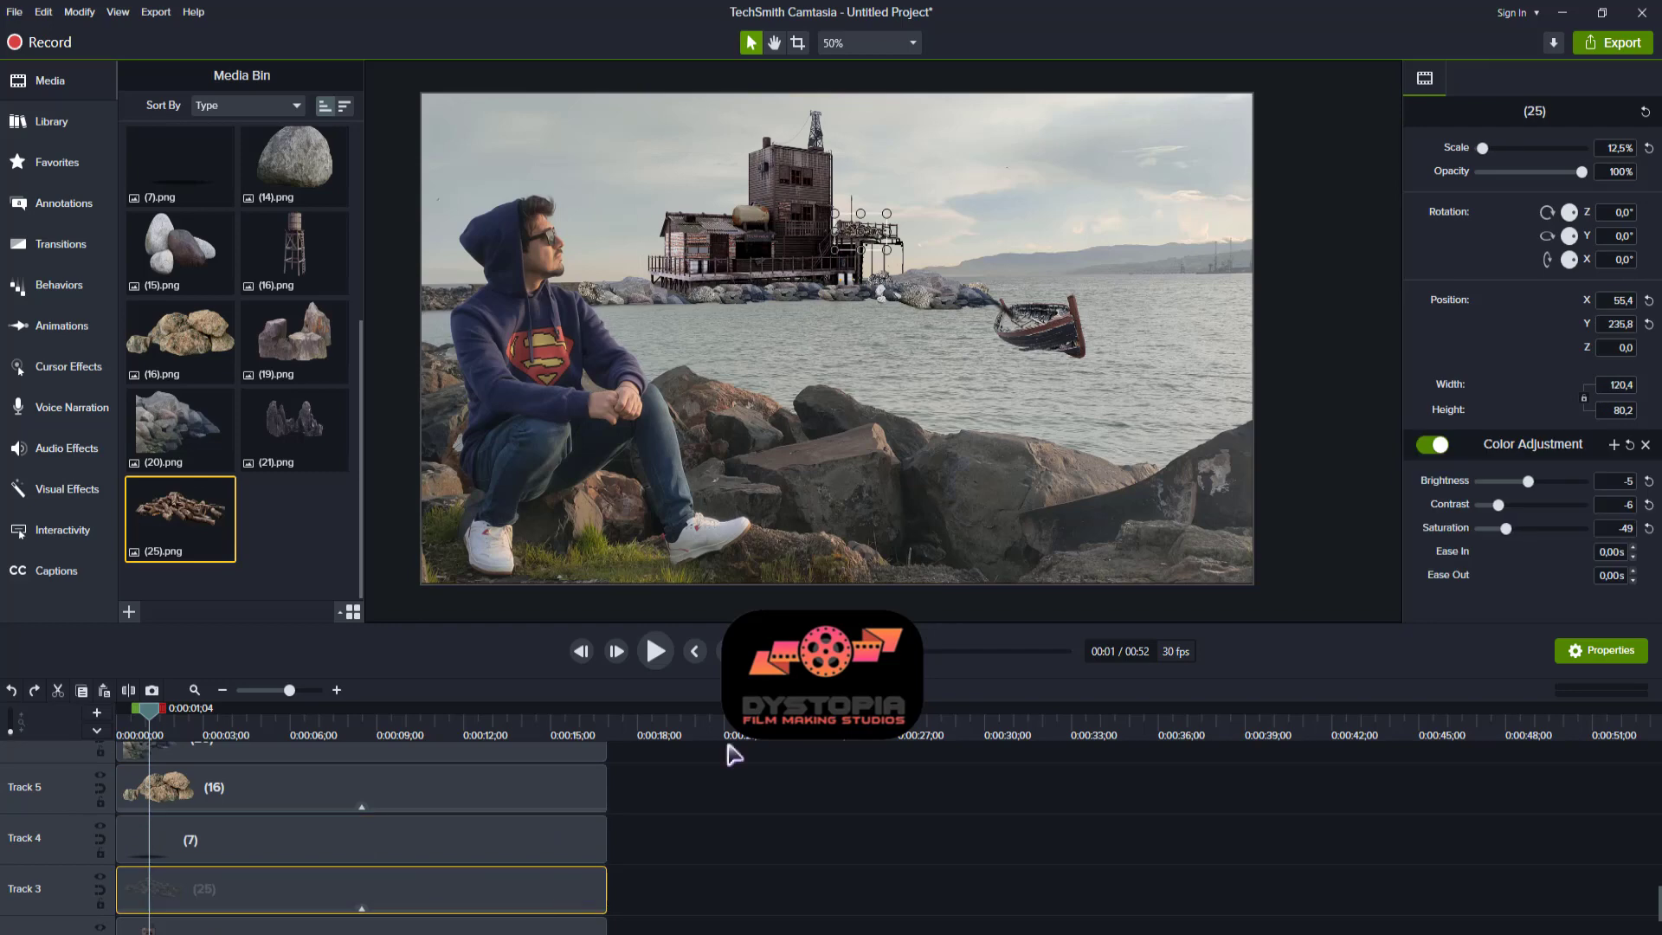
{"action": "left_click", "coordinate": [867, 234]}
{"action": "left_click", "coordinate": [876, 231]}
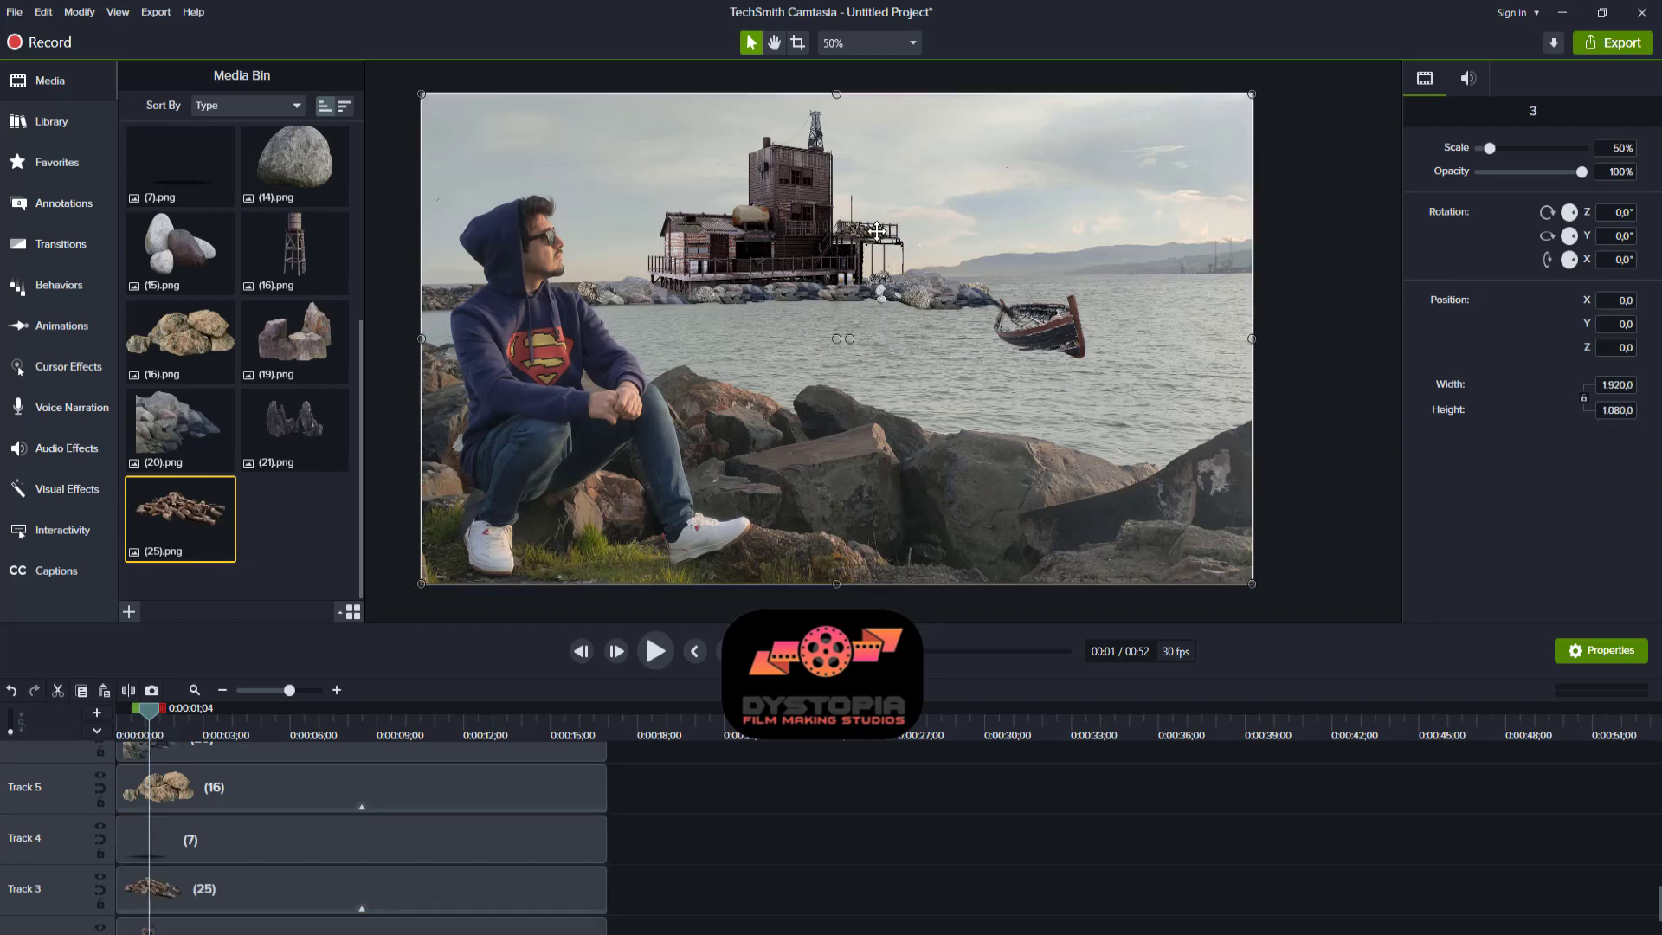
{"action": "scroll", "coordinate": [883, 371], "scroll_direction": "up", "scroll_amount": 5}
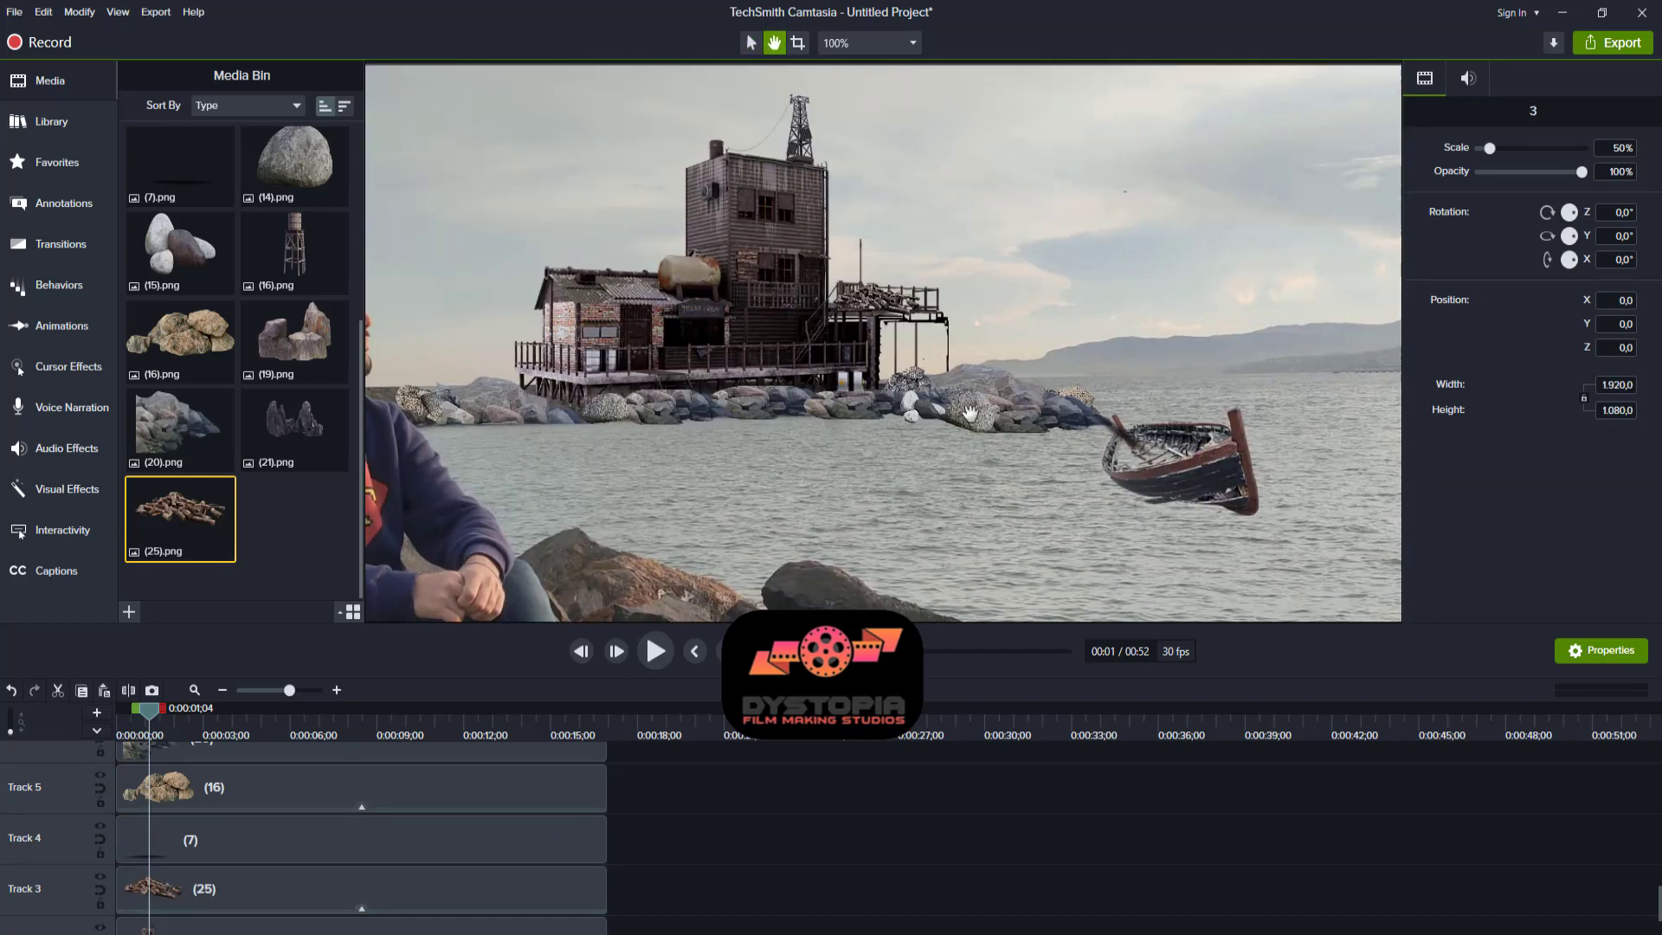
{"action": "left_click", "coordinate": [832, 265]}
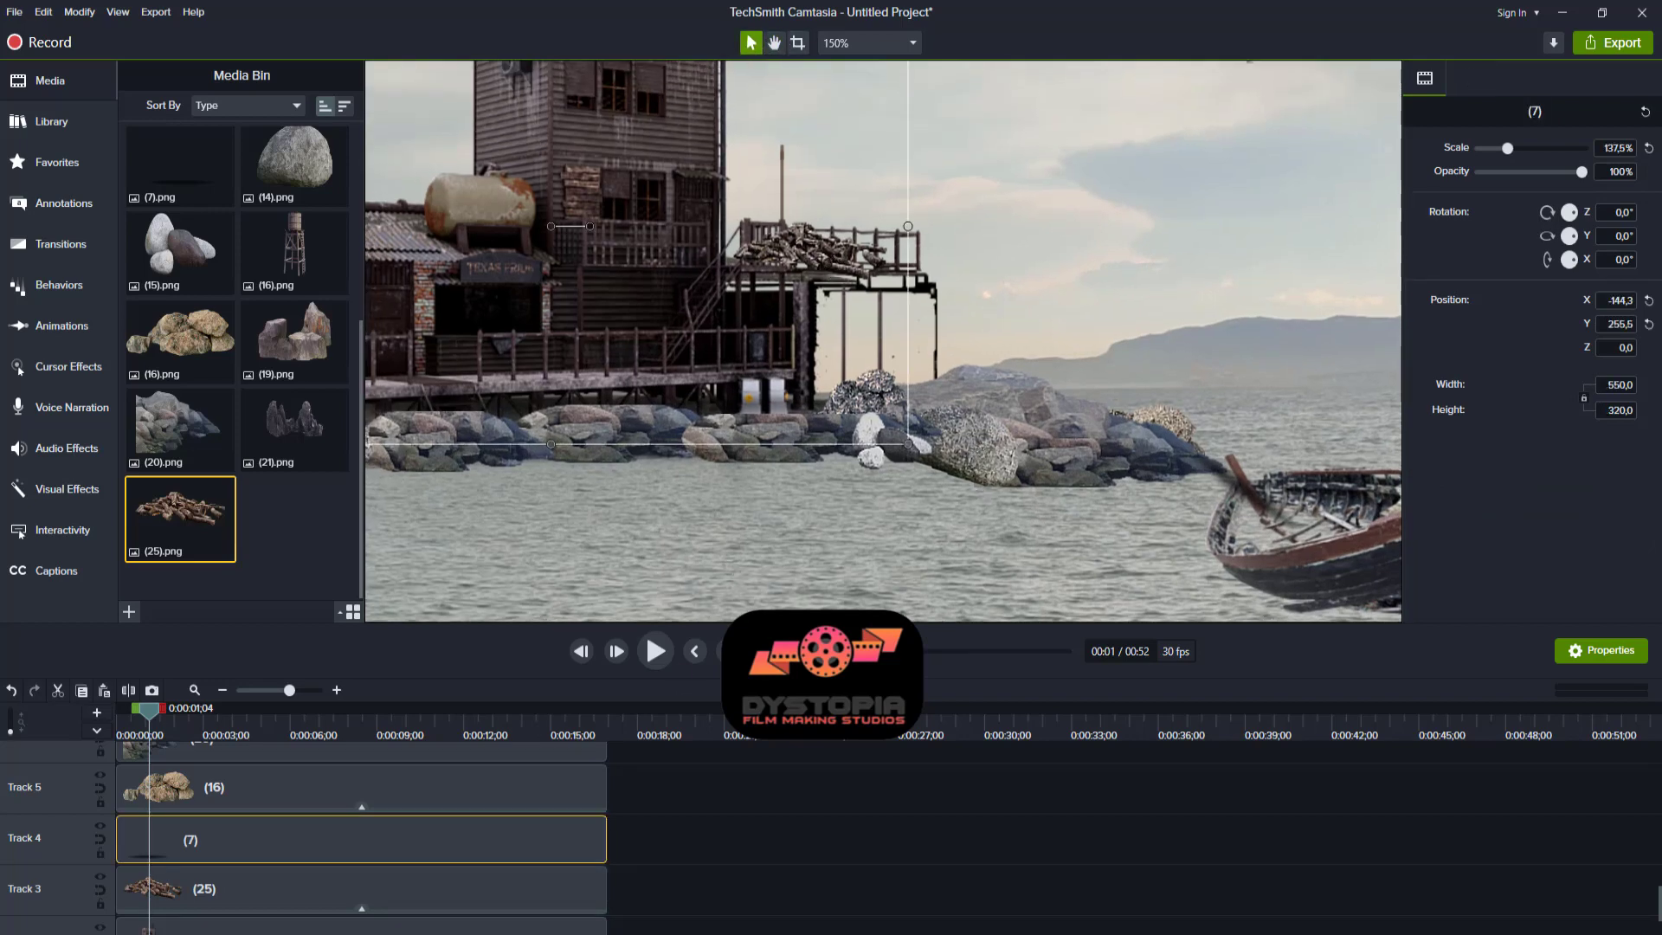
- Slide the (25) clip past the end of the other overlays on Track 3 and nudge the debris to X 65.4
{"action": "left_click_drag", "start_coordinate": [417, 901], "coordinate": [586, 901]}
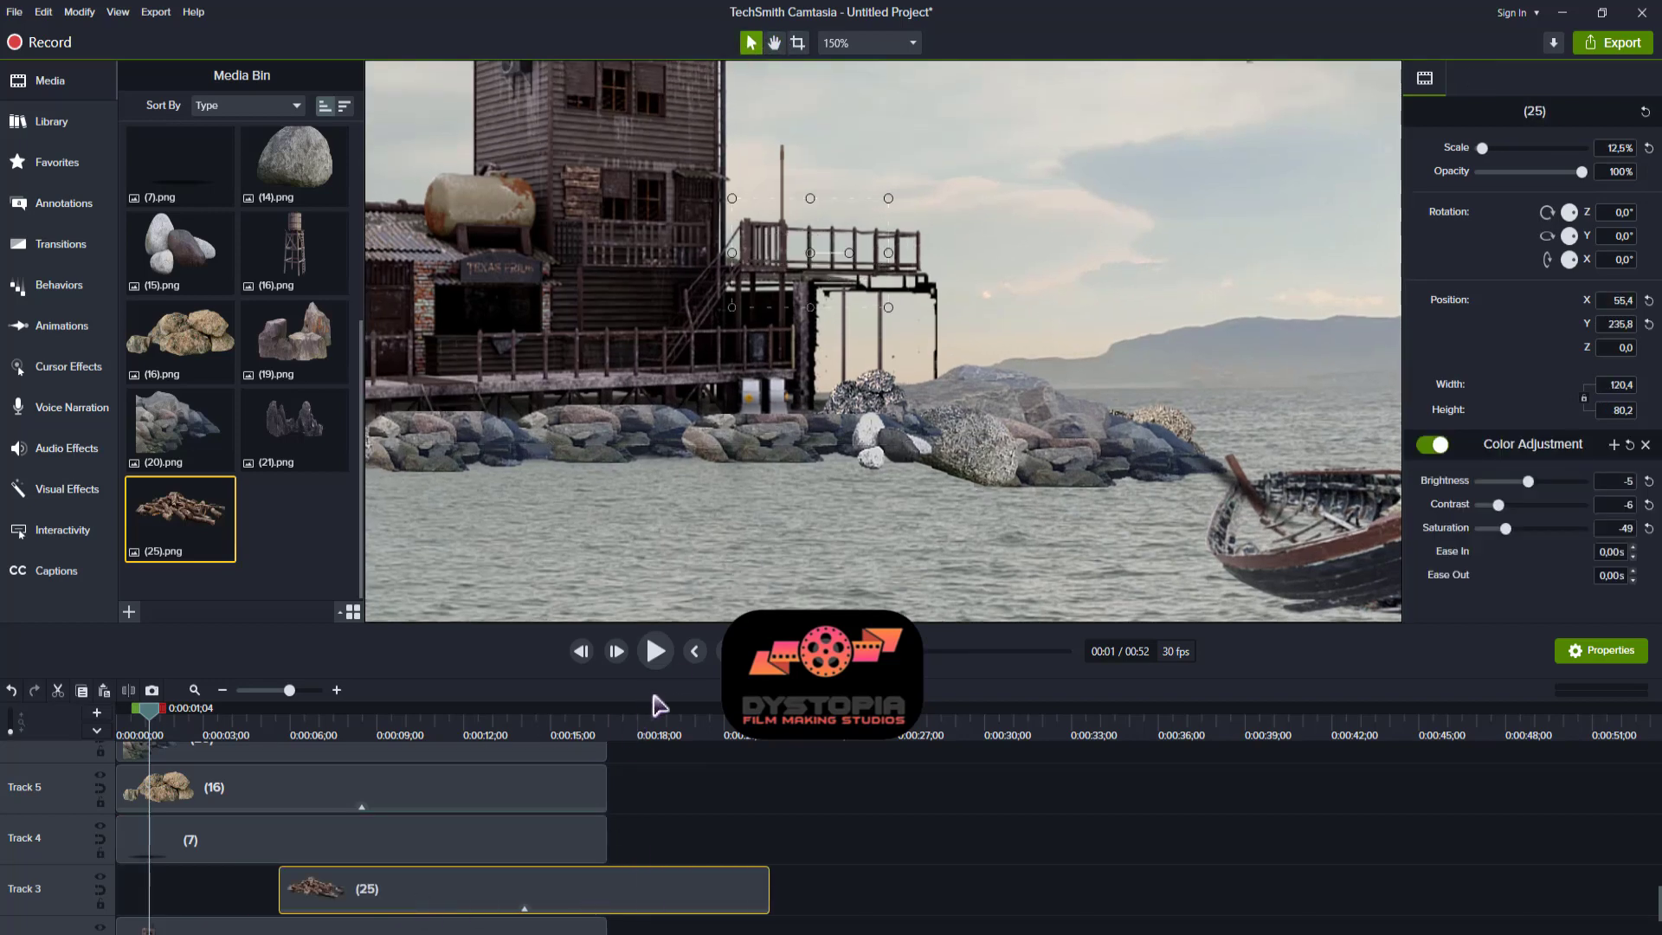
{"action": "left_click", "coordinate": [665, 718]}
{"action": "key", "text": "Right"}
{"action": "key", "text": "Right"}
{"action": "key", "text": "Right"}
{"action": "key", "text": "Right"}
{"action": "key", "text": "Right"}
{"action": "key", "text": "Right"}
{"action": "key", "text": "Right"}
{"action": "key", "text": "Right"}
{"action": "key", "text": "Right"}
{"action": "key", "text": "Right"}
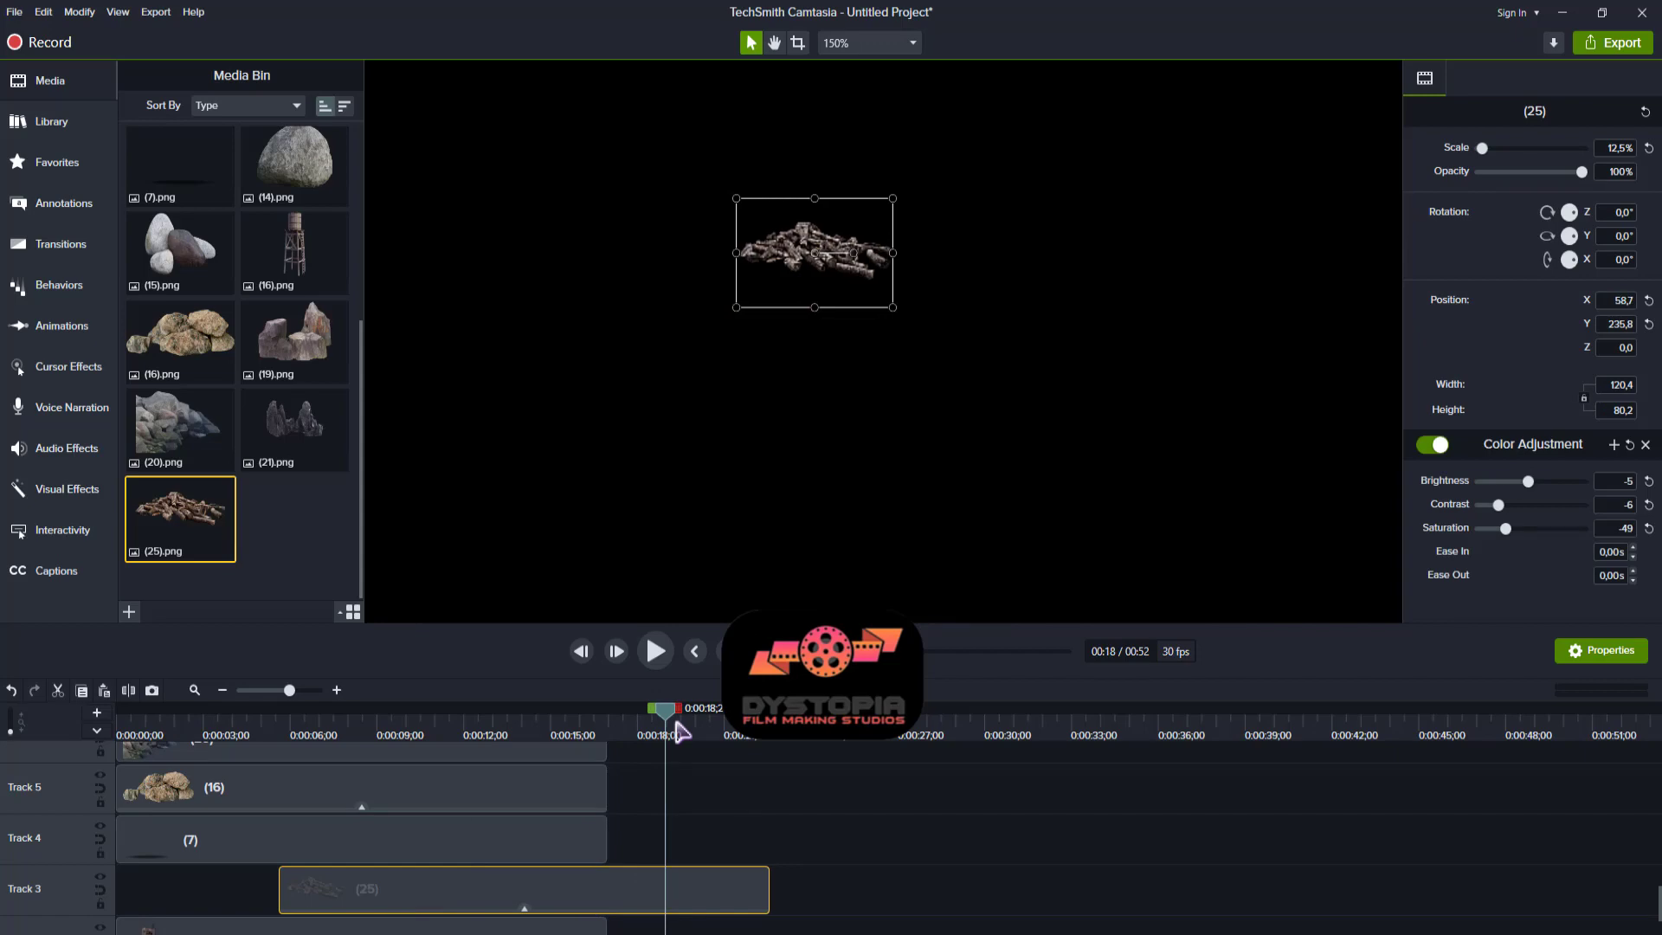
{"action": "left_click_drag", "start_coordinate": [668, 719], "coordinate": [563, 719]}
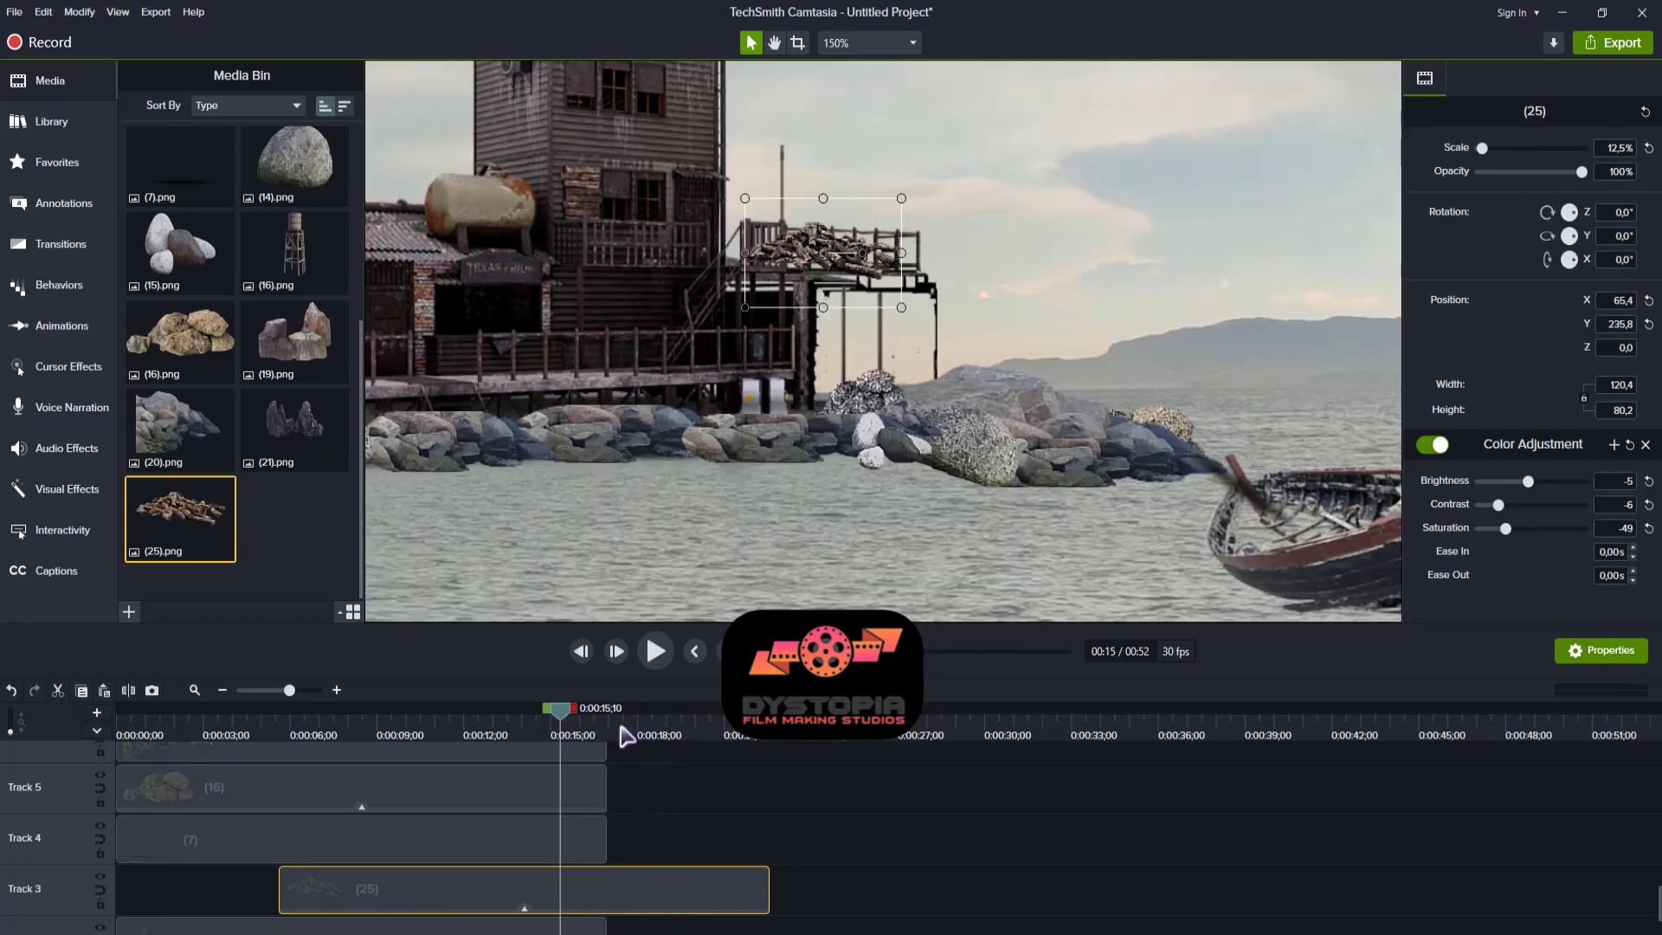
{"action": "left_click_drag", "start_coordinate": [561, 720], "coordinate": [616, 734]}
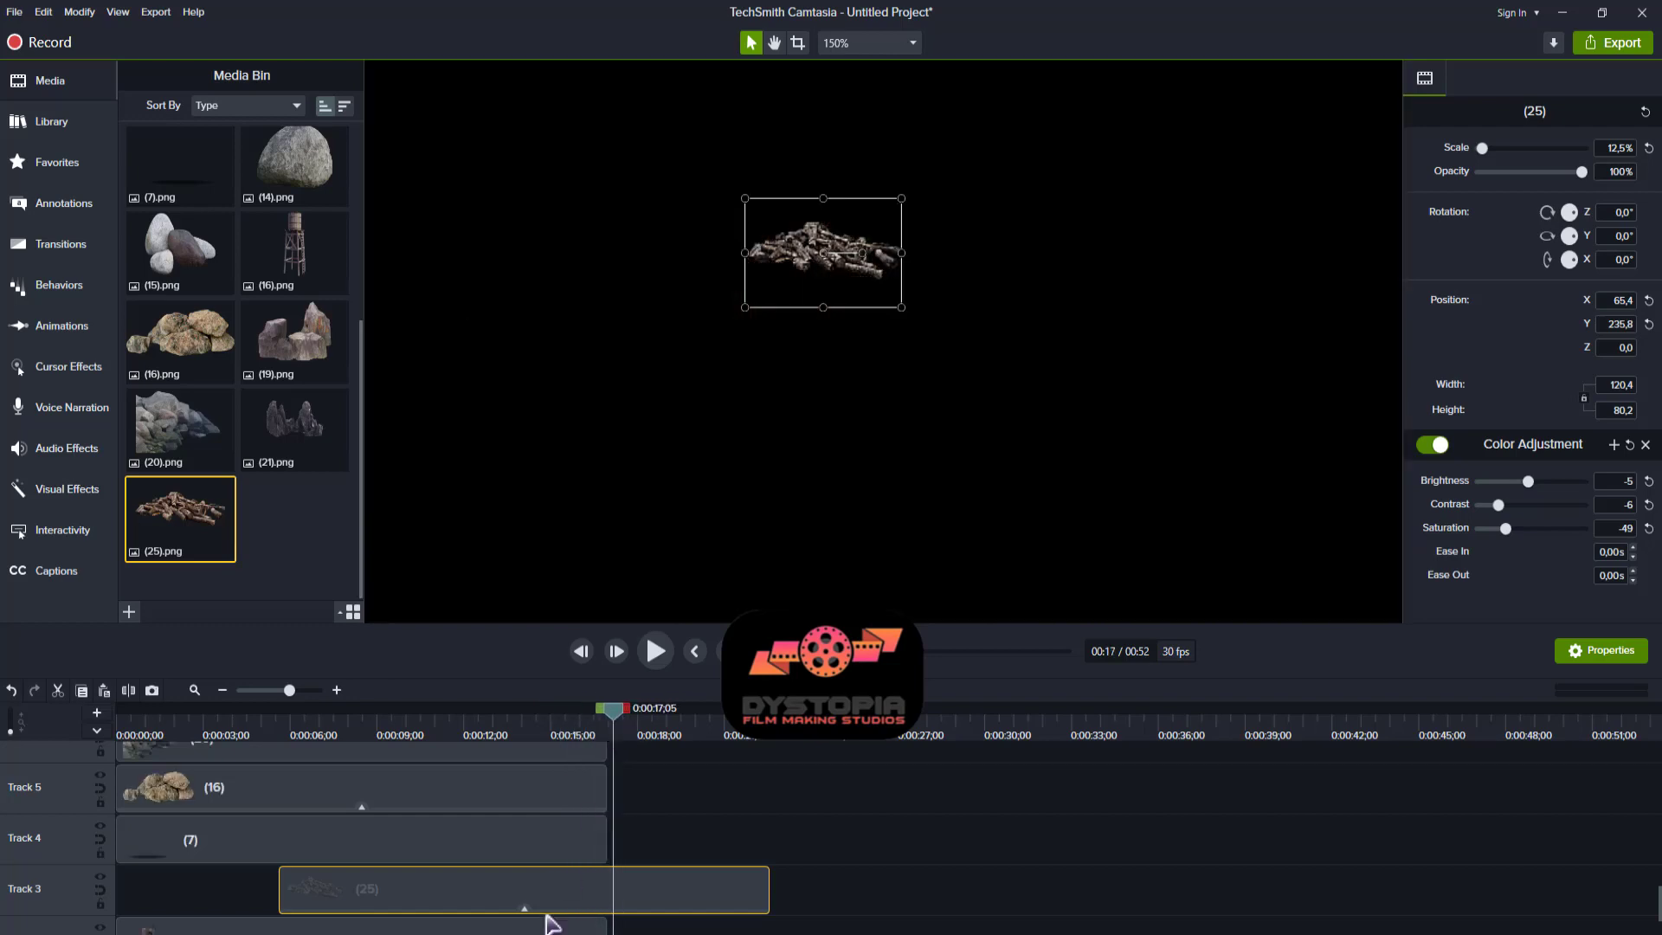
- Swap the building and debris layers, putting clip (3) on Track 3 and clip (25) at the start of Track 2
{"action": "left_click_drag", "start_coordinate": [546, 915], "coordinate": [579, 850]}
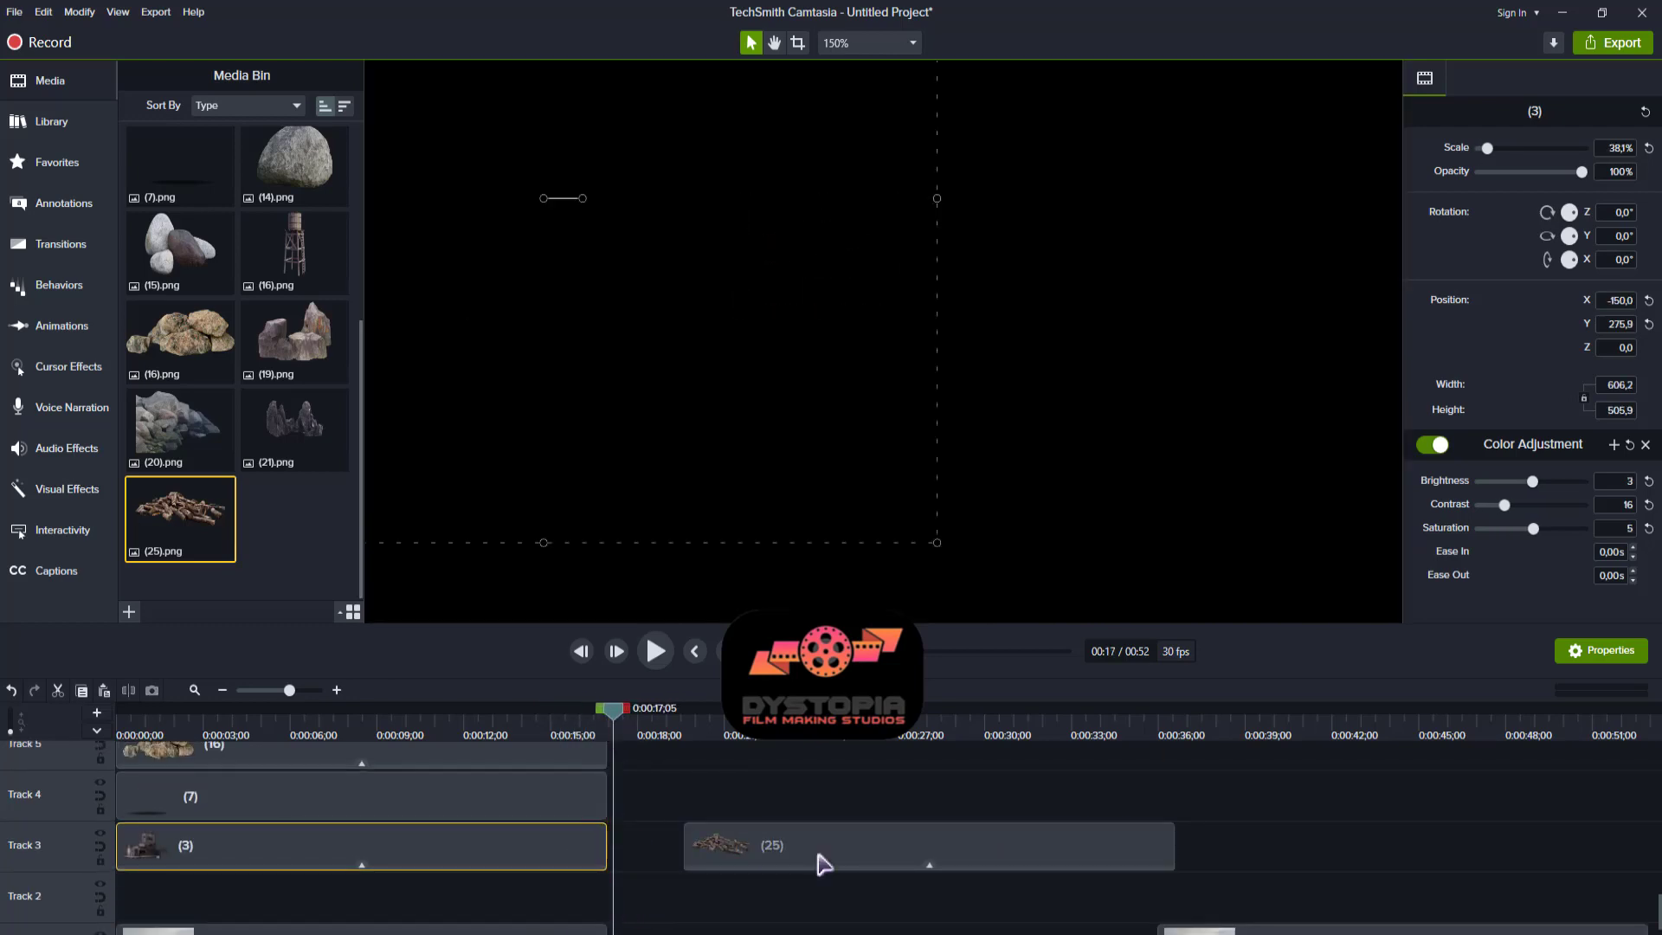
{"action": "left_click_drag", "start_coordinate": [281, 899], "coordinate": [126, 892]}
{"action": "left_click_drag", "start_coordinate": [611, 712], "coordinate": [575, 716]}
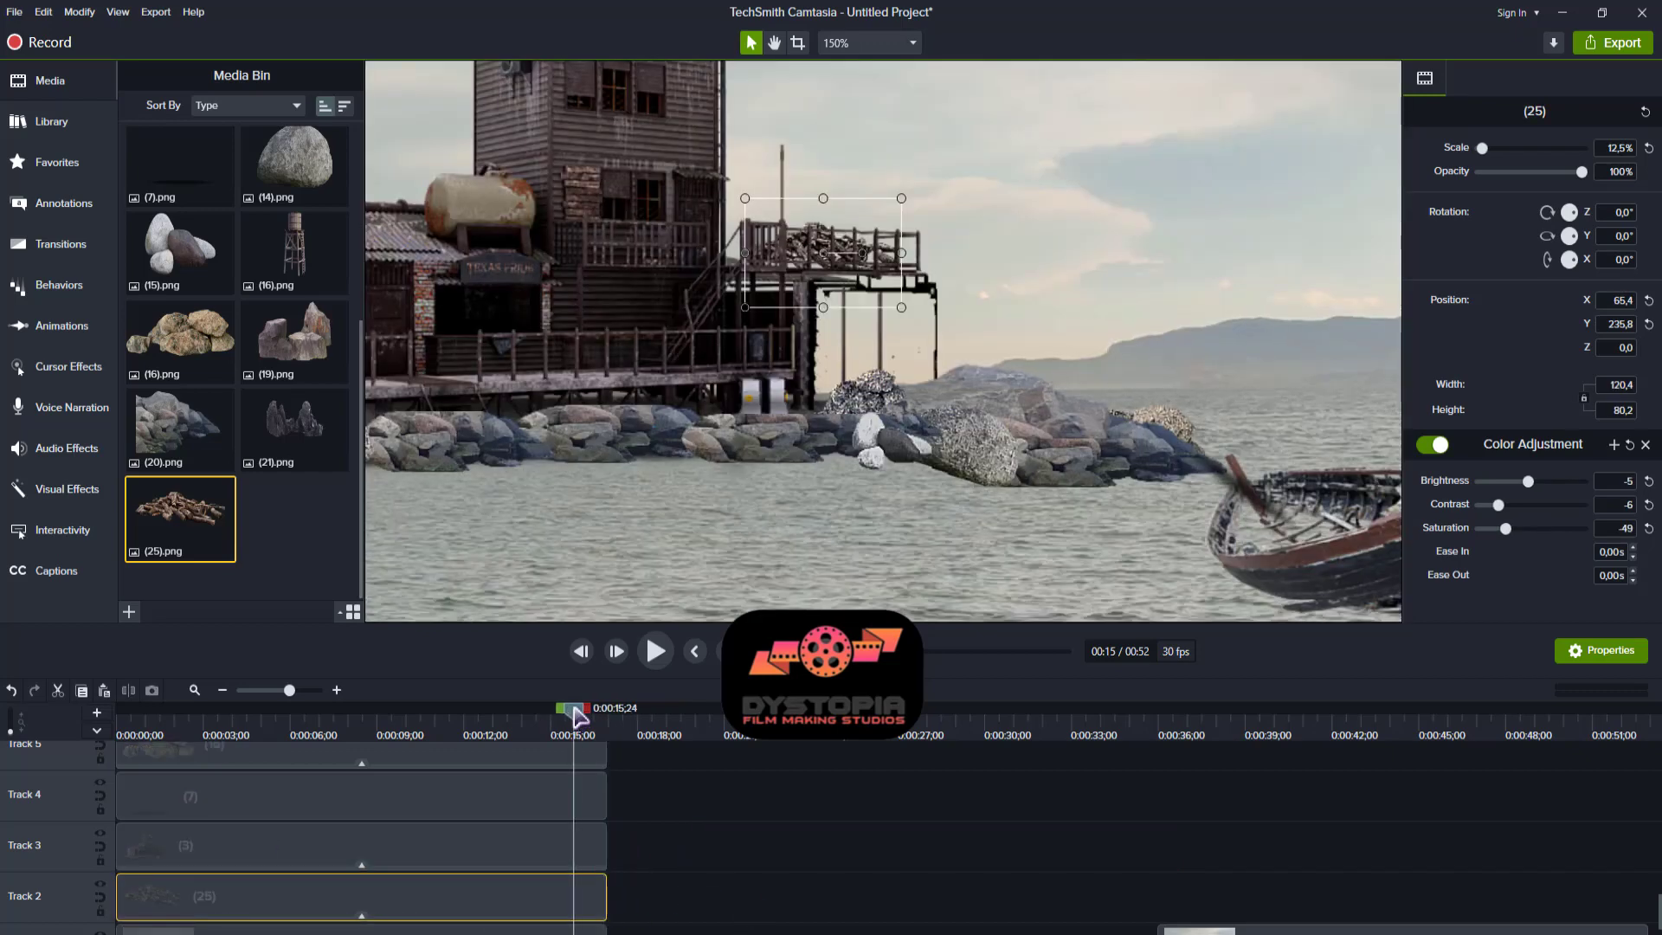
{"action": "left_click", "coordinate": [727, 803]}
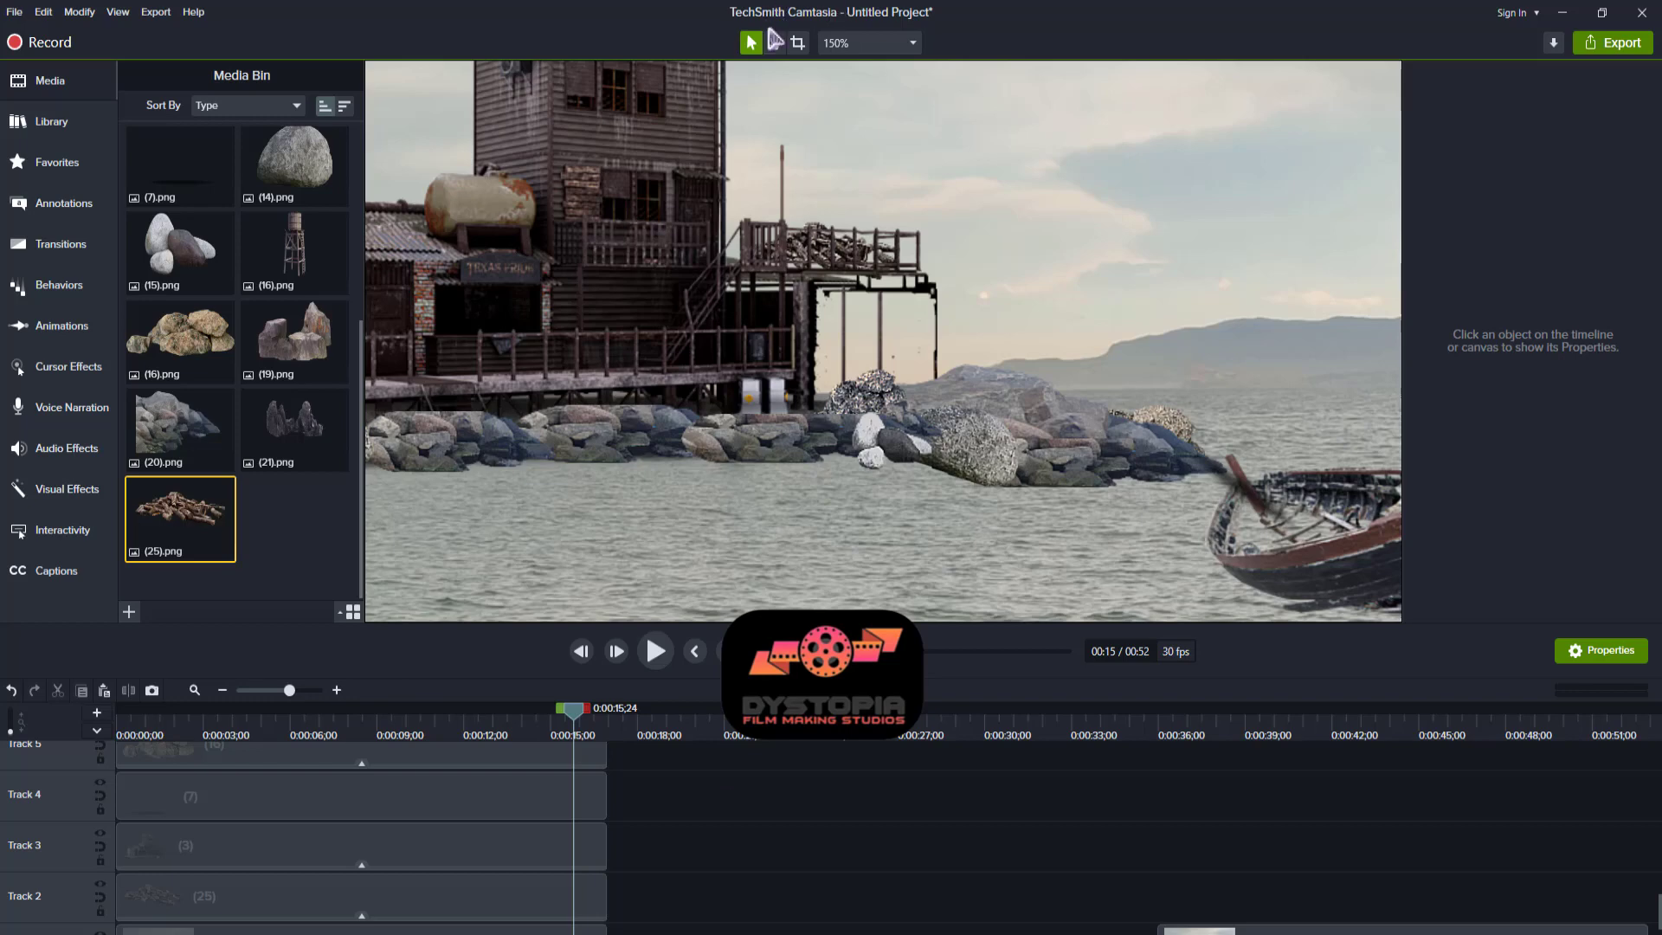
{"action": "left_click", "coordinate": [775, 40]}
{"action": "scroll", "coordinate": [832, 327], "scroll_direction": "down", "scroll_amount": 4}
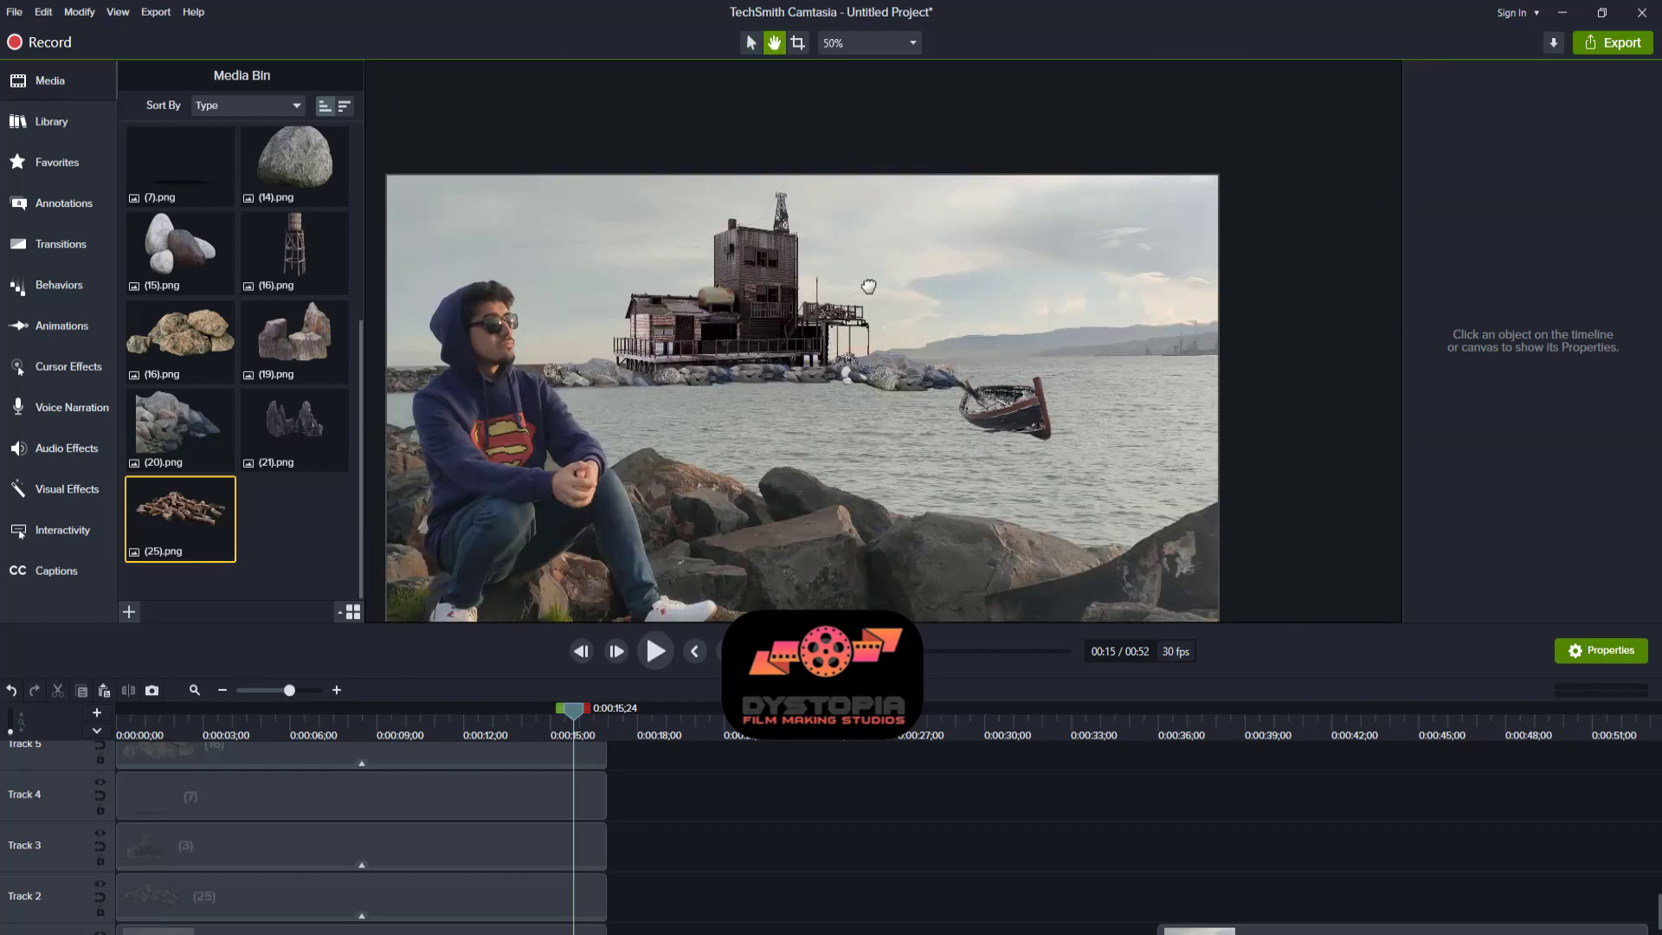
{"action": "left_click_drag", "start_coordinate": [869, 286], "coordinate": [914, 208]}
{"action": "left_click", "coordinate": [752, 44]}
- Add the yt1s.com birds flying green screen video at the start of Track 21
{"action": "scroll", "coordinate": [329, 433], "scroll_direction": "up", "scroll_amount": 5}
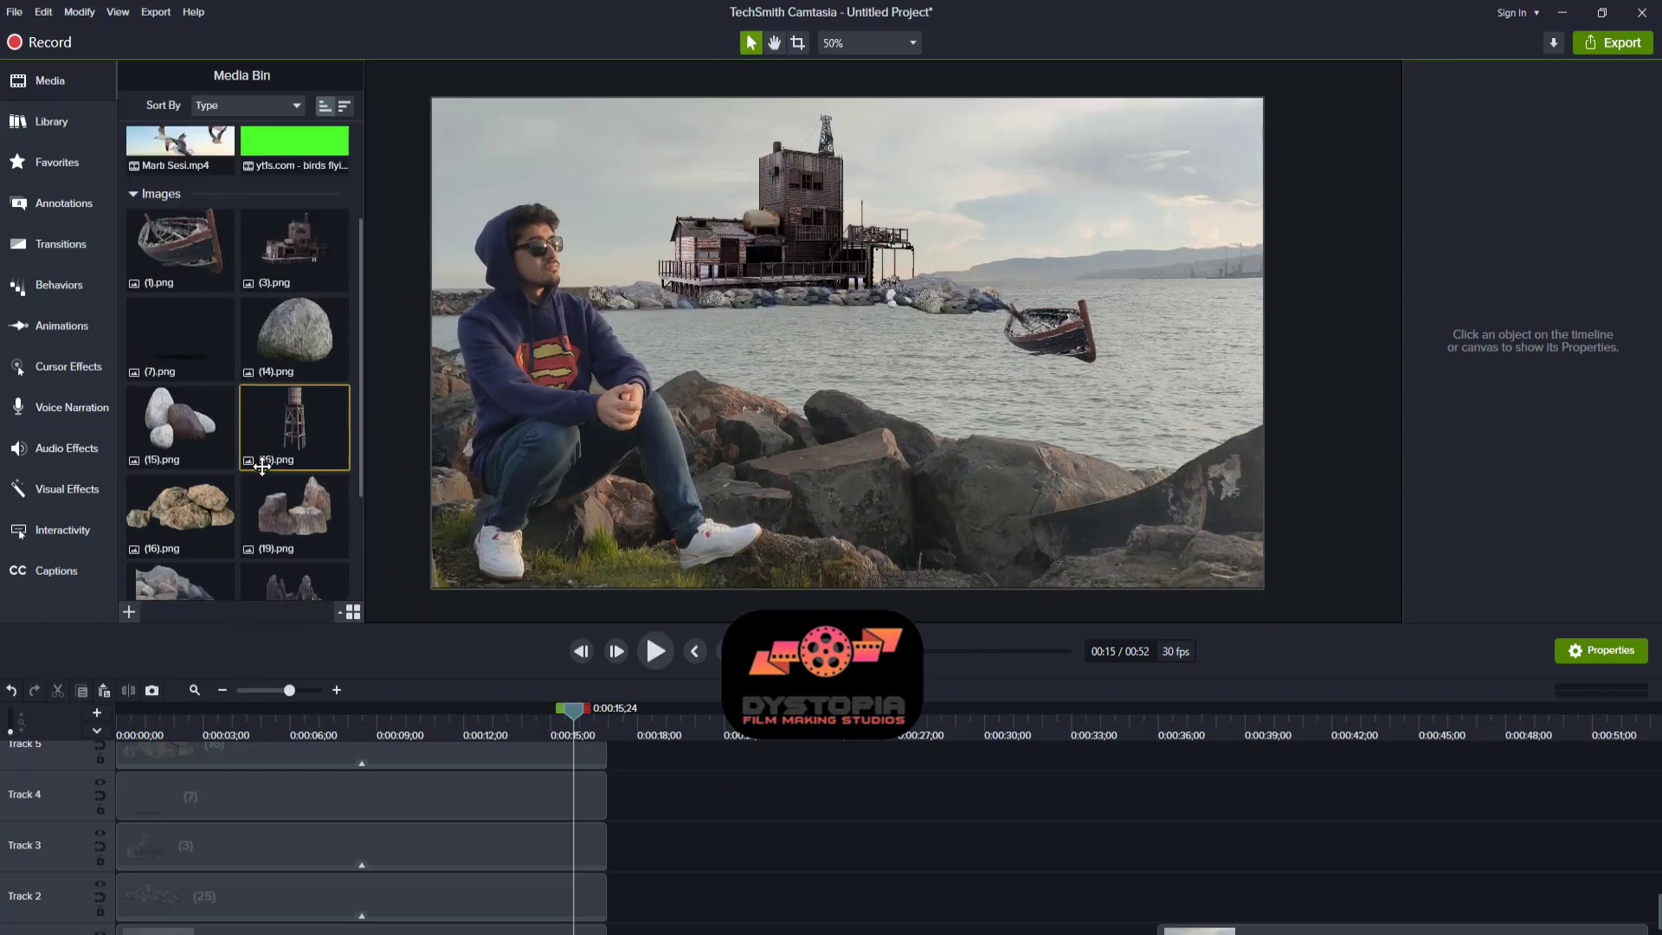
{"action": "left_click_drag", "start_coordinate": [273, 290], "coordinate": [823, 813]}
{"action": "left_click_drag", "start_coordinate": [598, 647], "coordinate": [18, 833]}
- Split the birds clip at about 24 seconds, move its first part to Track 22 and the remainder to the start of Track 21
{"action": "left_click_drag", "start_coordinate": [575, 714], "coordinate": [817, 708]}
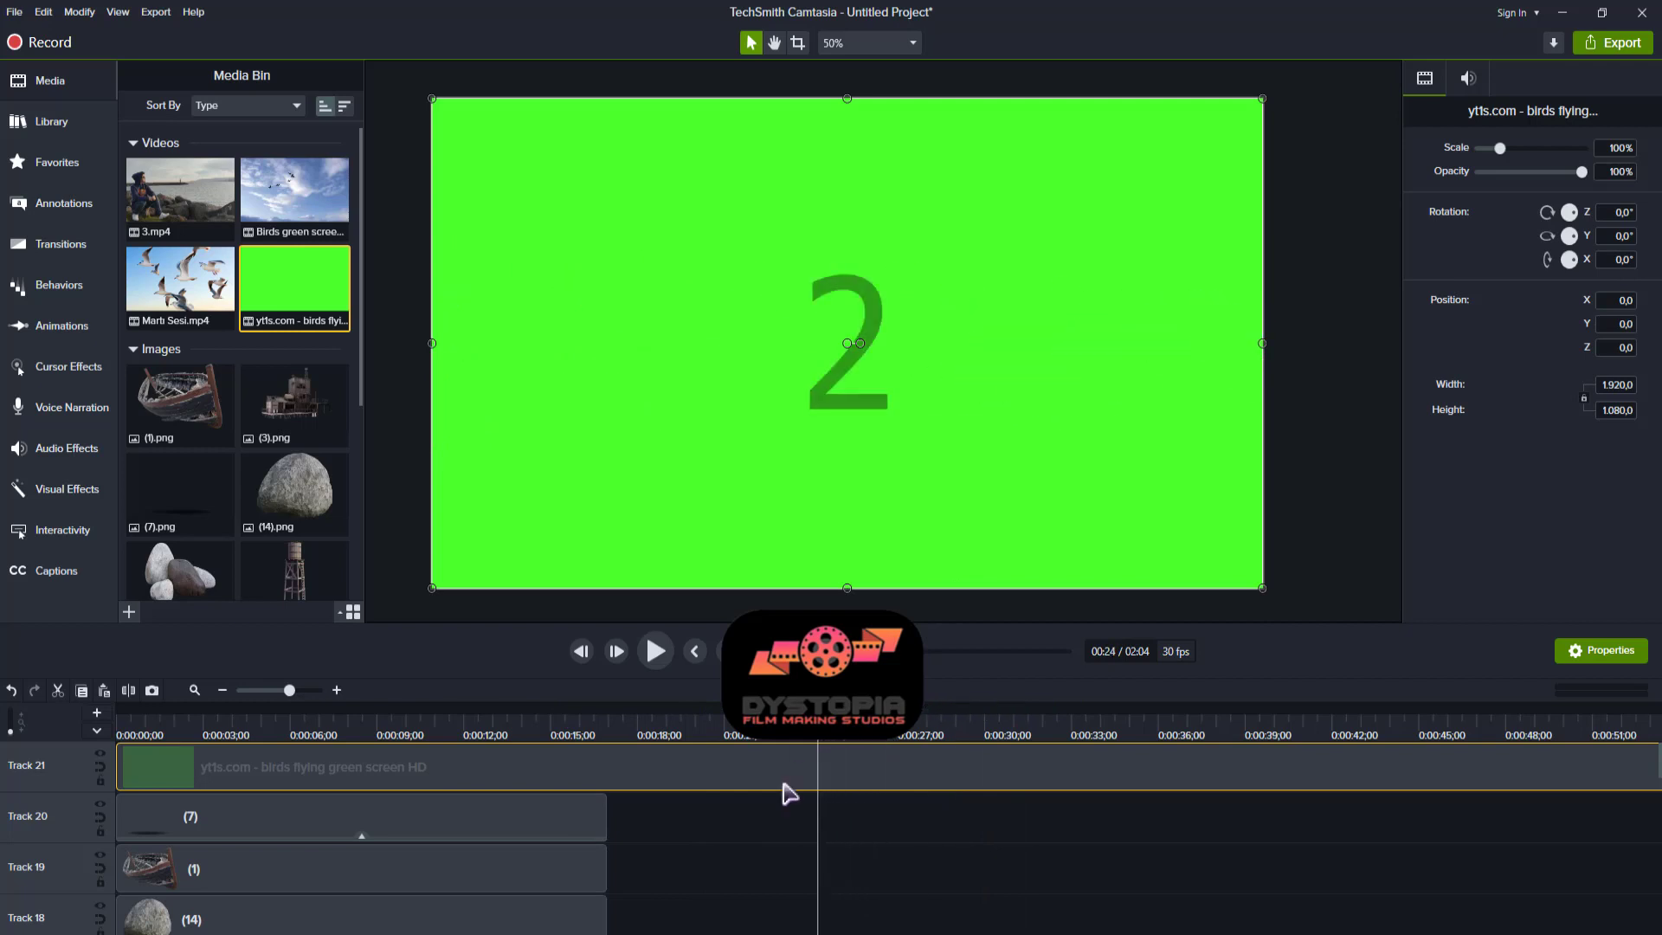
{"action": "key", "text": "s"}
{"action": "left_click_drag", "start_coordinate": [759, 776], "coordinate": [1173, 763]}
{"action": "left_click_drag", "start_coordinate": [1134, 844], "coordinate": [438, 849]}
{"action": "left_click_drag", "start_coordinate": [713, 768], "coordinate": [844, 768]}
{"action": "left_click_drag", "start_coordinate": [811, 710], "coordinate": [427, 711]}
- Trim the first 16 frames off the Track 21 birds clip and move the remainder back to the timeline start
{"action": "left_click_drag", "start_coordinate": [824, 710], "coordinate": [4, 753]}
{"action": "key", "text": "space"}
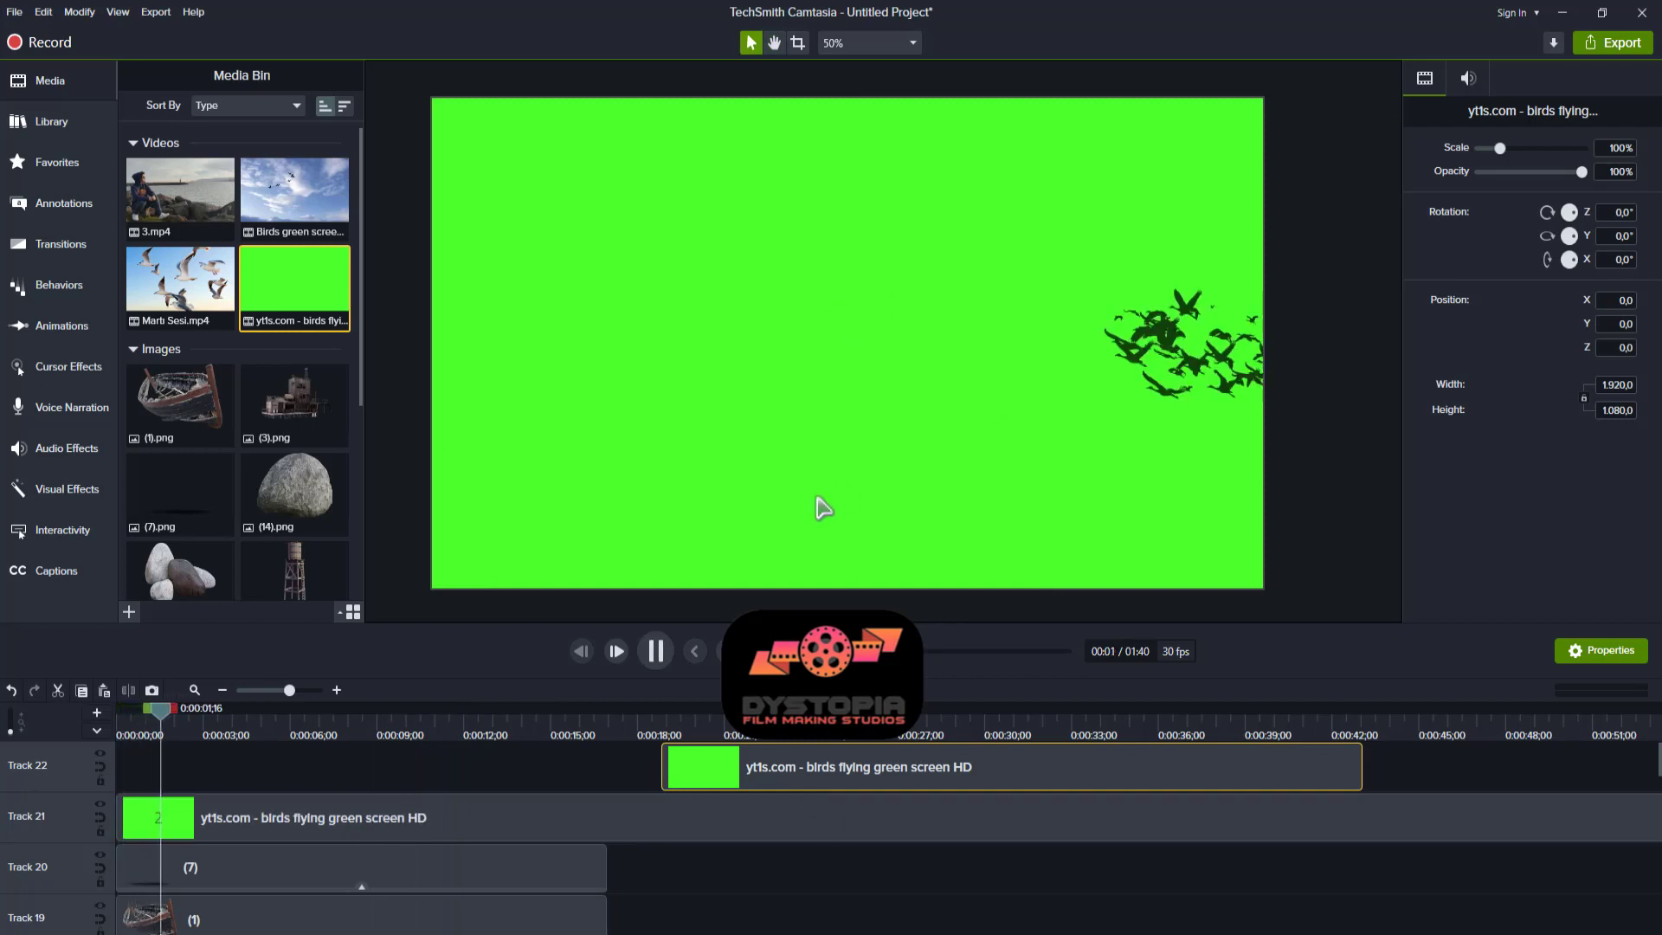
{"action": "left_click_drag", "start_coordinate": [186, 708], "coordinate": [132, 715]}
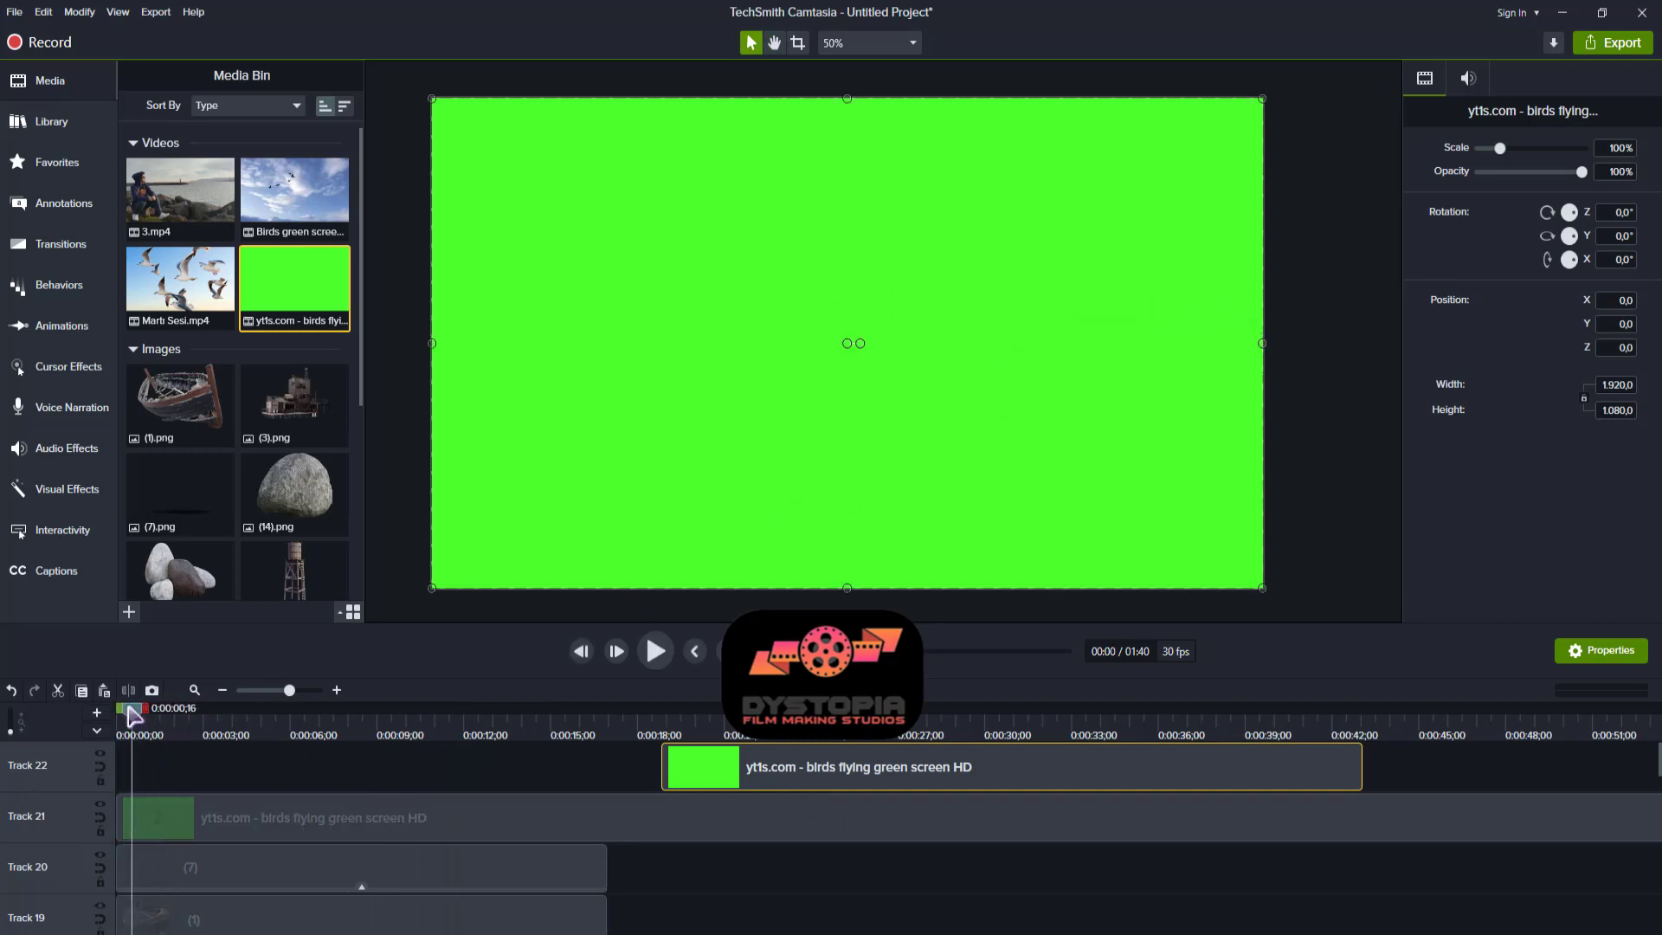
{"action": "left_click", "coordinate": [169, 826]}
{"action": "key", "text": "s"}
{"action": "left_click", "coordinate": [126, 817]}
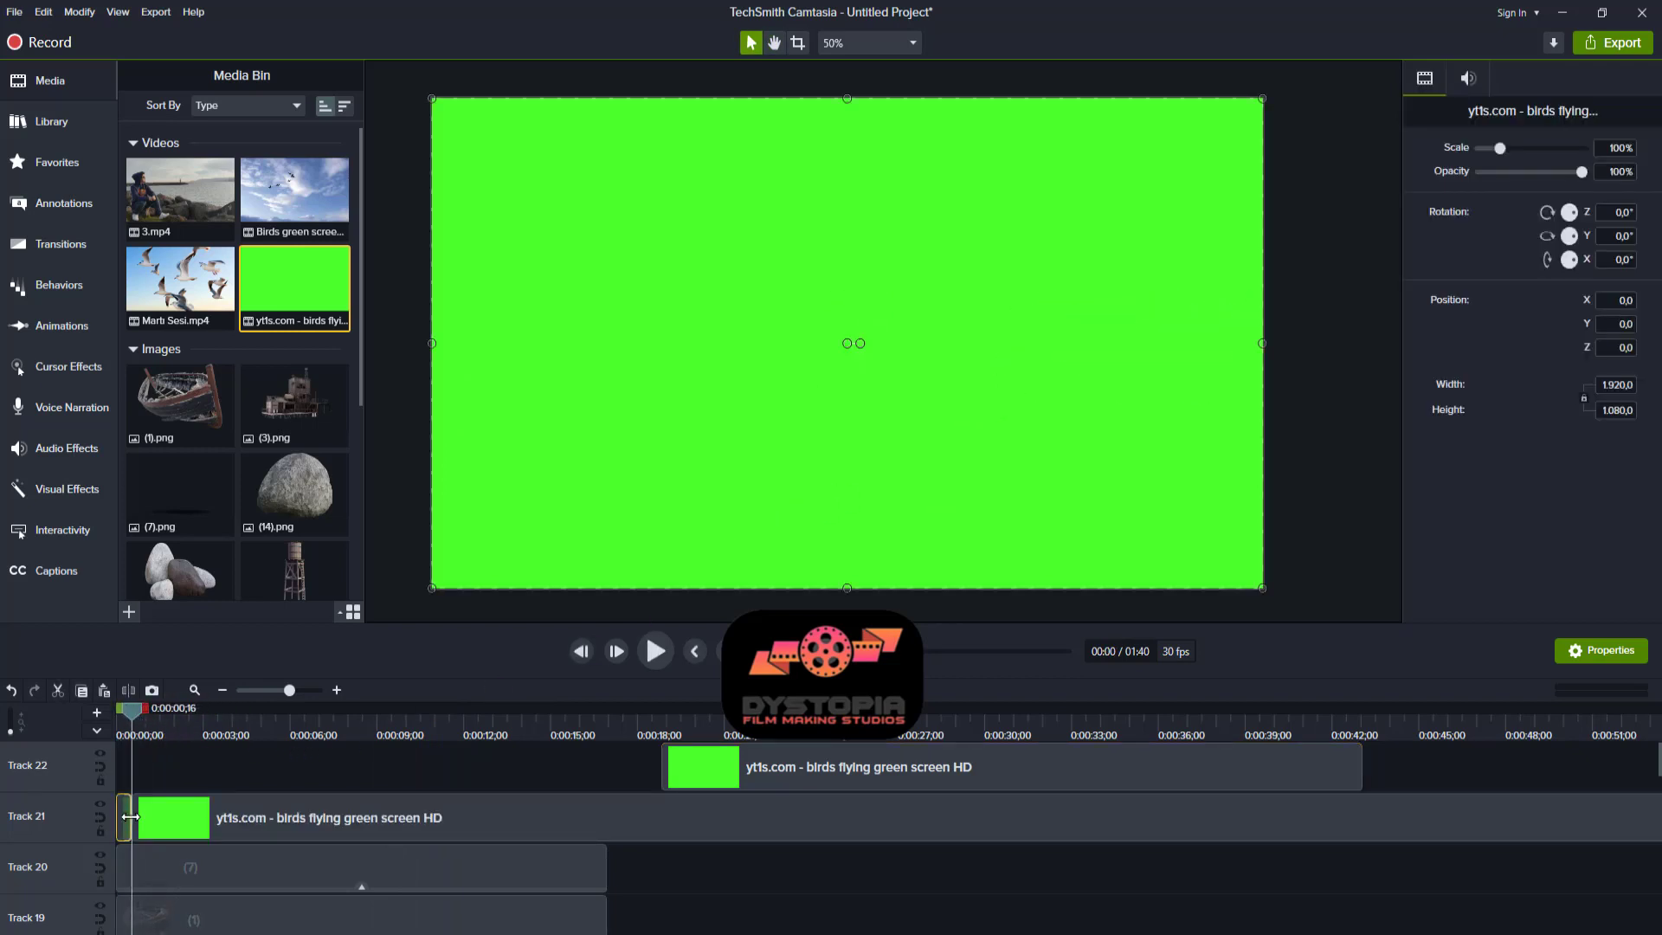
{"action": "key", "text": "Delete"}
{"action": "left_click_drag", "start_coordinate": [245, 837], "coordinate": [148, 824]}
- Apply Remove a Color to the birds clip with color #00BE00, 18% tolerance, 12% softness and 29% hue
{"action": "right_click", "coordinate": [704, 424]}
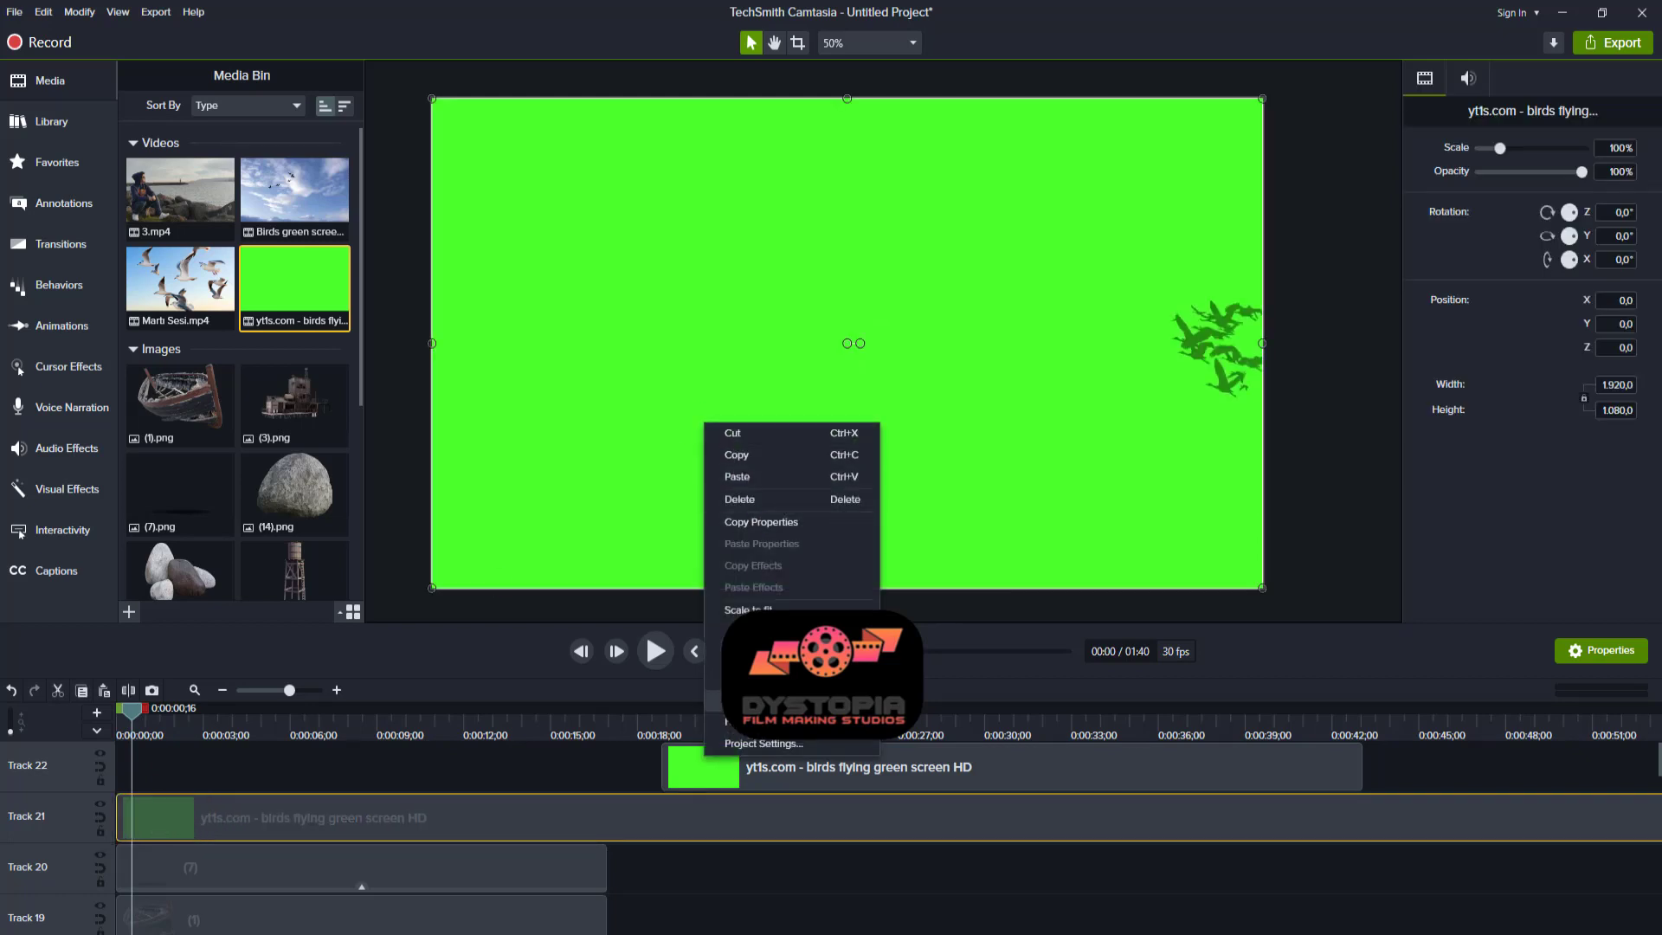
{"action": "mouse_move", "coordinate": [744, 701]}
{"action": "left_click", "coordinate": [957, 697]}
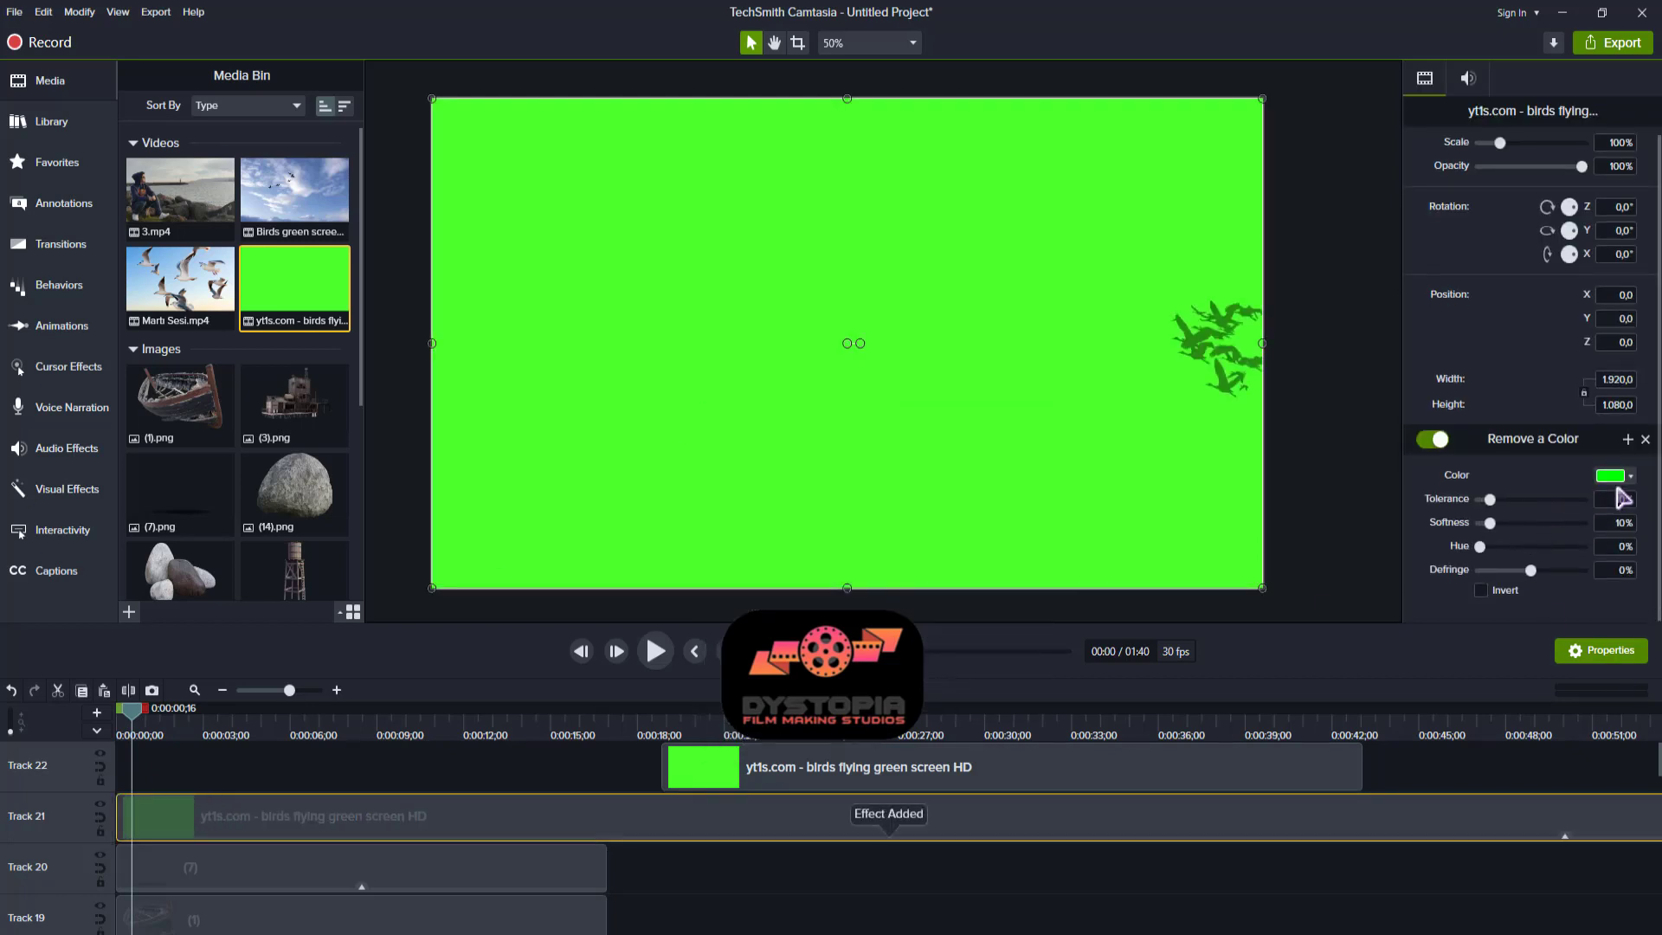
{"action": "left_click", "coordinate": [1585, 581]}
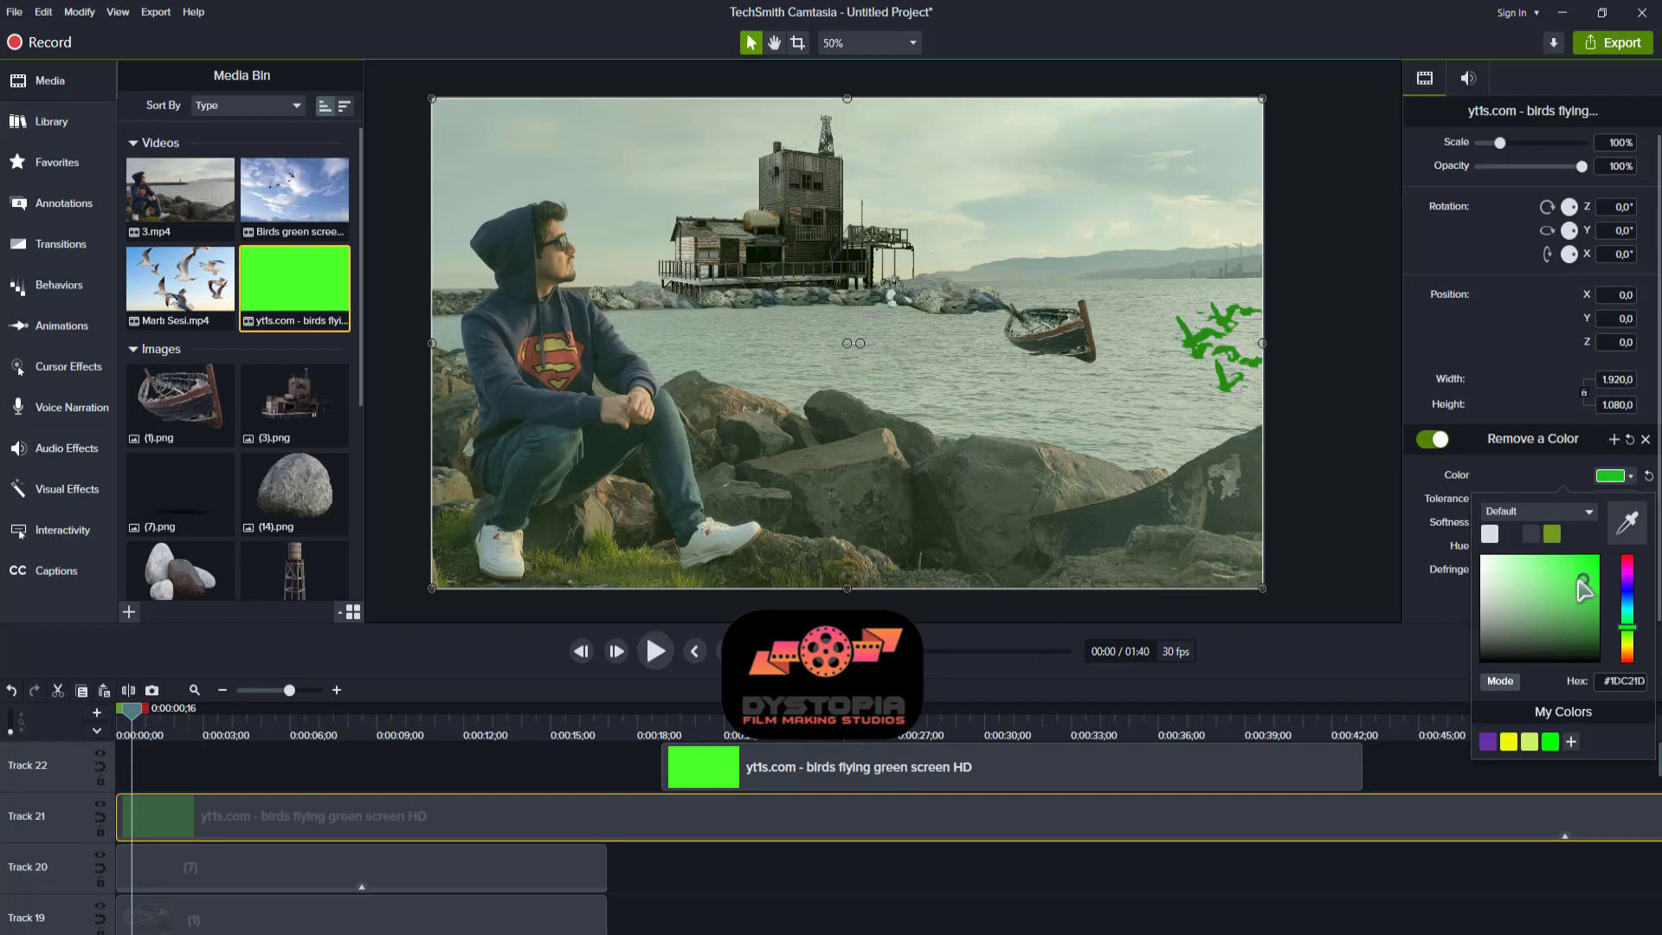
{"action": "left_click_drag", "start_coordinate": [1581, 582], "coordinate": [1601, 562]}
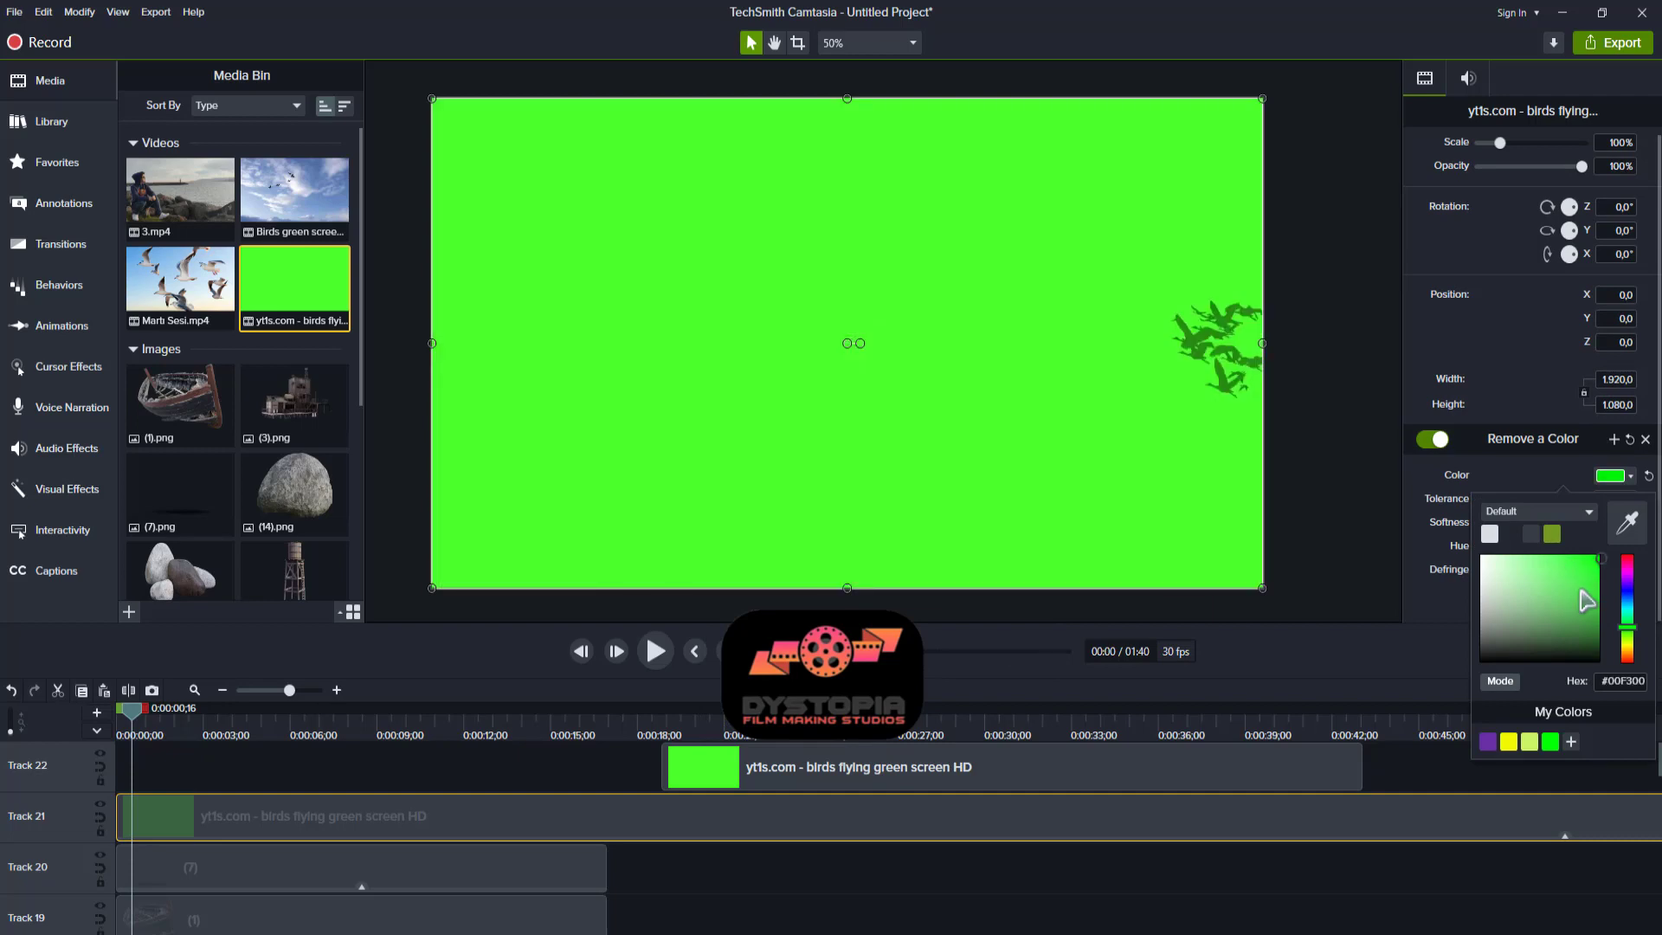
{"action": "left_click", "coordinate": [1580, 587]}
{"action": "left_click", "coordinate": [1592, 604]}
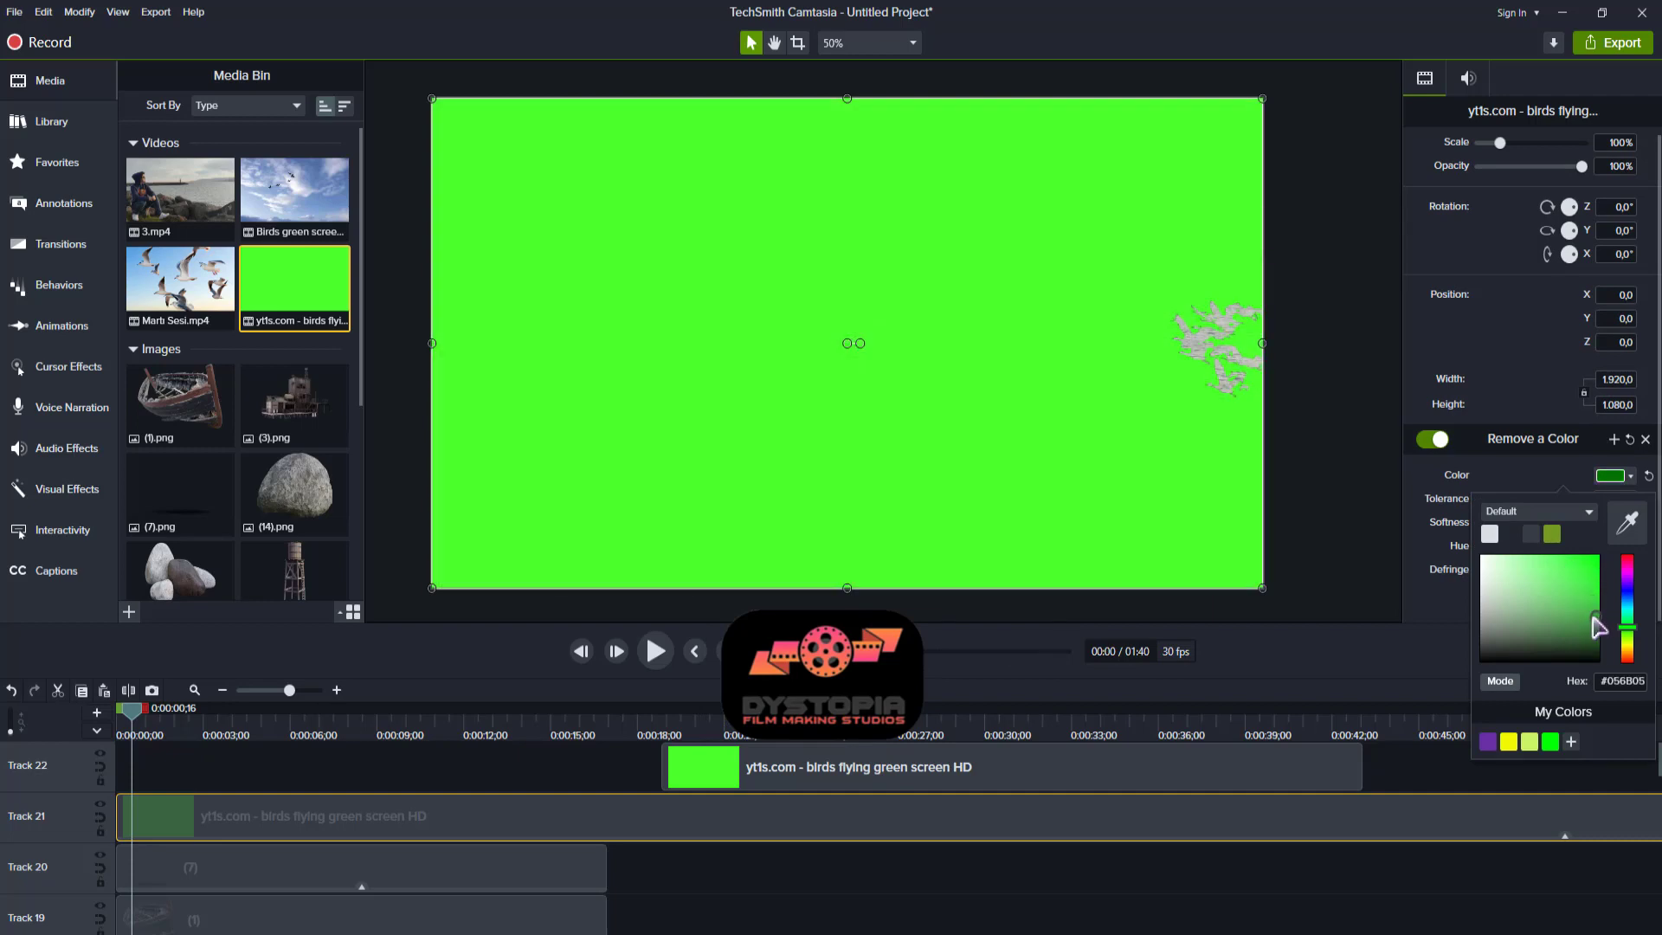
{"action": "mouse_move", "coordinate": [1597, 625]}
{"action": "left_mouse_down"}
{"action": "mouse_move", "coordinate": [1566, 571]}
{"action": "mouse_move", "coordinate": [1522, 571]}
{"action": "mouse_move", "coordinate": [1602, 564]}
{"action": "mouse_move", "coordinate": [1597, 583]}
{"action": "left_mouse_up"}
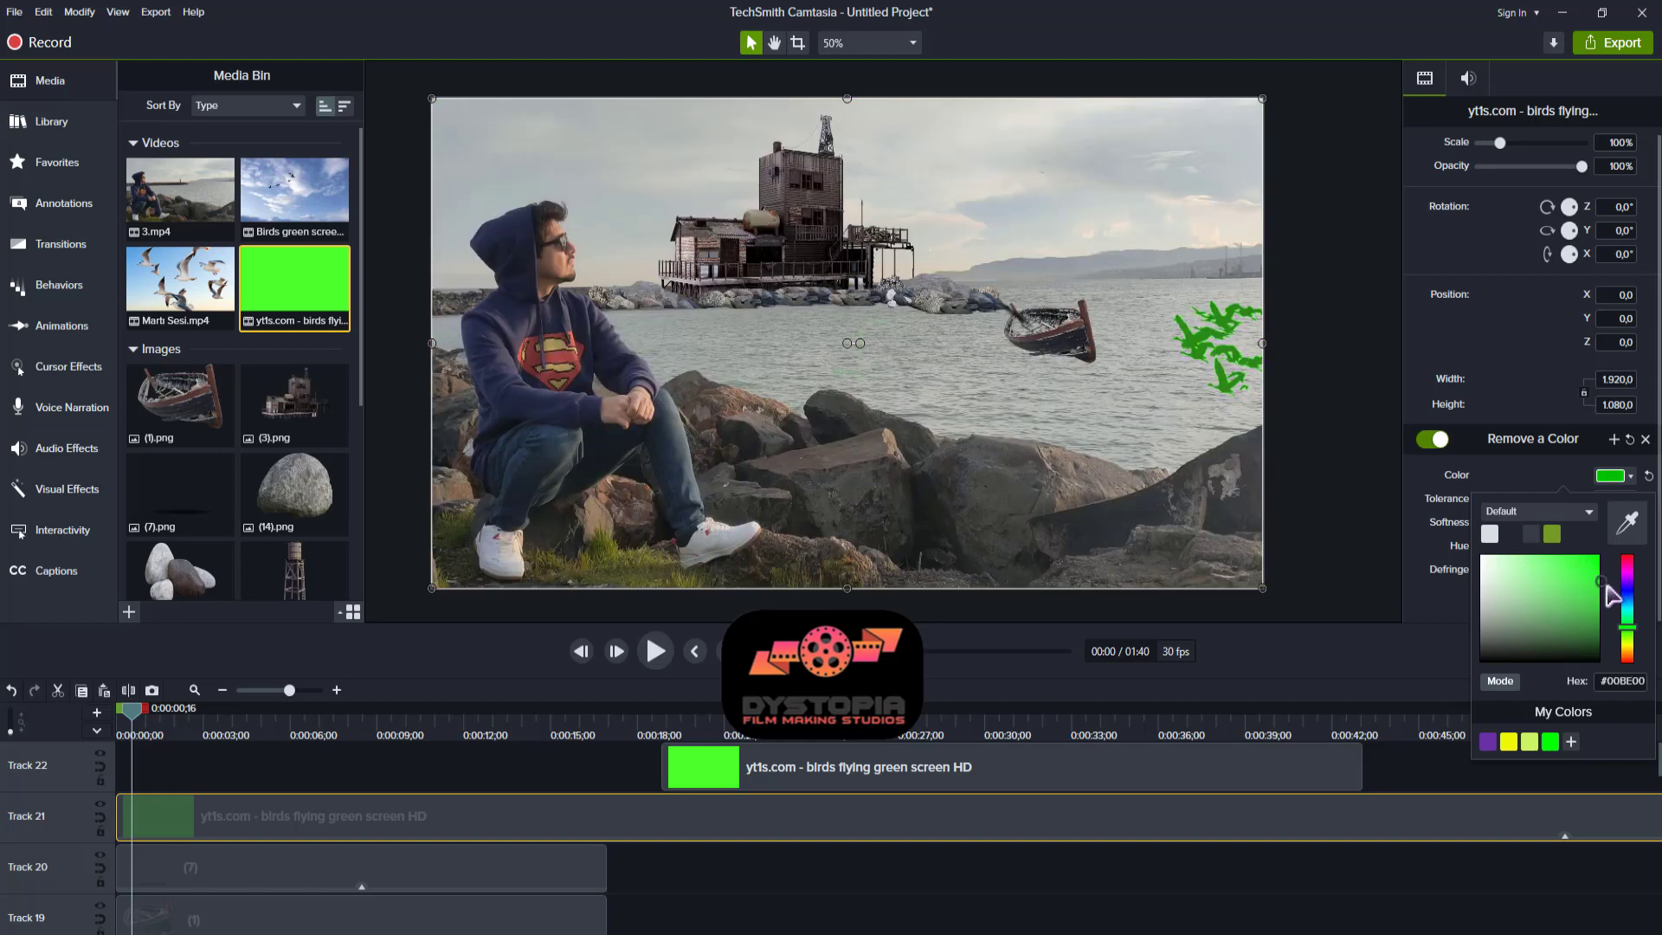
{"action": "left_click", "coordinate": [1372, 530]}
{"action": "left_click", "coordinate": [1182, 325]}
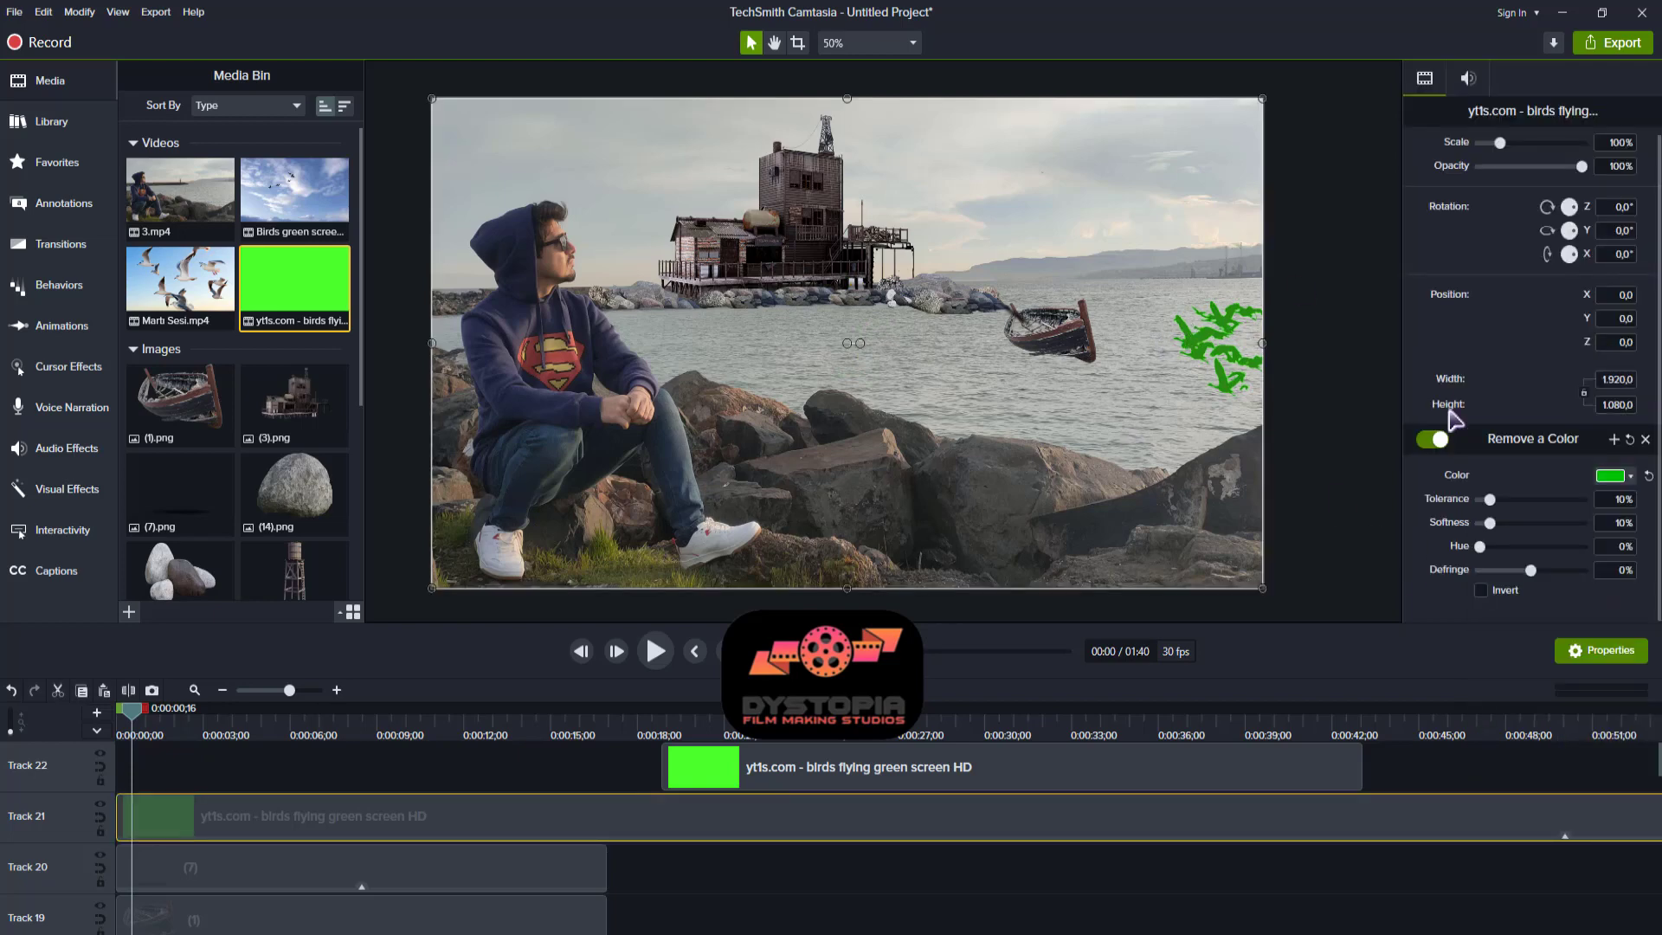
{"action": "mouse_move", "coordinate": [1494, 499]}
{"action": "left_mouse_down"}
{"action": "mouse_move", "coordinate": [1484, 524]}
{"action": "mouse_move", "coordinate": [1558, 559]}
{"action": "mouse_move", "coordinate": [1432, 563]}
{"action": "mouse_move", "coordinate": [1512, 535]}
{"action": "mouse_move", "coordinate": [1491, 520]}
{"action": "mouse_move", "coordinate": [1509, 510]}
{"action": "mouse_move", "coordinate": [1477, 512]}
{"action": "mouse_move", "coordinate": [1500, 511]}
{"action": "left_mouse_up"}
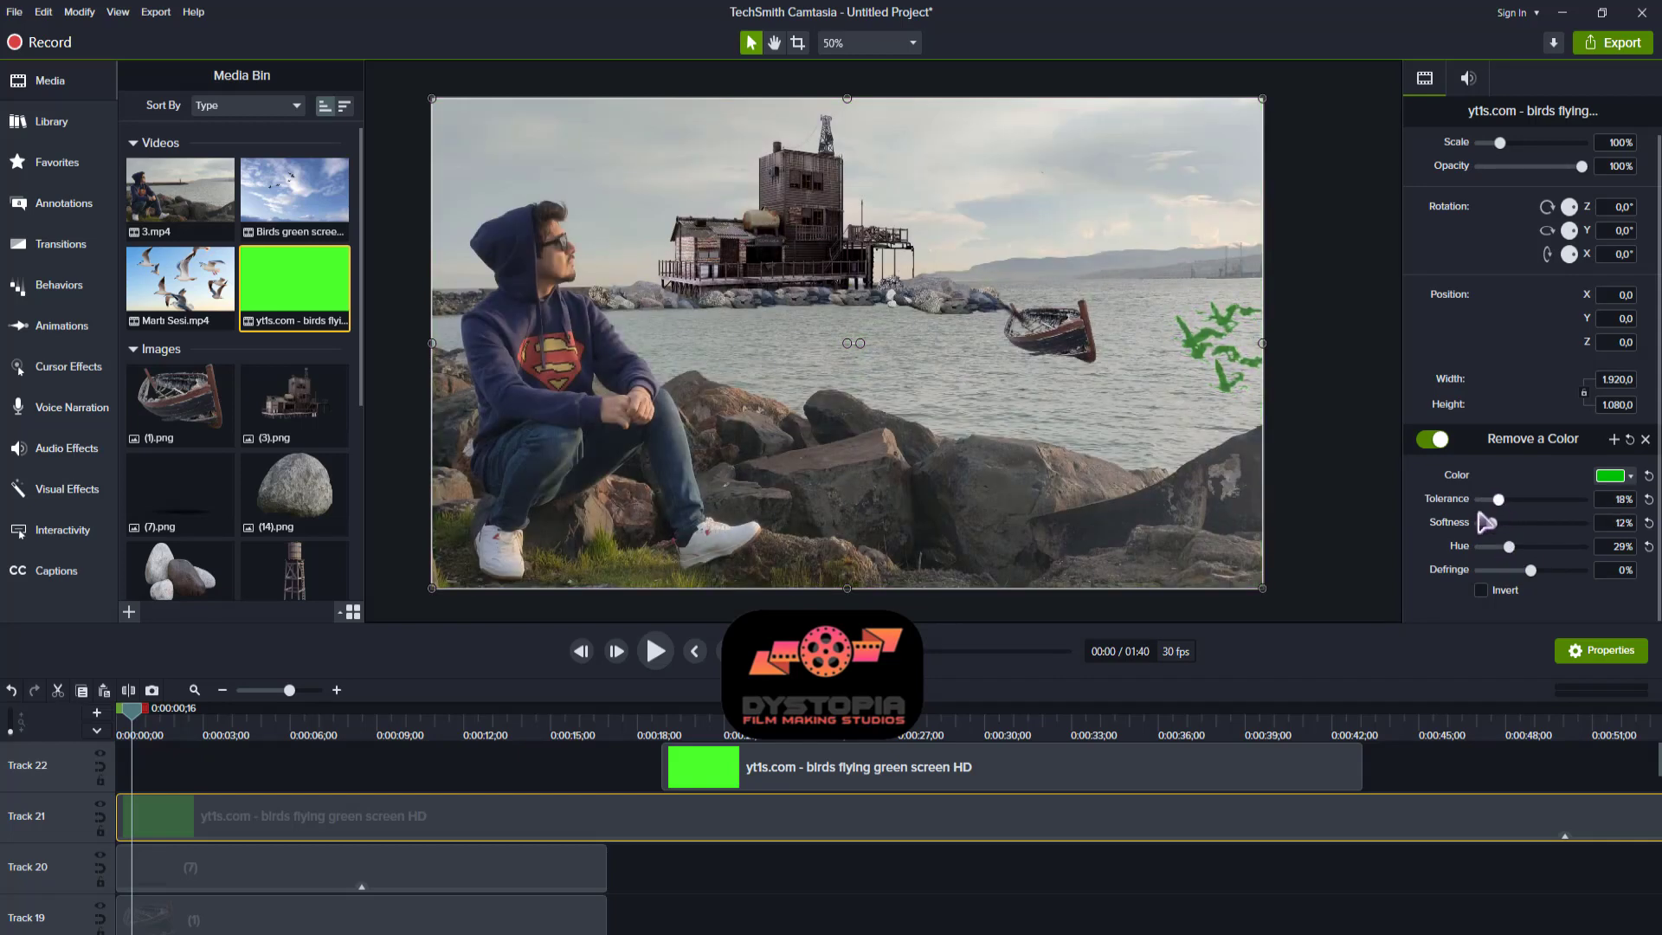
- Add a Colorize effect to the birds clip with a near-black color at 100% amount
{"action": "right_click", "coordinate": [1213, 336]}
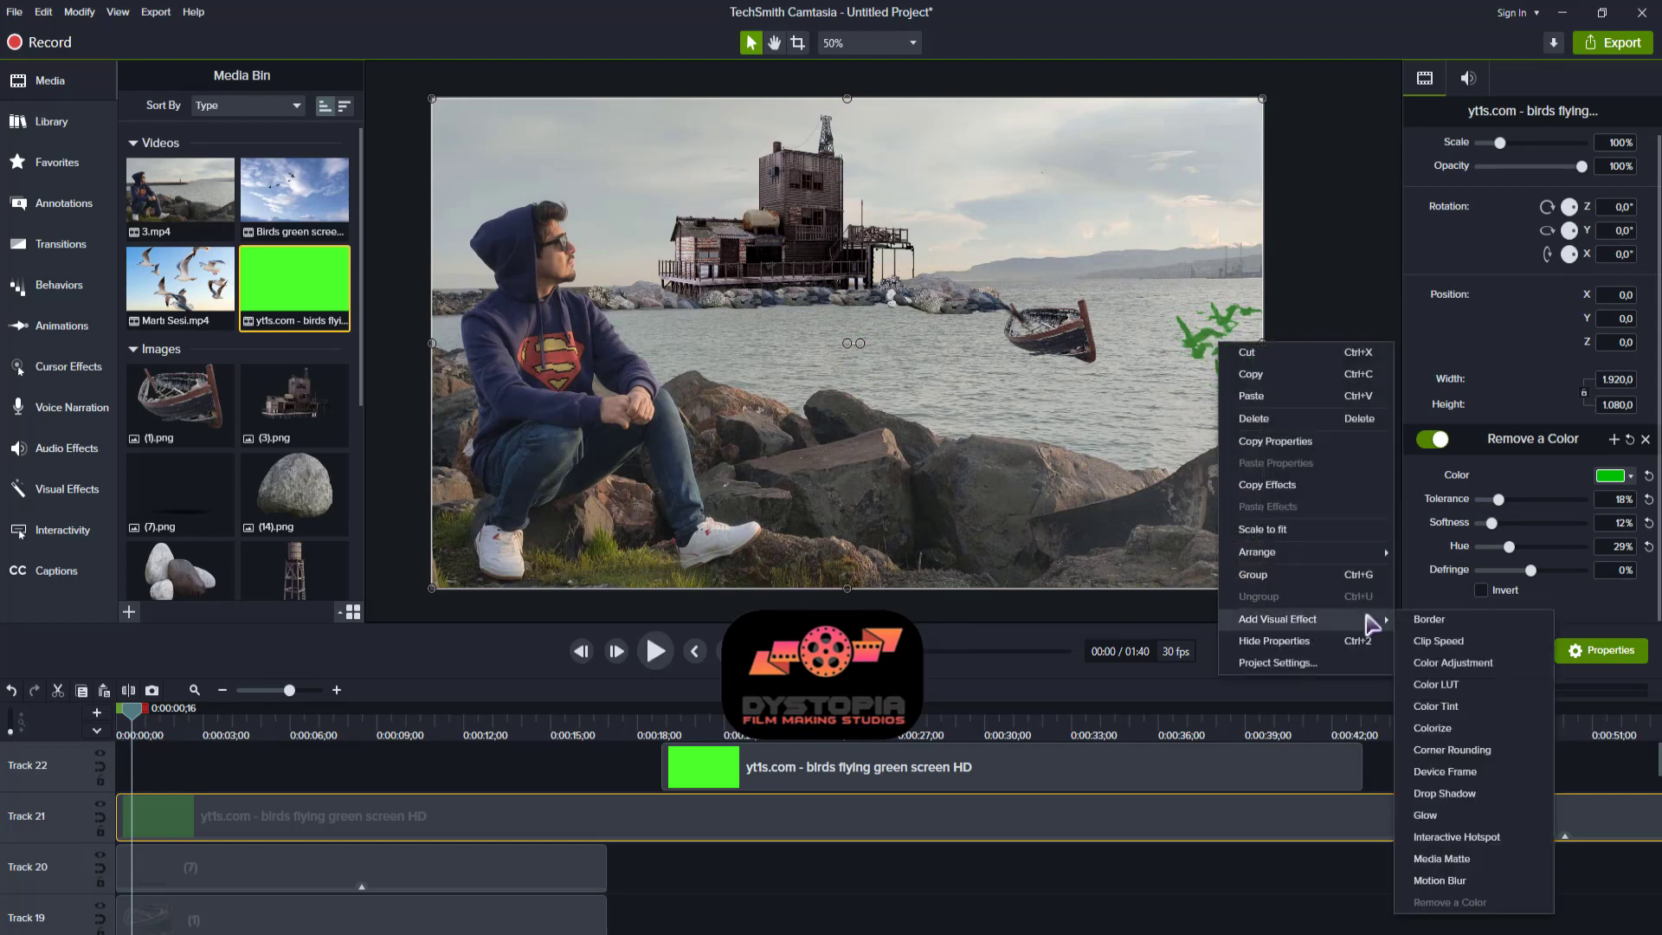
{"action": "left_click", "coordinate": [1463, 727]}
{"action": "scroll", "coordinate": [1635, 547], "scroll_direction": "down", "scroll_amount": 2}
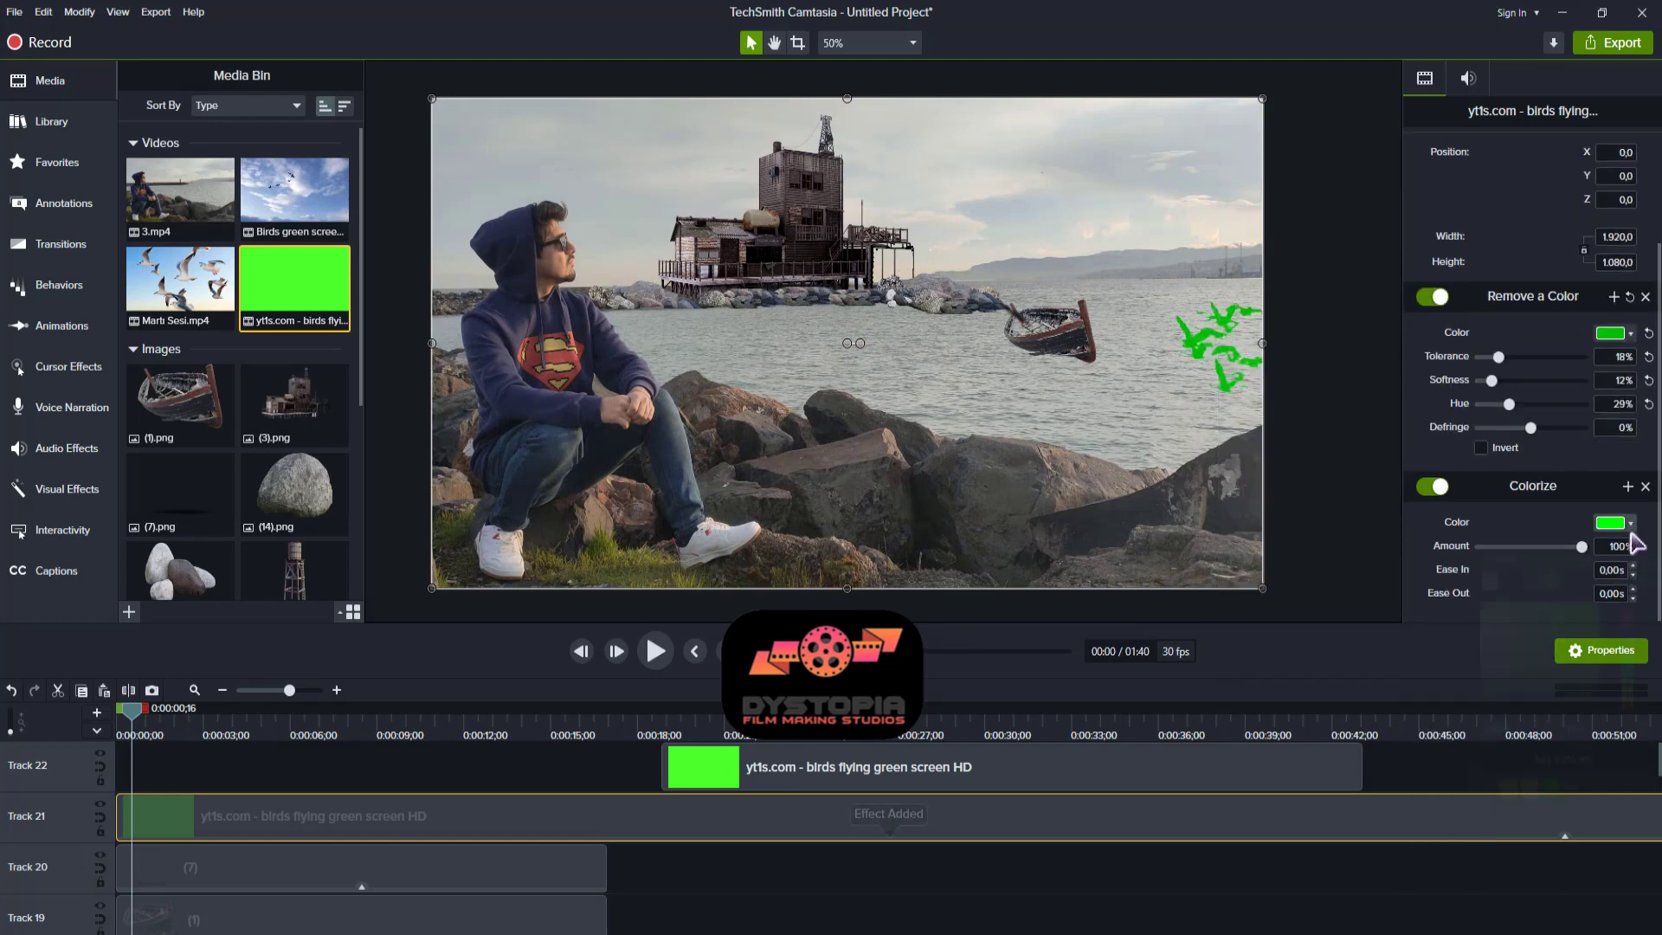
{"action": "left_click", "coordinate": [1627, 524]}
{"action": "left_click", "coordinate": [1513, 583]}
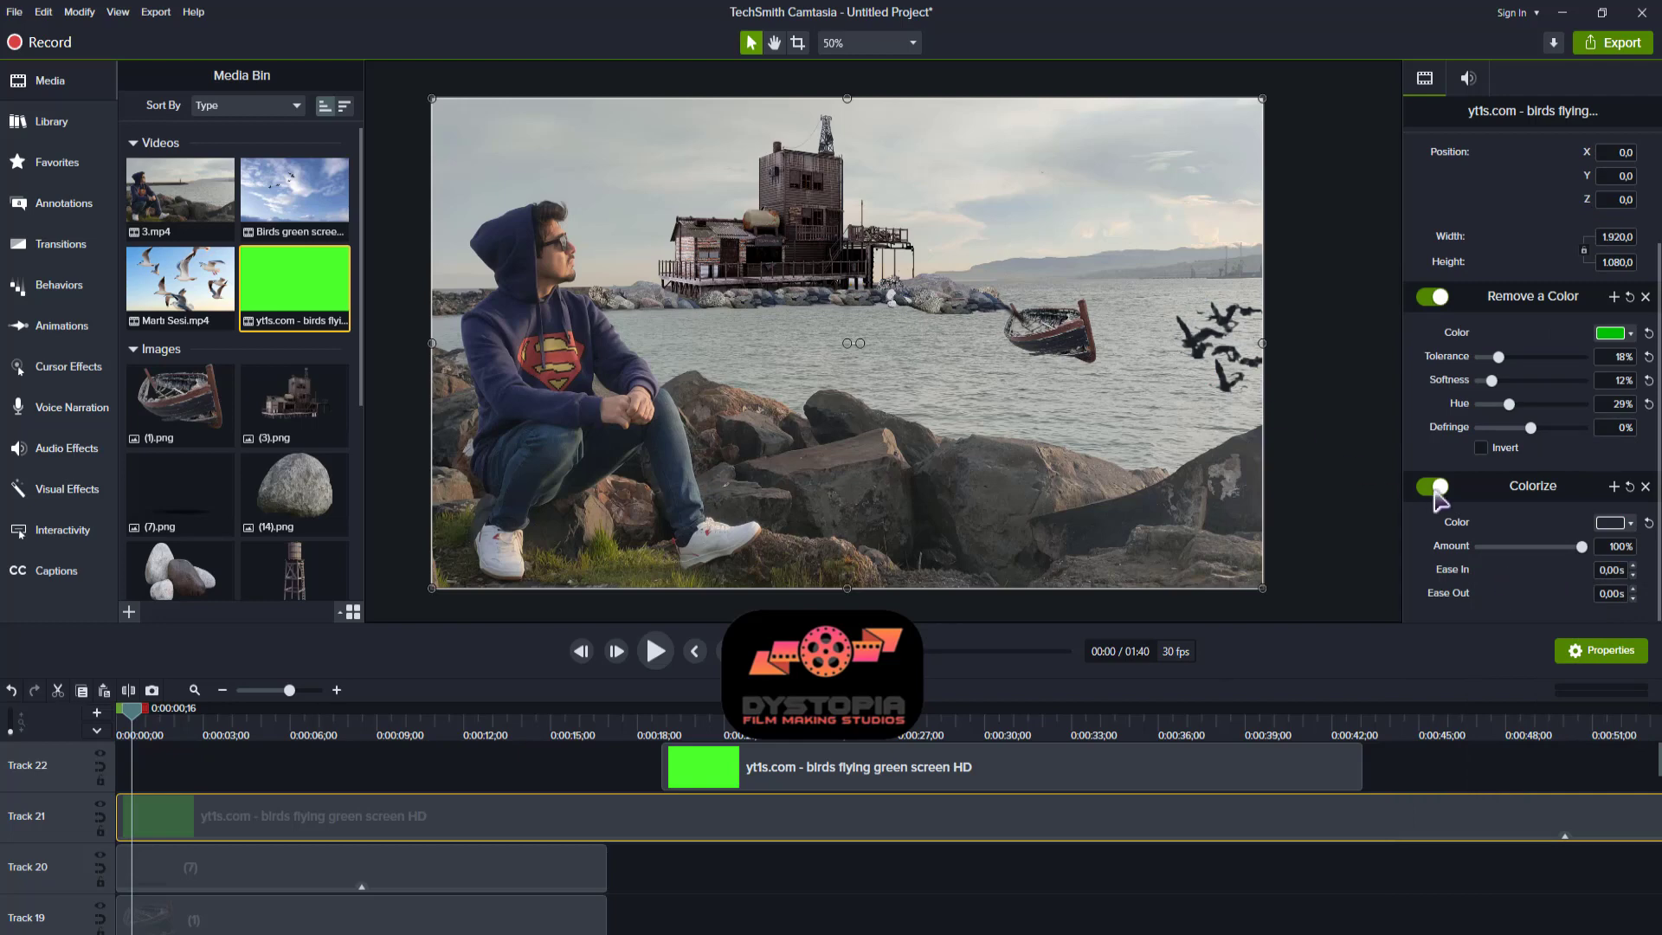
- Adjust the birds clip's Remove a Color effect to 19% tolerance, 13% softness and 16% hue
{"action": "left_click_drag", "start_coordinate": [1504, 362], "coordinate": [1495, 380]}
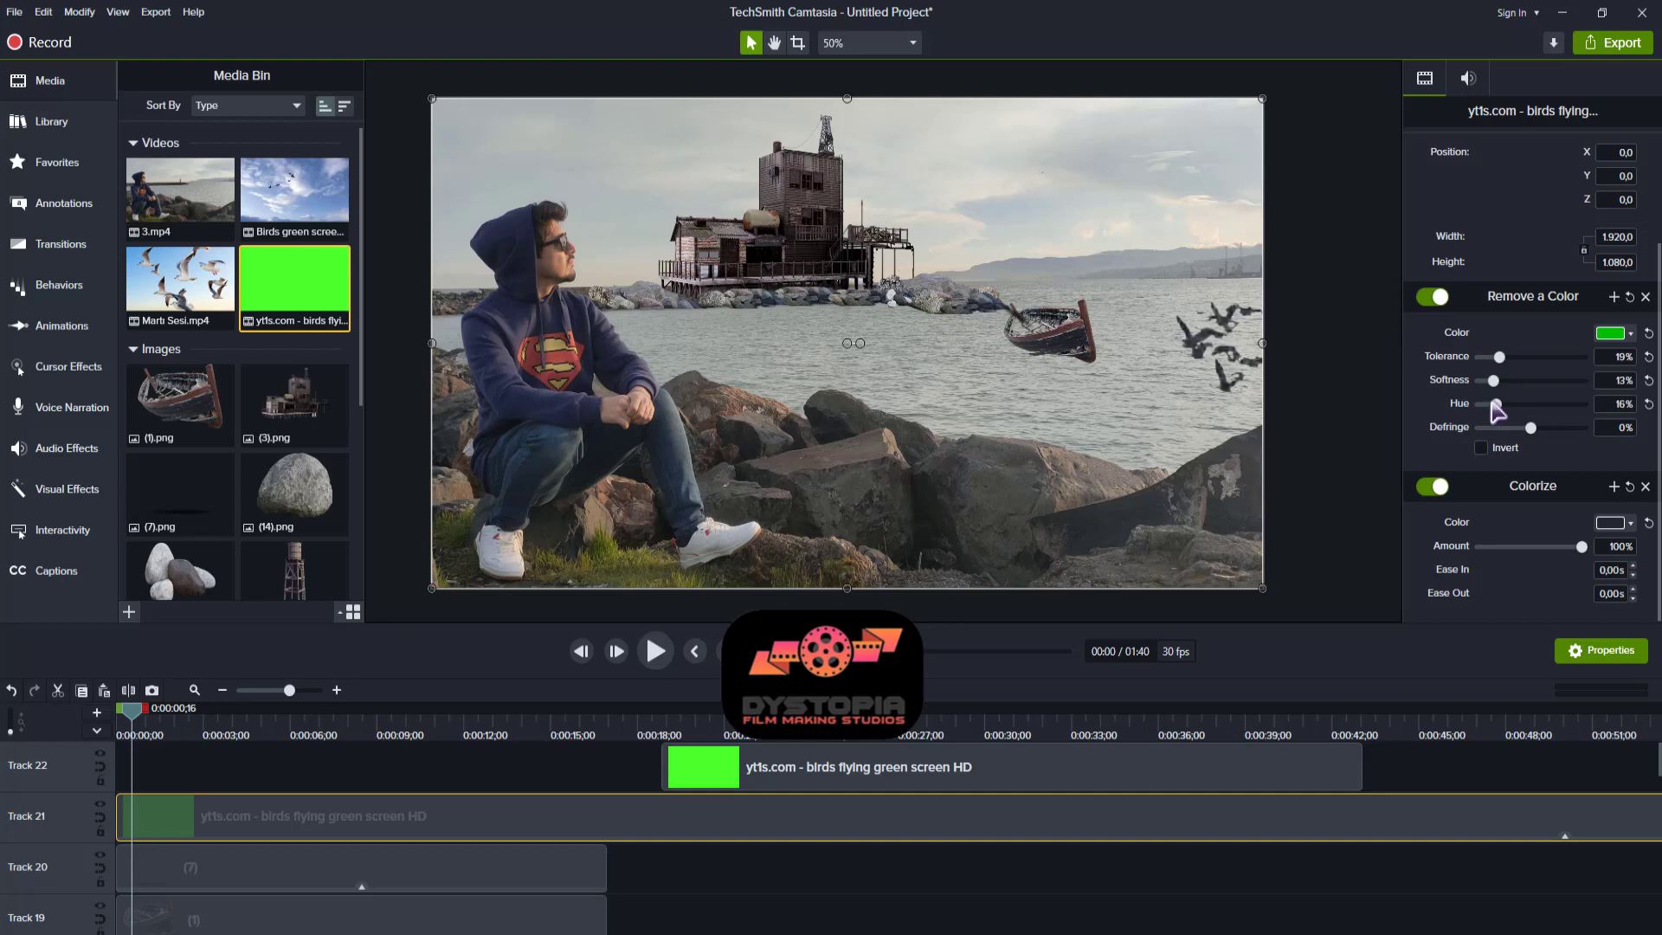
{"action": "scroll", "coordinate": [1208, 390], "scroll_direction": "up", "scroll_amount": 2}
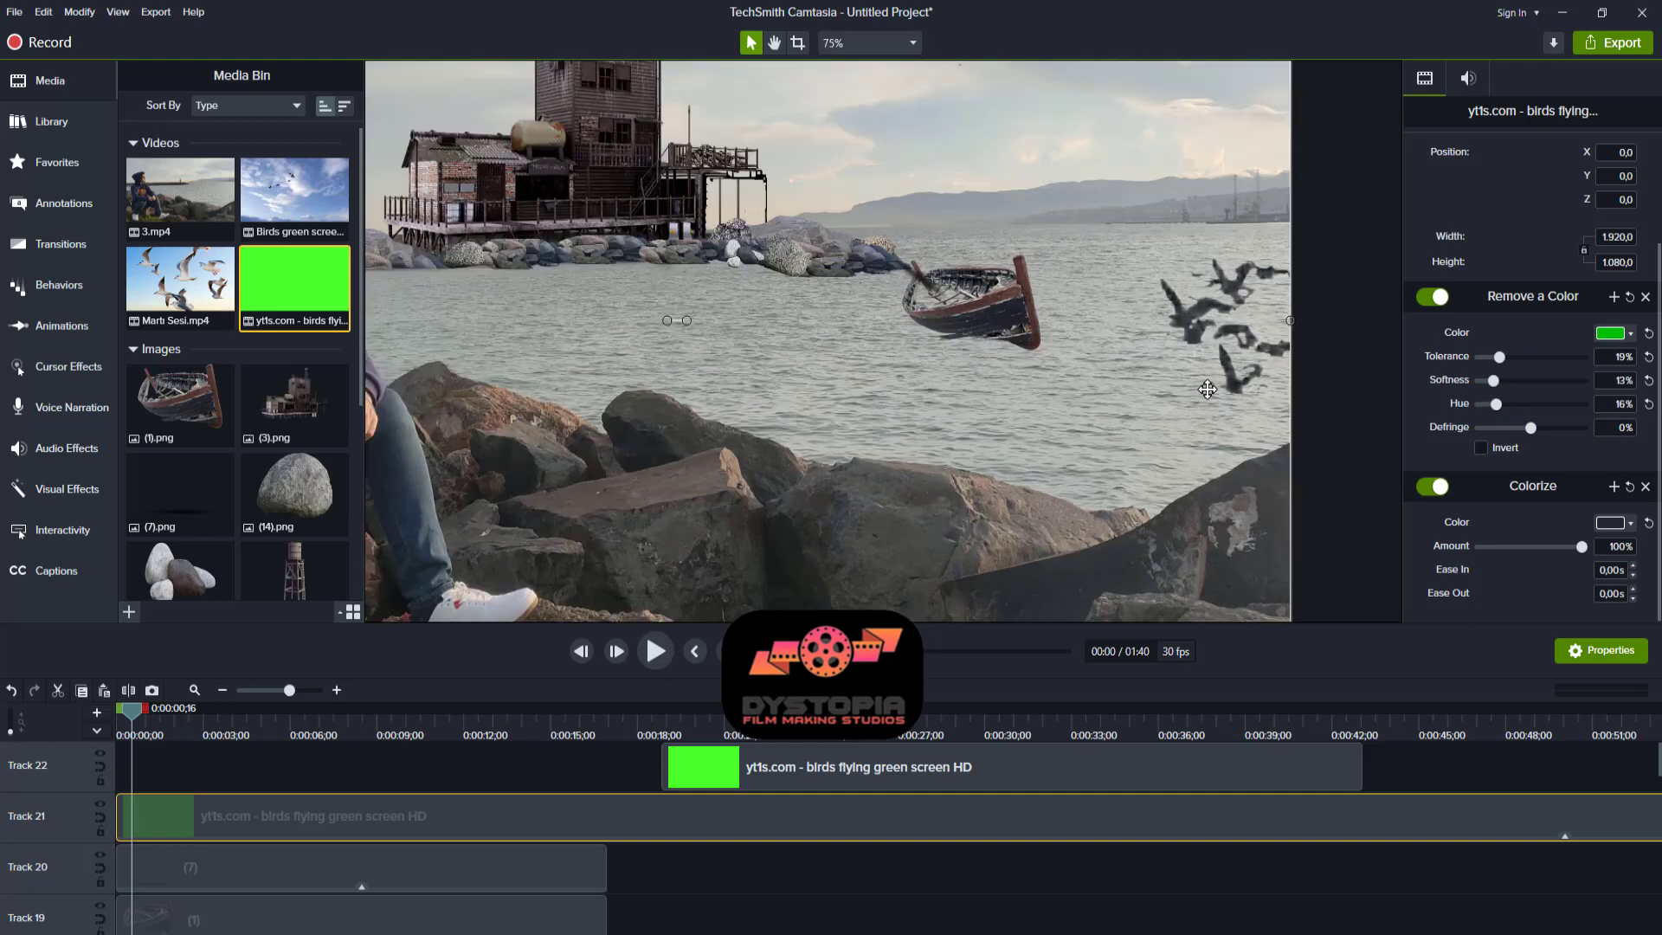
{"action": "scroll", "coordinate": [1207, 390], "scroll_direction": "down", "scroll_amount": 2}
- Raise the birds clip on the canvas to Y 366
{"action": "left_click", "coordinate": [1303, 368]}
{"action": "left_click", "coordinate": [1198, 351]}
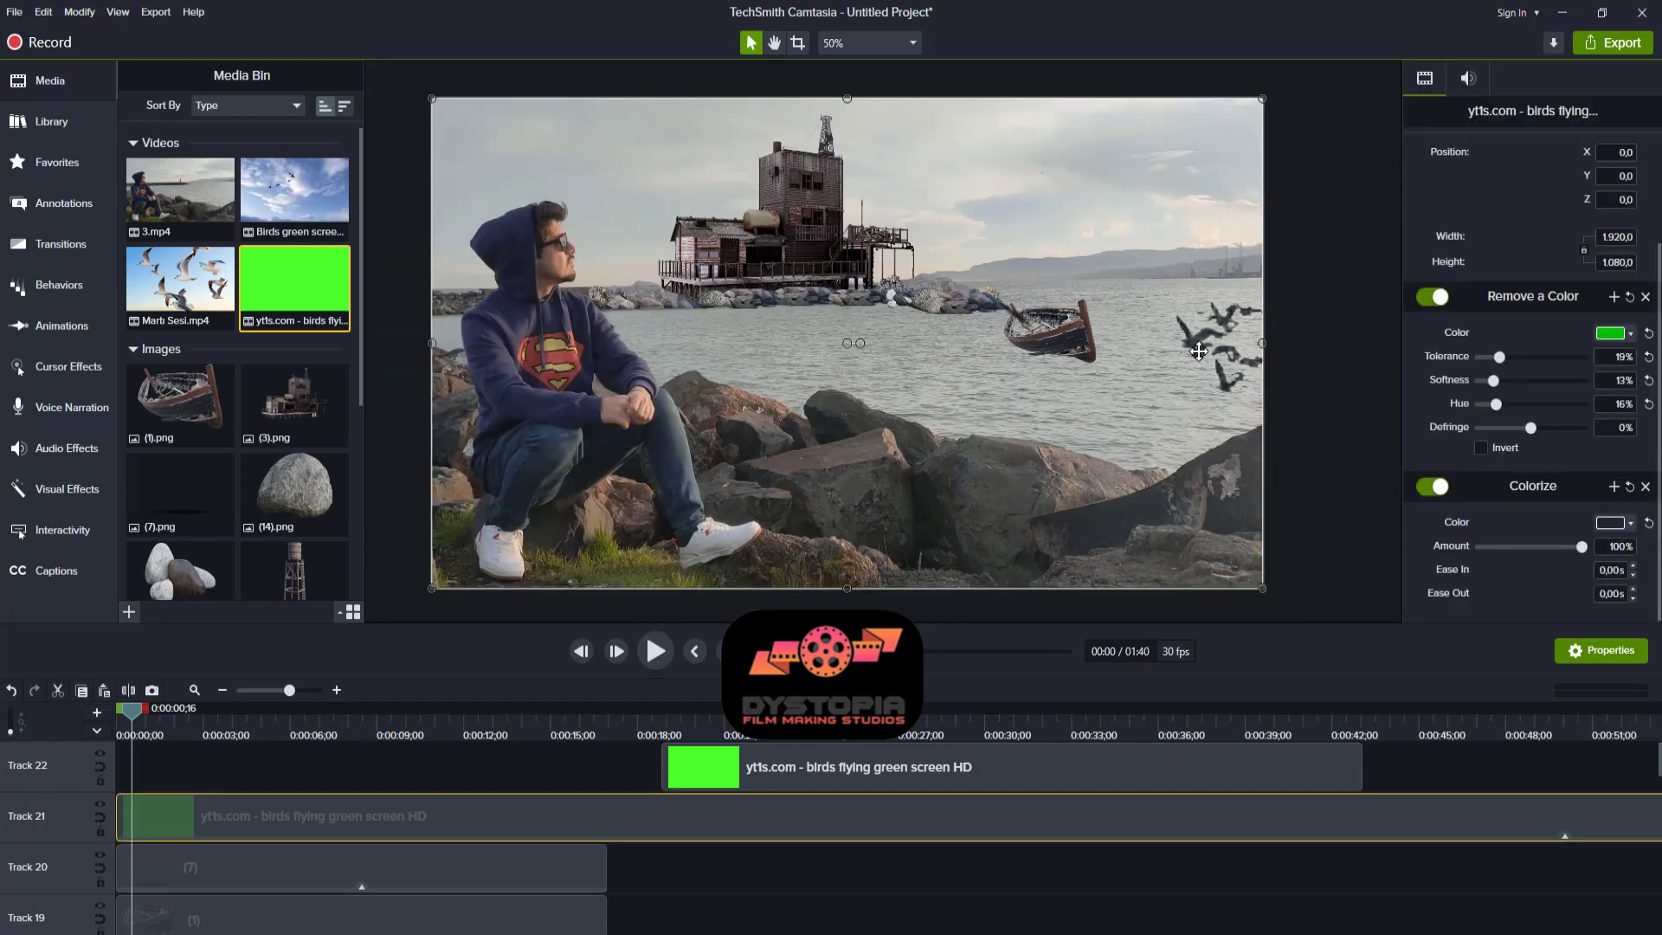
{"action": "key", "text": "Up"}
{"action": "key", "text": "Up"}
{"action": "key", "text": "Up"}
{"action": "key", "text": "Up"}
{"action": "key", "text": "Up"}
{"action": "key", "text": "Up"}
{"action": "key", "text": "Up"}
{"action": "key", "text": "Up"}
{"action": "key", "text": "Up"}
{"action": "key", "text": "Up"}
{"action": "key", "text": "Up"}
{"action": "key", "text": "Up"}
{"action": "key", "text": "Up"}
{"action": "key", "text": "Up"}
{"action": "key", "text": "Up"}
{"action": "key", "text": "Up"}
{"action": "key", "text": "Up"}
{"action": "key", "text": "Up"}
{"action": "key", "text": "Up"}
{"action": "key", "text": "Up"}
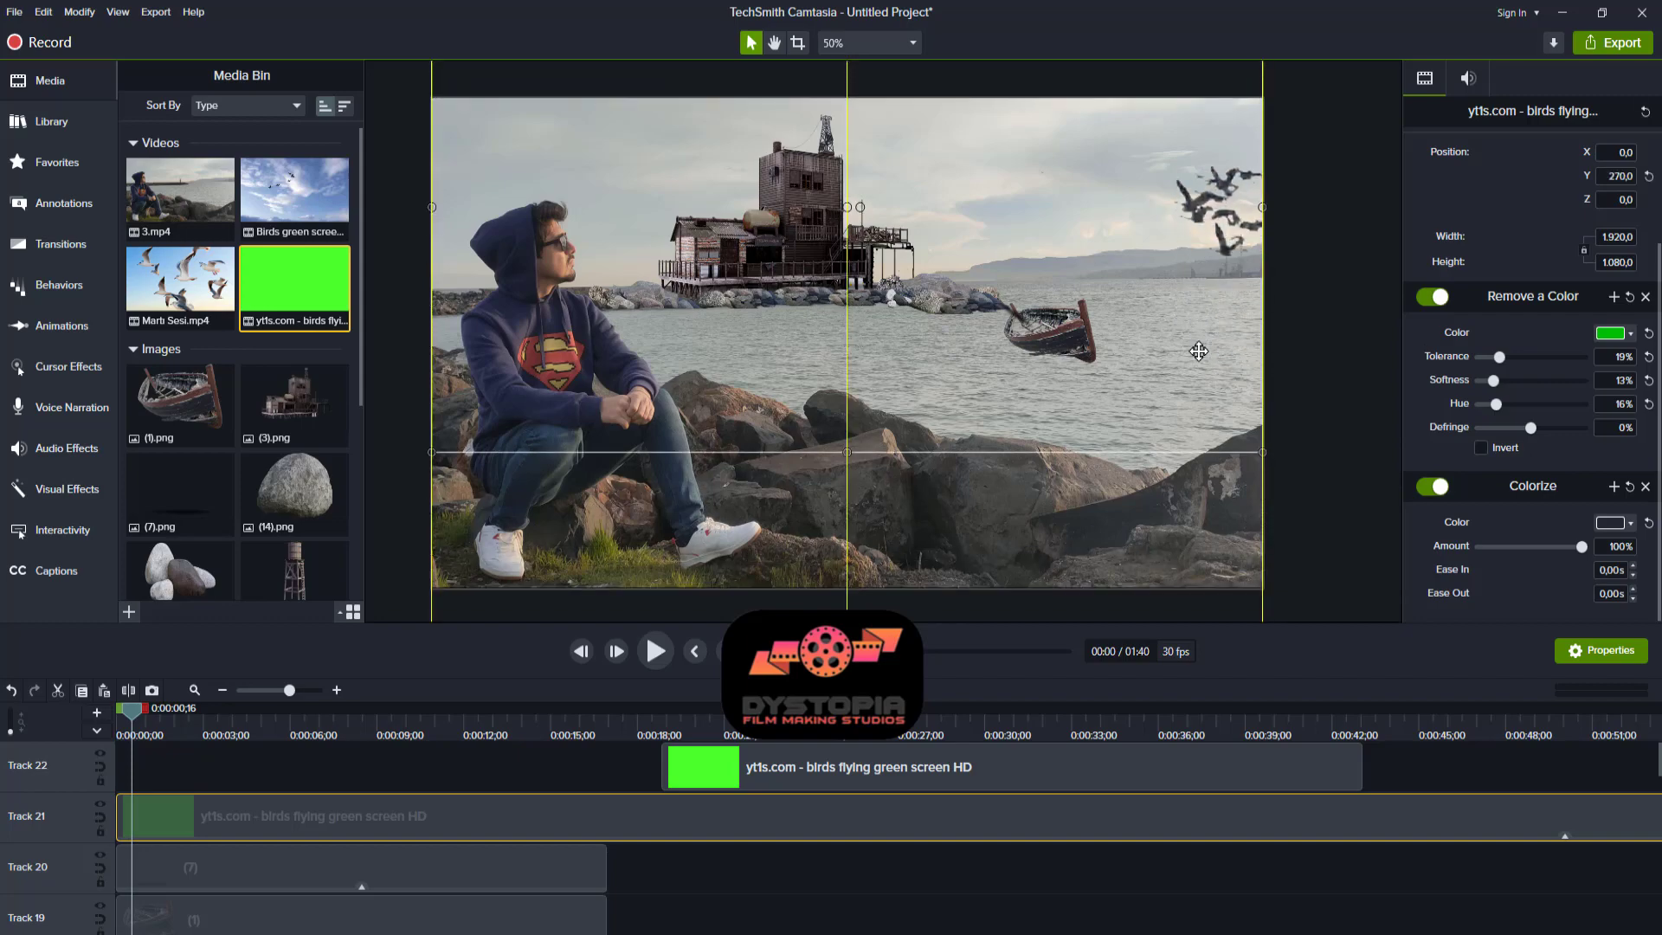
- Preview the birds to about 5 seconds, lower them over the man and set color removal to 50% tolerance and -90% defringe
{"action": "key", "text": "space"}
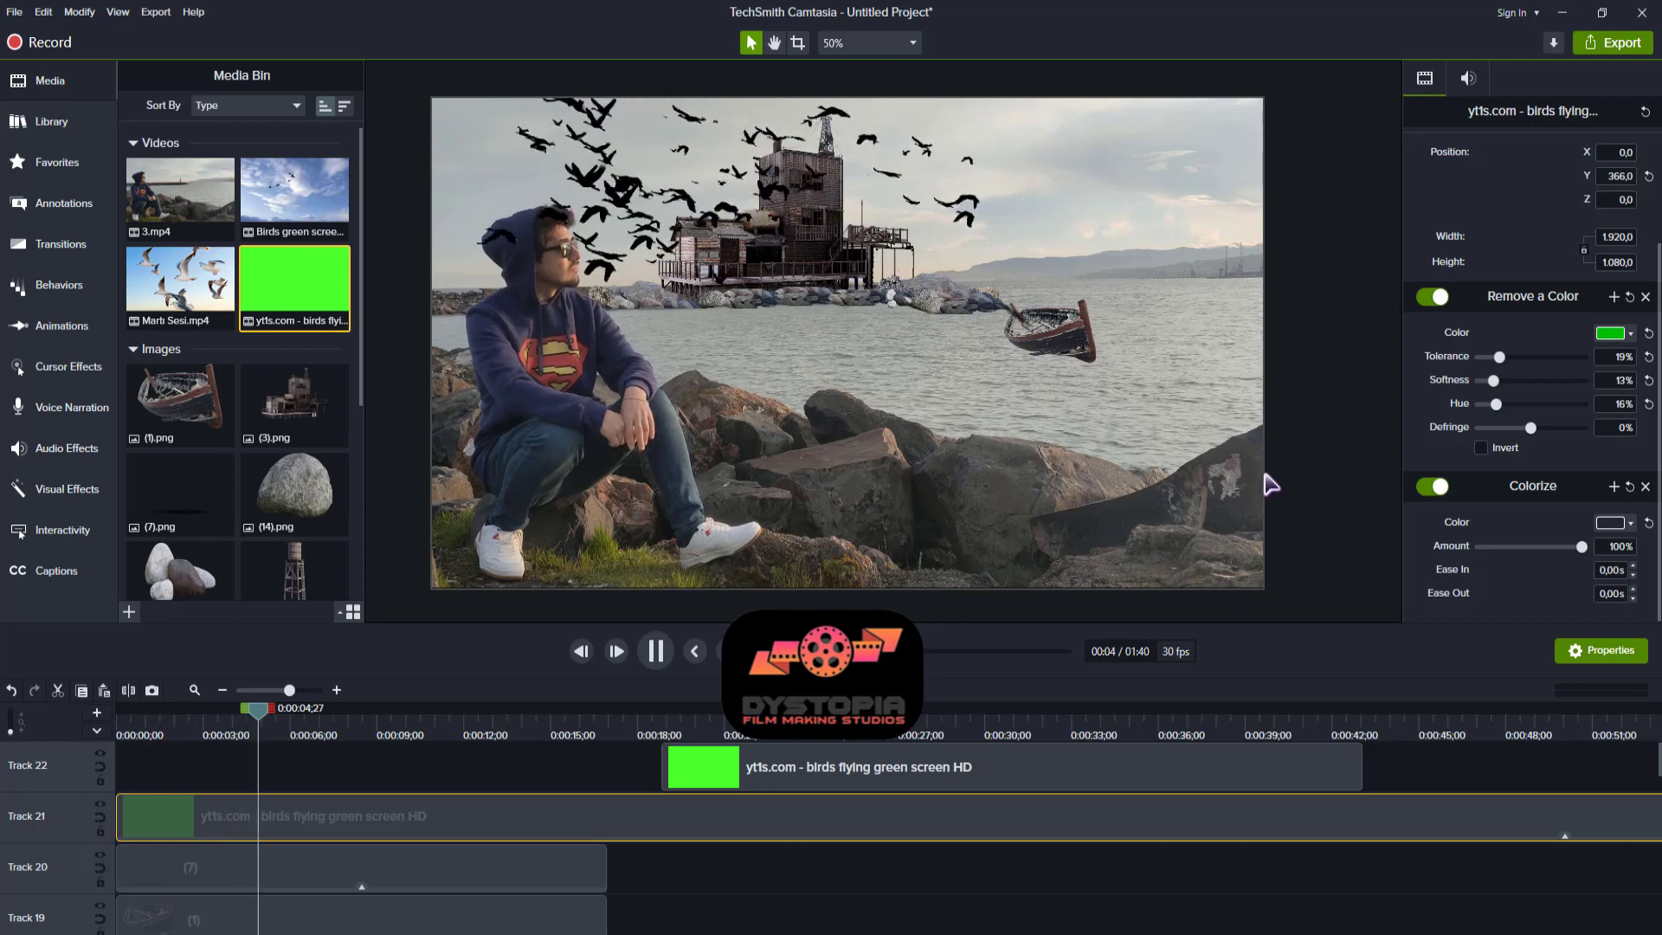
{"action": "key", "text": "space"}
{"action": "left_click_drag", "start_coordinate": [725, 208], "coordinate": [714, 350]}
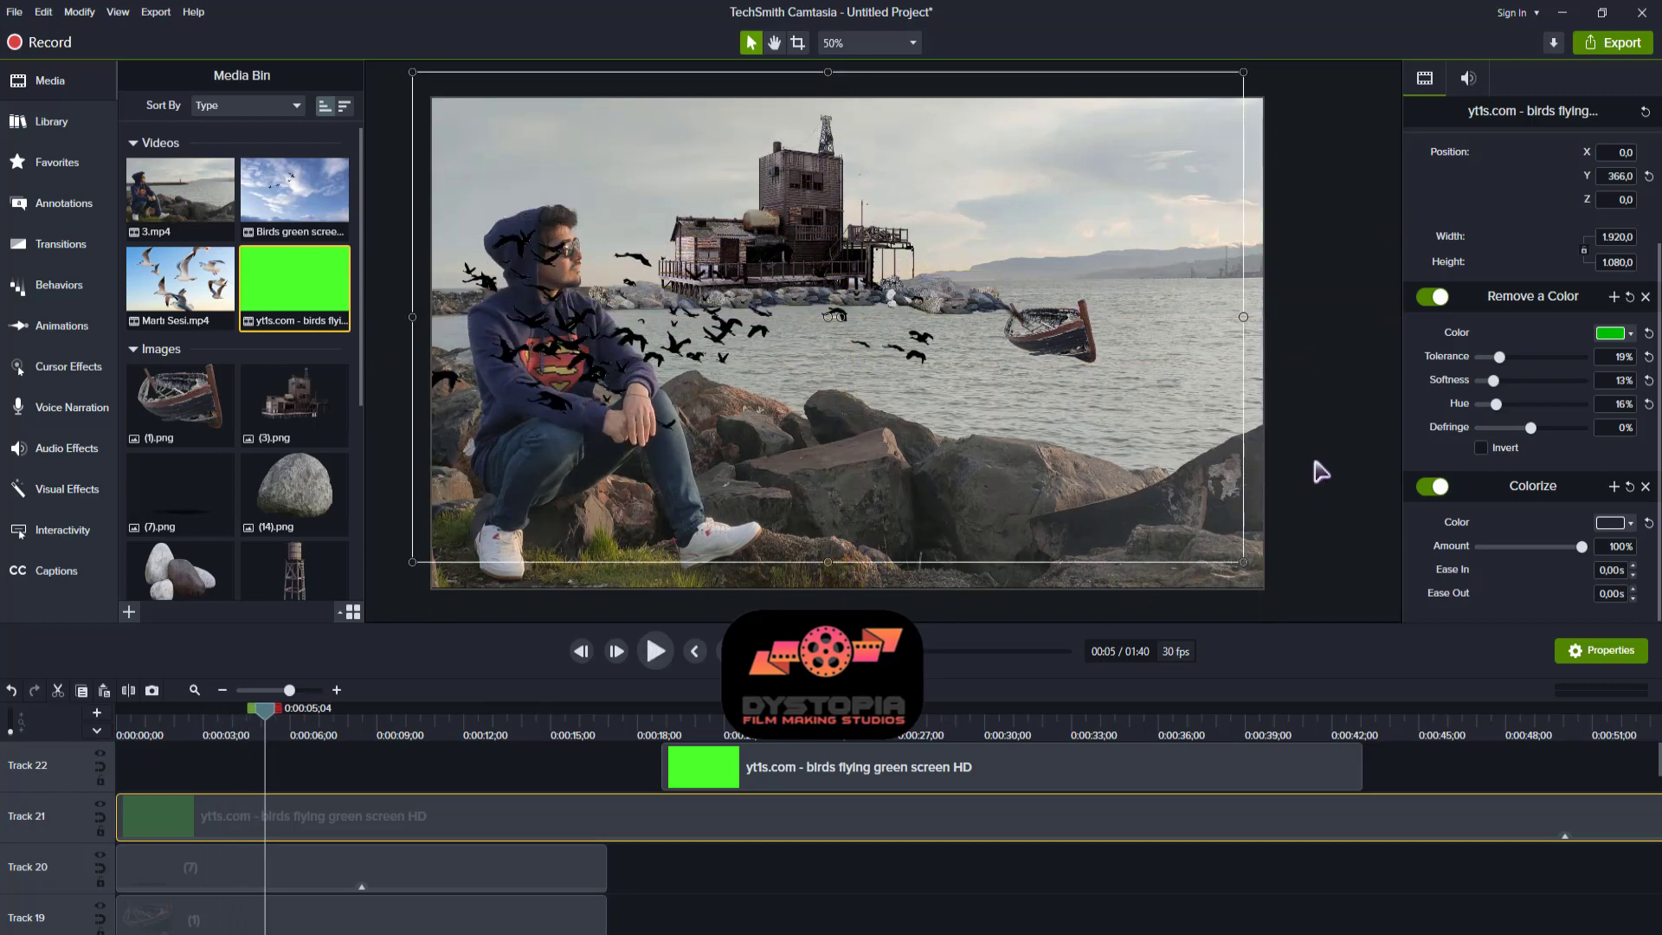
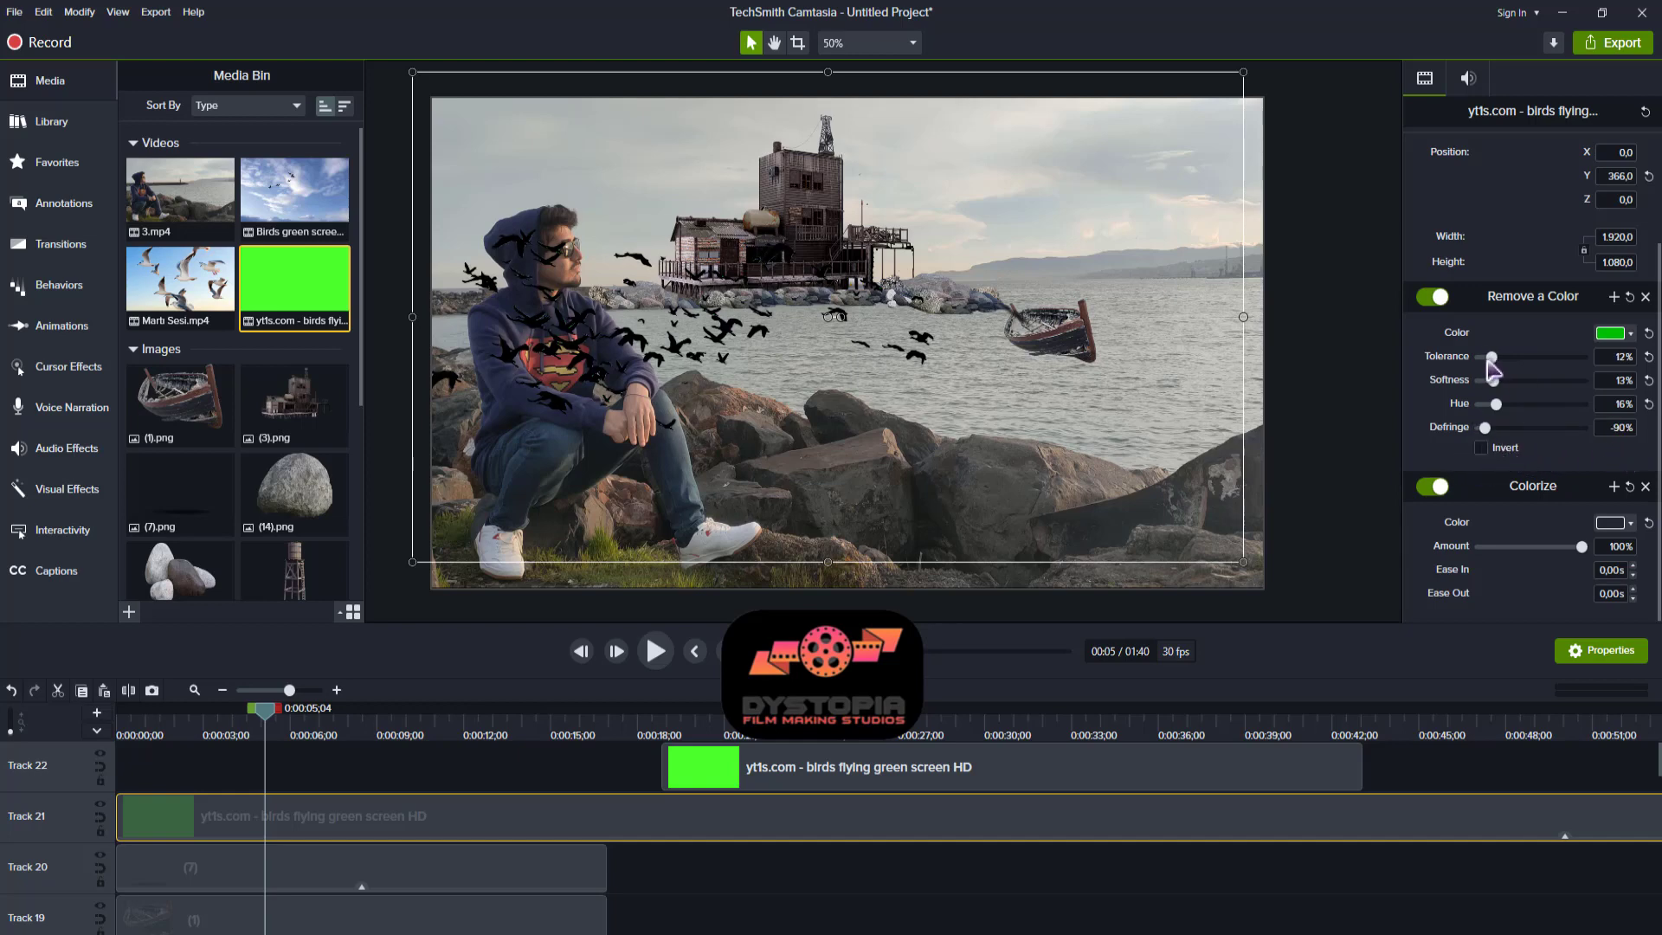
{"action": "left_click_drag", "start_coordinate": [1490, 360], "coordinate": [1534, 376]}
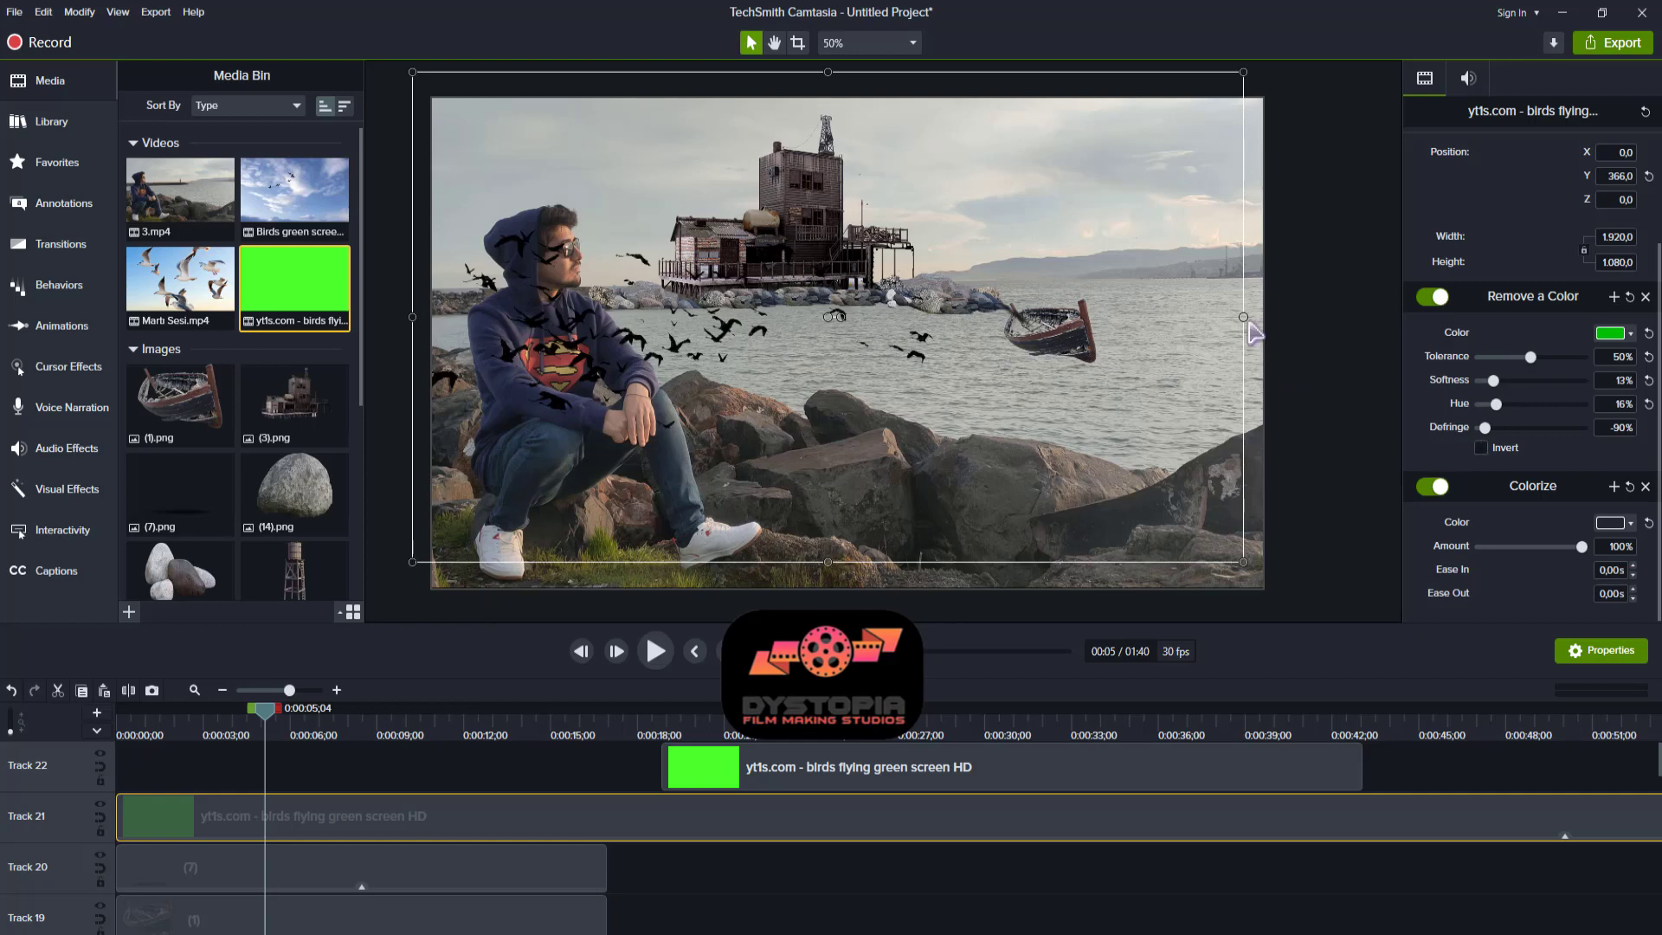
- Widen the birds clip to 2,212 and move it up into the sky at X 58.7, Y 415.5
{"action": "left_click_drag", "start_coordinate": [1250, 325], "coordinate": [1373, 315]}
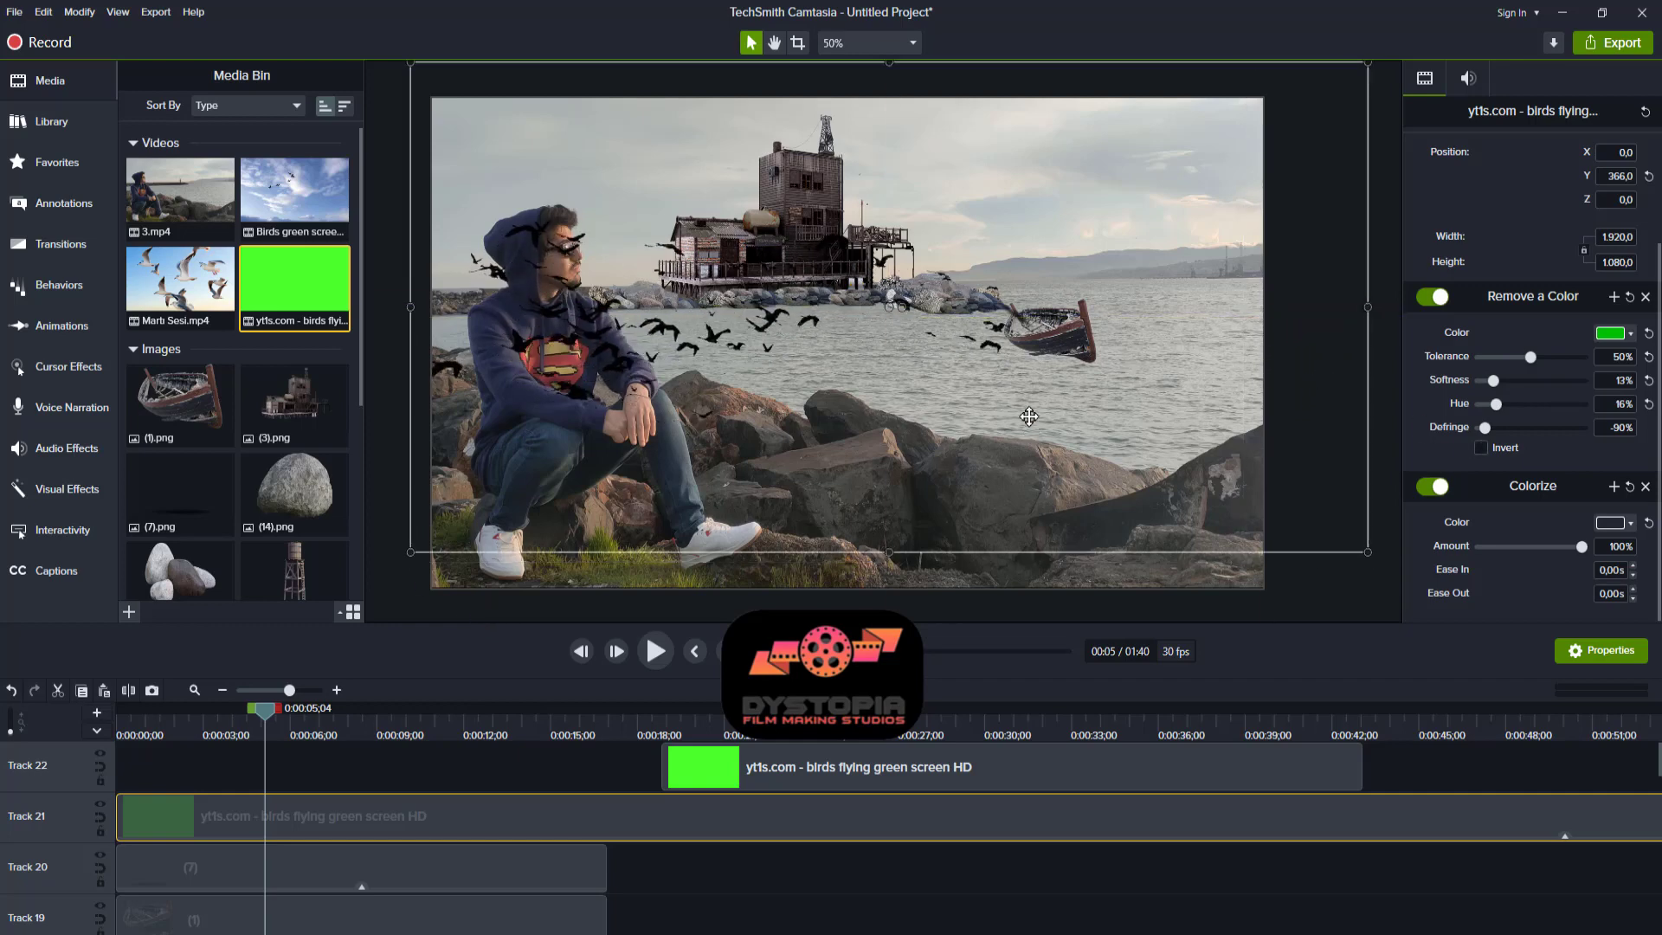
{"action": "left_click_drag", "start_coordinate": [1029, 416], "coordinate": [1012, 277]}
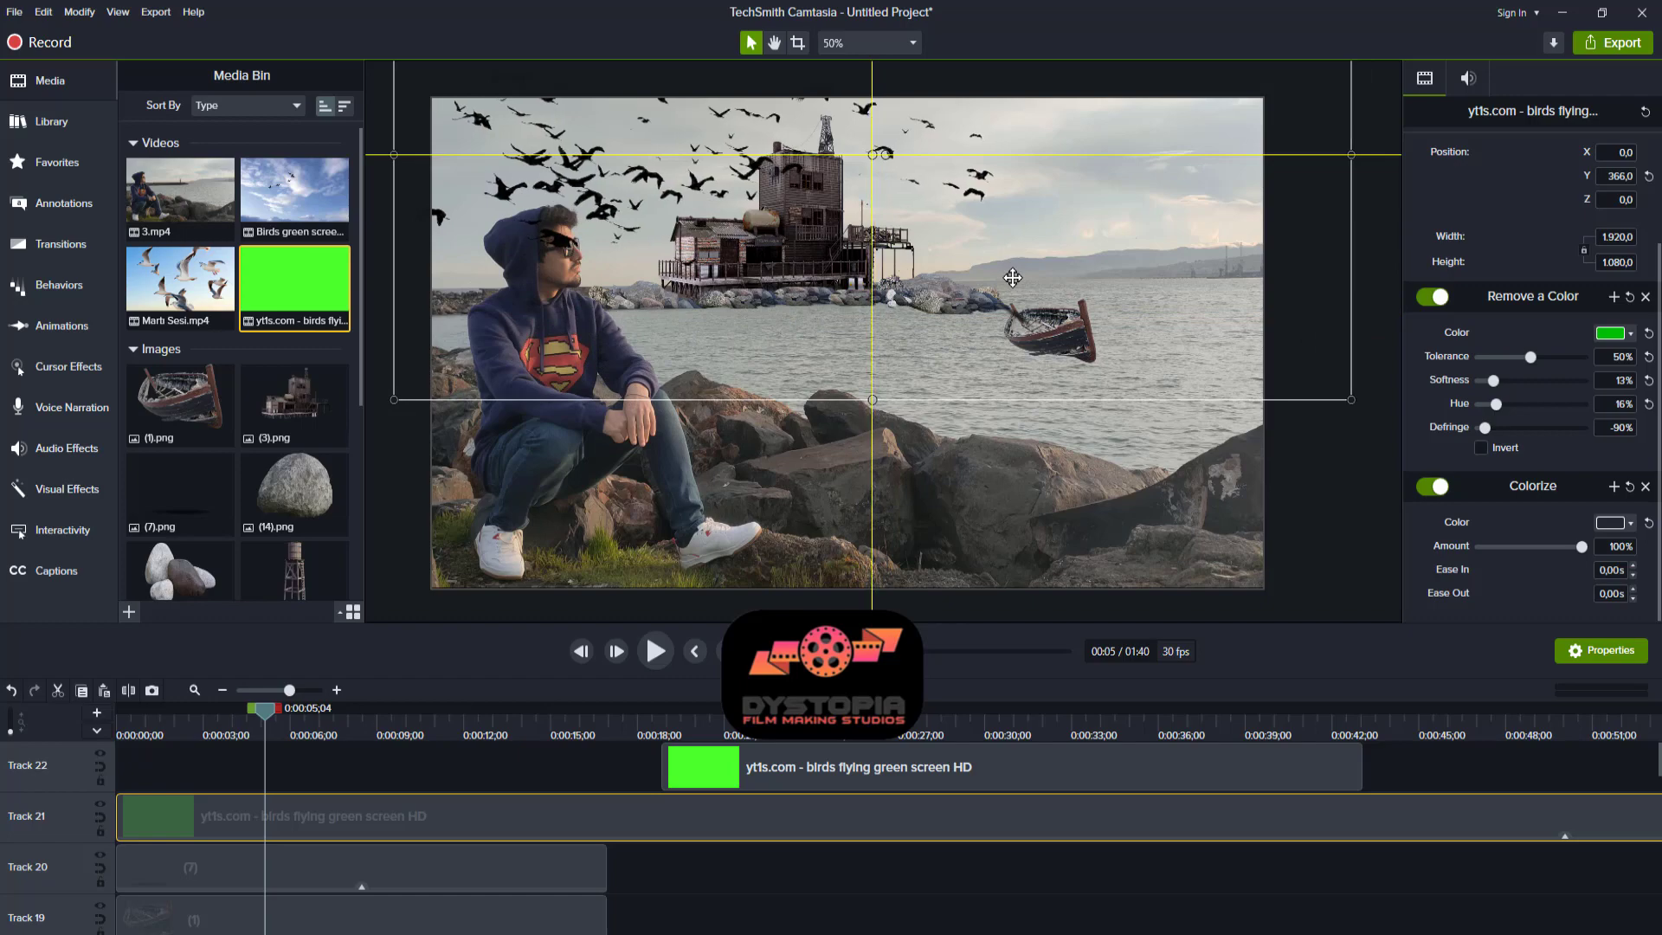
- Split the birds clip at 0:00:10;03 and delete its remainder along with the unused birds clip on Track 22
{"action": "left_click", "coordinate": [594, 721]}
{"action": "left_click_drag", "start_coordinate": [536, 730], "coordinate": [414, 740]}
{"action": "key", "text": "s"}
{"action": "left_click", "coordinate": [442, 817]}
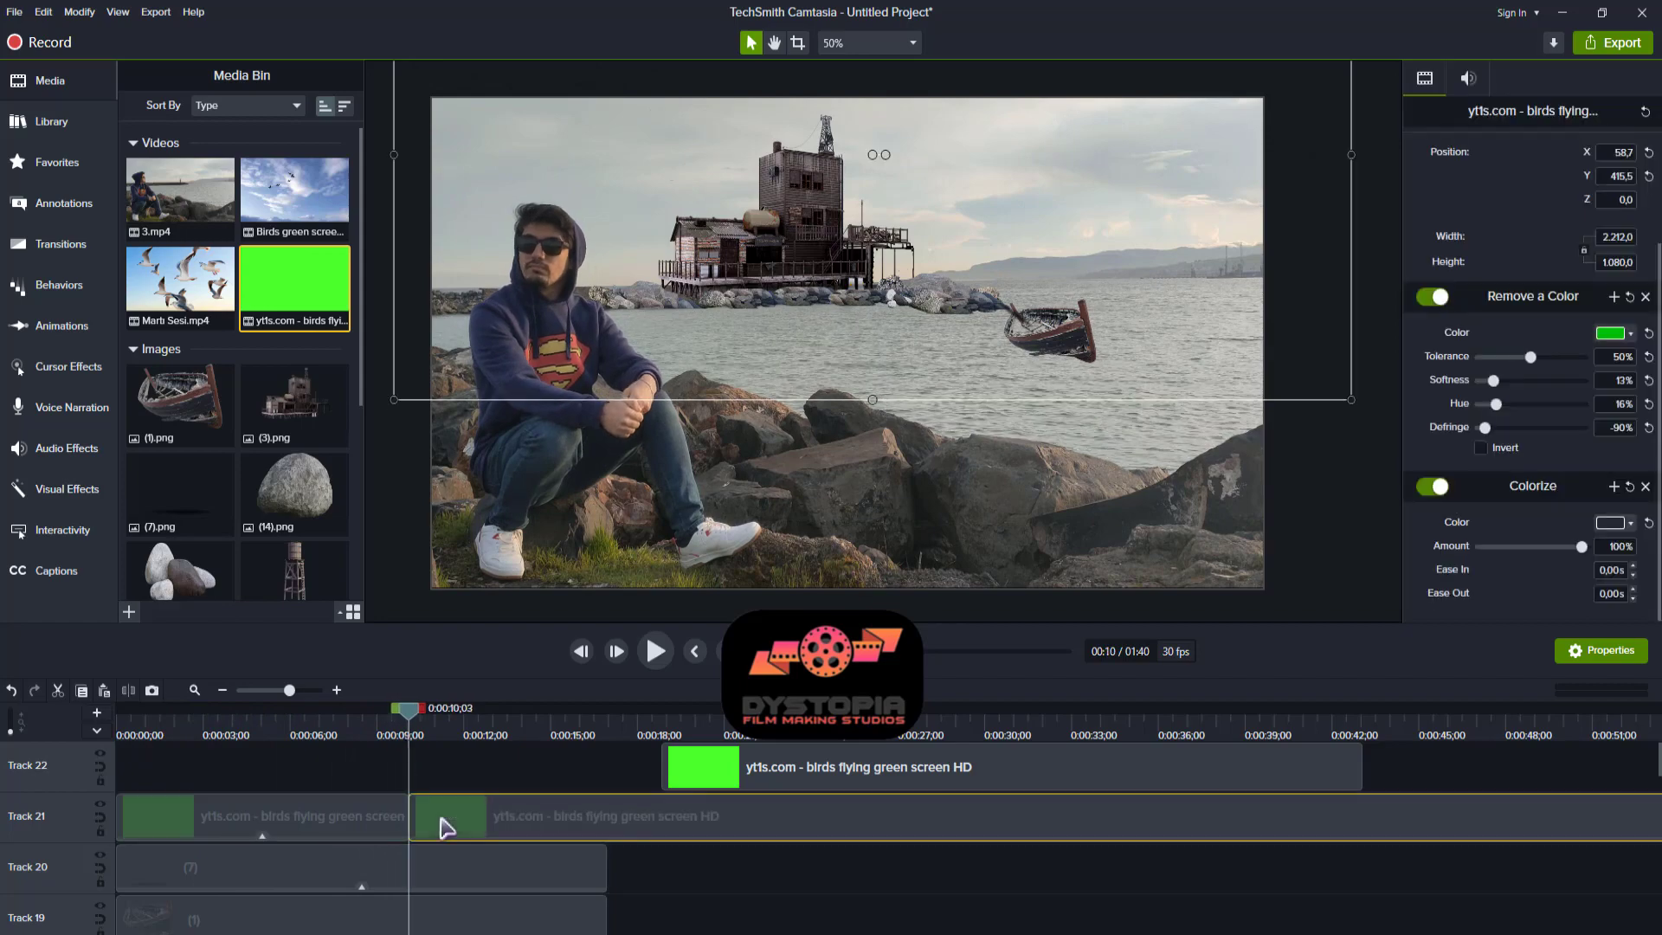
{"action": "key", "text": "Delete"}
{"action": "left_click", "coordinate": [796, 767]}
{"action": "key", "text": "Delete"}
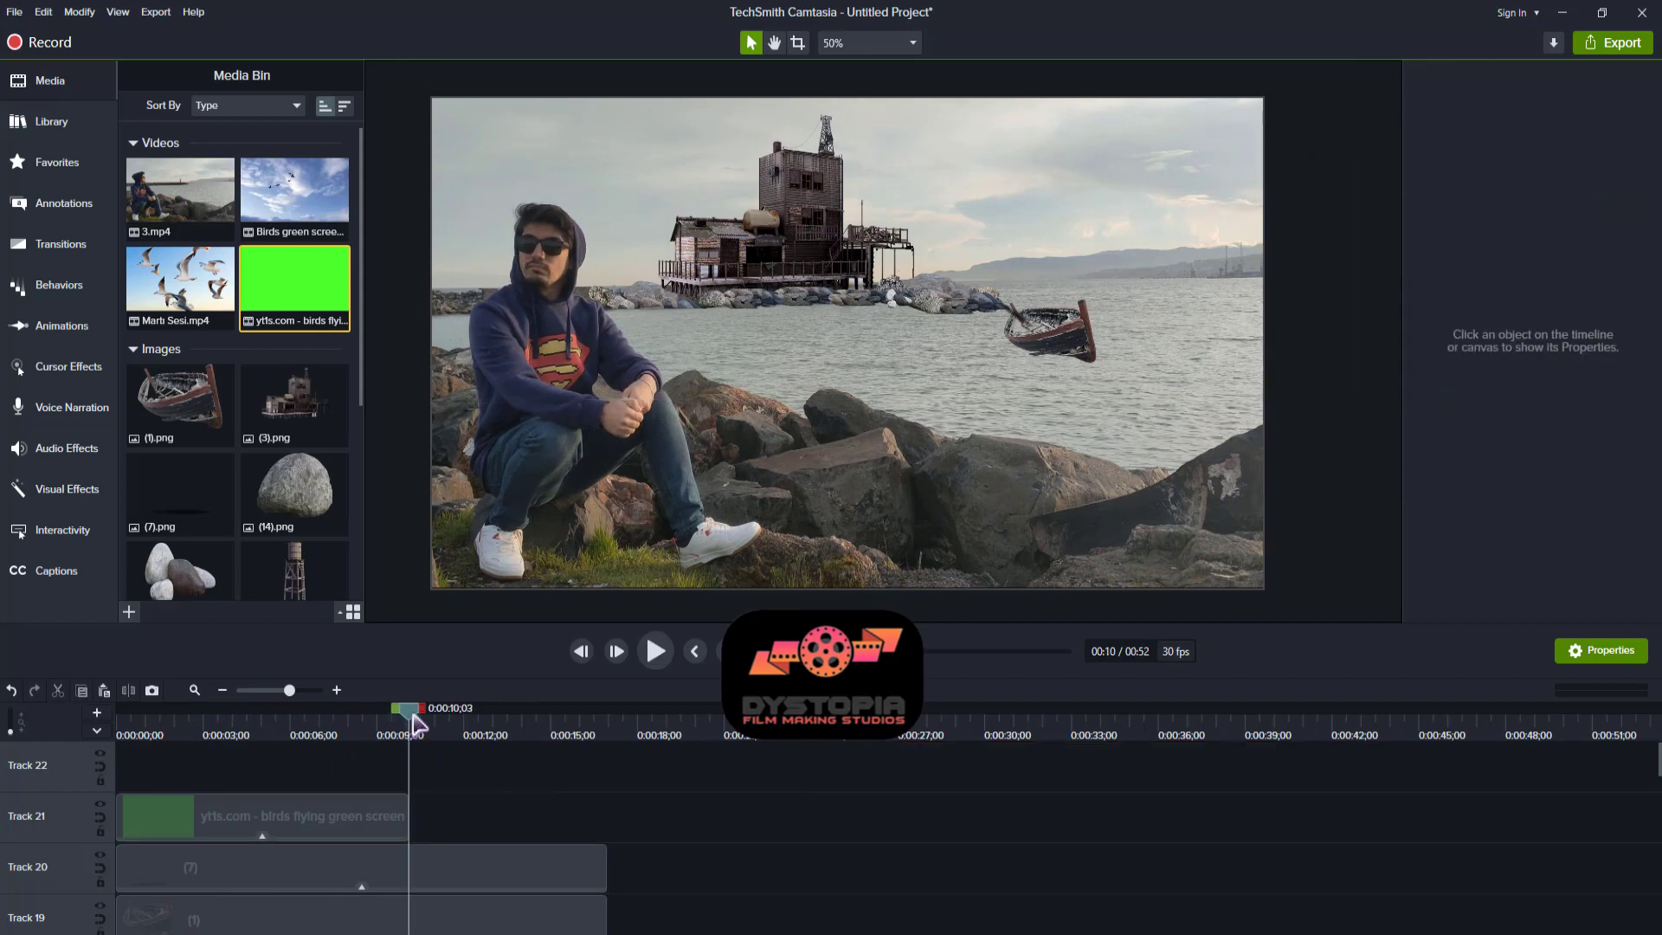
- Move the Track 21 birds clip aside, past the end of the overlay clips
{"action": "left_click_drag", "start_coordinate": [416, 723], "coordinate": [227, 755]}
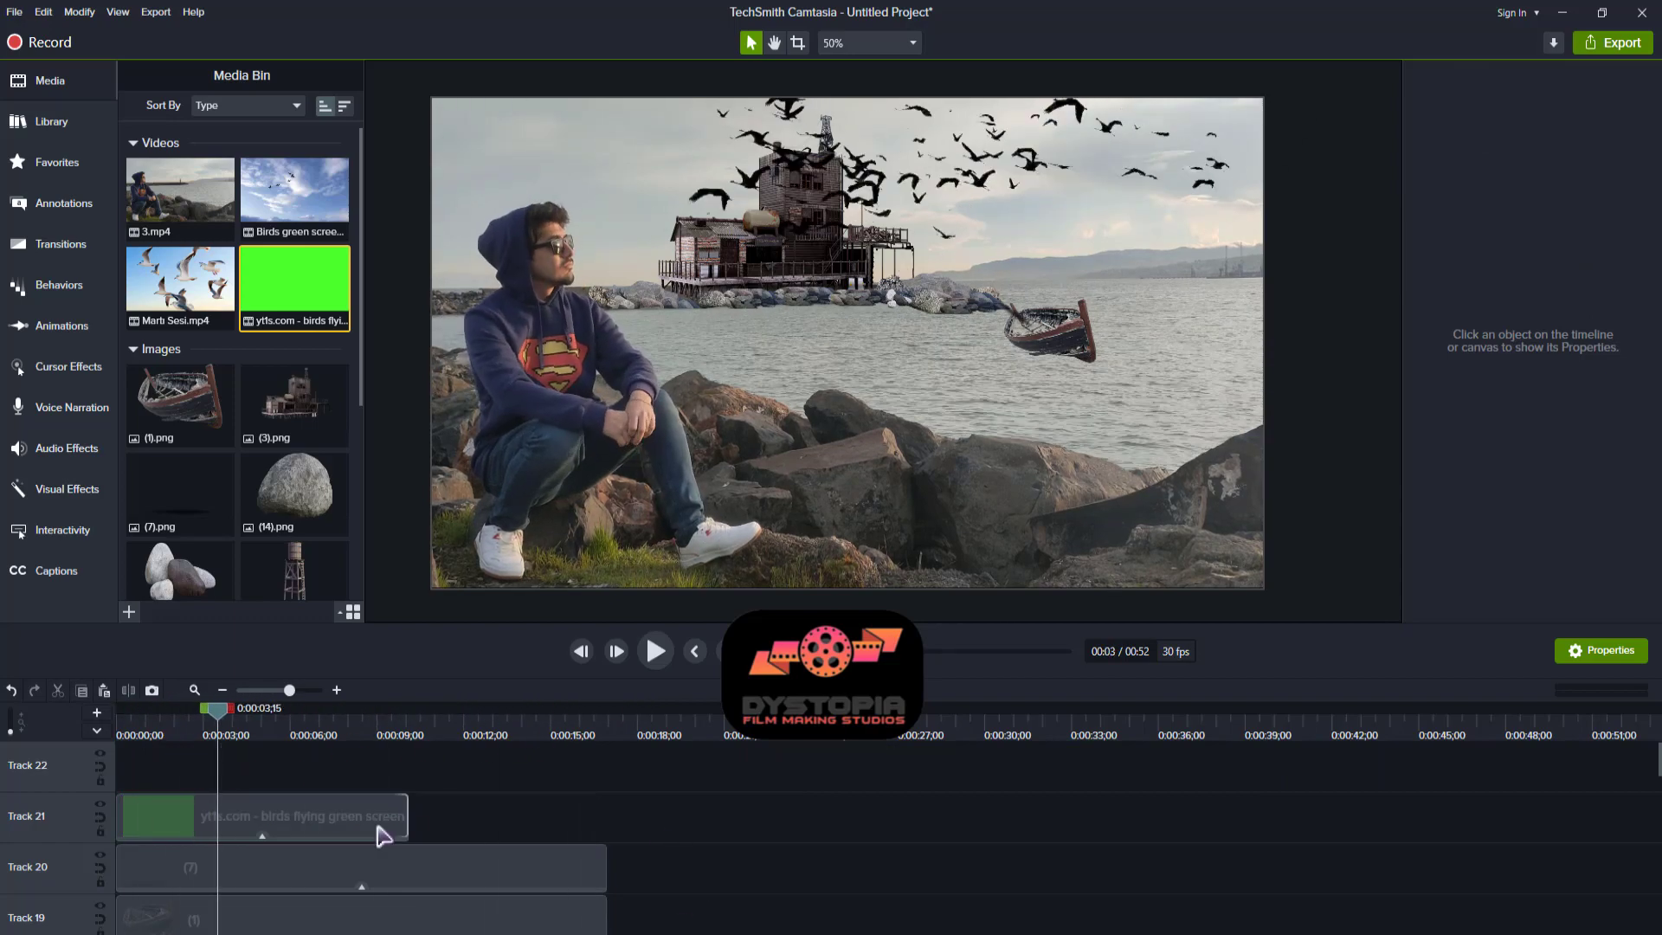
{"action": "left_click_drag", "start_coordinate": [383, 835], "coordinate": [958, 835]}
{"action": "left_click", "coordinate": [661, 873]}
{"action": "scroll", "coordinate": [645, 829], "scroll_direction": "down", "scroll_amount": 1}
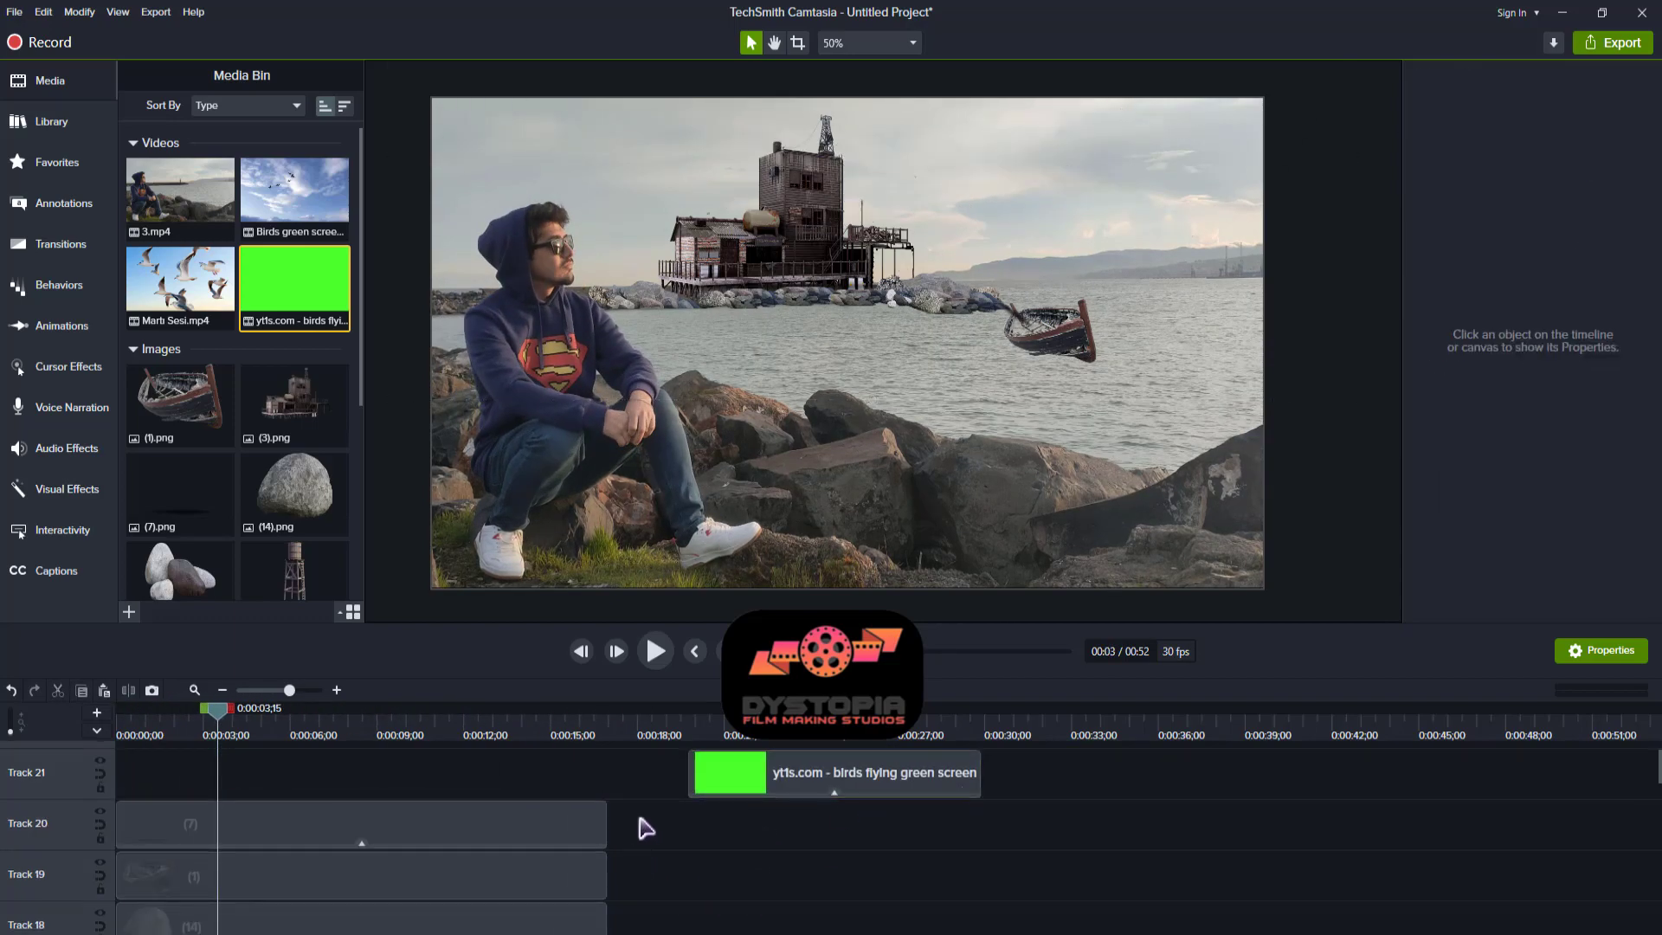
{"action": "left_click_drag", "start_coordinate": [645, 828], "coordinate": [442, 911]}
{"action": "left_click", "coordinate": [698, 838]}
{"action": "left_click_drag", "start_coordinate": [727, 781], "coordinate": [860, 829]}
{"action": "scroll", "coordinate": [649, 789], "scroll_direction": "up", "scroll_amount": 3}
{"action": "left_click", "coordinate": [609, 802]}
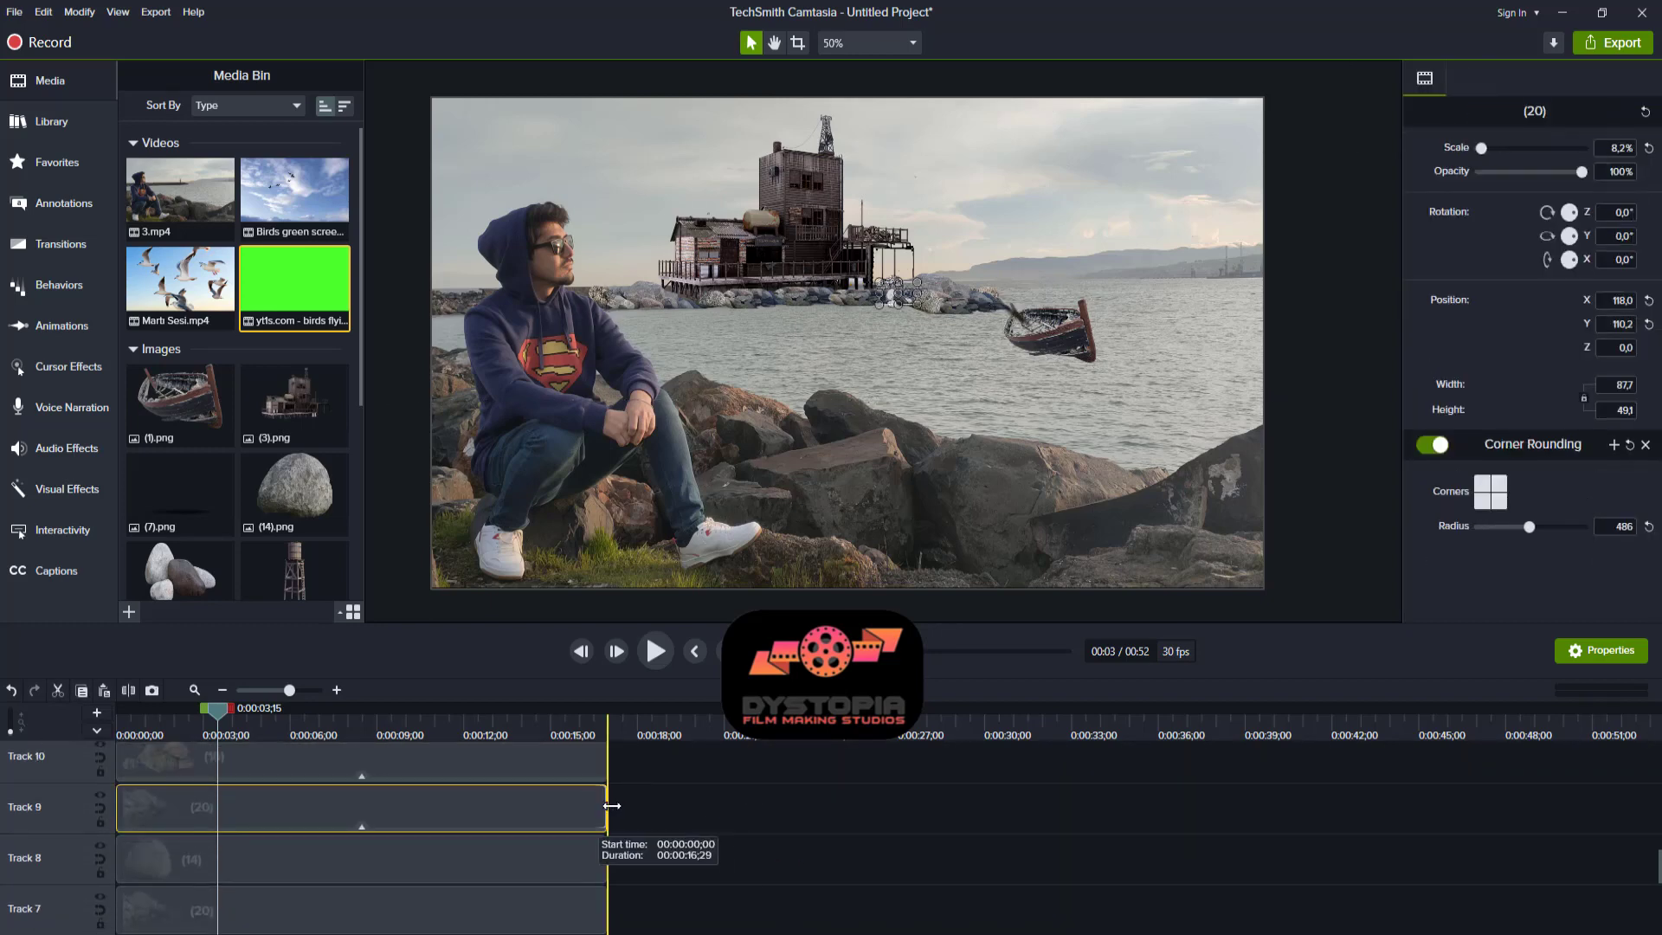
{"action": "left_click", "coordinate": [631, 814]}
{"action": "scroll", "coordinate": [632, 813], "scroll_direction": "down", "scroll_amount": 6}
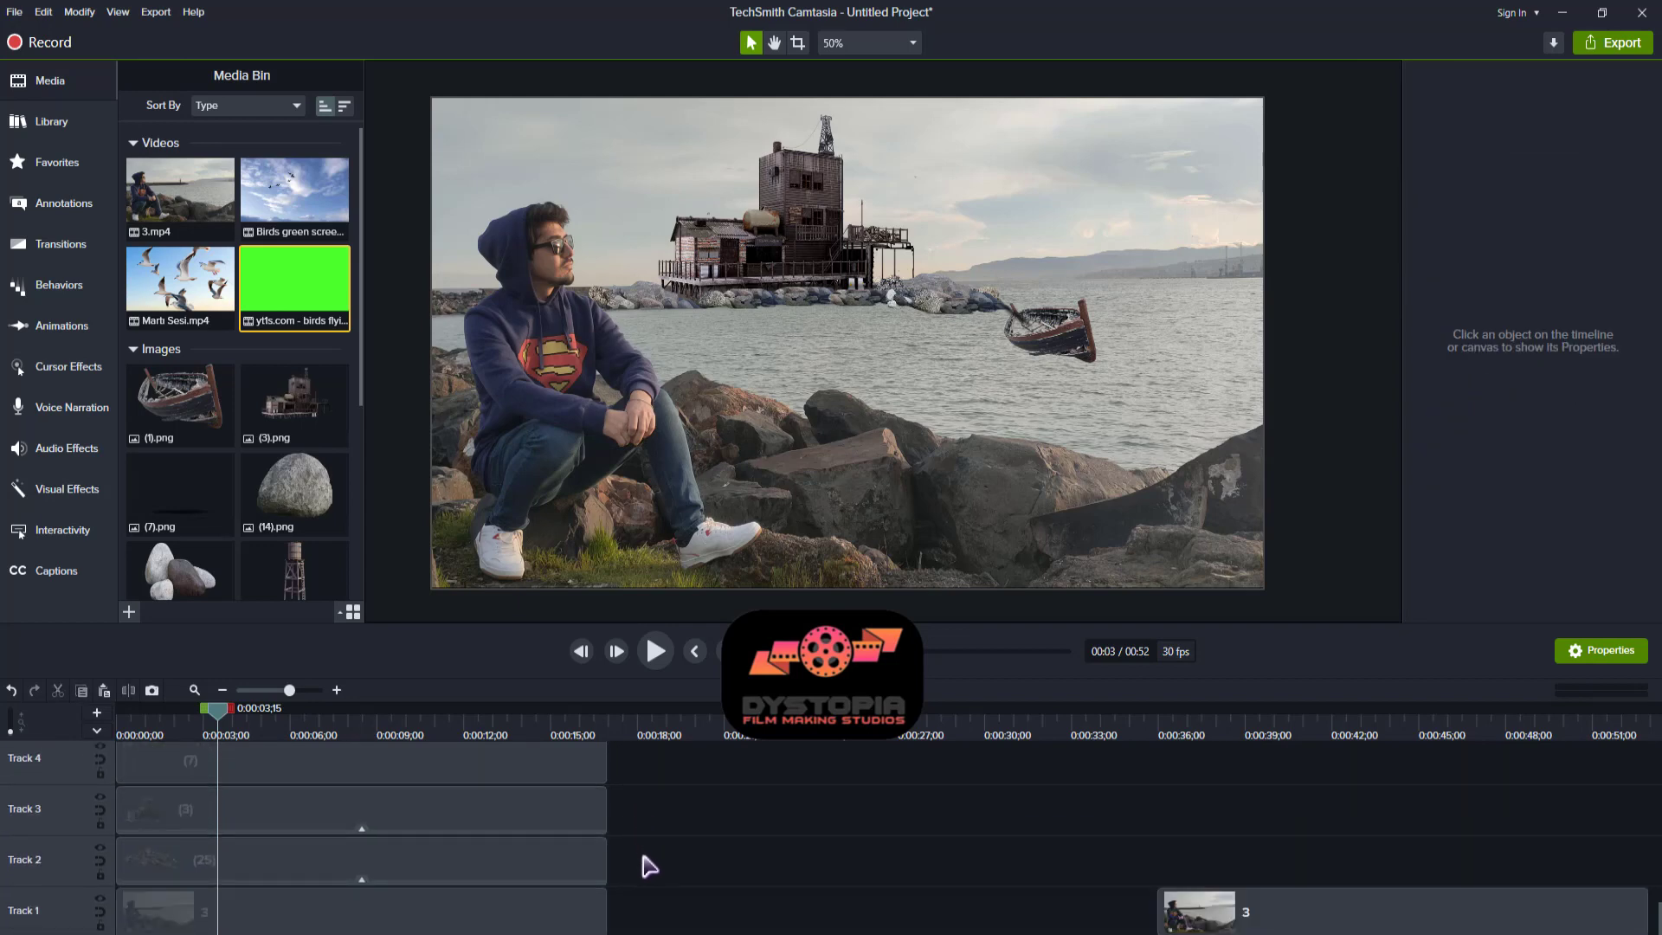
- Move the overlay clips on Tracks 2 to 20 up one track and place the birds clip at the start of Track 2
{"action": "left_click_drag", "start_coordinate": [671, 872], "coordinate": [185, 831]}
{"action": "scroll", "coordinate": [813, 809], "scroll_direction": "down", "scroll_amount": 15}
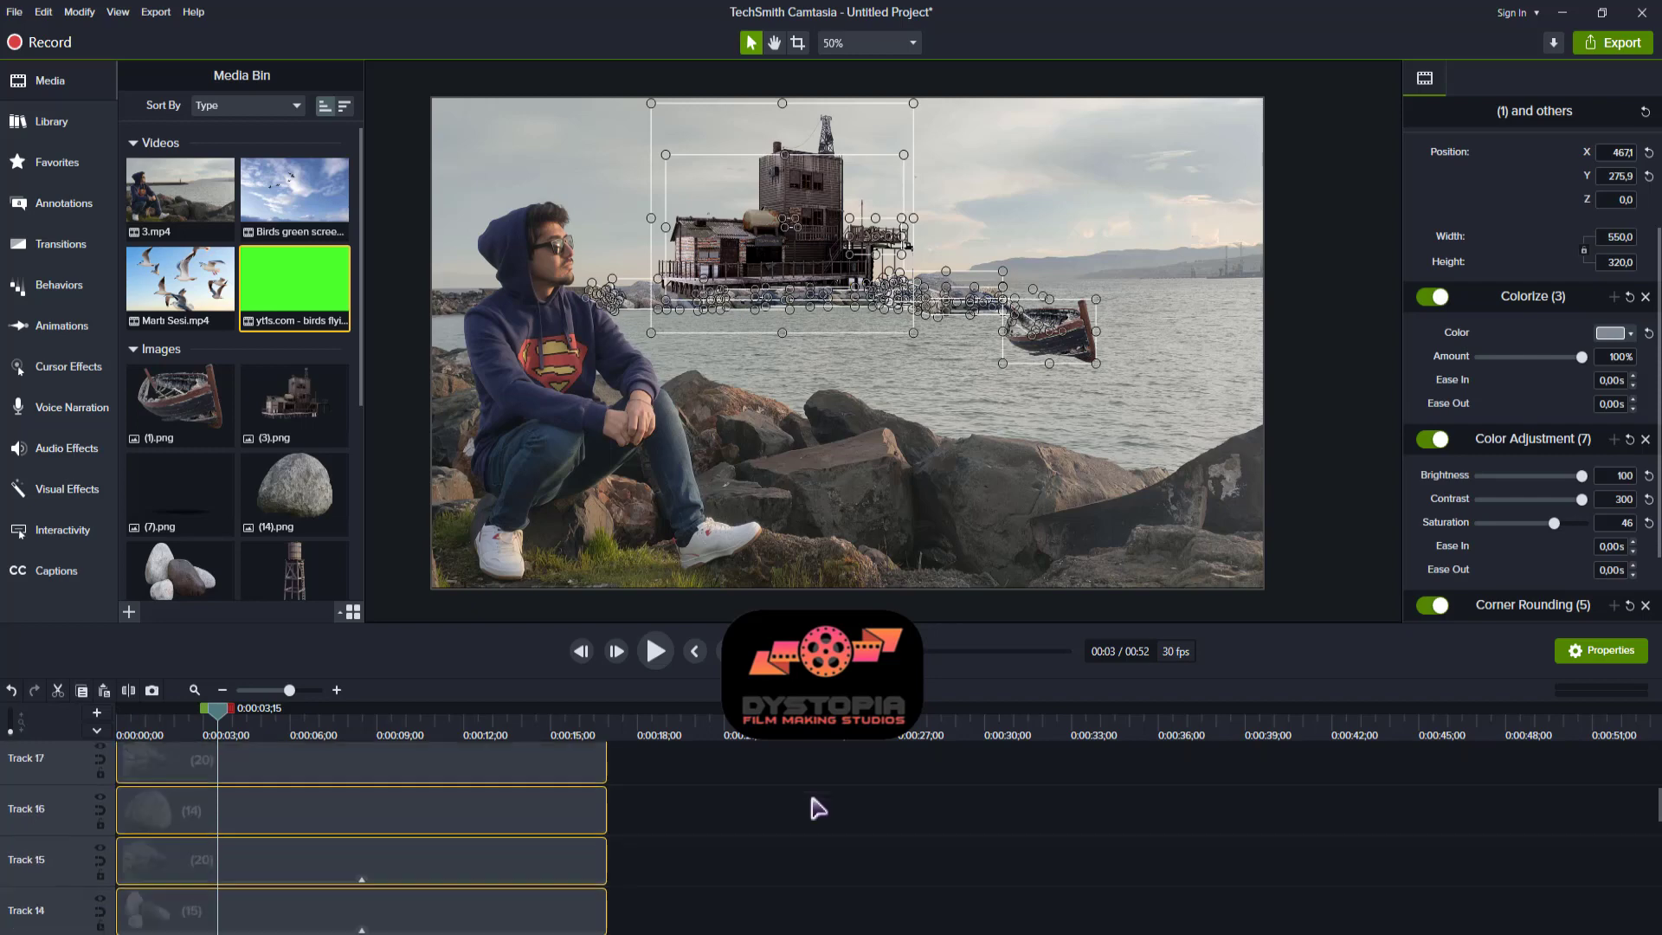
{"action": "left_click_drag", "start_coordinate": [866, 753], "coordinate": [143, 866]}
{"action": "left_click", "coordinate": [477, 853]}
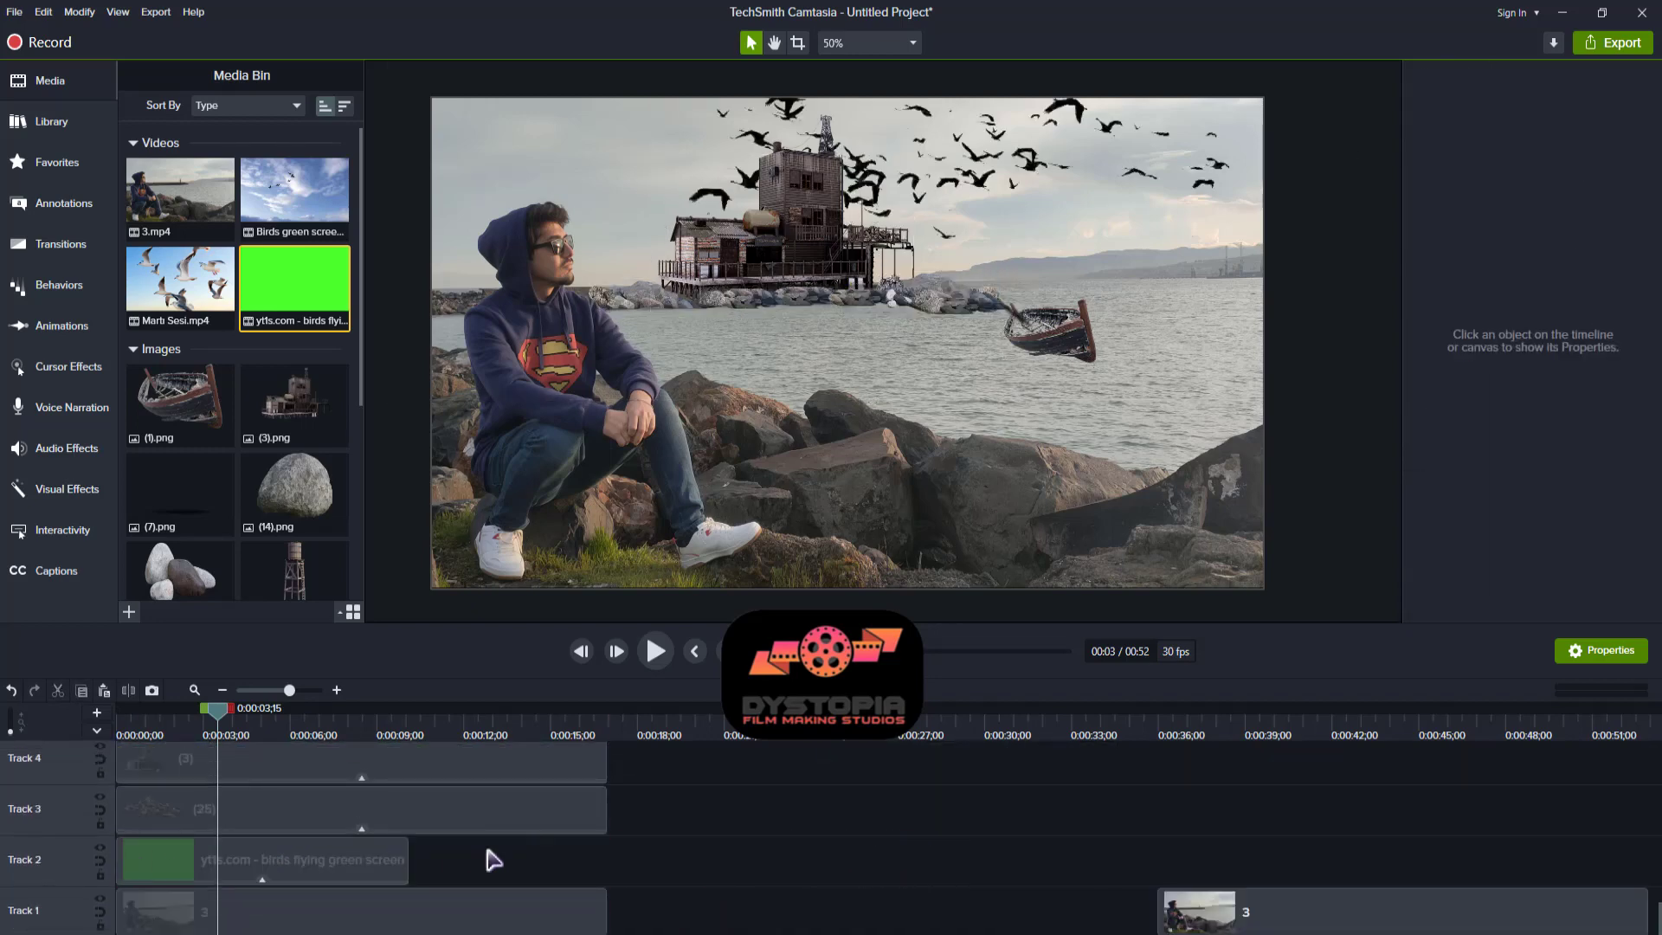
- Nudge the birds clip to X 132.7, Y 541.5 and play the video to about 7 seconds
{"action": "key", "text": "c"}
{"action": "left_click", "coordinate": [45, 82]}
{"action": "key", "text": "space"}
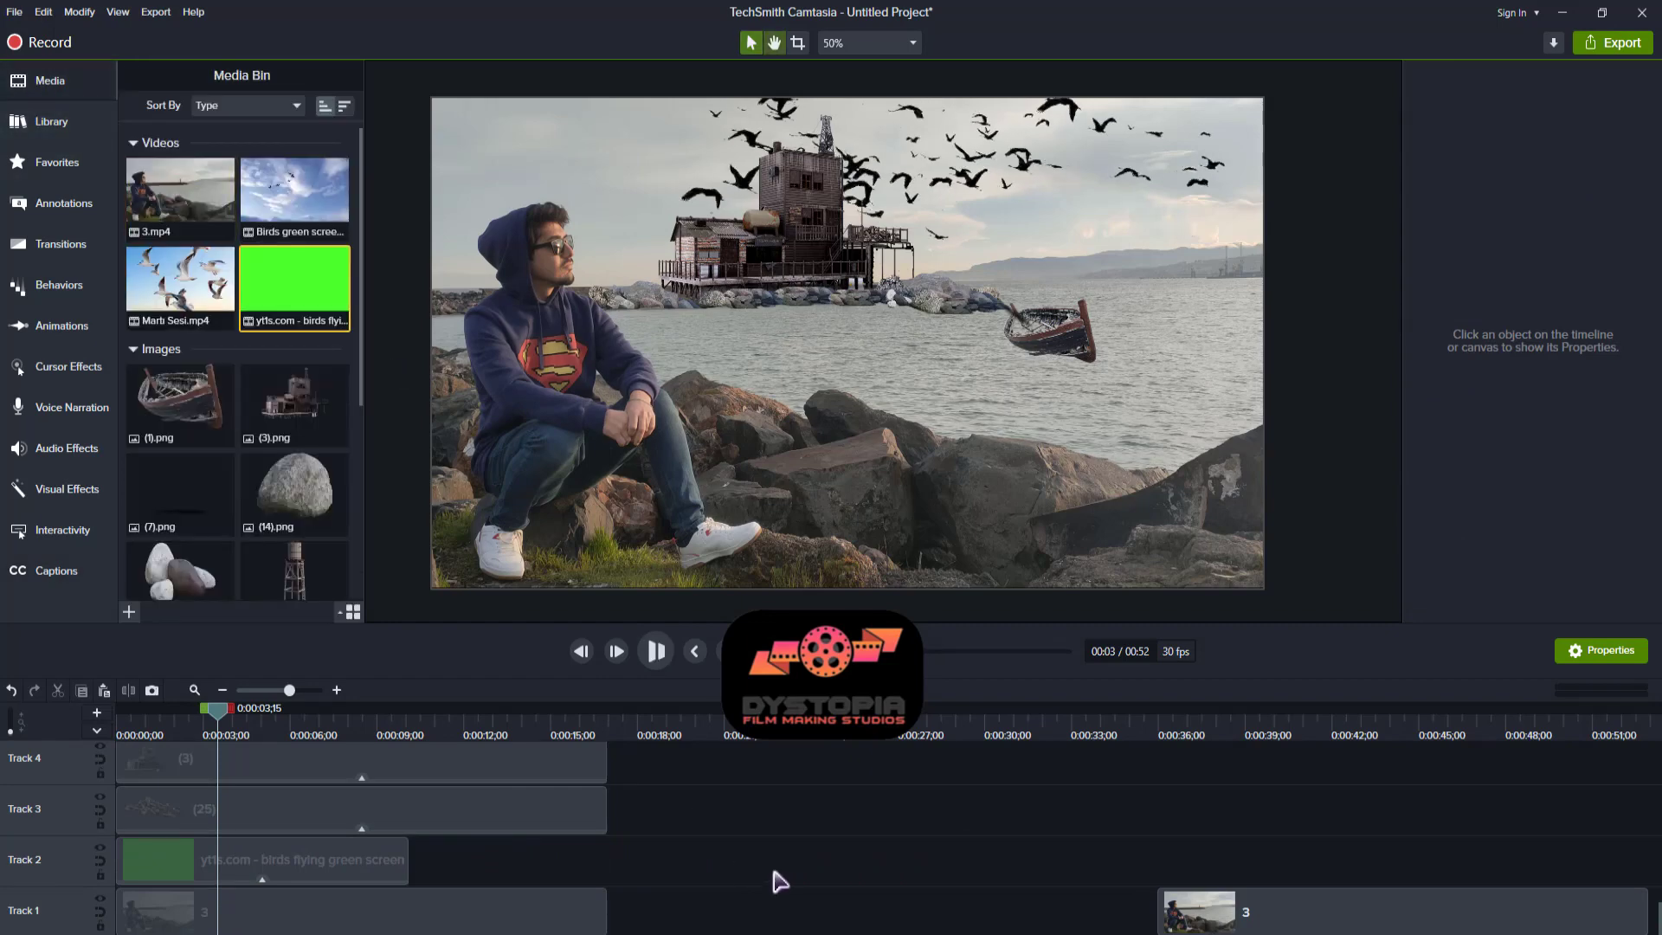
{"action": "left_click", "coordinate": [613, 144]}
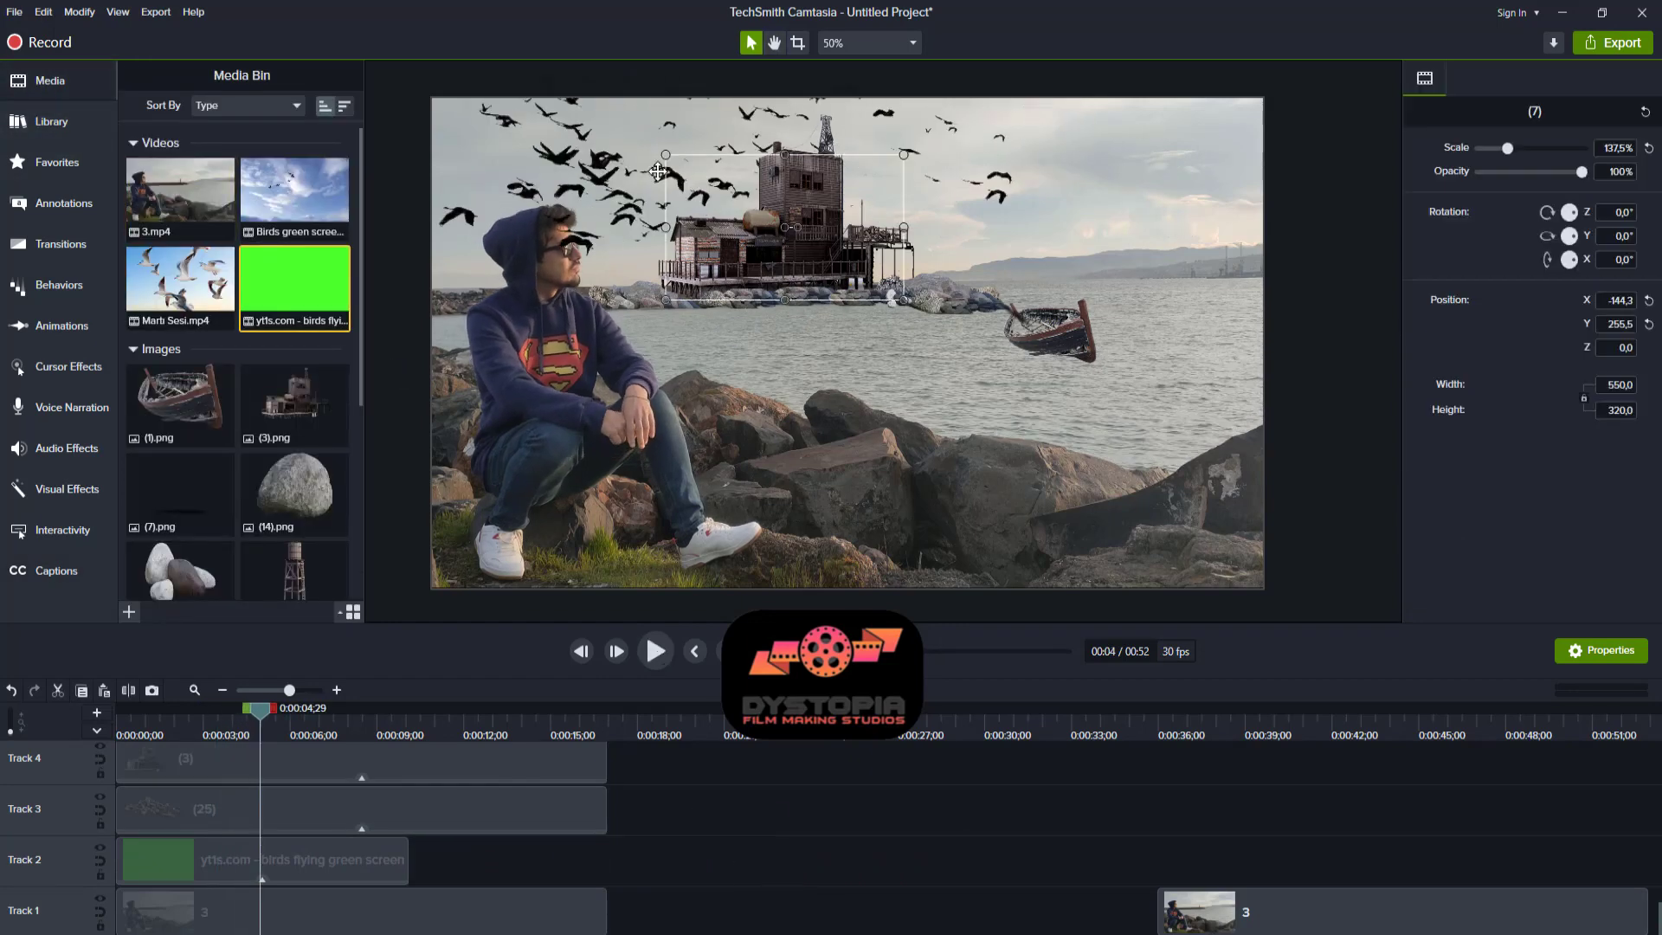
{"action": "key", "text": "Up"}
{"action": "key", "text": "Up"}
{"action": "key", "text": "Up"}
{"action": "key", "text": "Up"}
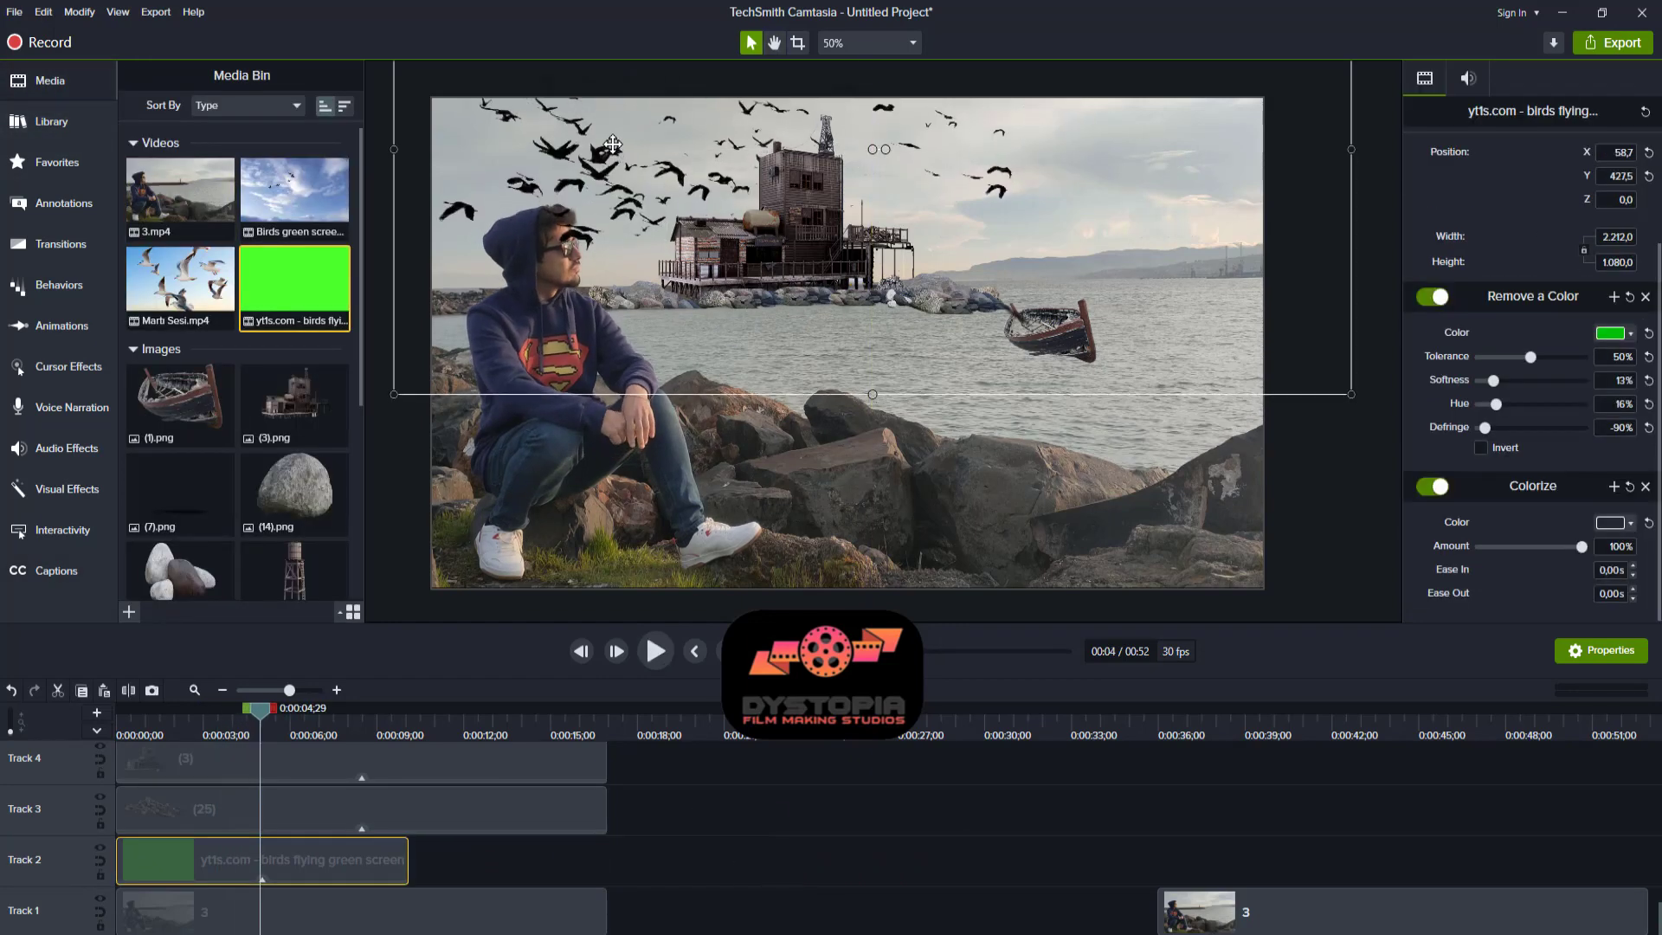
{"action": "key", "text": "Up"}
{"action": "key", "text": "Up"}
{"action": "key", "text": "Up"}
{"action": "key", "text": "Up"}
{"action": "key", "text": "Up"}
{"action": "key", "text": "Up"}
{"action": "key", "text": "Up"}
{"action": "key", "text": "Up"}
{"action": "key", "text": "Up"}
{"action": "key", "text": "Up"}
{"action": "key", "text": "Up"}
{"action": "key", "text": "Up"}
{"action": "key", "text": "Up"}
{"action": "key", "text": "Up"}
{"action": "key", "text": "Up"}
{"action": "key", "text": "Up"}
{"action": "key", "text": "Up"}
{"action": "key", "text": "Up"}
{"action": "key", "text": "Up"}
{"action": "key", "text": "Up"}
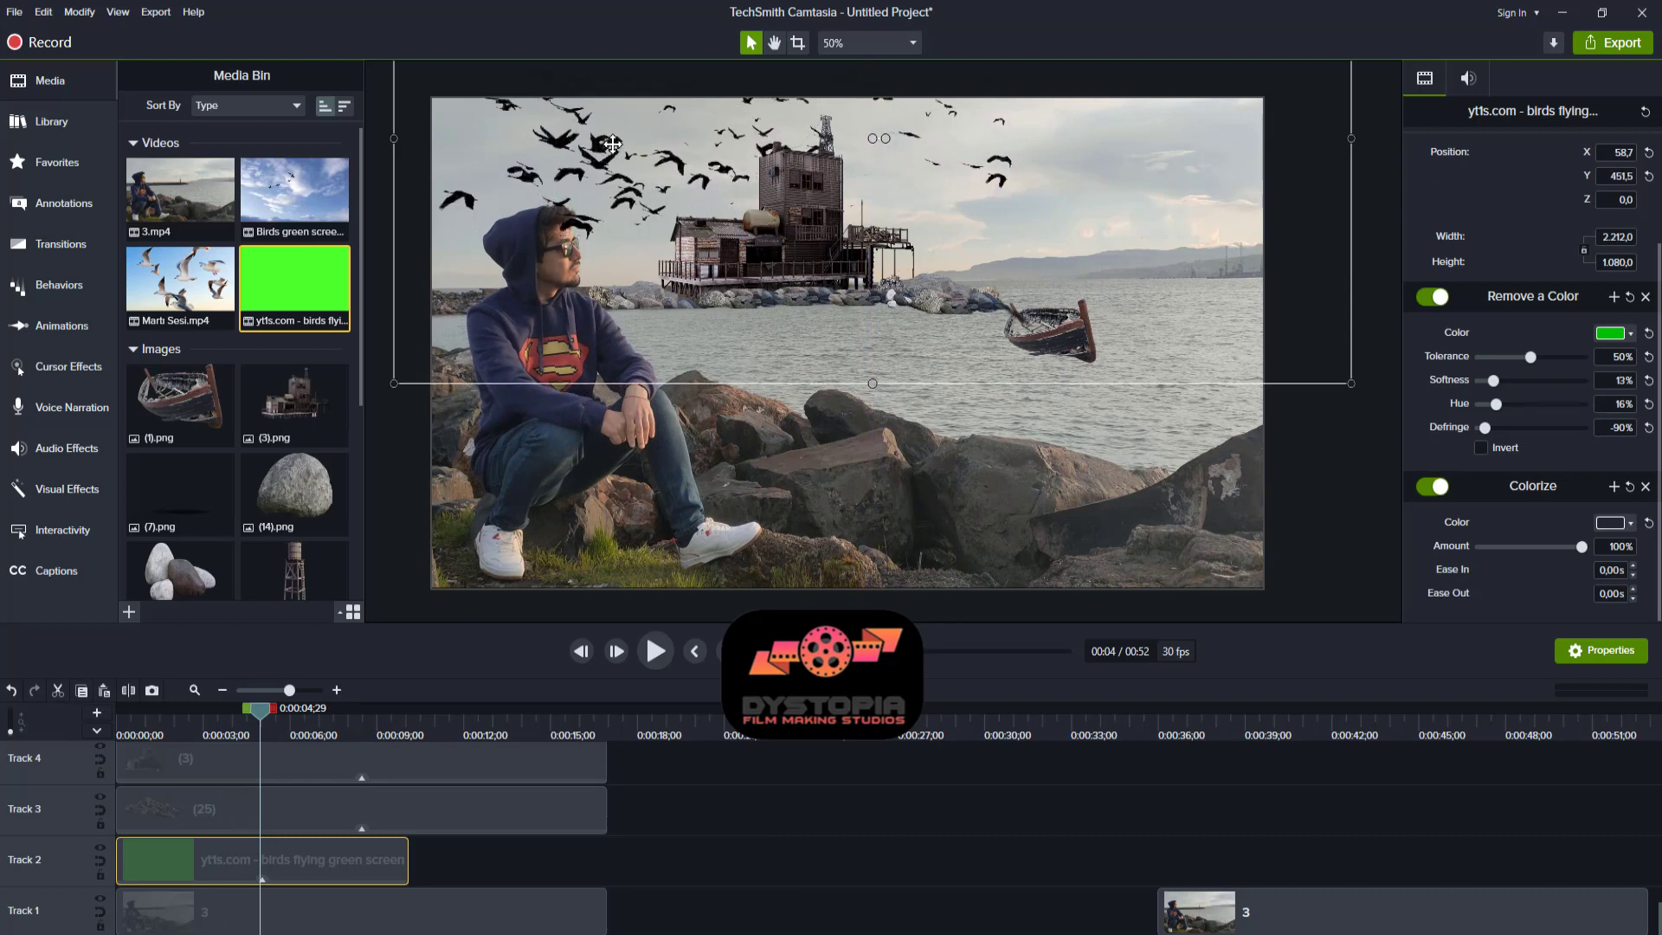
{"action": "key", "text": "Right"}
{"action": "key", "text": "Right"}
{"action": "key", "text": "Right"}
{"action": "key", "text": "Right"}
{"action": "key", "text": "Right"}
{"action": "key", "text": "Right"}
{"action": "key", "text": "Right"}
{"action": "key", "text": "Right"}
{"action": "key", "text": "Right"}
{"action": "key", "text": "Right"}
{"action": "key", "text": "Right"}
{"action": "key", "text": "Right"}
{"action": "key", "text": "Right"}
{"action": "key", "text": "Right"}
{"action": "key", "text": "Right"}
{"action": "key", "text": "Right"}
{"action": "key", "text": "Right"}
{"action": "key", "text": "Right"}
{"action": "key", "text": "Right"}
{"action": "key", "text": "Right"}
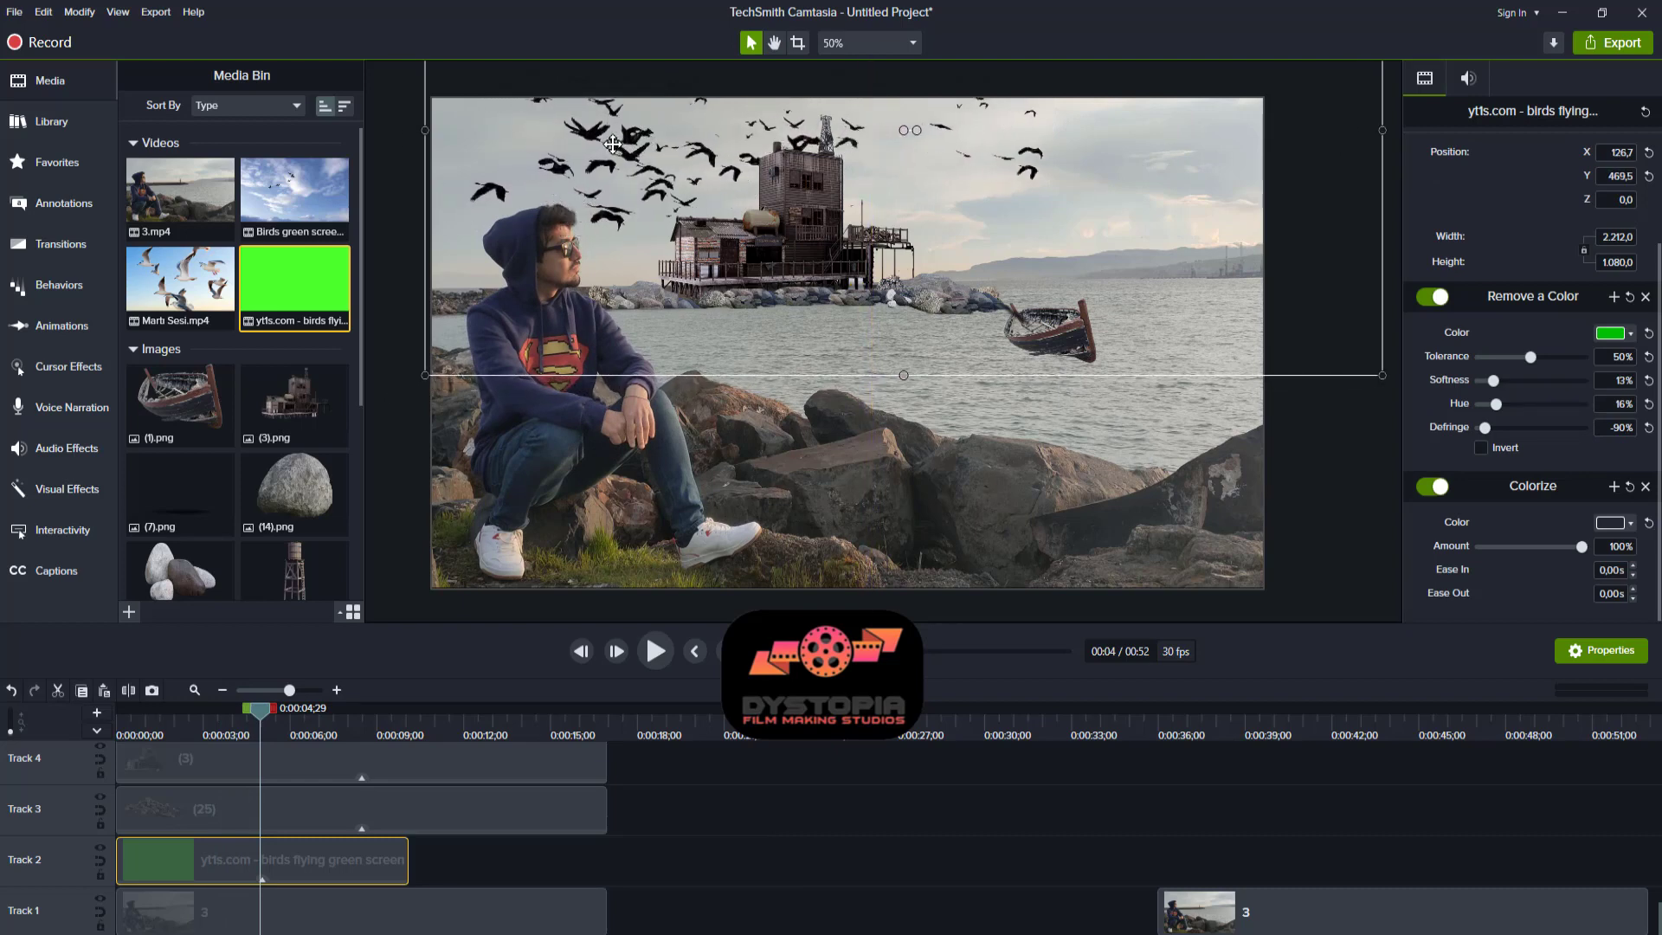
{"action": "key", "text": "Up"}
{"action": "key", "text": "Up"}
{"action": "key", "text": "Up"}
{"action": "key", "text": "Up"}
{"action": "key", "text": "Up"}
{"action": "key", "text": "Up"}
{"action": "key", "text": "Up"}
{"action": "key", "text": "Up"}
{"action": "key", "text": "Up"}
{"action": "key", "text": "Up"}
{"action": "key", "text": "Up"}
{"action": "key", "text": "Up"}
{"action": "key", "text": "Up"}
{"action": "key", "text": "Up"}
{"action": "key", "text": "Up"}
{"action": "key", "text": "Up"}
{"action": "key", "text": "Up"}
{"action": "key", "text": "Up"}
{"action": "key", "text": "Up"}
{"action": "key", "text": "Up"}
{"action": "key", "text": "Up"}
{"action": "key", "text": "Up"}
{"action": "key", "text": "Up"}
{"action": "key", "text": "Up"}
{"action": "key", "text": "Up"}
{"action": "key", "text": "Up"}
{"action": "key", "text": "Up"}
{"action": "key", "text": "Up"}
{"action": "key", "text": "Up"}
{"action": "key", "text": "Up"}
{"action": "key", "text": "Up"}
{"action": "key", "text": "Up"}
{"action": "key", "text": "Up"}
{"action": "key", "text": "Up"}
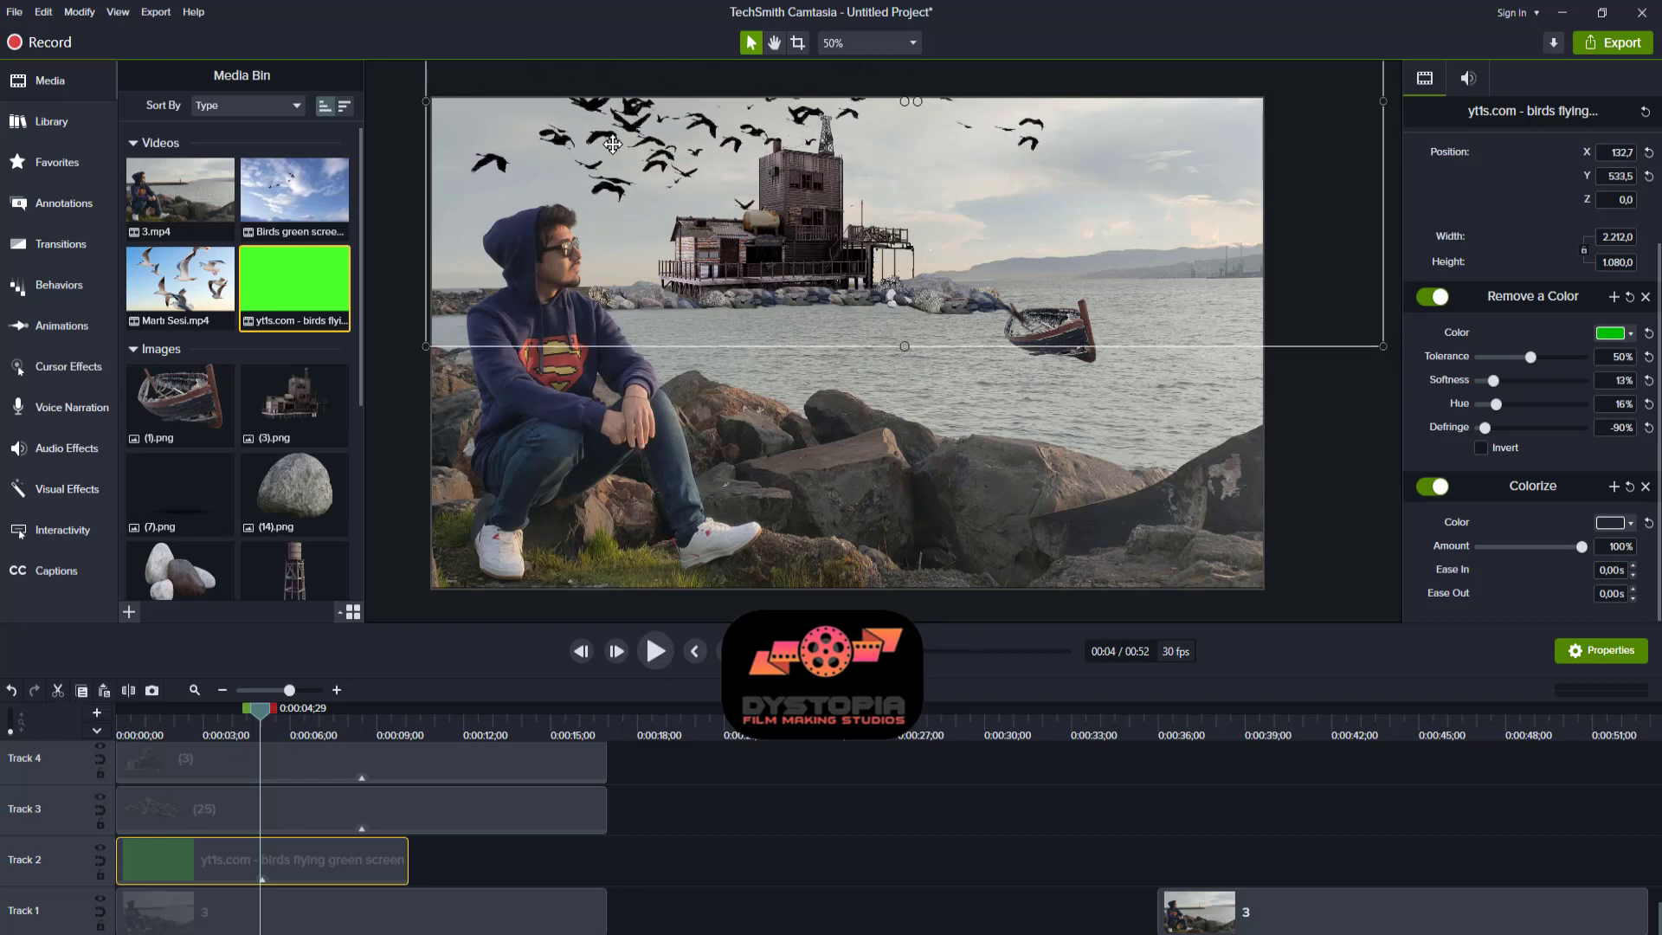
{"action": "key", "text": "space"}
{"action": "key", "text": "space"}
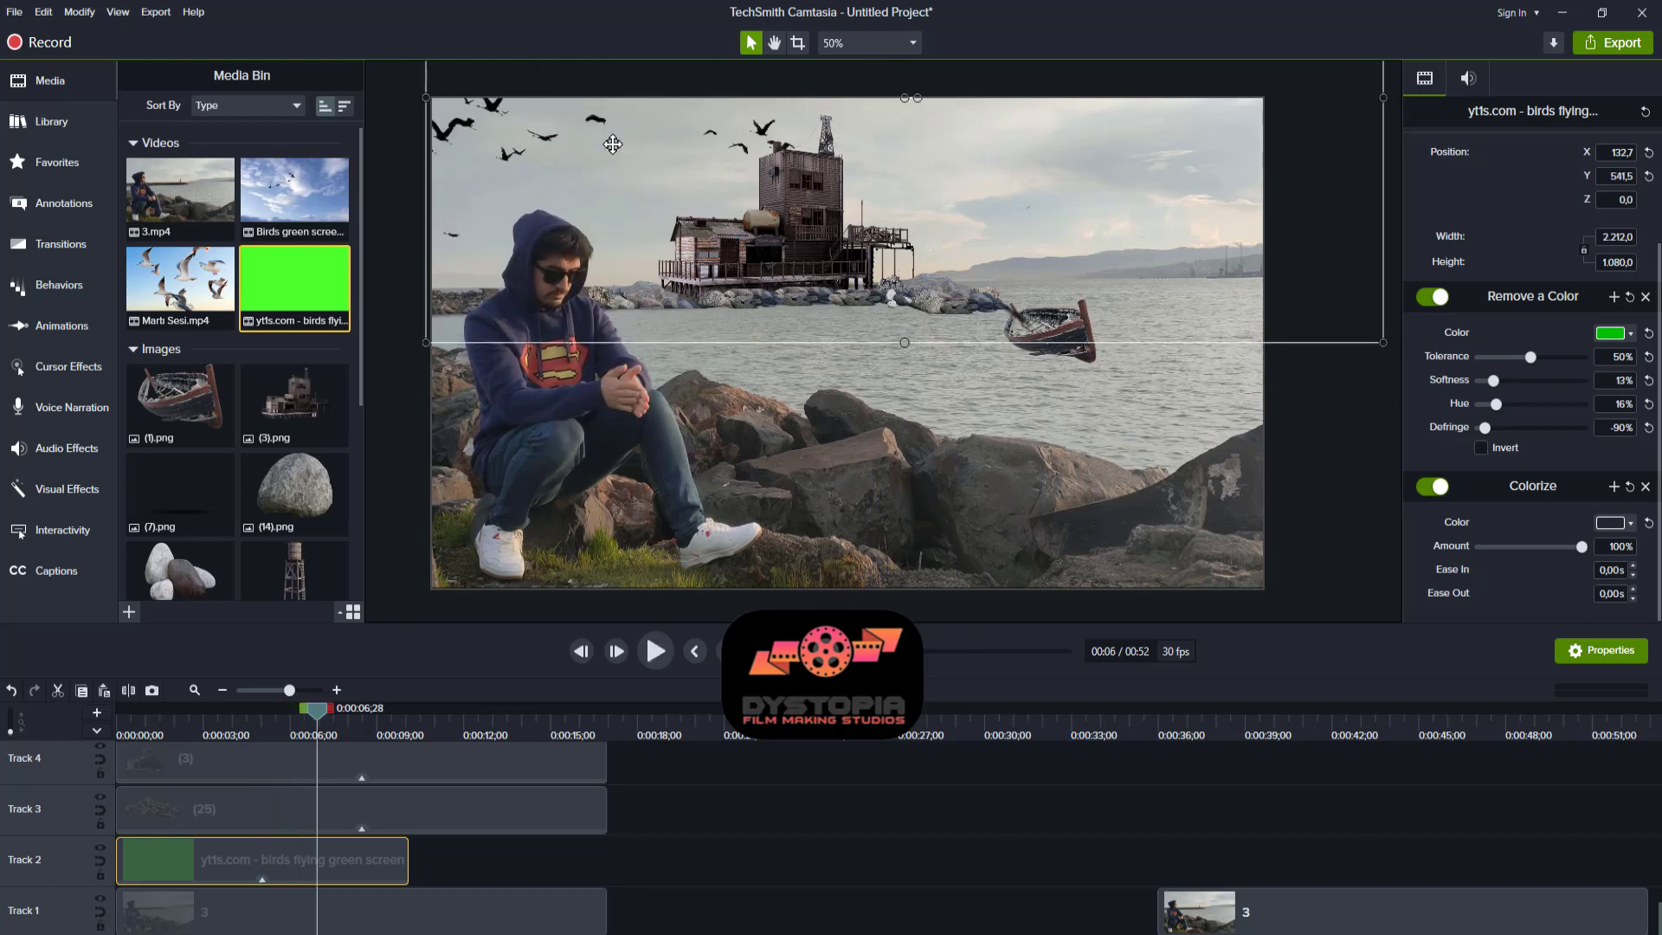
{"action": "left_click", "coordinate": [797, 43]}
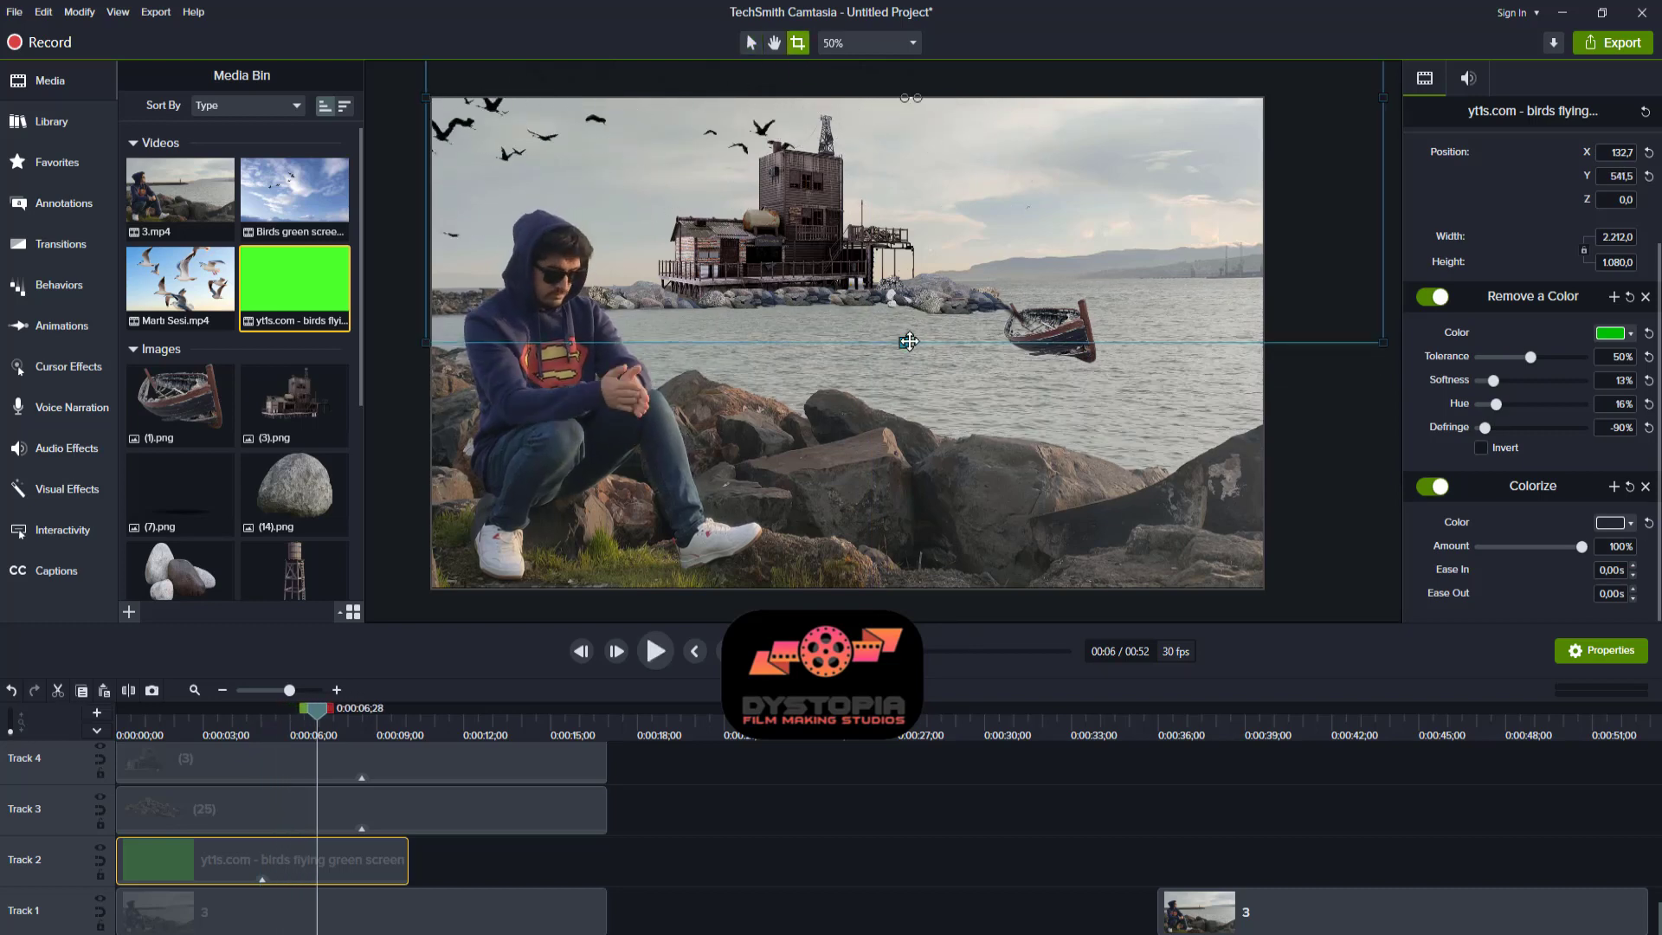
{"action": "left_click_drag", "start_coordinate": [909, 341], "coordinate": [958, 482]}
{"action": "key", "text": "ctrl+z"}
{"action": "left_click", "coordinate": [751, 43]}
{"action": "left_click_drag", "start_coordinate": [750, 150], "coordinate": [887, 252]}
{"action": "key", "text": "ctrl+z"}
{"action": "left_click", "coordinate": [562, 109]}
- Move the birds clip to X 426.8, Y 351.5, crop its lower part to a height of 655.6 and preview the result
{"action": "left_click_drag", "start_coordinate": [562, 109], "coordinate": [707, 91]}
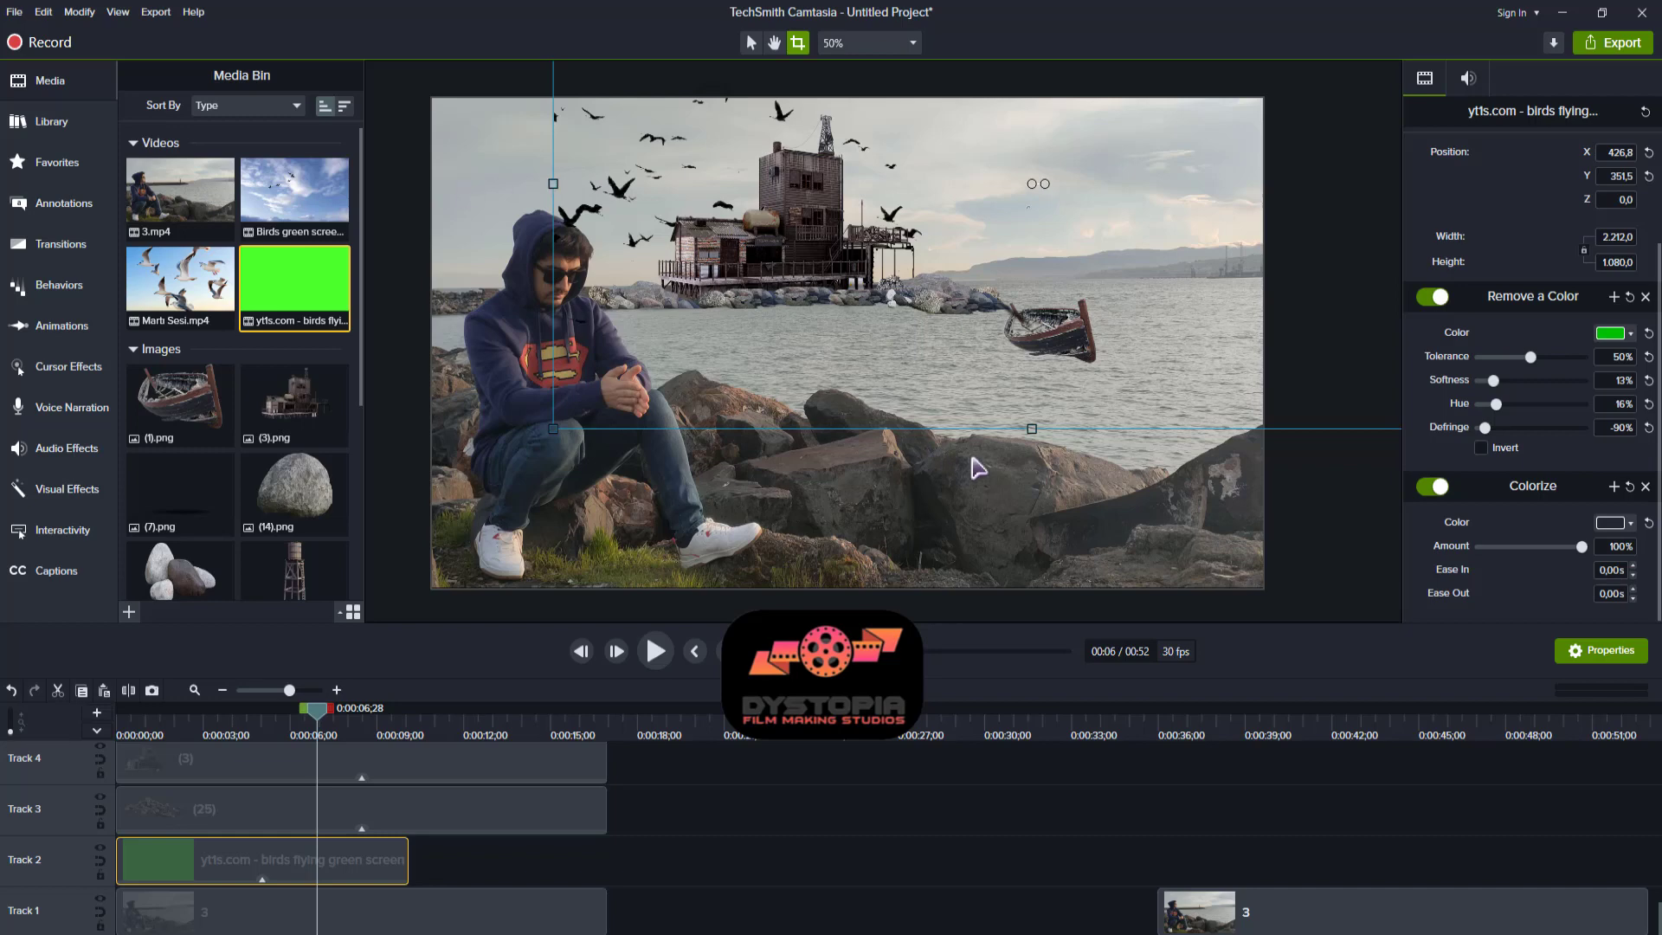
{"action": "left_click_drag", "start_coordinate": [1031, 374], "coordinate": [1032, 215]}
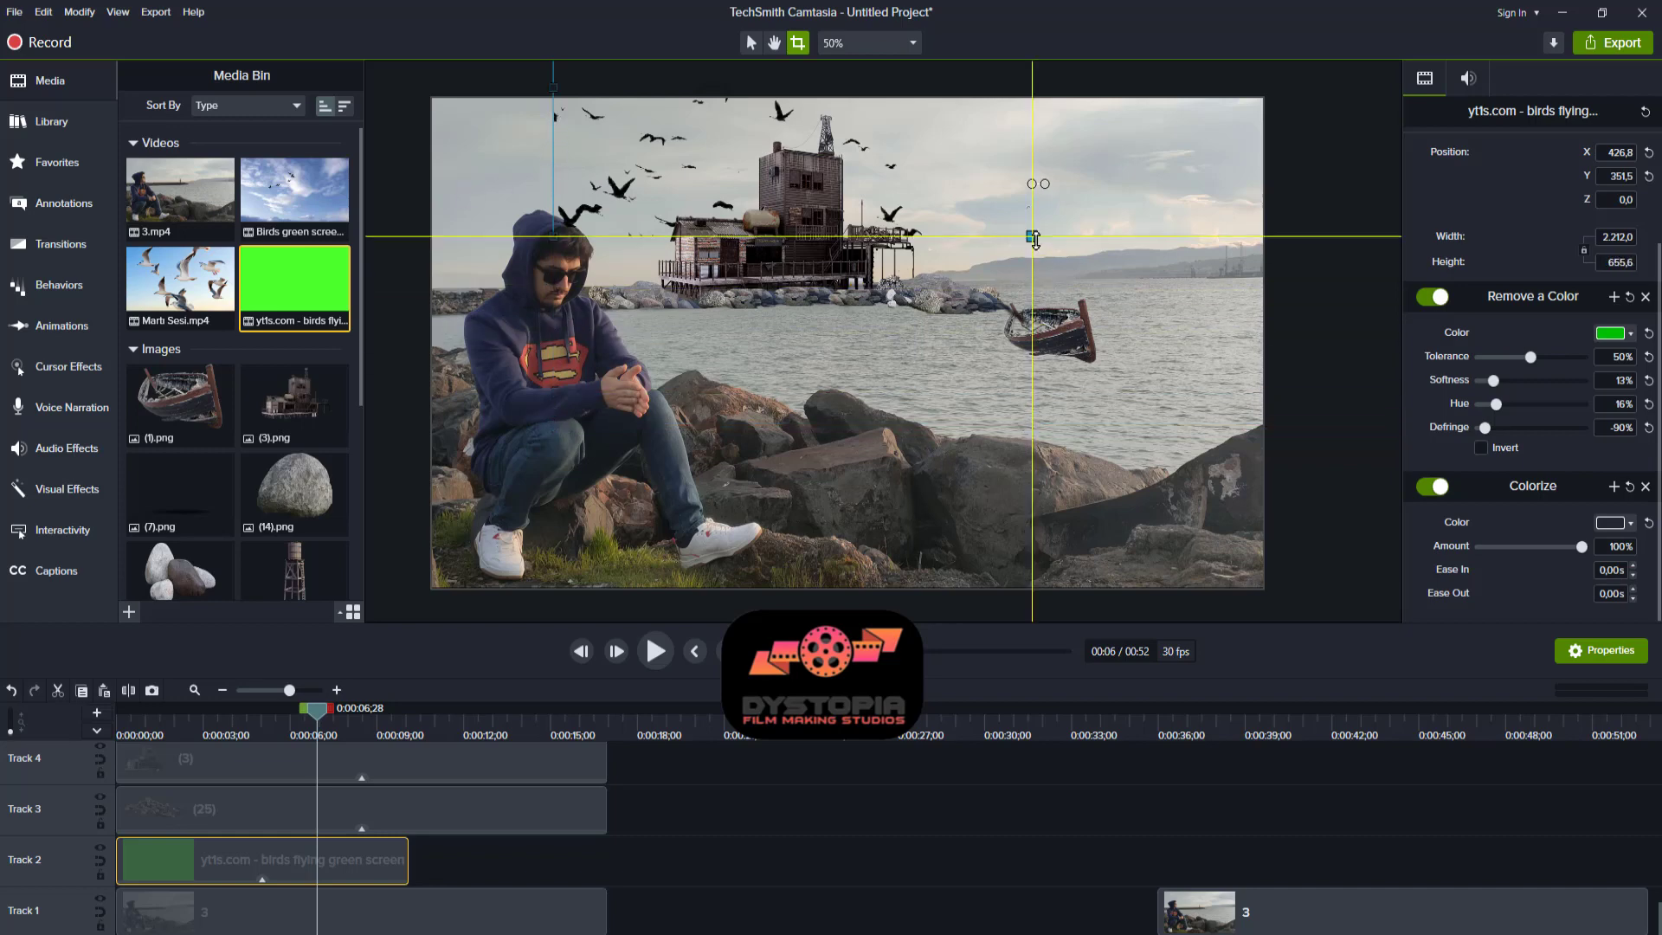
{"action": "left_click", "coordinate": [750, 42]}
{"action": "key", "text": "space"}
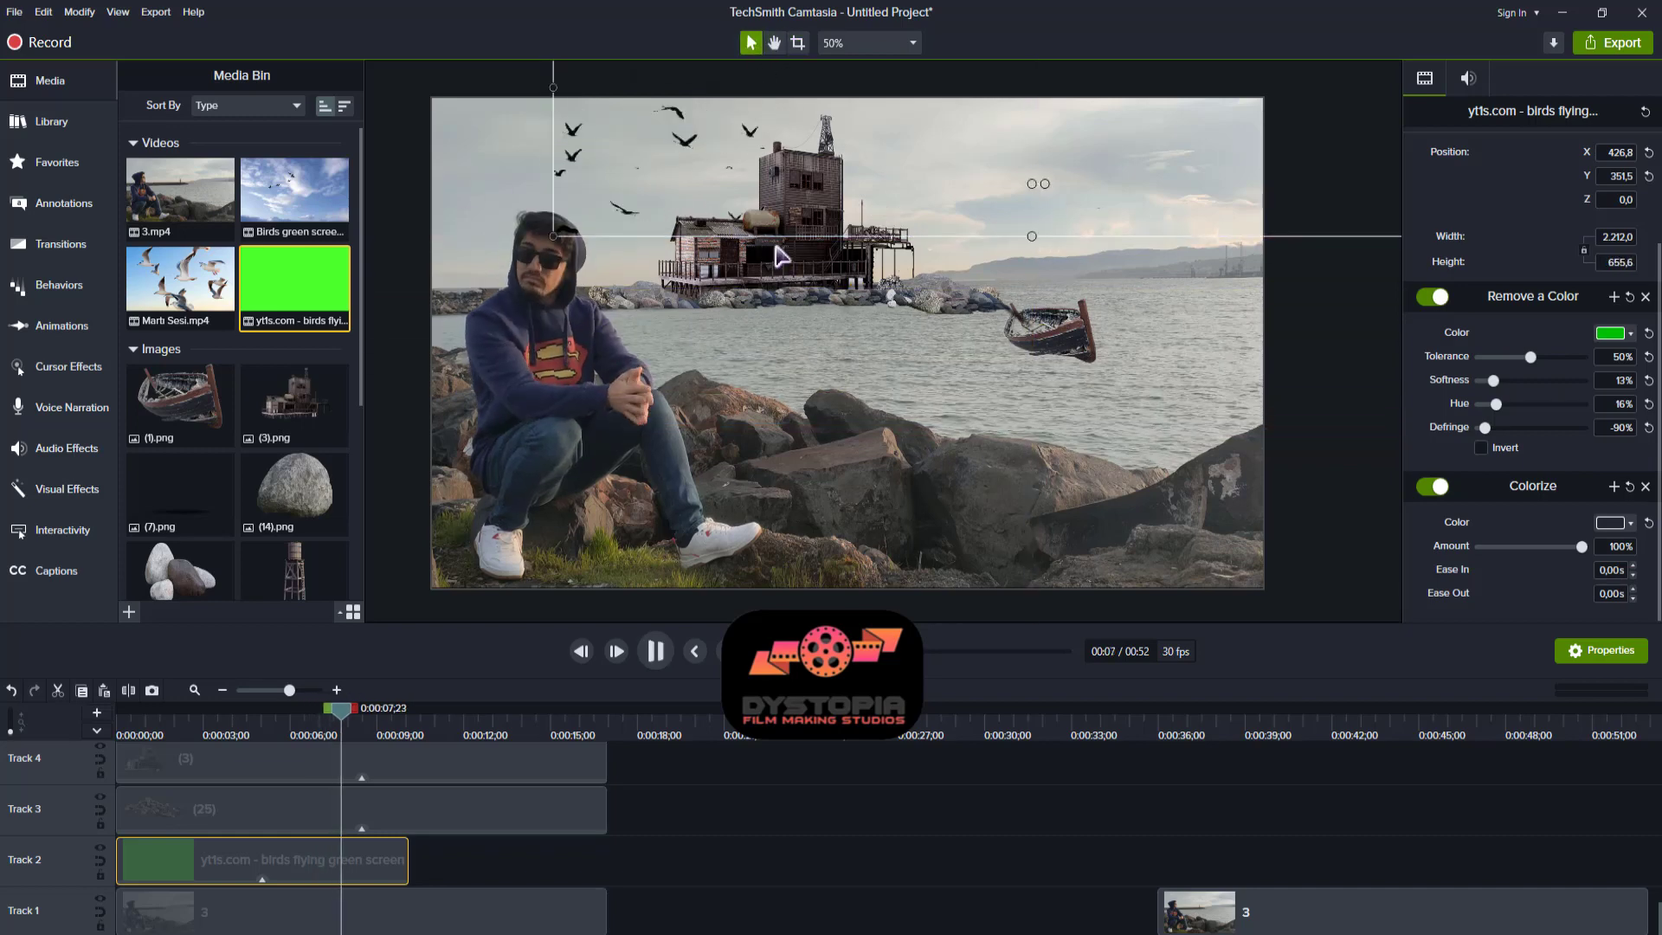
{"action": "left_click", "coordinate": [797, 171]}
- Reposition the cropped birds clip on Track 2 to X 166.8, Y 351.5
{"action": "left_click", "coordinate": [356, 880]}
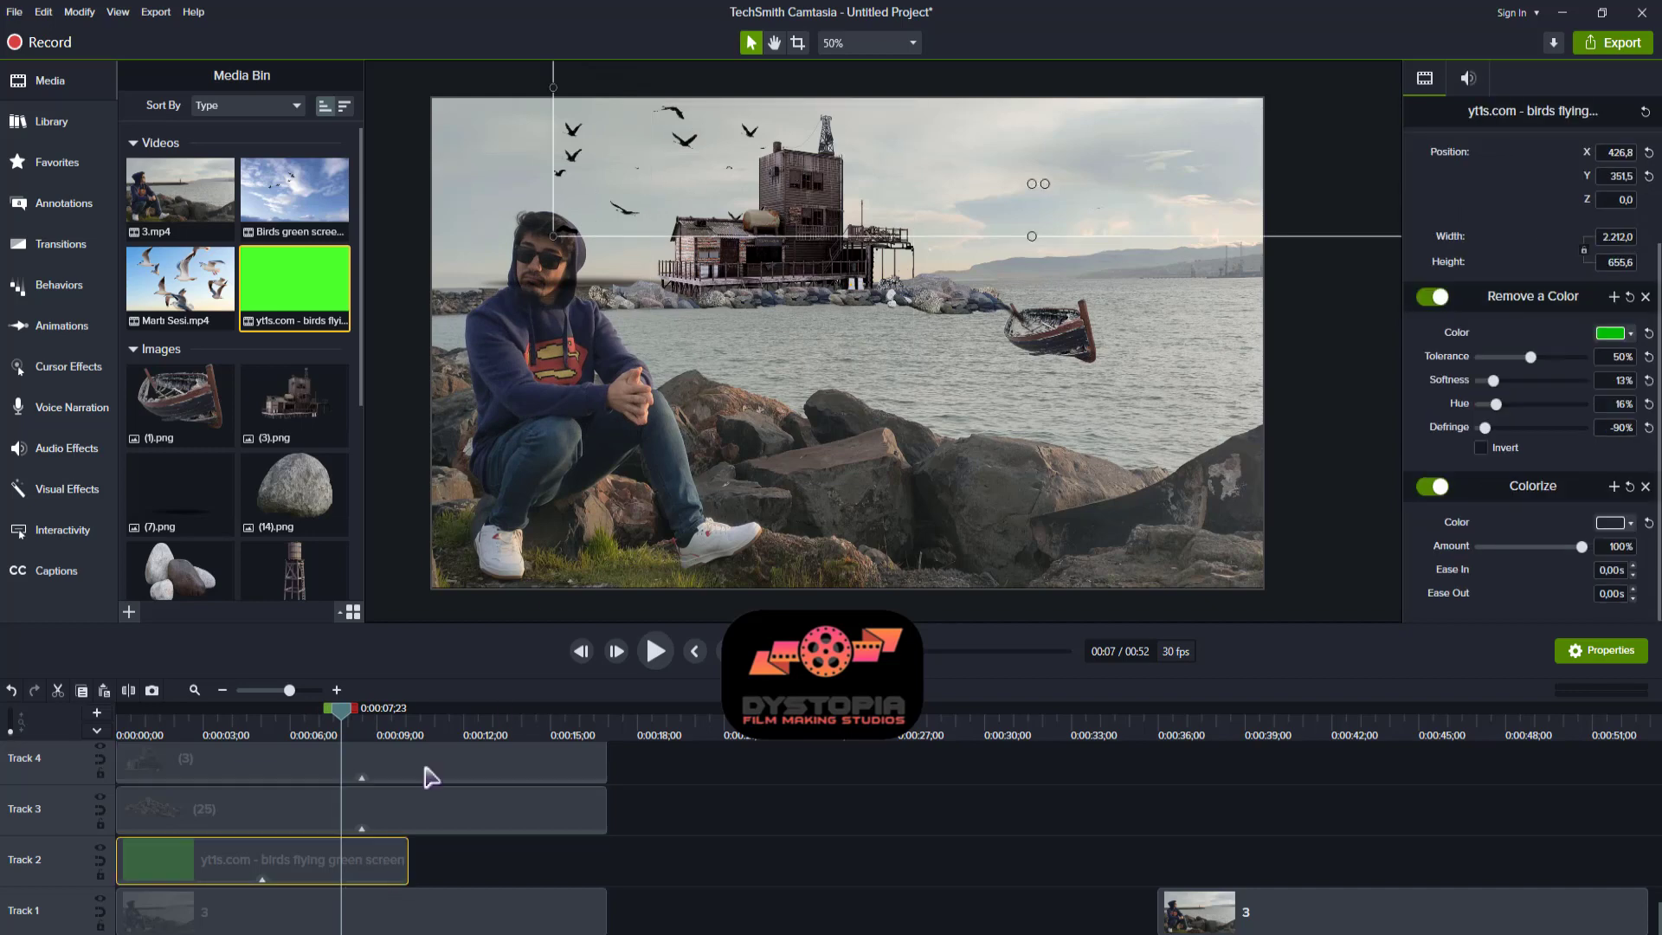
{"action": "left_click", "coordinate": [515, 162]}
{"action": "left_click_drag", "start_coordinate": [528, 211], "coordinate": [632, 214]}
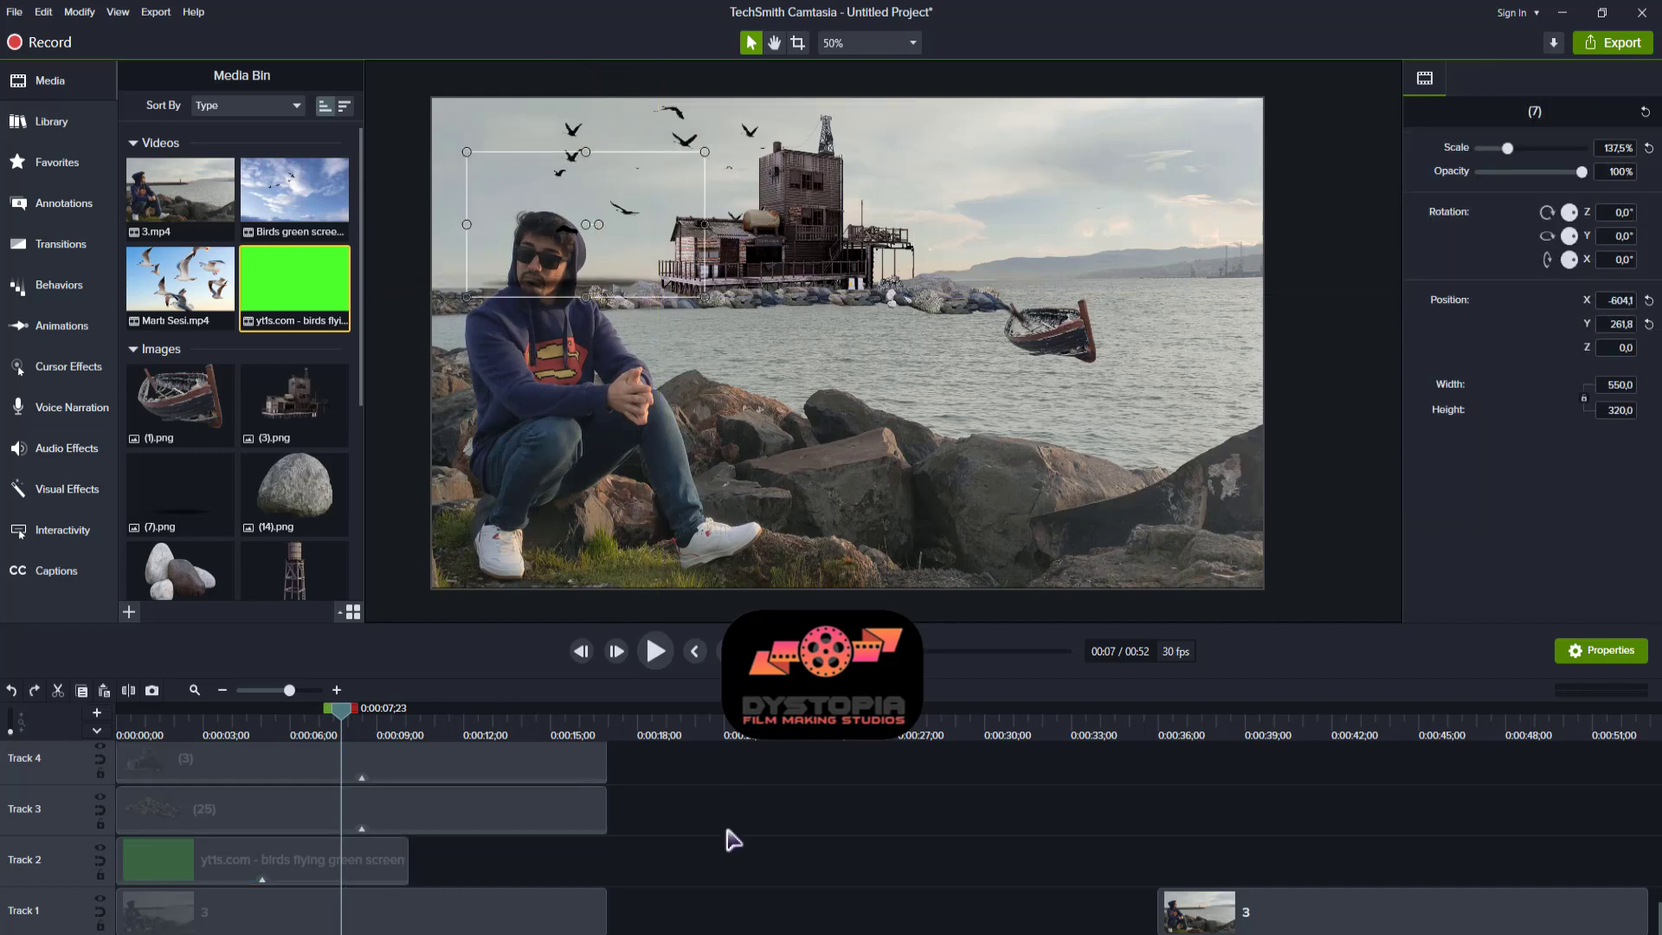
{"action": "left_click", "coordinate": [731, 840]}
{"action": "left_click", "coordinate": [385, 868]}
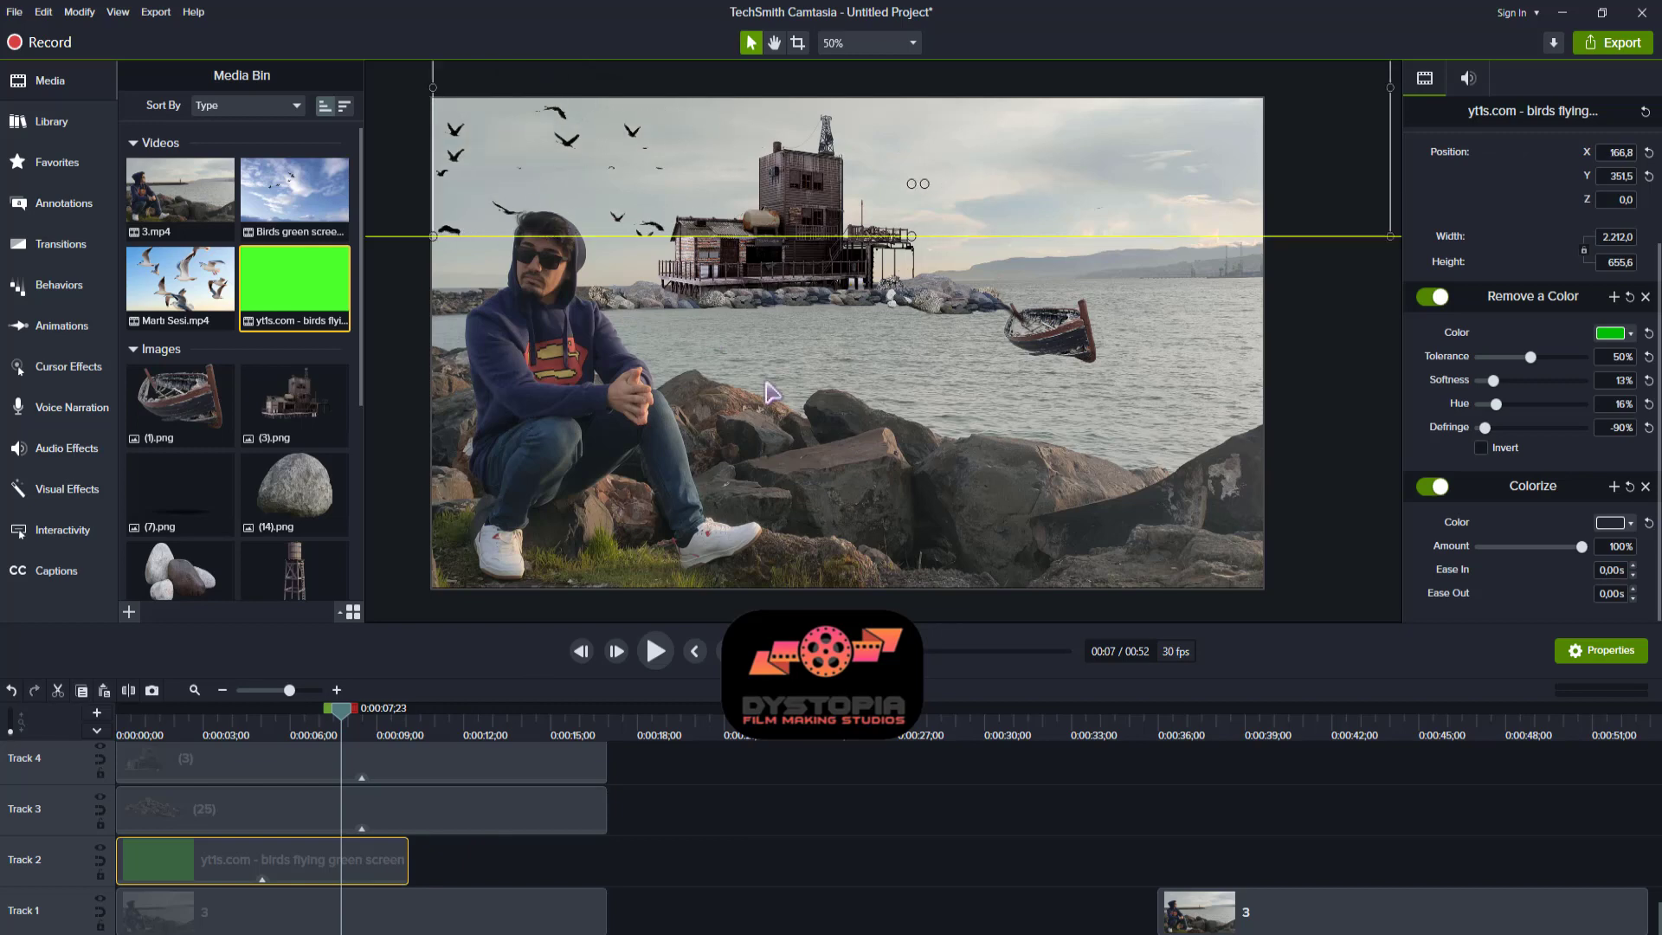
- Preview the video from the start to about 2 seconds and recrop the birds clip to 2024.0 wide and 749.1 high
{"action": "key", "text": "space"}
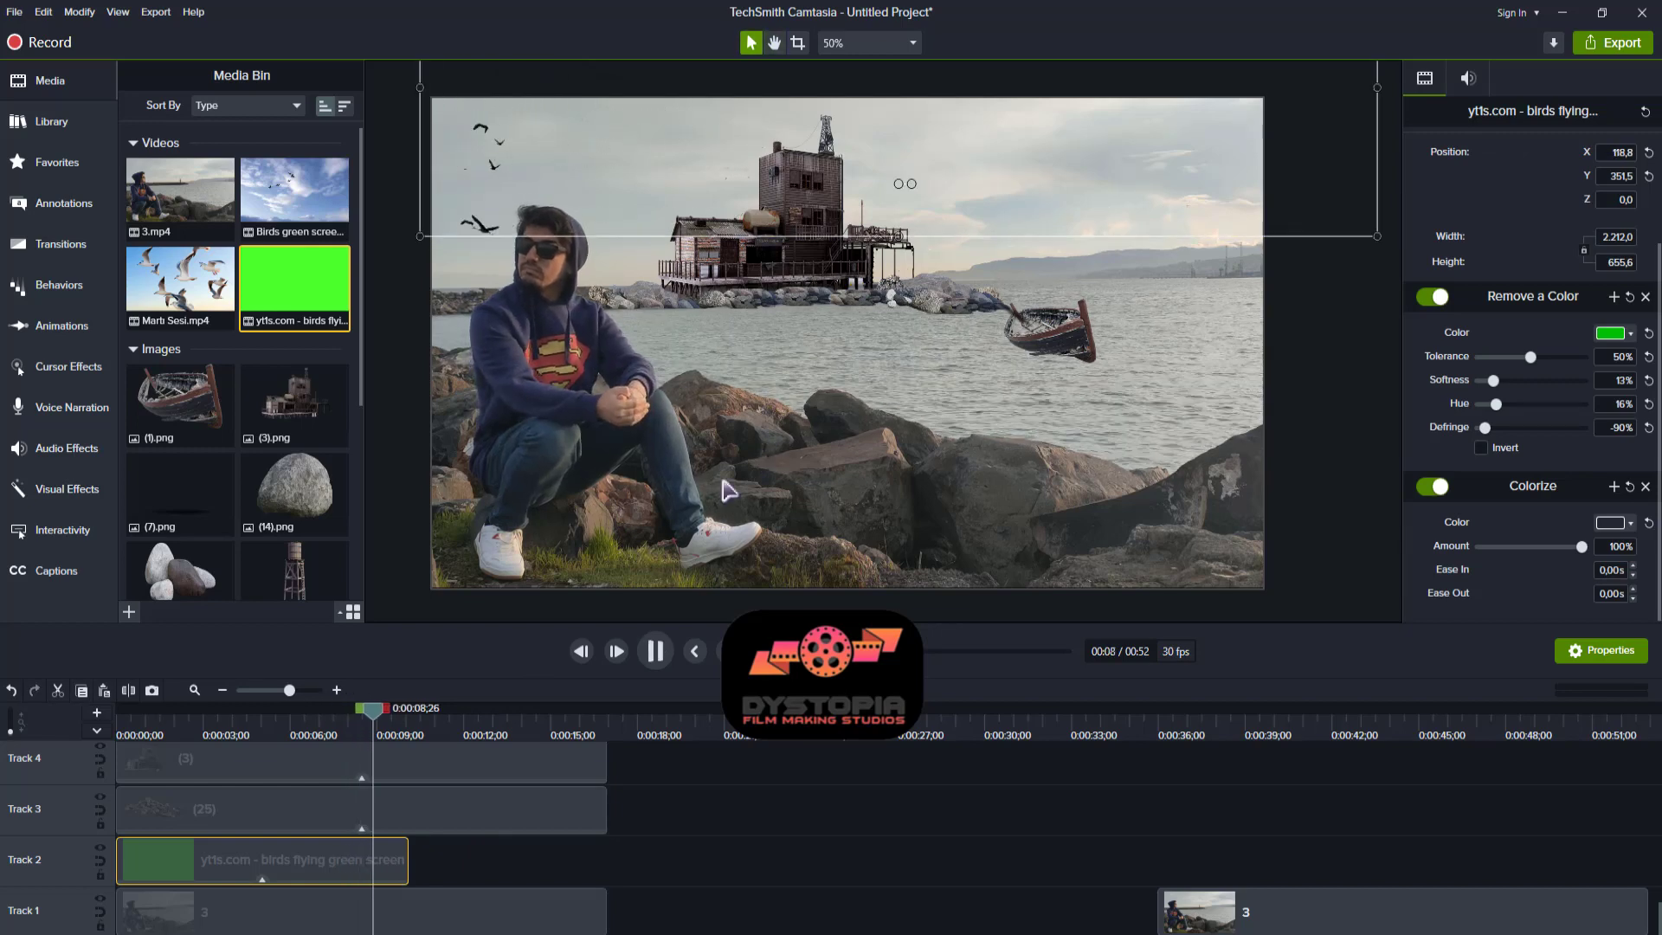
{"action": "left_click_drag", "start_coordinate": [368, 716], "coordinate": [130, 717]}
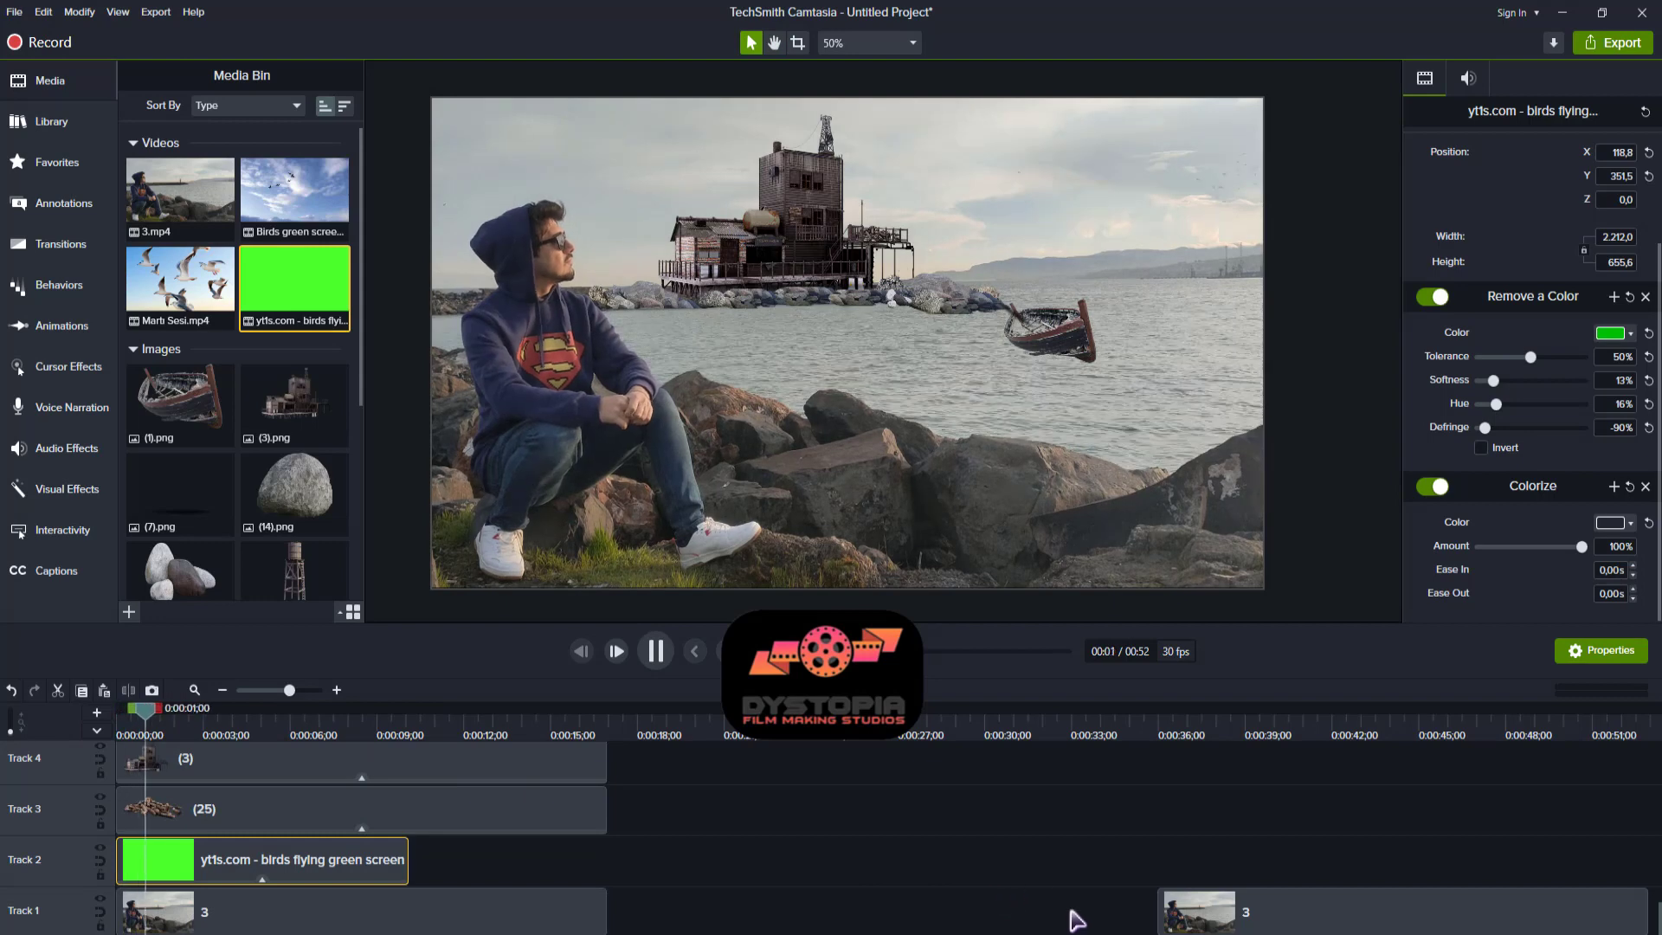
{"action": "key", "text": "space"}
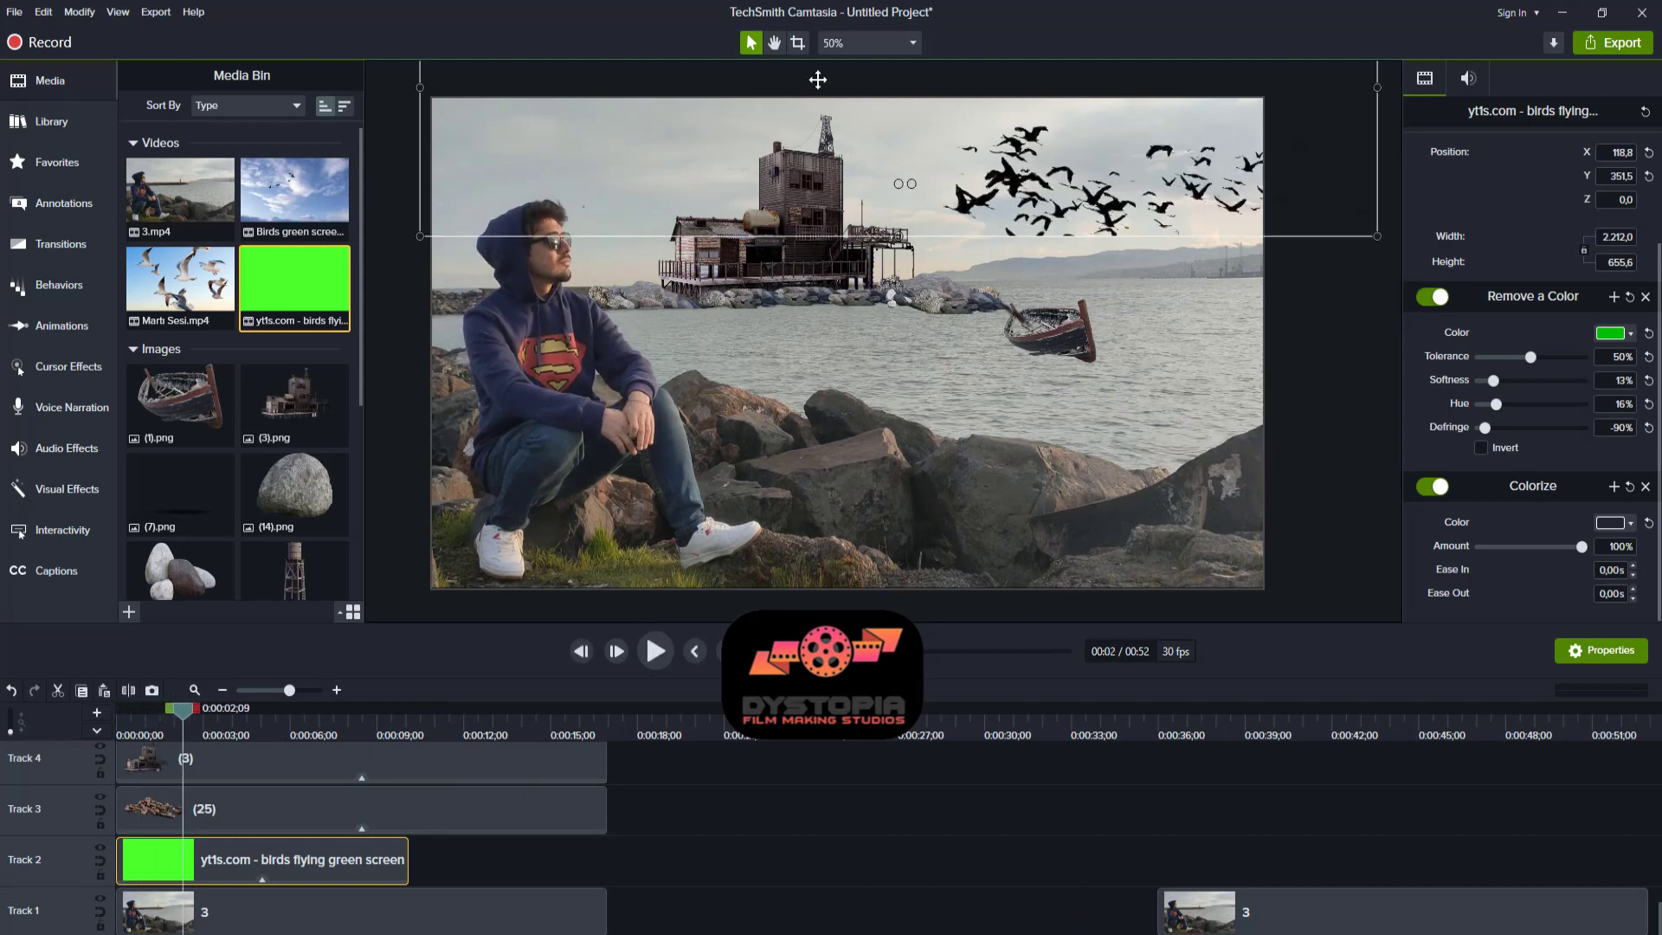
{"action": "left_click", "coordinate": [798, 45]}
{"action": "left_click_drag", "start_coordinate": [899, 233], "coordinate": [914, 280]}
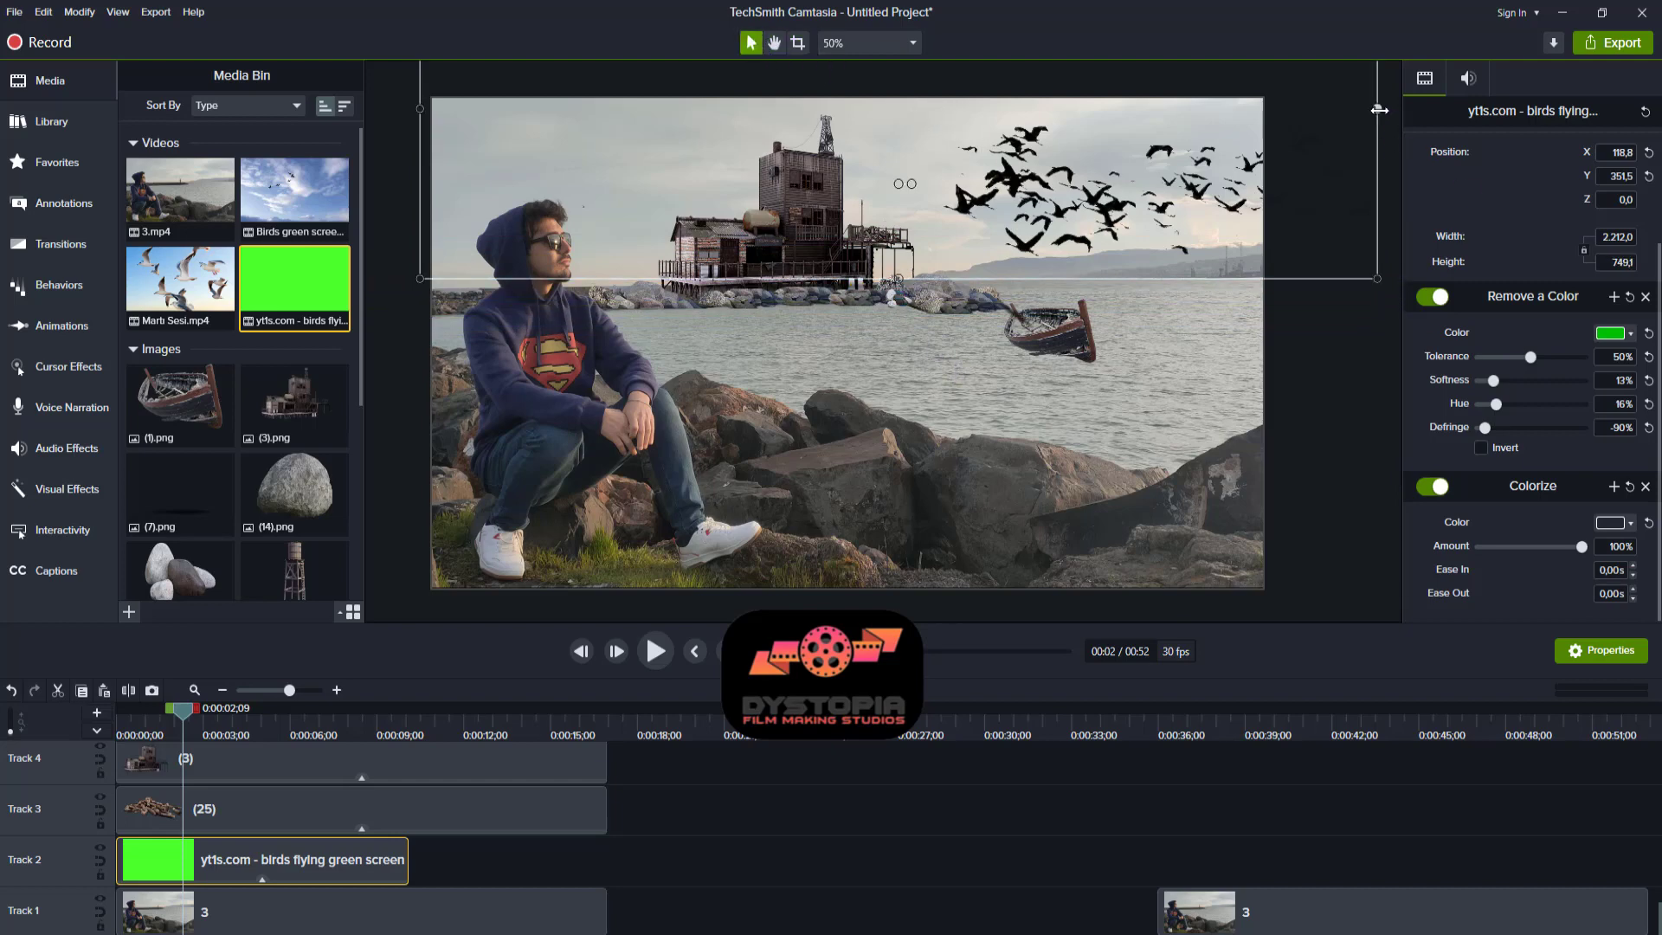
{"action": "left_click_drag", "start_coordinate": [1380, 109], "coordinate": [1295, 110]}
- Raise the birds clip to Y 473.5 and play the video to about 5 seconds
{"action": "key", "text": "space"}
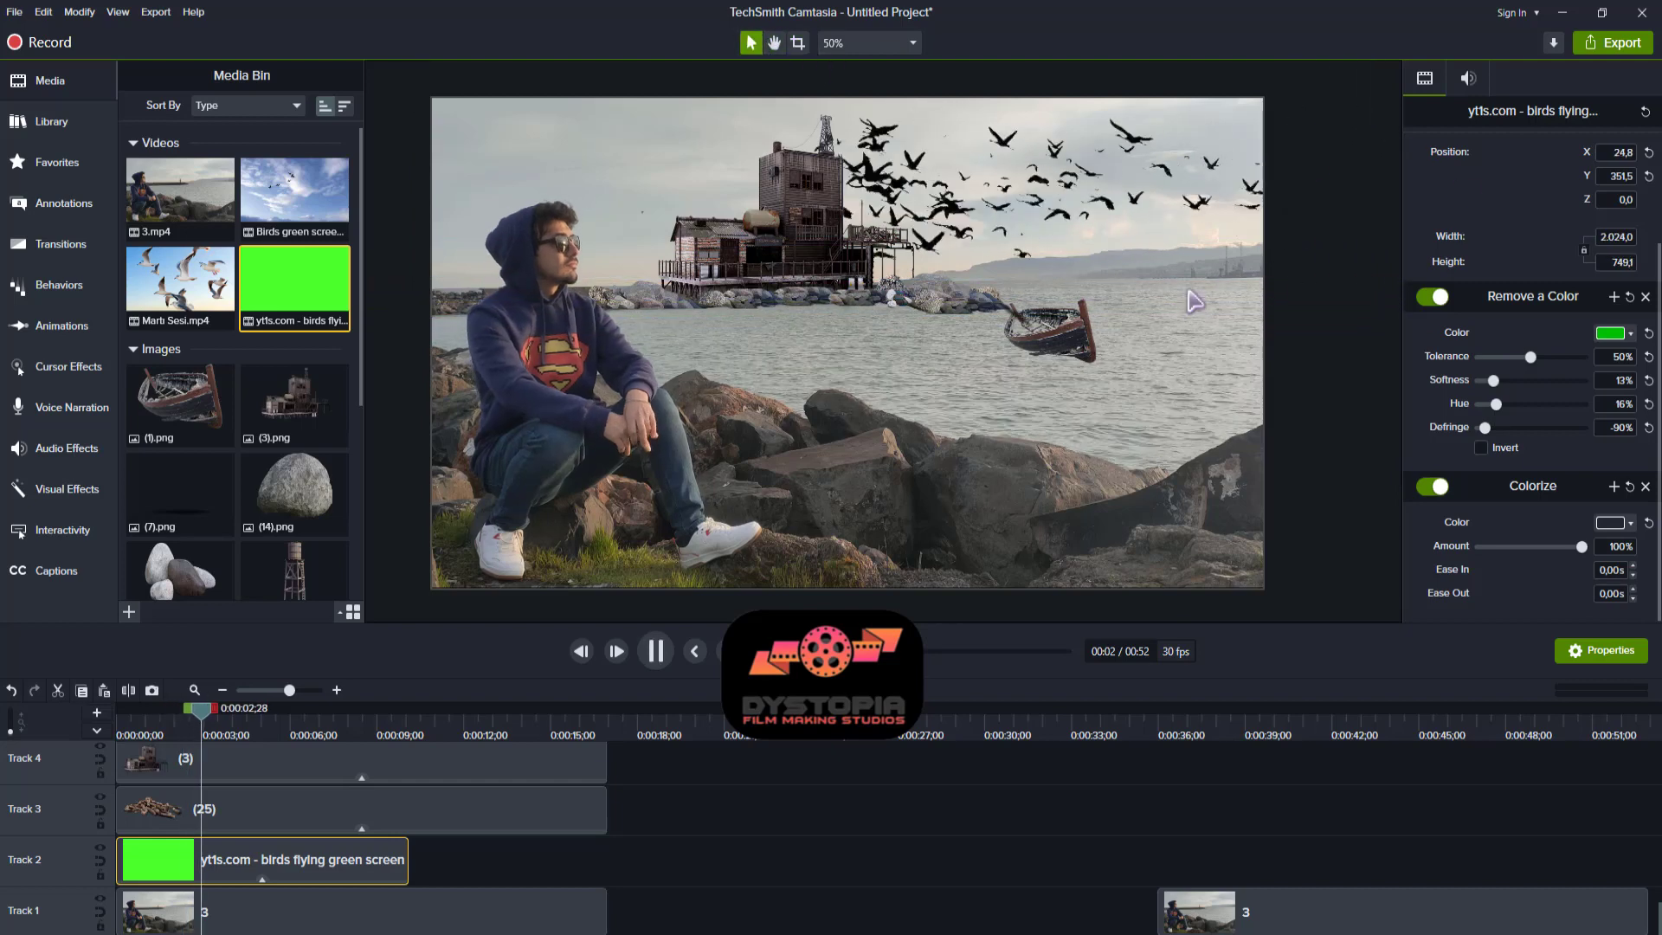
{"action": "key", "text": "space"}
{"action": "key", "text": "Up"}
{"action": "key", "text": "Up"}
{"action": "key", "text": "Up"}
{"action": "key", "text": "Up"}
{"action": "key", "text": "Up"}
{"action": "key", "text": "Up"}
{"action": "key", "text": "Up"}
{"action": "key", "text": "Up"}
{"action": "key", "text": "Up"}
{"action": "key", "text": "Up"}
{"action": "key", "text": "Up"}
{"action": "key", "text": "Up"}
{"action": "key", "text": "Up"}
{"action": "key", "text": "Up"}
{"action": "key", "text": "Up"}
{"action": "key", "text": "Up"}
{"action": "key", "text": "Up"}
{"action": "key", "text": "Up"}
{"action": "key", "text": "Up"}
{"action": "key", "text": "Up"}
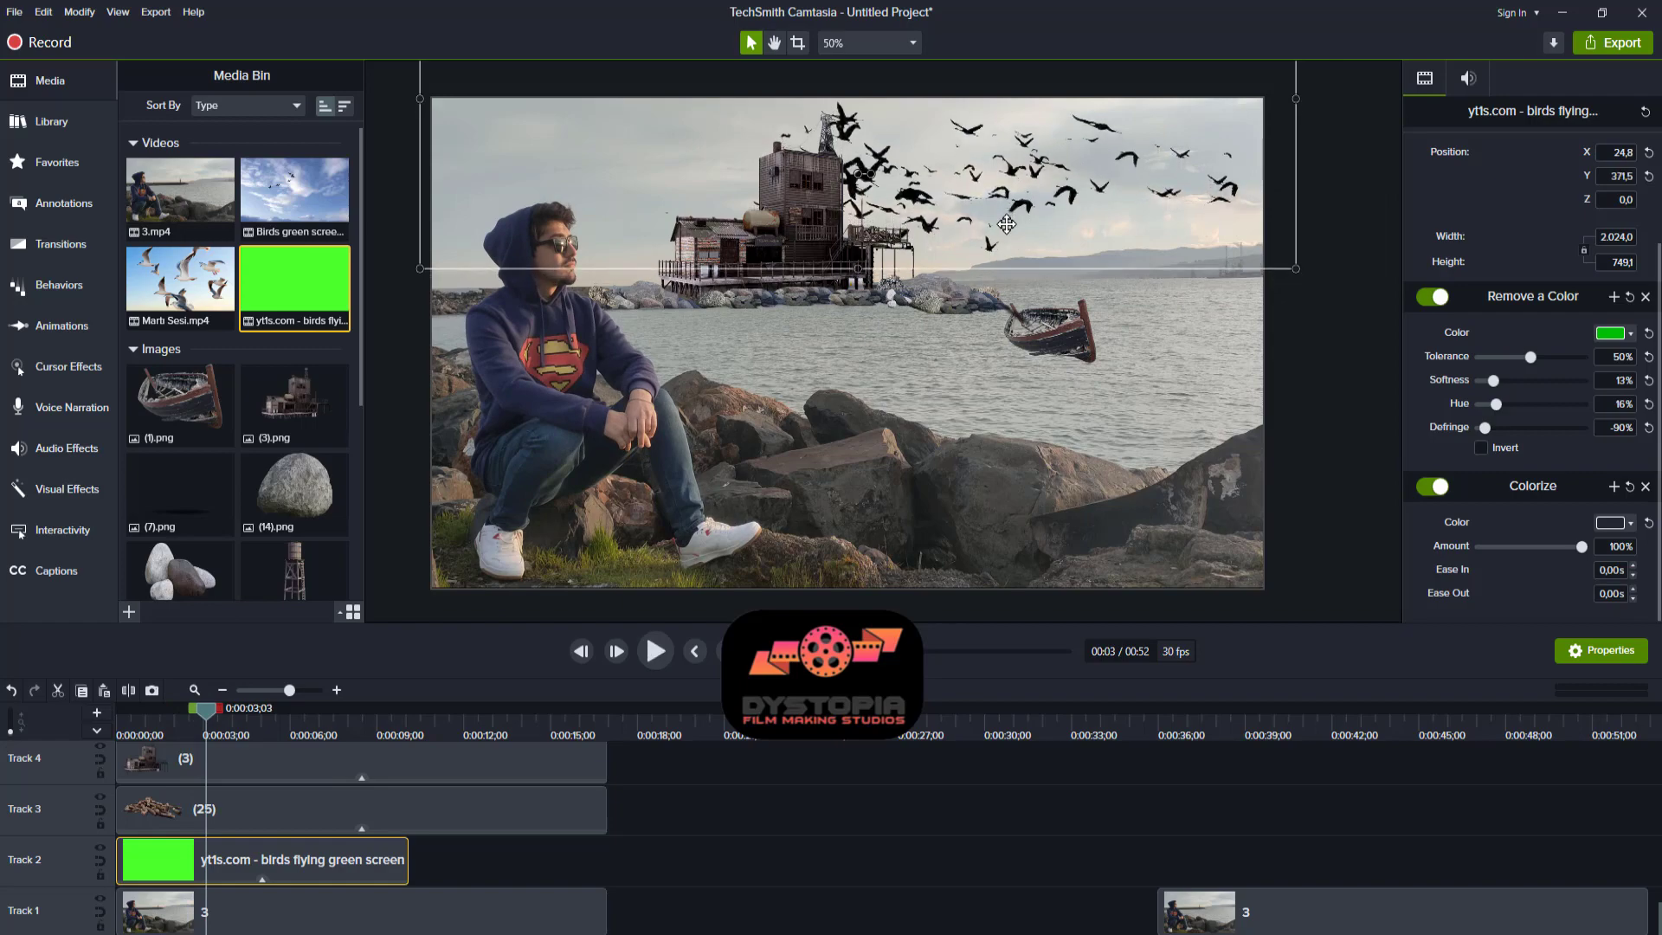
{"action": "key", "text": "Up"}
{"action": "key", "text": "Up"}
{"action": "key", "text": "Up"}
{"action": "key", "text": "Up"}
{"action": "key", "text": "Up"}
{"action": "key", "text": "Up"}
{"action": "key", "text": "Up"}
{"action": "key", "text": "Up"}
{"action": "key", "text": "Up"}
{"action": "key", "text": "Up"}
{"action": "key", "text": "Up"}
{"action": "key", "text": "Up"}
{"action": "key", "text": "Up"}
{"action": "key", "text": "Up"}
{"action": "key", "text": "Up"}
{"action": "key", "text": "Up"}
{"action": "key", "text": "Up"}
{"action": "key", "text": "Up"}
{"action": "key", "text": "Up"}
{"action": "key", "text": "Up"}
{"action": "key", "text": "space"}
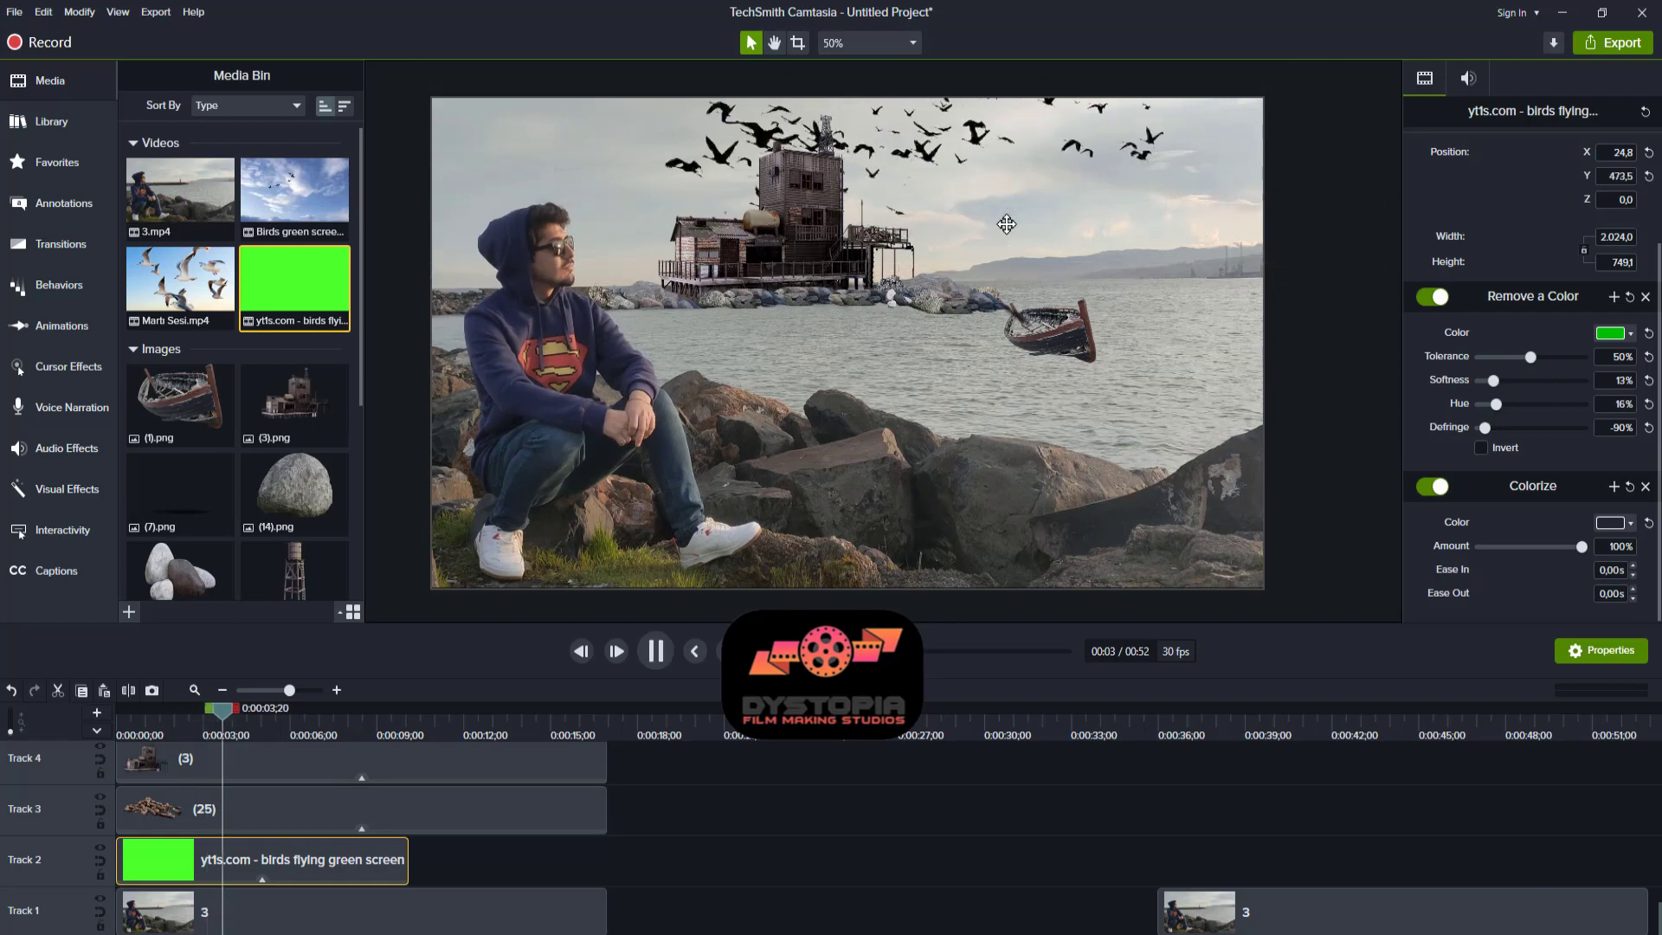
{"action": "key", "text": "space"}
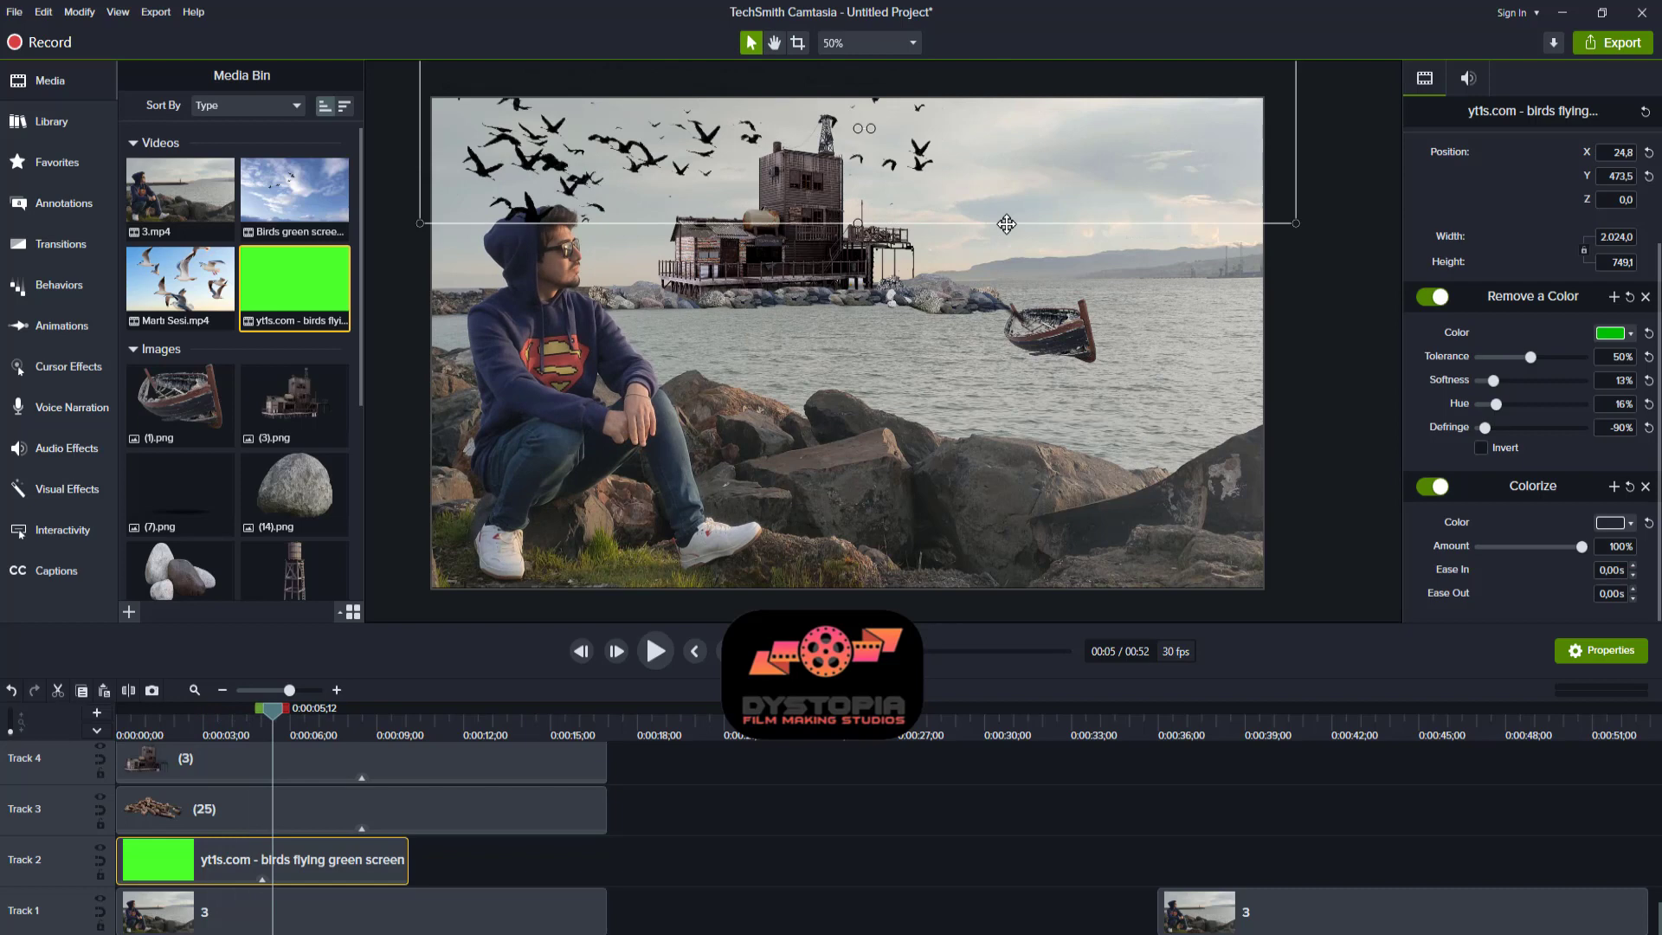
- Raise the birds clip further to Y 535.5
{"action": "key", "text": "Up"}
{"action": "key", "text": "Up"}
{"action": "key", "text": "Up"}
{"action": "key", "text": "Up"}
{"action": "key", "text": "Up"}
{"action": "key", "text": "Up"}
{"action": "key", "text": "Up"}
{"action": "key", "text": "Up"}
{"action": "key", "text": "Up"}
{"action": "key", "text": "Up"}
{"action": "key", "text": "Up"}
{"action": "key", "text": "Up"}
{"action": "key", "text": "Up"}
{"action": "key", "text": "Up"}
{"action": "key", "text": "Up"}
{"action": "key", "text": "Up"}
{"action": "key", "text": "Up"}
{"action": "key", "text": "Up"}
{"action": "key", "text": "Up"}
{"action": "key", "text": "Up"}
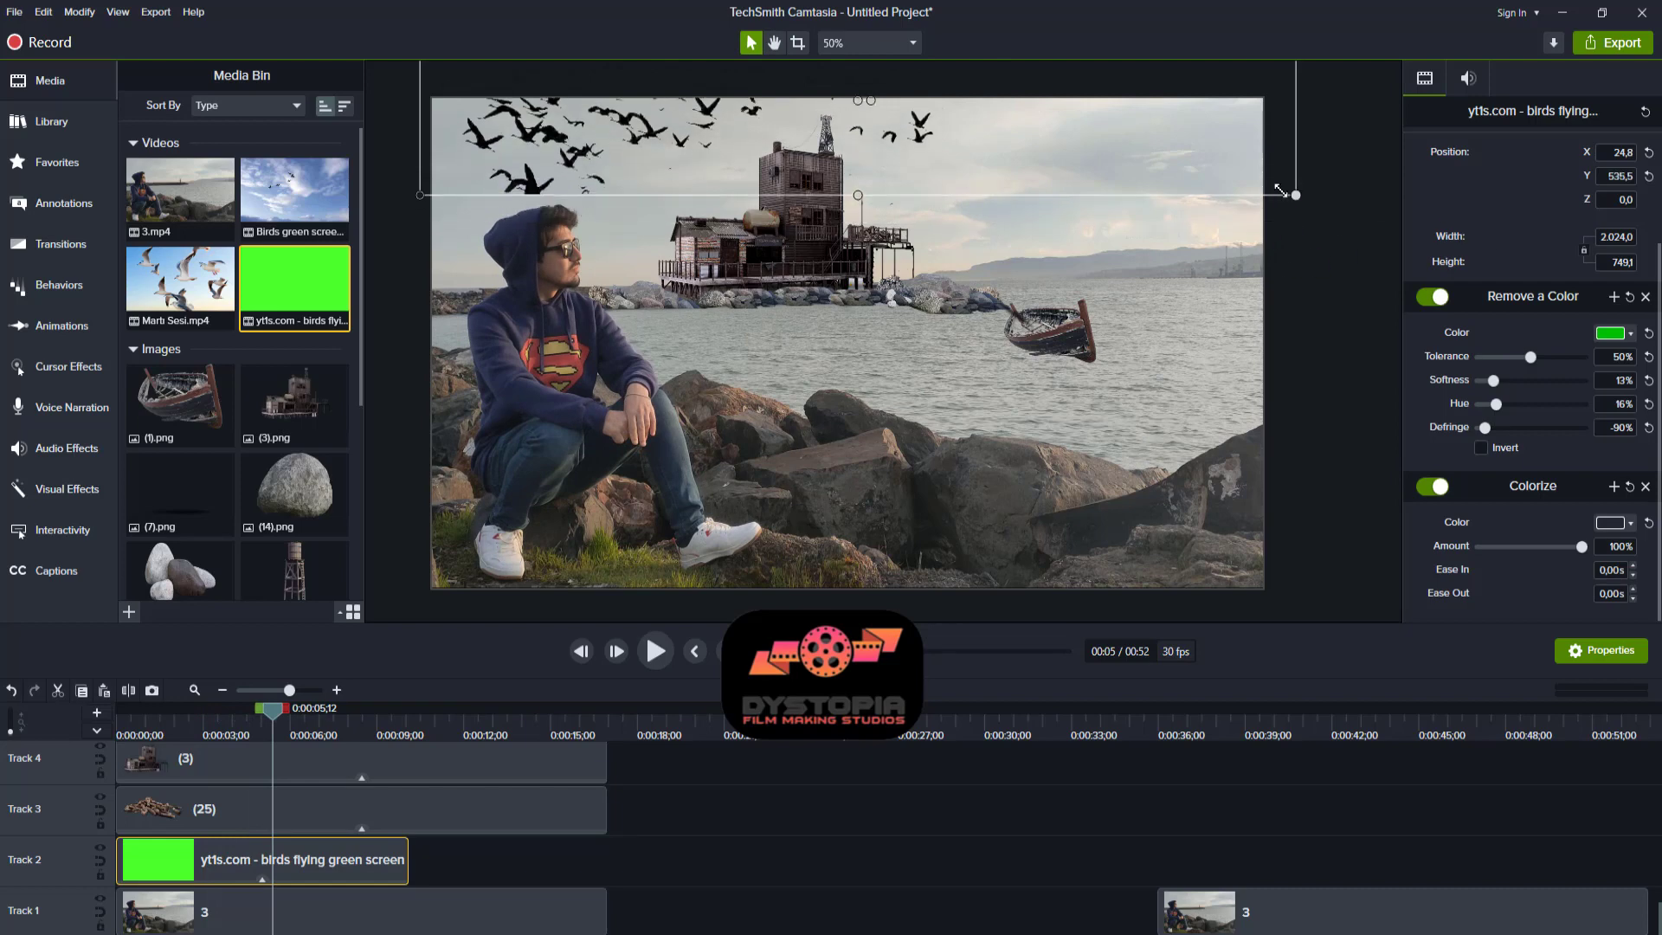
- Scale the birds clip down to 1643.7 by 608.3, move it to X -188.7, Y 328.7 and preview it
{"action": "left_click_drag", "start_coordinate": [1280, 189], "coordinate": [985, 161]}
{"action": "left_click_drag", "start_coordinate": [1210, 163], "coordinate": [1598, 259]}
{"action": "key", "text": "space"}
{"action": "left_click", "coordinate": [1195, 194]}
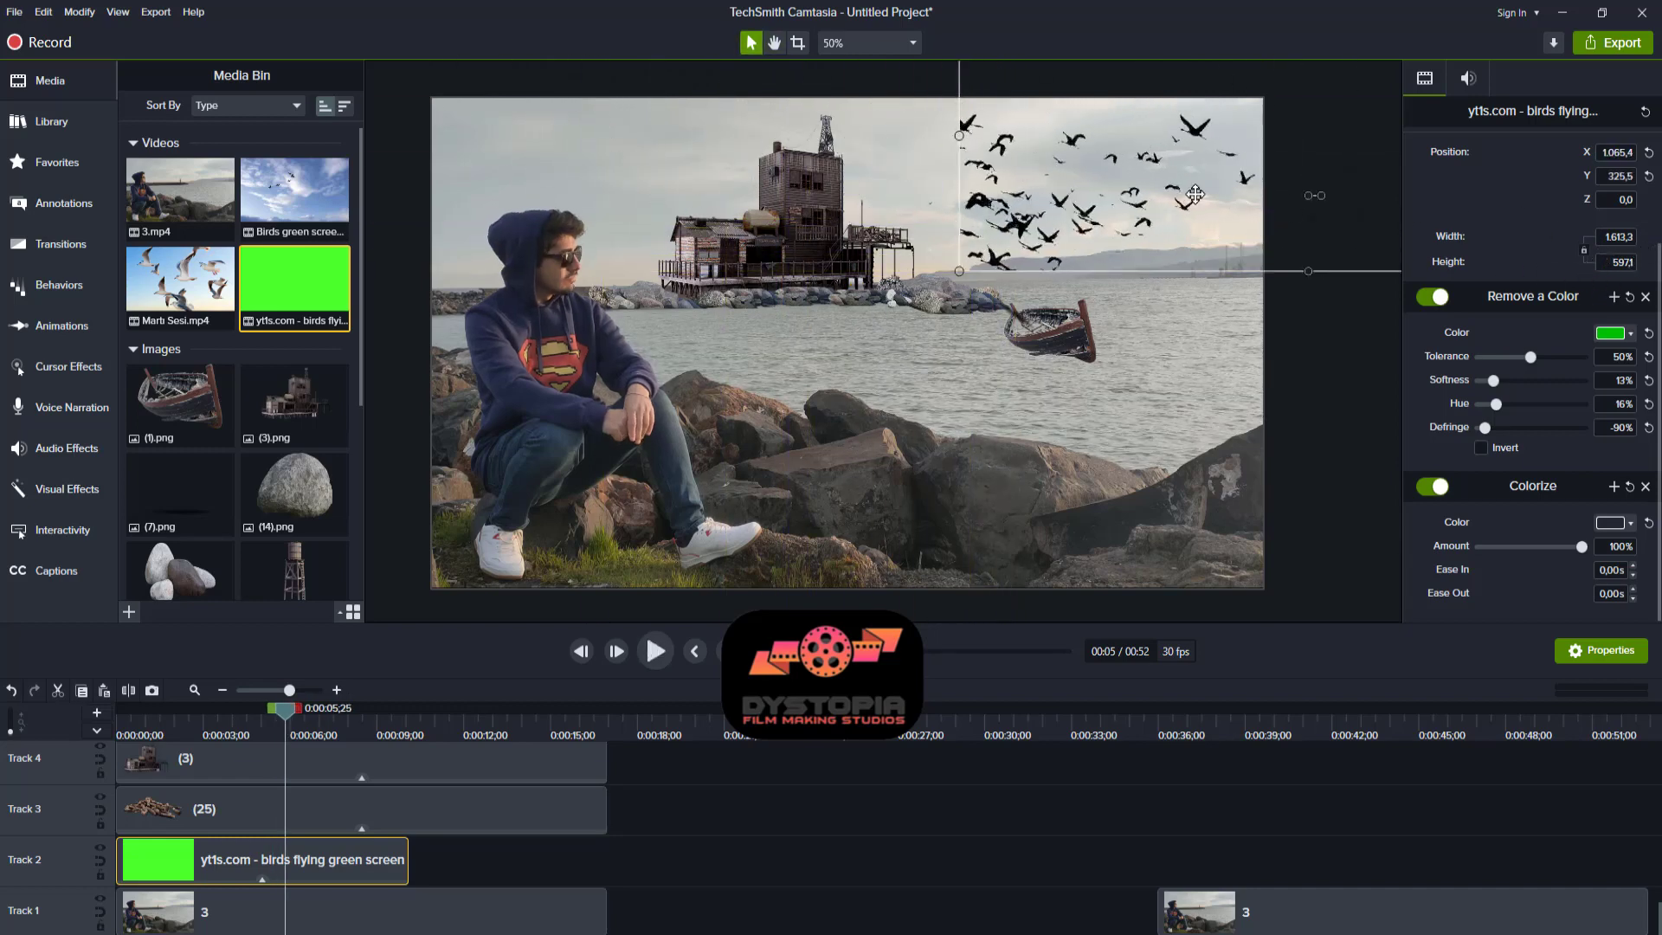
{"action": "left_click_drag", "start_coordinate": [959, 133], "coordinate": [946, 135]}
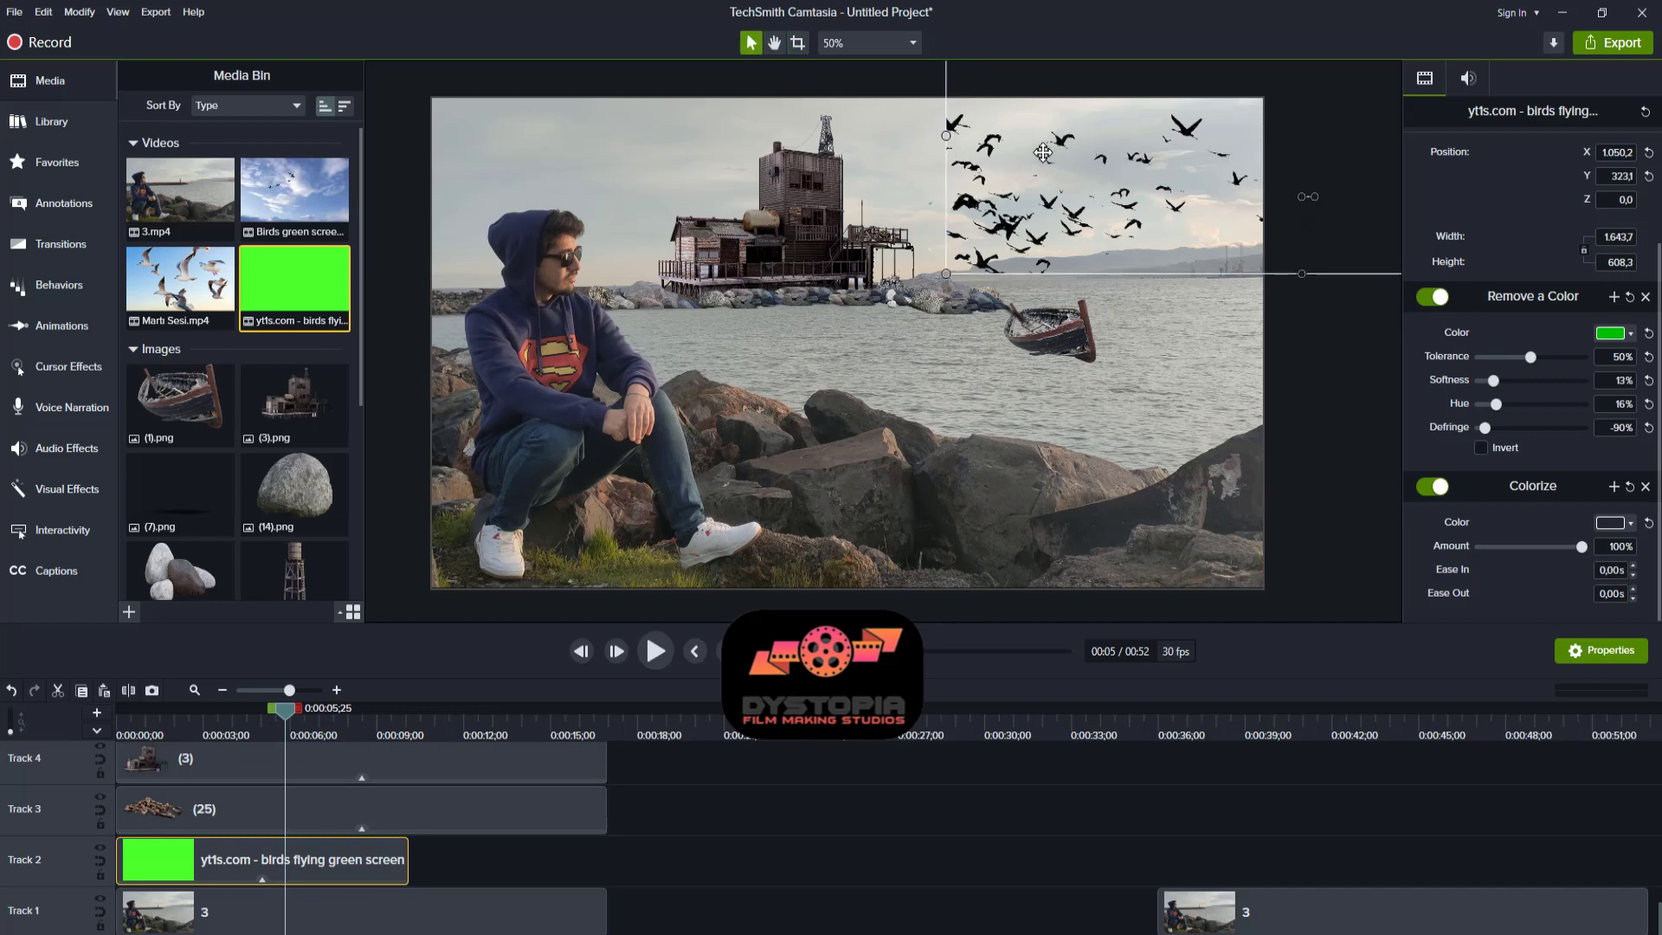
{"action": "left_click_drag", "start_coordinate": [1043, 152], "coordinate": [654, 197]}
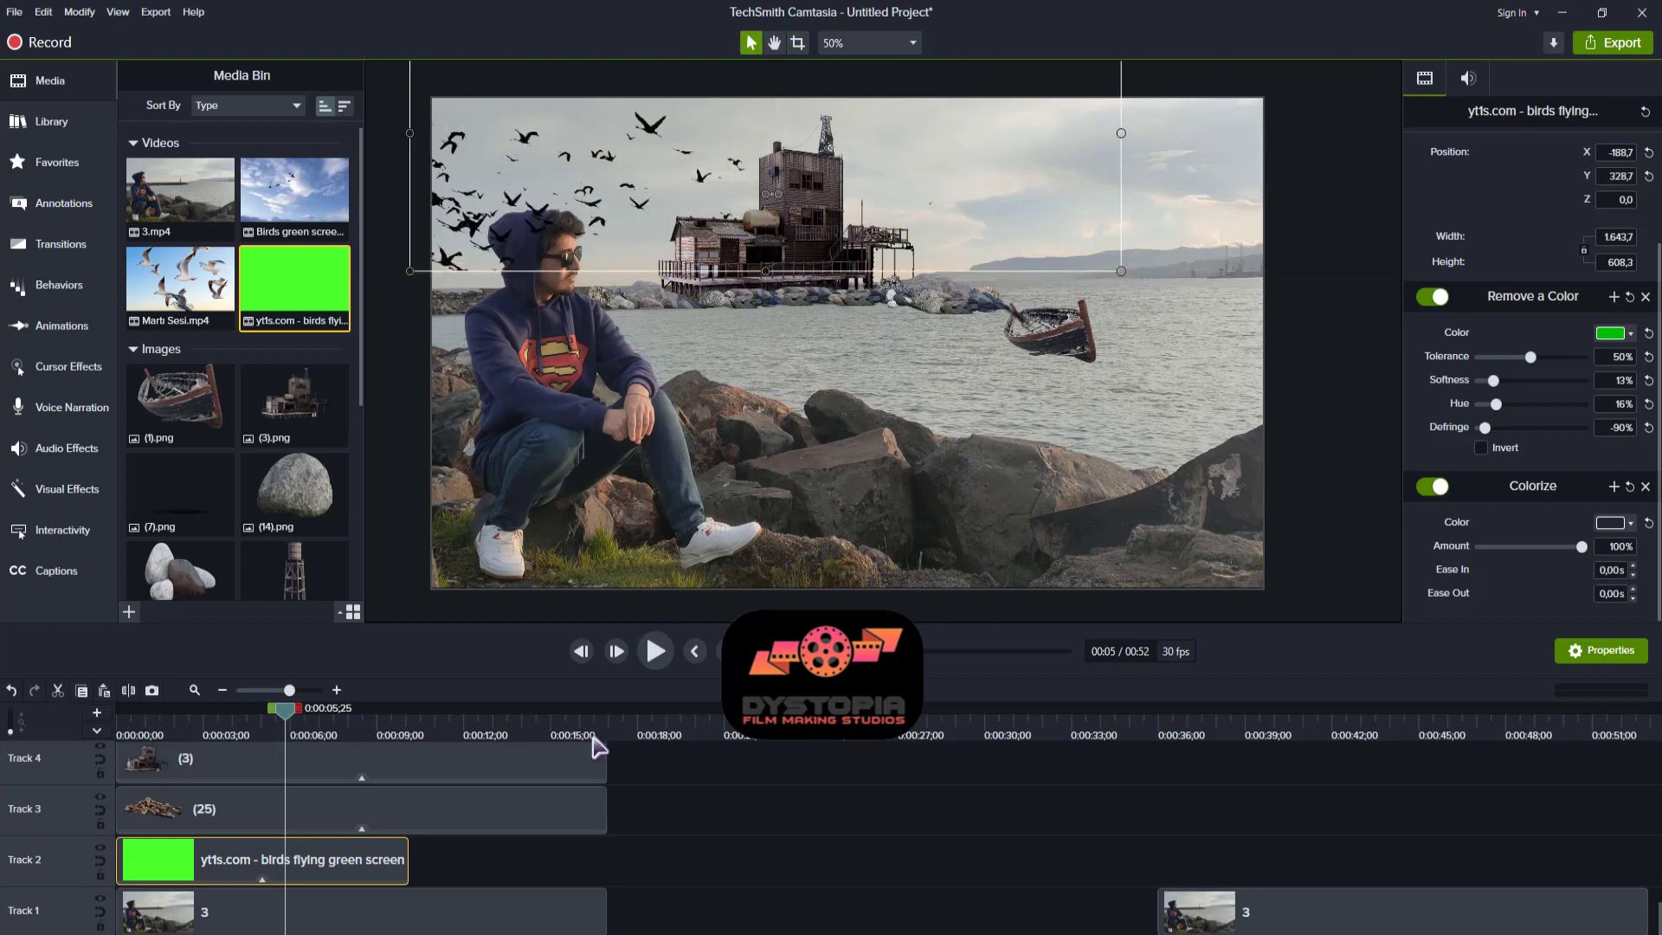
{"action": "key", "text": "space"}
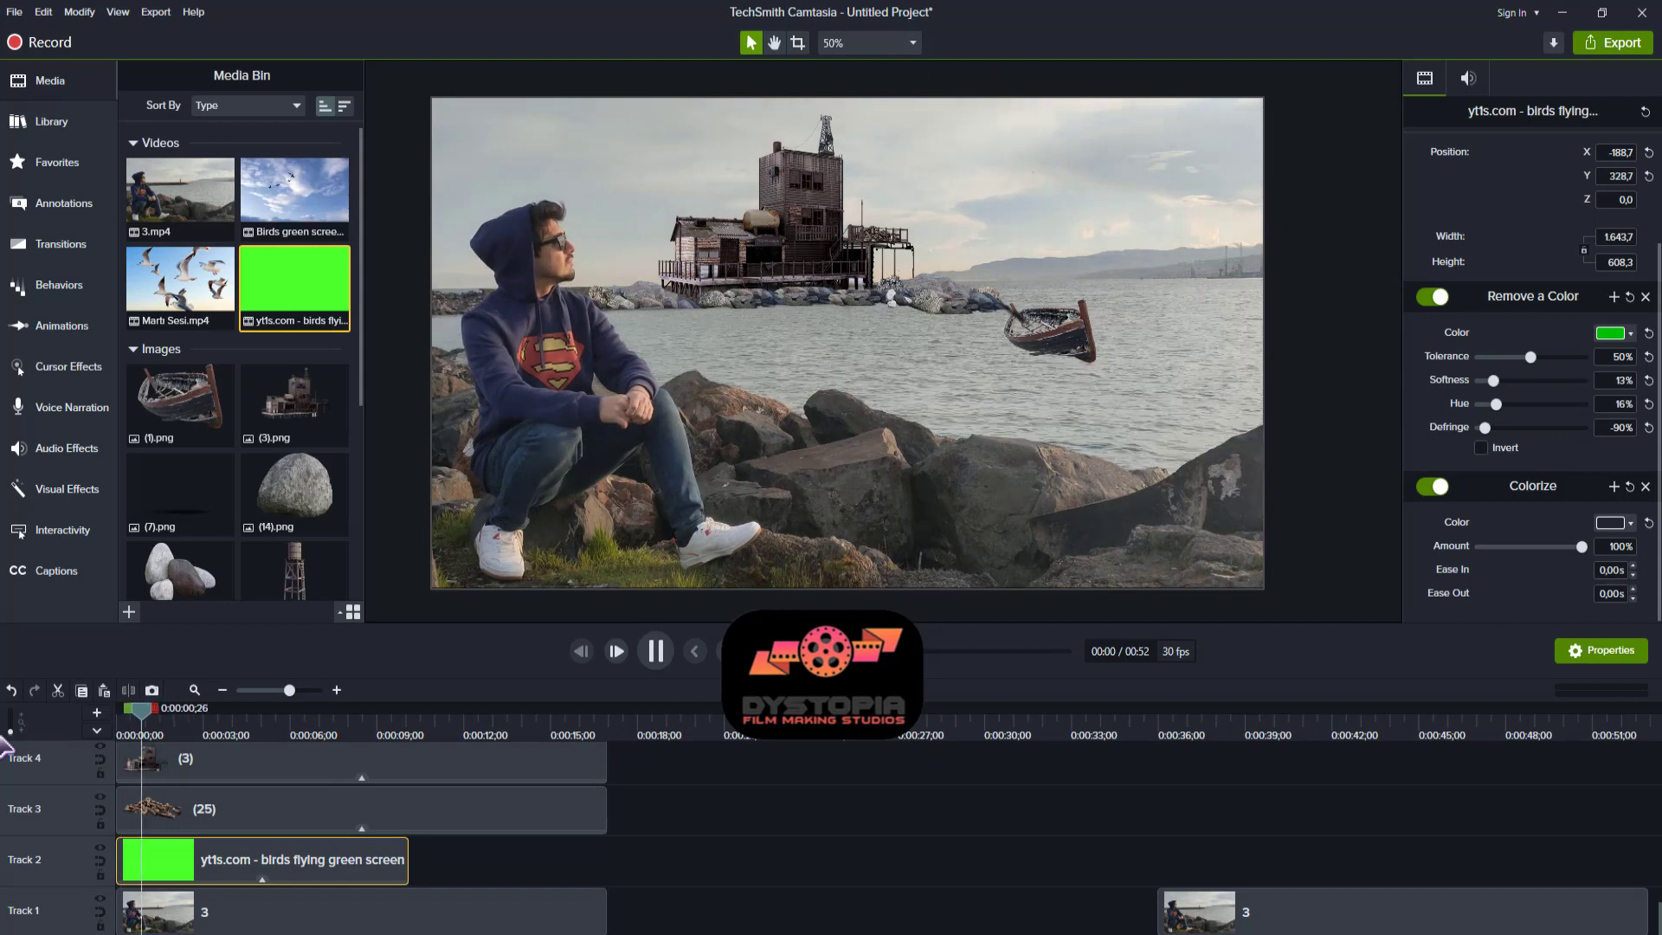
{"action": "key", "text": "space"}
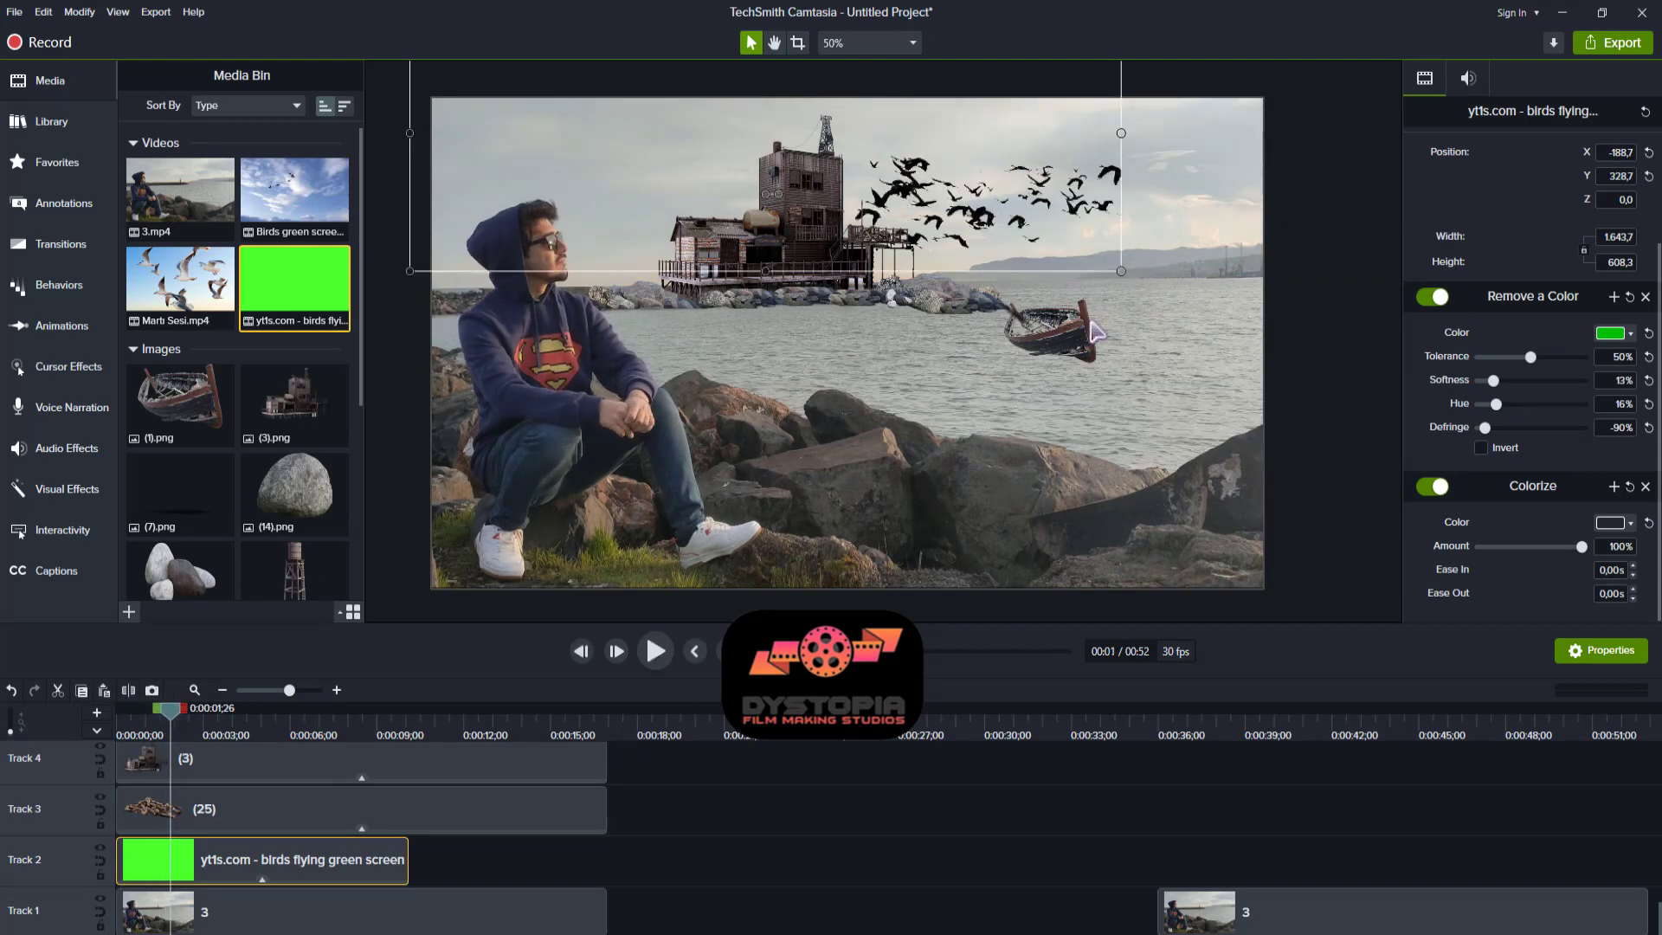
- Enlarge the birds clip to 1970.5 by 726.1, raise it to Y 497.7 and play the video to about 5 seconds
{"action": "left_click_drag", "start_coordinate": [1119, 271], "coordinate": [1262, 325]}
{"action": "key", "text": "Up"}
{"action": "key", "text": "Up"}
{"action": "key", "text": "Up"}
{"action": "key", "text": "Up"}
{"action": "key", "text": "Up"}
{"action": "key", "text": "Up"}
{"action": "key", "text": "Up"}
{"action": "key", "text": "Up"}
{"action": "key", "text": "Up"}
{"action": "key", "text": "Up"}
{"action": "key", "text": "Up"}
{"action": "key", "text": "Up"}
{"action": "key", "text": "Up"}
{"action": "key", "text": "Up"}
{"action": "key", "text": "Up"}
{"action": "key", "text": "Up"}
{"action": "key", "text": "Up"}
{"action": "key", "text": "Up"}
{"action": "key", "text": "Up"}
{"action": "key", "text": "Up"}
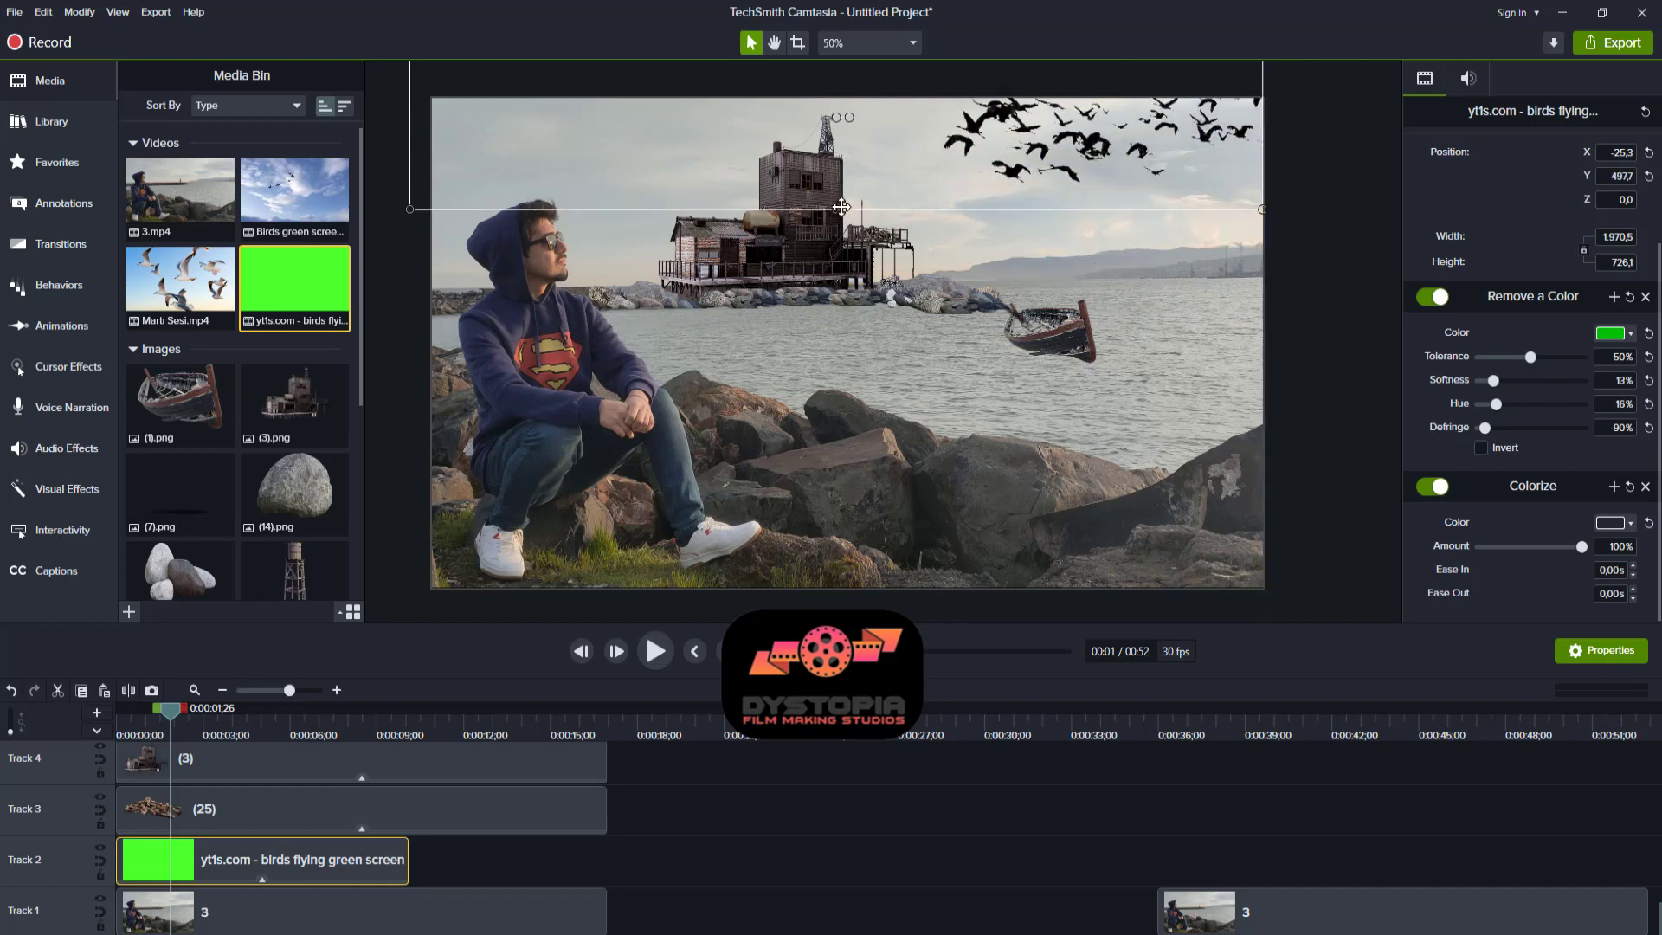
{"action": "key", "text": "space"}
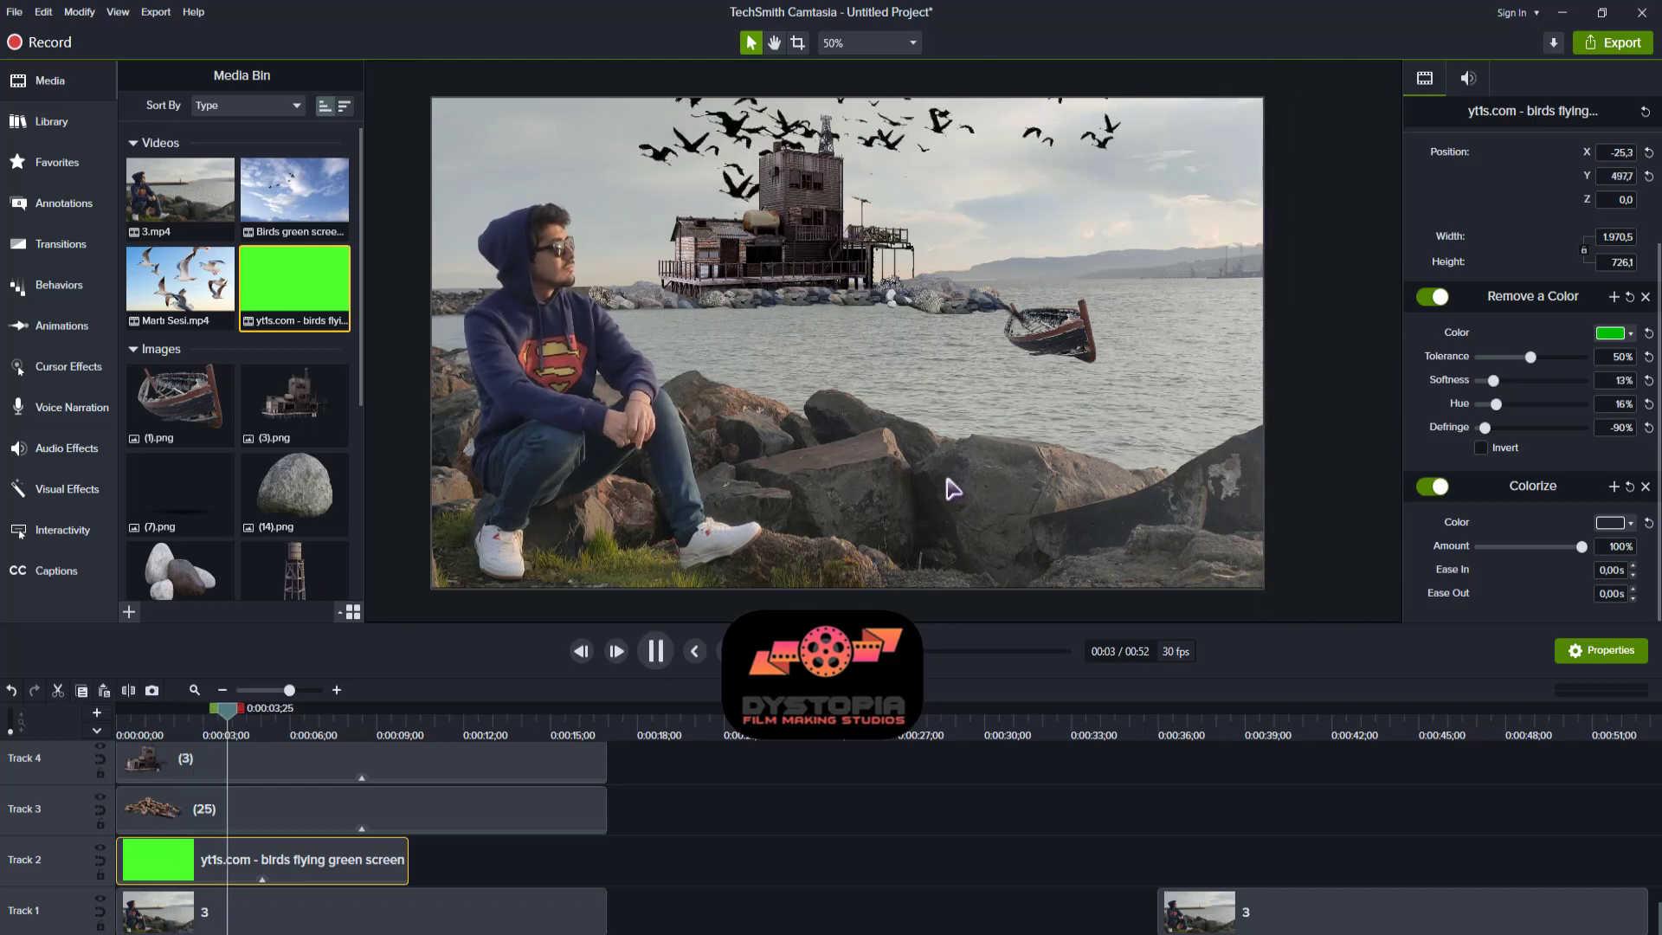
{"action": "key", "text": "space"}
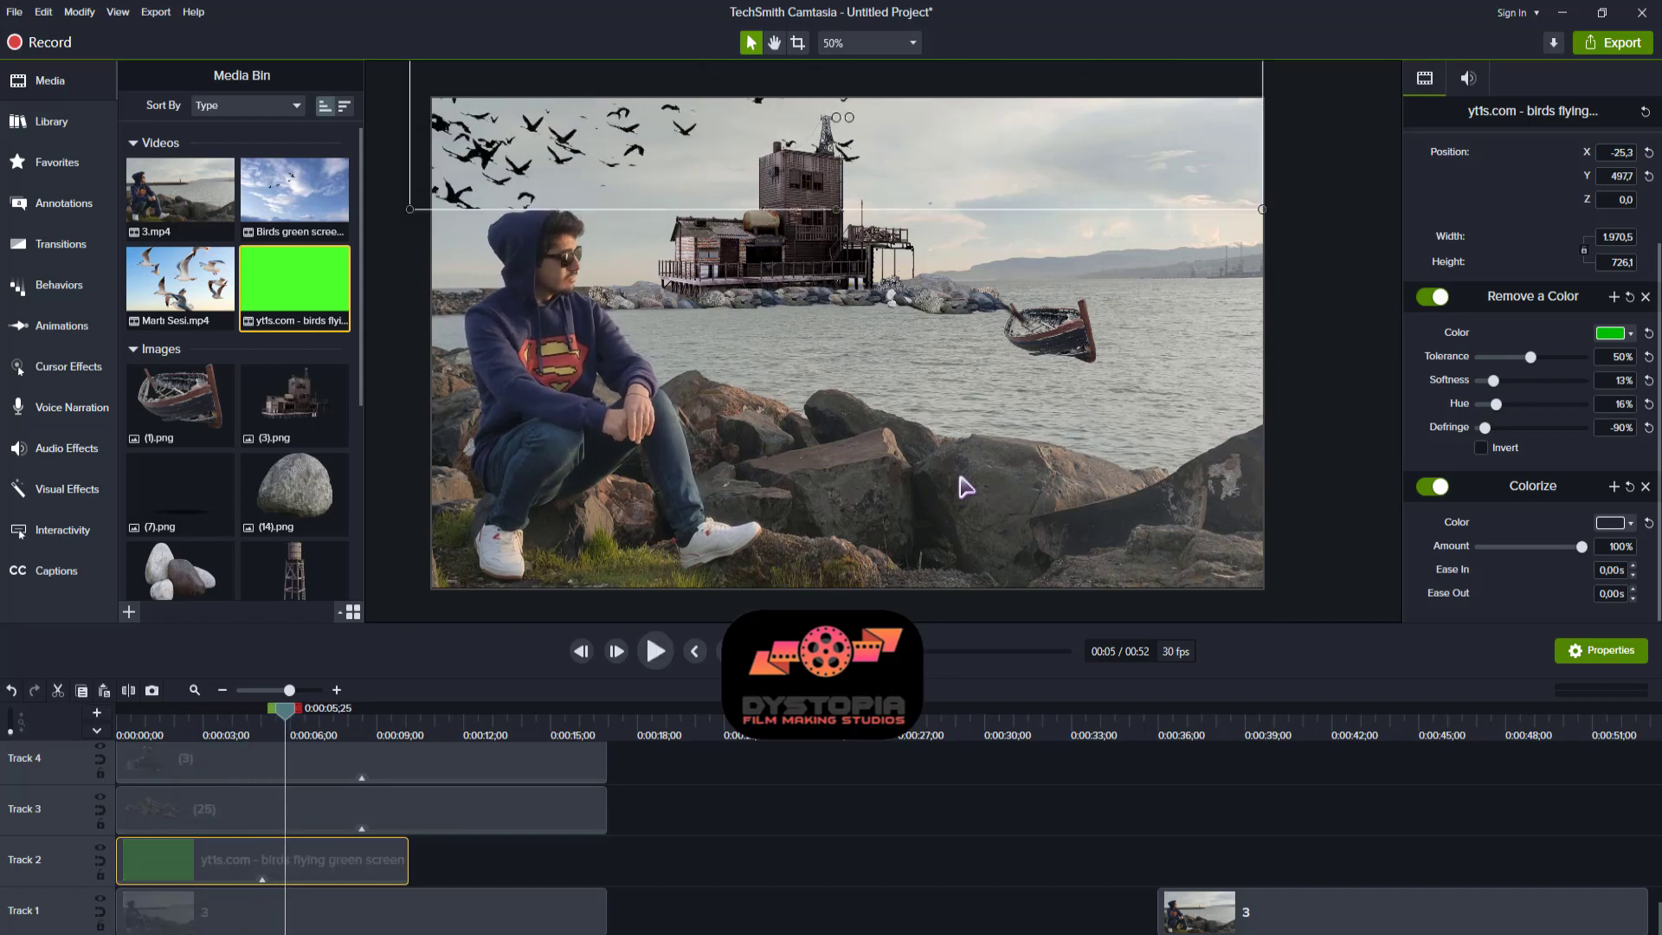
- Extend the birds clip's left edge to a width of 2070.5 and move the clip to X 53.9, Y 560.6
{"action": "scroll", "coordinate": [644, 193], "scroll_direction": "up", "scroll_amount": 2}
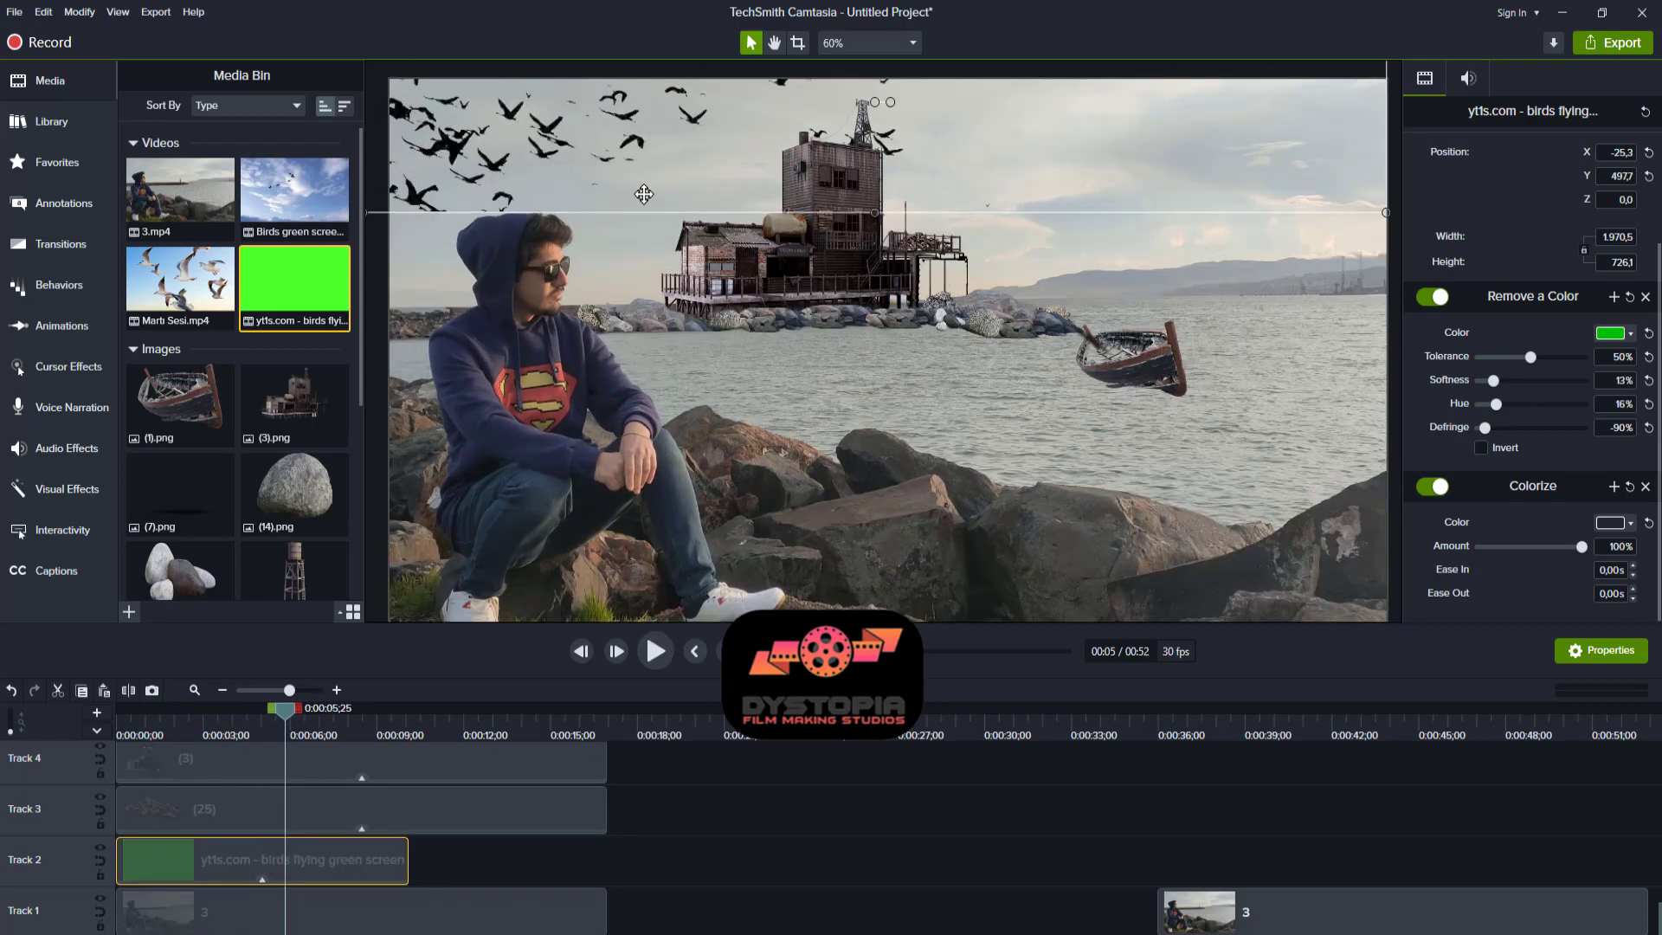
{"action": "scroll", "coordinate": [643, 191], "scroll_direction": "down", "scroll_amount": 4}
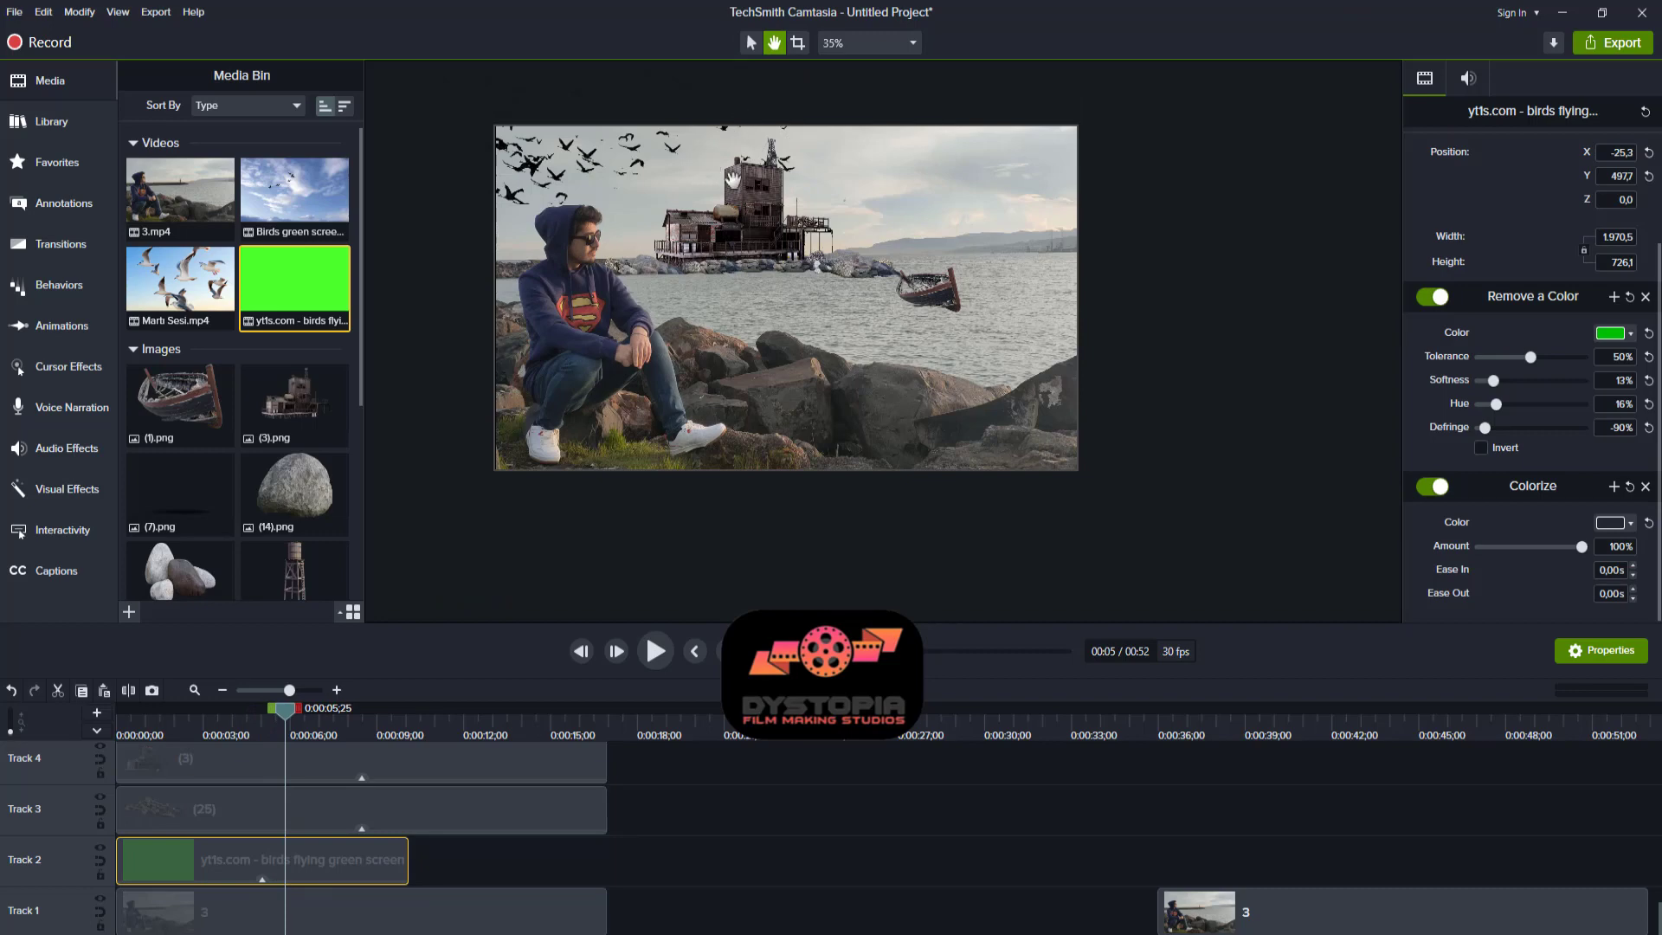
{"action": "scroll", "coordinate": [731, 179], "scroll_direction": "up", "scroll_amount": 2}
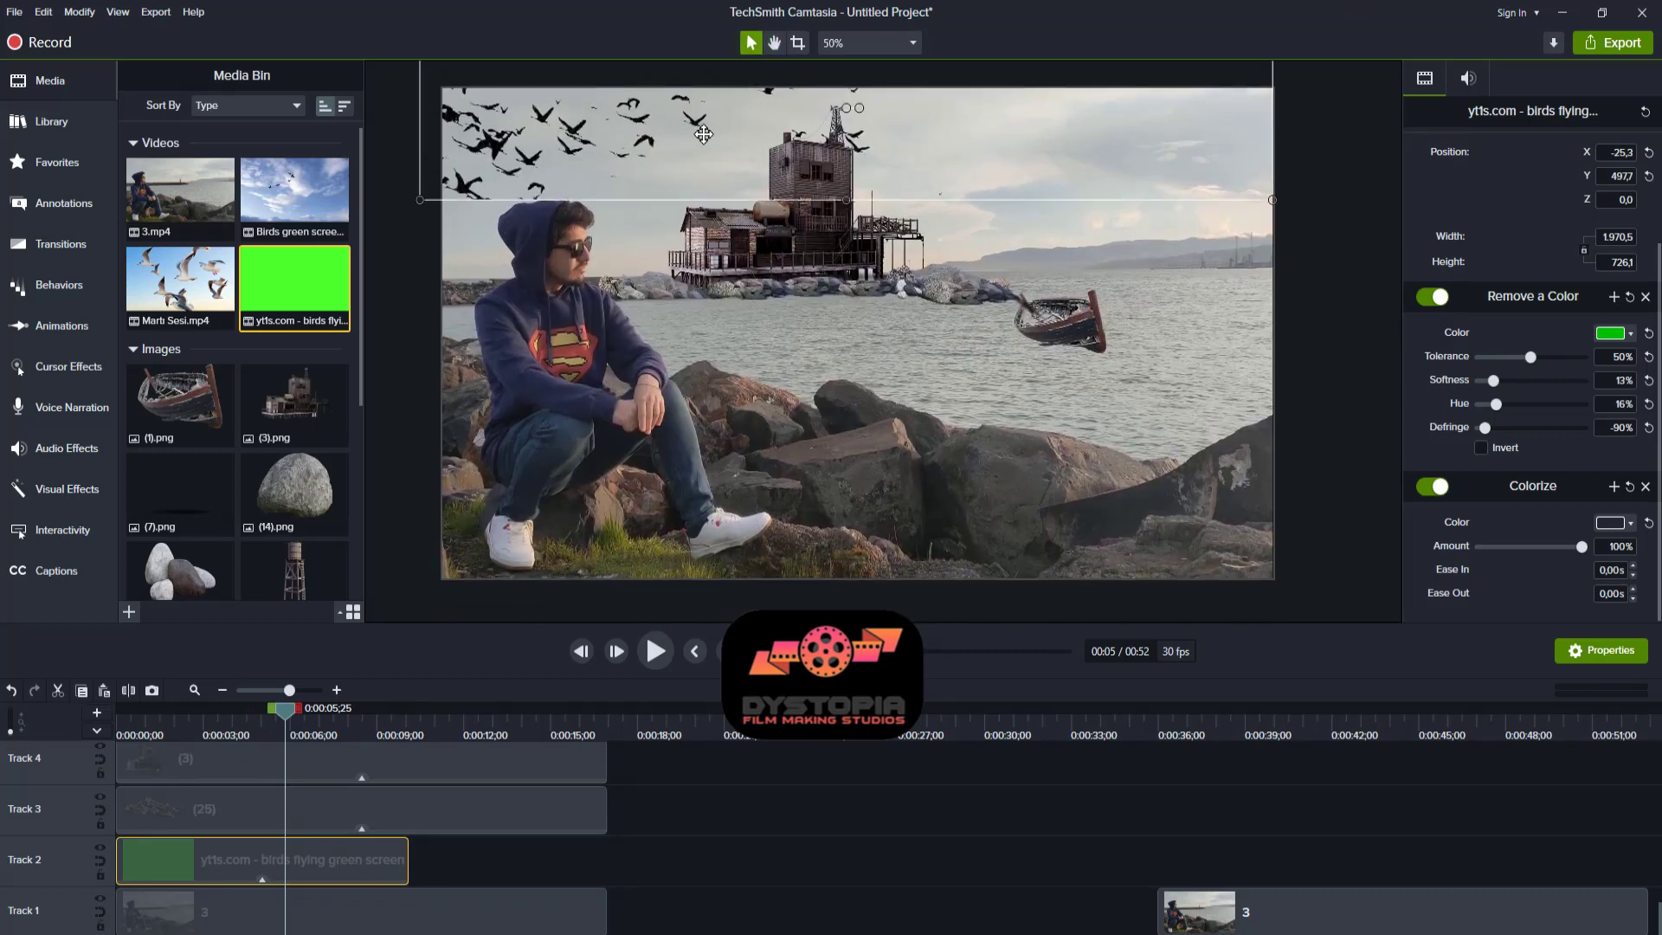
{"action": "scroll", "coordinate": [468, 133], "scroll_direction": "up", "scroll_amount": 1}
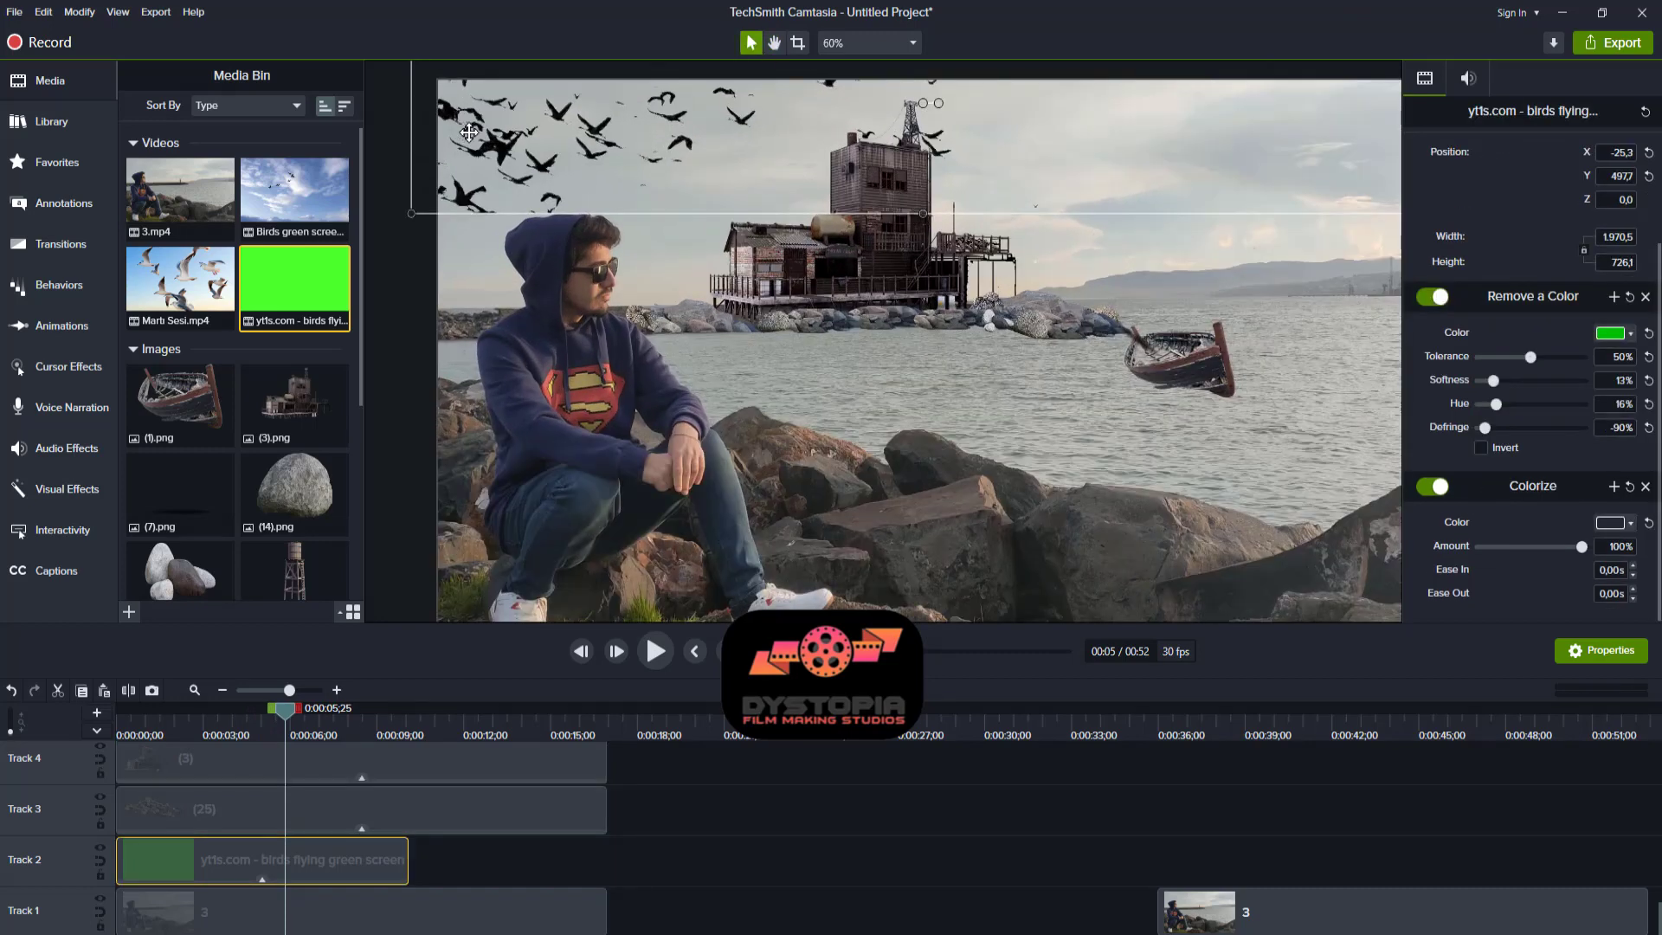
{"action": "left_click", "coordinate": [774, 42]}
{"action": "scroll", "coordinate": [771, 102], "scroll_direction": "down", "scroll_amount": 3}
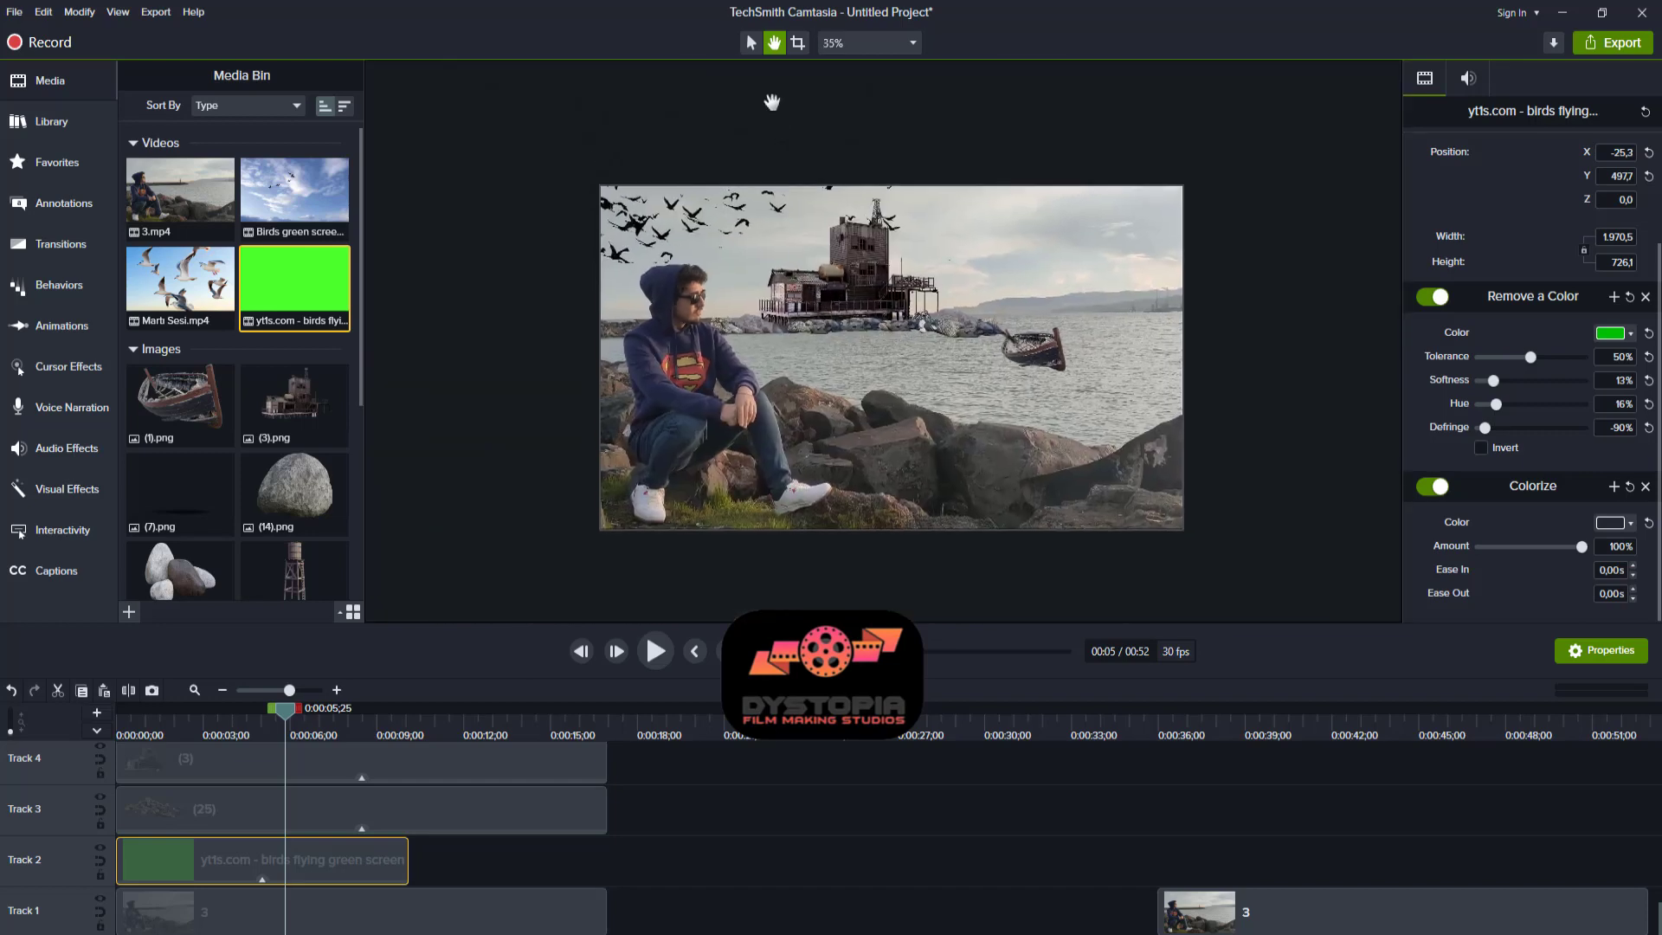
{"action": "left_click_drag", "start_coordinate": [586, 151], "coordinate": [555, 151]}
{"action": "left_click", "coordinate": [771, 243]}
{"action": "left_click_drag", "start_coordinate": [657, 211], "coordinate": [698, 186]}
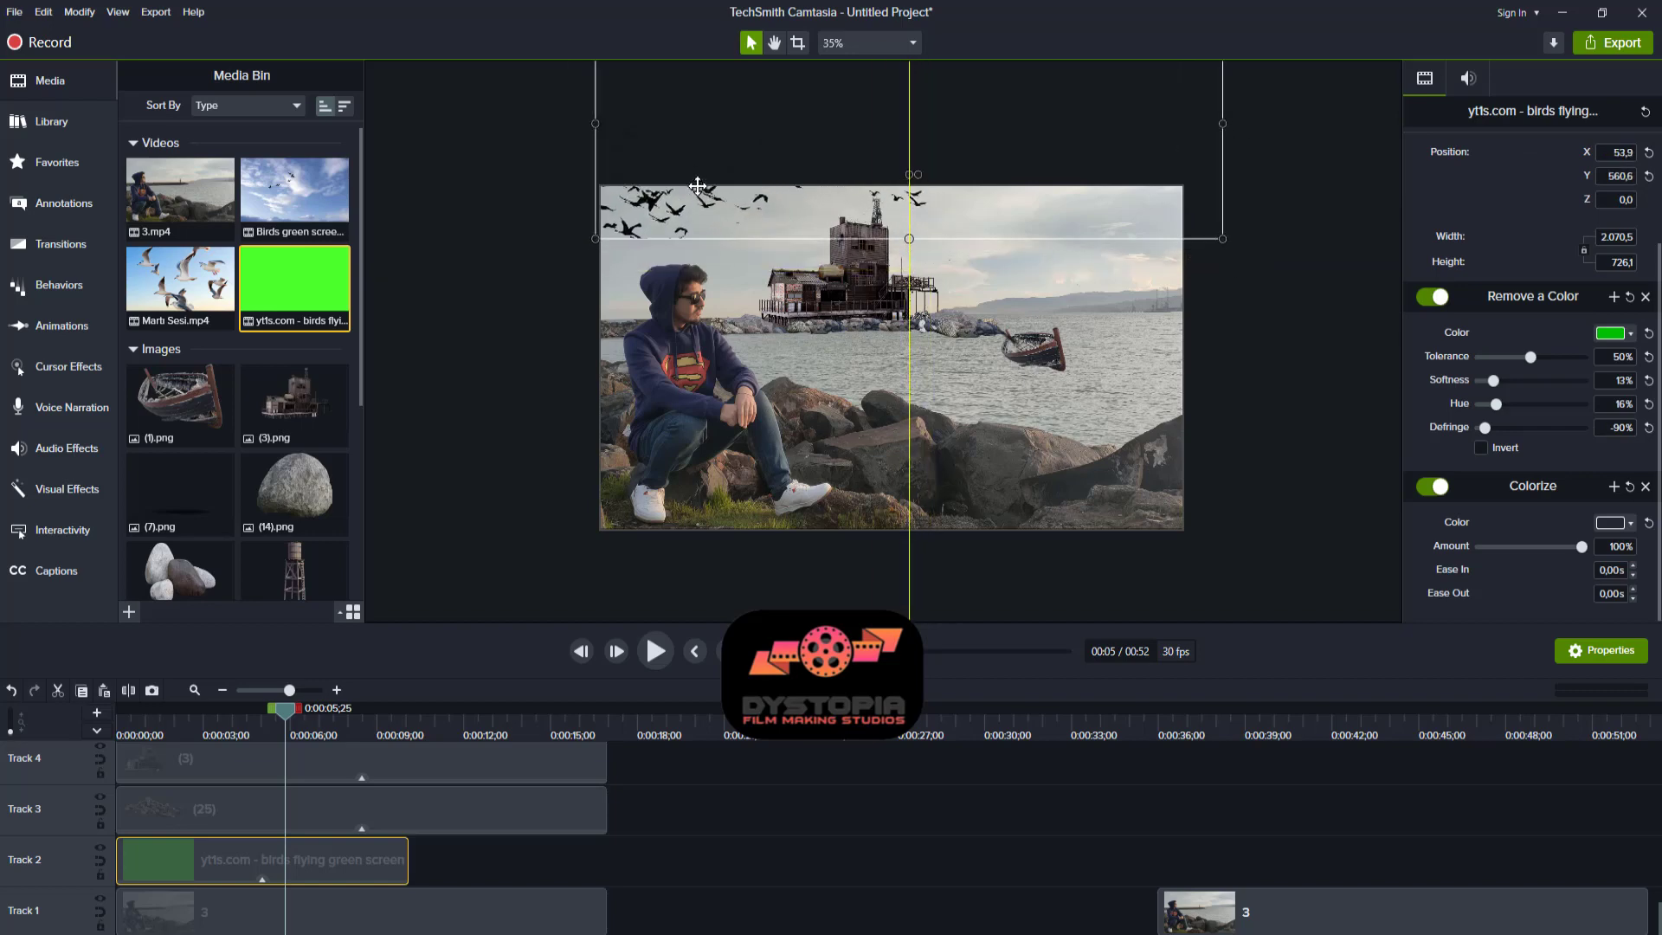
- Play the composite from the start to about 7 seconds to check the flying birds
{"action": "left_click", "coordinate": [732, 533]}
{"action": "left_click_drag", "start_coordinate": [285, 710], "coordinate": [36, 718]}
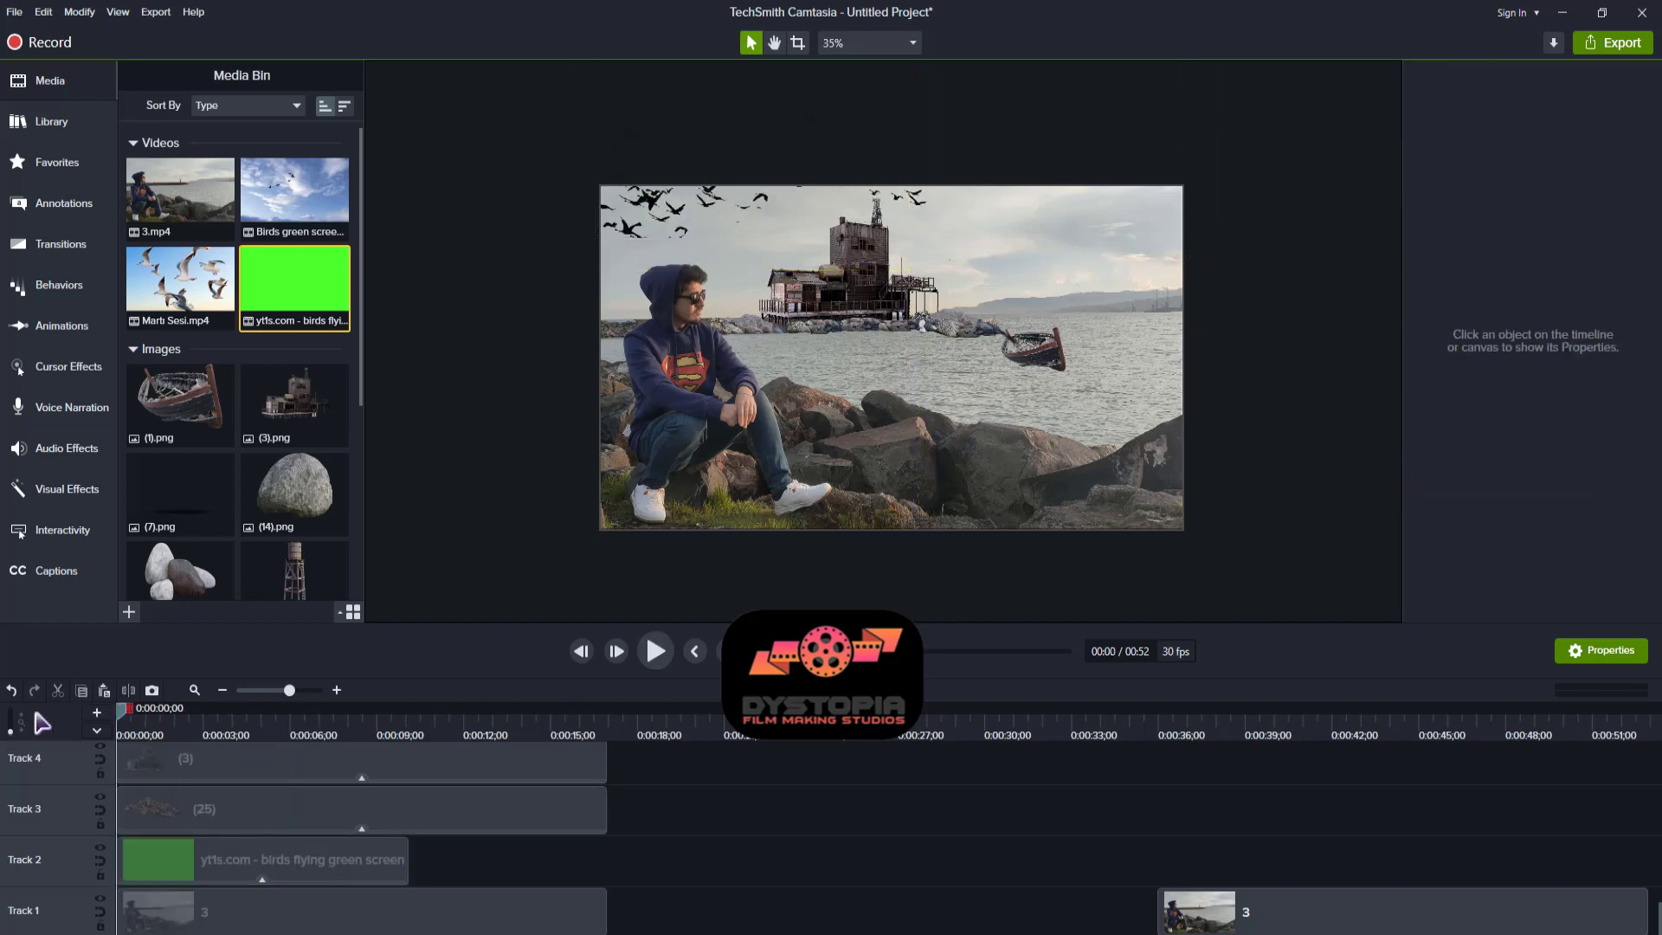
{"action": "key", "text": "space"}
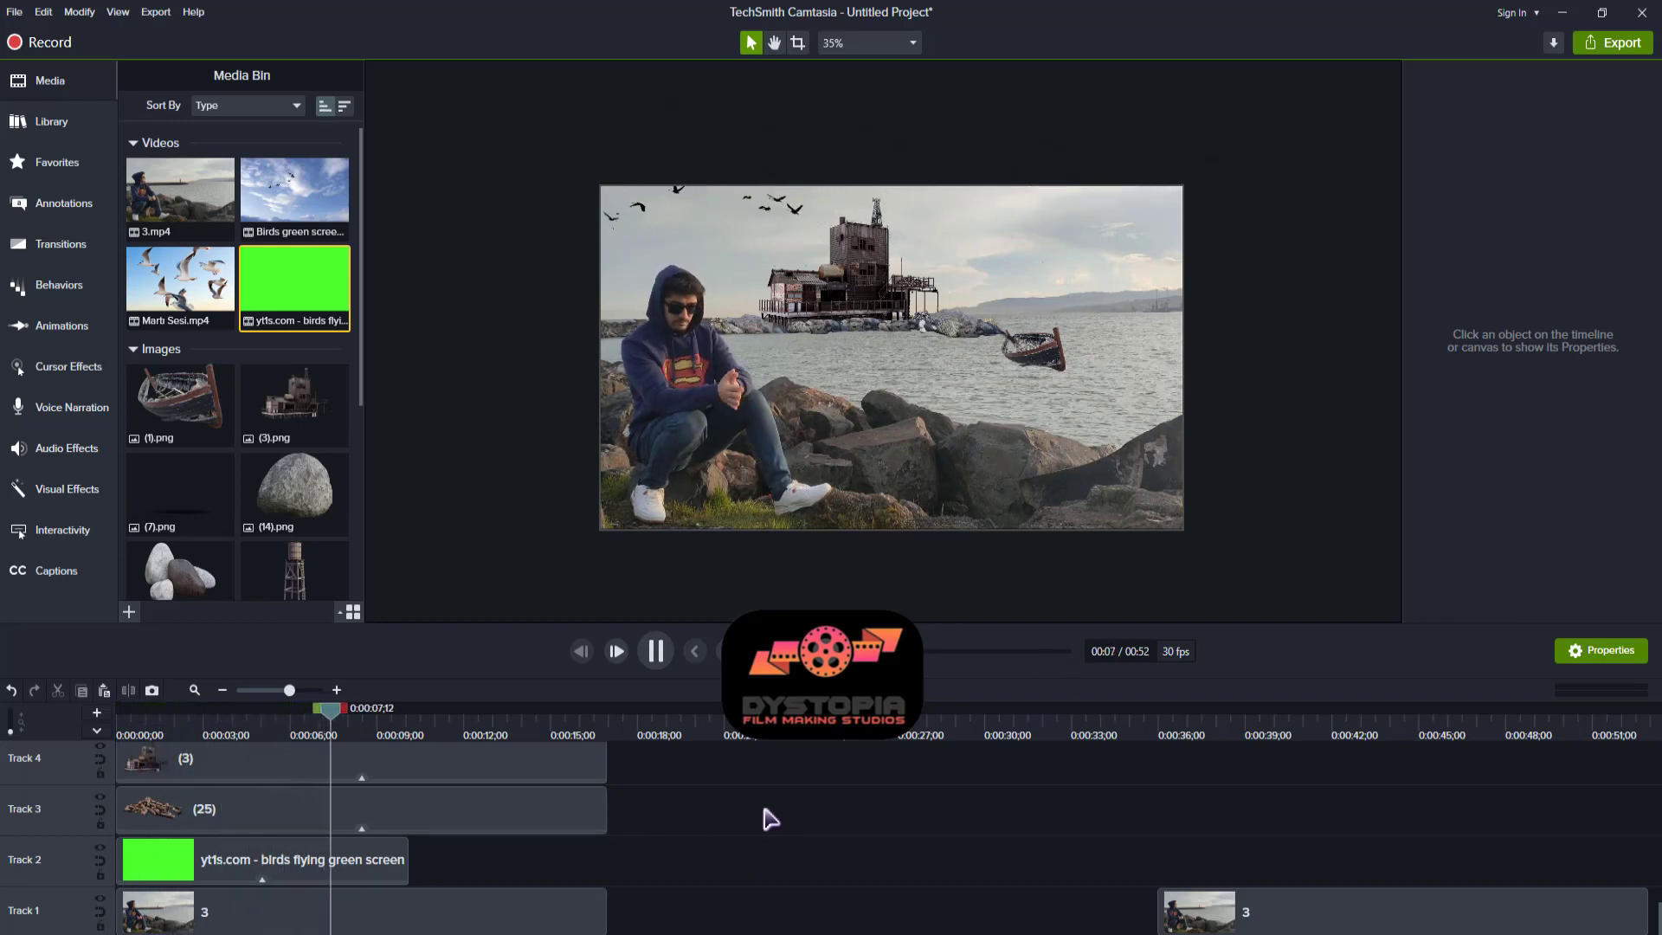
{"action": "key", "text": "space"}
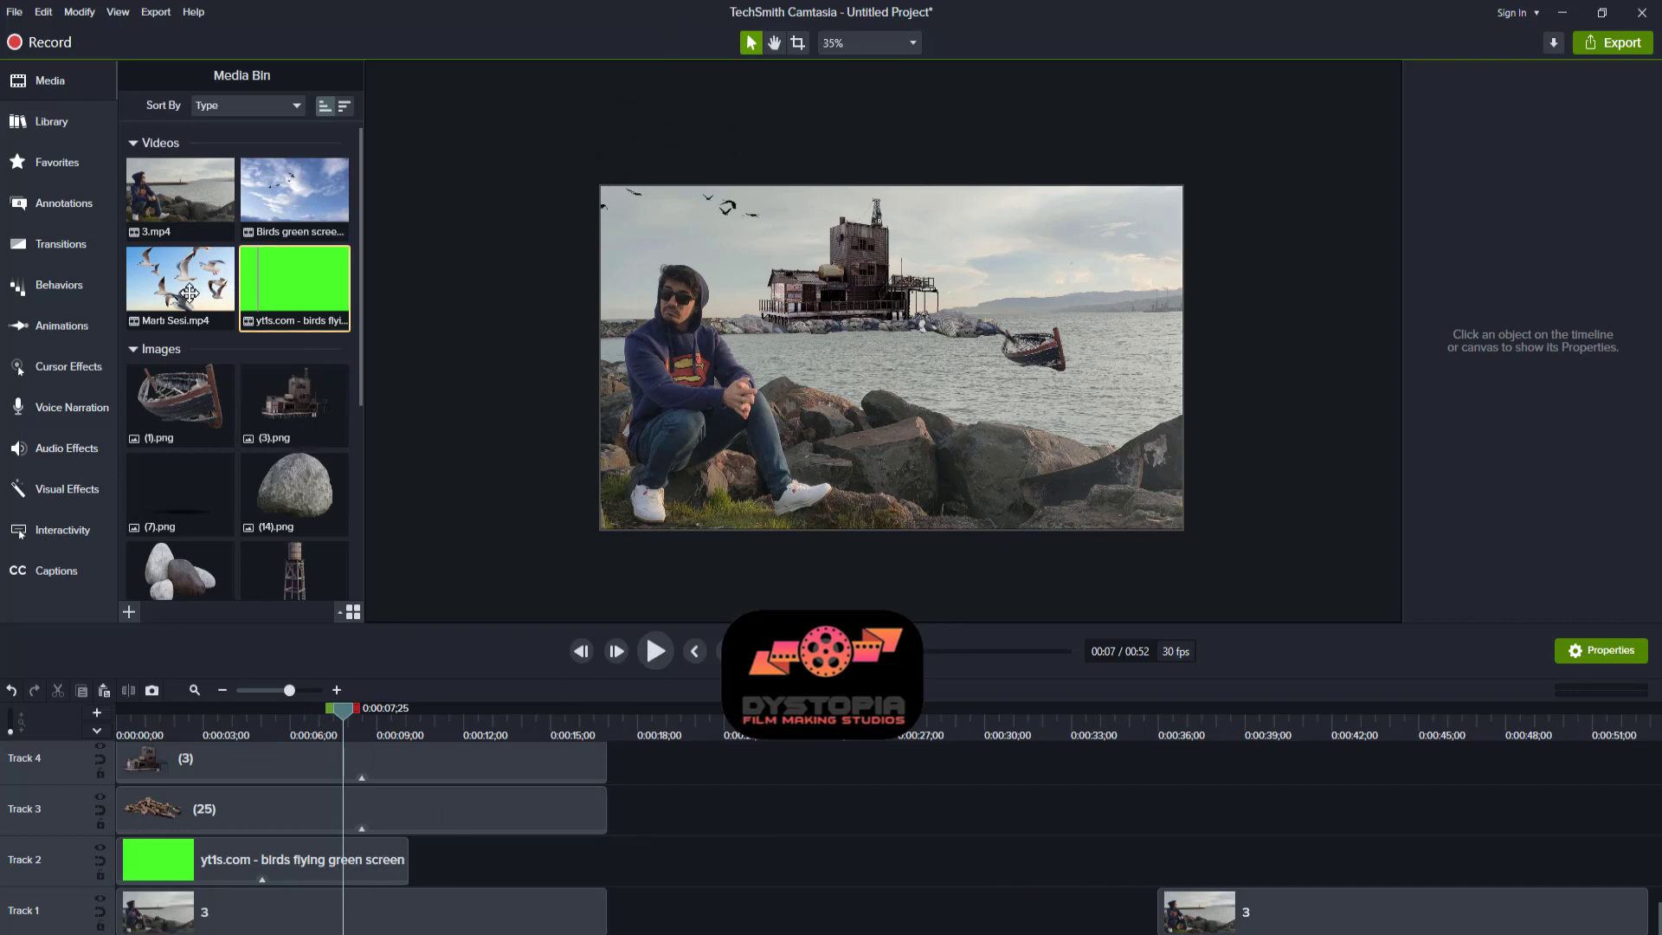
- Add Martı Sesi.mp4 to a new Track 22 above the other clips, starting at the beginning of the timeline
{"action": "left_click_drag", "start_coordinate": [209, 358], "coordinate": [675, 790]}
{"action": "scroll", "coordinate": [675, 790], "scroll_direction": "up", "scroll_amount": 1}
{"action": "left_click_drag", "start_coordinate": [770, 853], "coordinate": [167, 832]}
- Separate the audio and video of the Martı Sesi clip and delete the video part from Track 22
{"action": "right_click", "coordinate": [208, 768]}
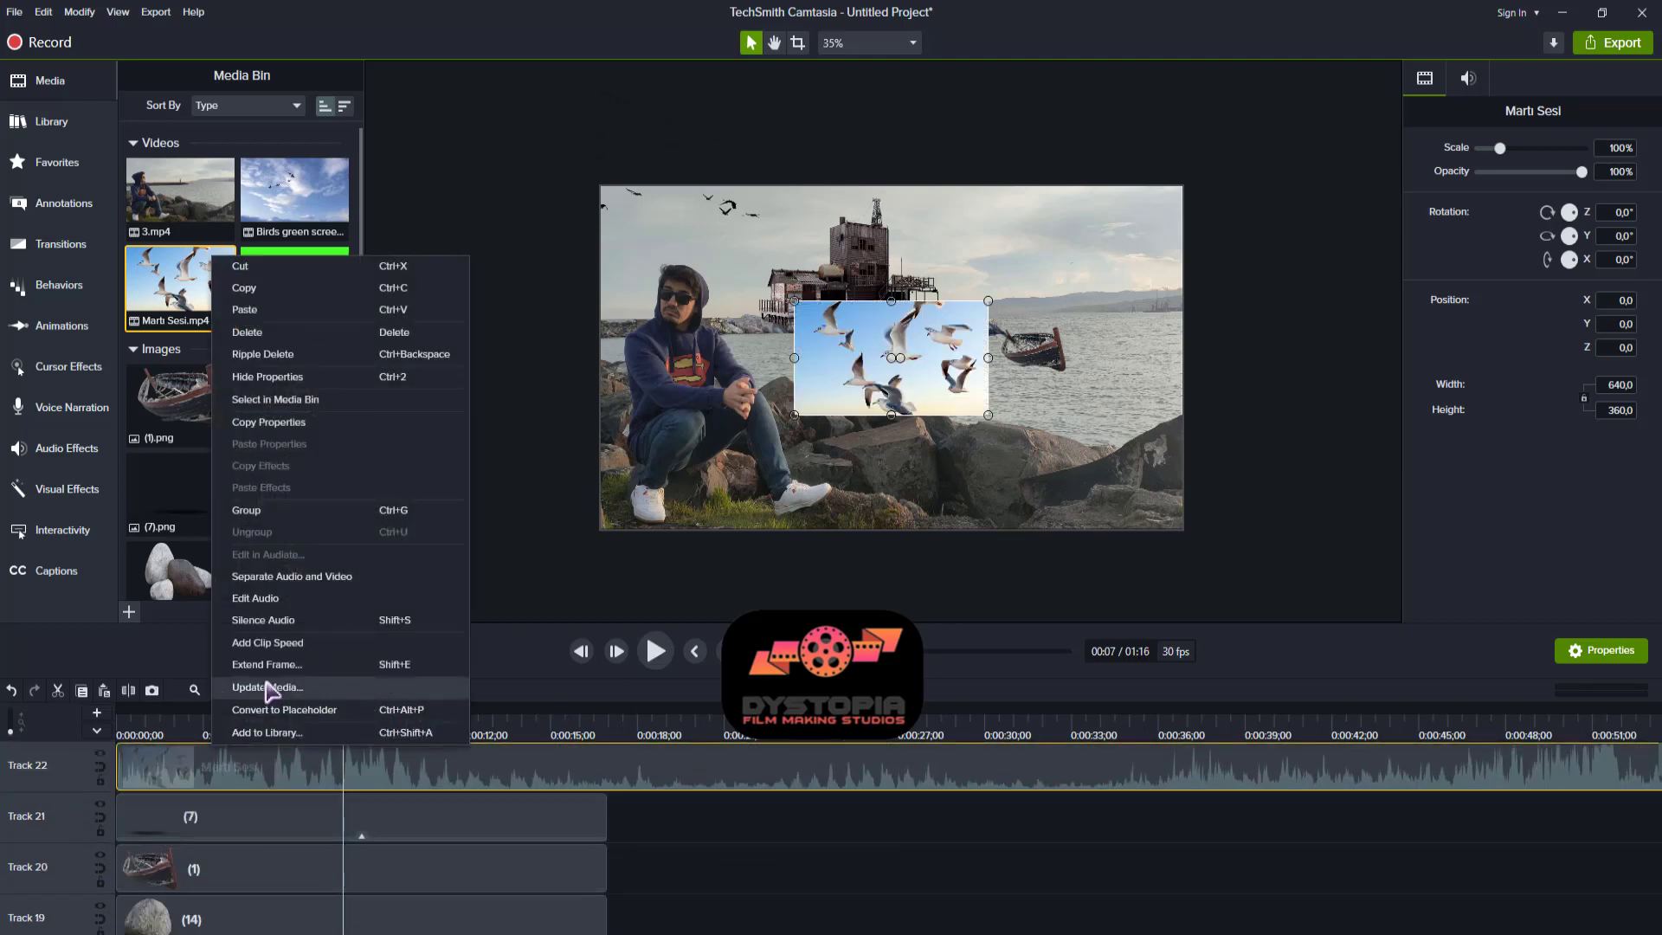
{"action": "left_click", "coordinate": [294, 577]}
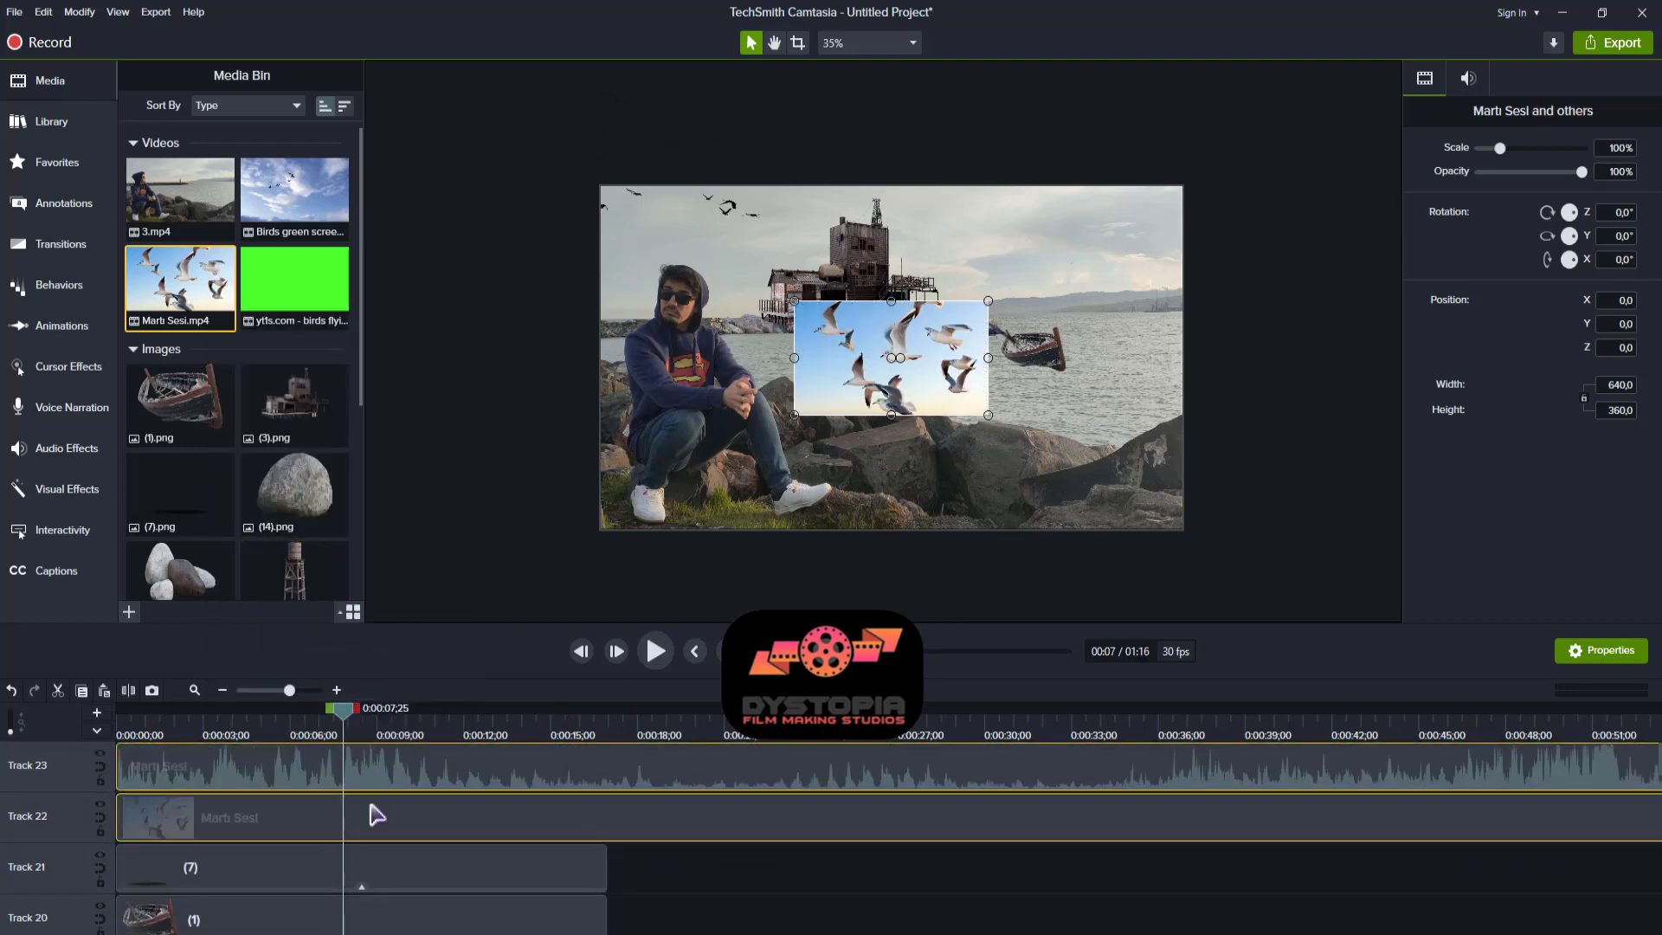
{"action": "left_click", "coordinate": [403, 832]}
{"action": "key", "text": "Delete"}
- Split the Martı Sesi audio at about 23 seconds and at 0:00:02;08, and delete the pieces outside these cuts
{"action": "left_click", "coordinate": [397, 761]}
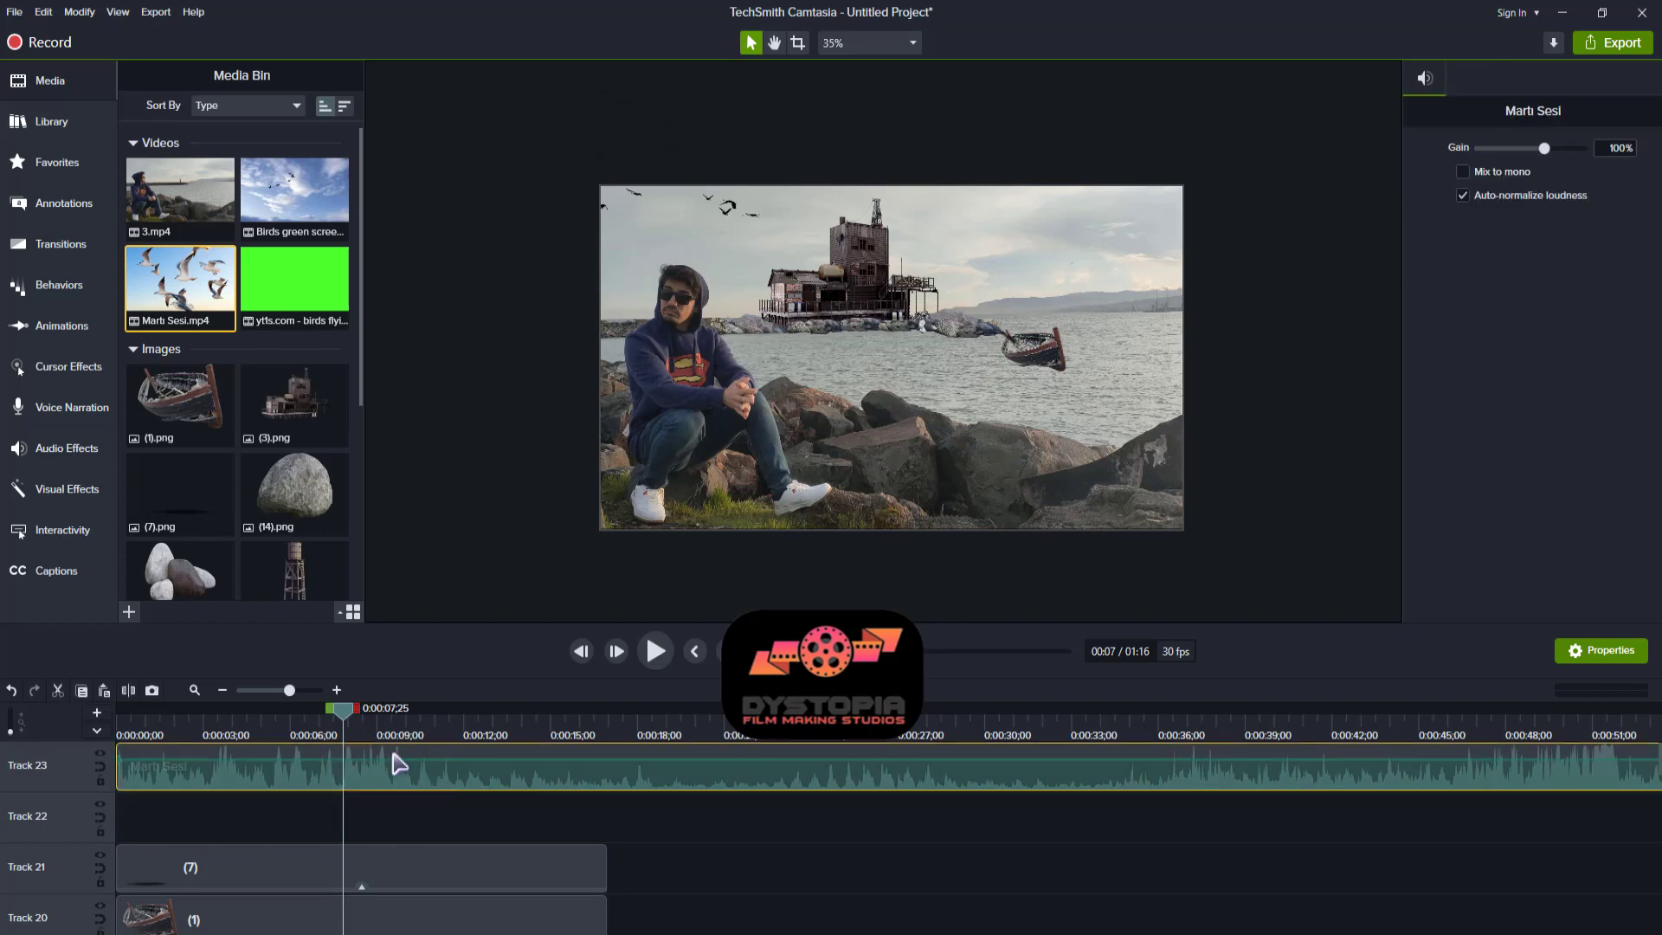
{"action": "left_click", "coordinate": [424, 727]}
{"action": "left_click", "coordinate": [655, 729]}
{"action": "key", "text": "s"}
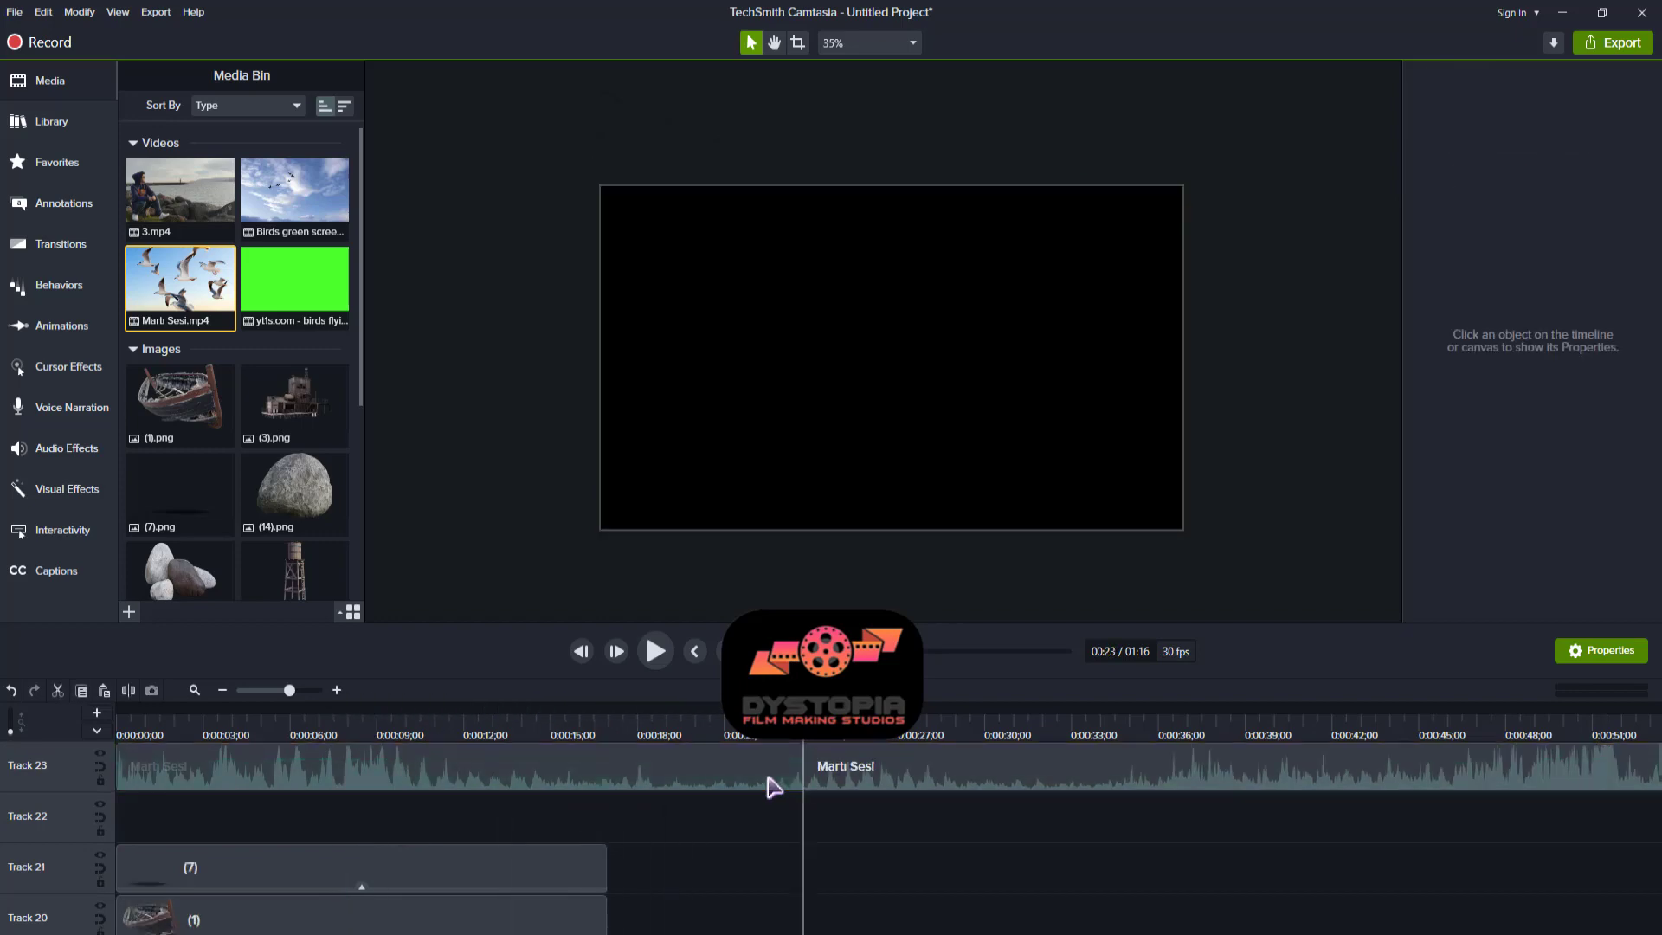
{"action": "left_click", "coordinate": [567, 784]}
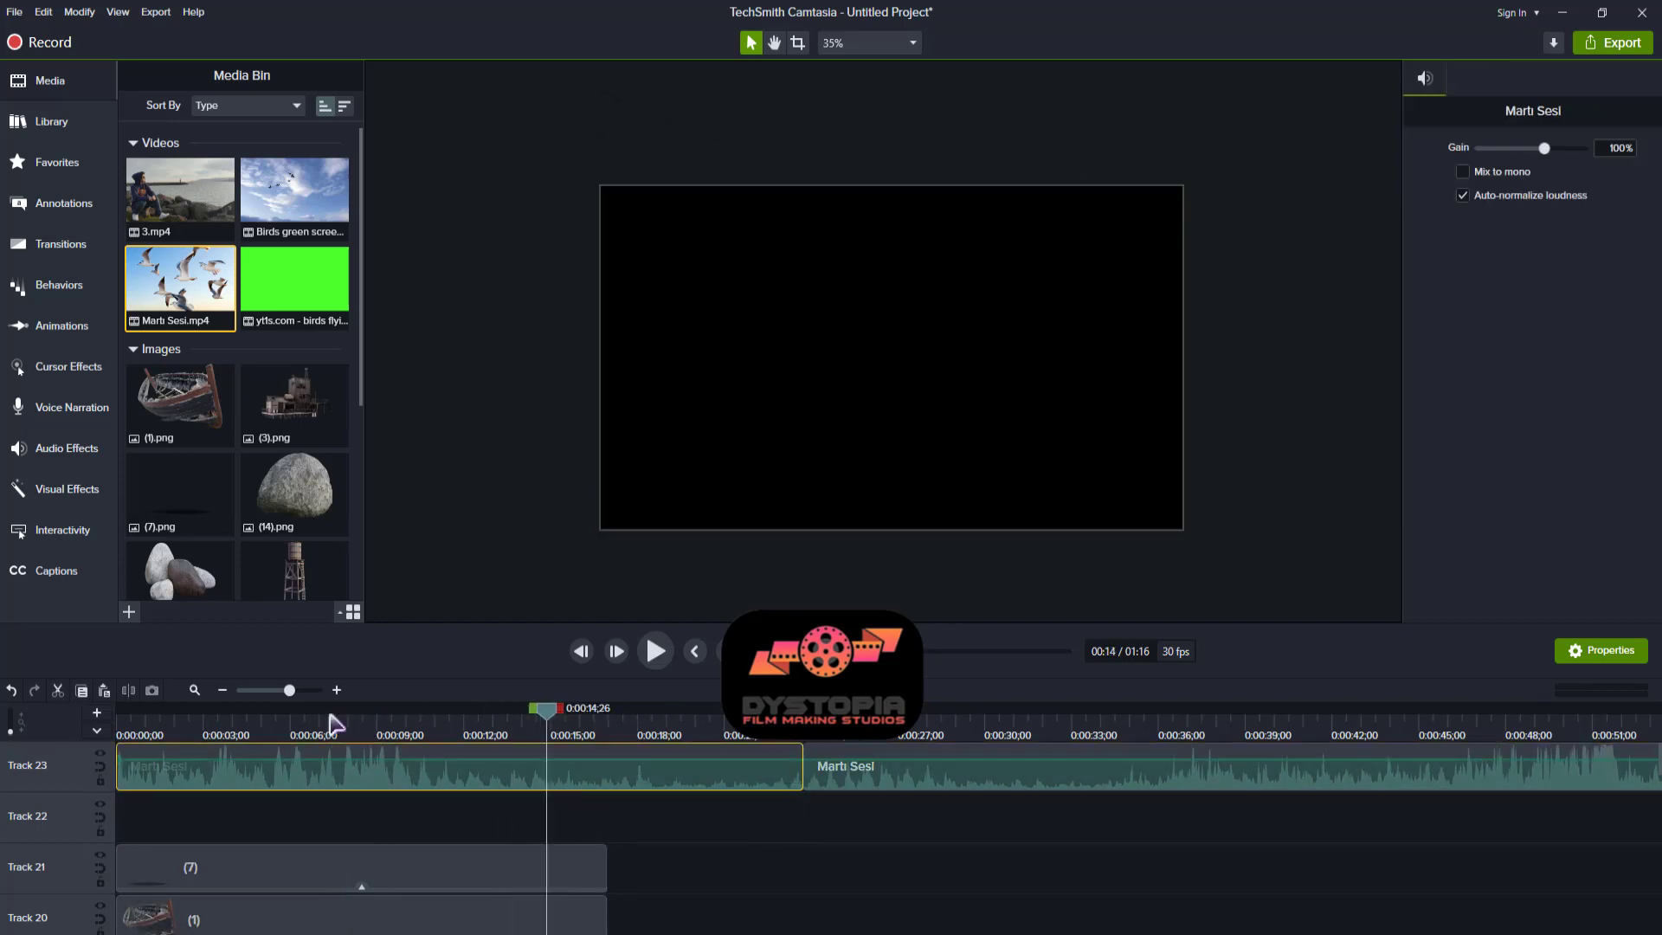
{"action": "left_click", "coordinate": [182, 727]}
{"action": "key", "text": "s"}
{"action": "left_click", "coordinate": [168, 777]}
{"action": "key", "text": "Delete"}
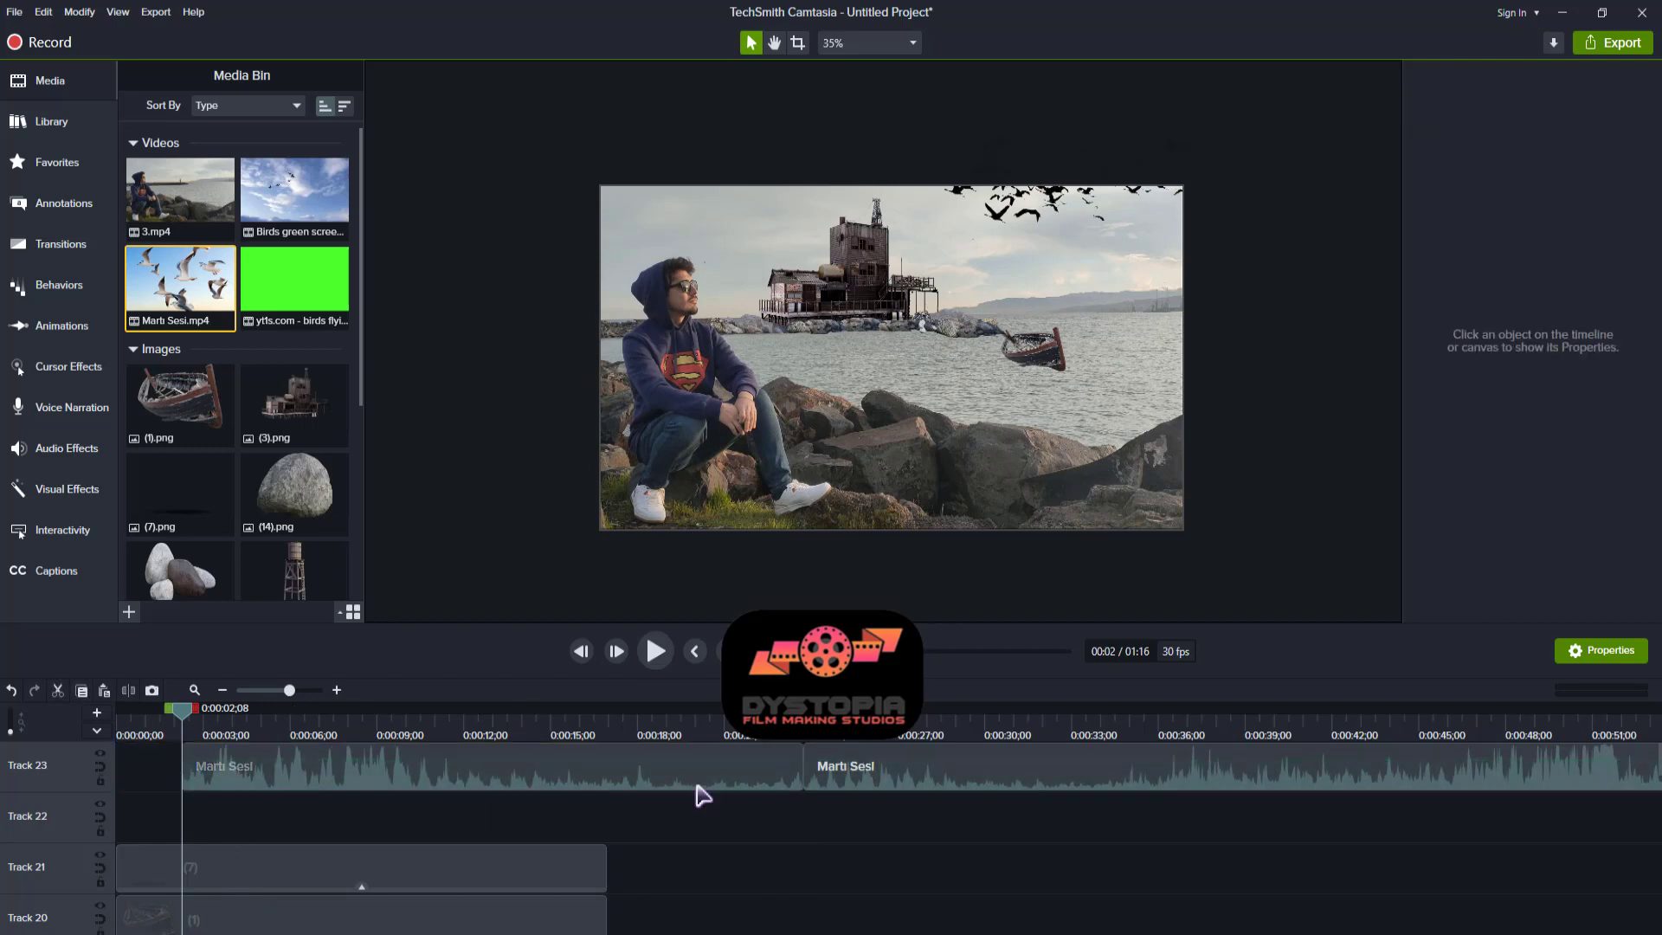
{"action": "left_click", "coordinate": [833, 775]}
{"action": "key", "text": "Delete"}
- Move the remaining Martı Sesi audio to the start of Track 22, trim its end to match the Track 21 clip and preview it
{"action": "left_click_drag", "start_coordinate": [450, 779], "coordinate": [378, 832]}
{"action": "mouse_move", "coordinate": [739, 813]}
{"action": "left_mouse_down"}
{"action": "mouse_move", "coordinate": [607, 798]}
{"action": "mouse_move", "coordinate": [714, 814]}
{"action": "left_mouse_up"}
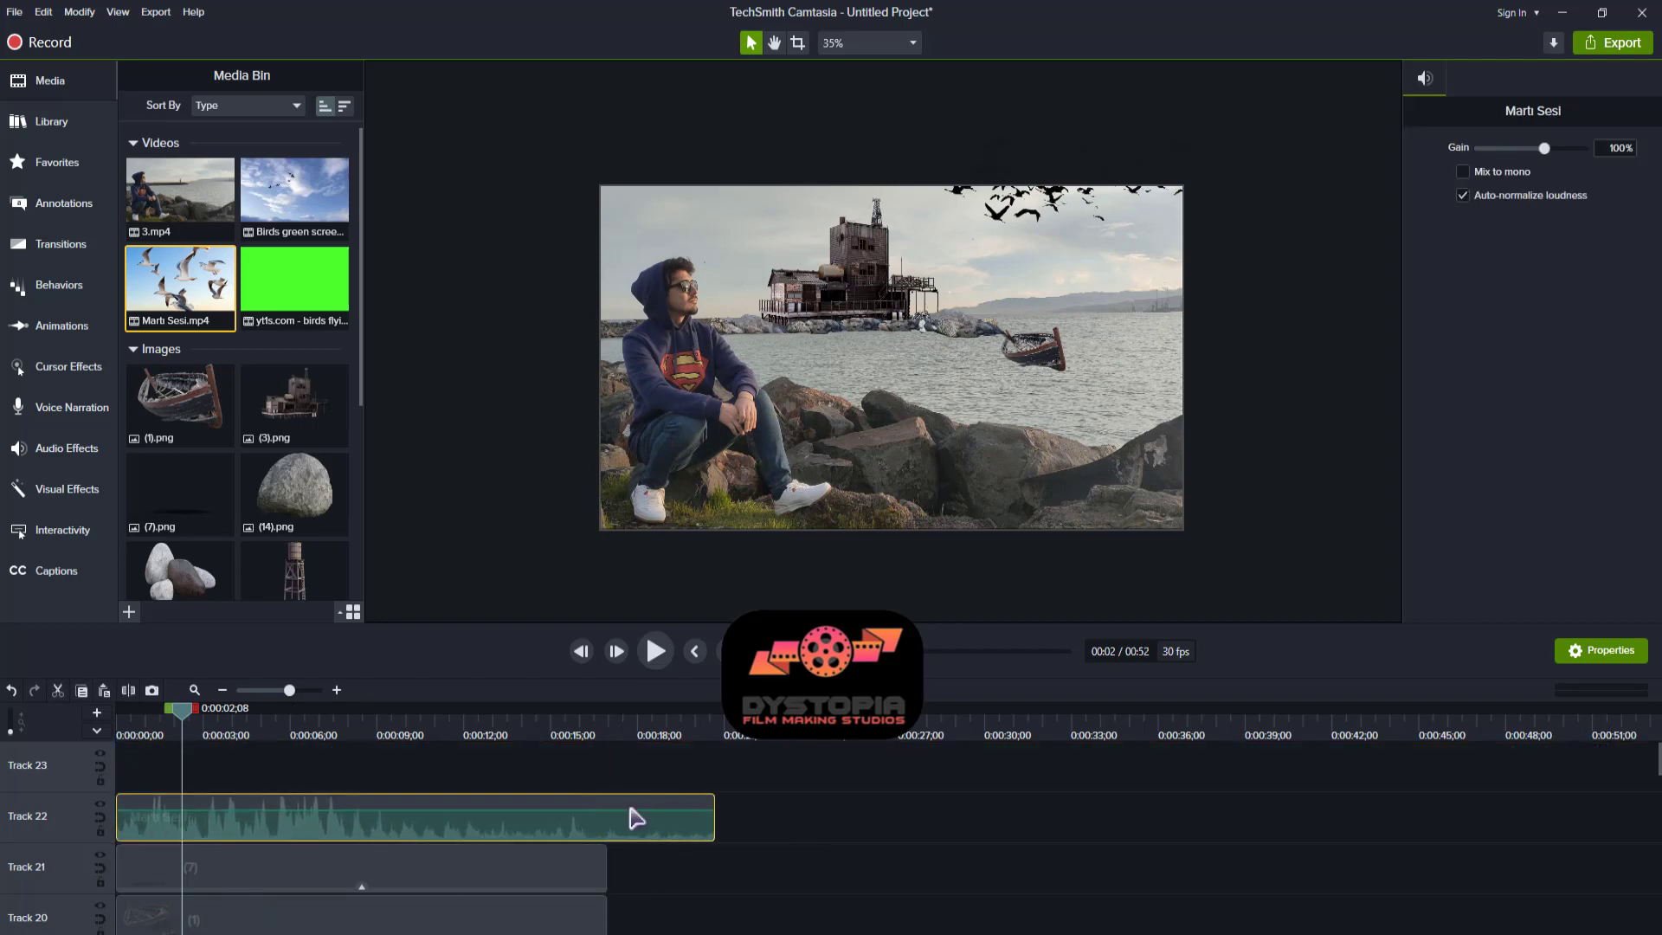
{"action": "left_click_drag", "start_coordinate": [151, 811], "coordinate": [90, 821]}
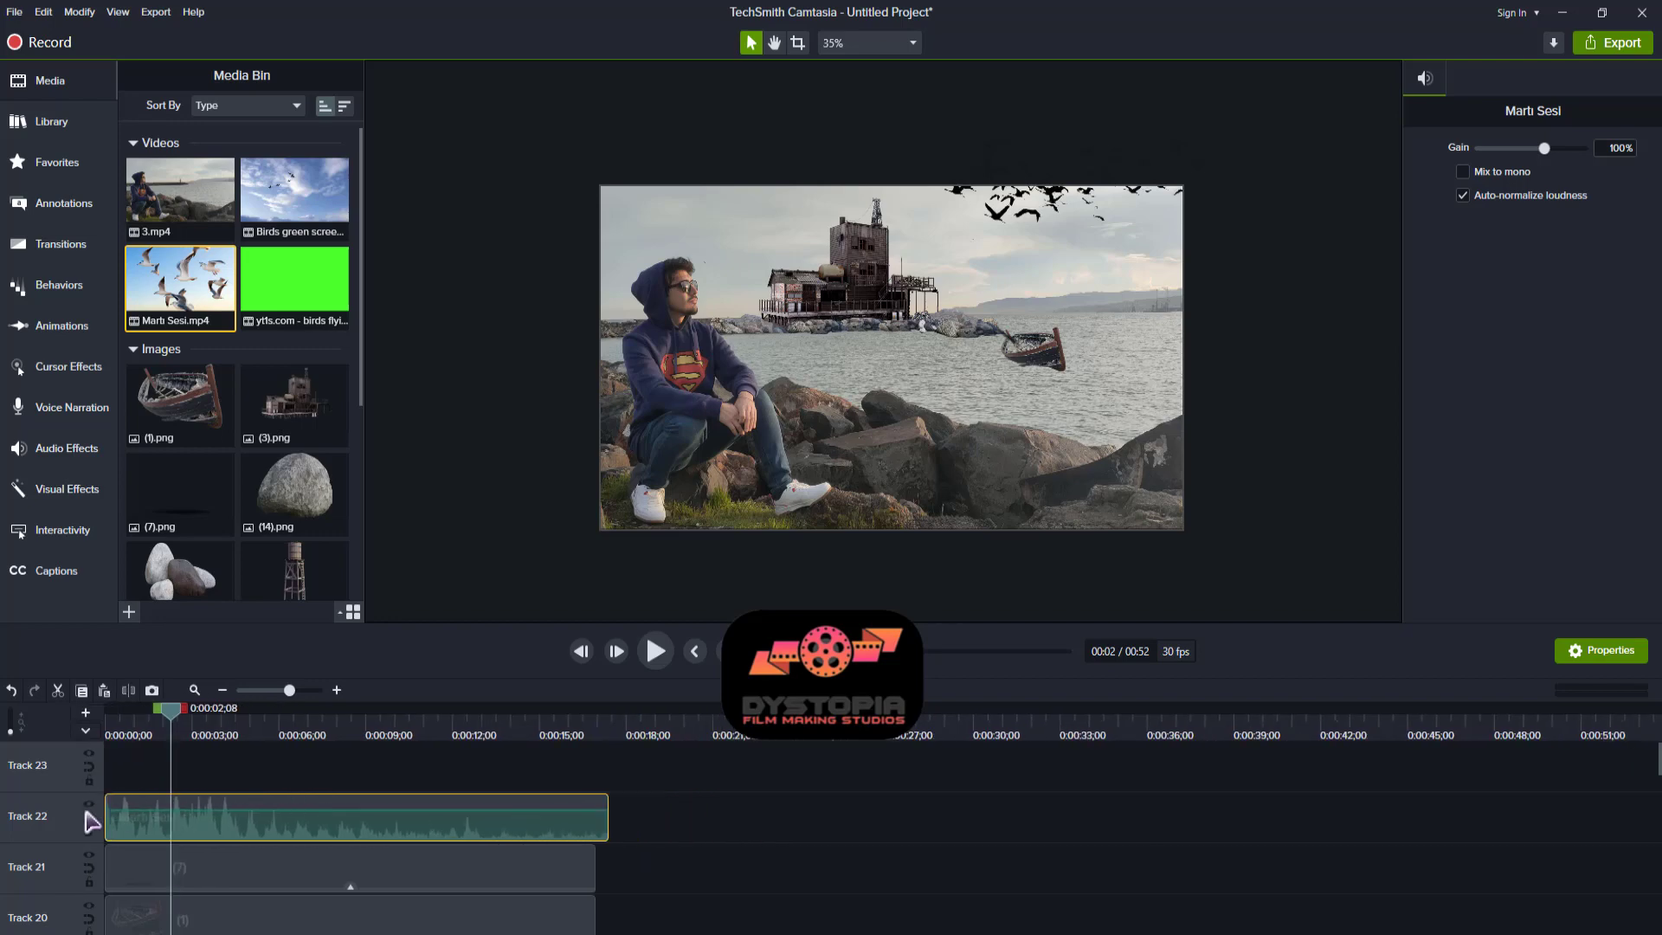
{"action": "left_click", "coordinate": [613, 809]}
{"action": "key", "text": "space"}
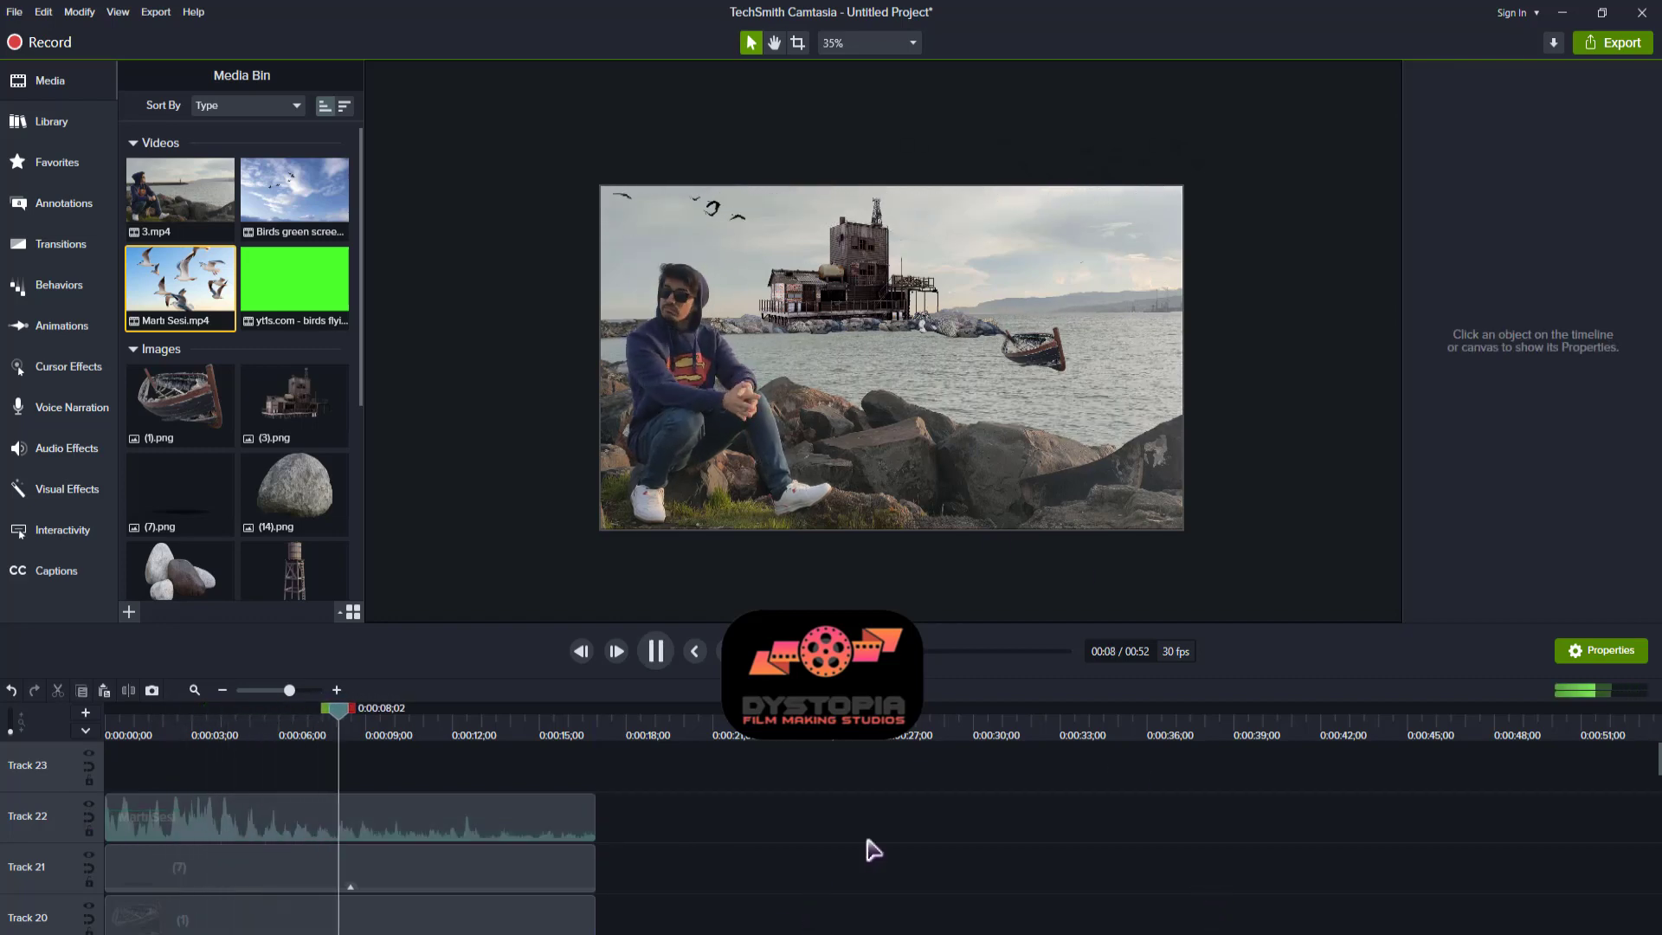
- Stop the preview, check the items in the media bin and return the playhead to the start of the timeline
{"action": "key", "text": "space"}
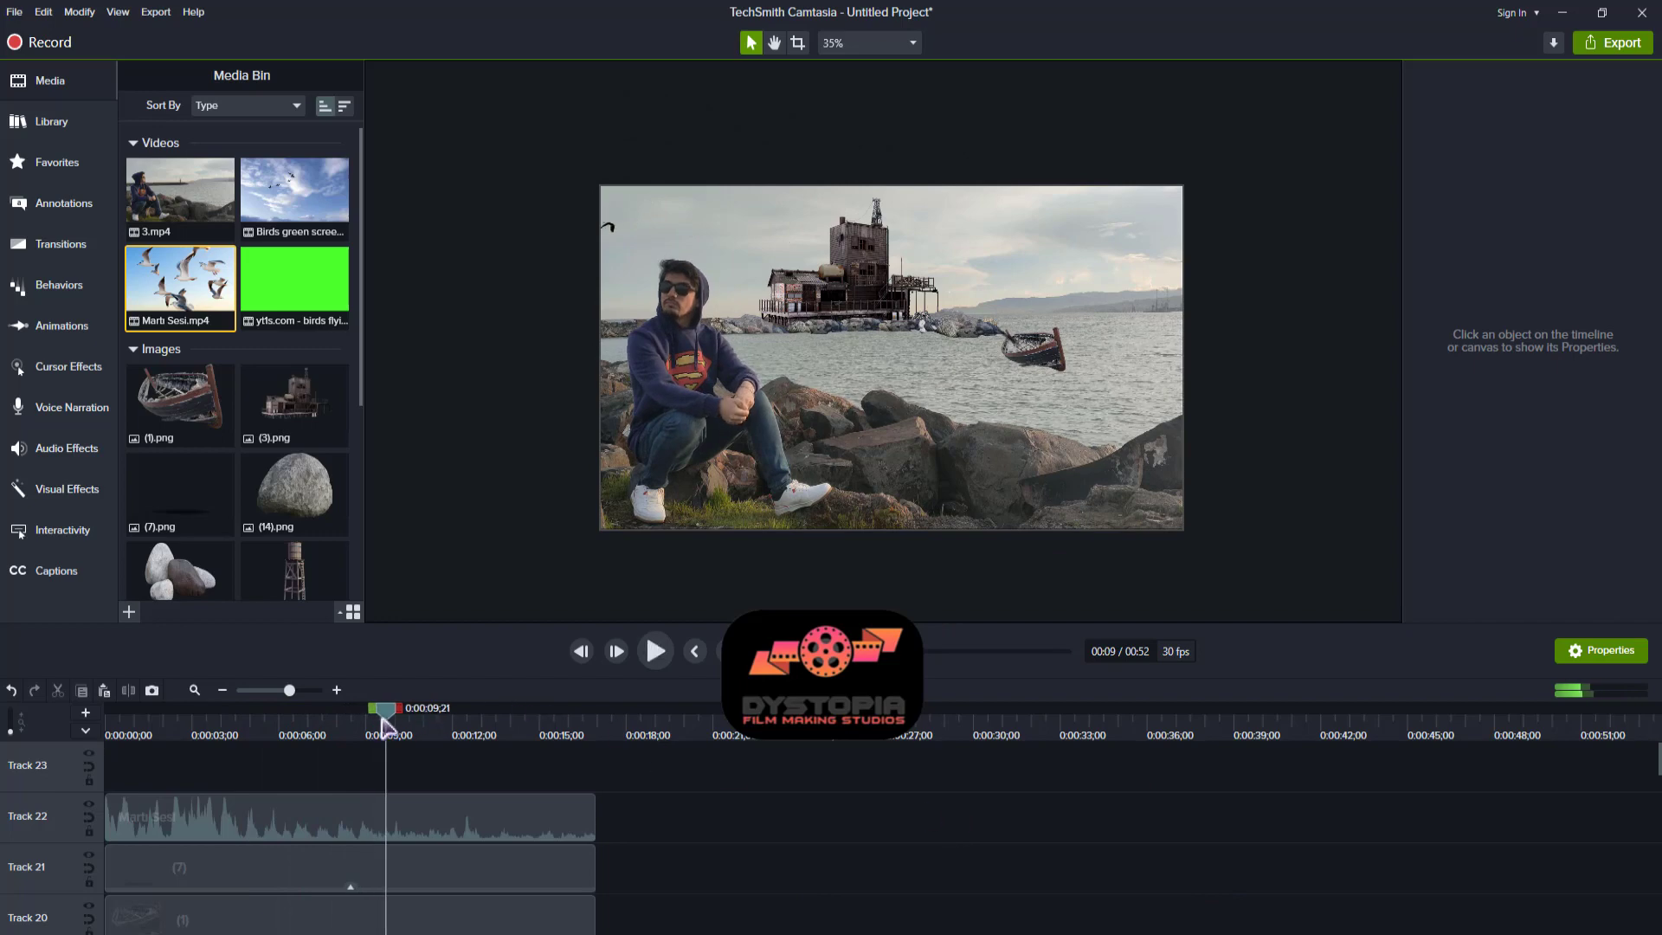
{"action": "left_click", "coordinate": [181, 212]}
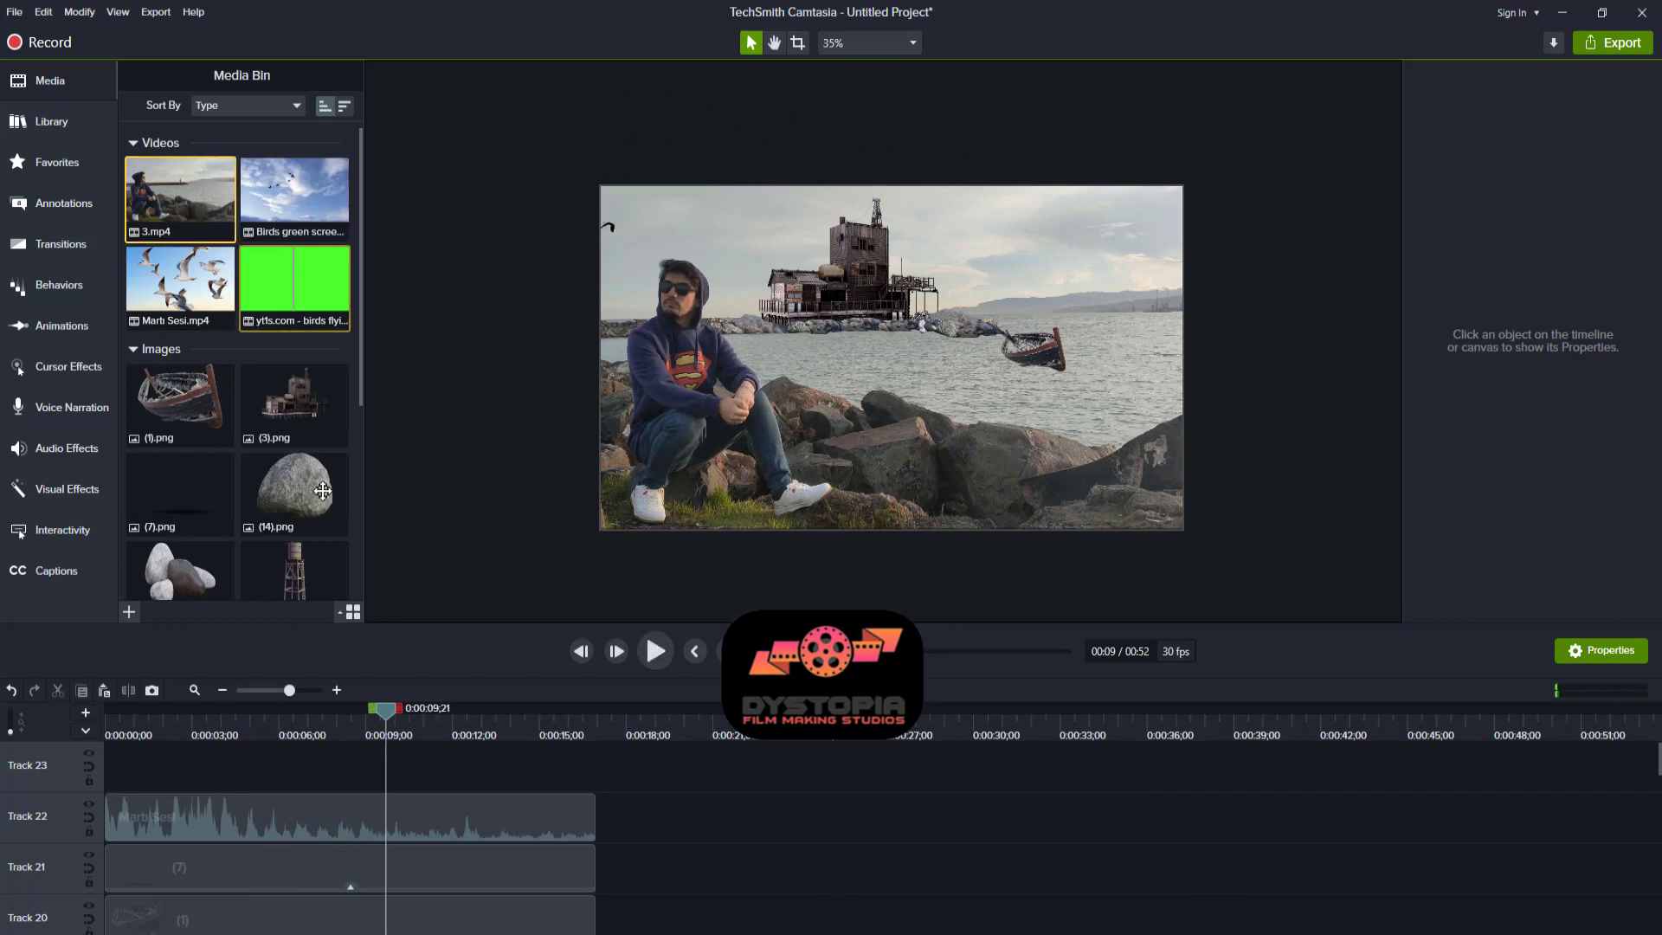
{"action": "scroll", "coordinate": [319, 393], "scroll_direction": "down", "scroll_amount": 5}
{"action": "scroll", "coordinate": [320, 393], "scroll_direction": "up", "scroll_amount": 5}
{"action": "left_click_drag", "start_coordinate": [385, 708], "coordinate": [108, 708]}
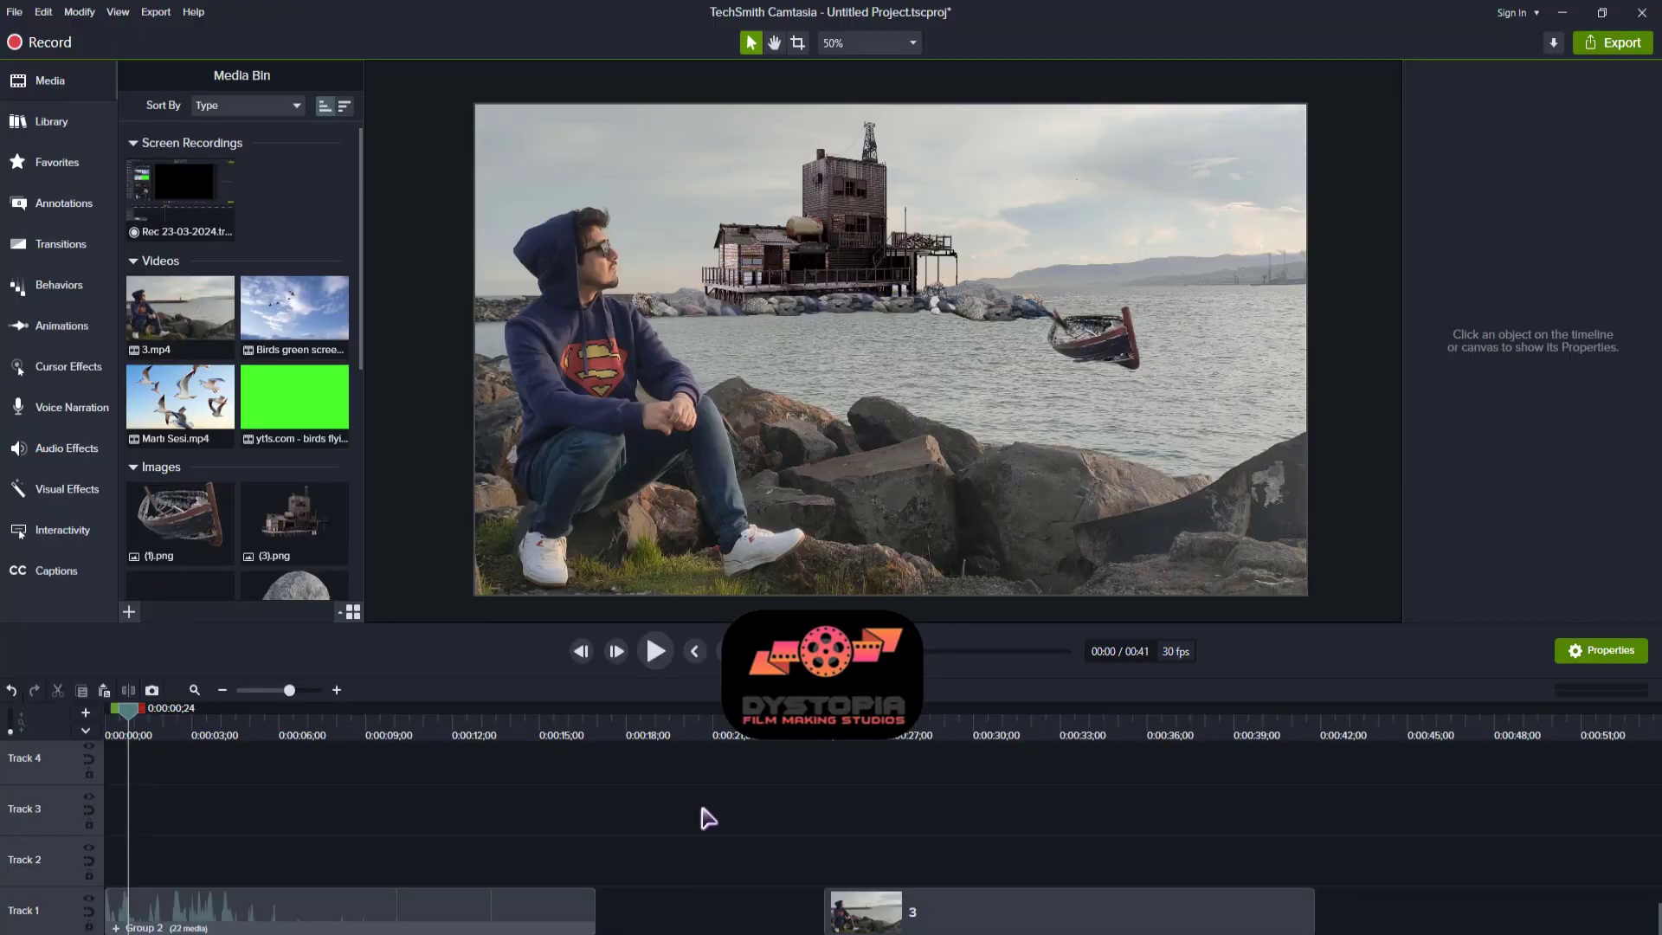
- Undo the existing grouping, select all stacked composite clips from Track 1 up to Track 22 and group them again
{"action": "key", "text": "ctrl+z"}
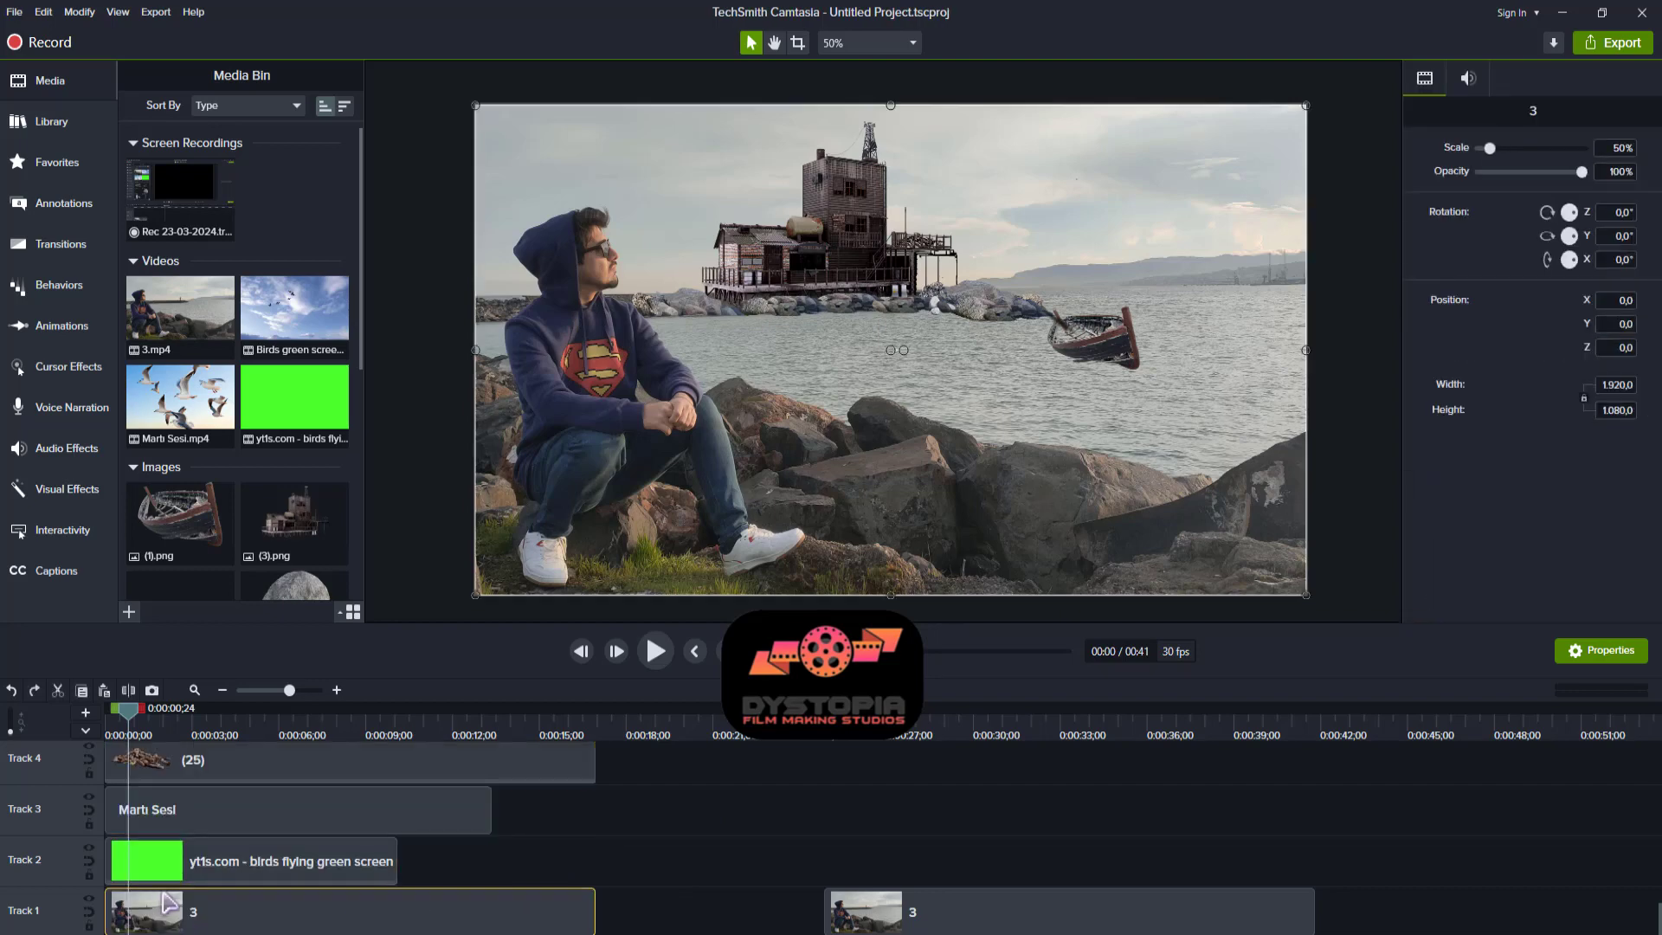
{"action": "left_click", "coordinate": [655, 865]}
{"action": "left_click_drag", "start_coordinate": [654, 904], "coordinate": [98, 813]}
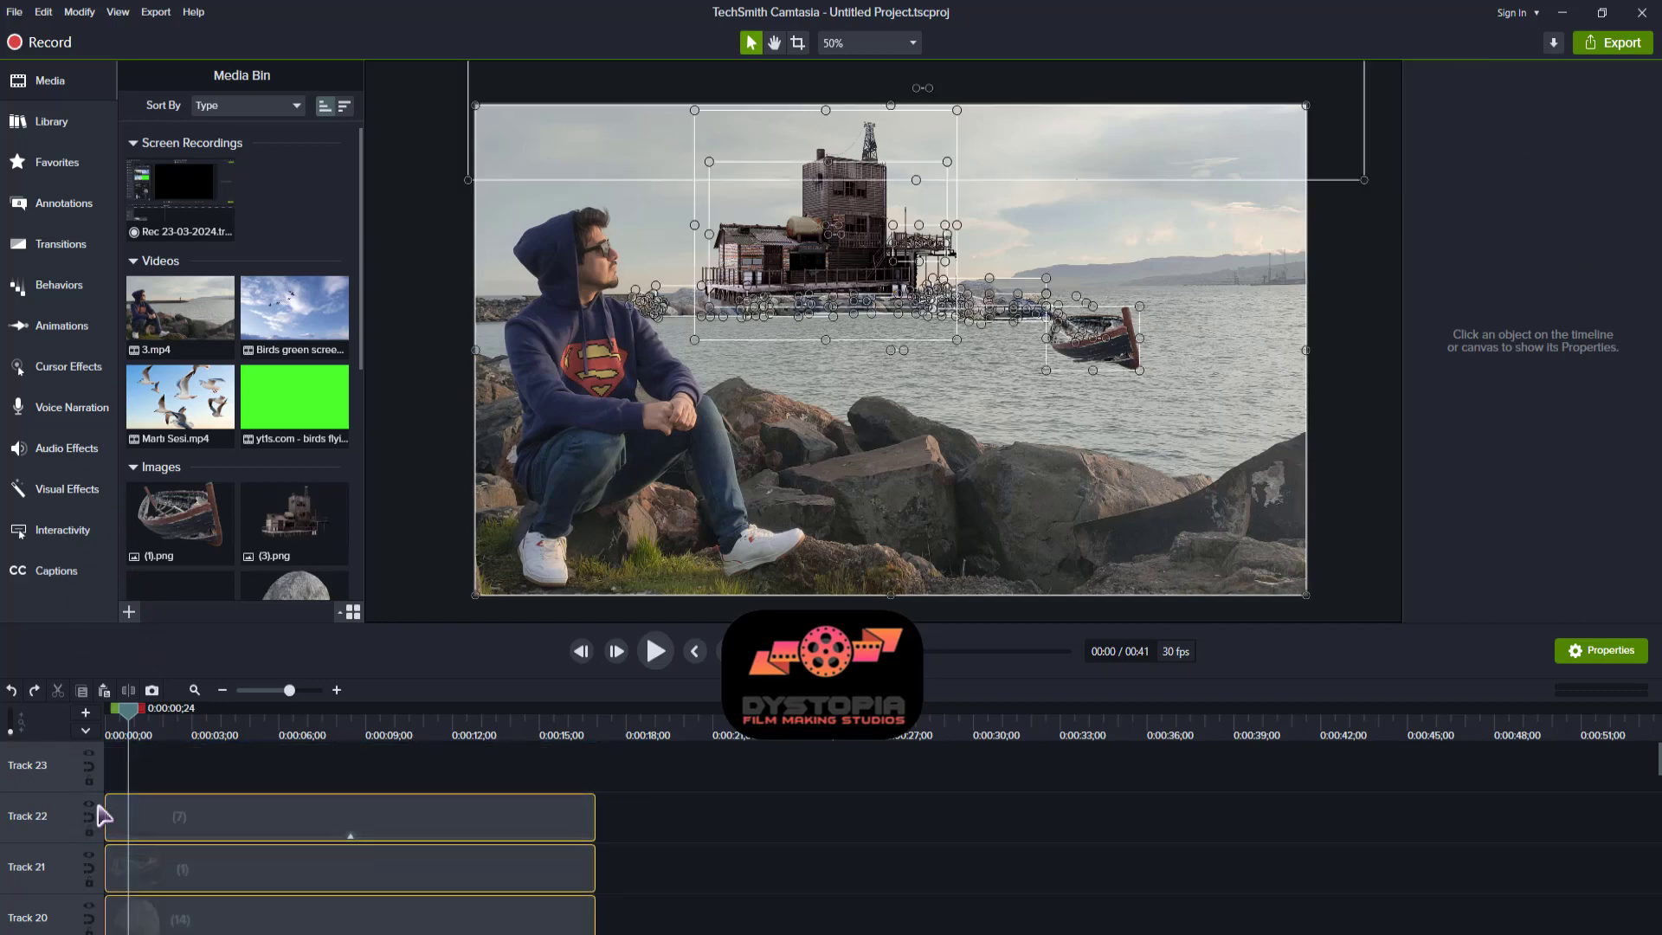
{"action": "key", "text": "ctrl+g"}
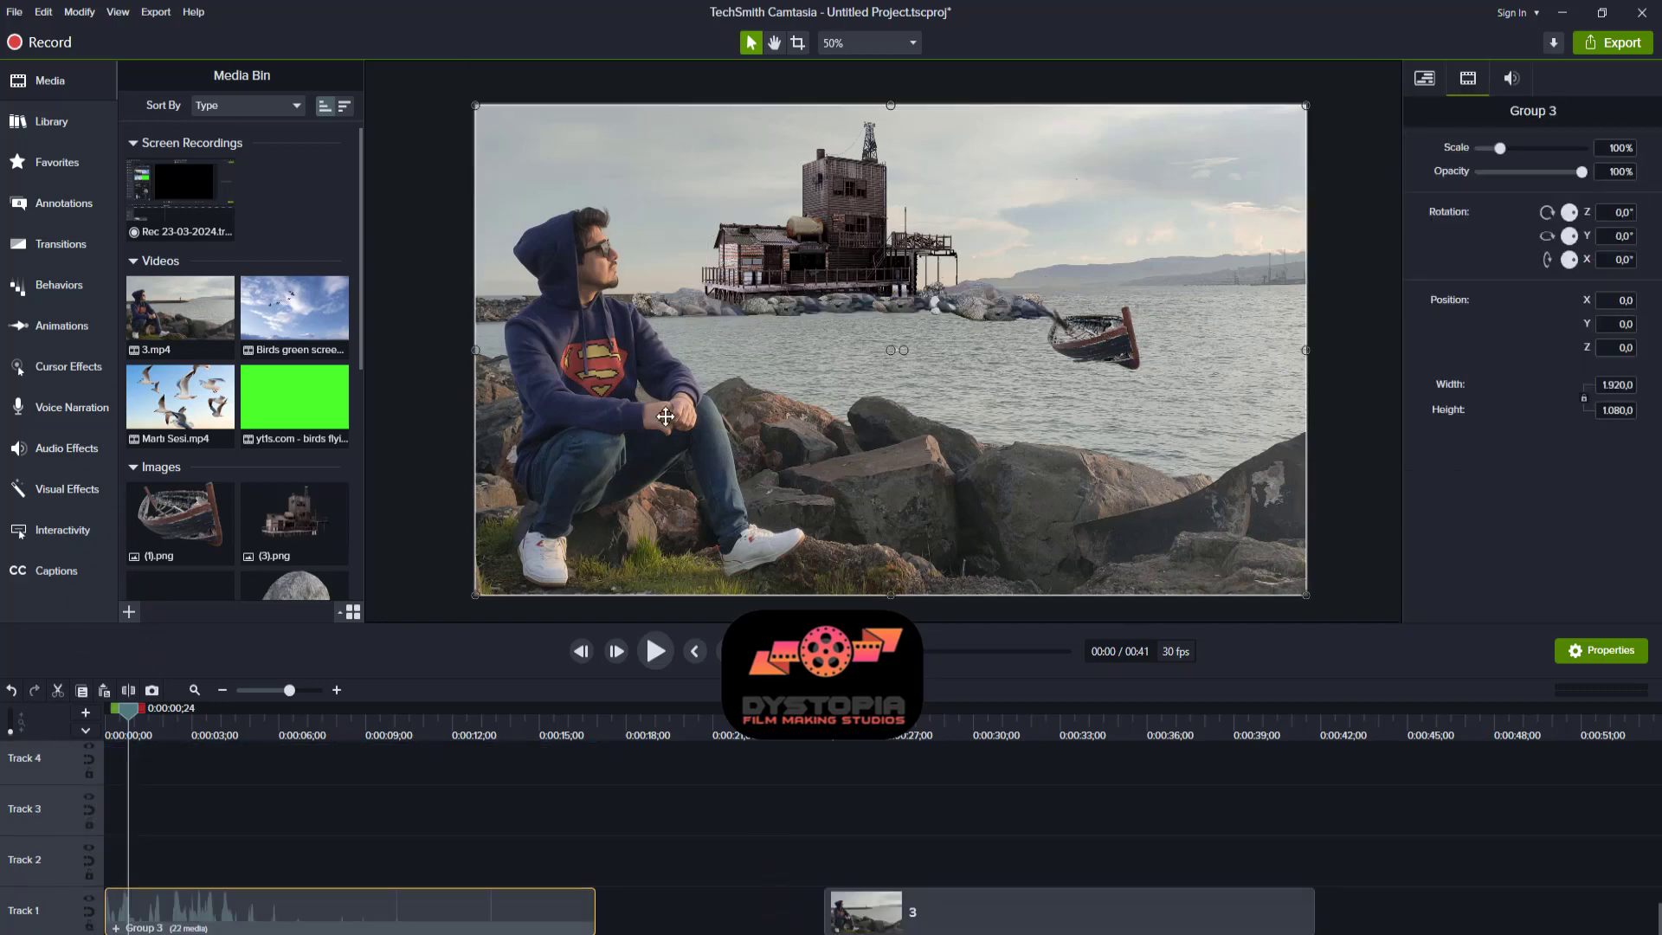
- Add the Color LUT visual effect to the grouped composite
{"action": "right_click", "coordinate": [683, 381]}
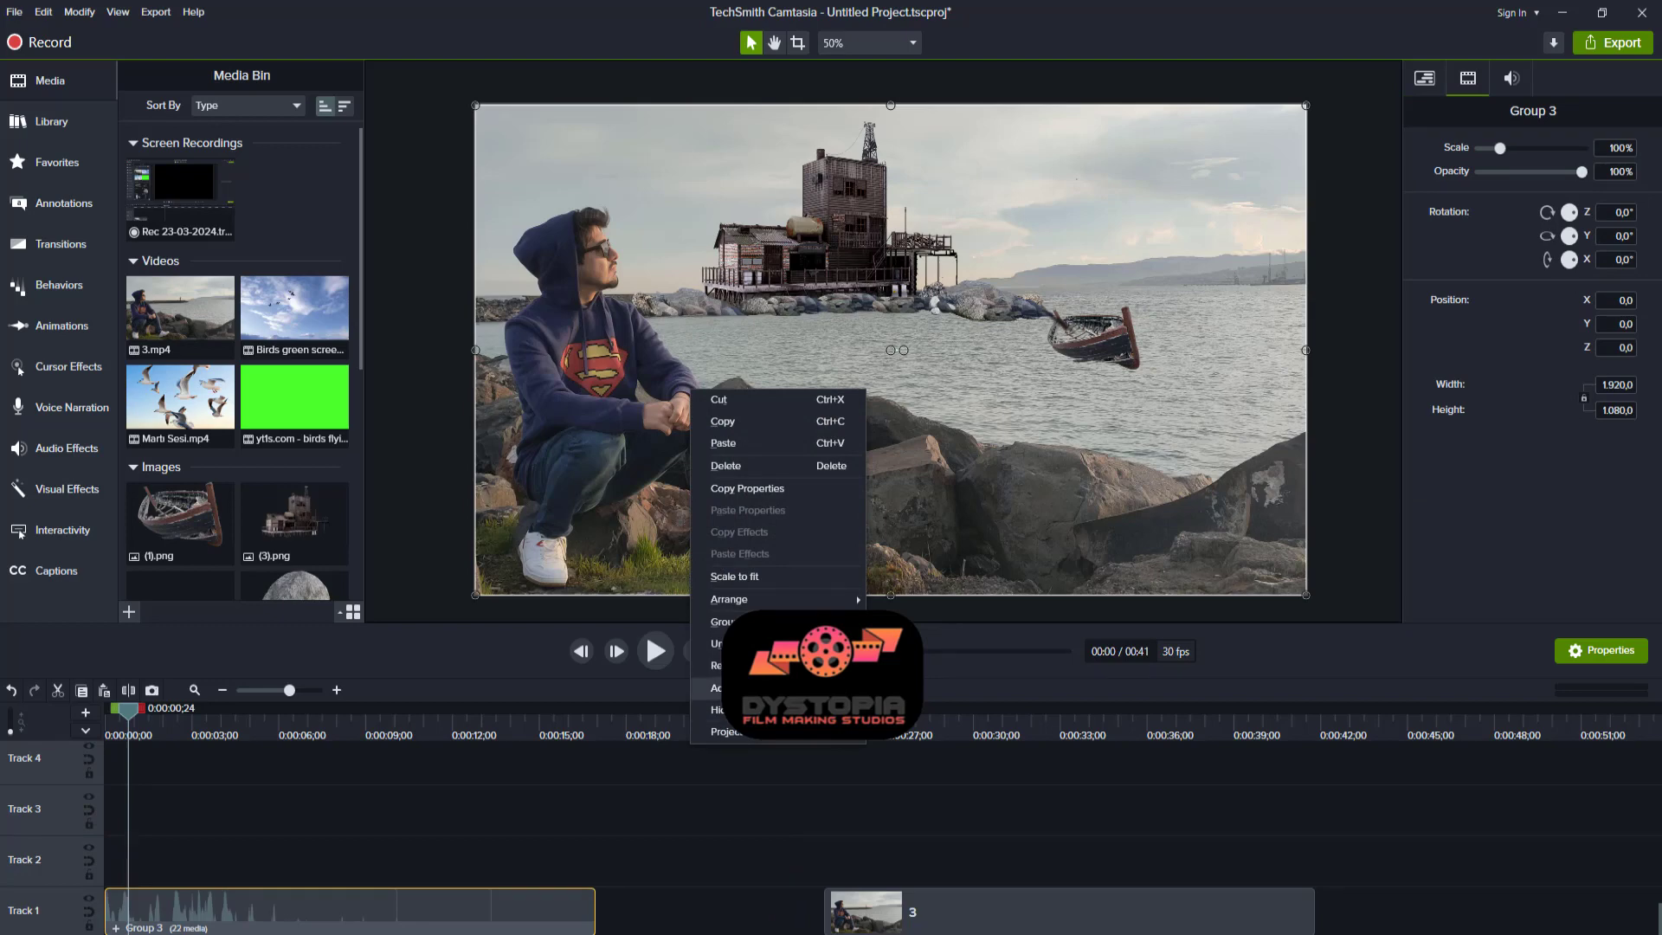
{"action": "mouse_move", "coordinate": [727, 687]}
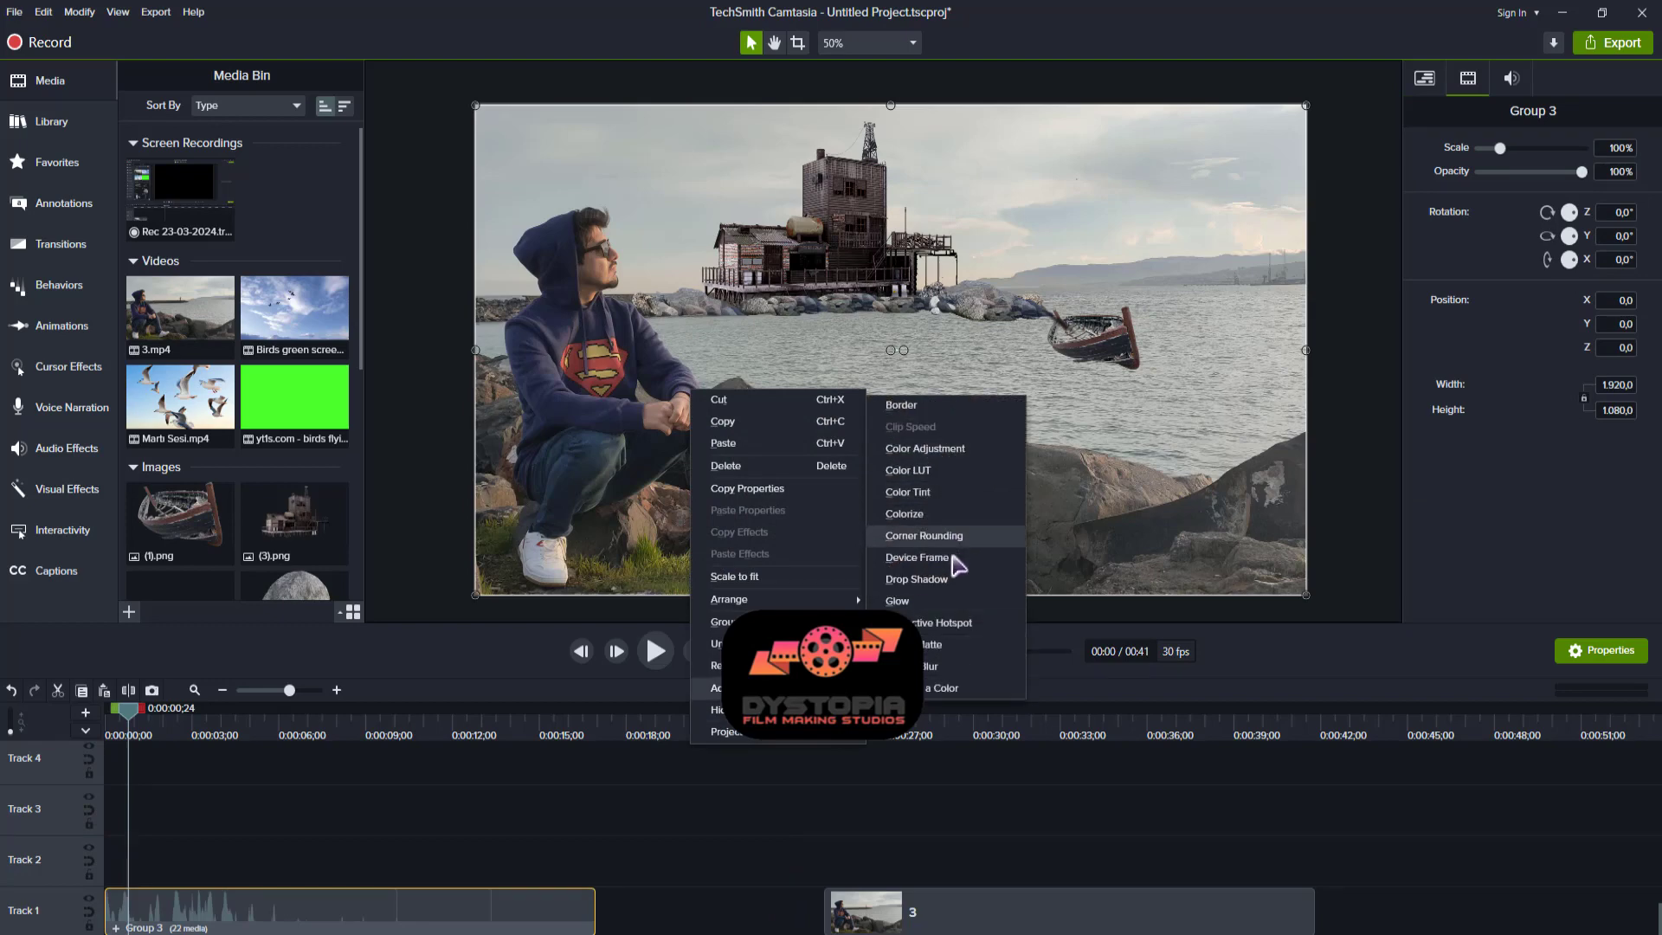
{"action": "left_click", "coordinate": [952, 473]}
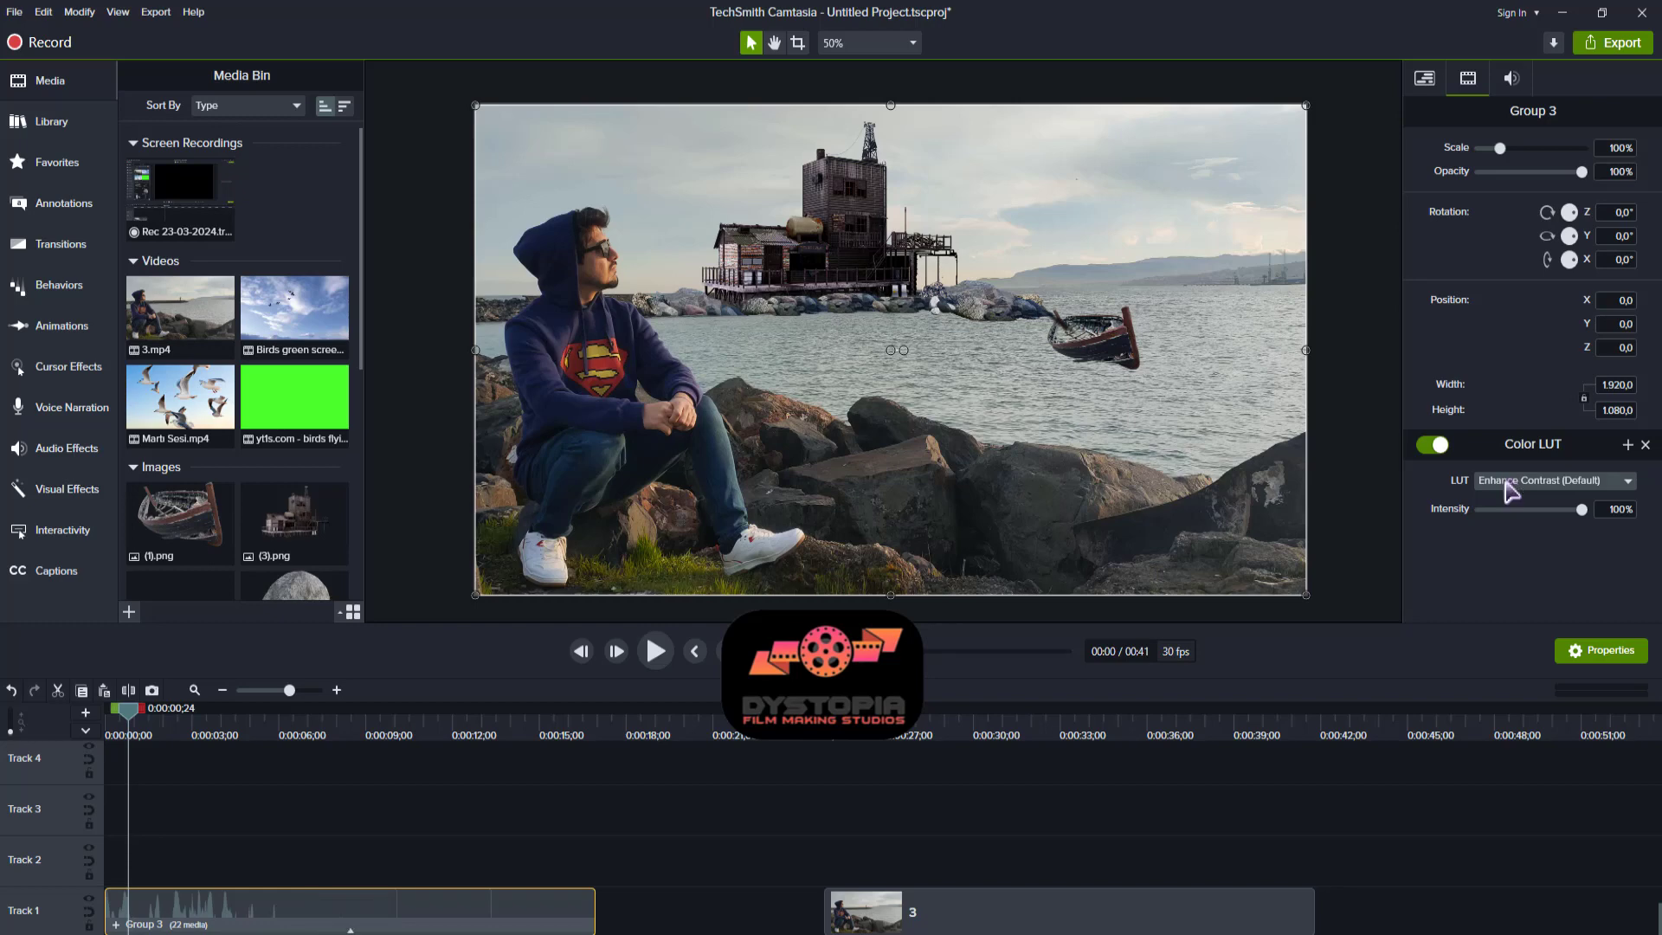
- Preview the available Color LUT presets on the group, down to Wonder Woman, and close the list without choosing another one
{"action": "left_click", "coordinate": [1507, 479]}
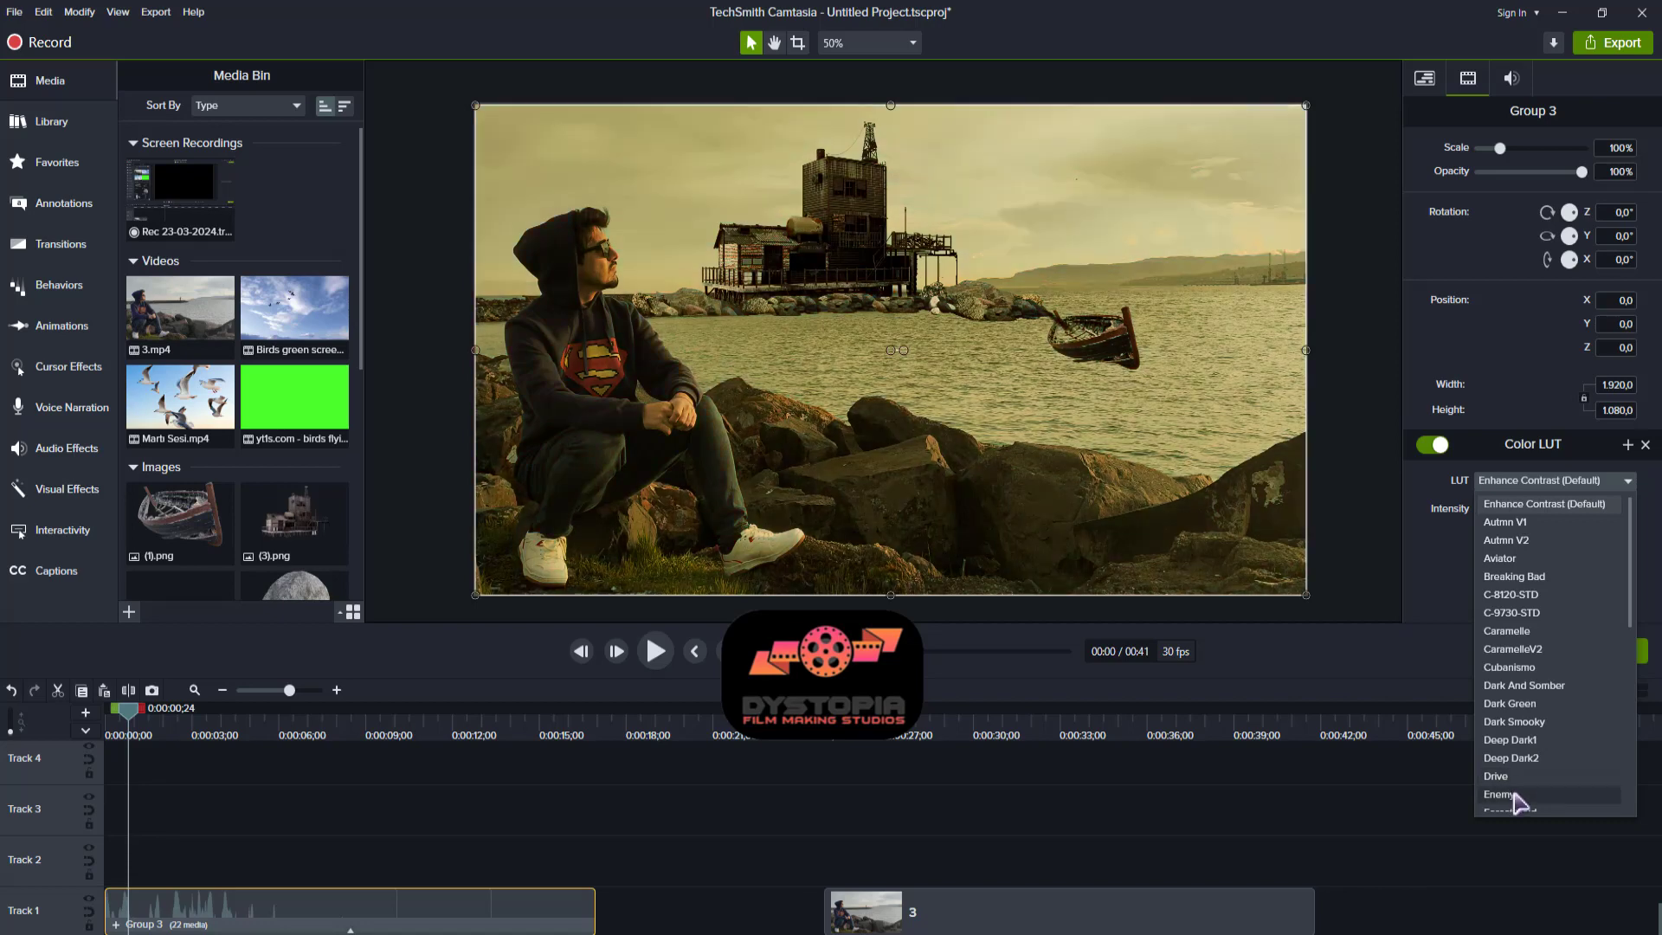
{"action": "scroll", "coordinate": [1576, 578], "scroll_direction": "down", "scroll_amount": 6}
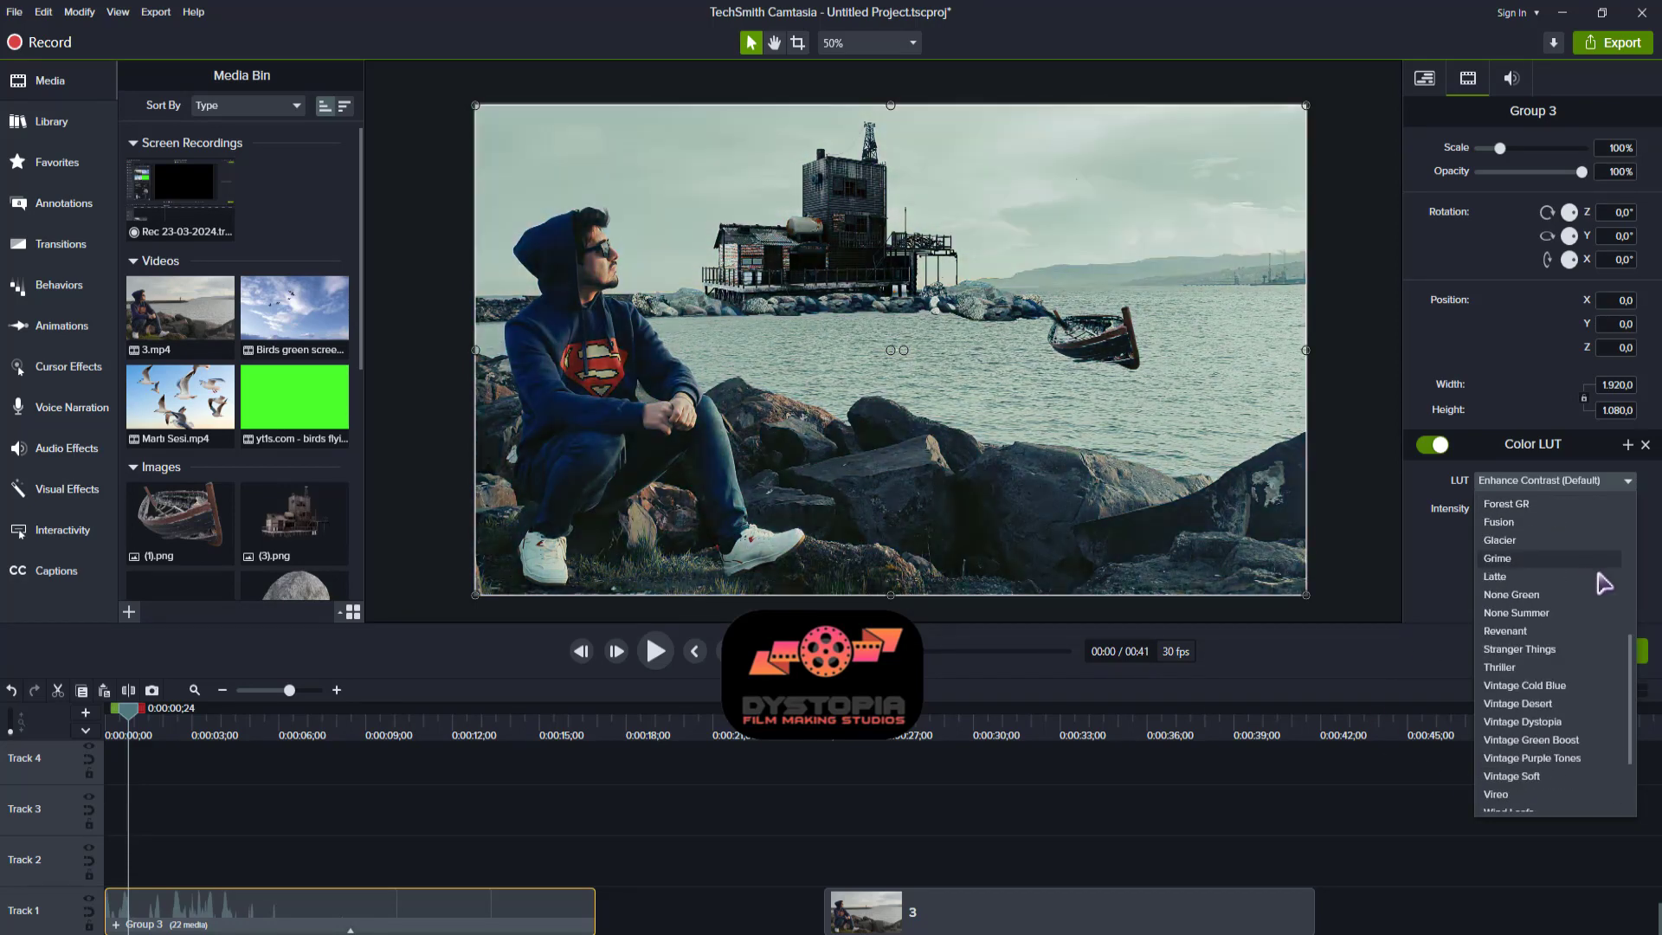
{"action": "scroll", "coordinate": [1576, 578], "scroll_direction": "up", "scroll_amount": 1}
{"action": "scroll", "coordinate": [1530, 519], "scroll_direction": "down", "scroll_amount": 1}
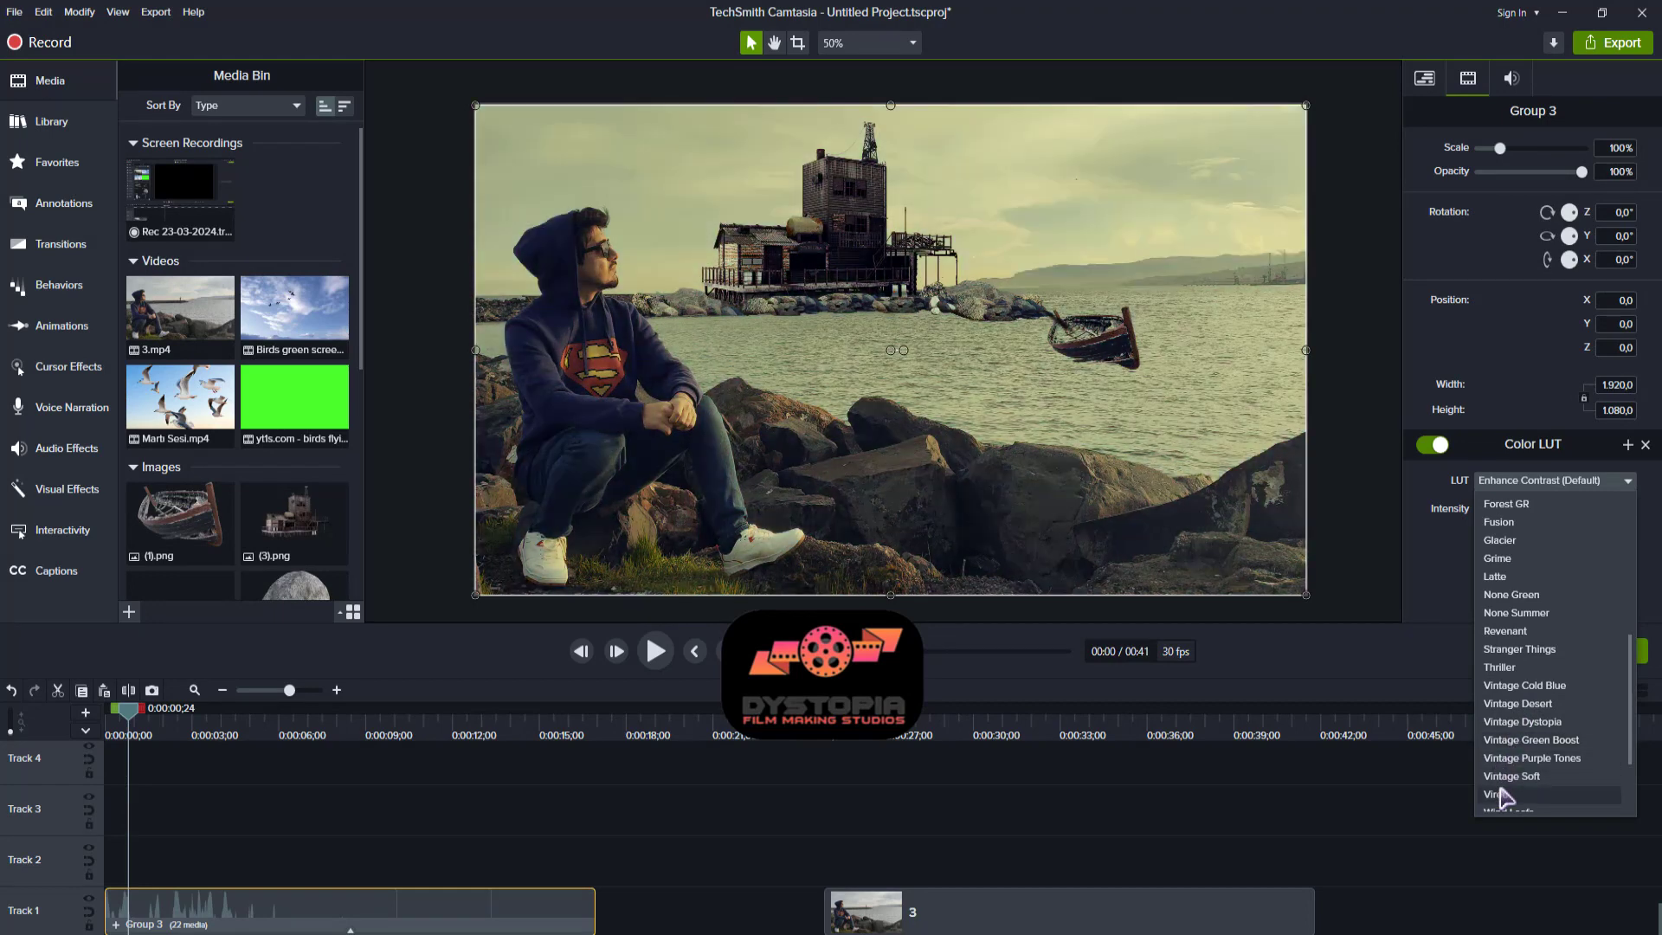
{"action": "scroll", "coordinate": [1503, 797], "scroll_direction": "down", "scroll_amount": 1}
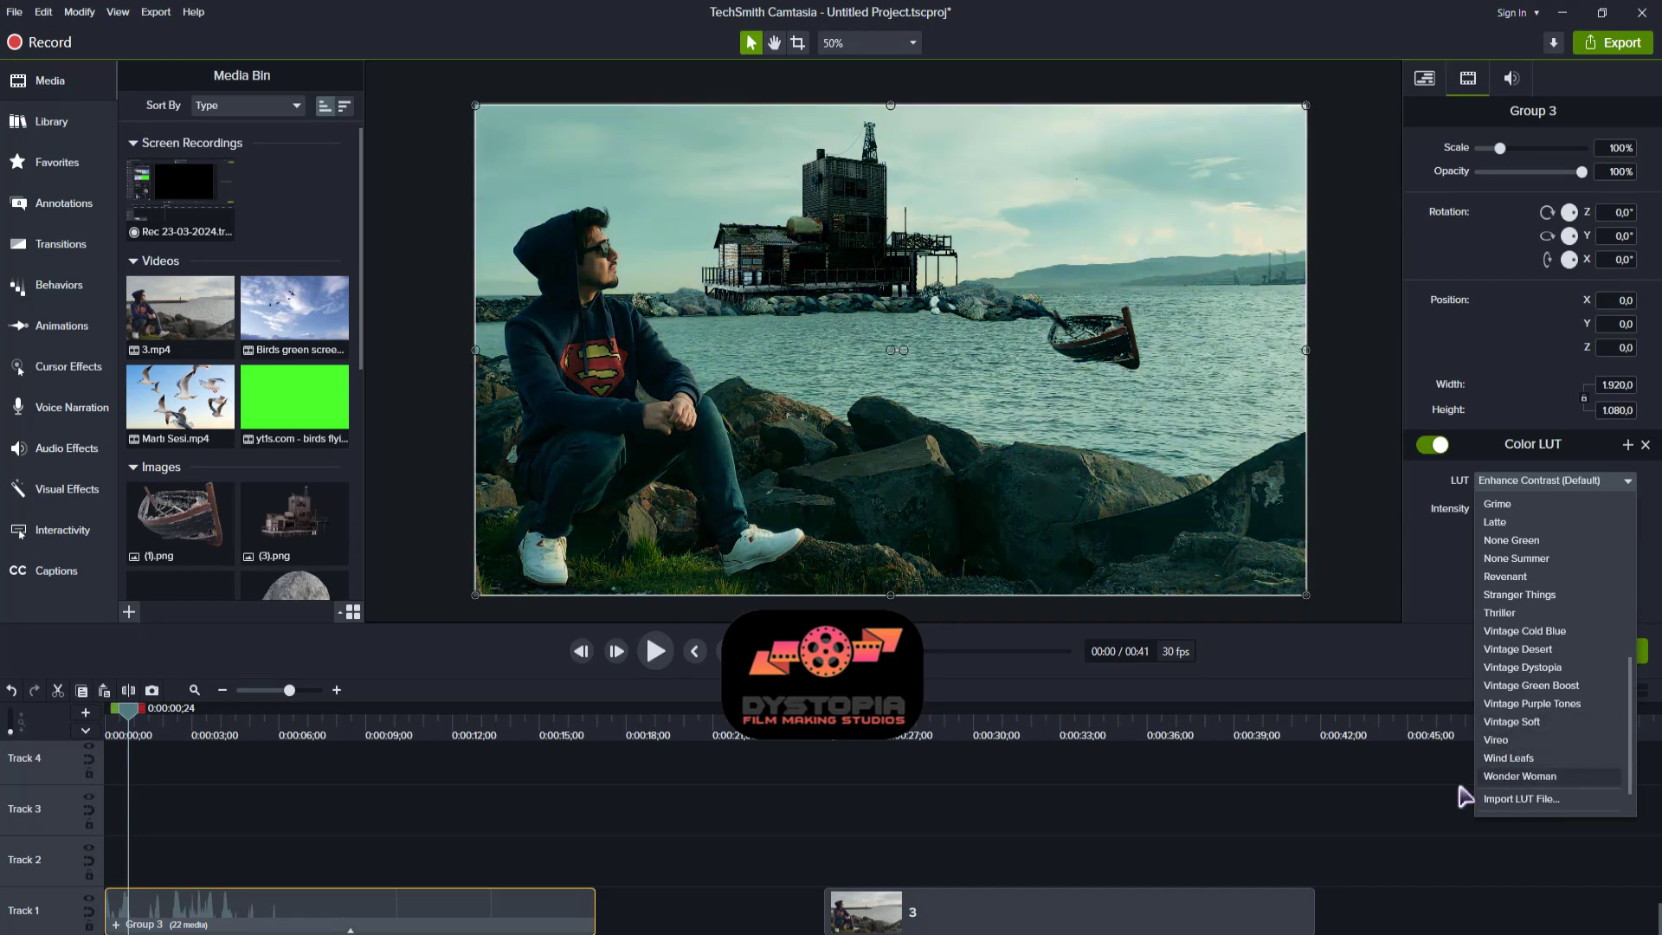
{"action": "left_click", "coordinate": [1444, 824]}
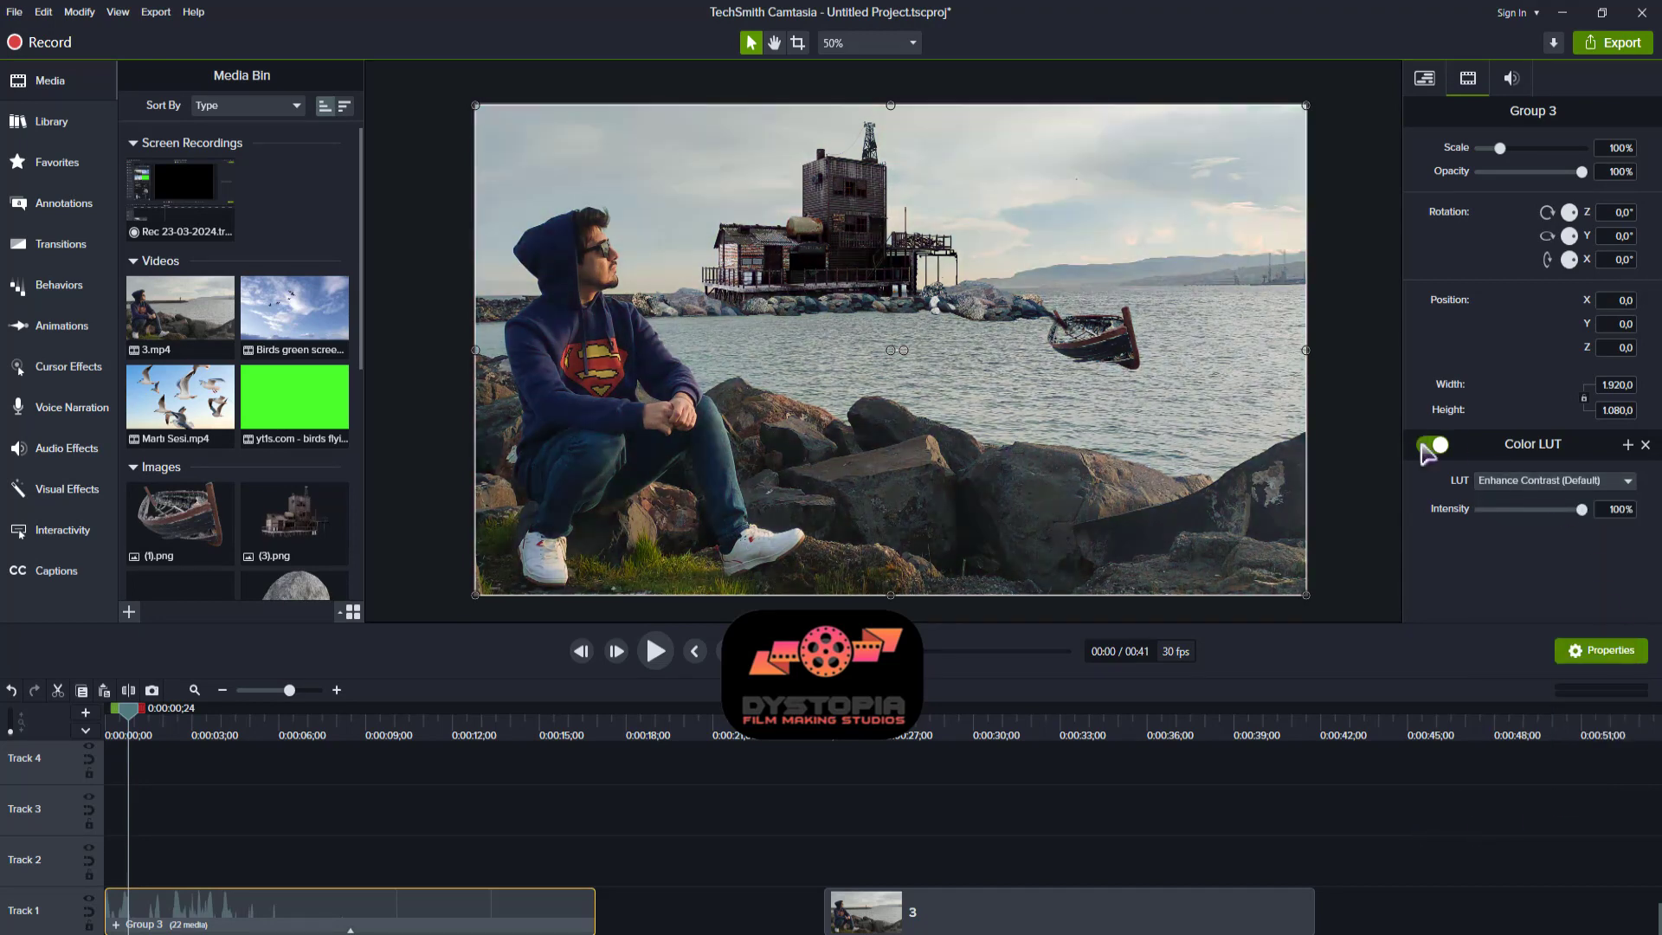